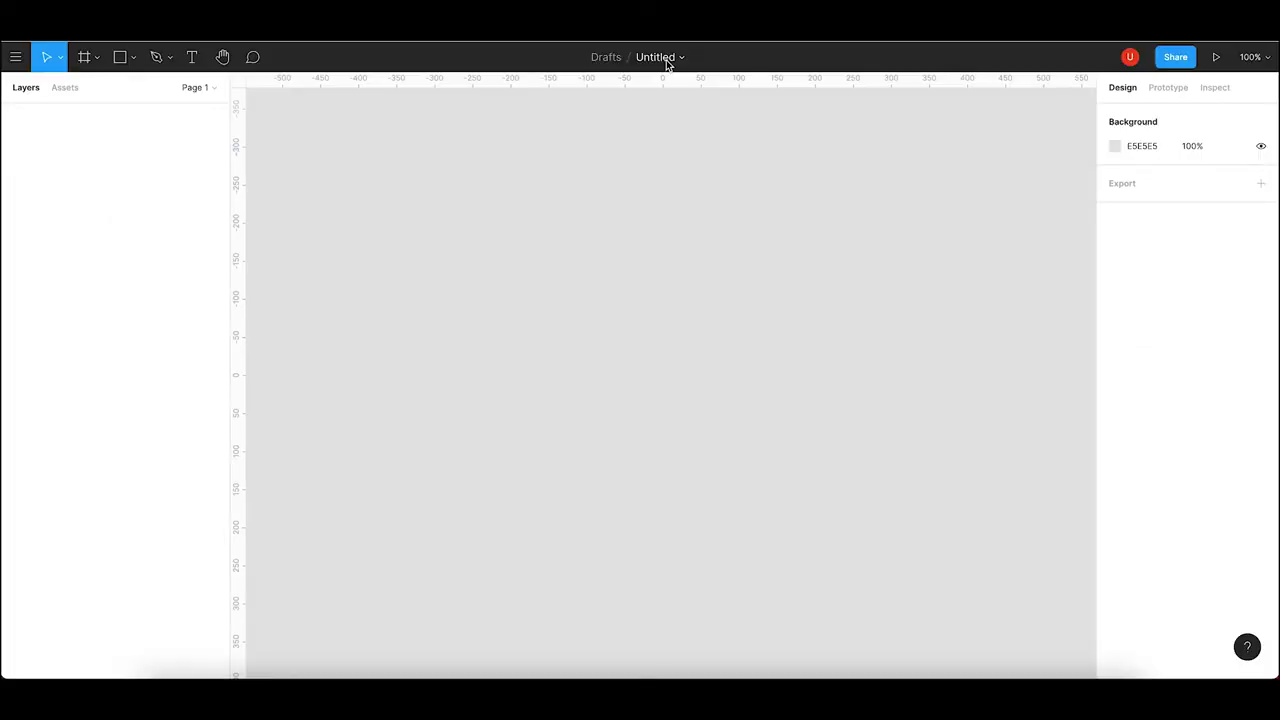
Name the new untitled Figma file 'Dashboard'.
double_click(664, 58)
text(Da)
text(shboard)
key(Return)
Draw a tall 178×666 rectangle at the canvas's left as the sidebar base.
click(133, 60)
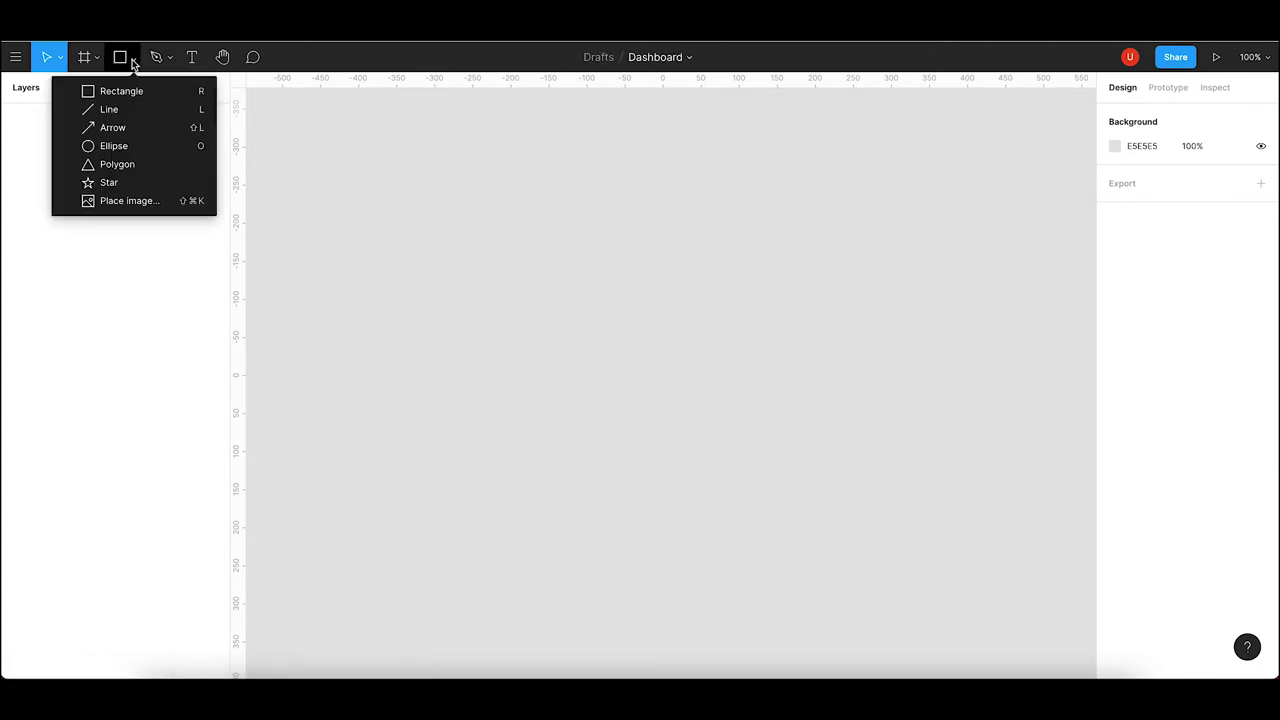
click(142, 93)
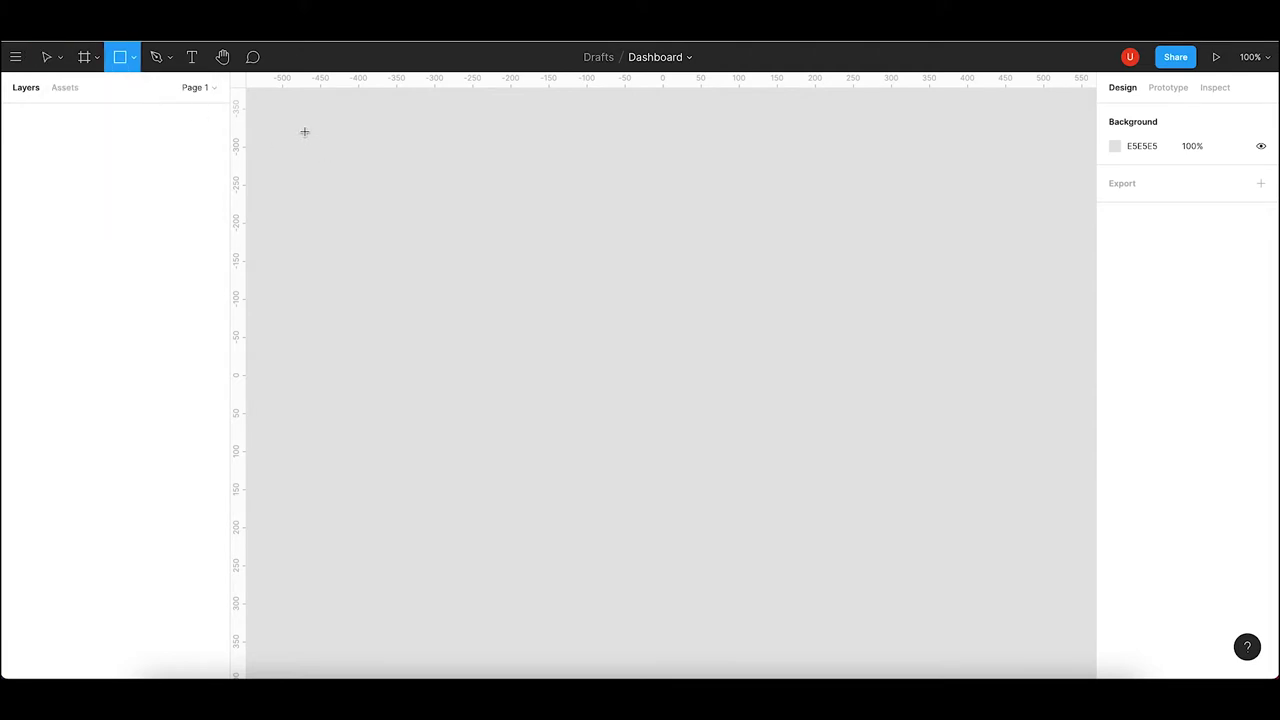
drag(290, 124, 419, 637)
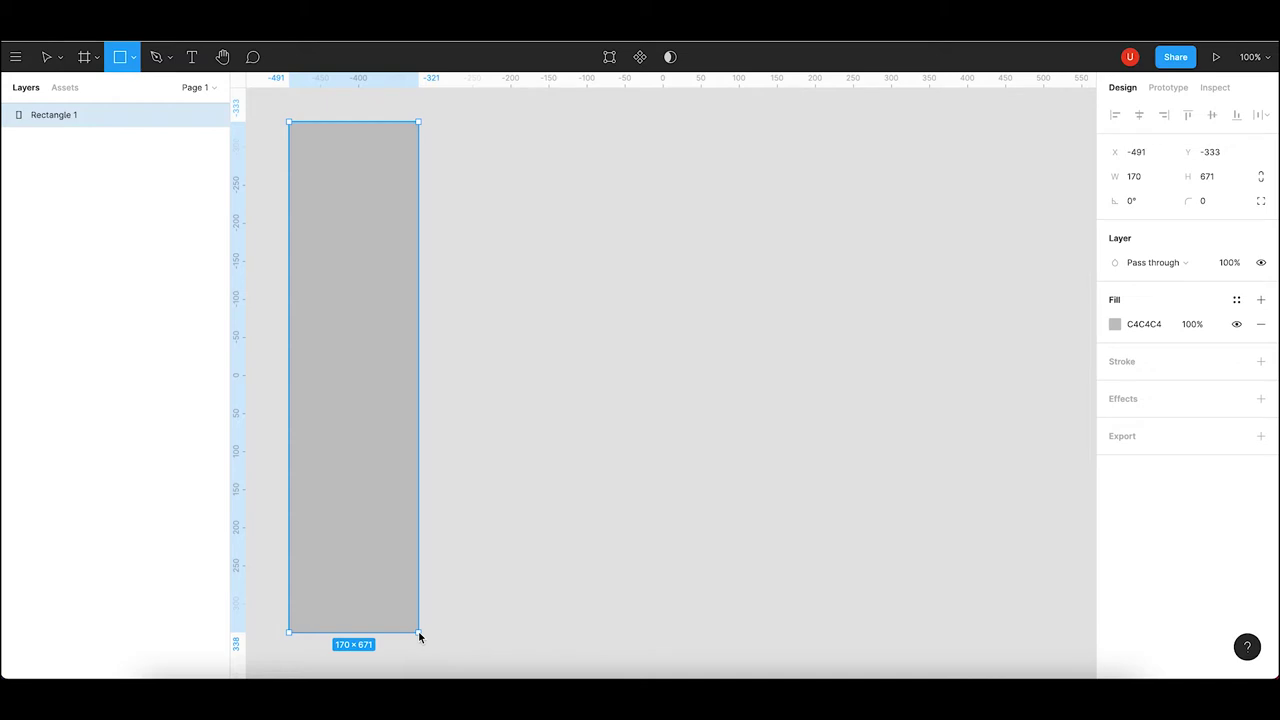
drag(419, 636, 424, 629)
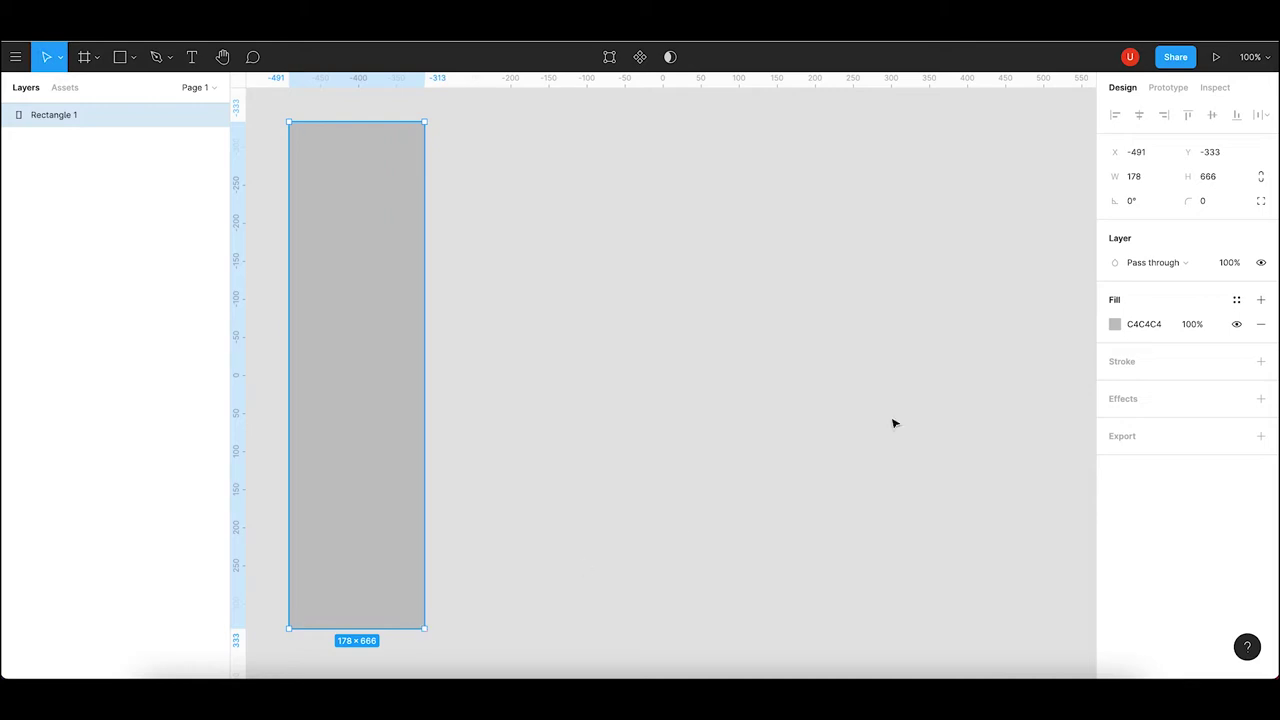
Give the sidebar a linear gradient fill from Teal Dark at top to Teal Light at bottom.
click(1117, 324)
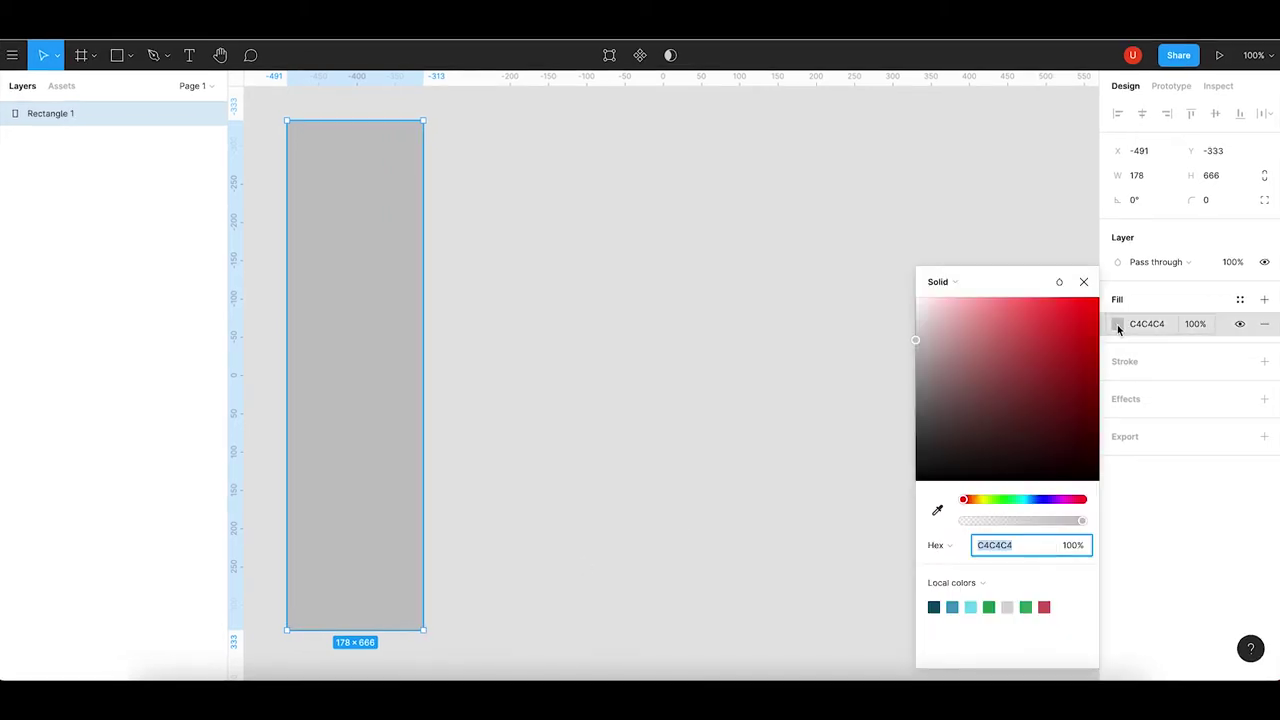
click(960, 284)
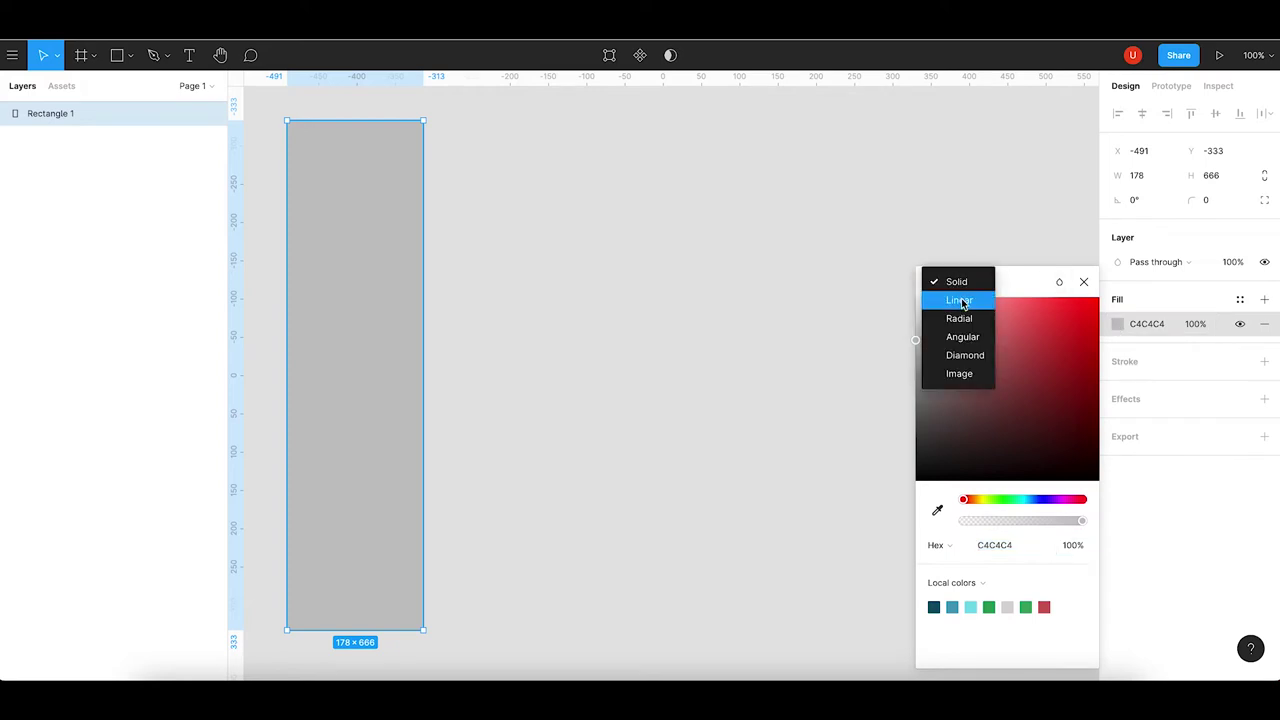
click(962, 299)
click(934, 260)
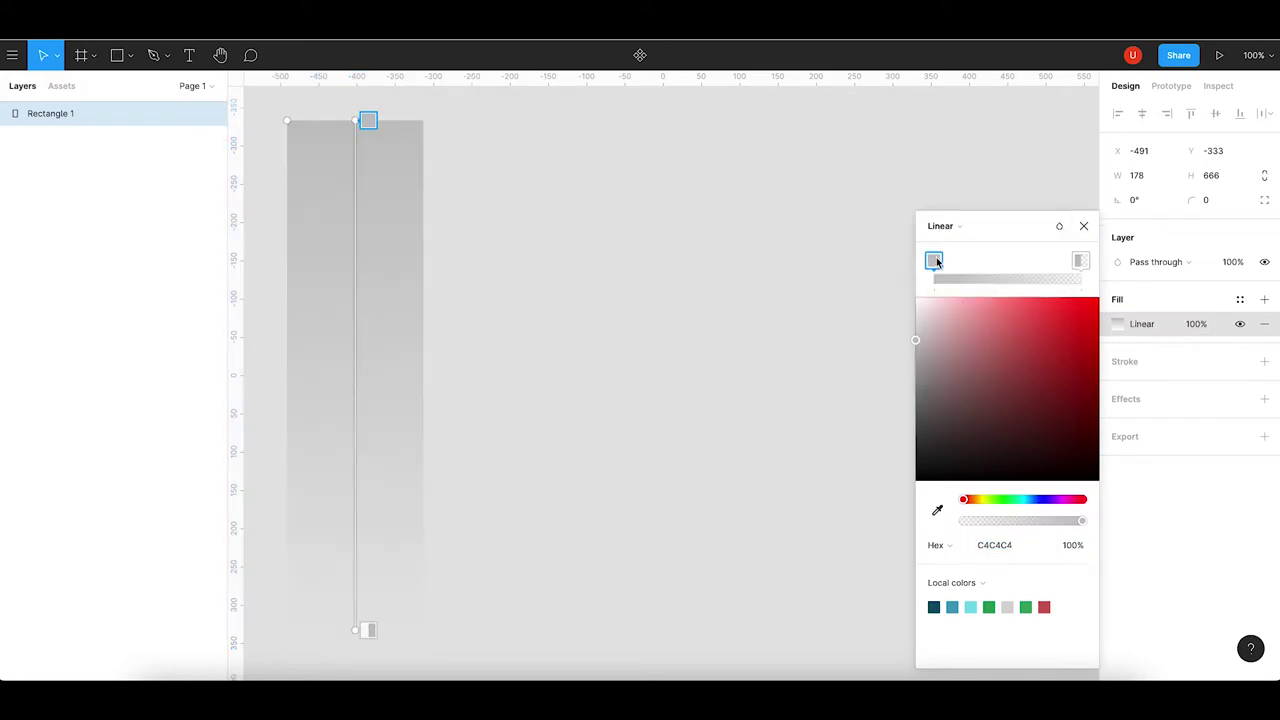
click(938, 600)
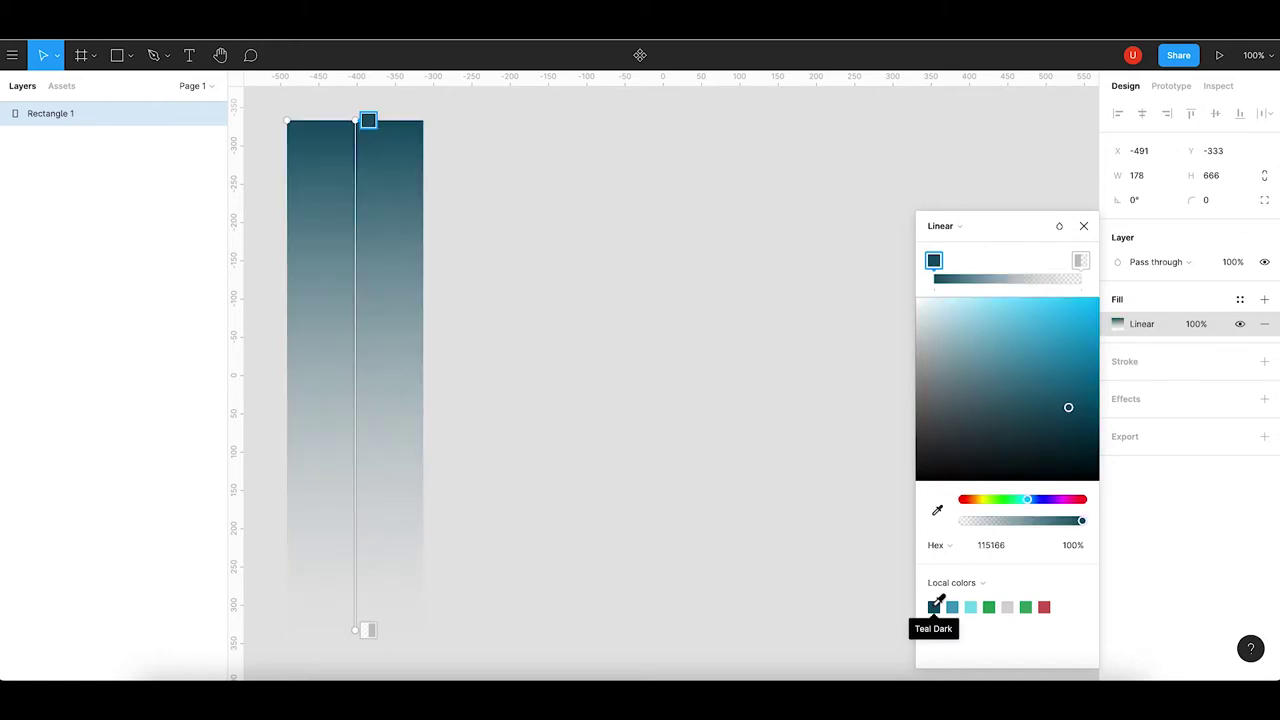
click(1080, 261)
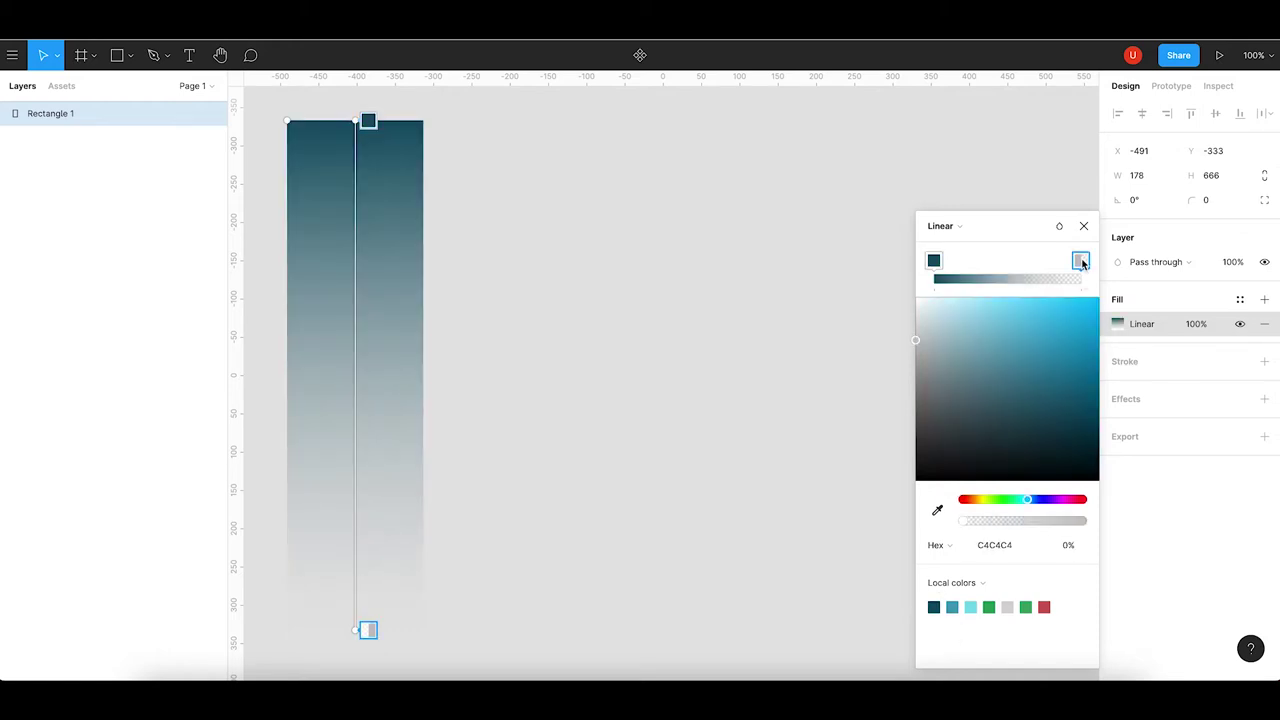
click(953, 607)
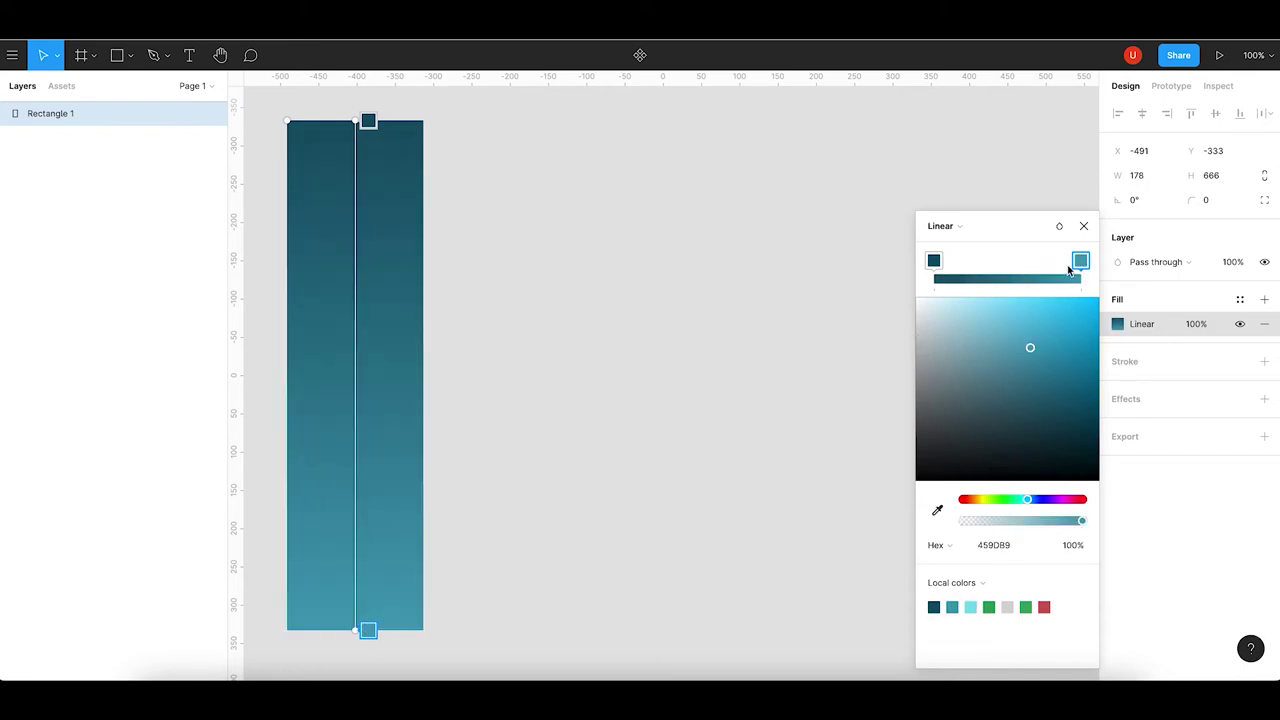
click(1085, 228)
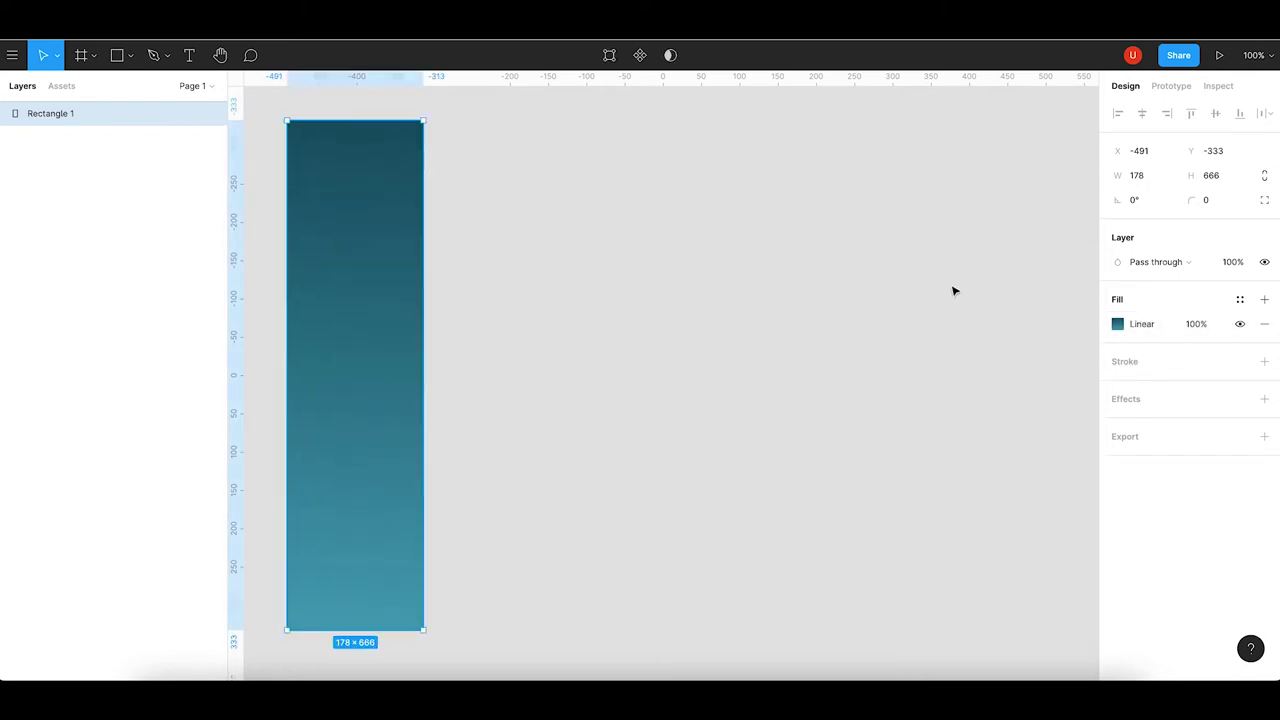
click(877, 348)
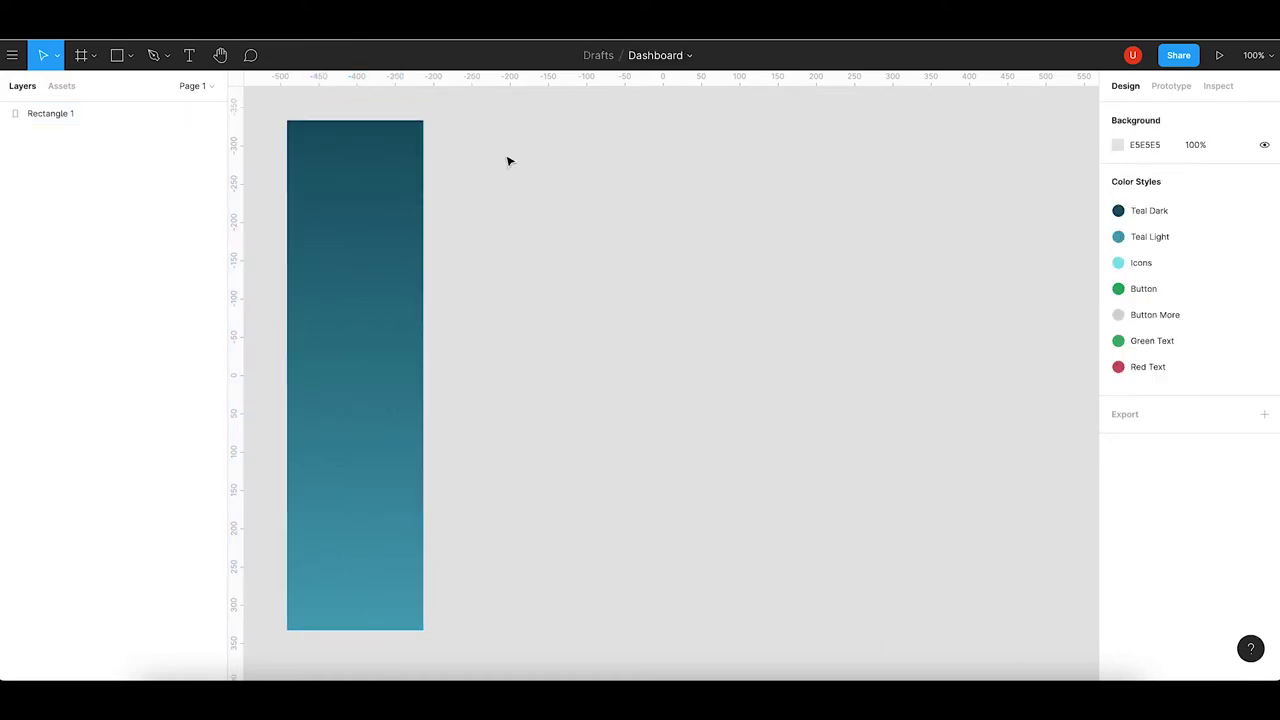
Draw an 855×666 rectangle beside the sidebar and fill it white FFFFFF.
click(130, 58)
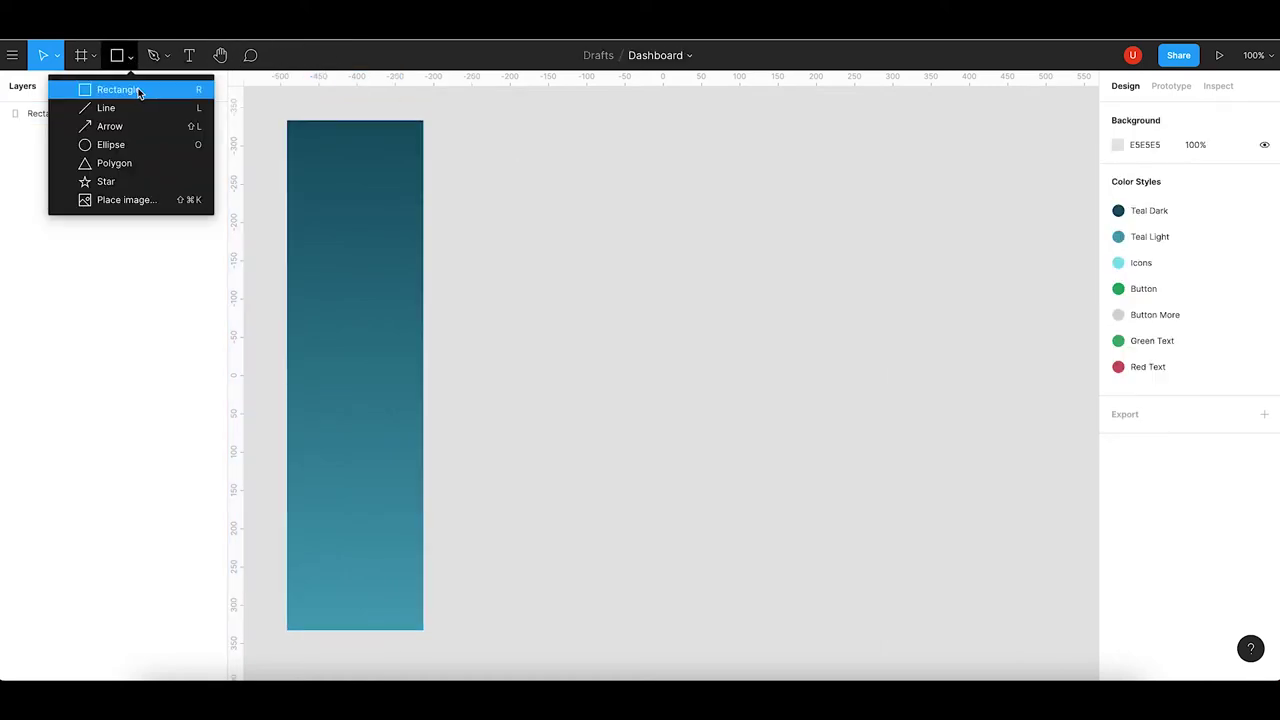
click(139, 91)
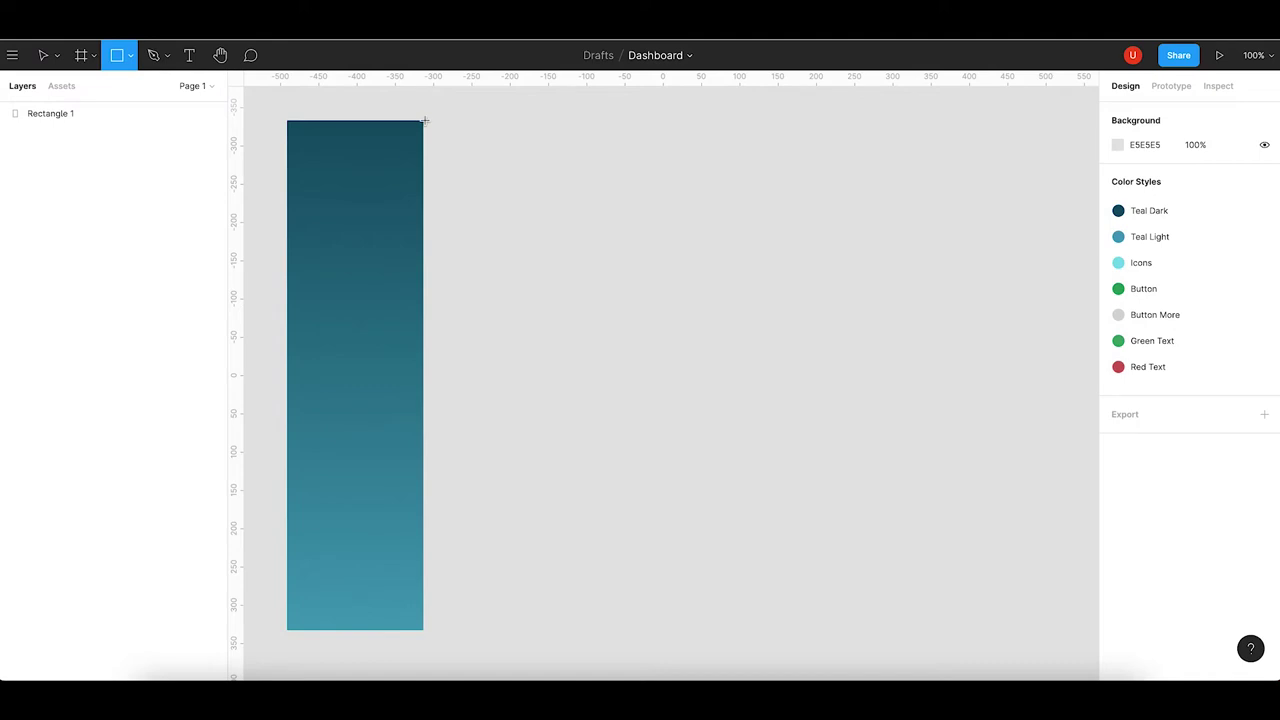
mouse_move(423, 121)
mouse_down()
mouse_move(929, 631)
mouse_move(1078, 627)
mouse_up()
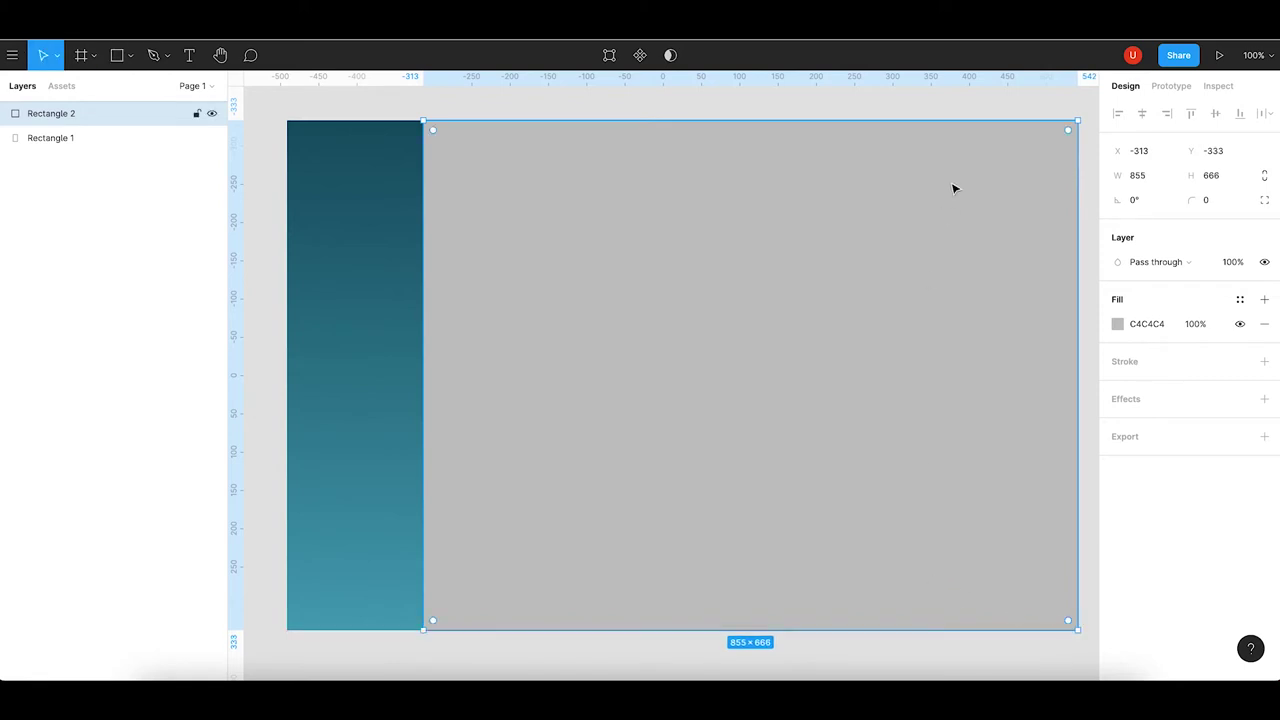
drag(983, 248, 968, 251)
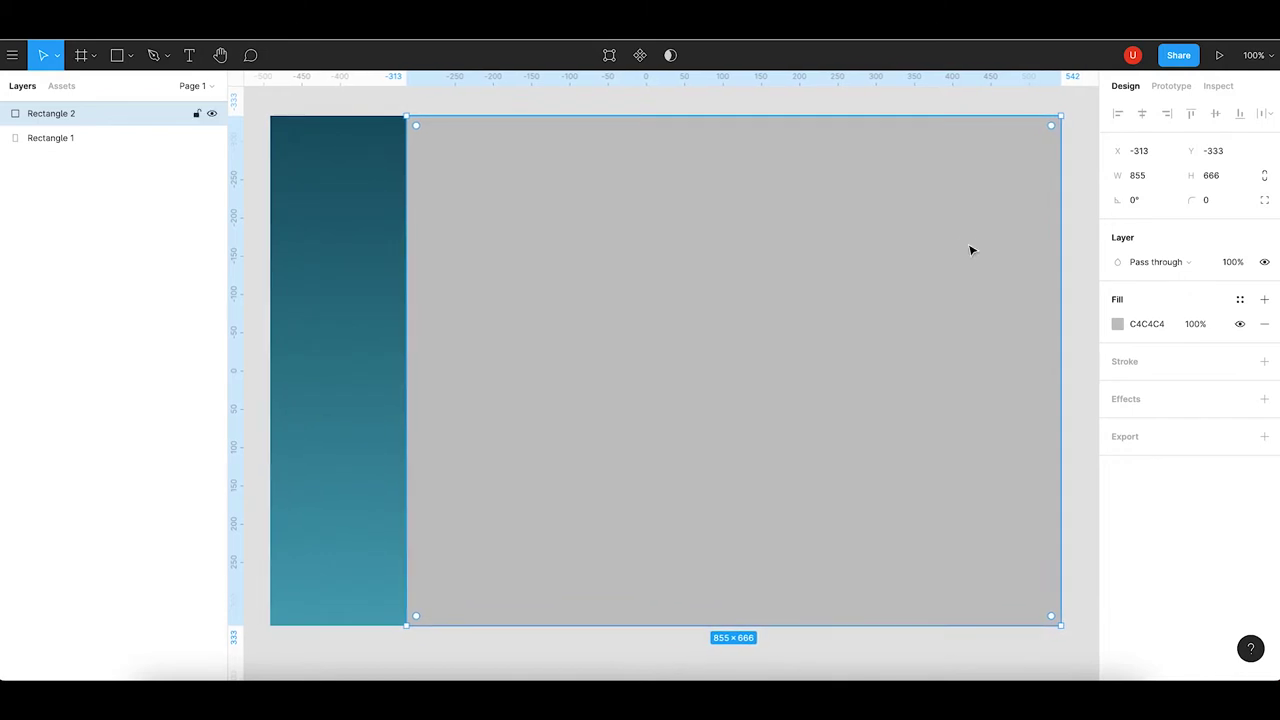
click(1116, 326)
drag(974, 338, 872, 271)
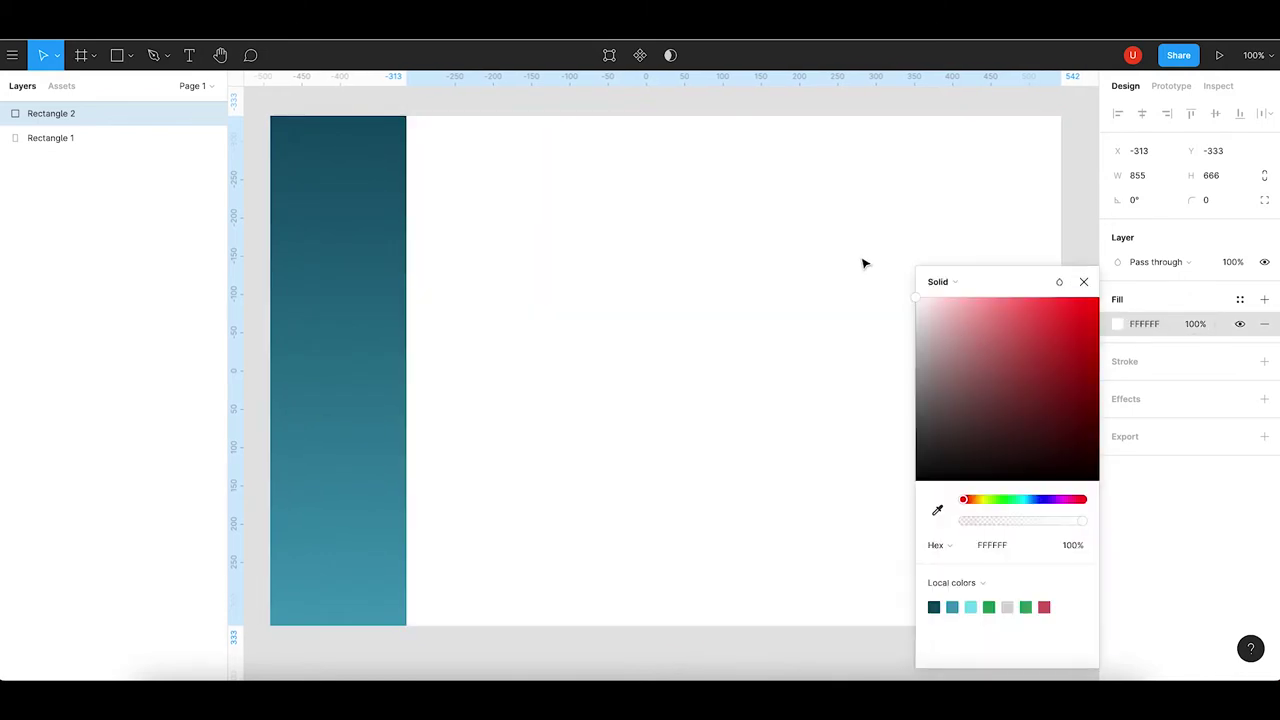
click(1081, 207)
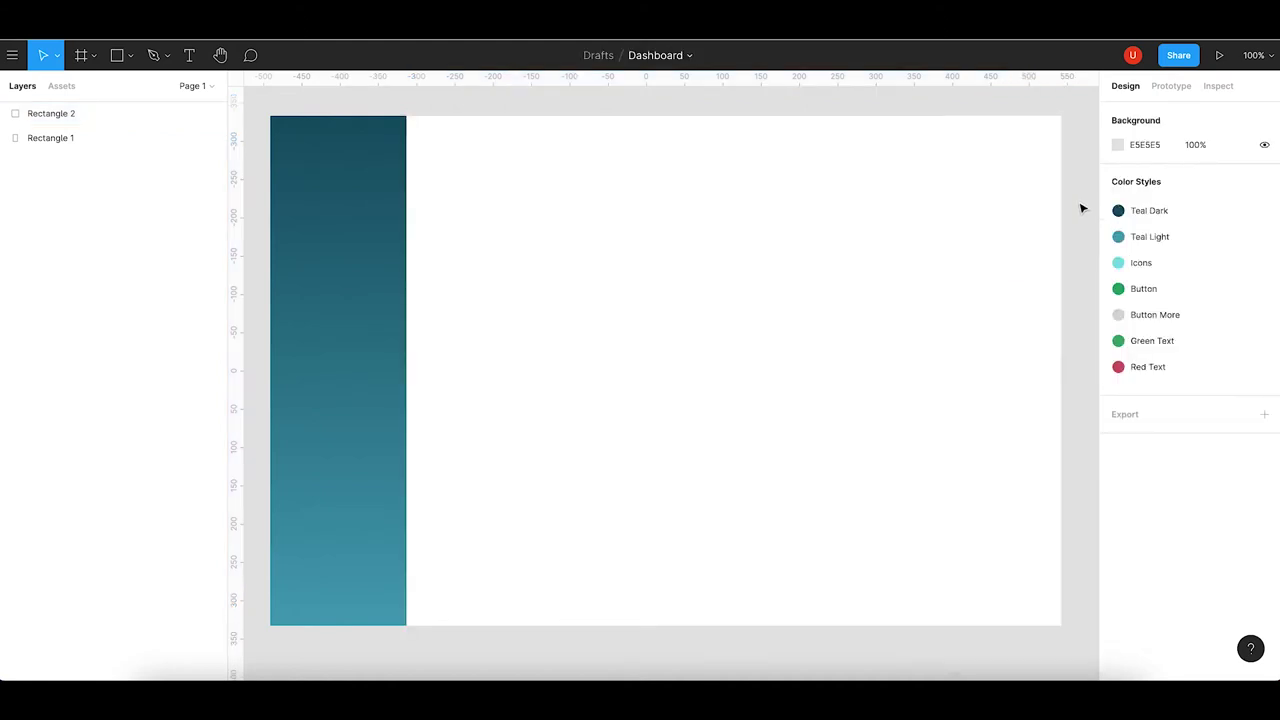
scroll(543, 100, up, 1)
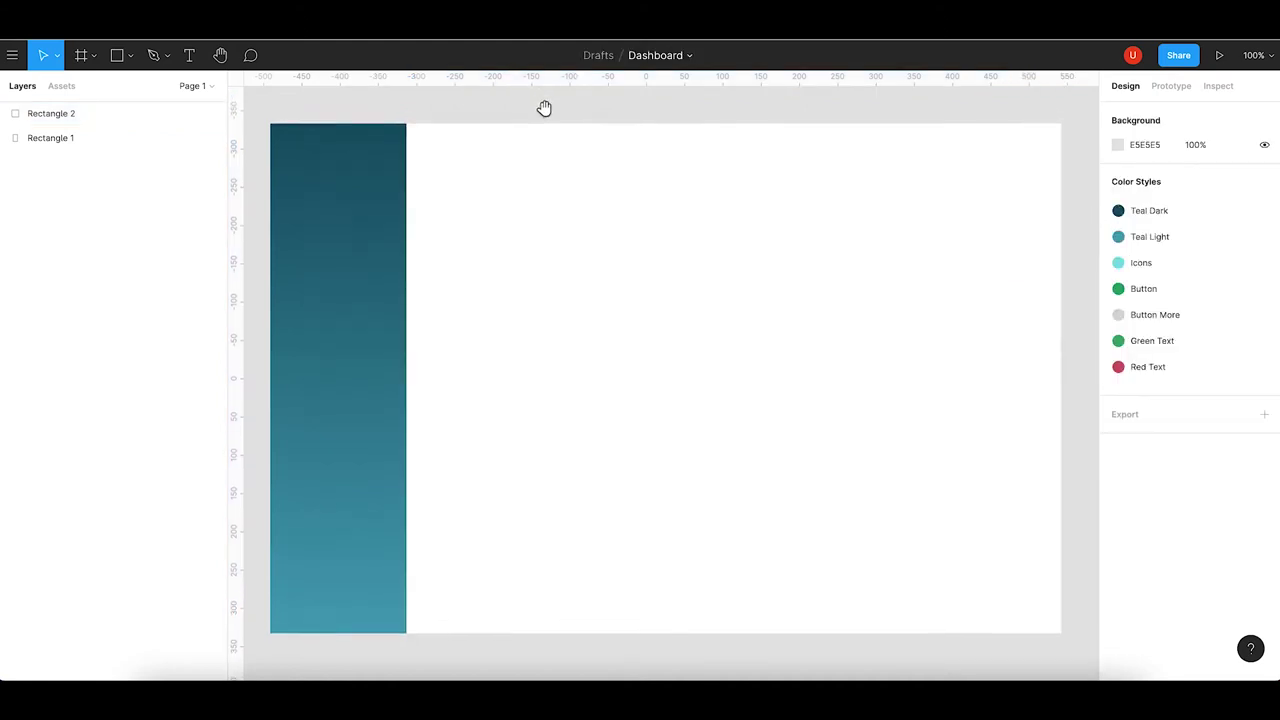
Add a 'Customers' heading in Roboto Regular 24, its box tightened to 166×41.
click(195, 58)
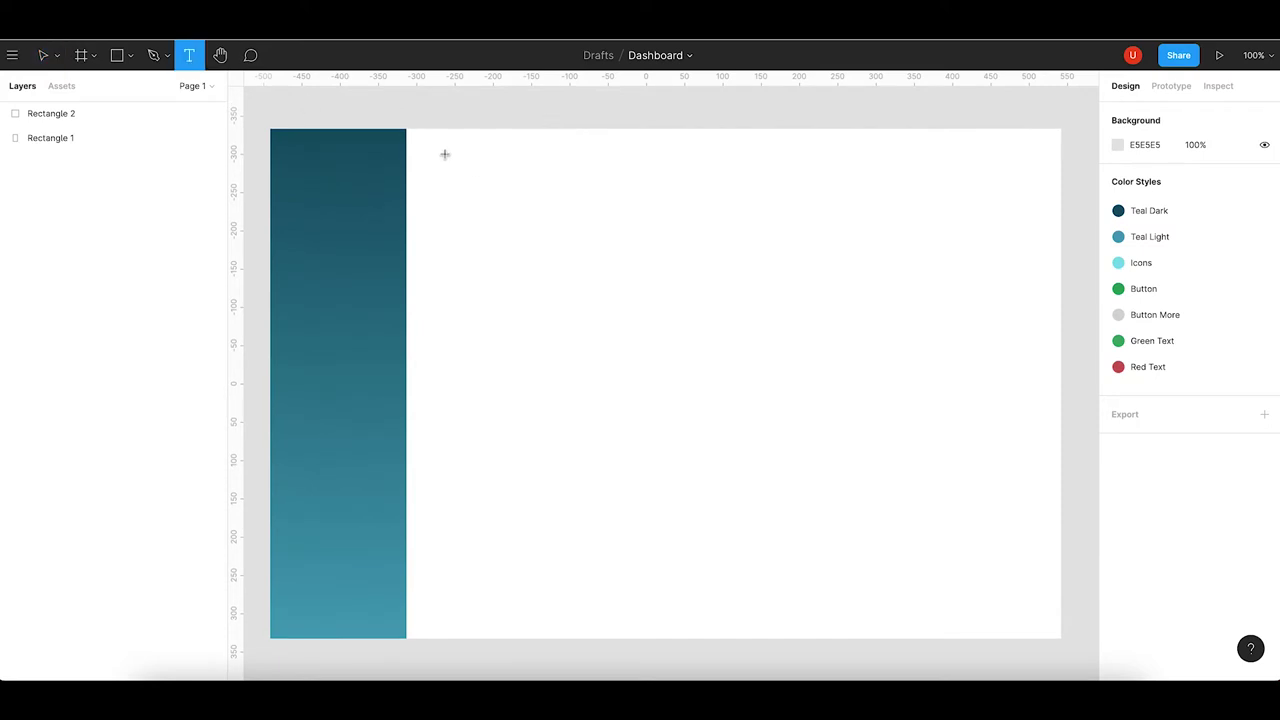
drag(441, 153, 568, 195)
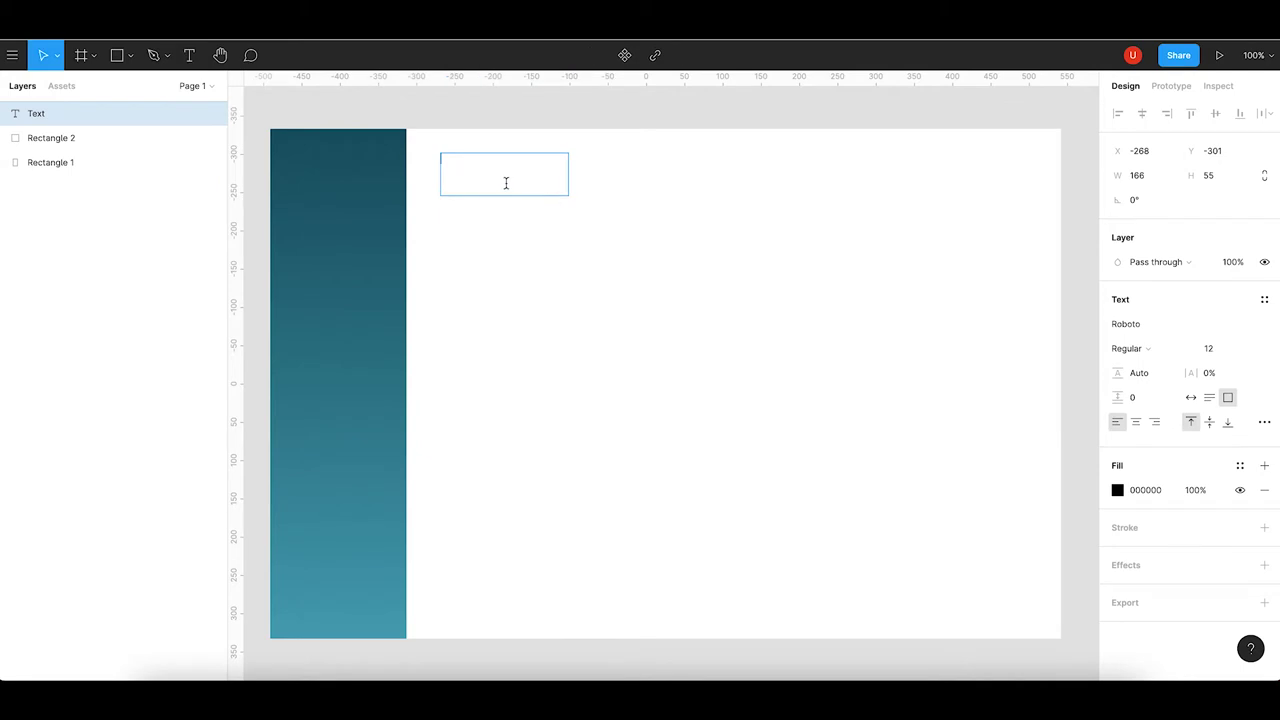
text(Customers)
click(1247, 350)
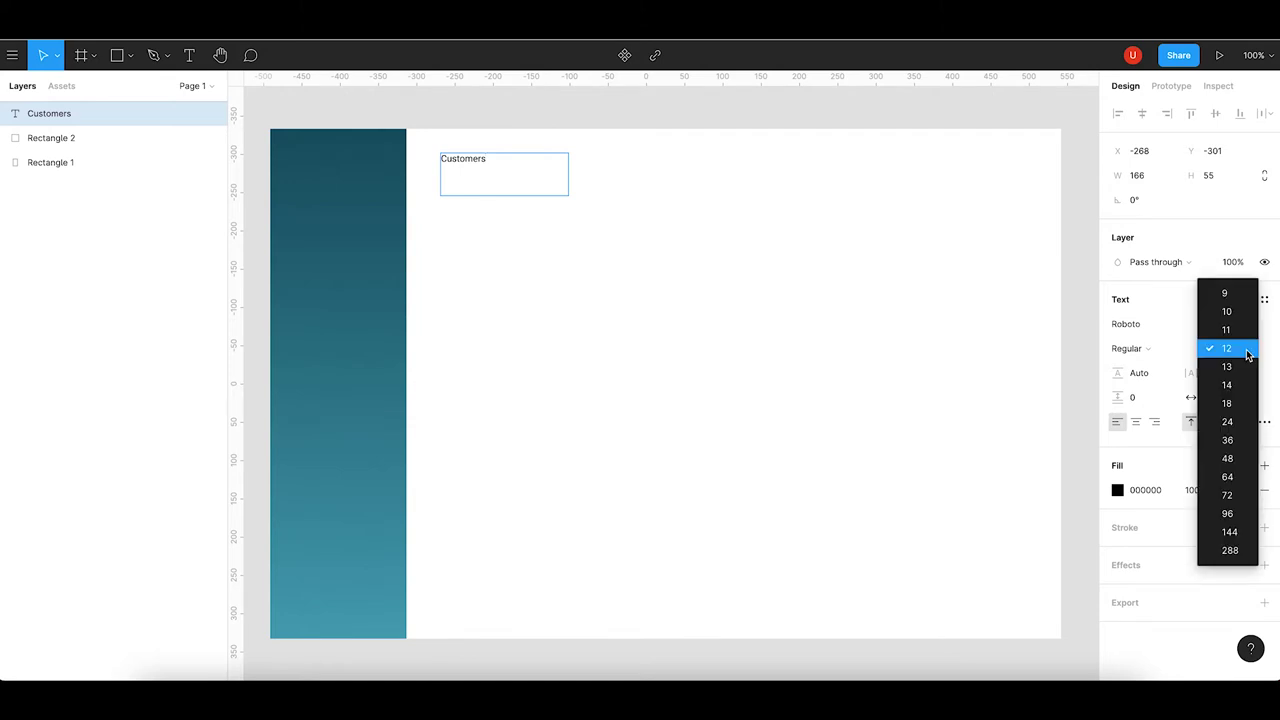
click(1249, 424)
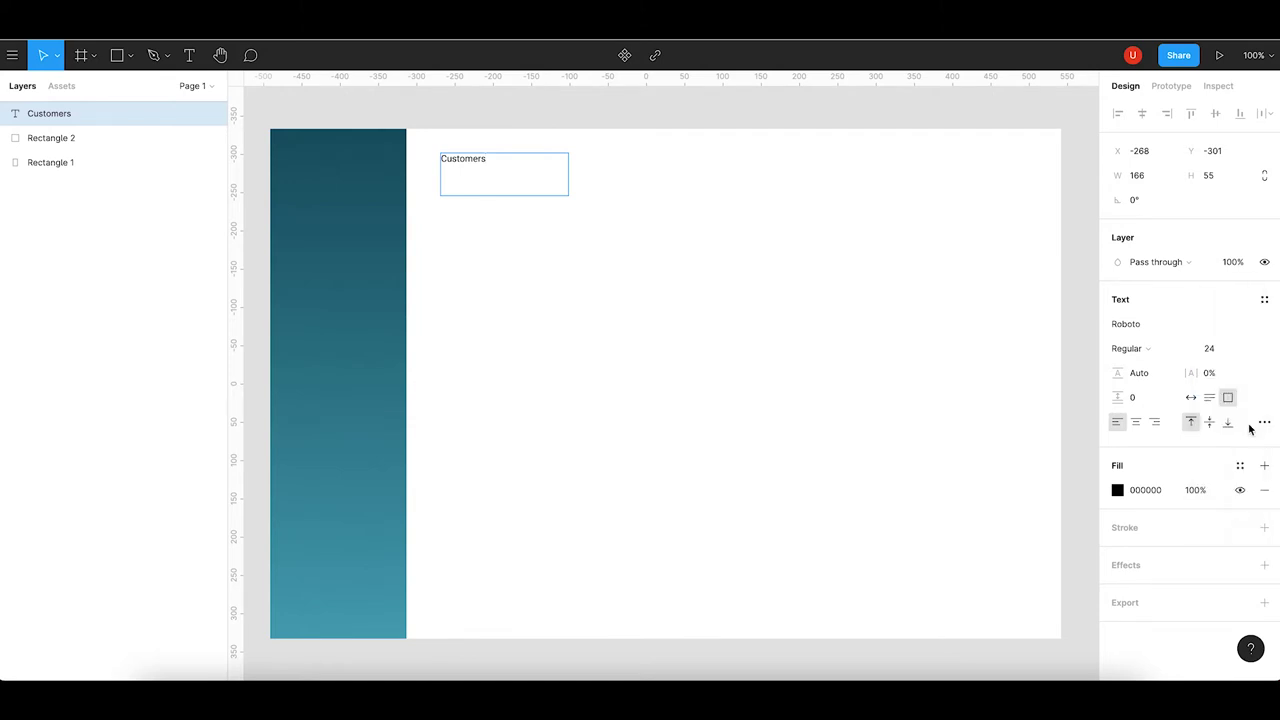
key(Escape)
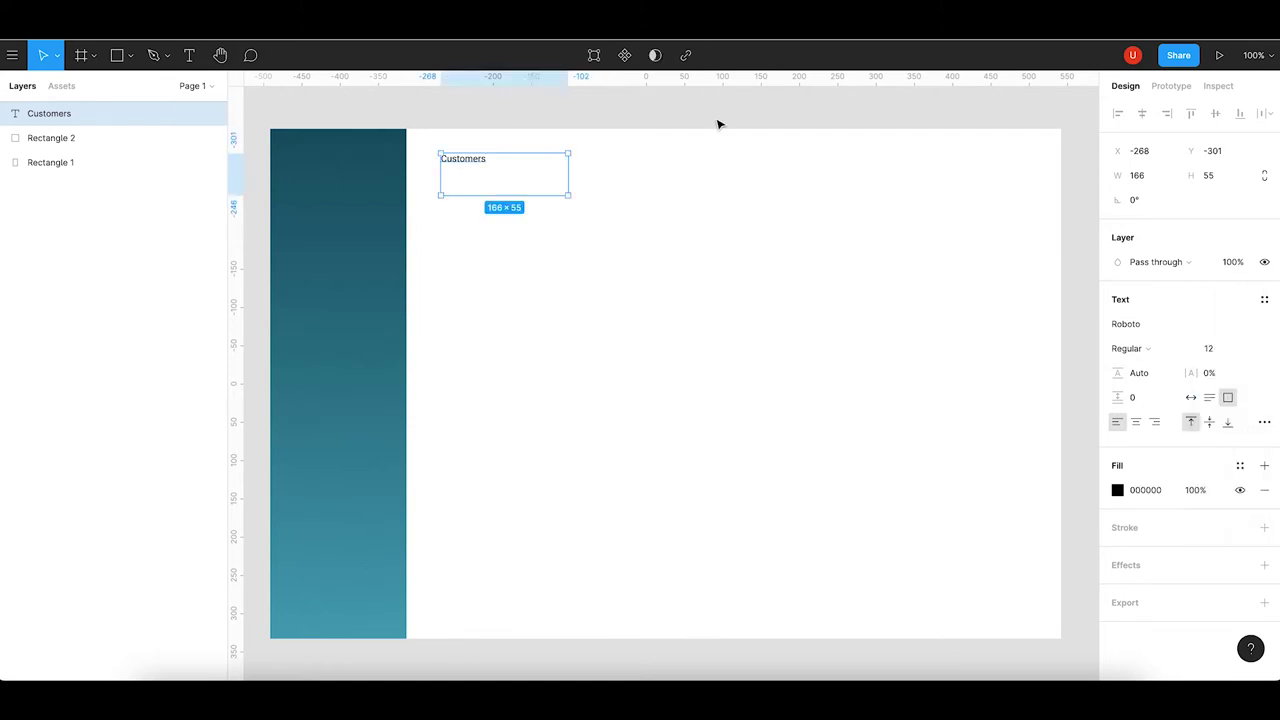
click(1244, 349)
click(1237, 424)
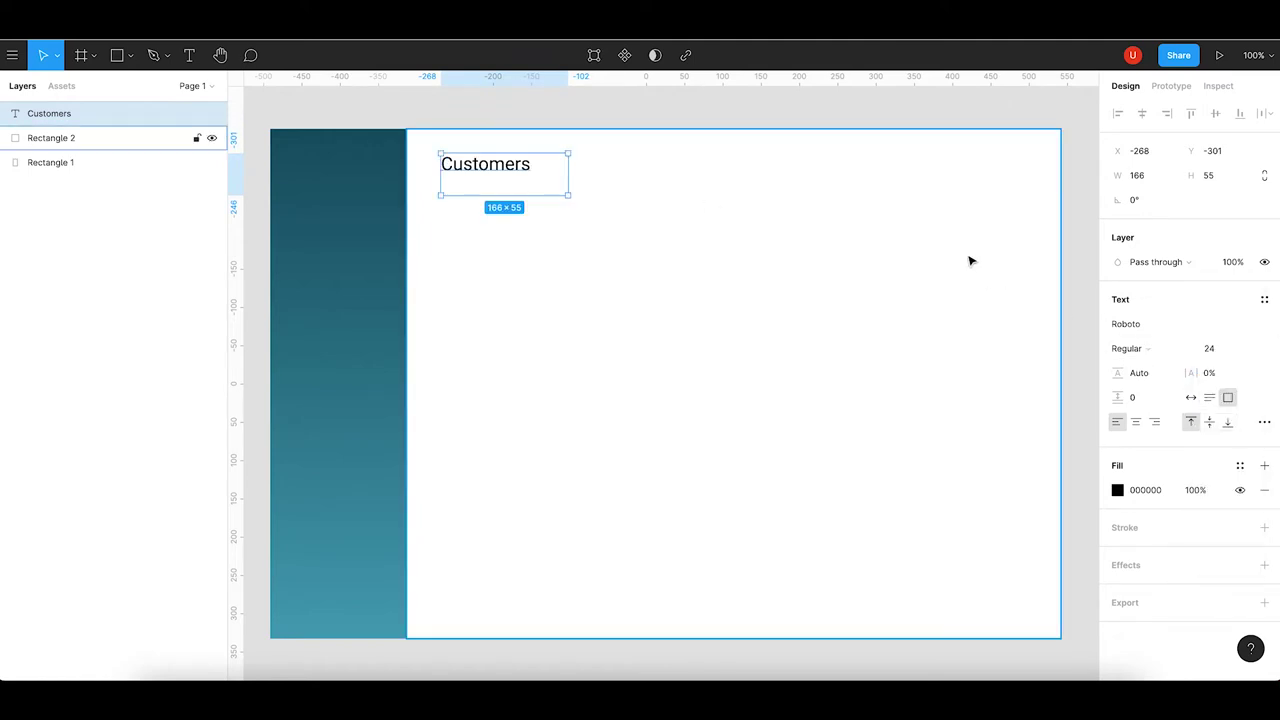
drag(538, 195, 541, 177)
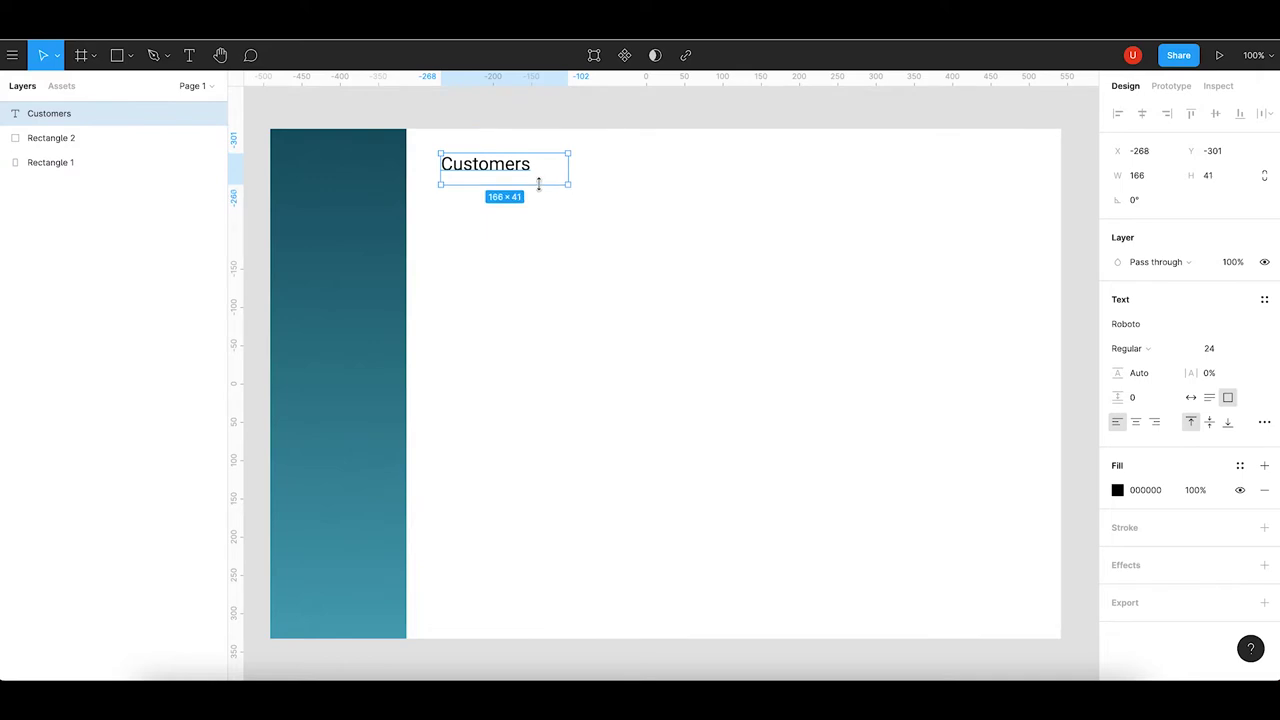
click(578, 115)
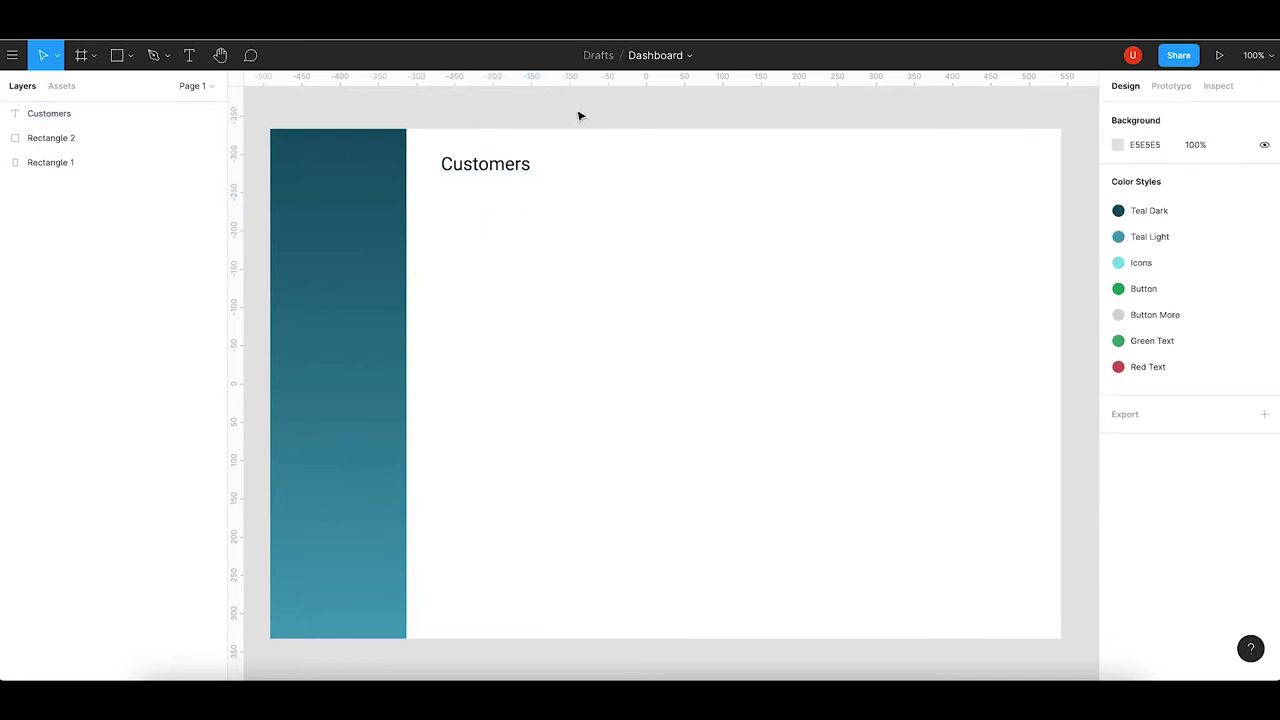
click(486, 168)
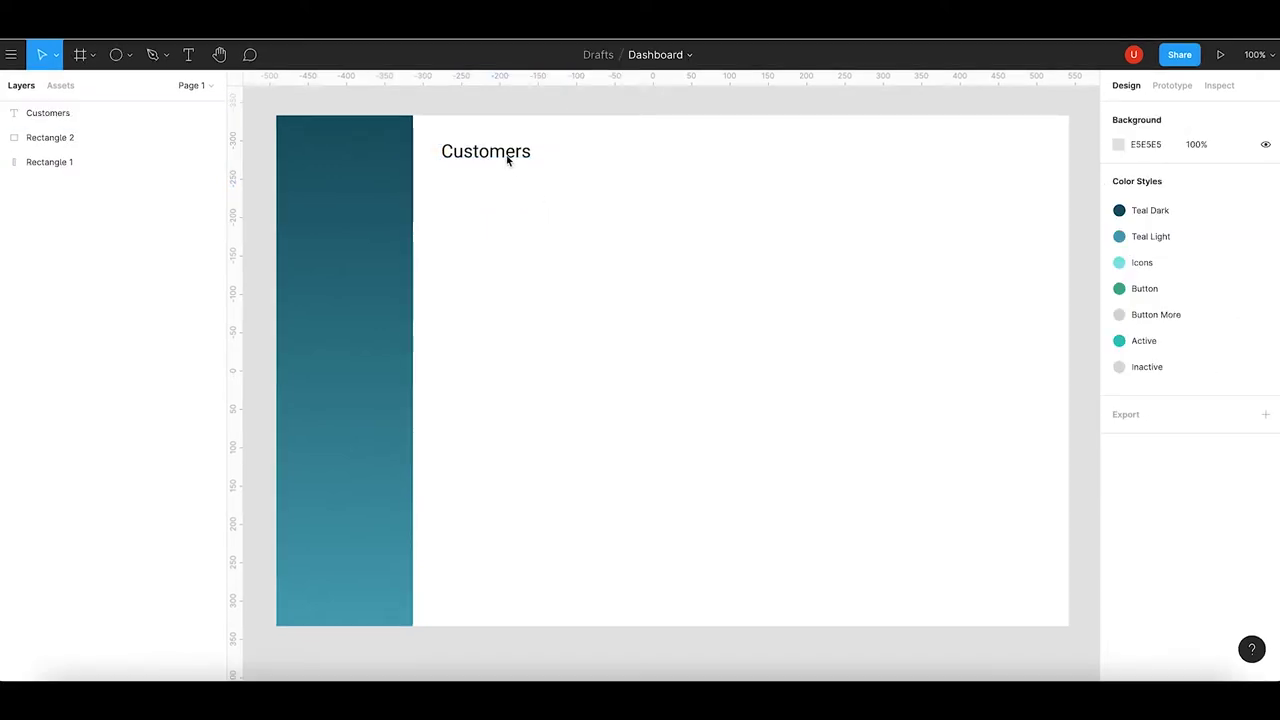
Paste a copy of the heading below it, sized 14 and coloured grey 9E9E9E.
click(508, 160)
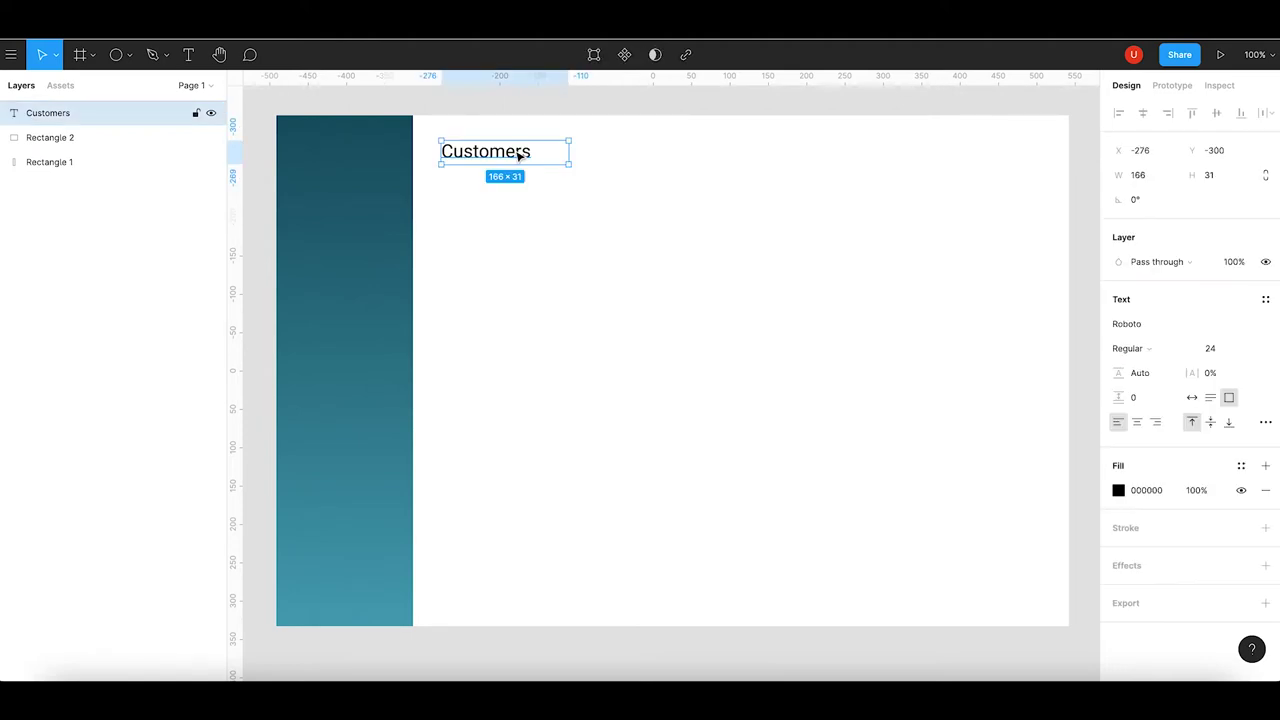
key(ctrl+v)
drag(514, 155, 515, 205)
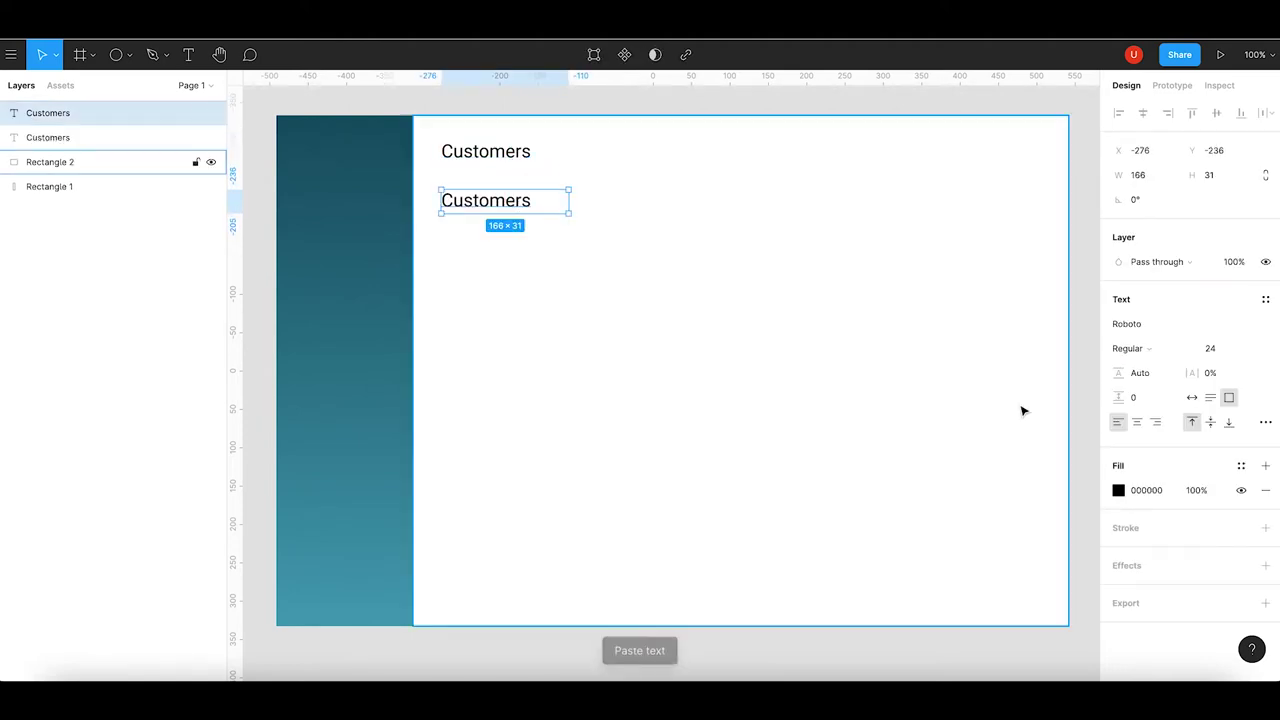
click(1216, 355)
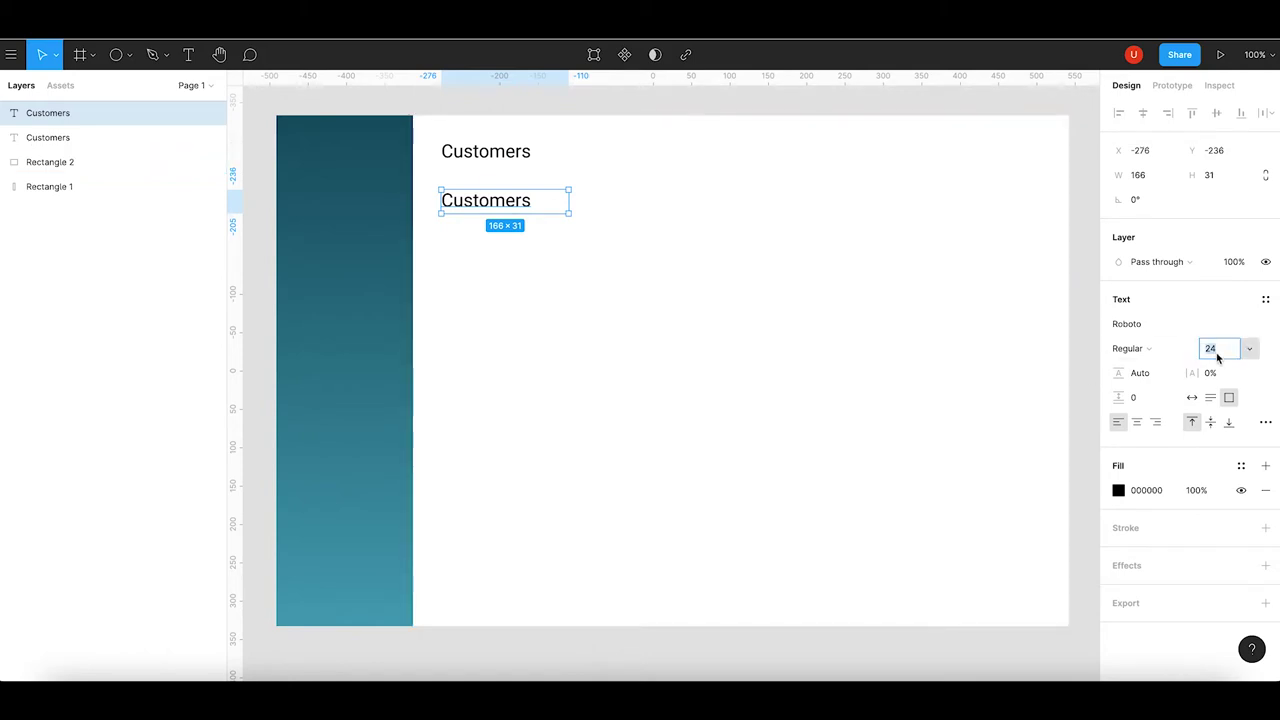
text(14)
key(Return)
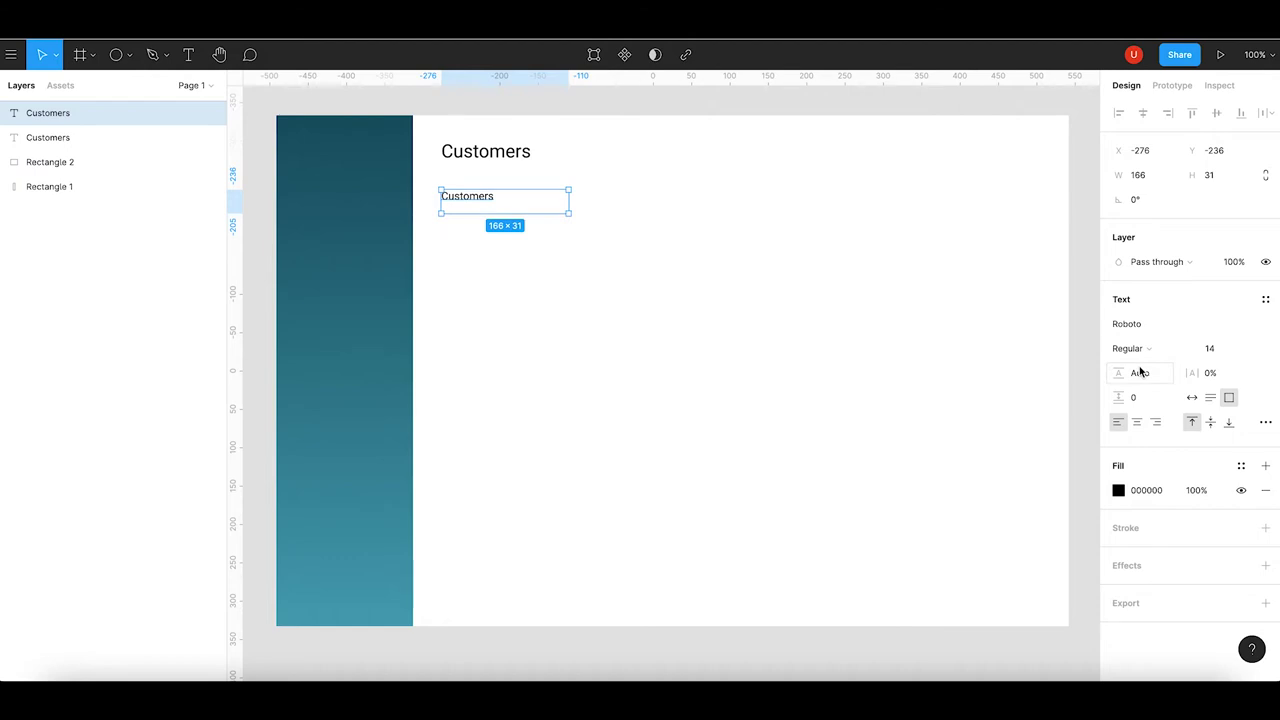
click(1118, 490)
click(924, 351)
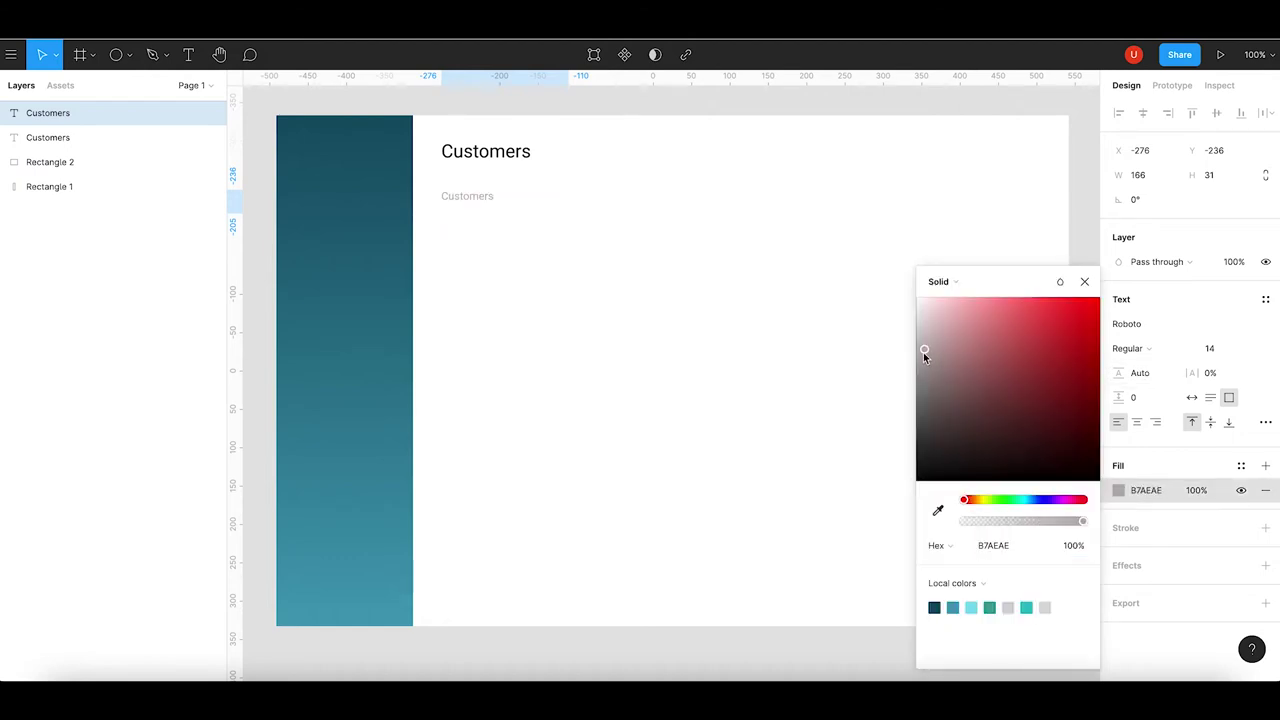
drag(923, 352, 918, 363)
drag(918, 366, 916, 367)
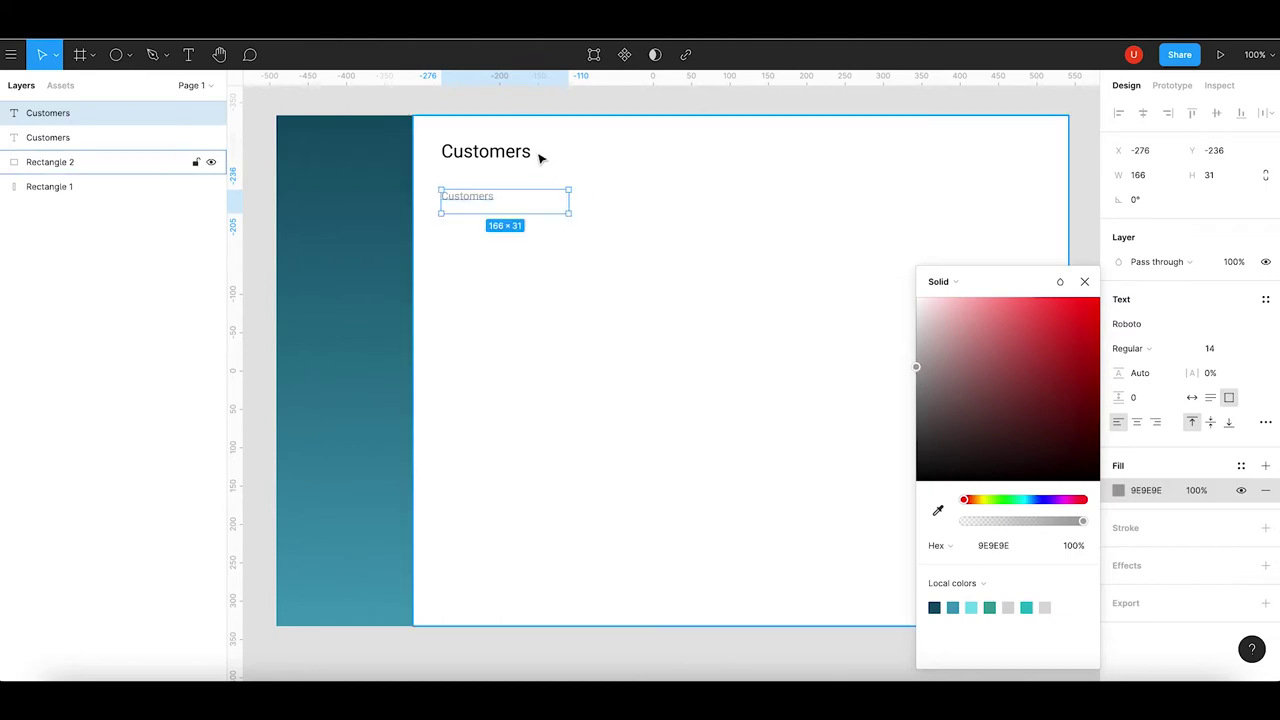
Change the copy's text to 'Label' and reduce its box height to 20.
double_click(490, 195)
text(Label)
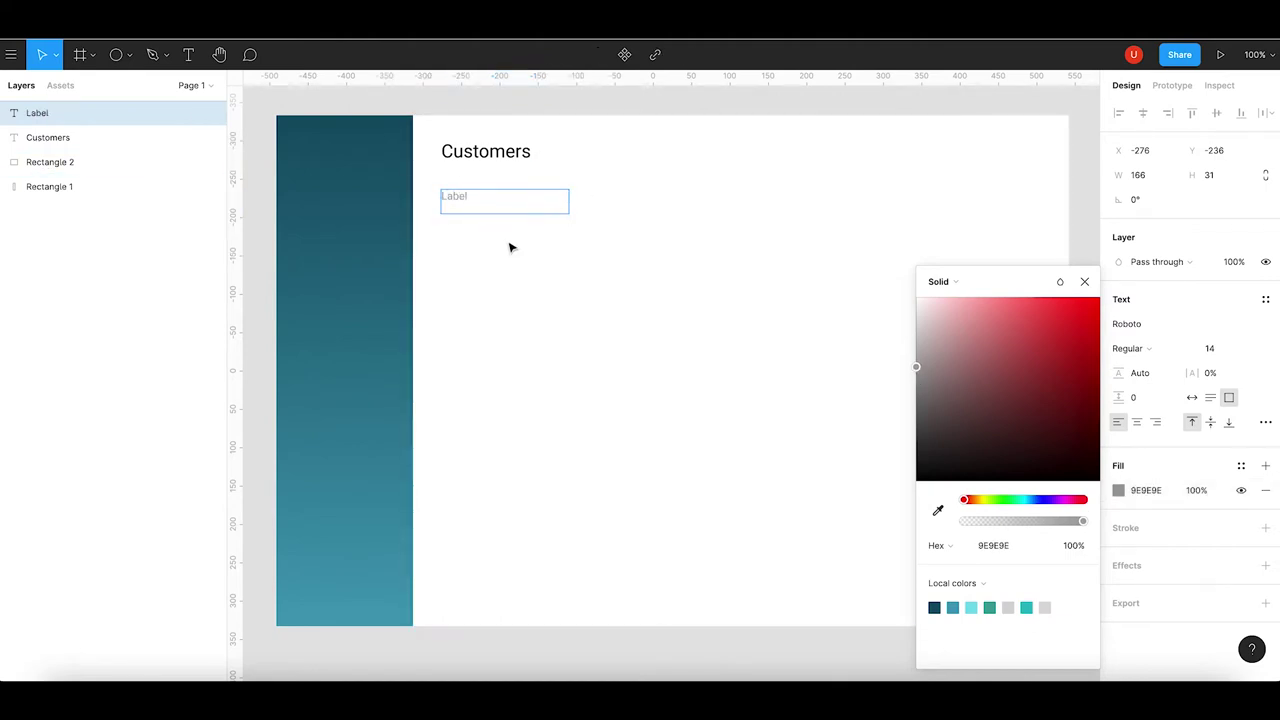
key(Escape)
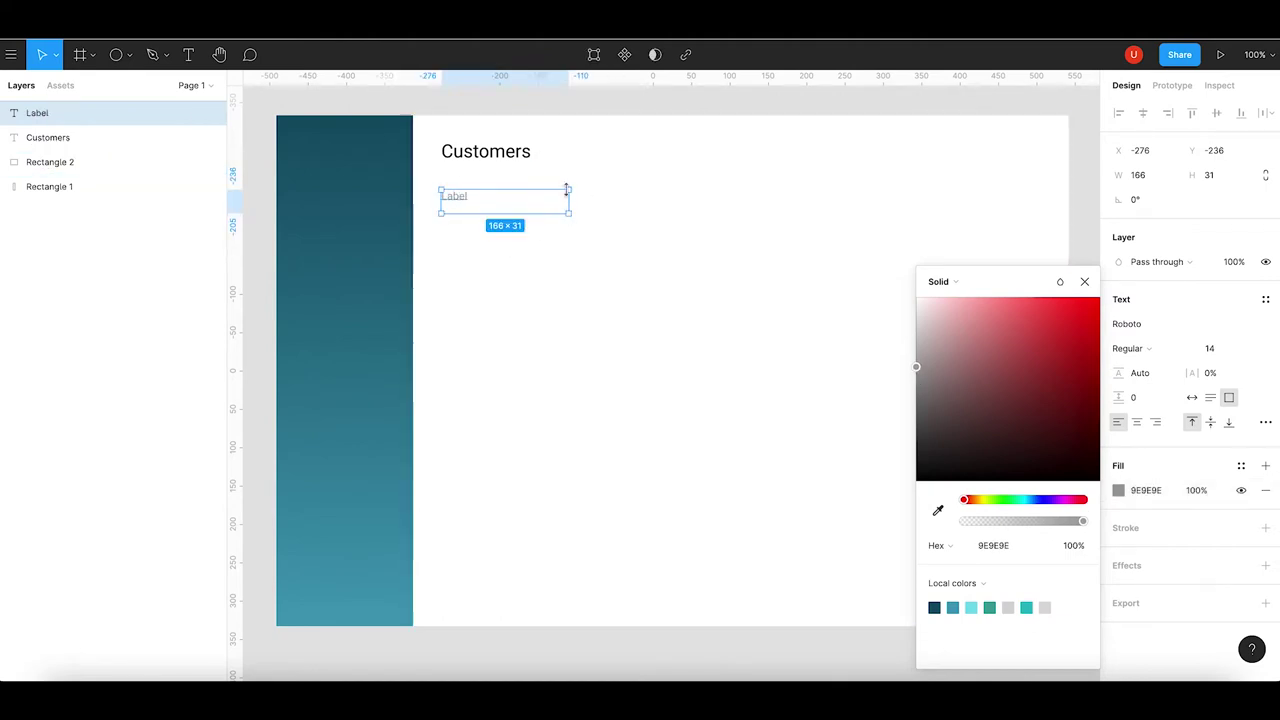
drag(507, 212, 543, 197)
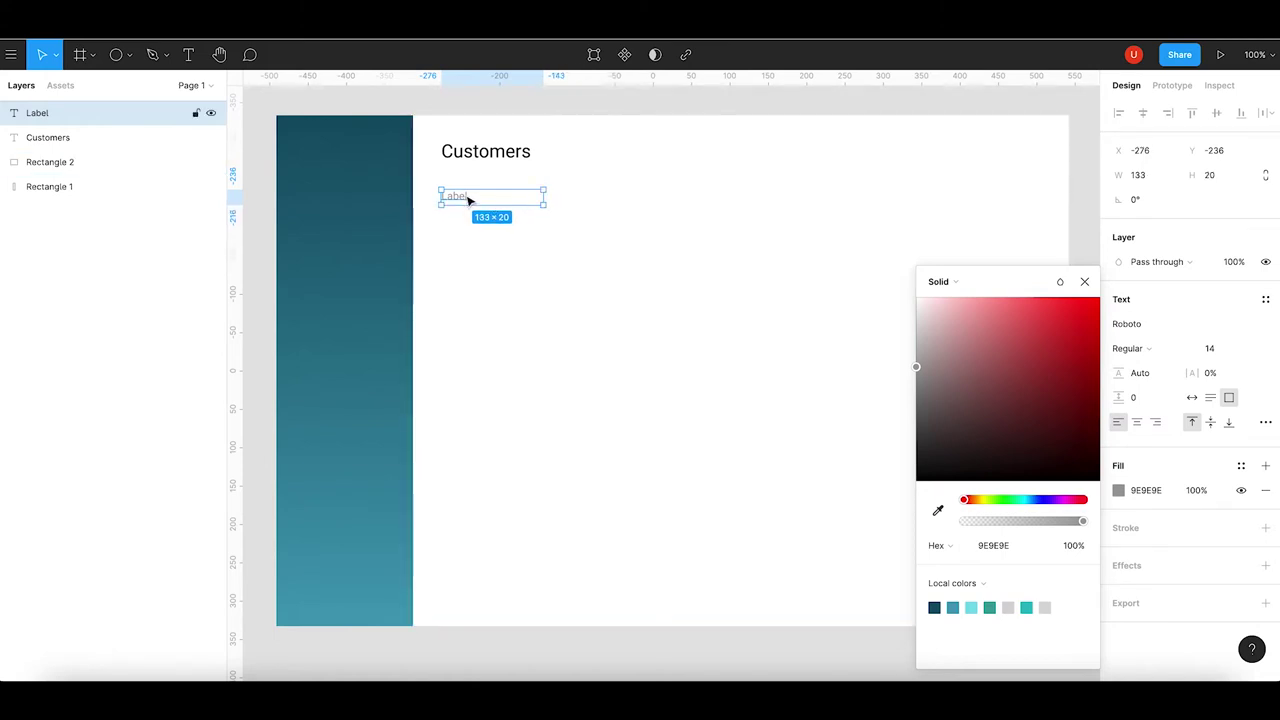
Paste four more Label copies, spacing them across the row as column headings.
key(ctrl+v)
drag(457, 197, 673, 200)
key(ctrl+v)
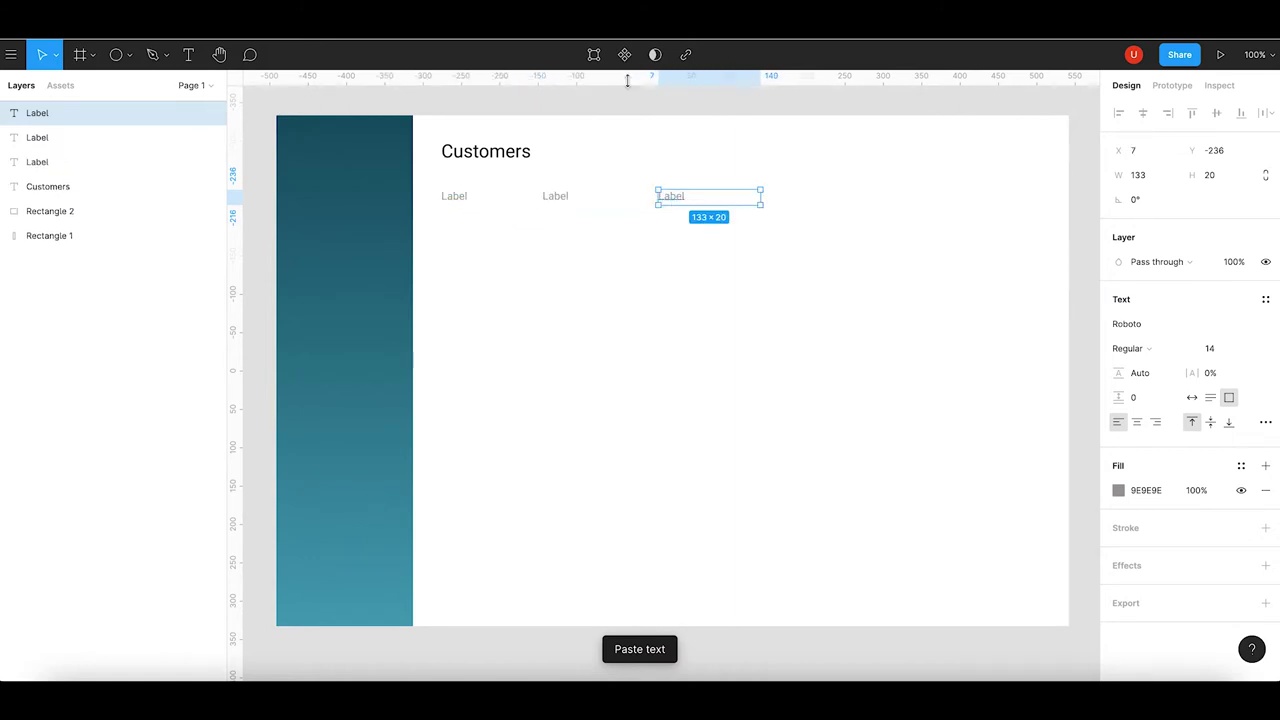
key(ctrl+v)
drag(675, 200, 790, 200)
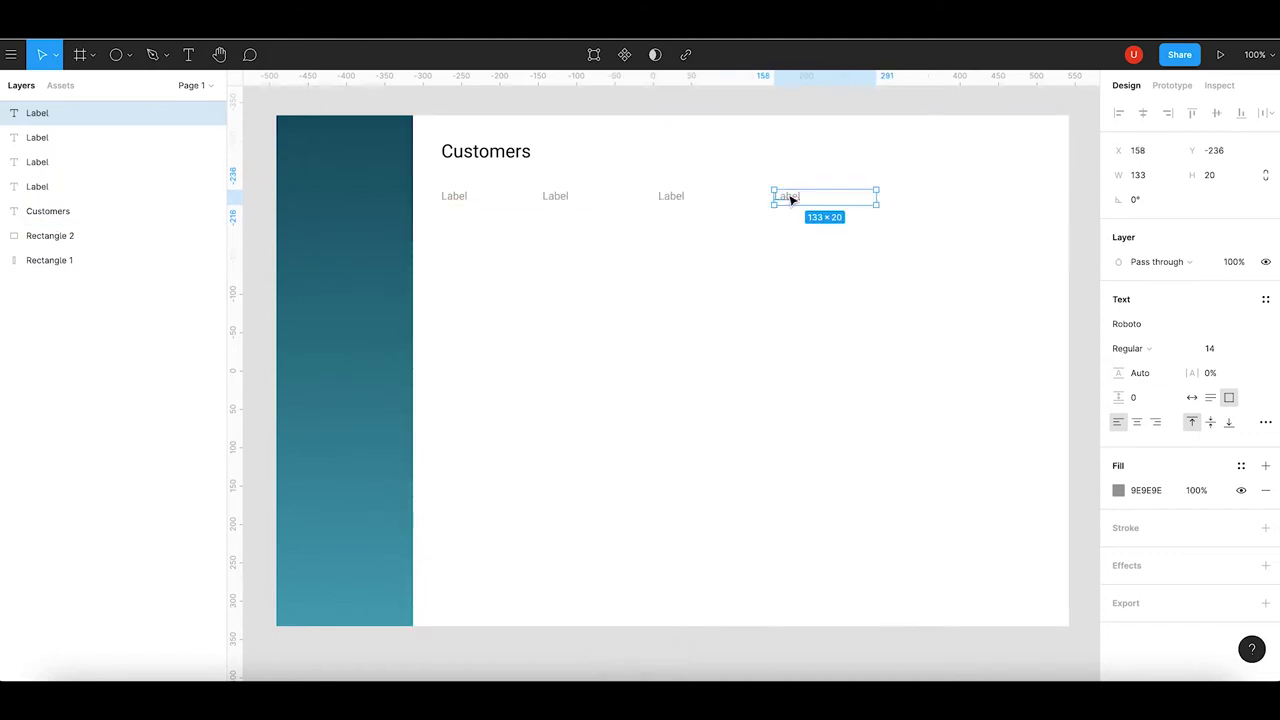
key(ctrl+v)
drag(790, 199, 916, 199)
click(866, 237)
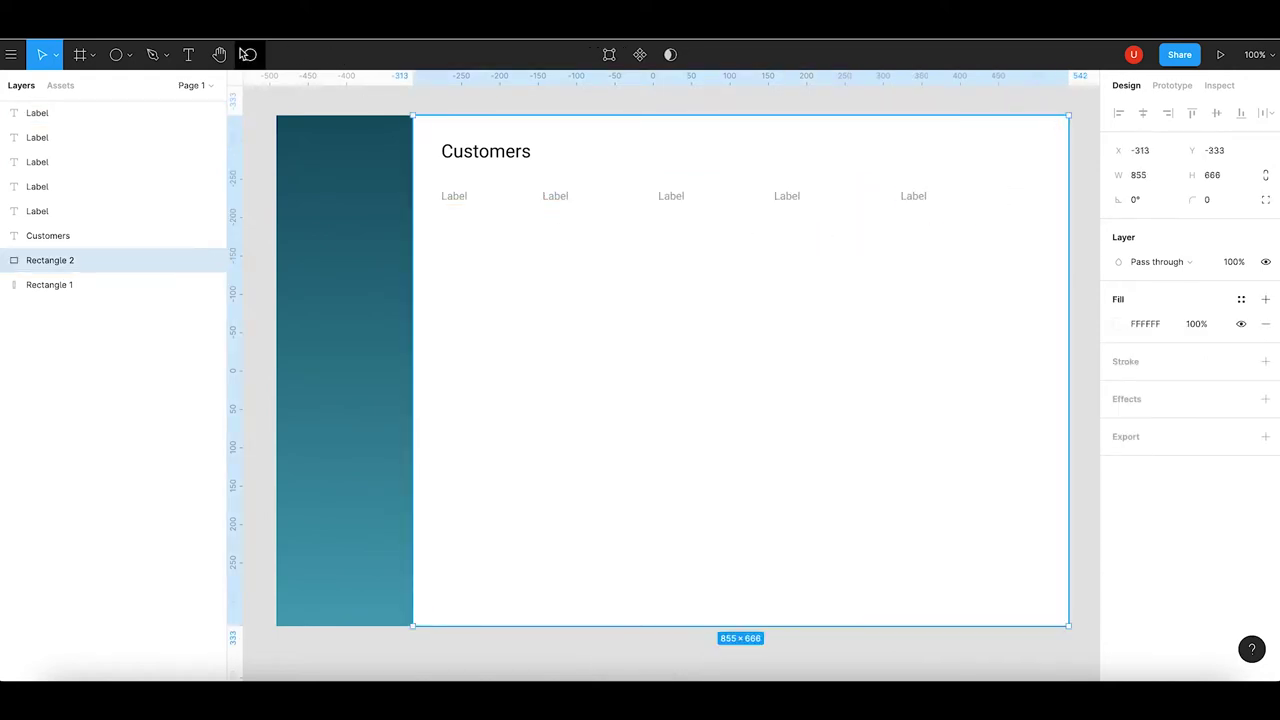
Draw a 789-wide divider line under the Label row with a D9D9D9 stroke.
click(129, 55)
click(116, 110)
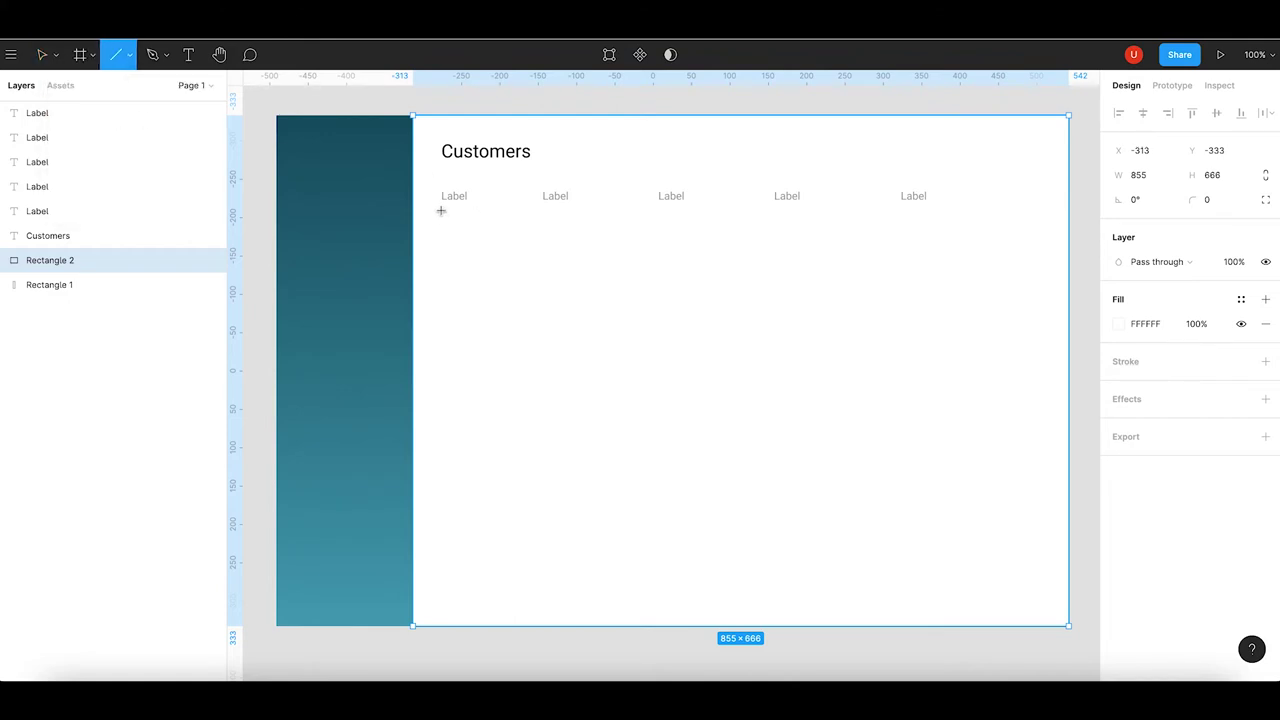
drag(441, 205, 1047, 205)
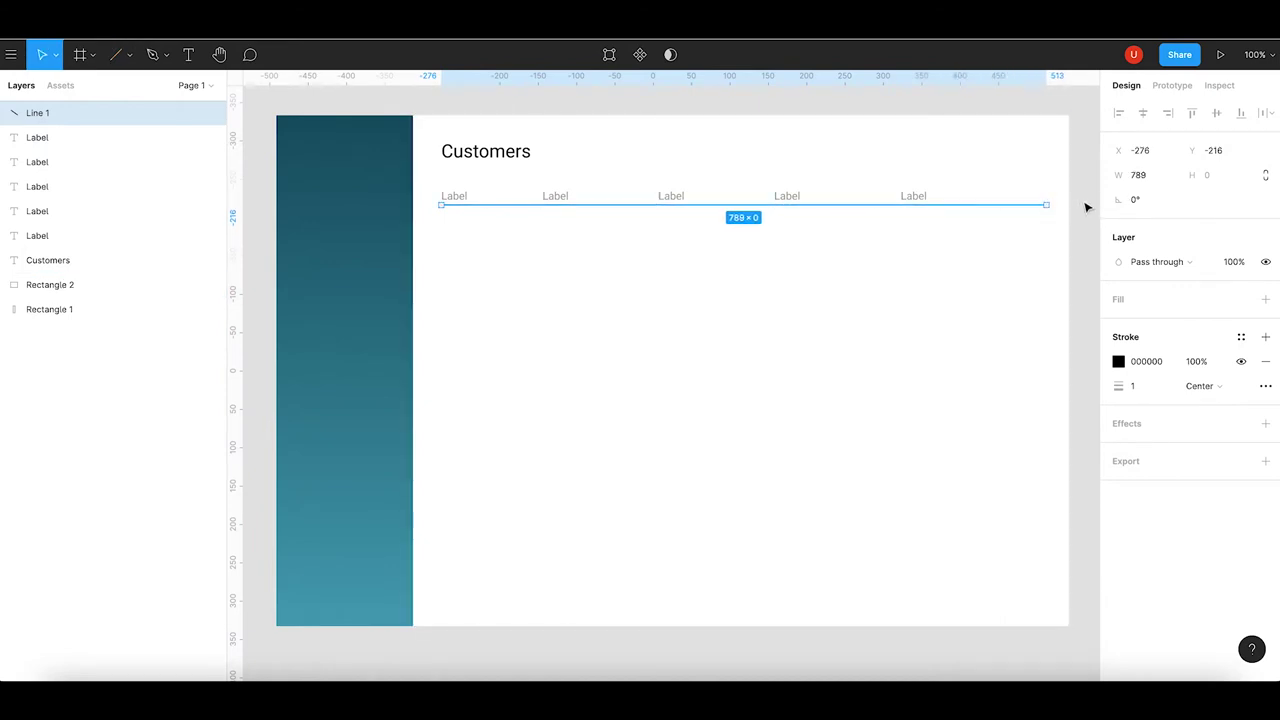
click(1118, 361)
drag(926, 357, 915, 333)
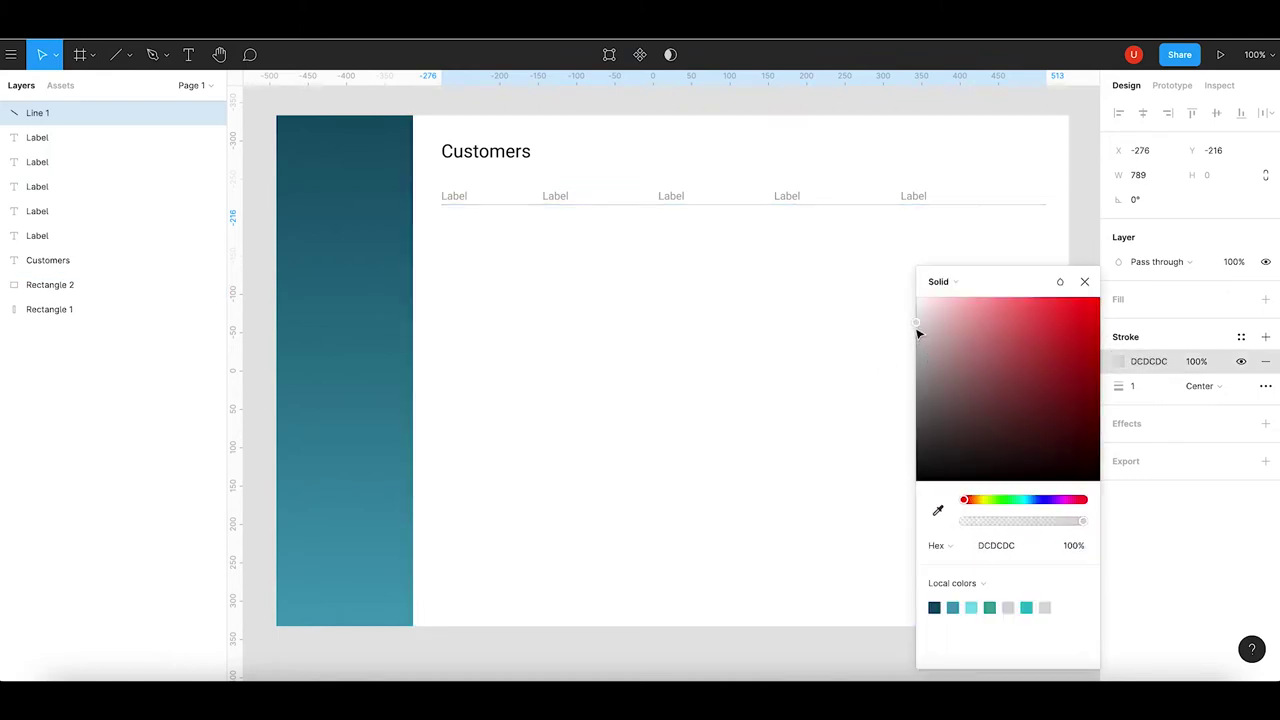
drag(915, 336, 915, 331)
click(1081, 225)
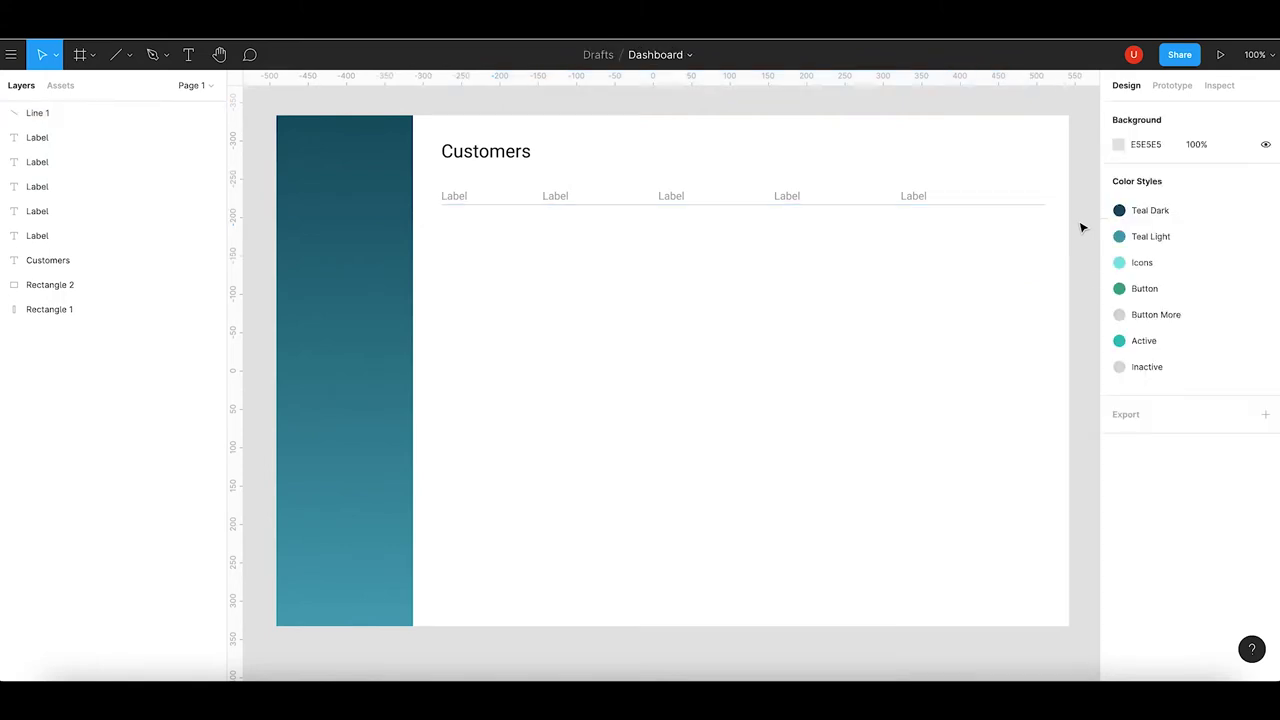
drag(1027, 206, 1026, 212)
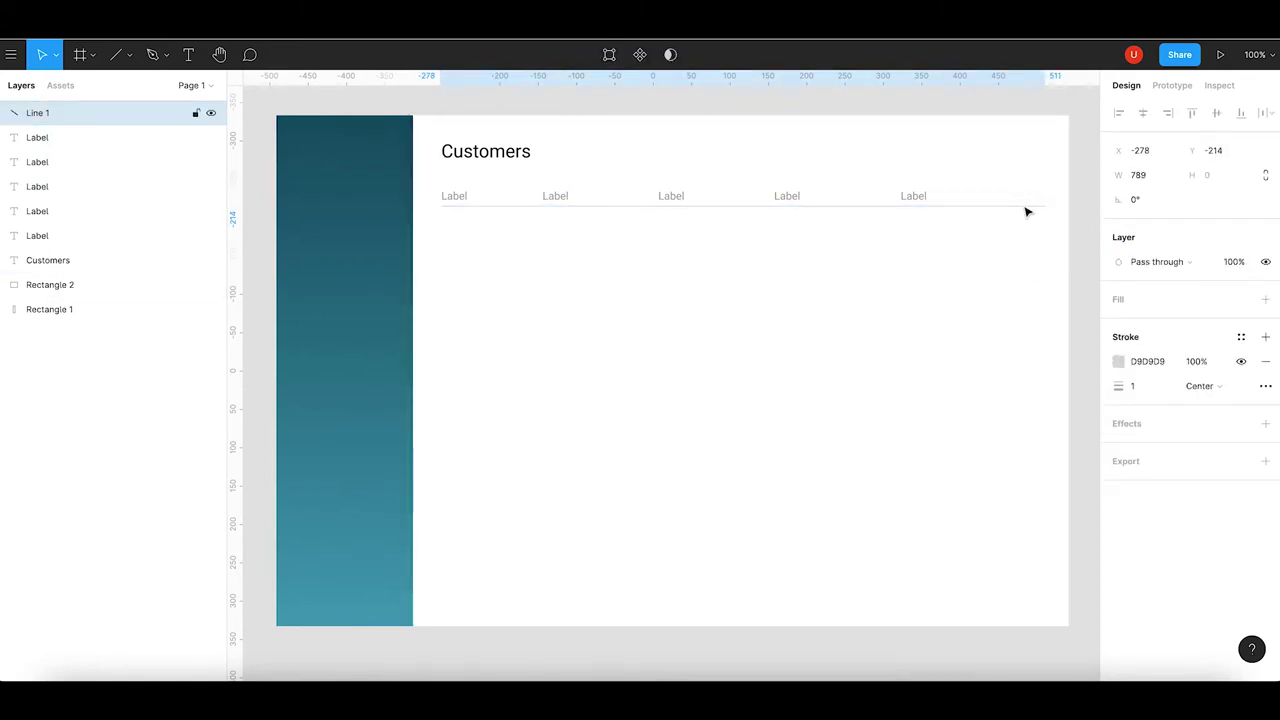
Duplicate the five Labels and their divider line, placing the copy just below the header row.
click(460, 198)
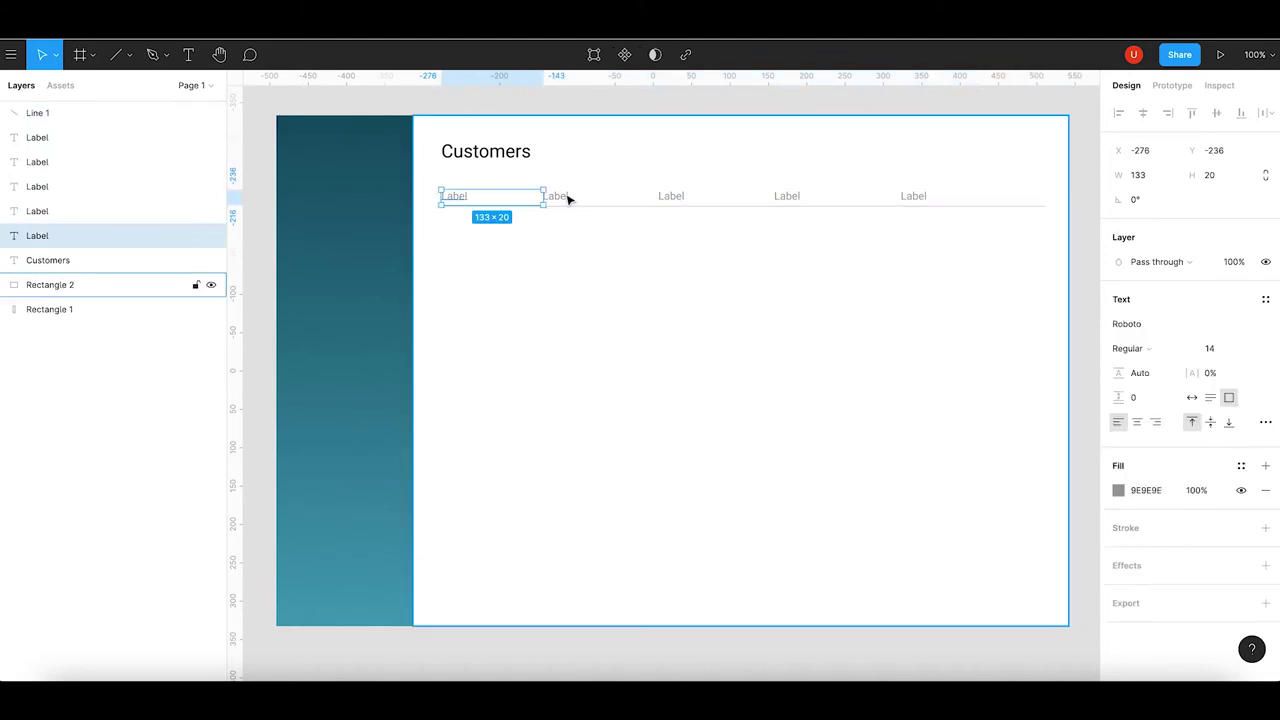
shift+click(567, 199)
shift+click(673, 199)
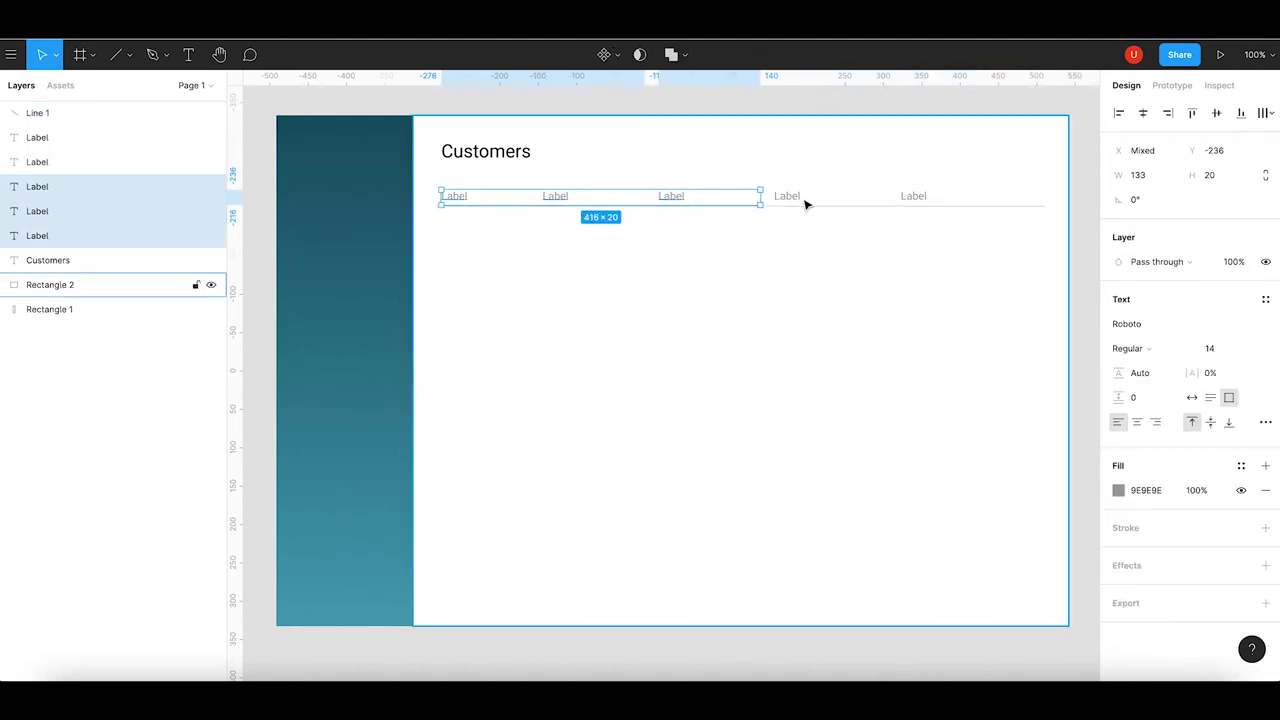
shift+click(790, 199)
shift+click(913, 199)
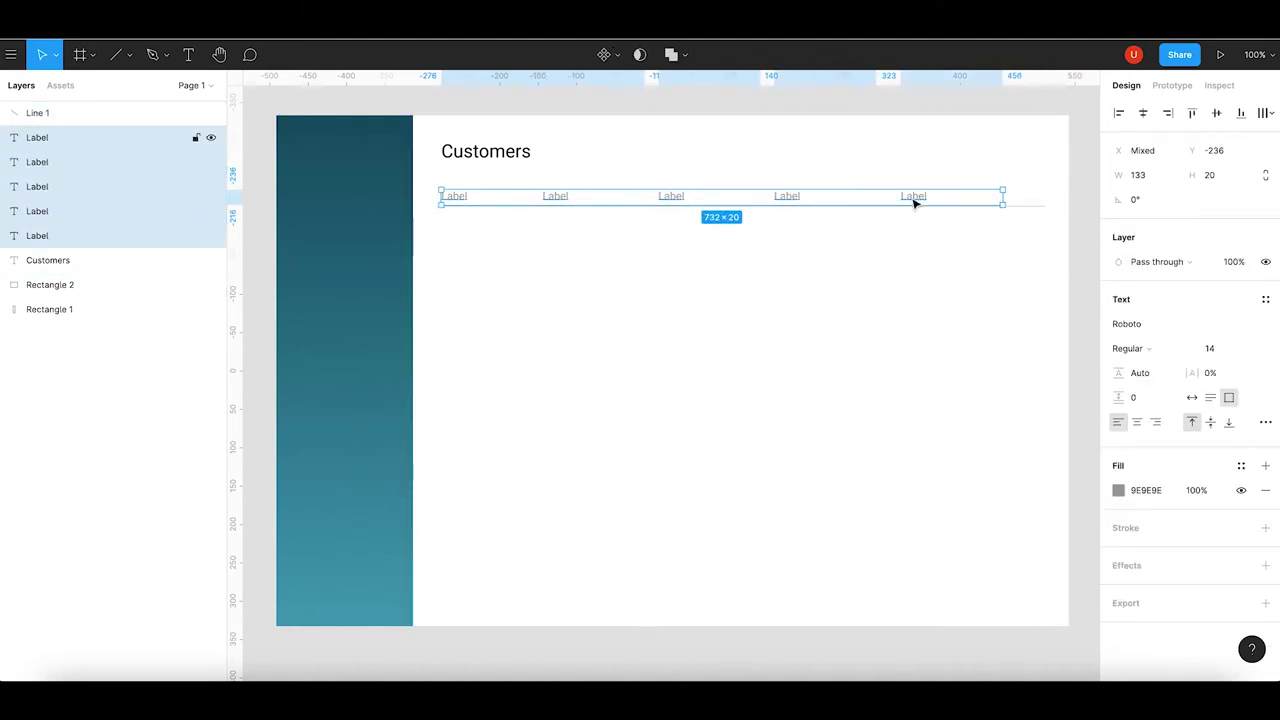
shift+click(1024, 208)
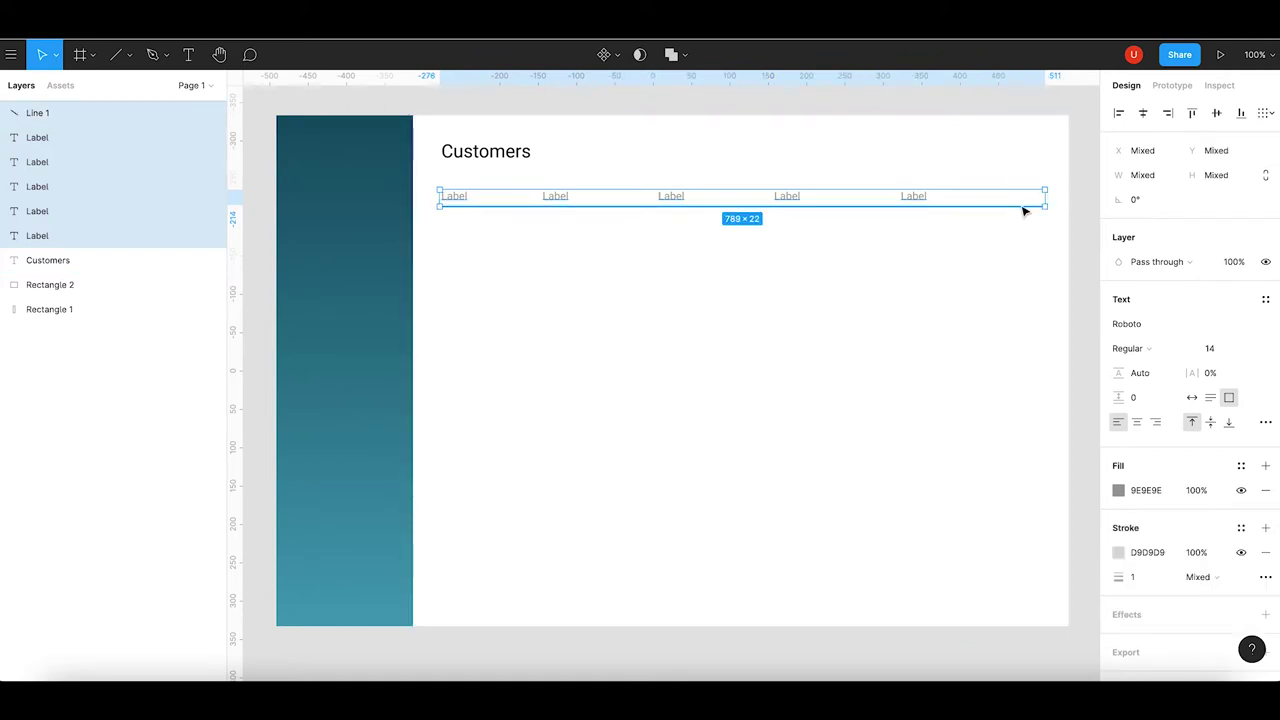
key(ctrl+c)
key(ctrl+v)
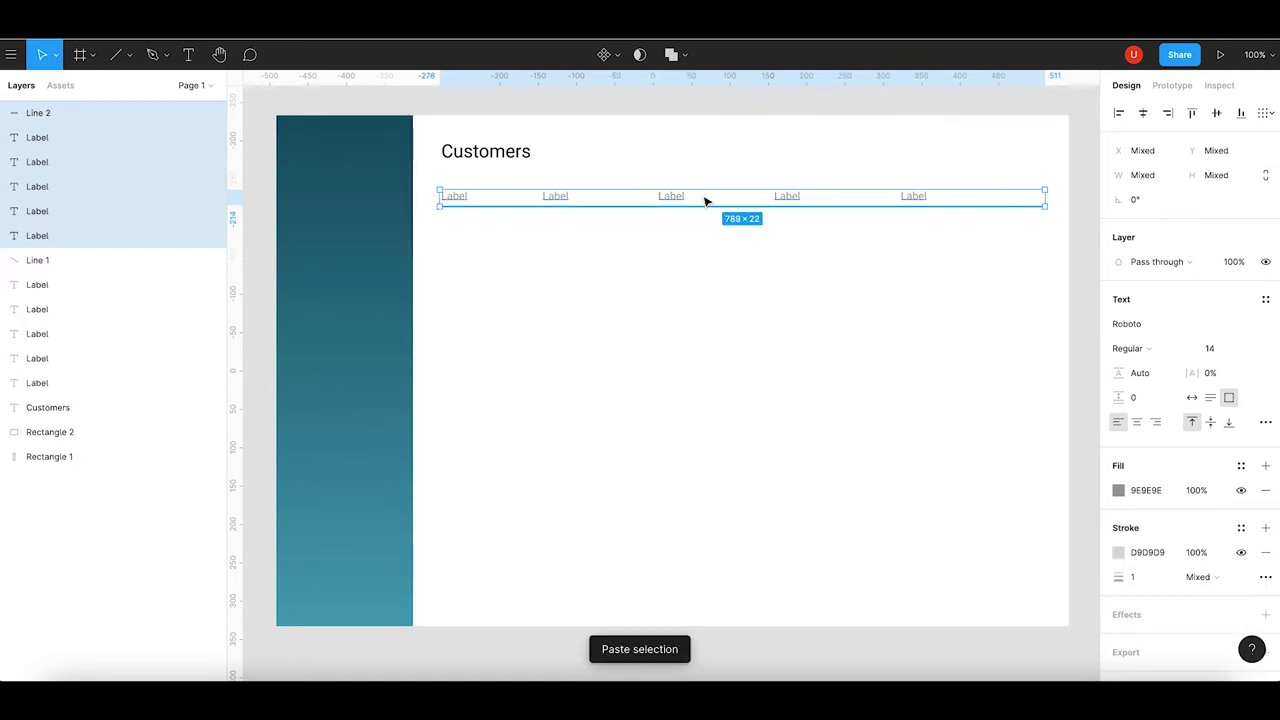
drag(680, 200, 682, 230)
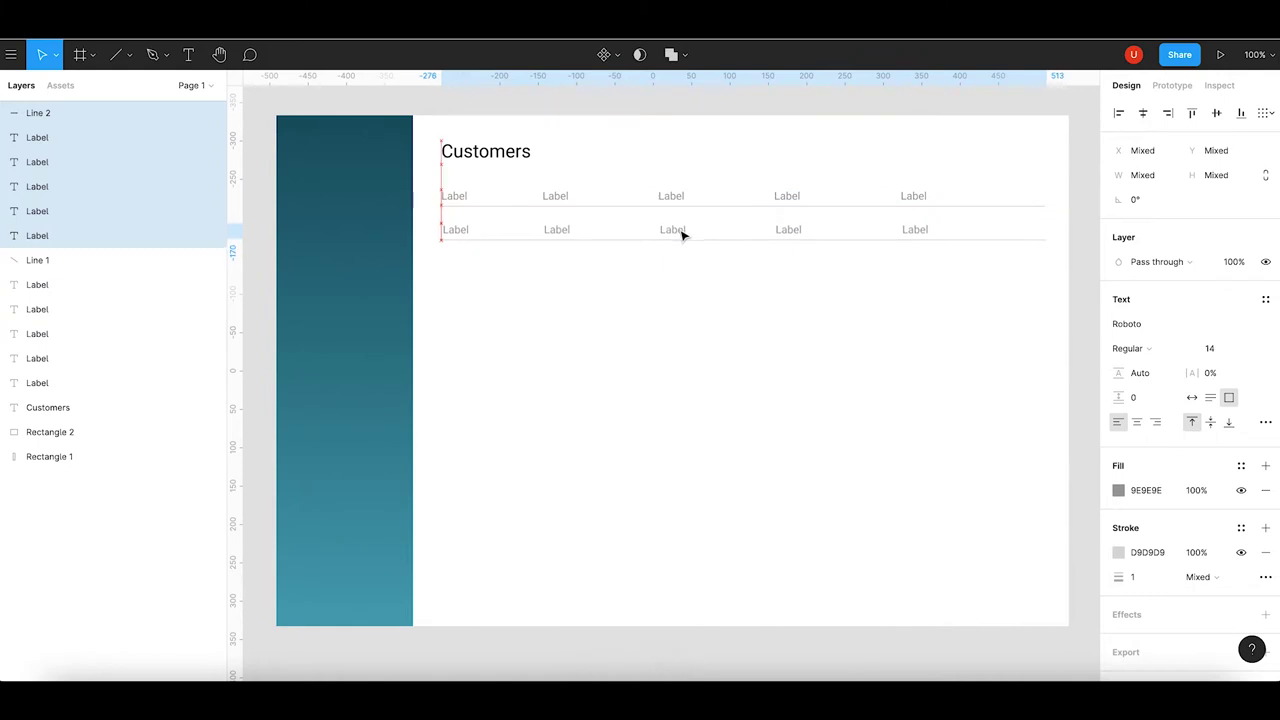
drag(682, 230, 684, 234)
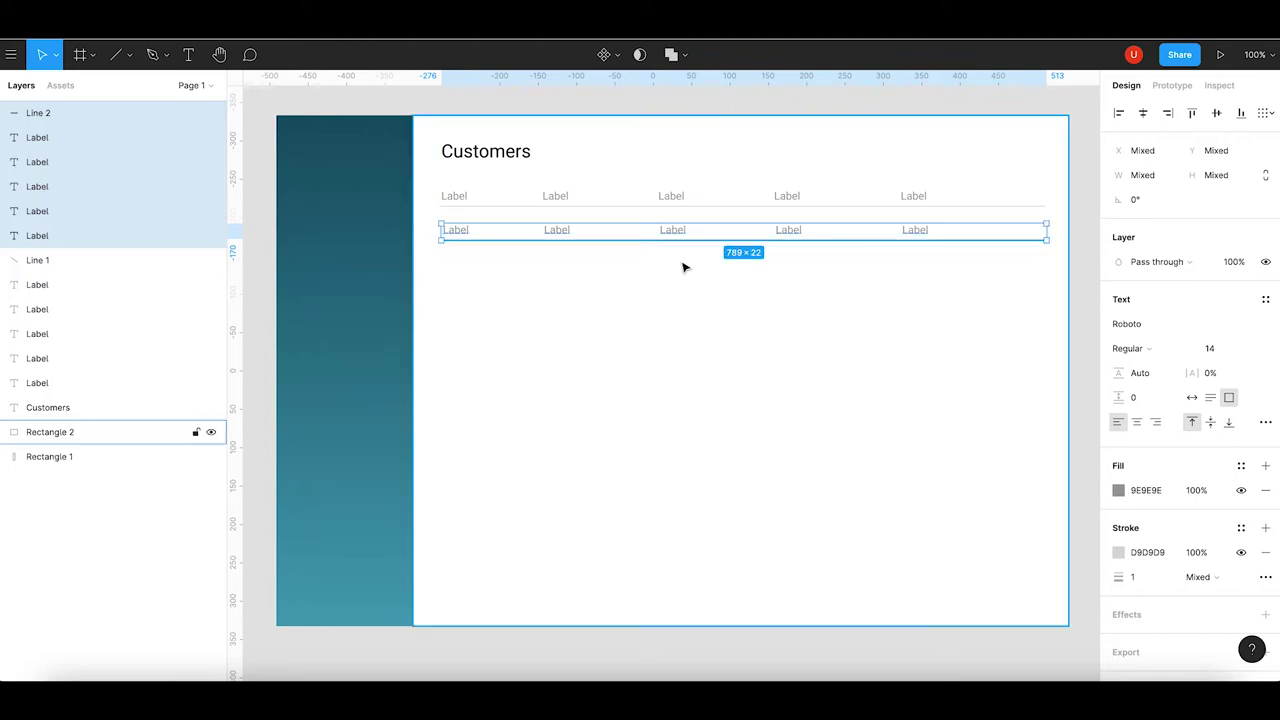
Set the five second-row Labels to font size 12 and nudge them up above Line 2.
click(686, 267)
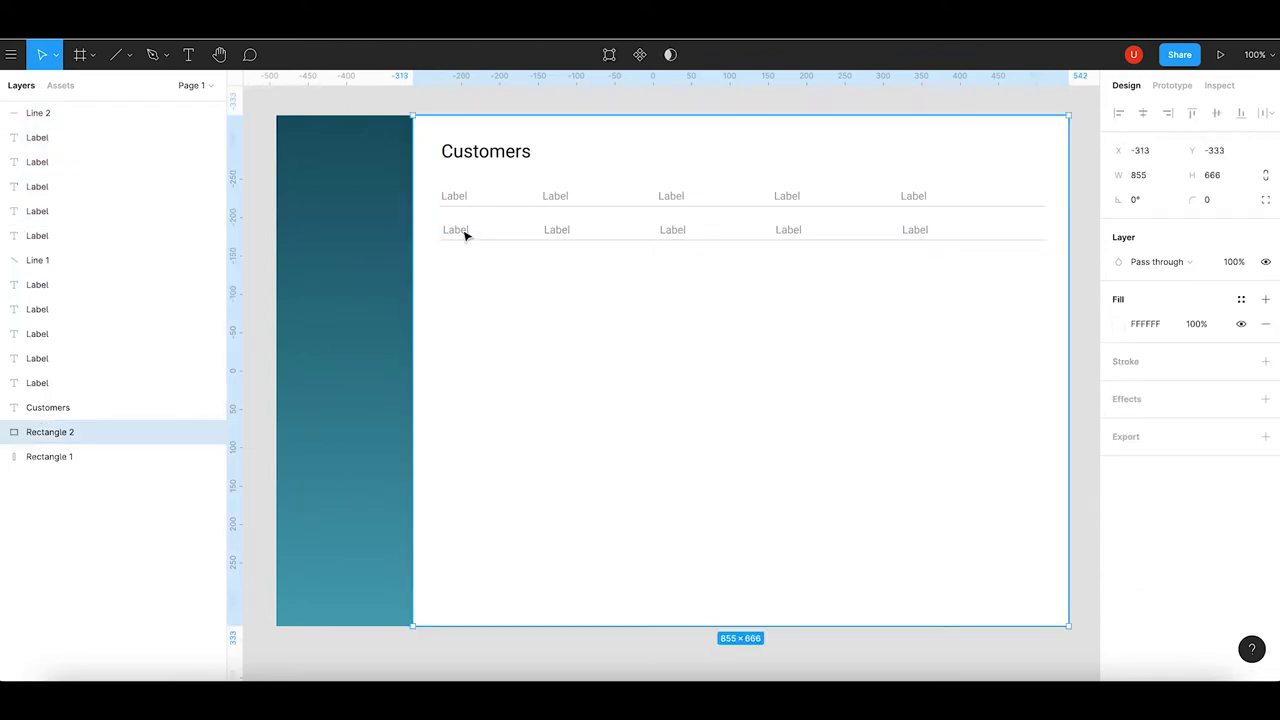
click(466, 234)
shift+click(570, 232)
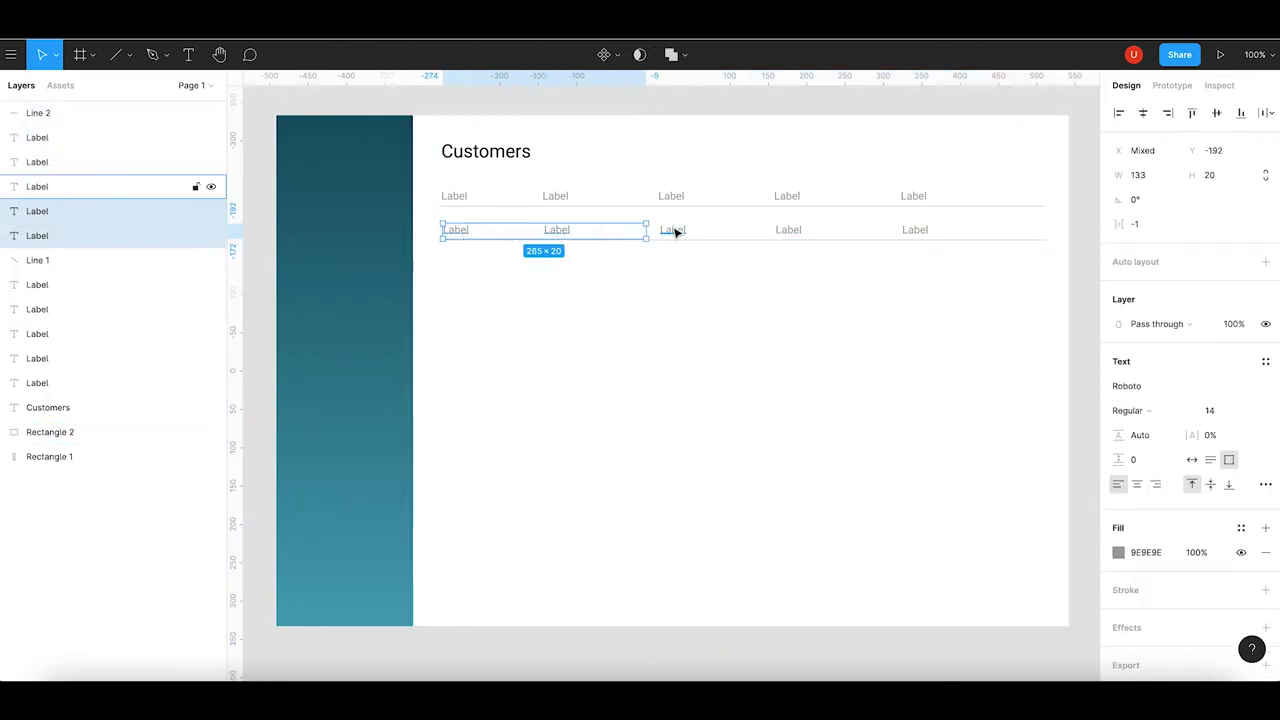
shift+click(674, 230)
shift+click(790, 229)
shift+click(920, 231)
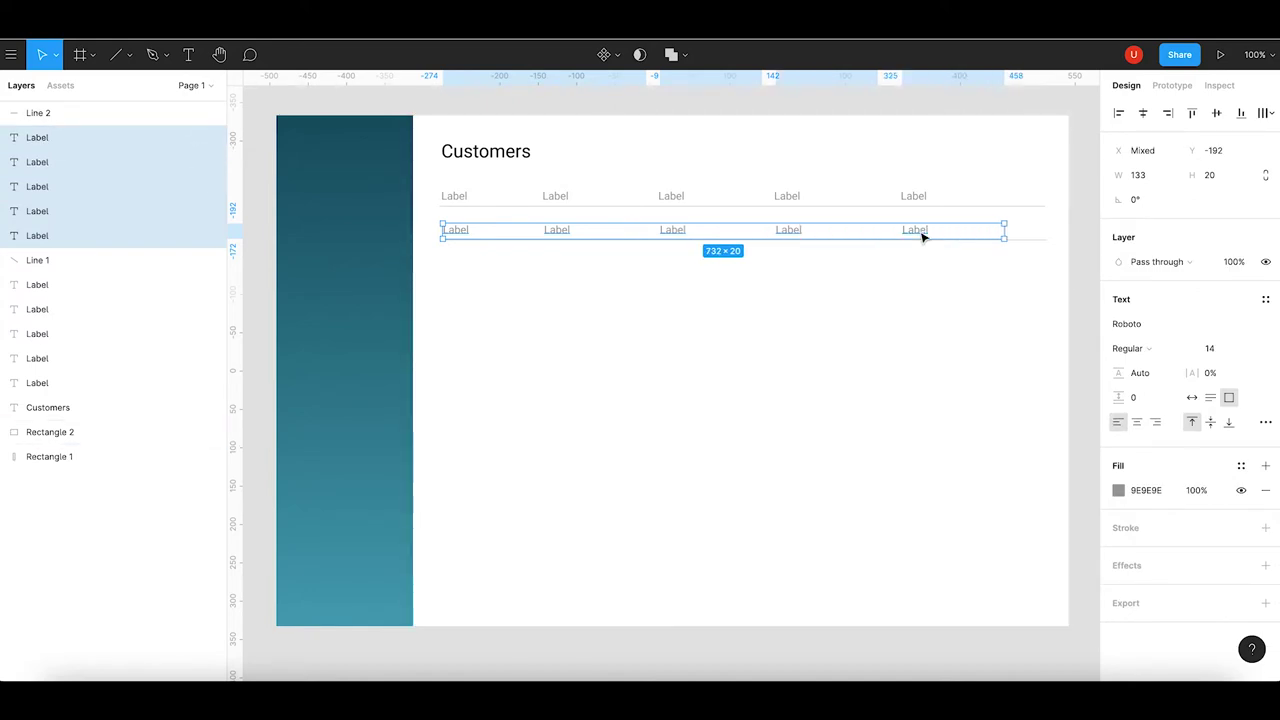
click(1212, 350)
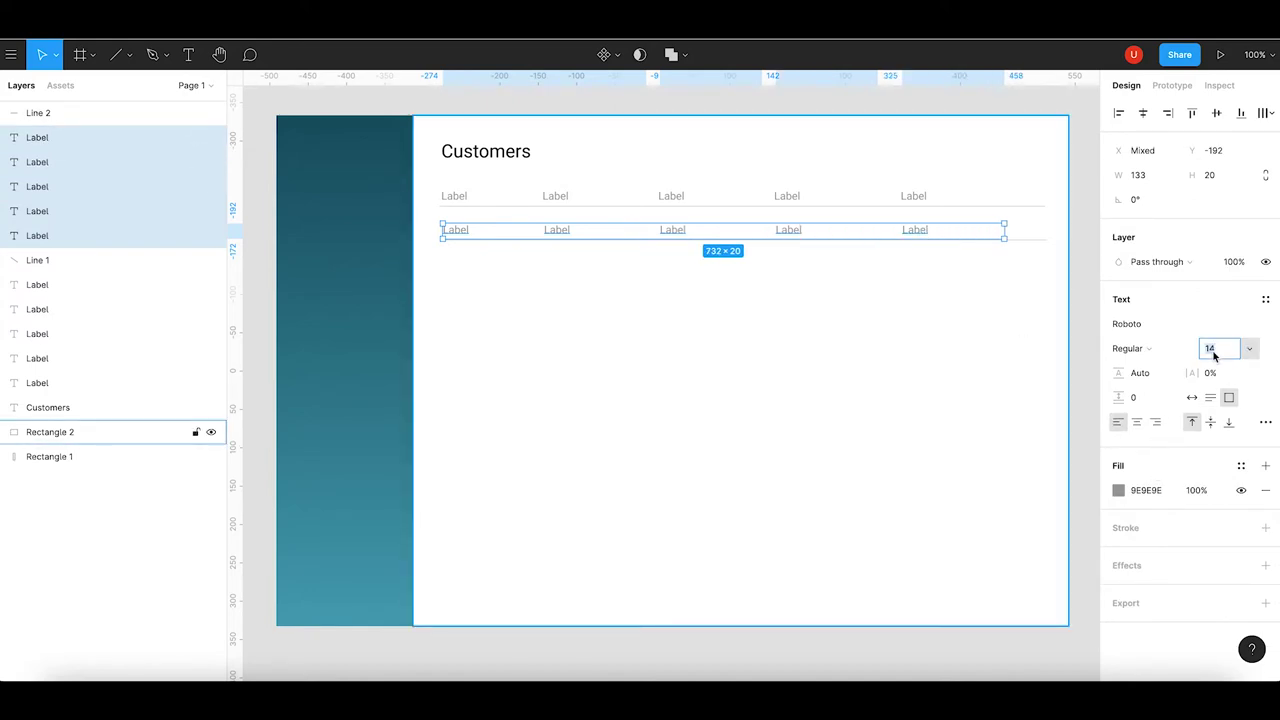
text(12)
key(Return)
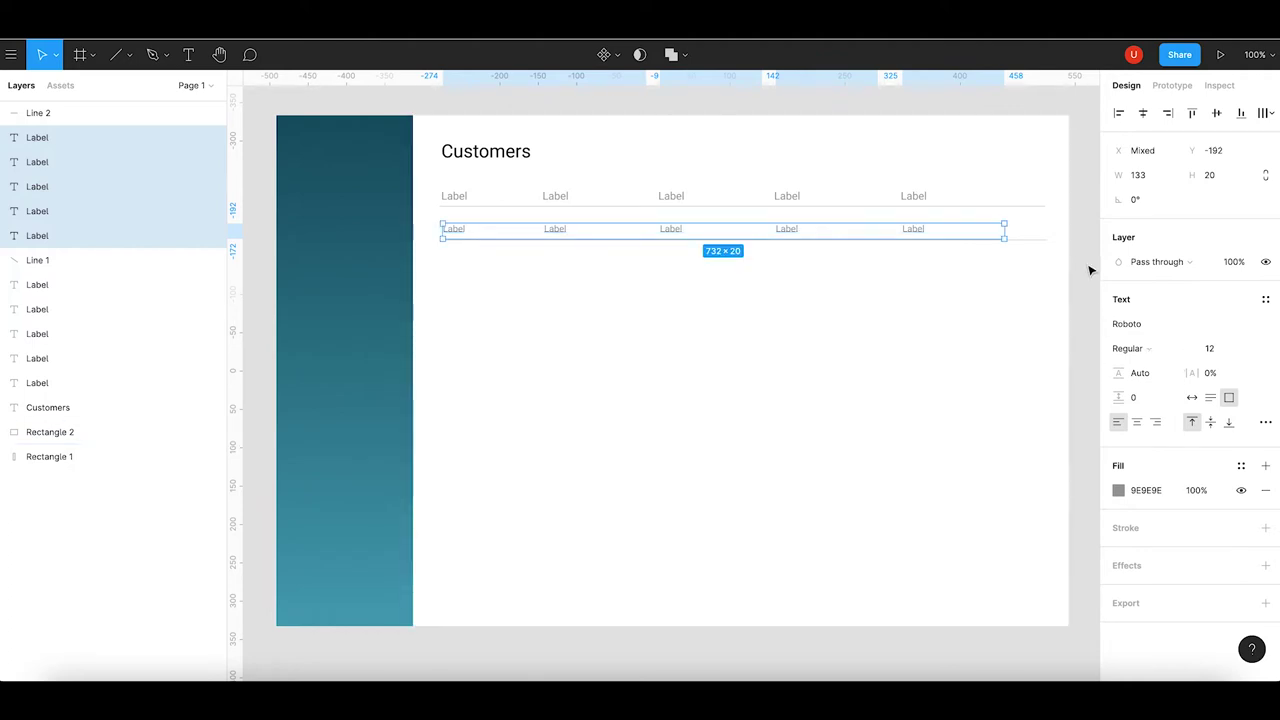
key(Up)
key(Up)
key(Up)
key(Up)
key(Up)
key(Up)
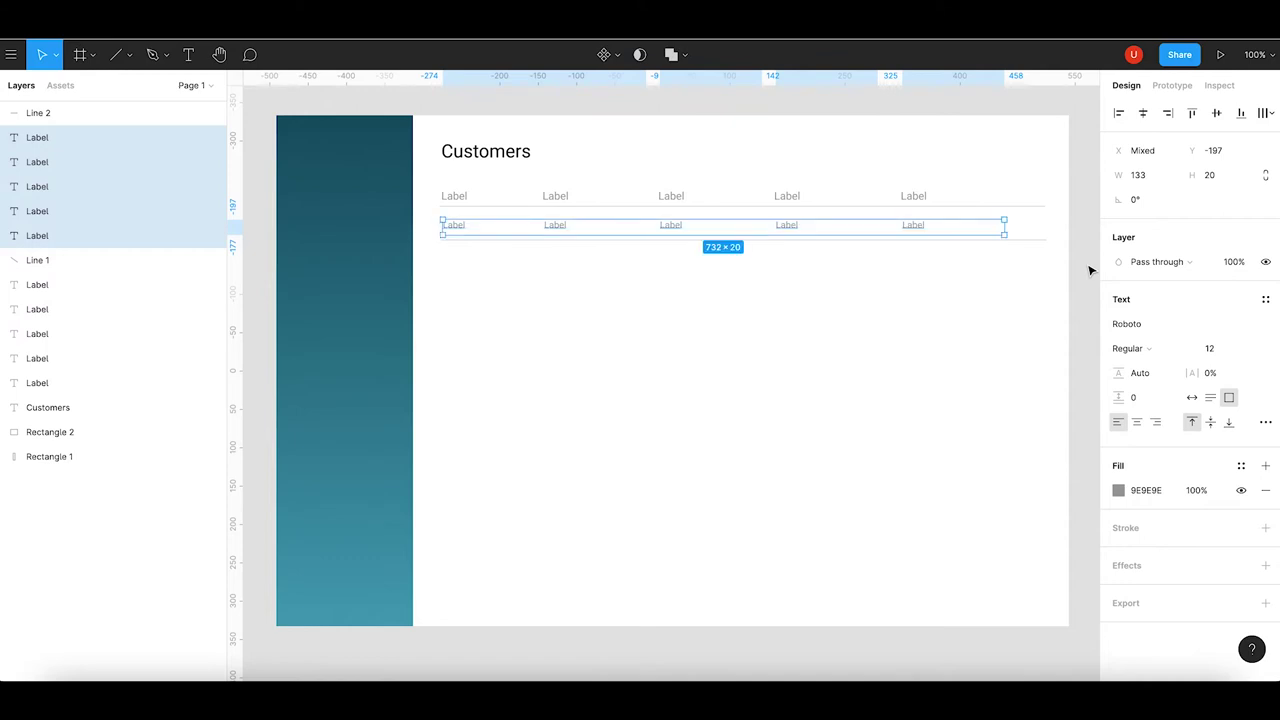
click(1090, 273)
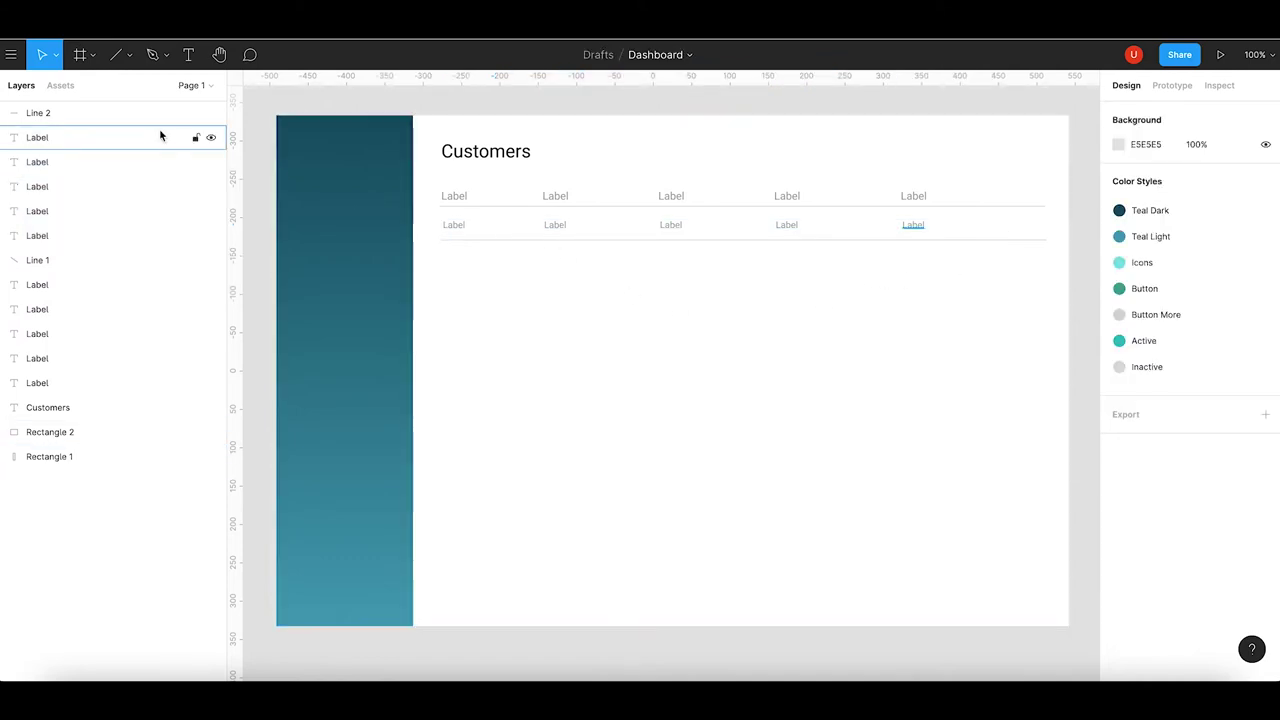
Use Content Reel to fill the first two cells with a sample full name and 9/18/16.
click(12, 56)
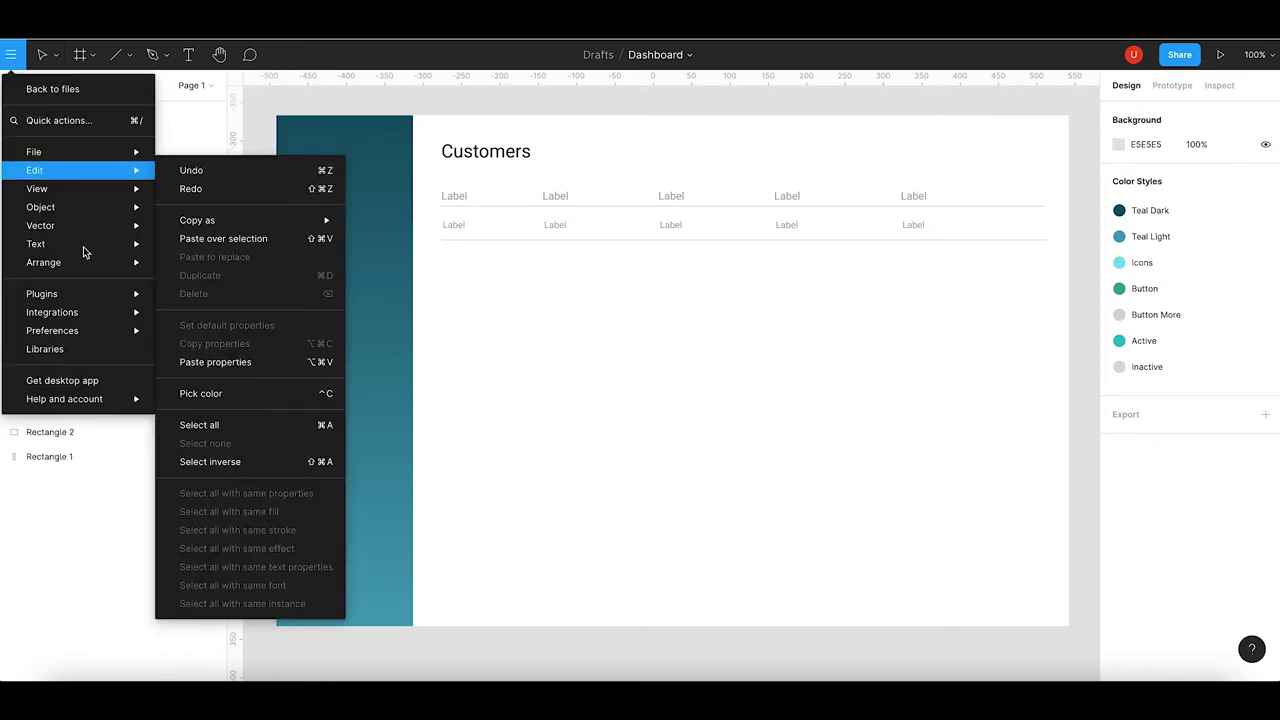
mouse_move(80, 294)
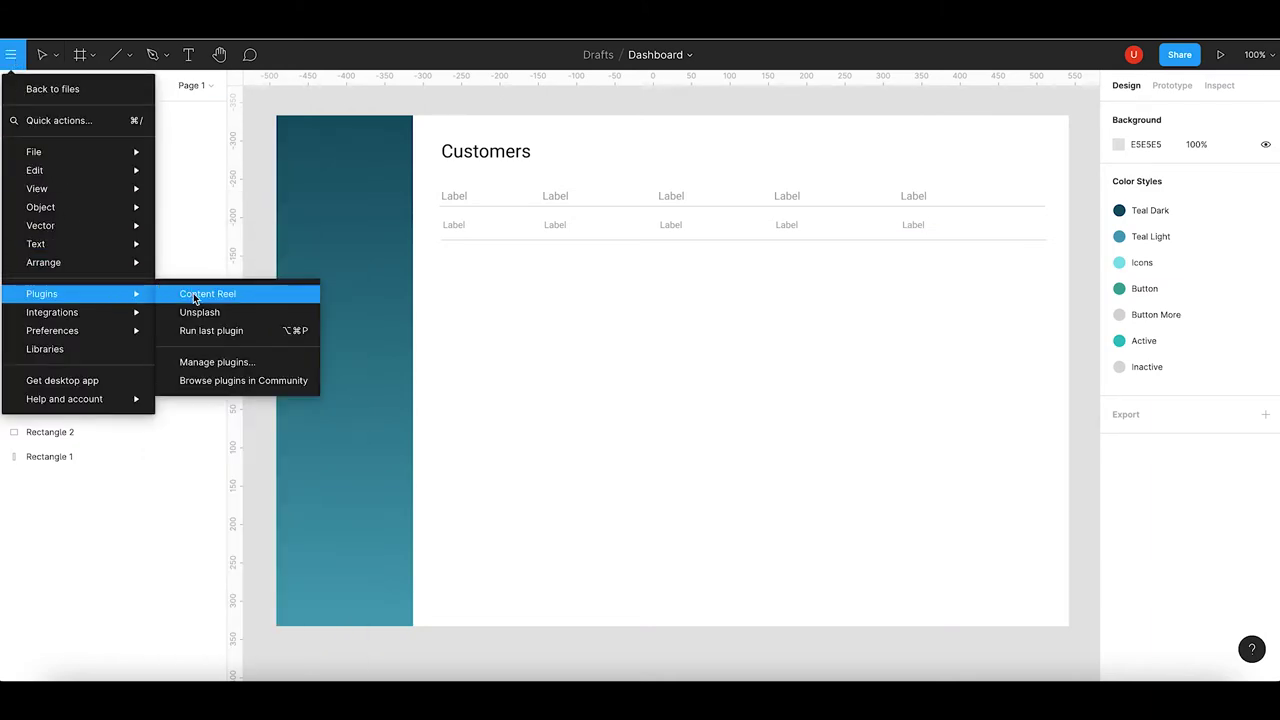
click(276, 296)
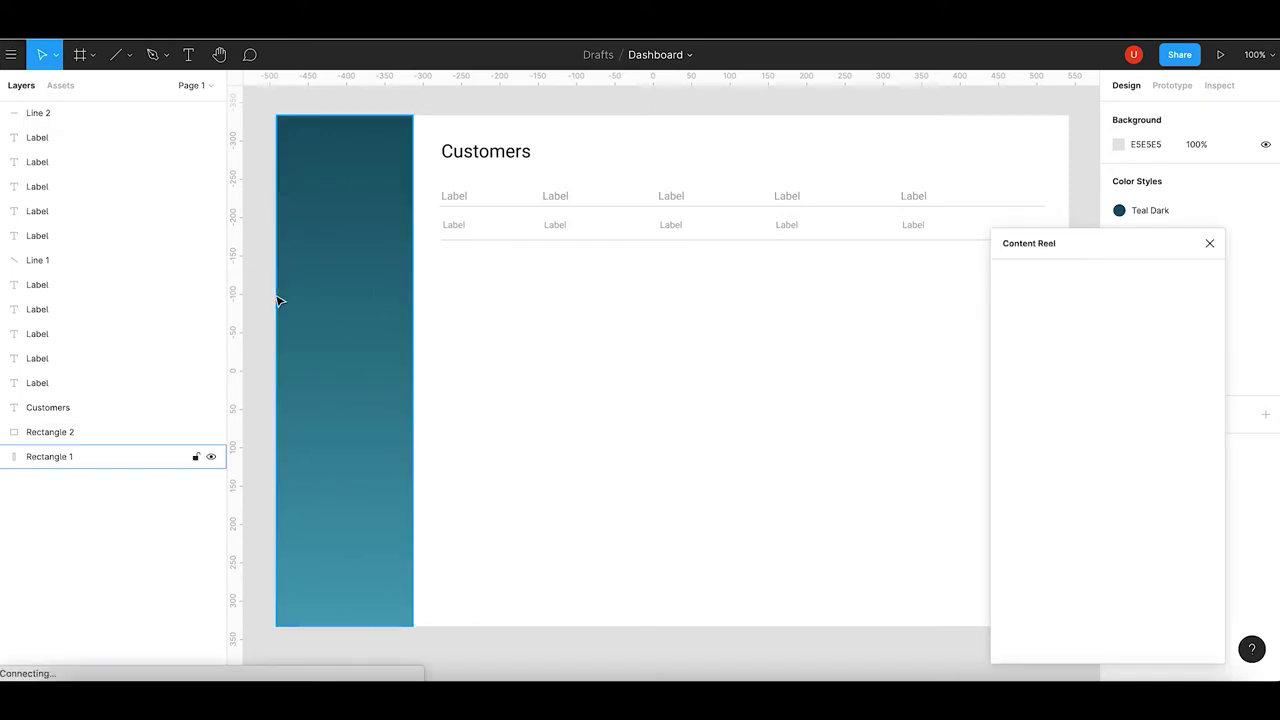
click(452, 225)
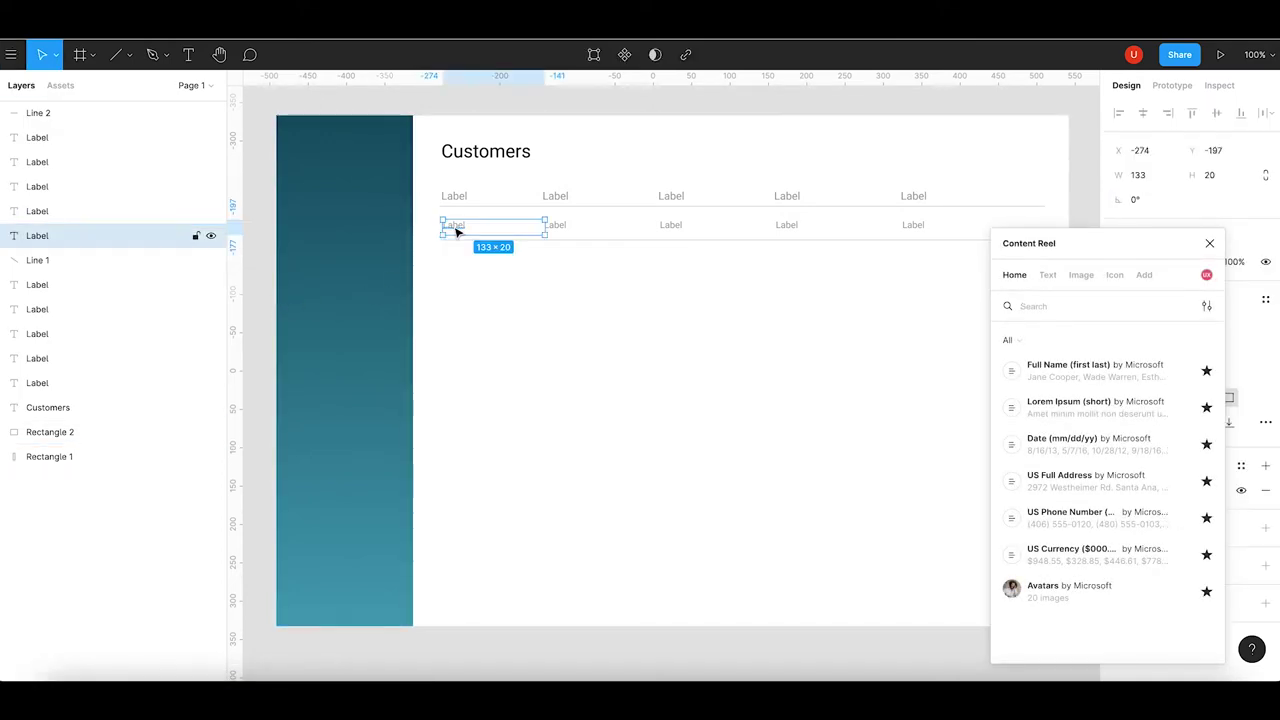
click(1050, 366)
click(563, 228)
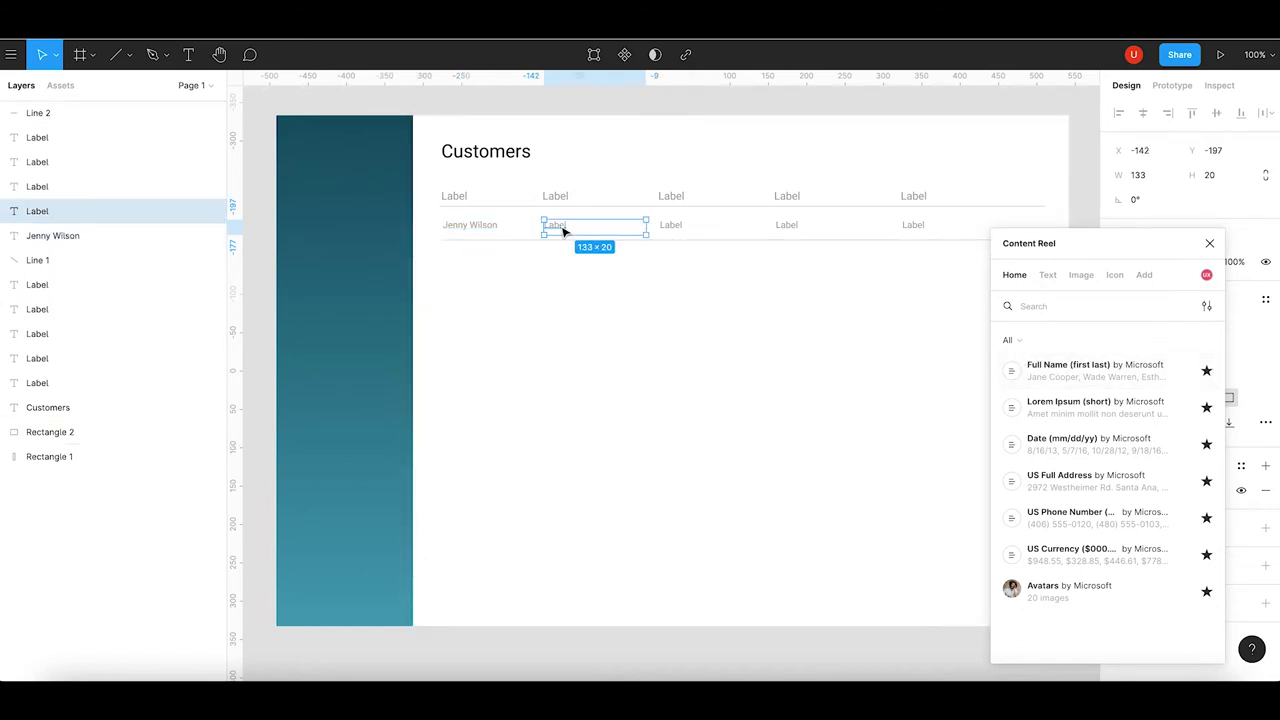
click(1082, 446)
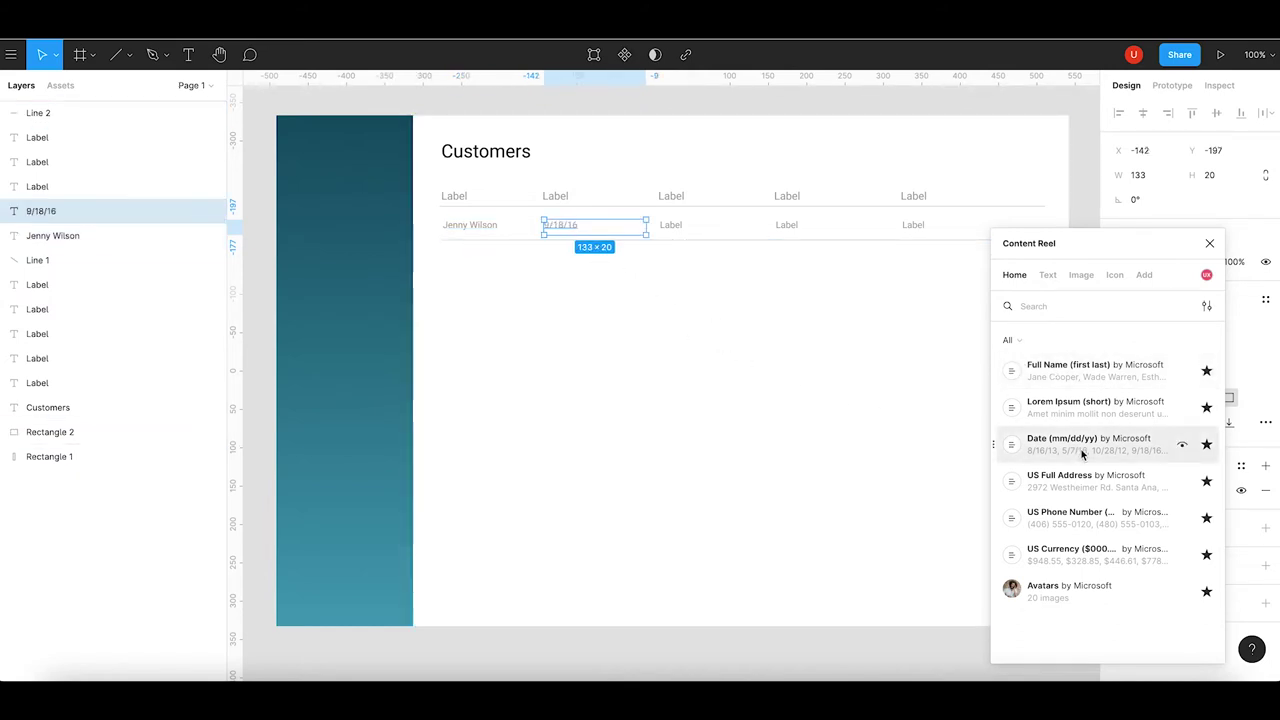
Fill the balance cell with $106.58 and the last cell with a sample phone number.
click(678, 229)
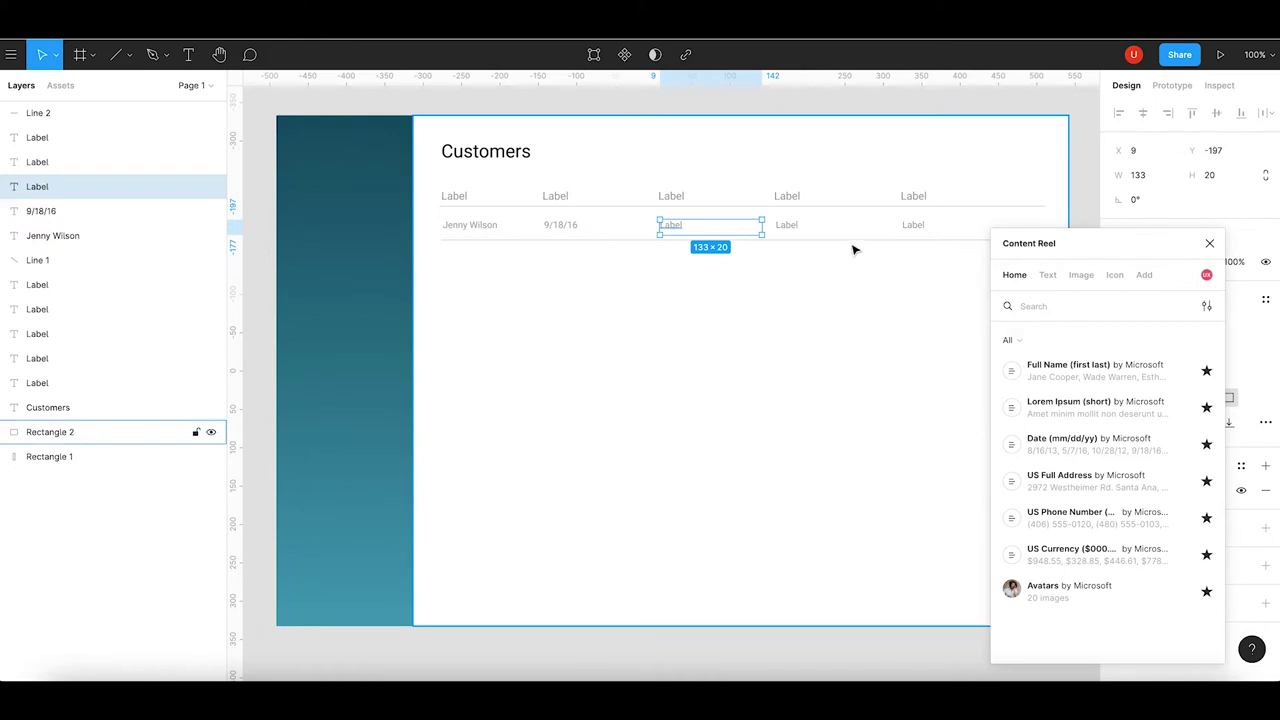
click(792, 226)
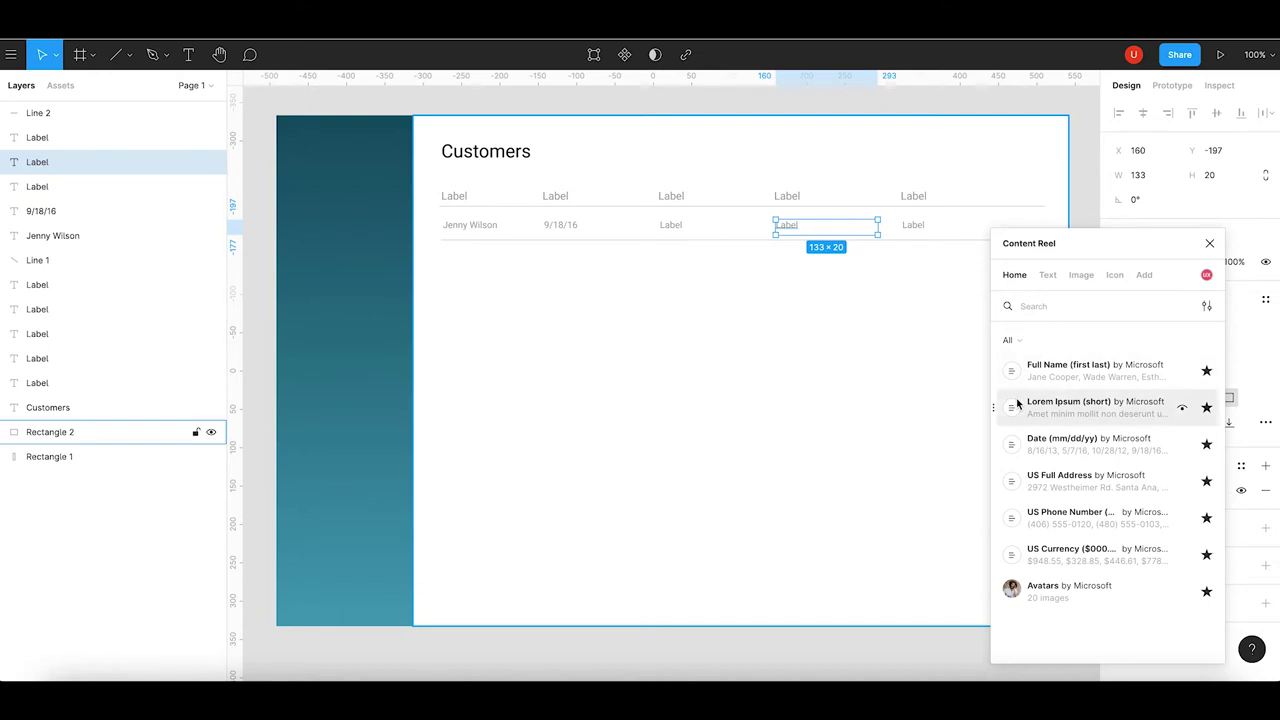
click(1063, 551)
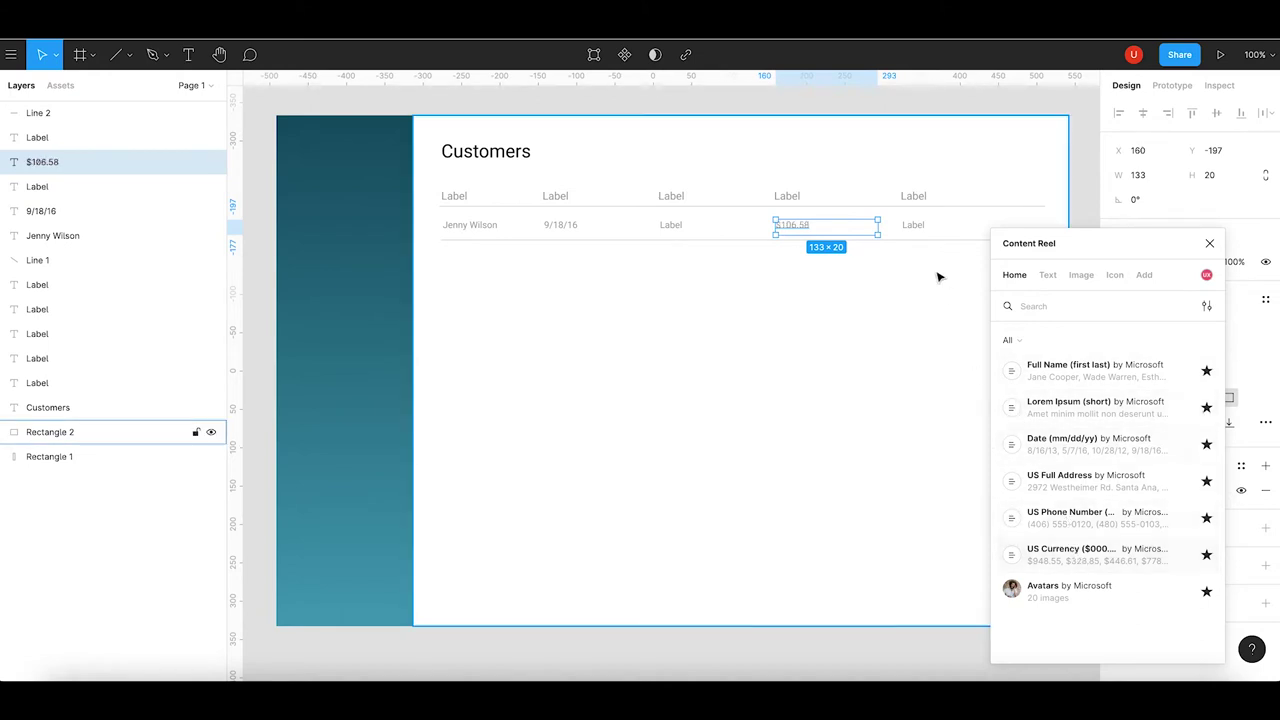
click(916, 226)
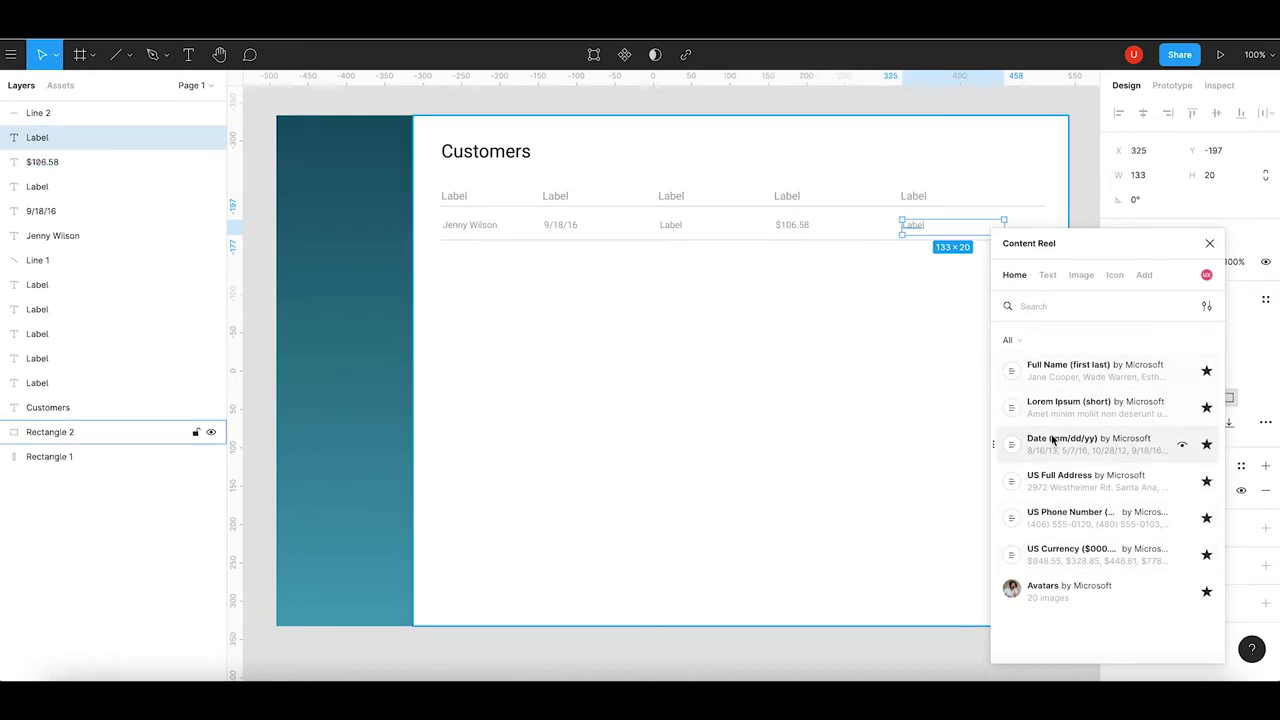
click(1069, 516)
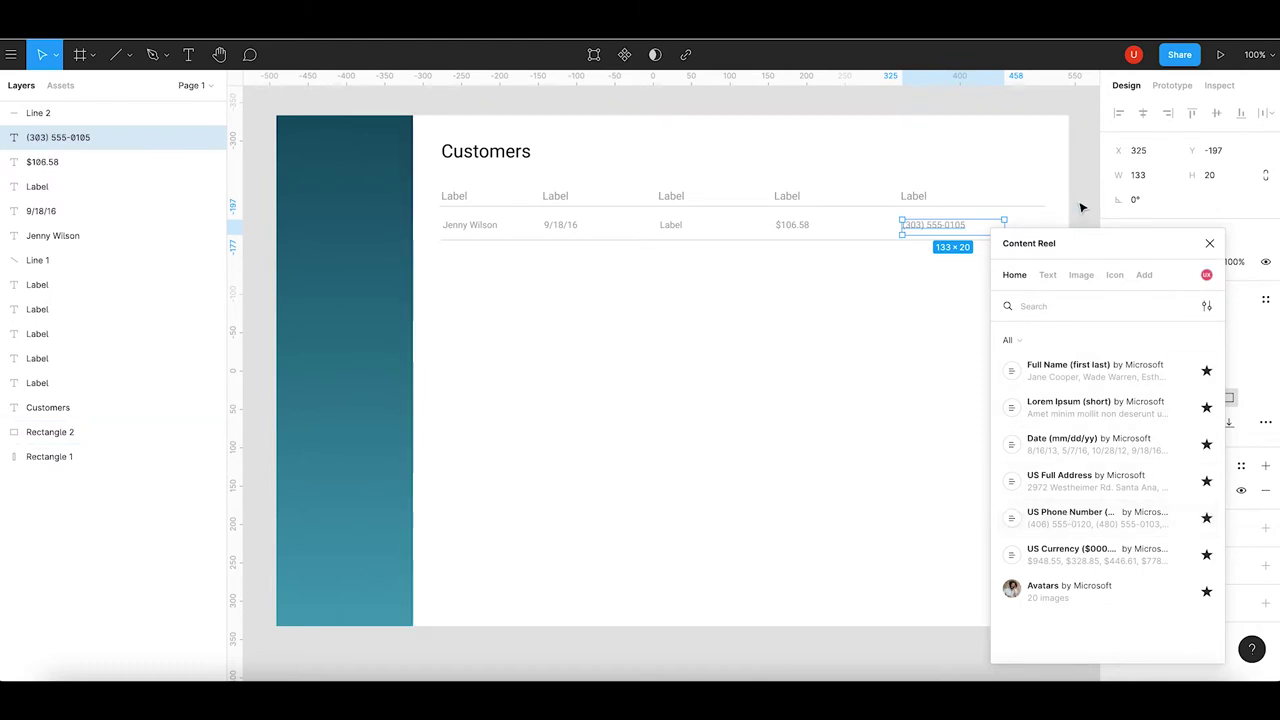
click(1083, 207)
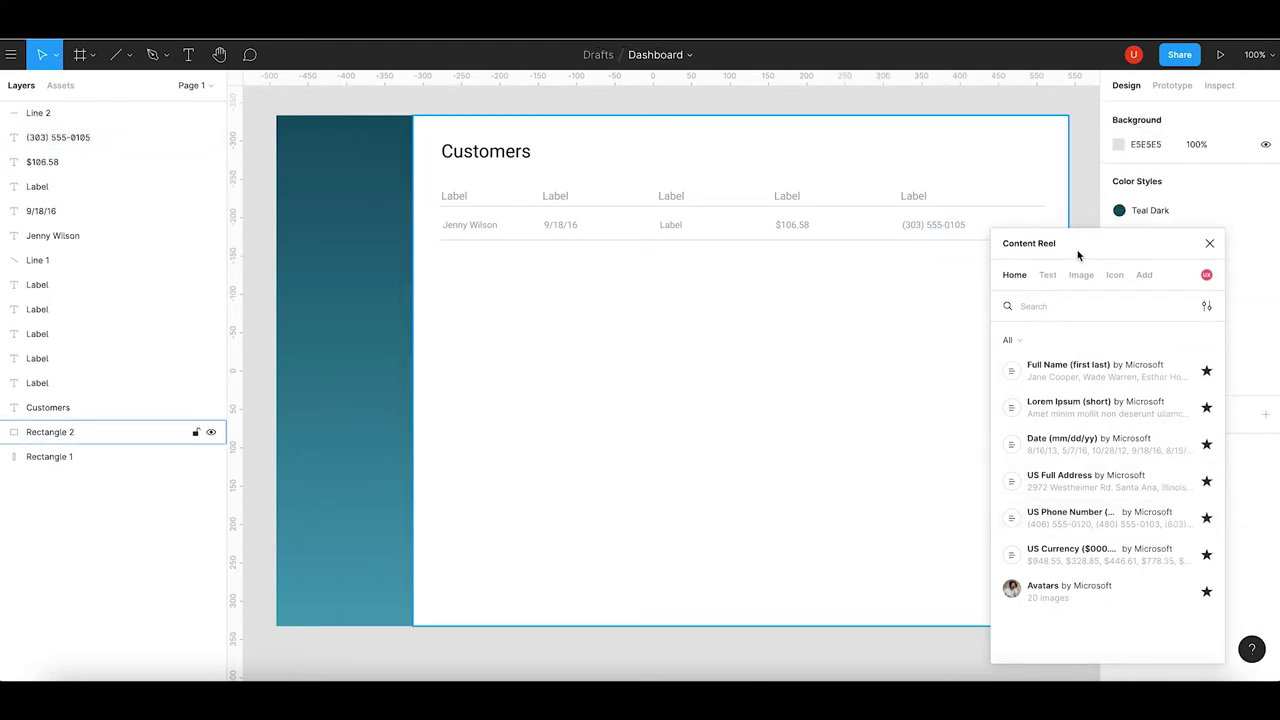
Move the Content Reel panel aside and shift the header-and-row block down under the Customers title.
drag(1078, 255, 1158, 251)
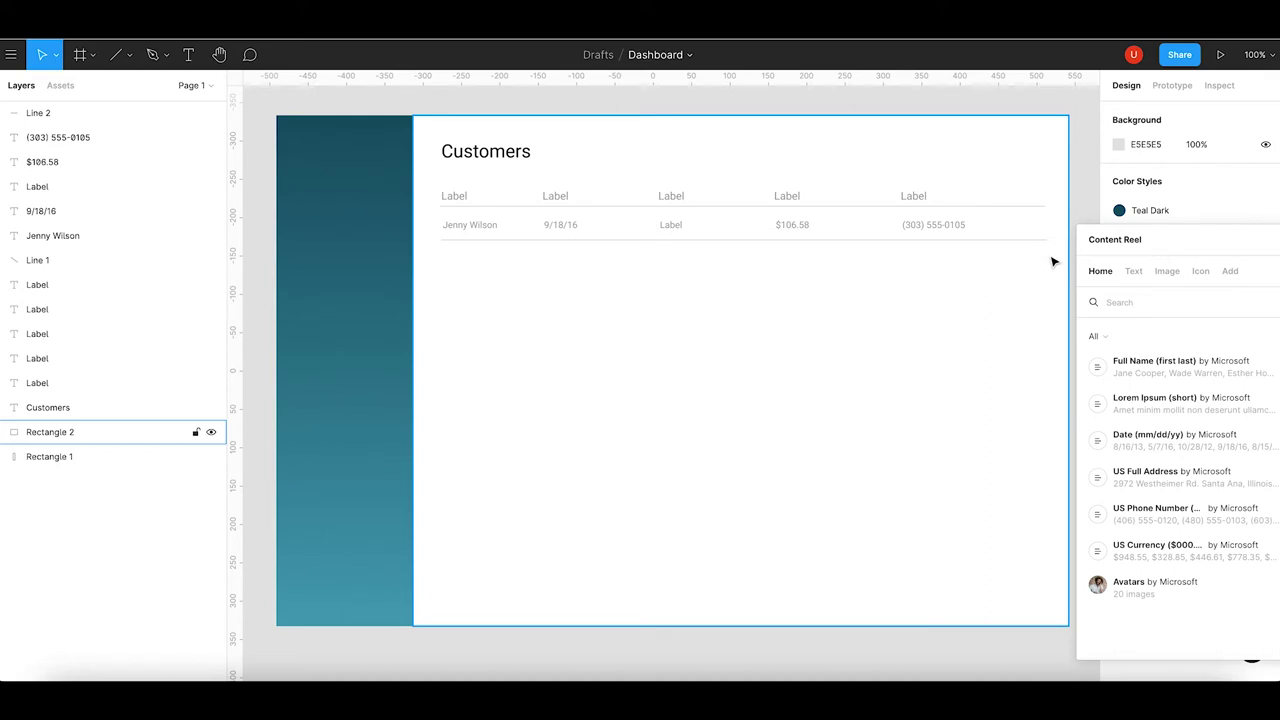
drag(1049, 255, 439, 181)
key(Down)
key(Down)
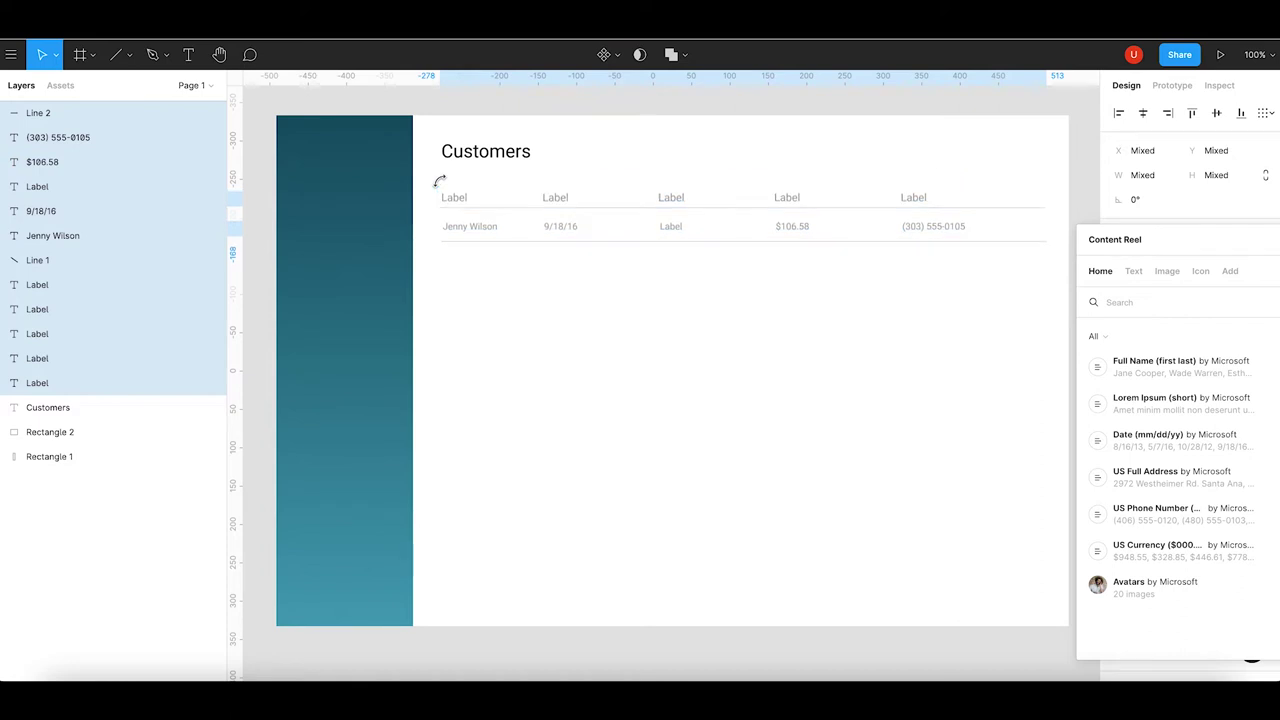
drag(457, 203, 462, 210)
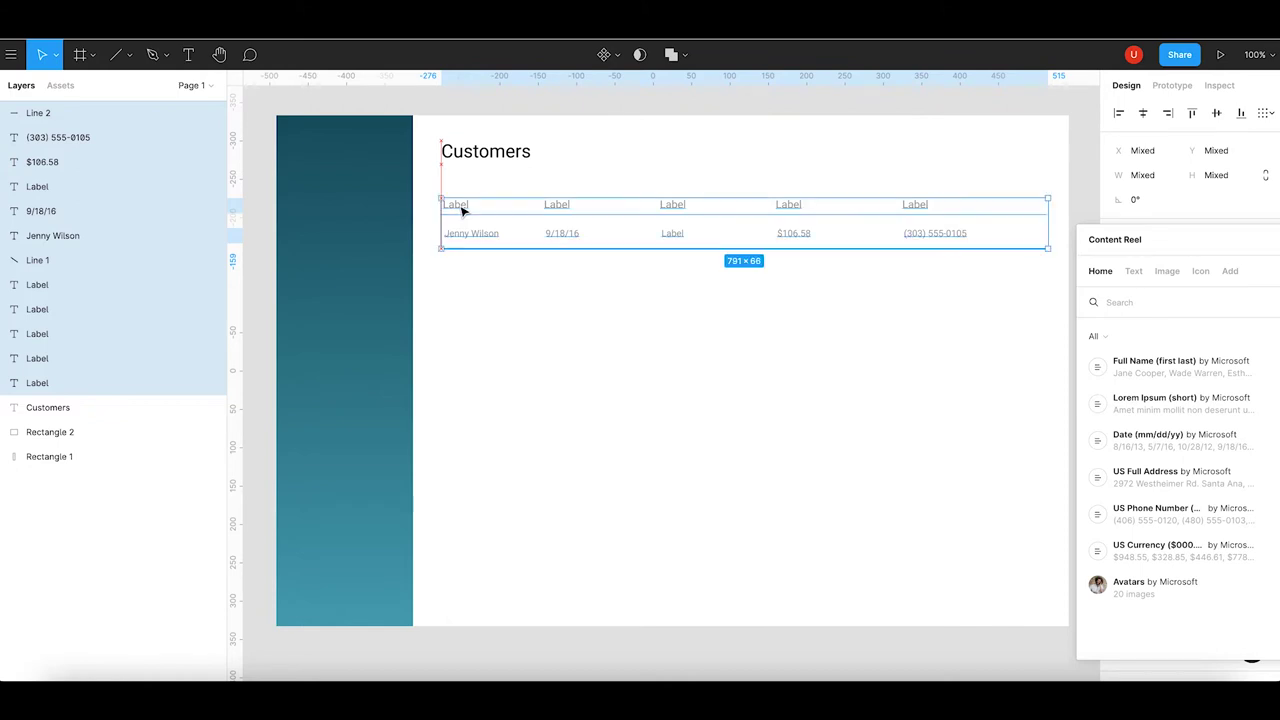
click(524, 297)
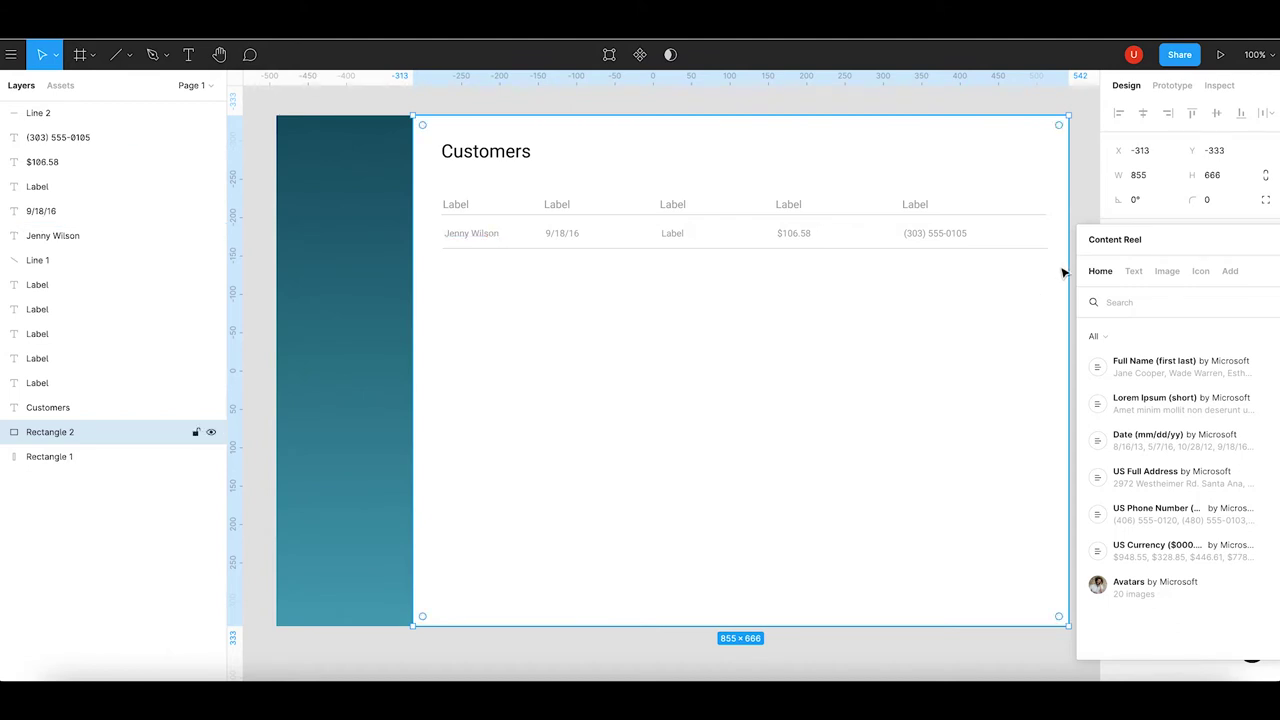
drag(1060, 266, 440, 222)
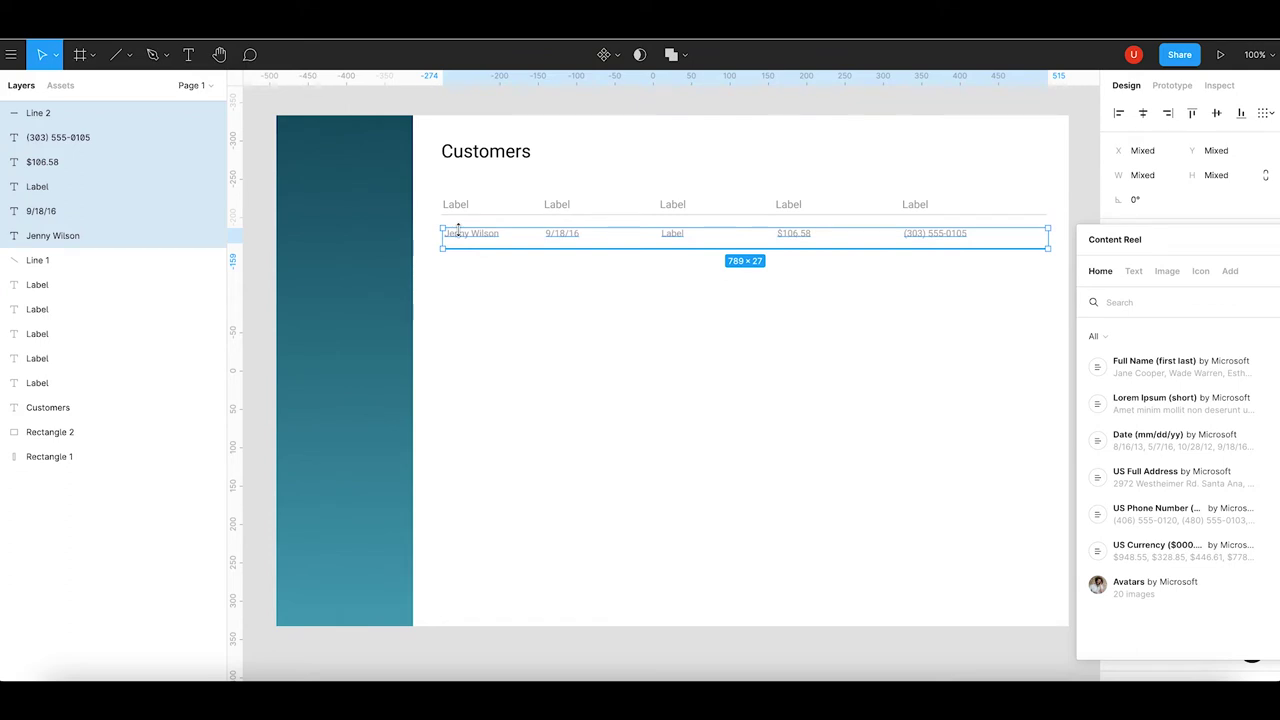
Paste a copy of the data row and place it directly beneath the first row.
key(ctrl+v)
drag(471, 232, 467, 280)
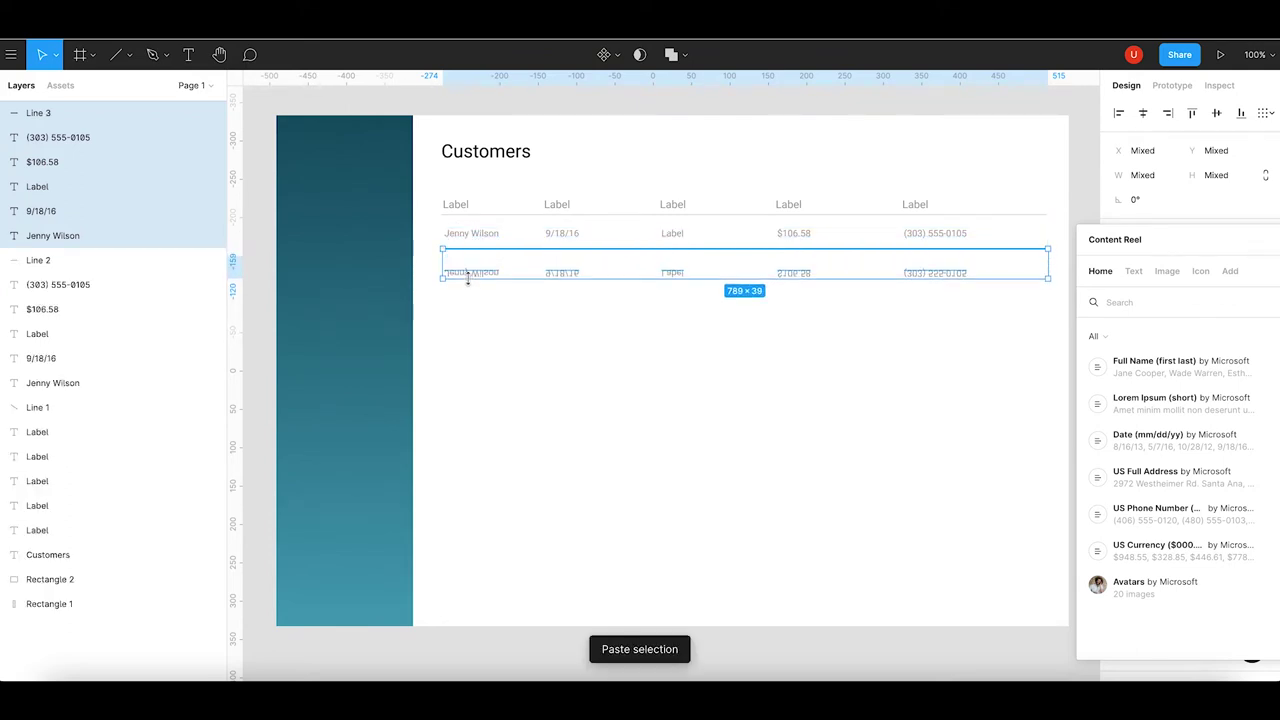
key(ctrl+z)
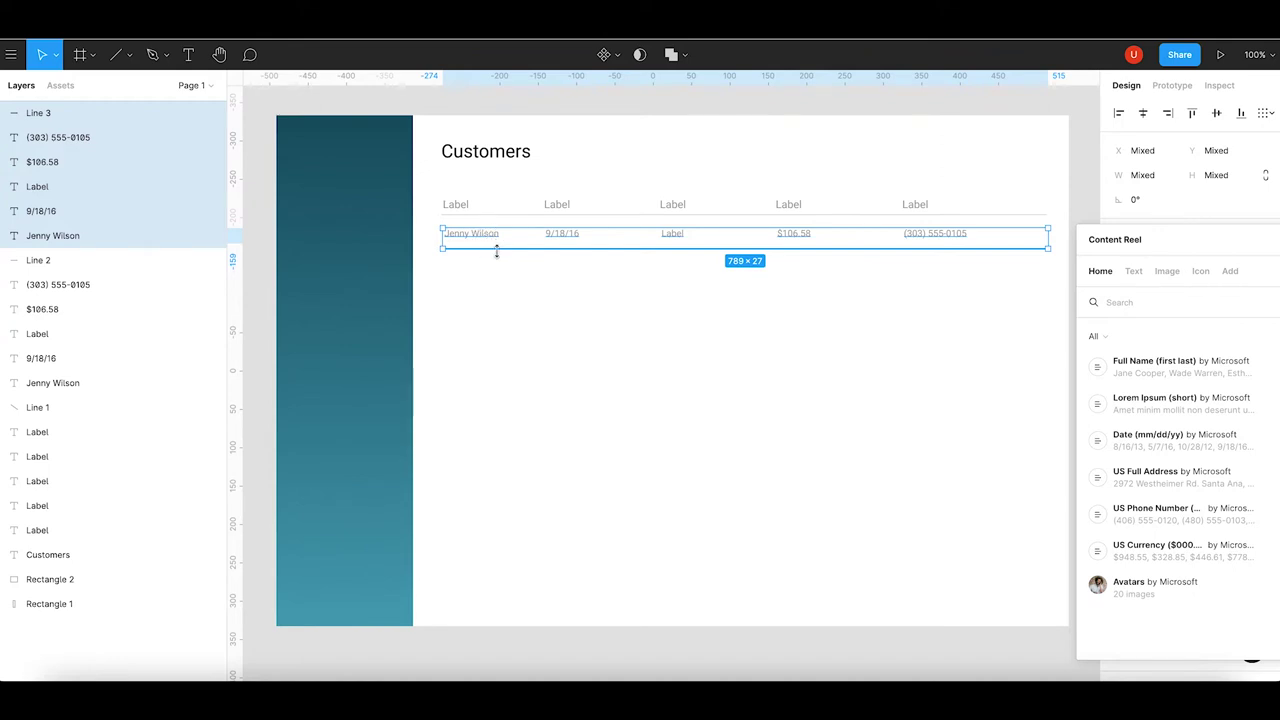
drag(511, 246, 513, 346)
Paste and stack further row copies down to the table's bottom, nine rows in all.
key(ctrl+v)
key(ctrl+v)
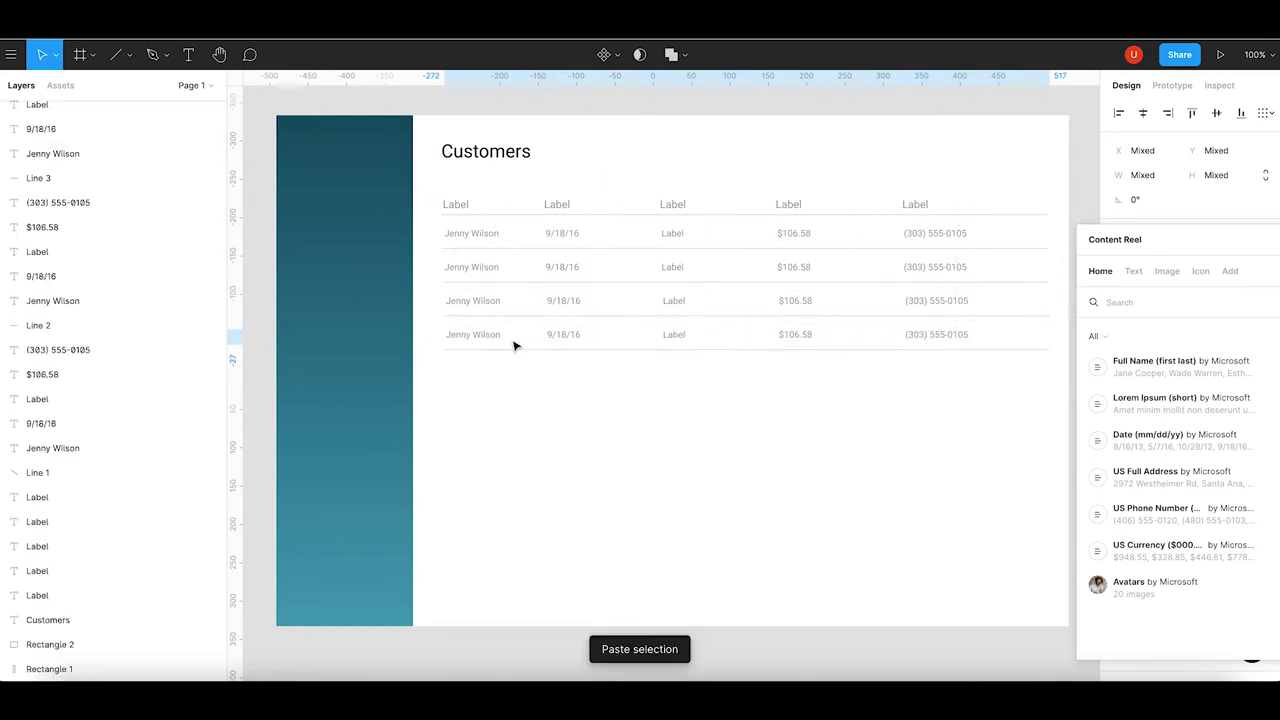
key(ctrl+v)
drag(517, 346, 517, 380)
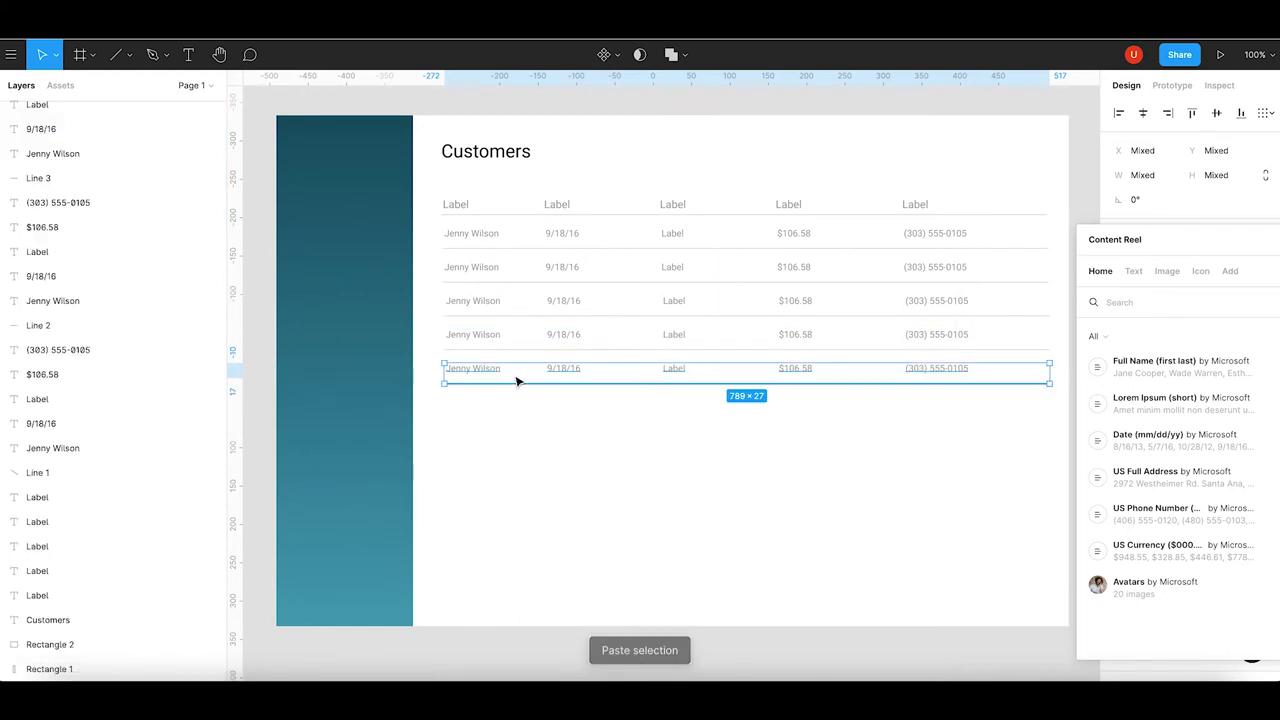
key(ctrl+v)
drag(531, 378, 533, 410)
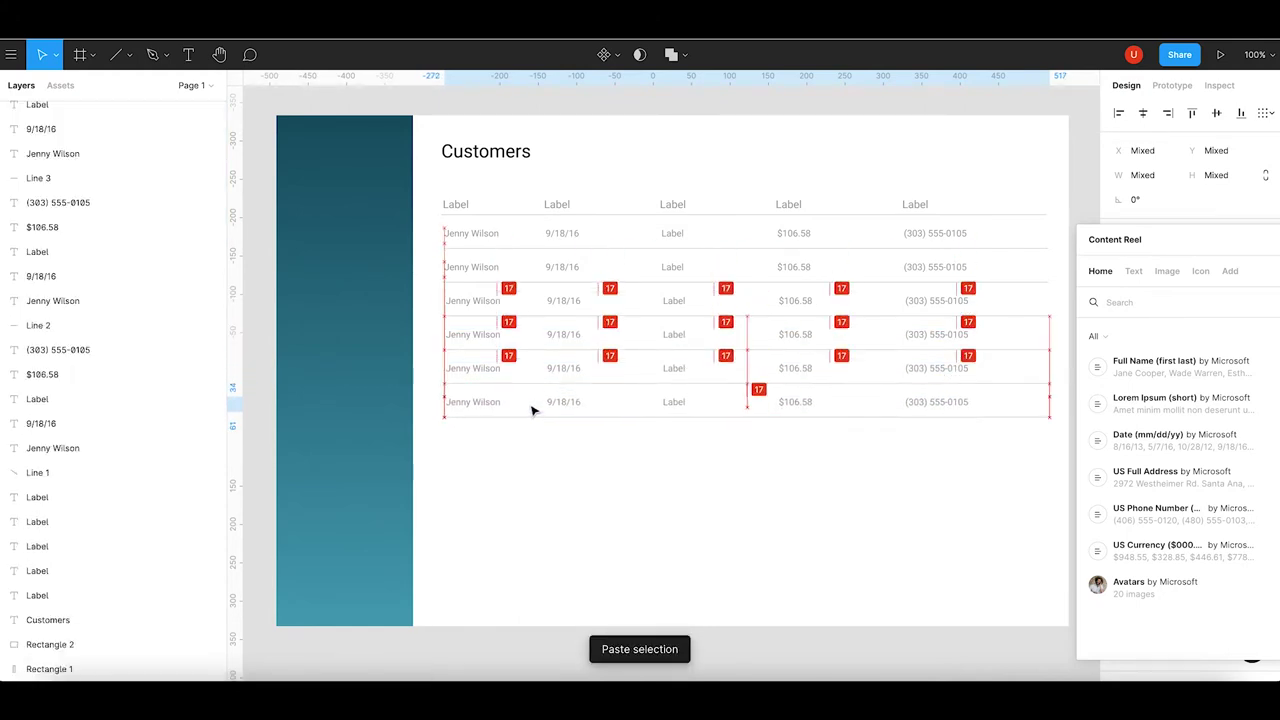
key(ctrl+v)
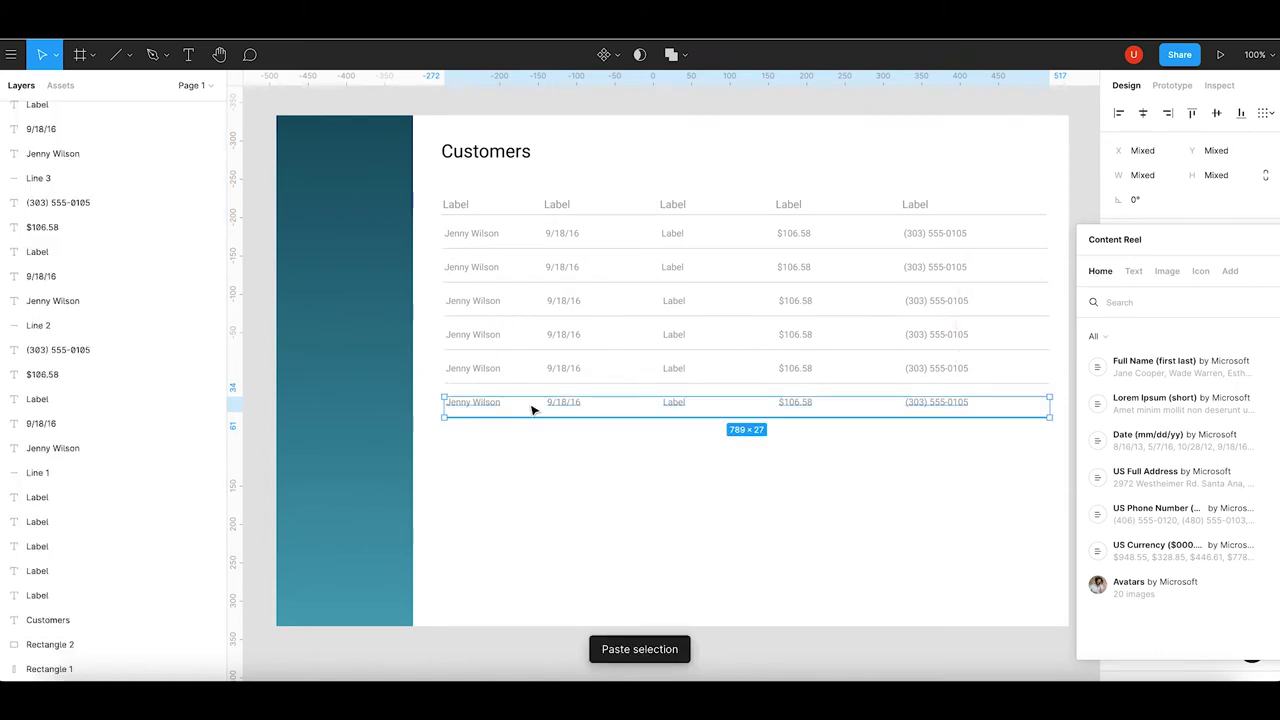
drag(531, 408, 538, 482)
key(ctrl+v)
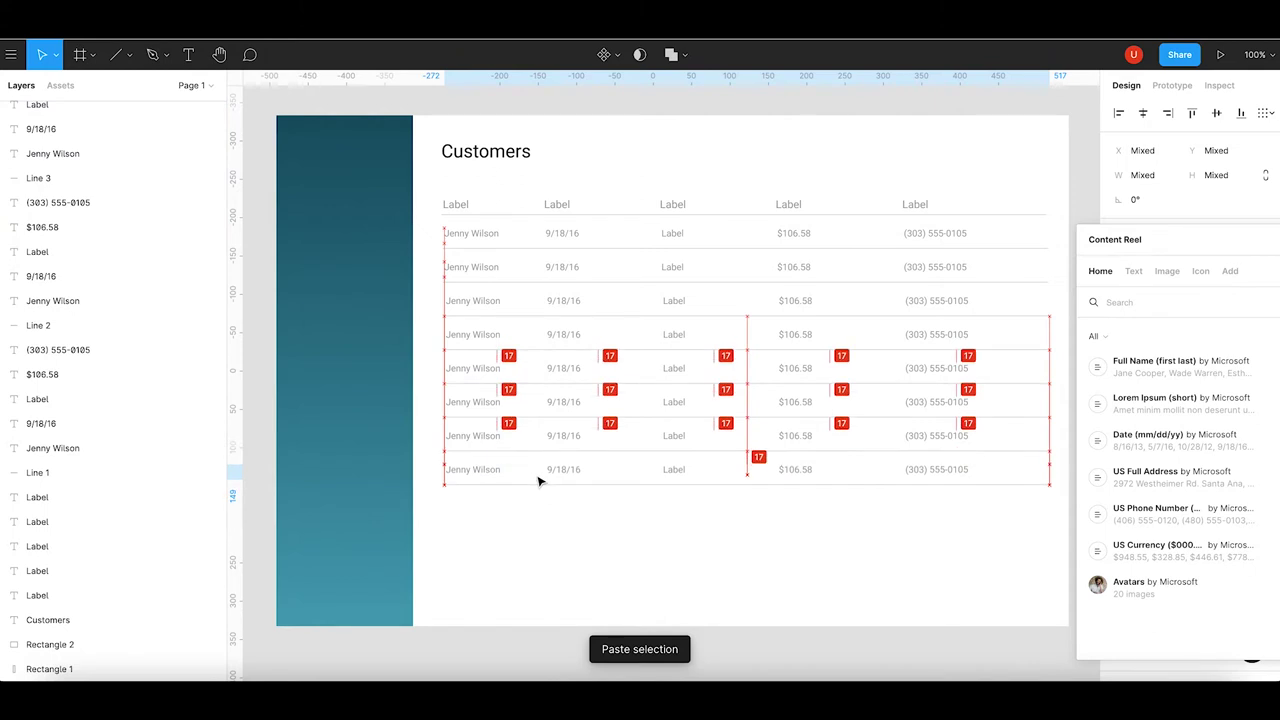
key(ctrl+v)
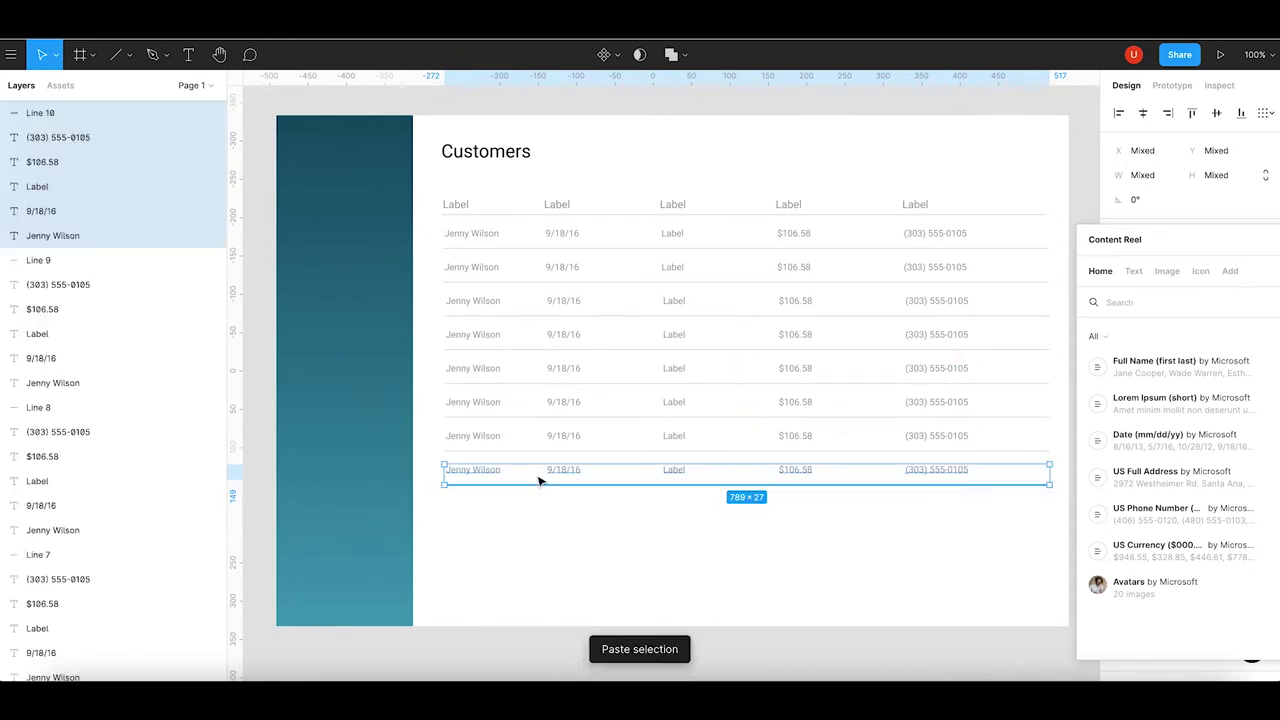
drag(538, 482, 537, 511)
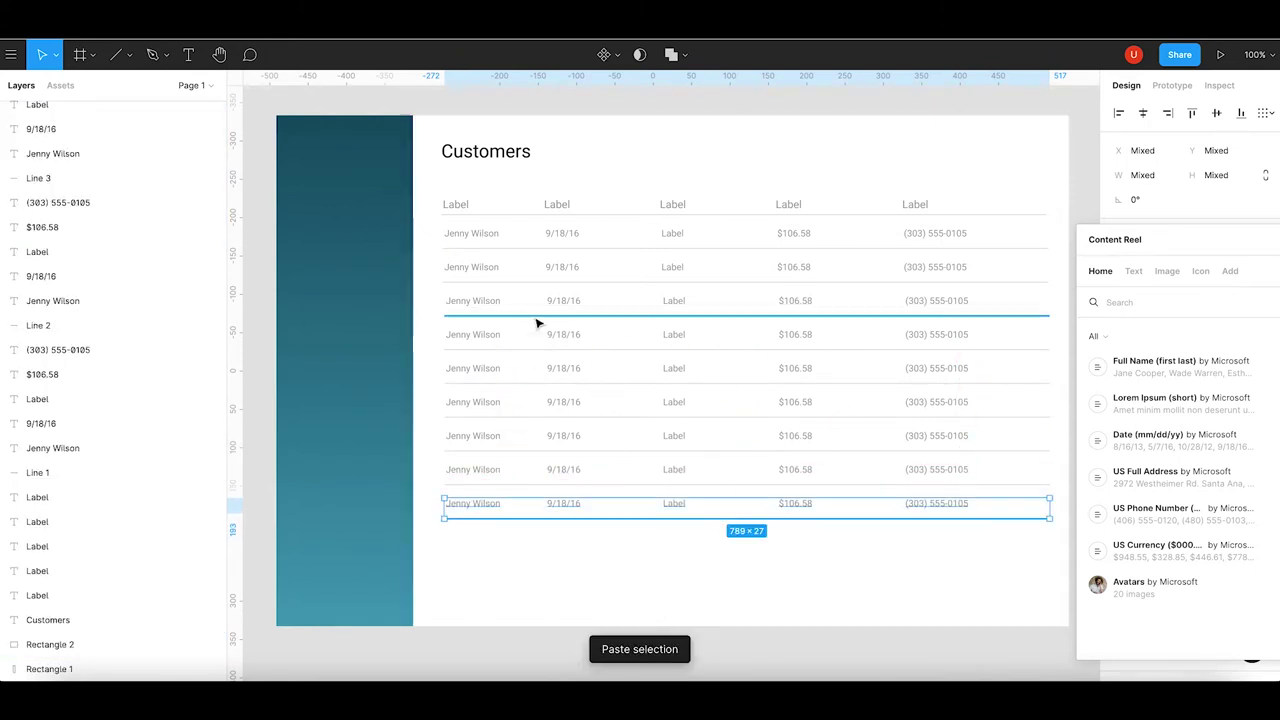
double_click(462, 204)
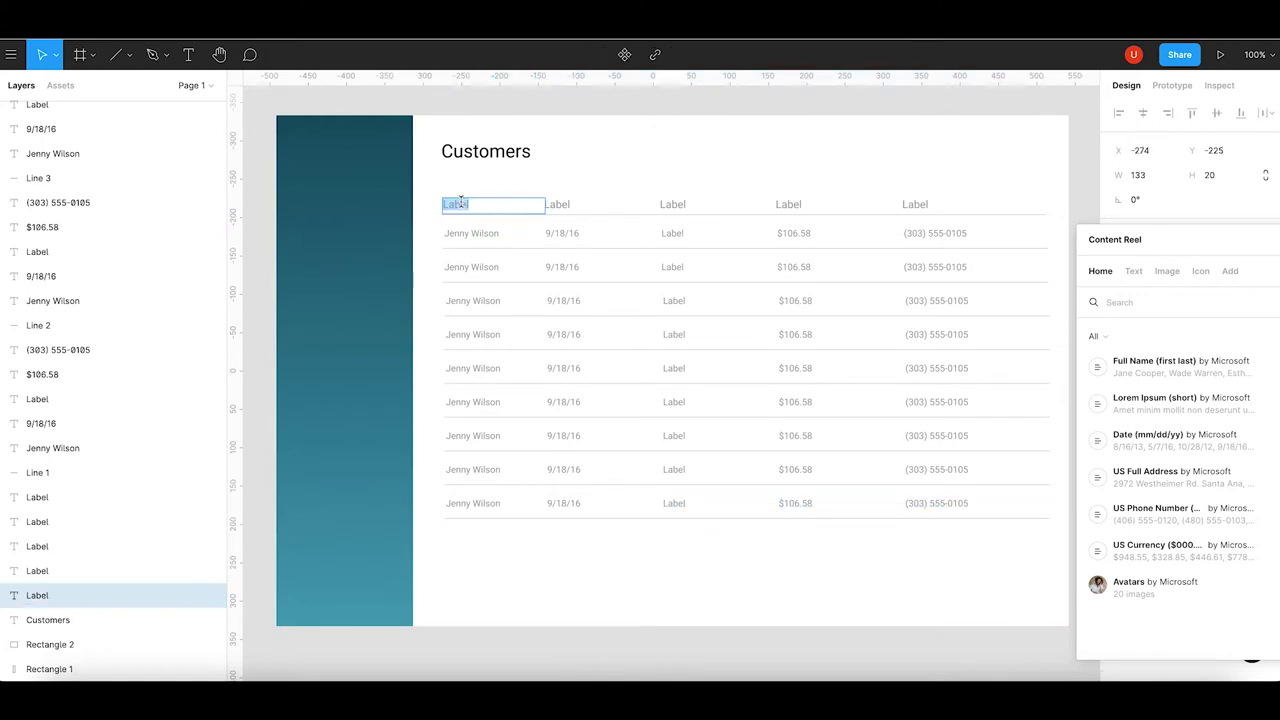
Rename the first two column headers to 'Name' and 'Joining Date'.
text(Name)
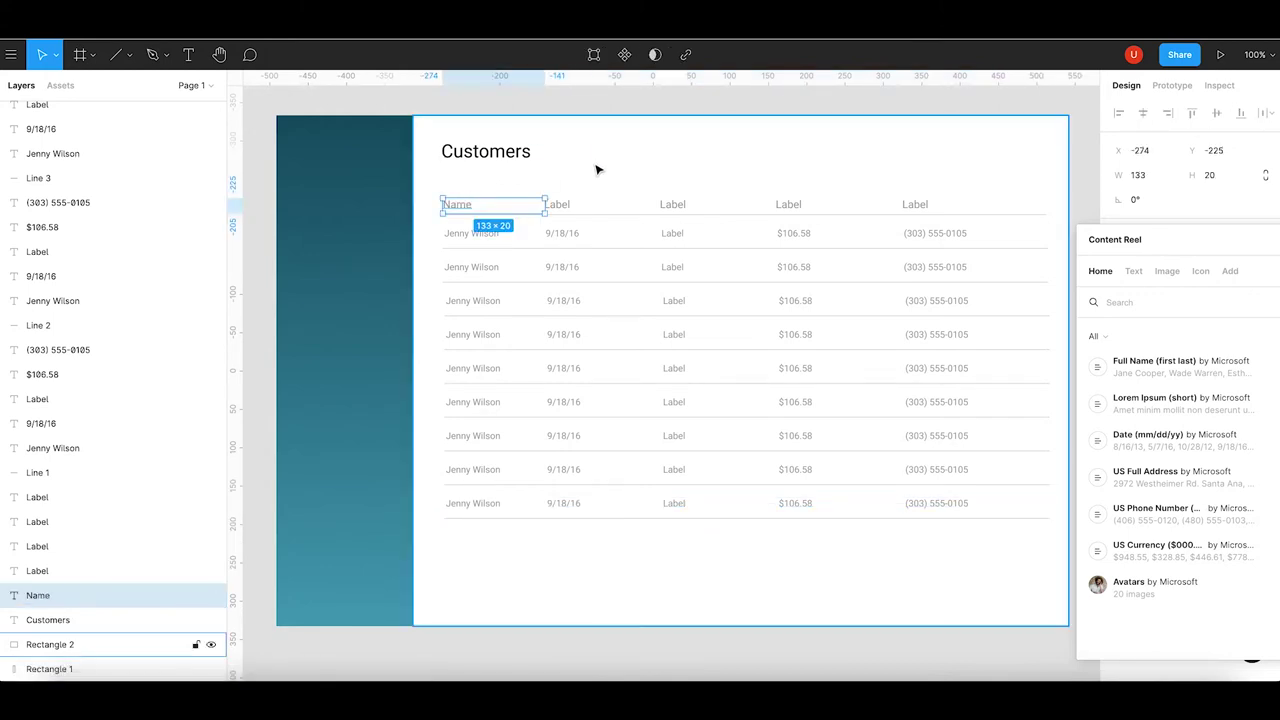
double_click(566, 204)
text(Jo)
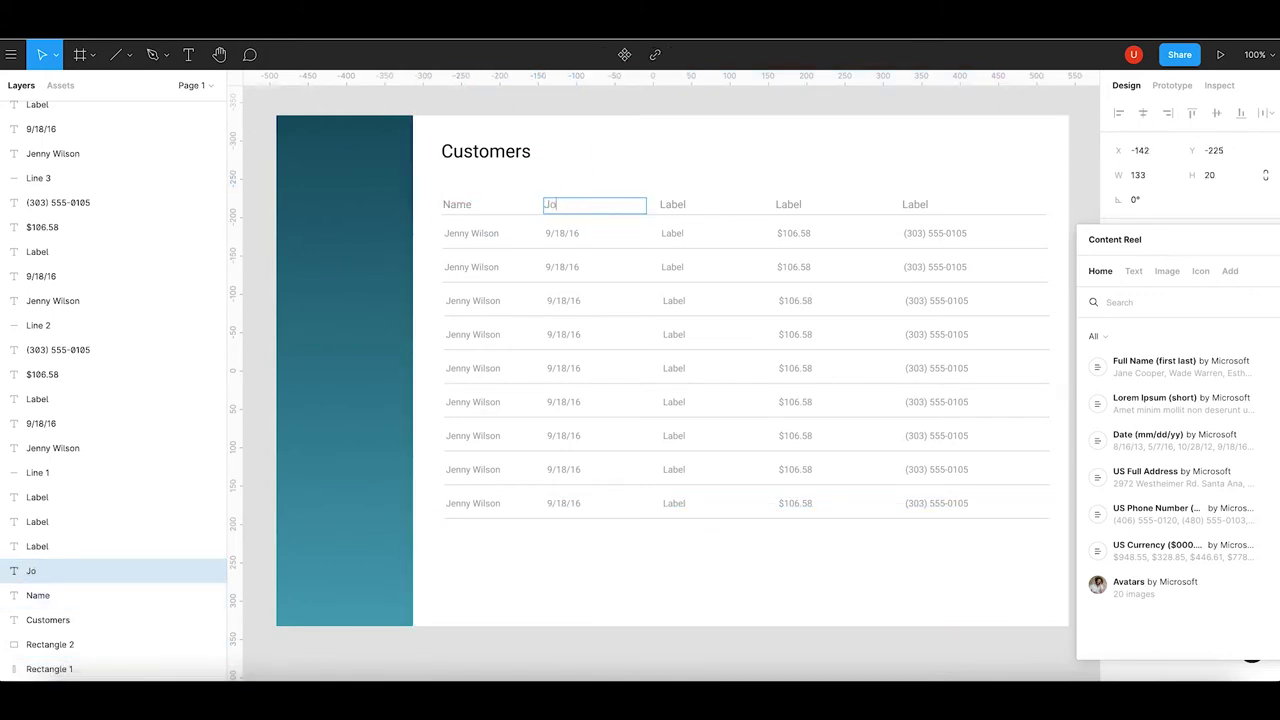
text(ining date)
key(BackSpace)
key(BackSpace)
key(BackSpace)
text(Date)
key(Escape)
Rename the remaining column headers to 'Status', 'Balance' and 'Contact'.
click(678, 205)
double_click(680, 207)
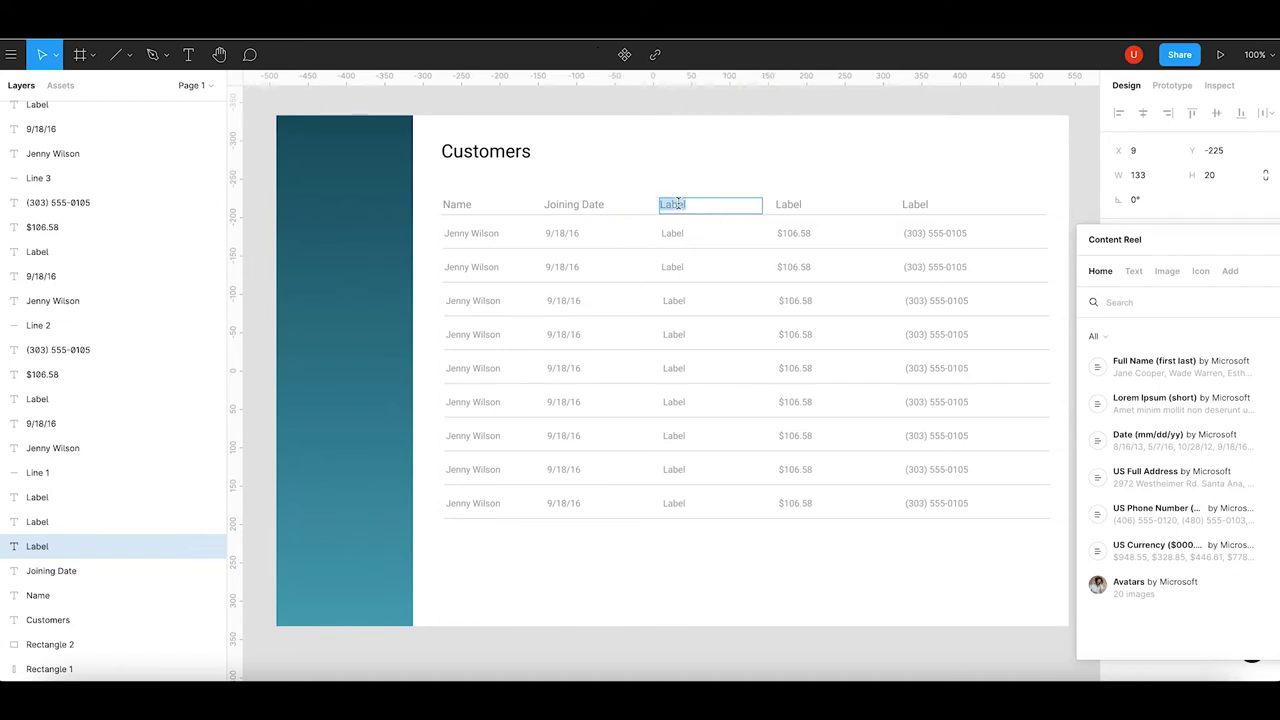
text(Status)
key(Escape)
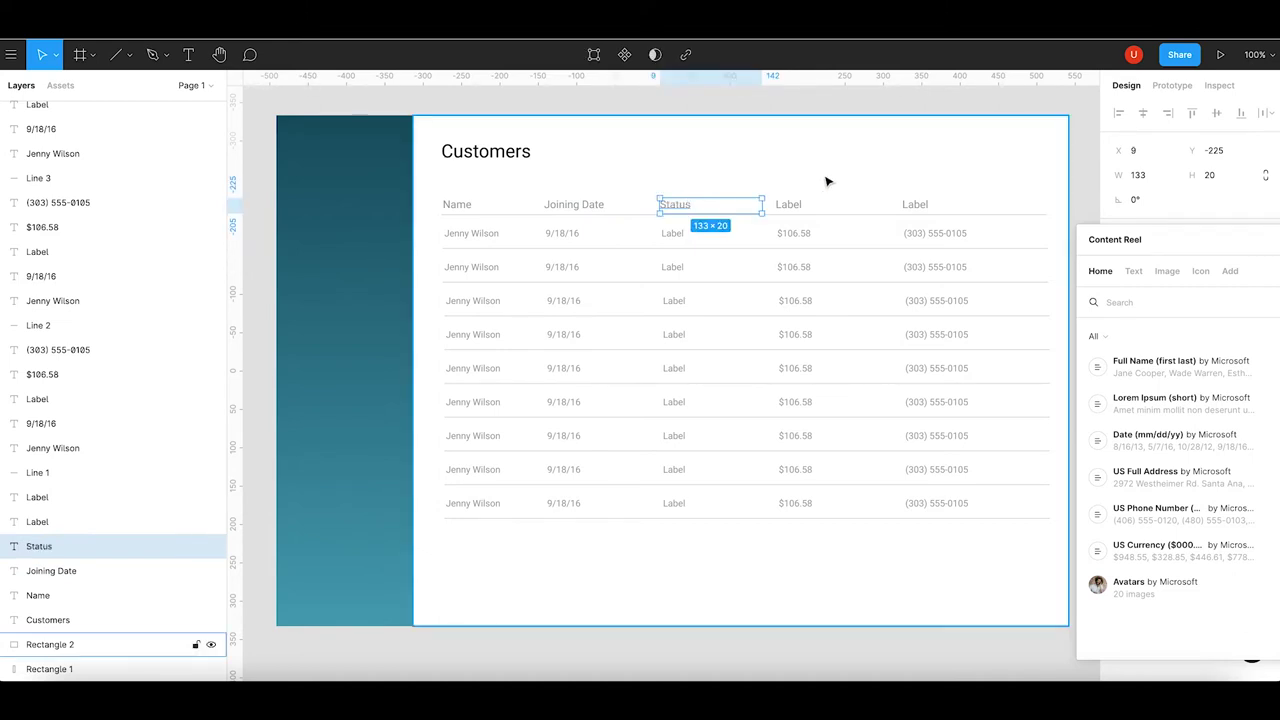
double_click(795, 205)
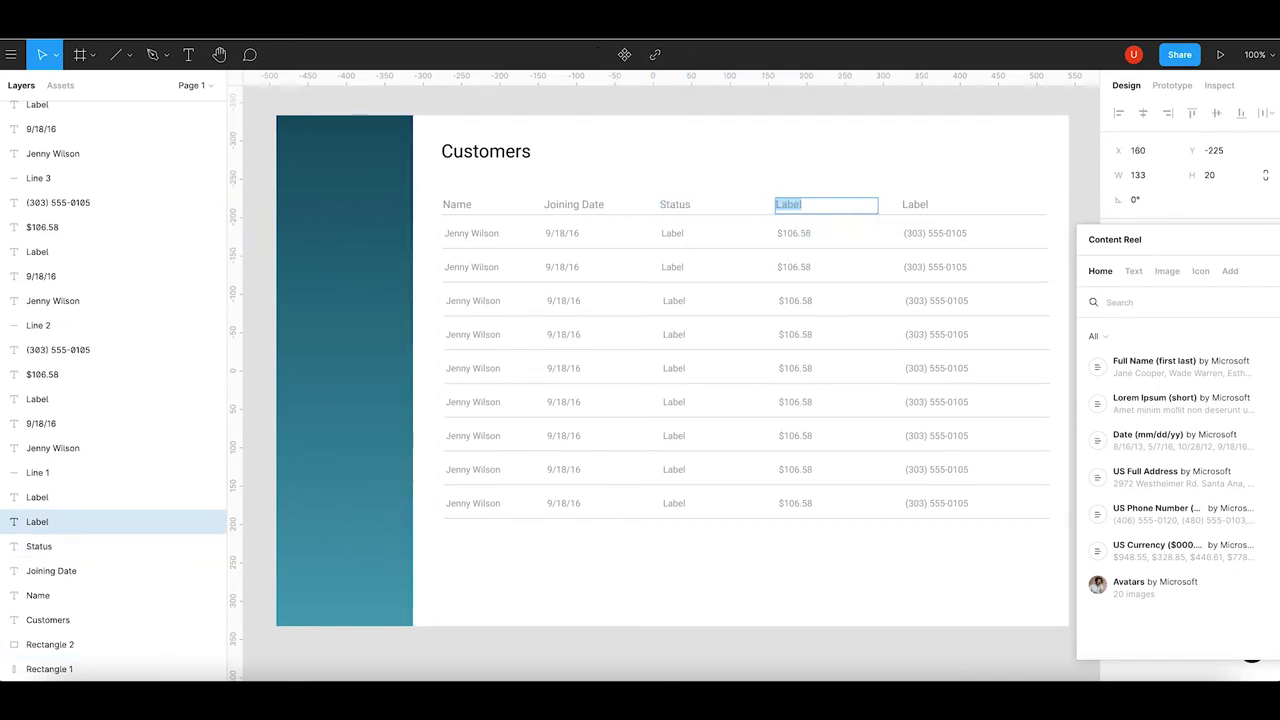
text(Balance)
click(921, 201)
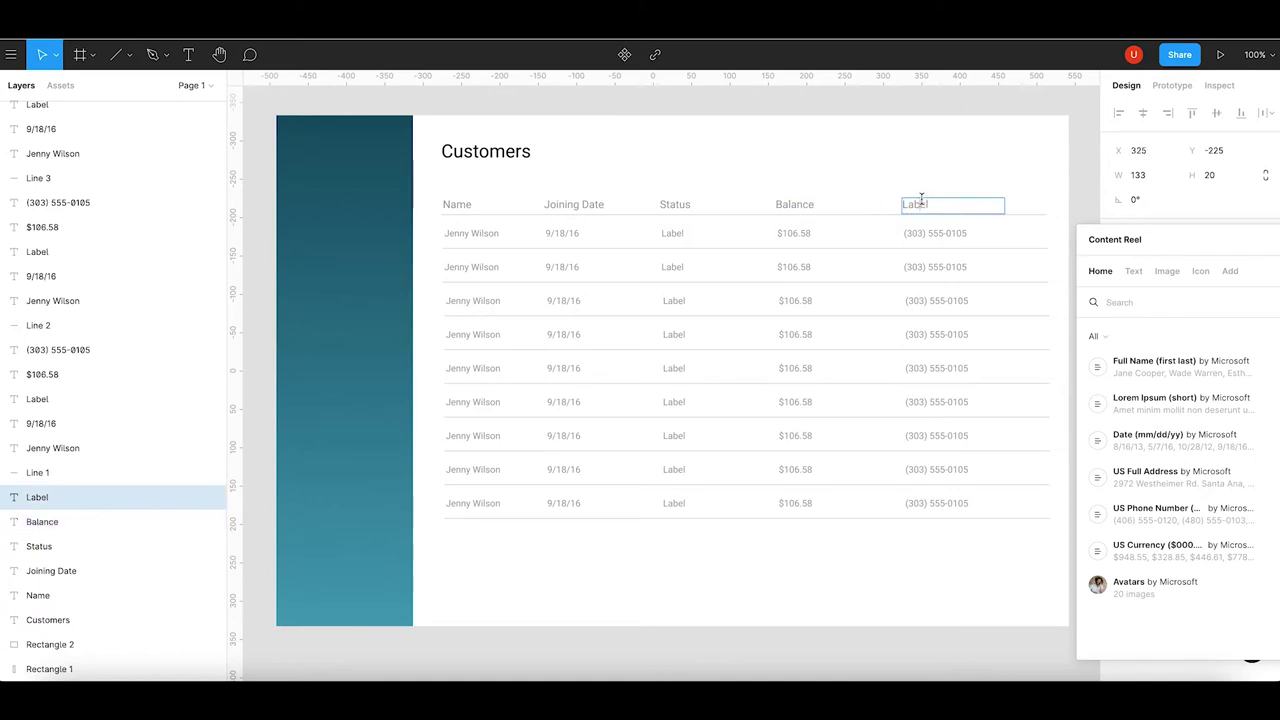
double_click(927, 205)
text(Contact)
key(Escape)
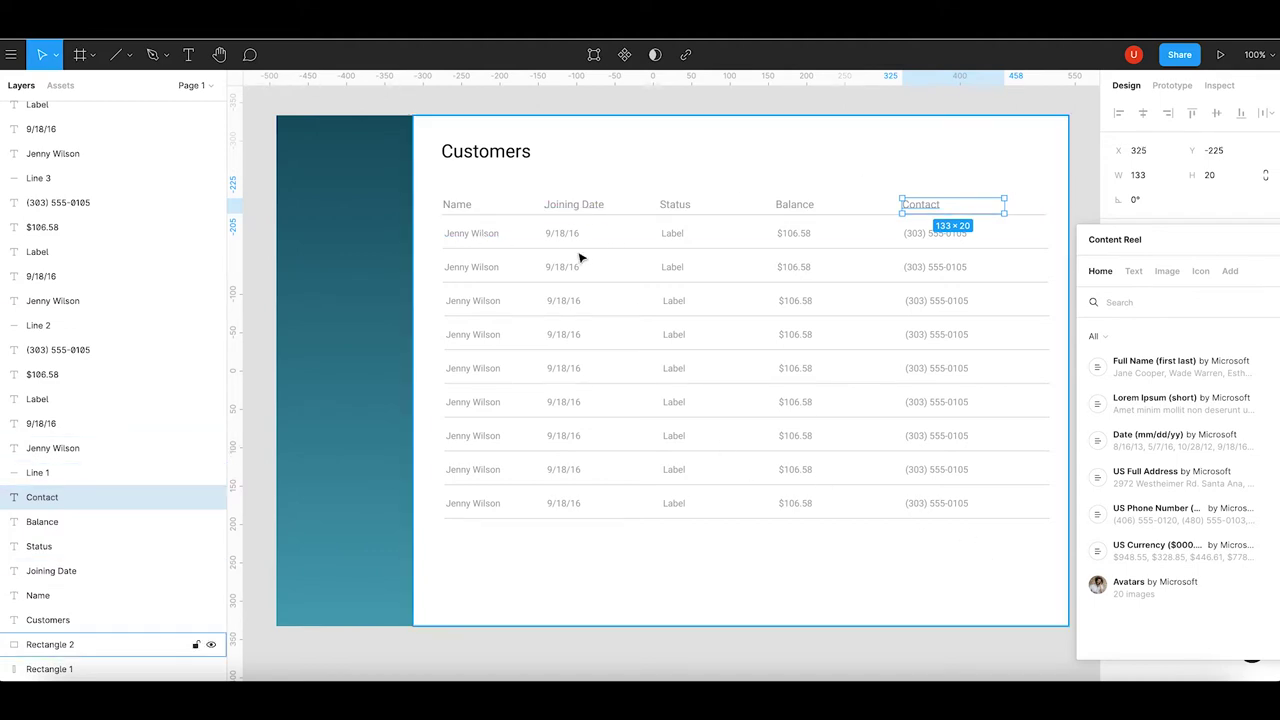
Shift the Joining Date header and its nine cells slightly to the right.
click(578, 205)
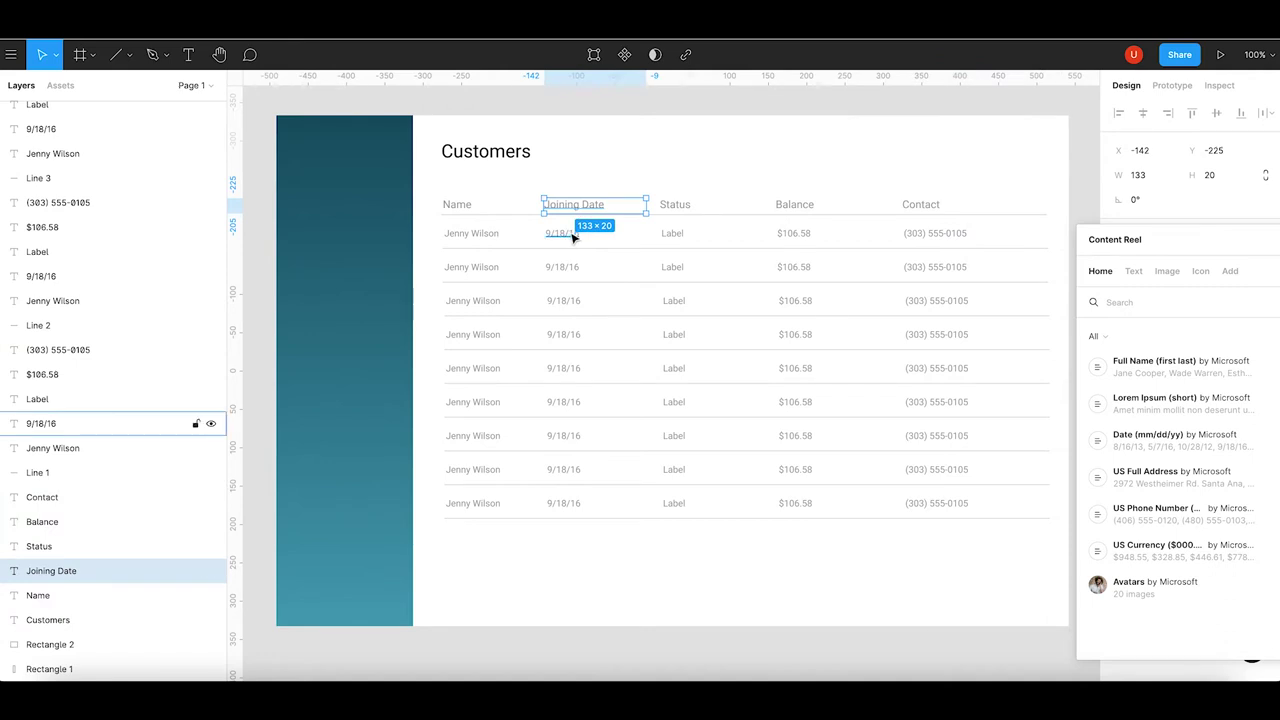
shift+click(570, 233)
shift+click(565, 267)
shift+click(576, 302)
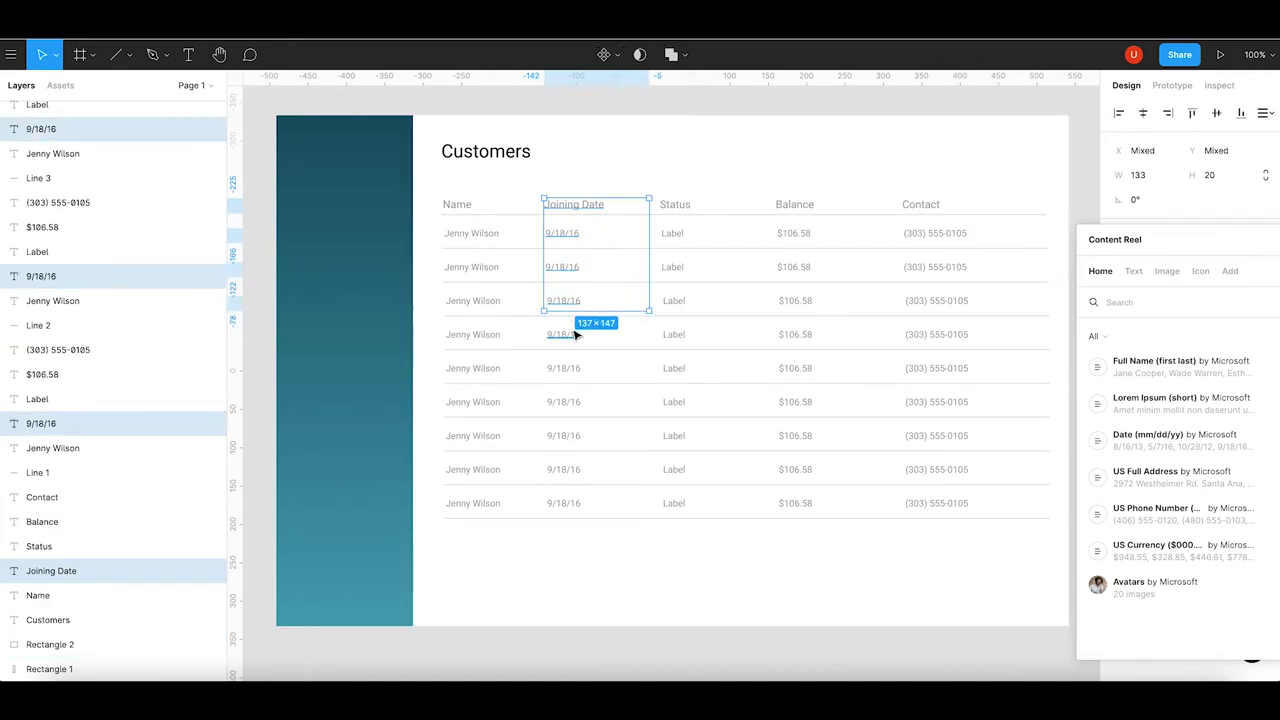
shift+click(575, 336)
shift+click(575, 370)
shift+click(571, 404)
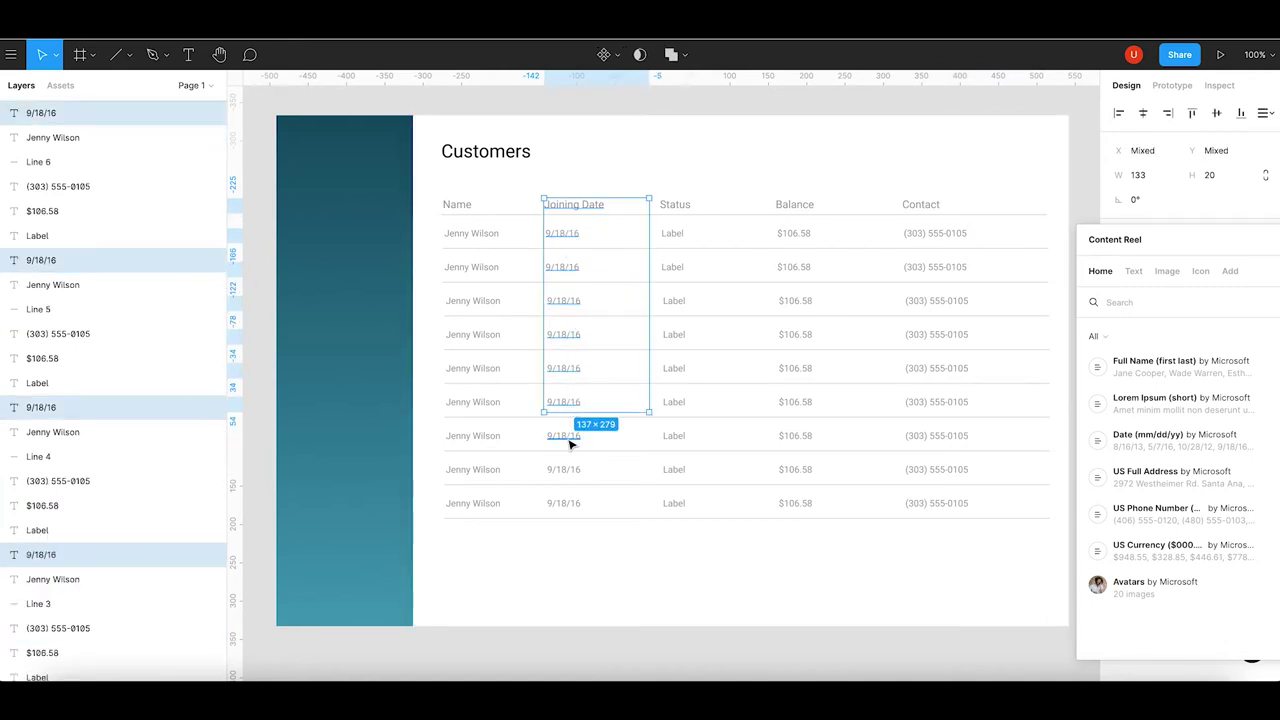
shift+click(571, 438)
shift+click(572, 470)
shift+click(572, 503)
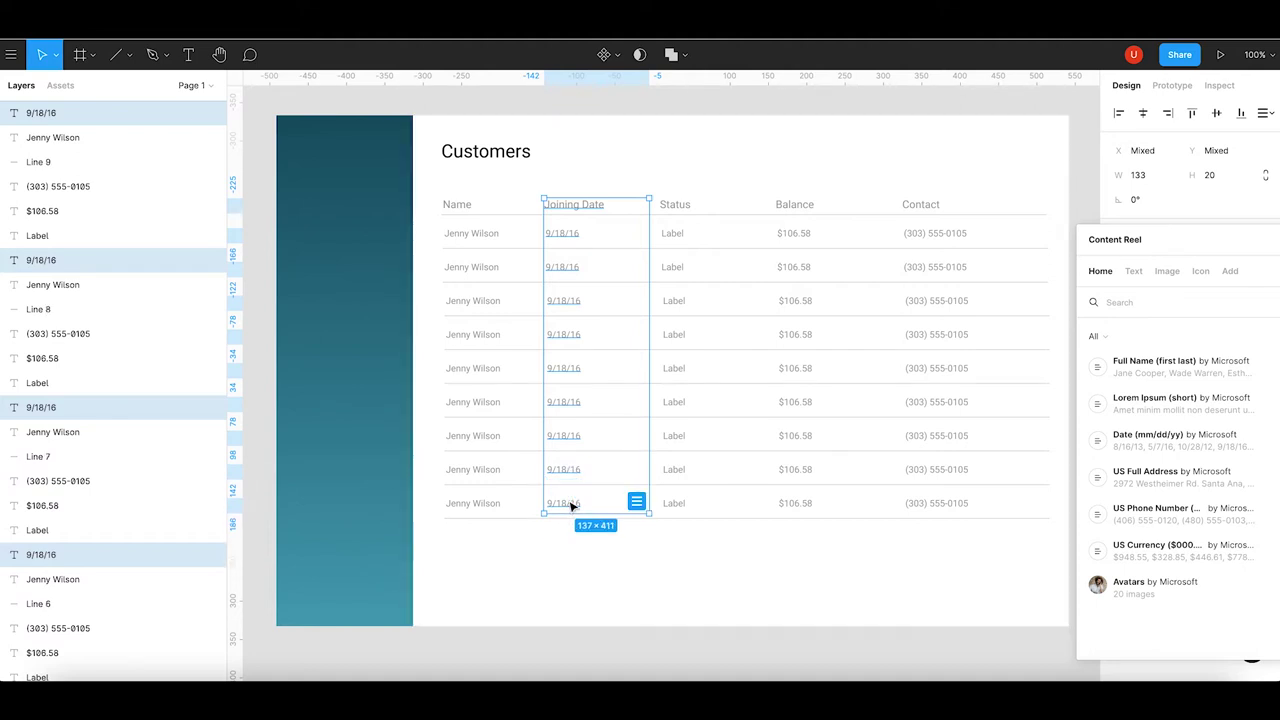
drag(573, 504, 591, 506)
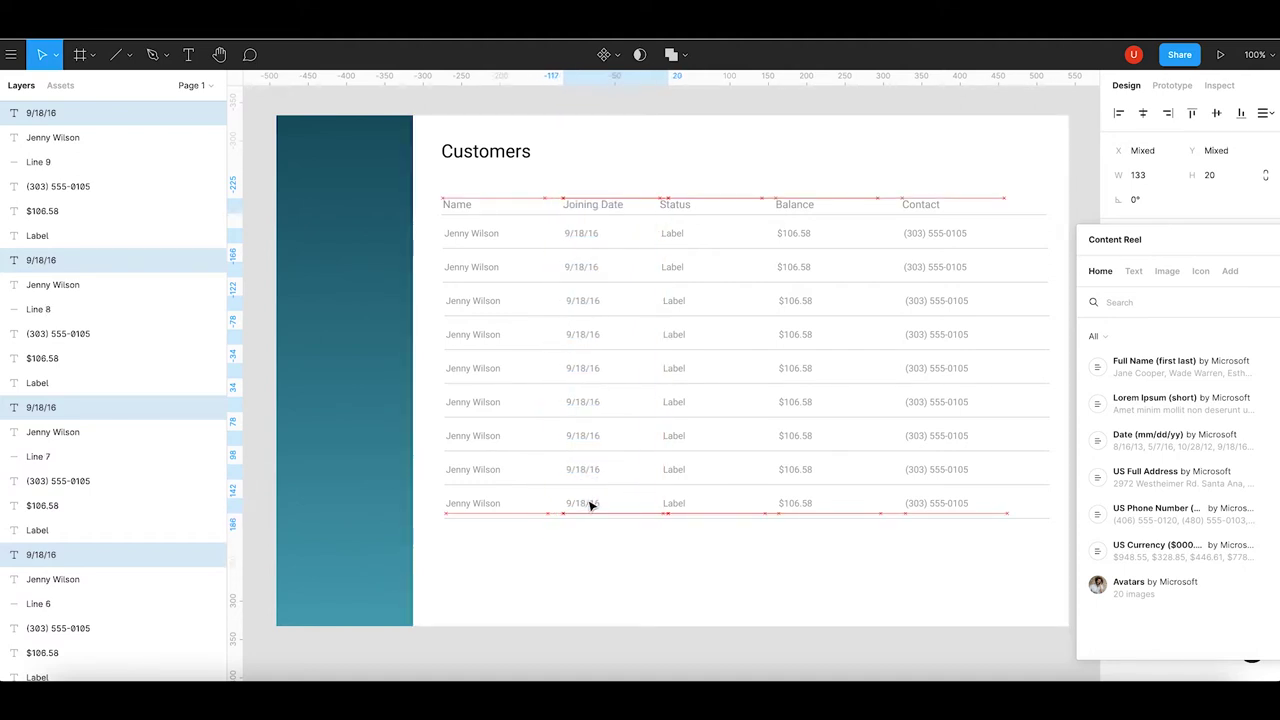
Shift the Status header and its nine cells right, evenly between Joining Date and Balance.
click(686, 206)
shift+click(672, 233)
shift+click(672, 267)
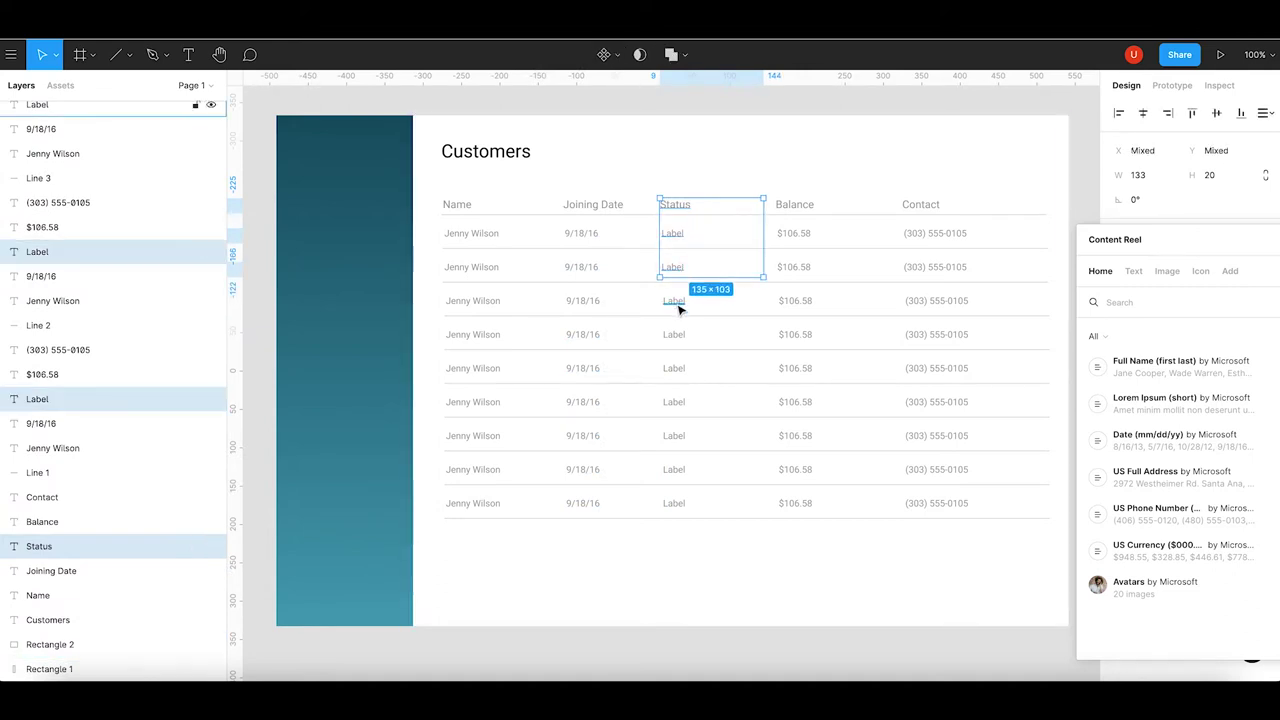
shift+click(673, 300)
shift+click(673, 334)
shift+click(674, 368)
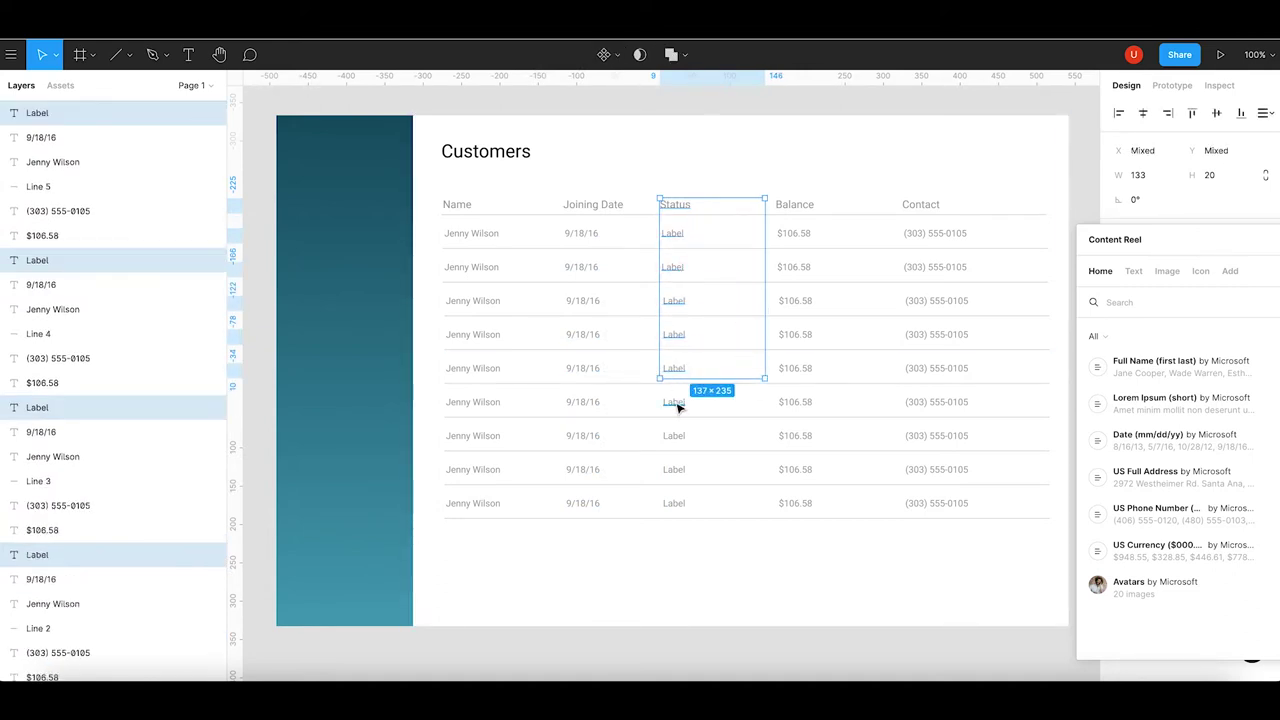
shift+click(674, 402)
shift+click(674, 436)
shift+click(674, 469)
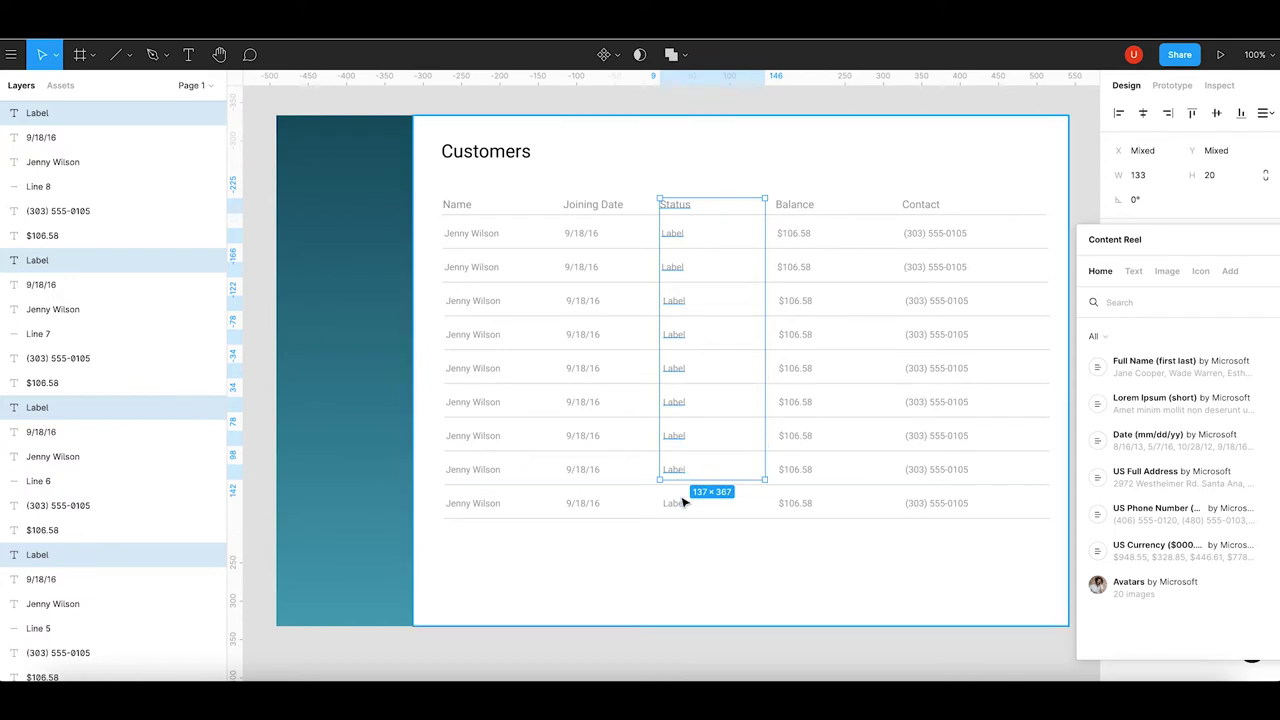
shift+click(678, 505)
drag(686, 198, 740, 209)
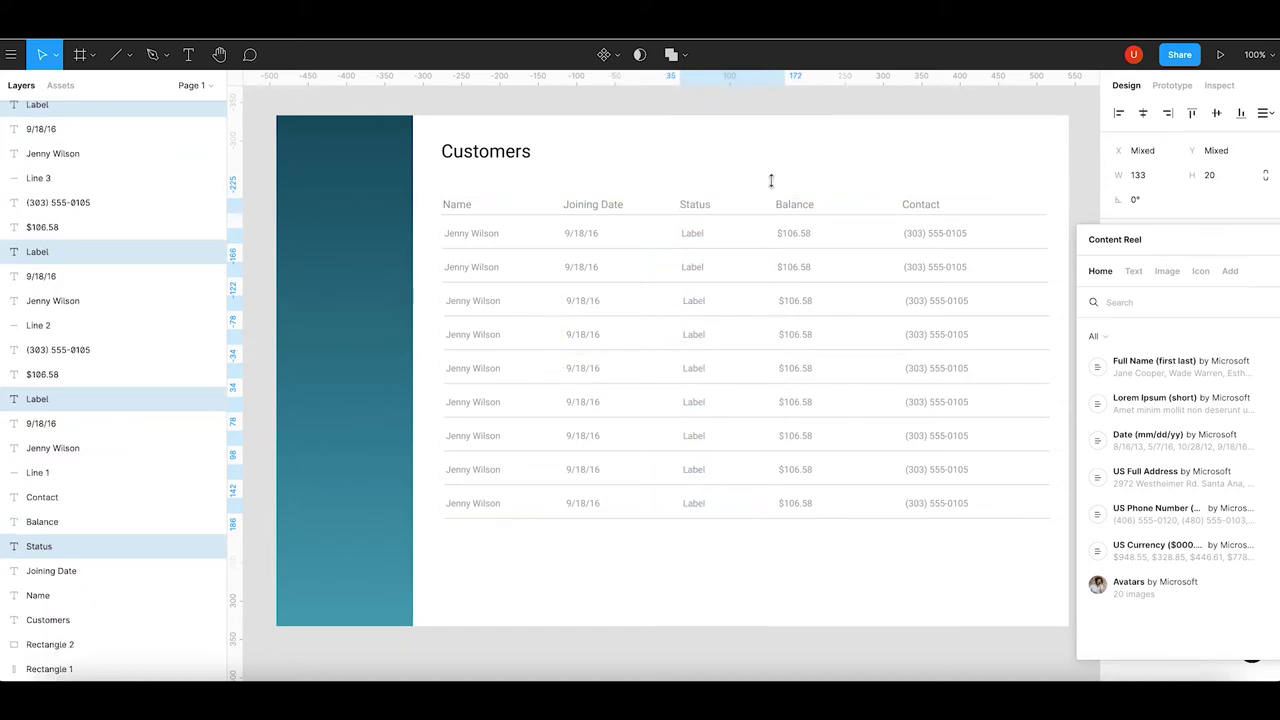
click(817, 165)
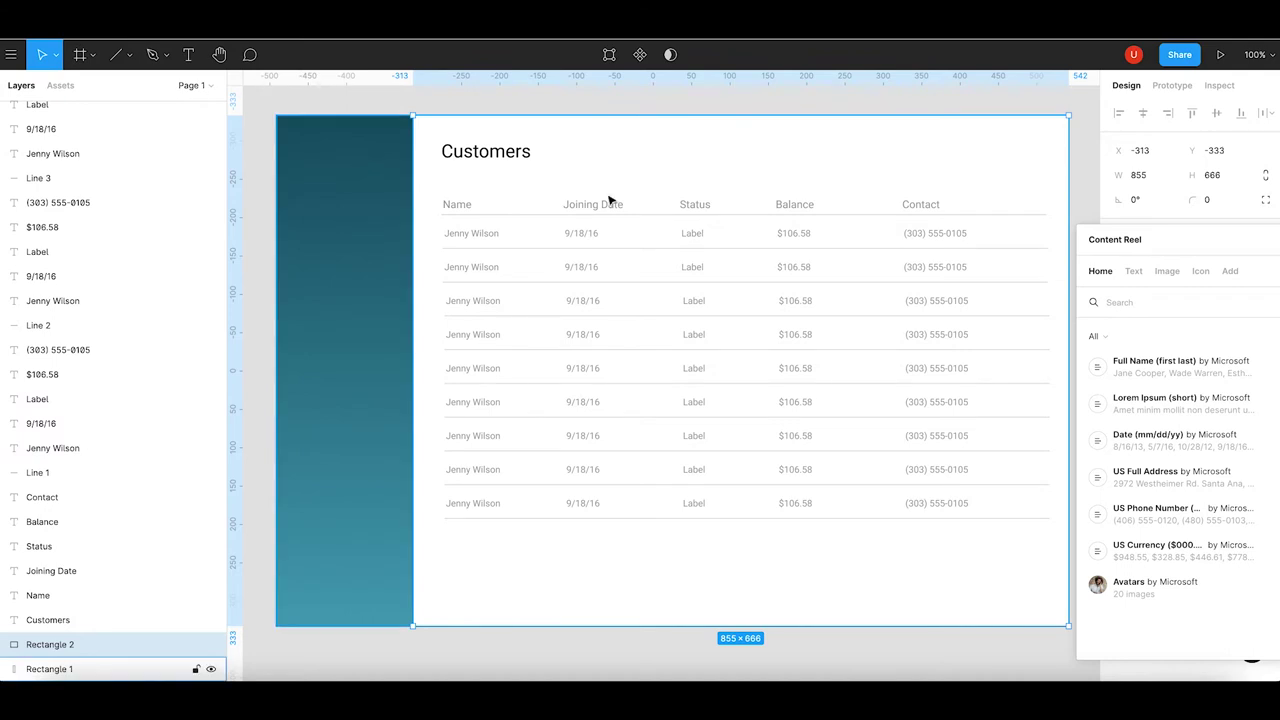
Delete the first row's Status placeholder and draw a small rectangle in that cell.
double_click(693, 234)
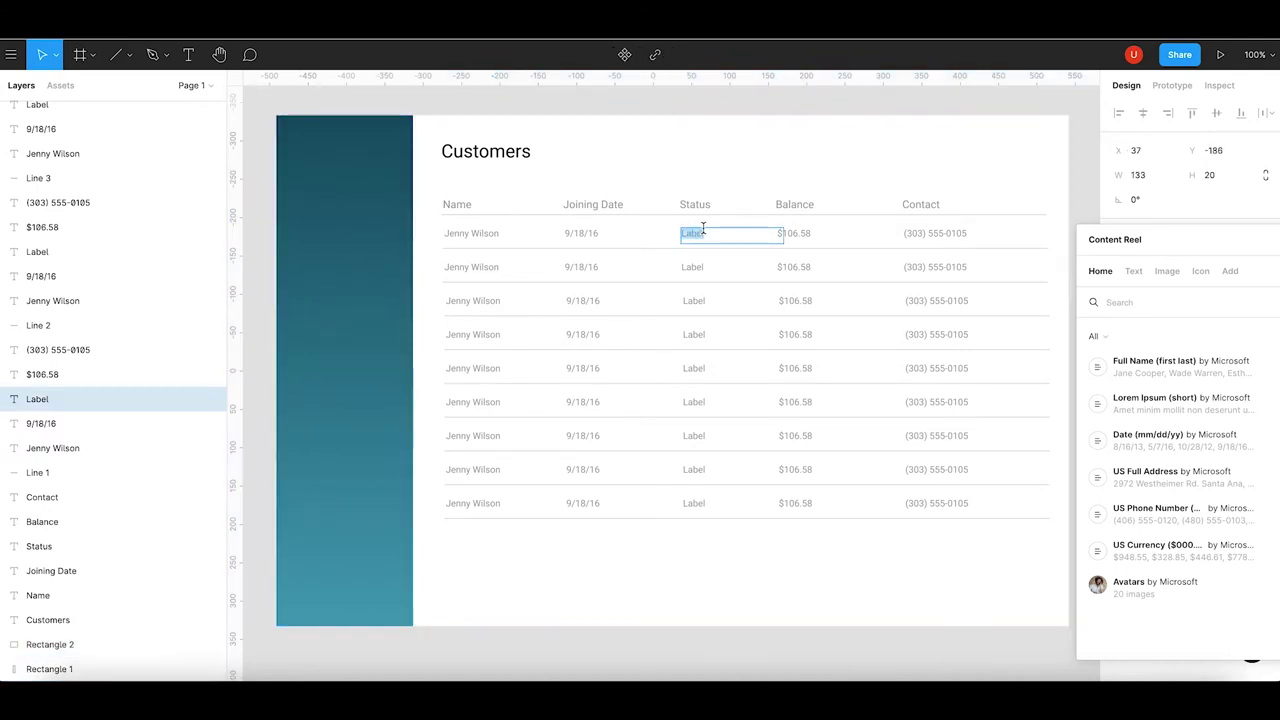
key(Escape)
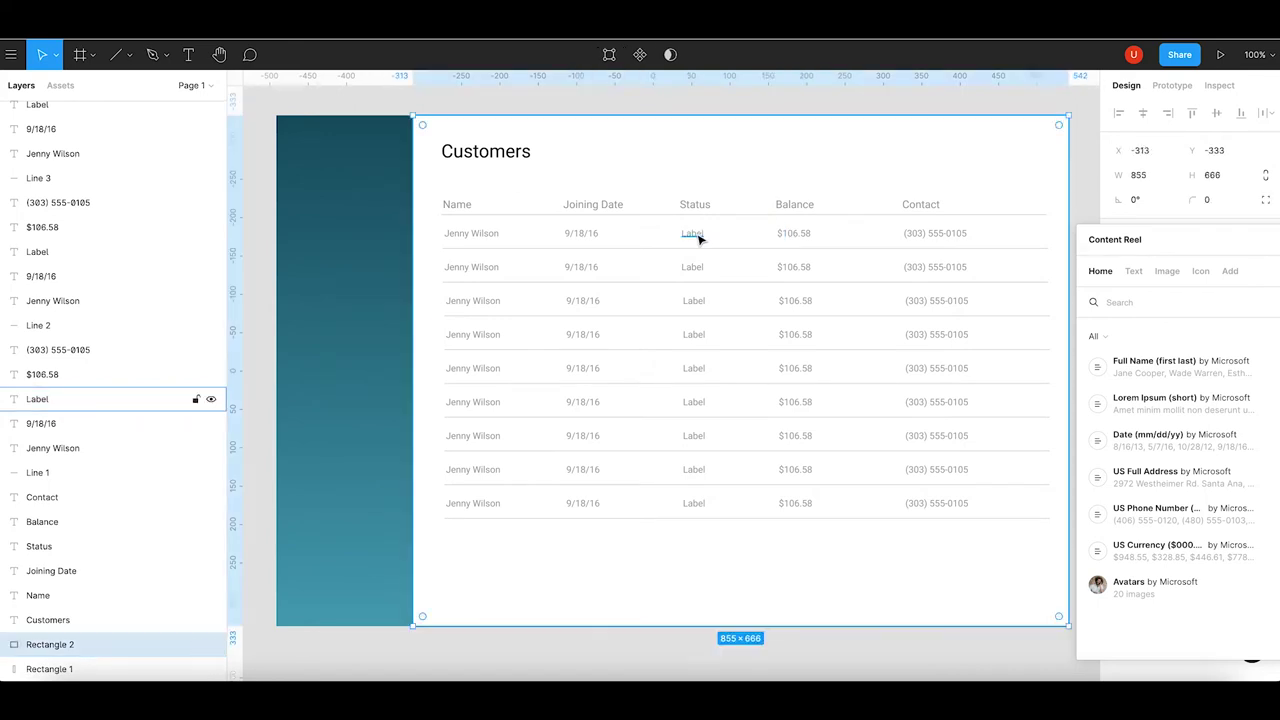
key(Delete)
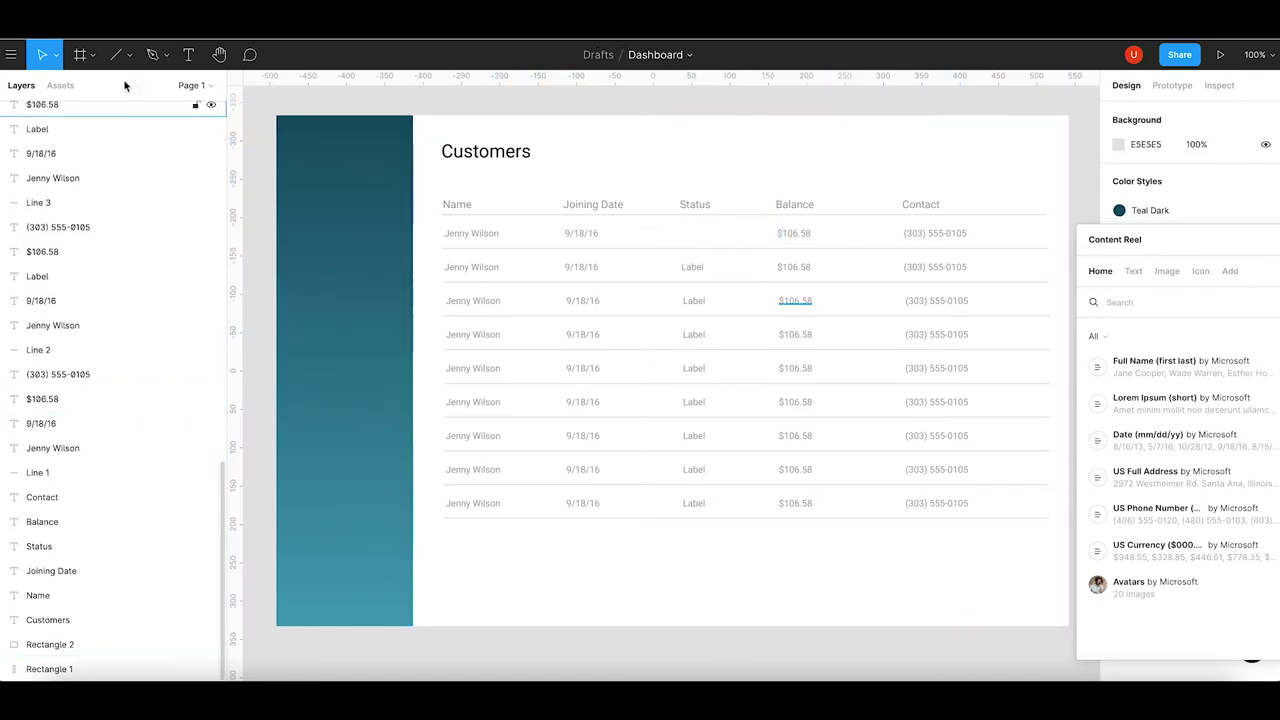
click(125, 55)
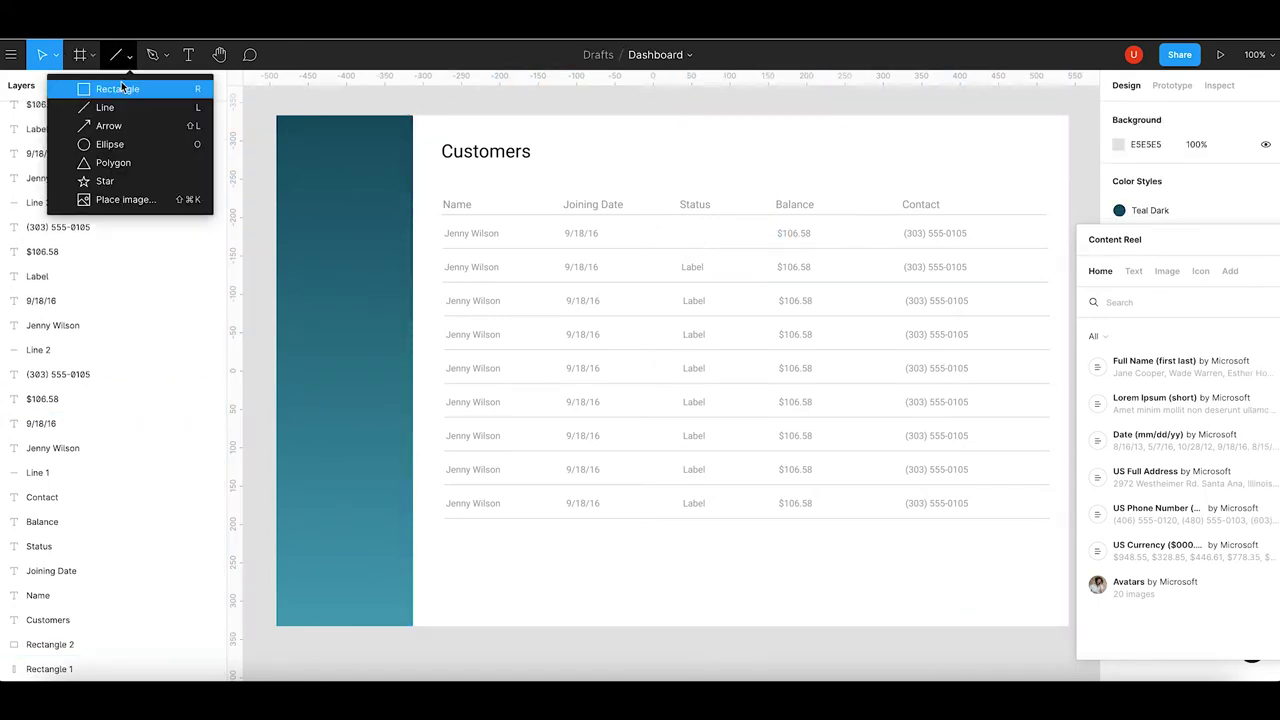
click(120, 84)
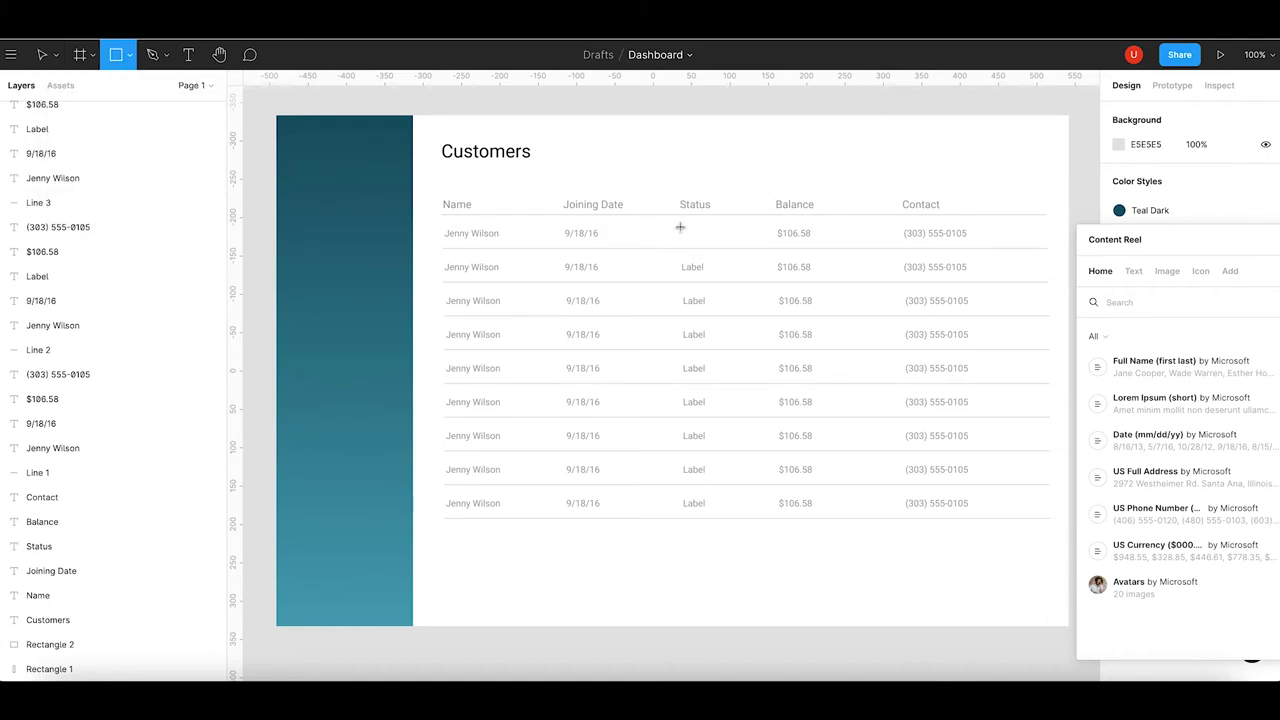
drag(679, 228, 729, 245)
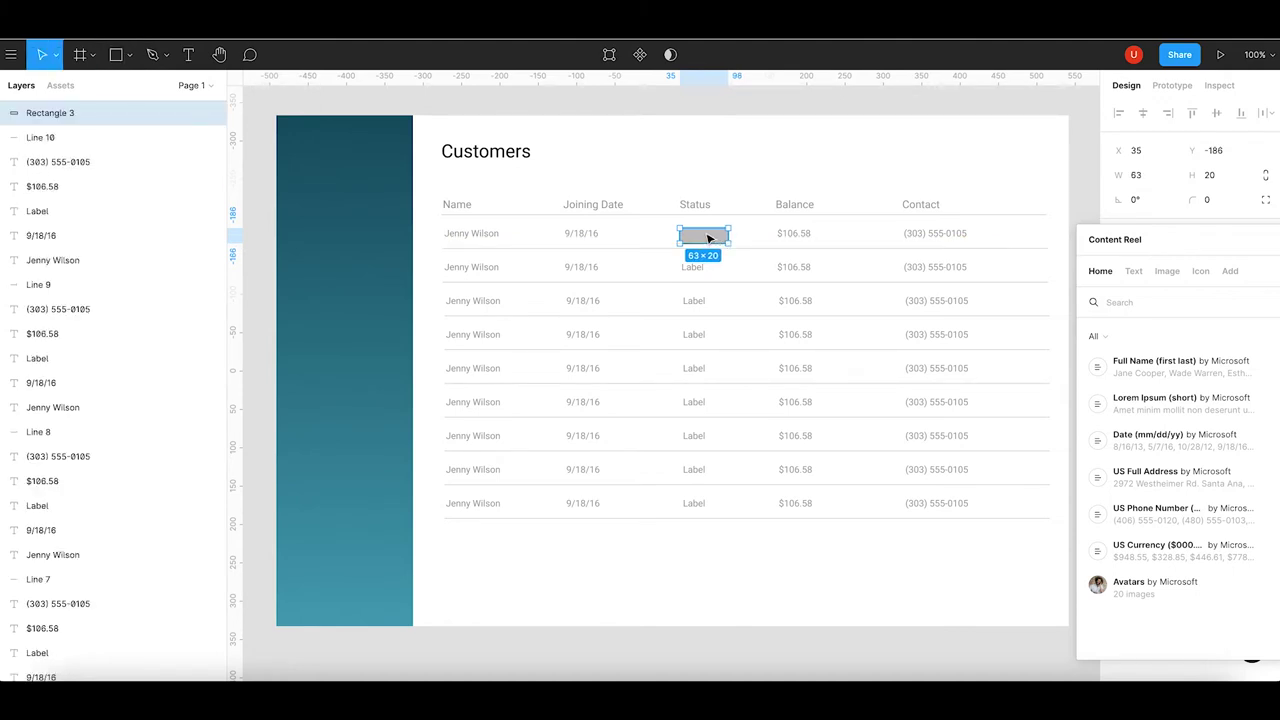
key(Up)
key(Up)
key(Up)
key(Left)
key(Left)
key(Left)
Give the rectangle width 62 and corner radius 6, moving the Content Reel panel aside.
click(1140, 176)
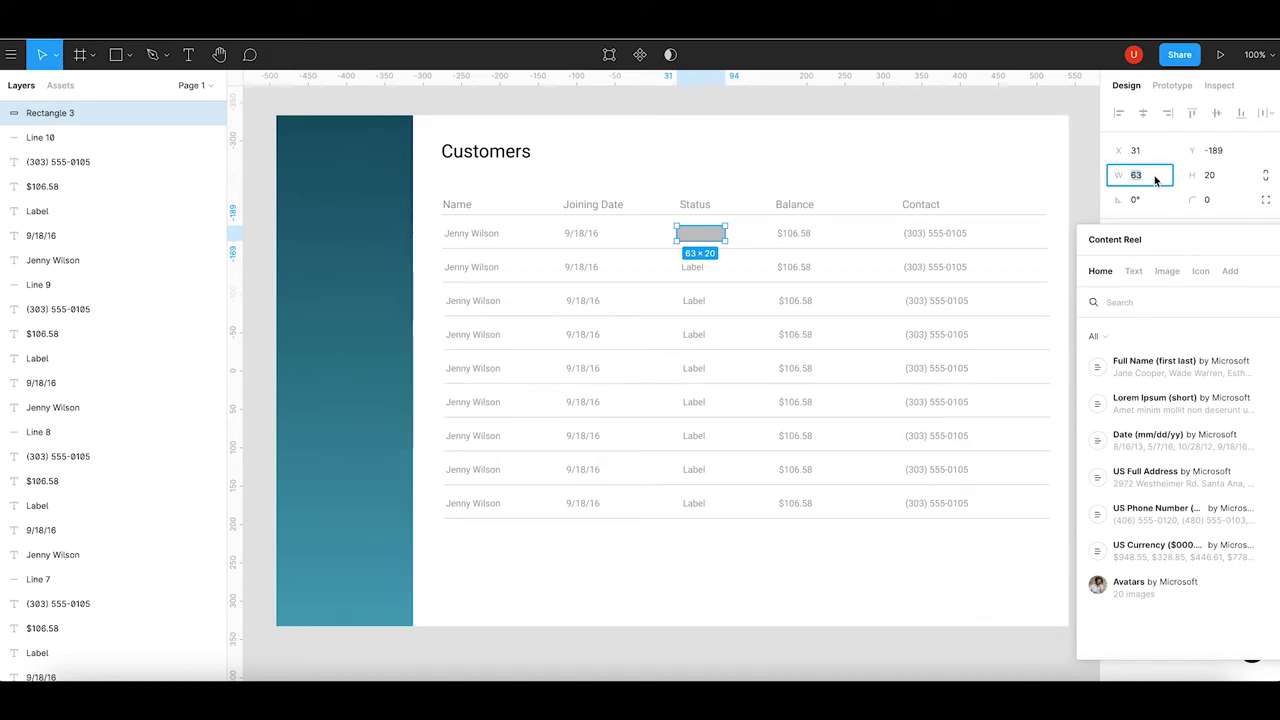
click(1212, 203)
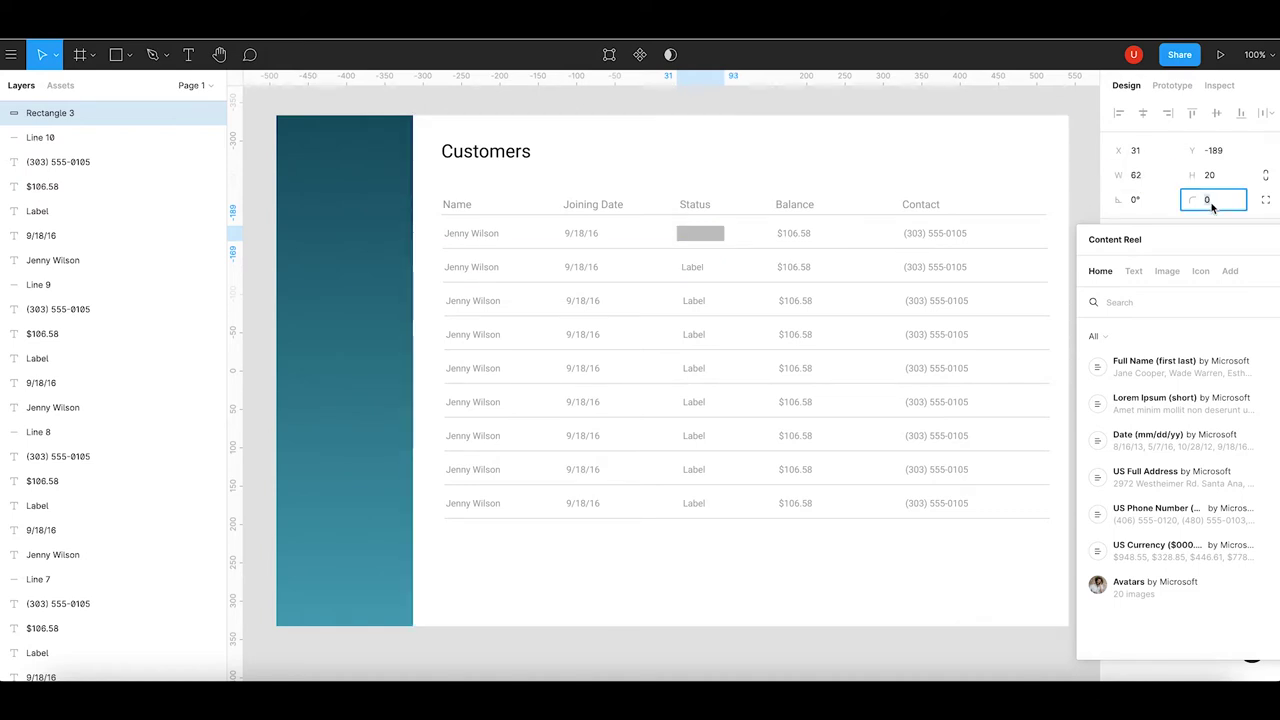
text(6)
key(Return)
drag(1160, 239, 290, 273)
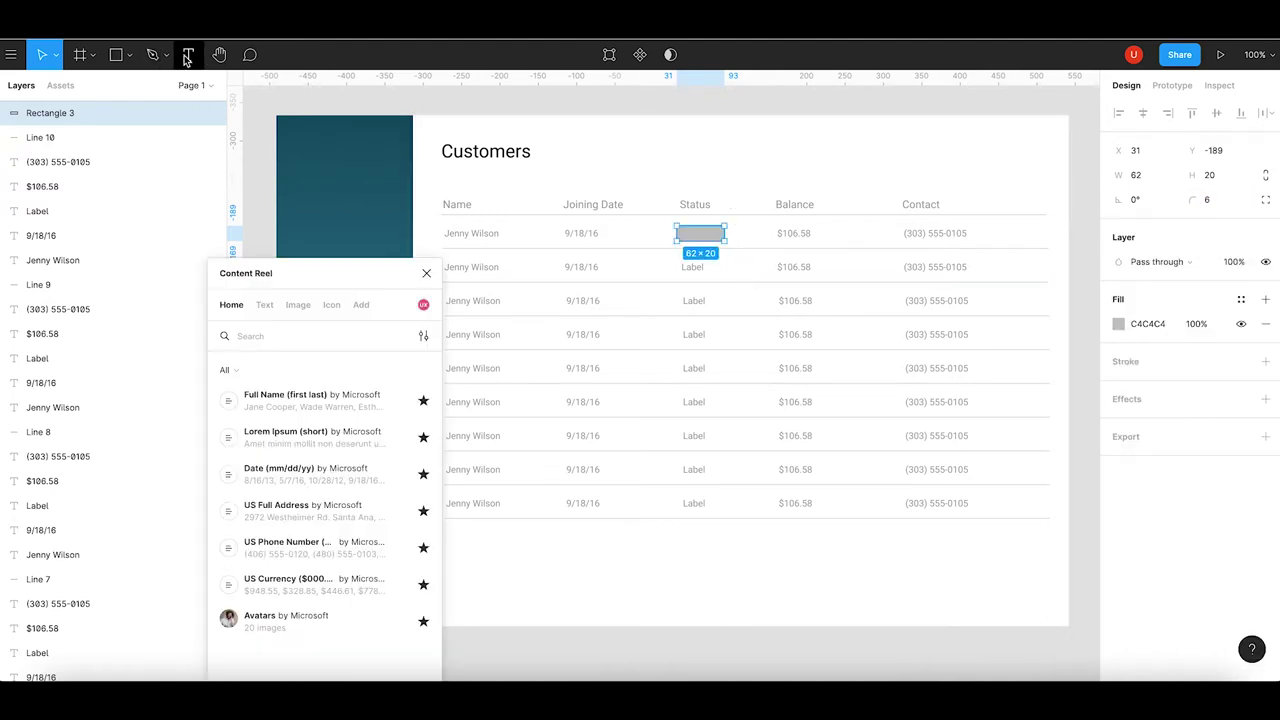
Type ACTIVE over the badge, set its font size to 10 and centre it.
click(188, 58)
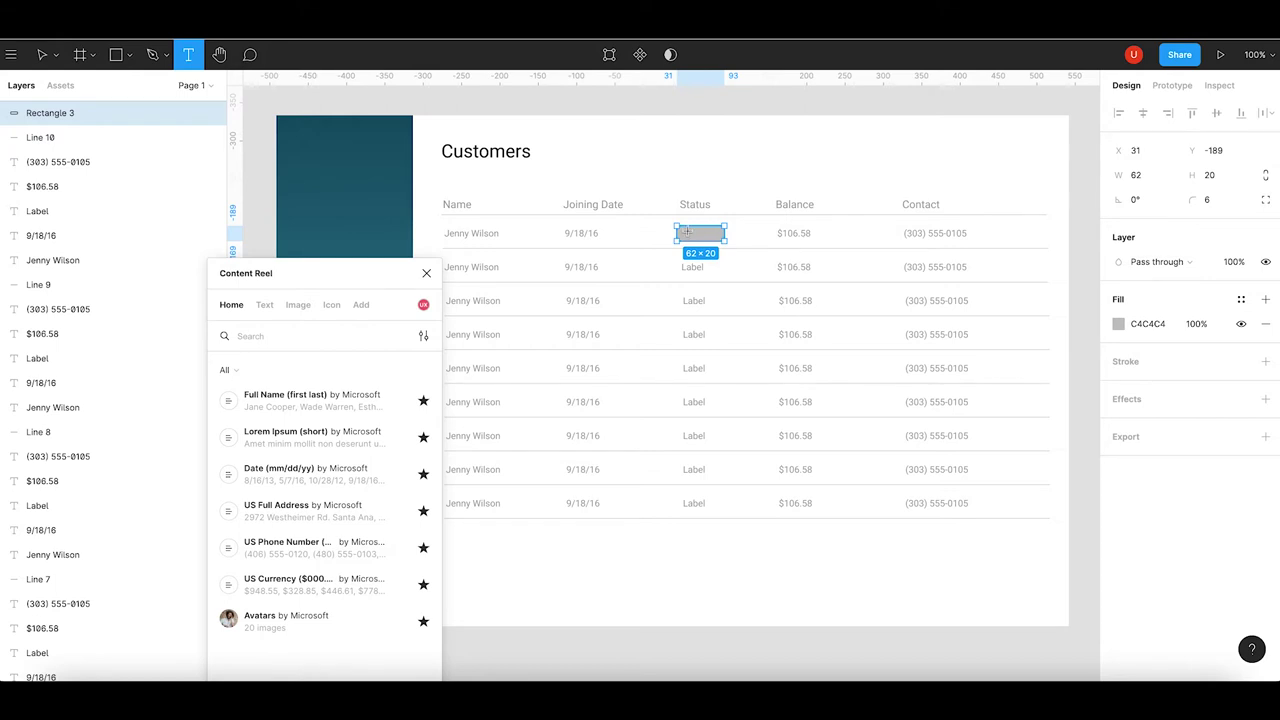
drag(680, 228, 719, 239)
text(ACTIVE)
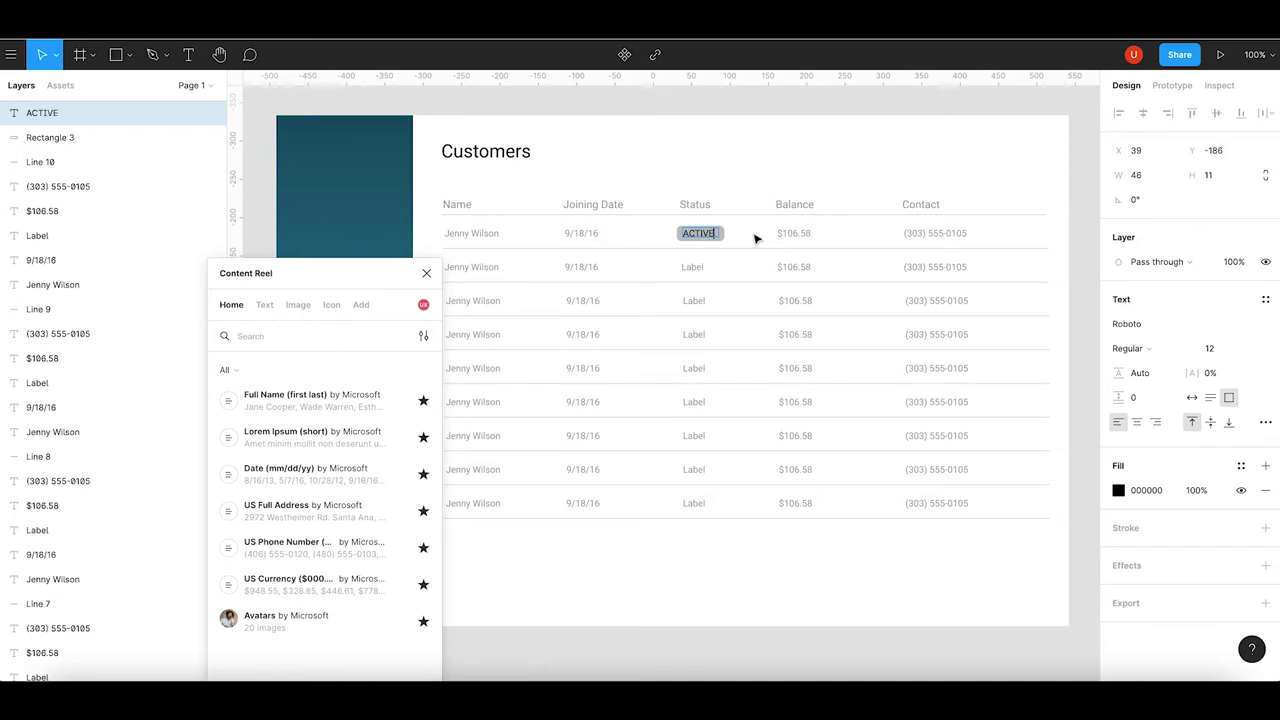
key(Escape)
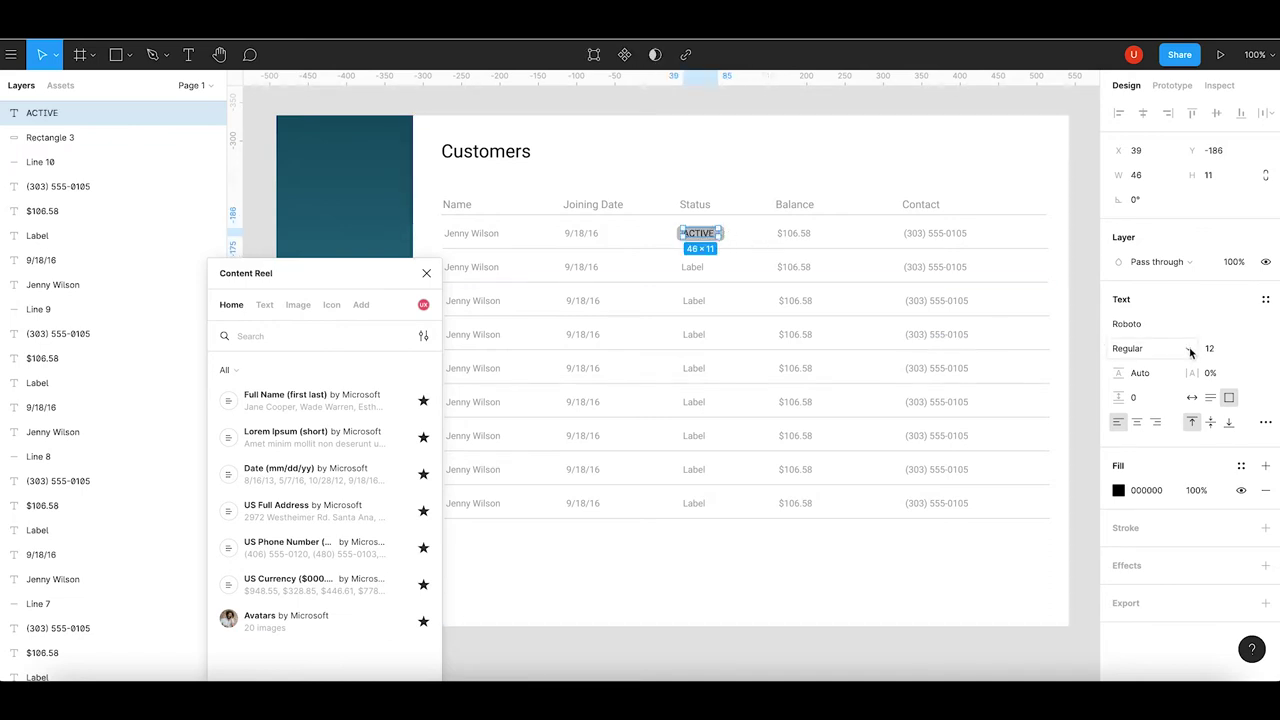
click(1216, 349)
text(9)
key(Return)
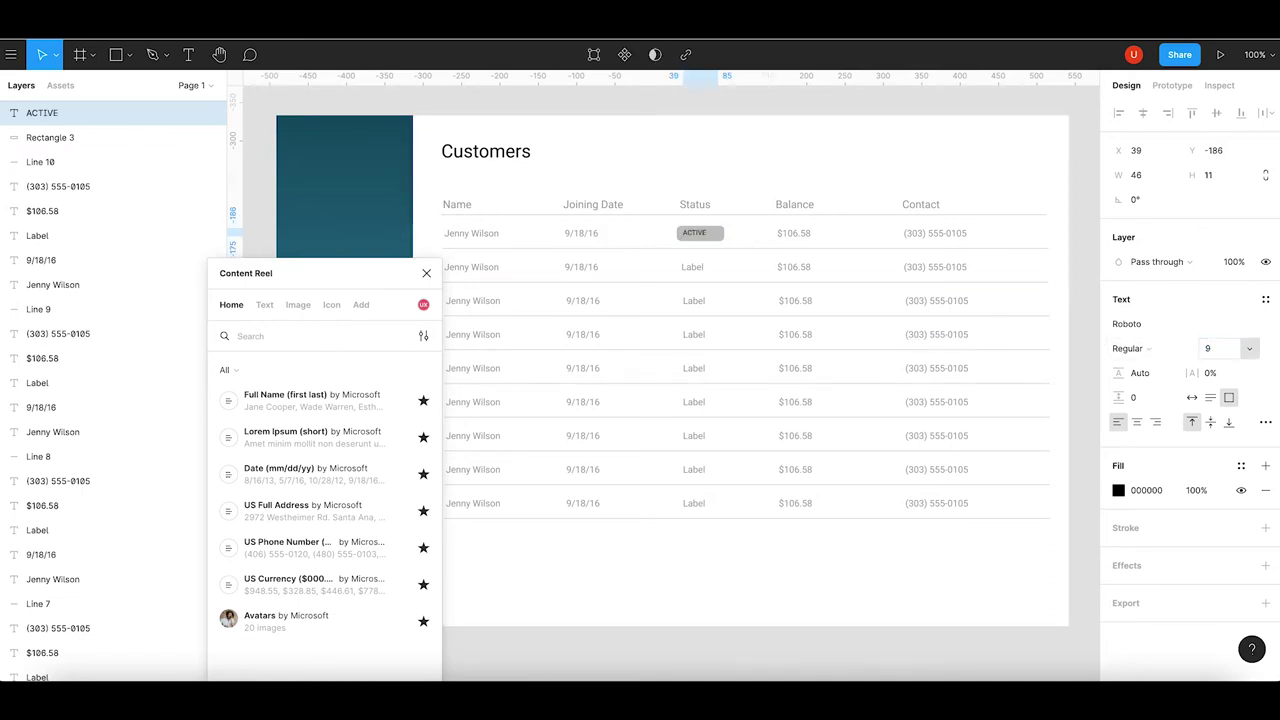
click(1211, 347)
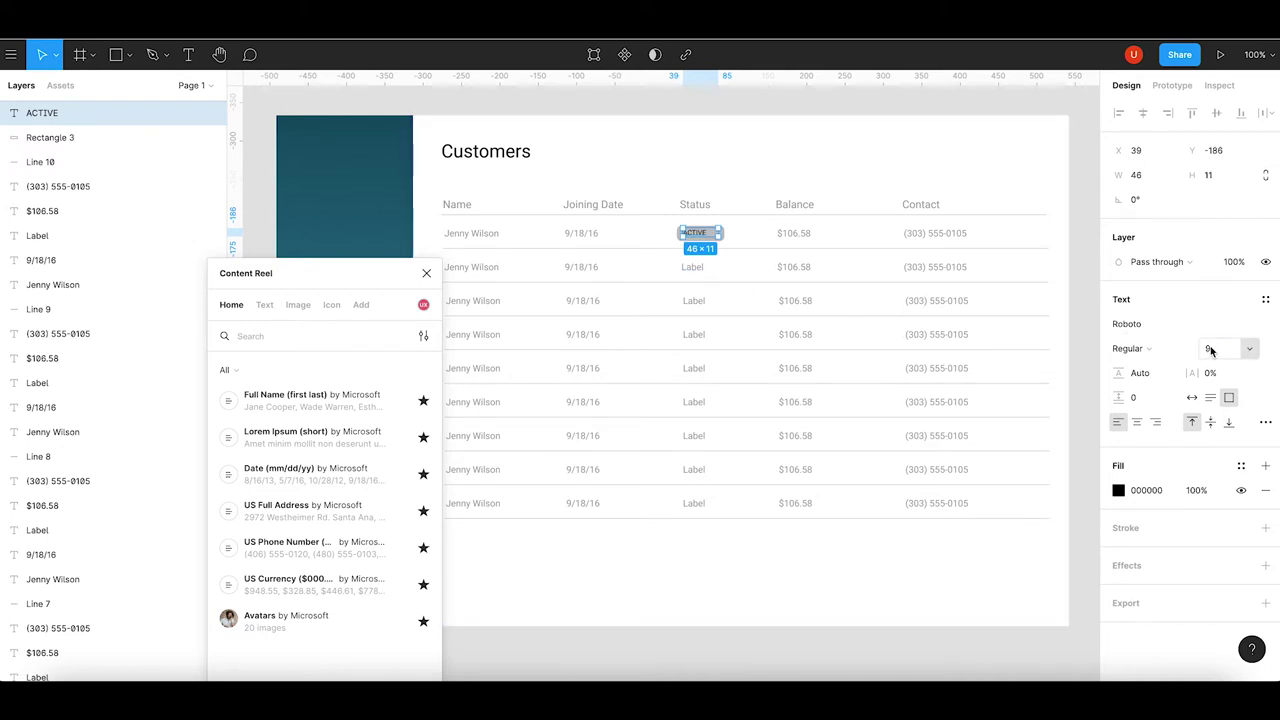
text(10)
key(Return)
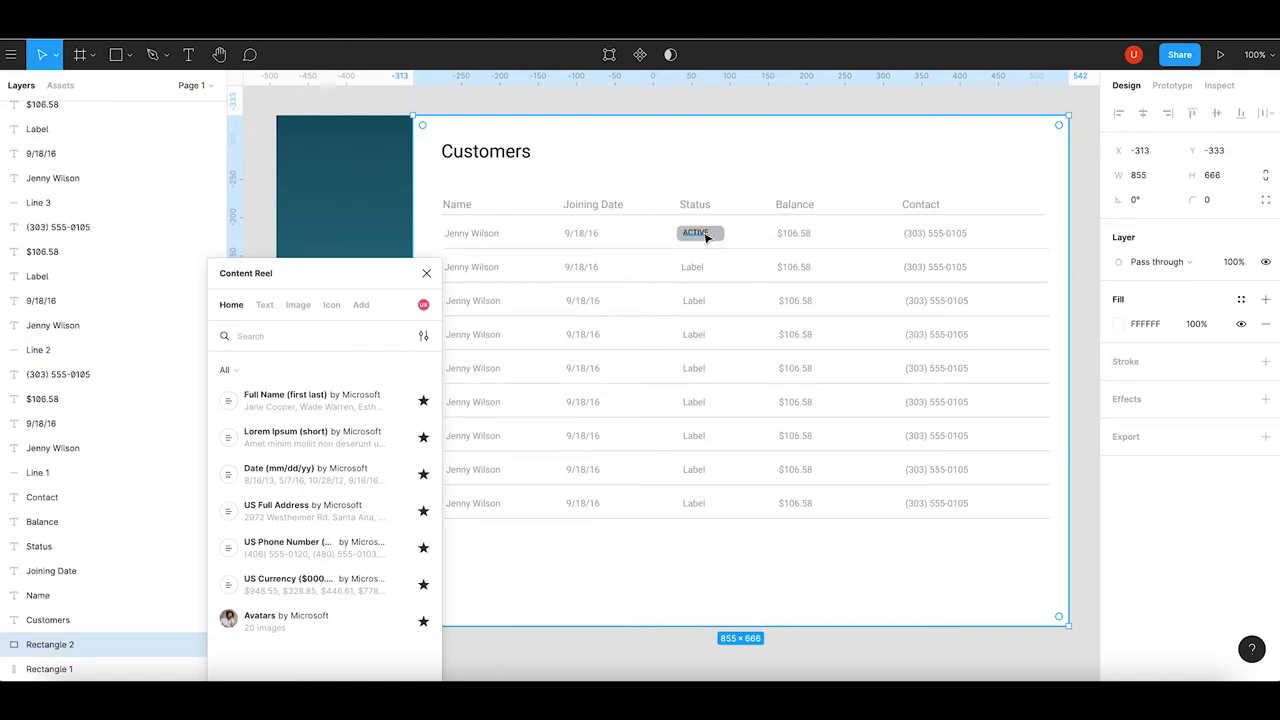
drag(700, 234, 718, 240)
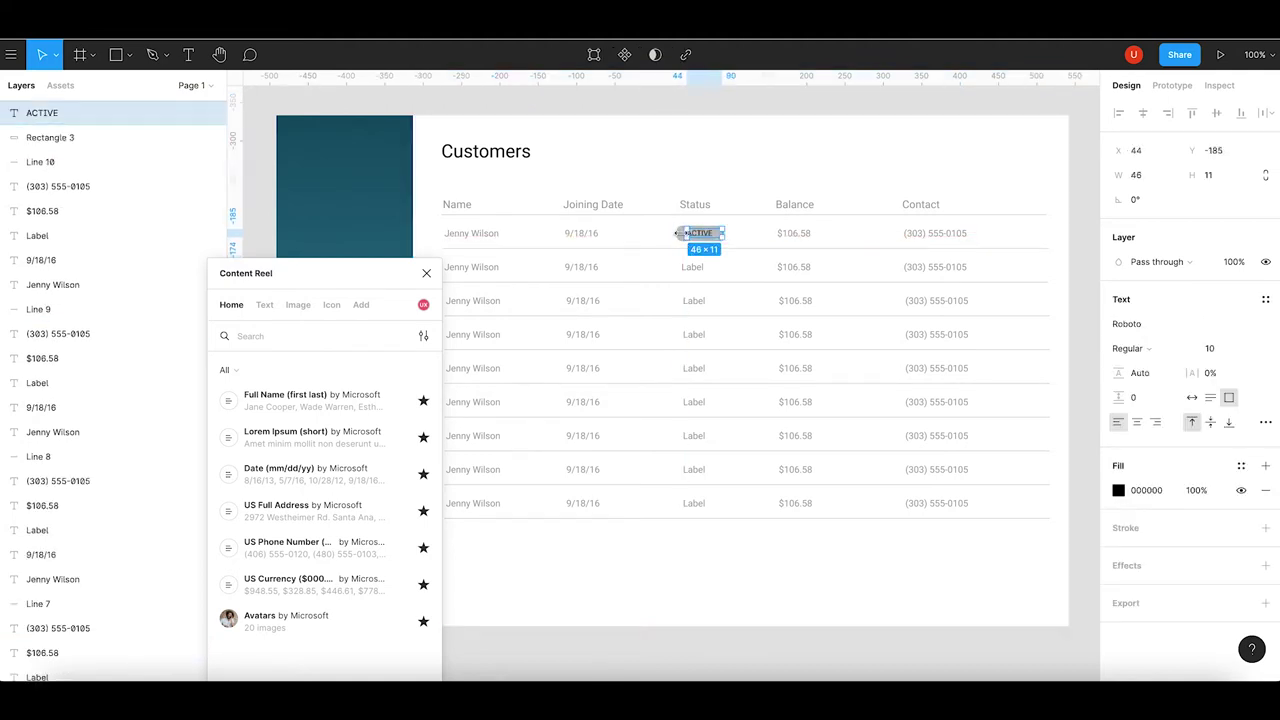
click(686, 236)
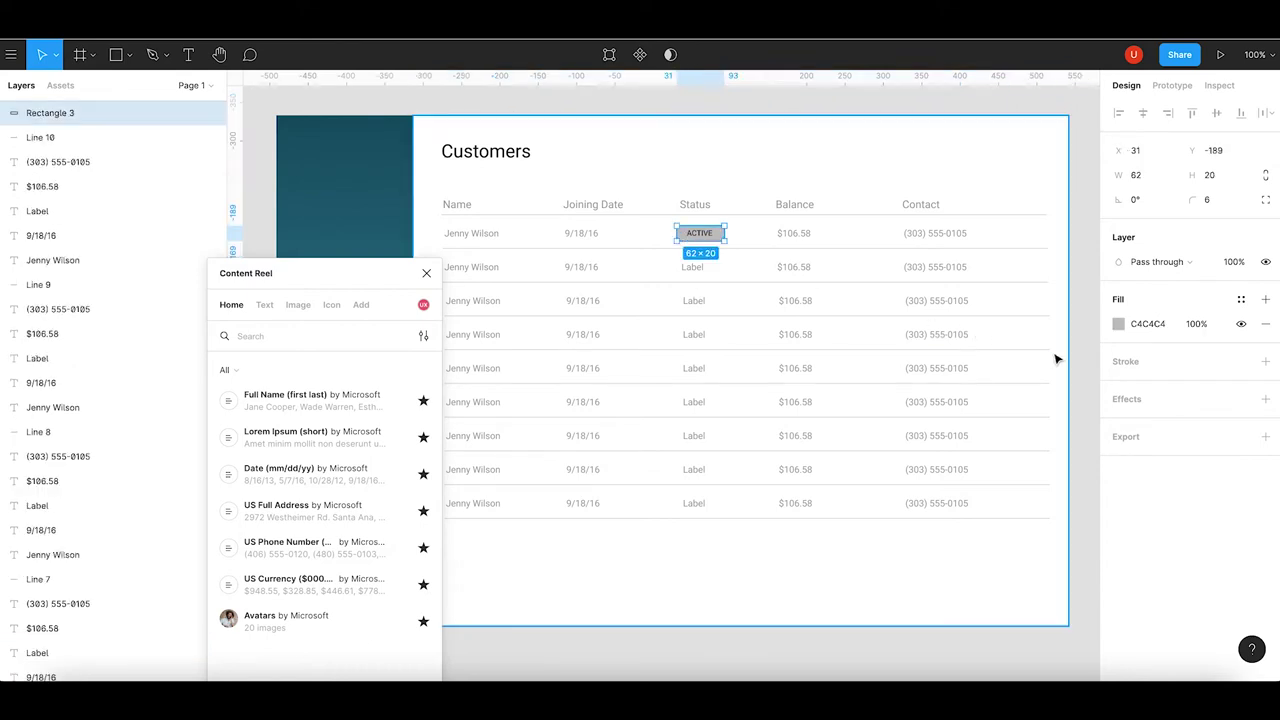
Fill the badge with the teal Active colour, reverting a trial white ffffff fill.
click(1119, 325)
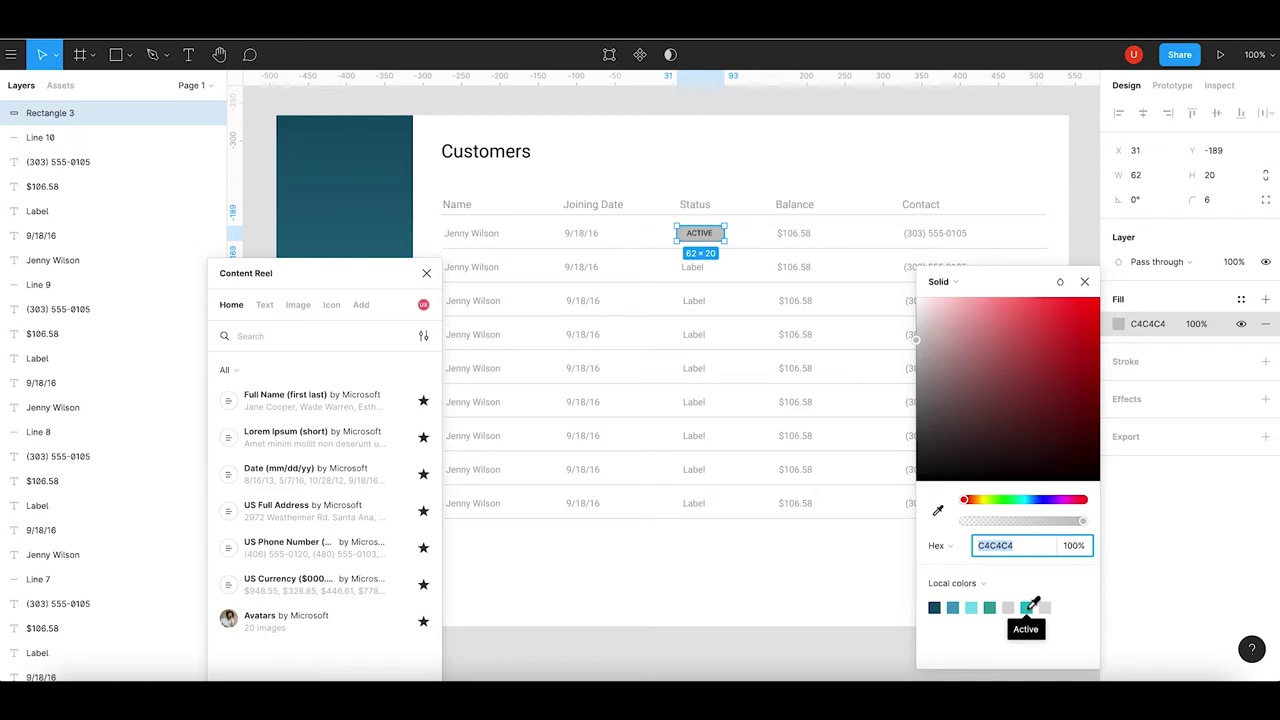
click(1027, 607)
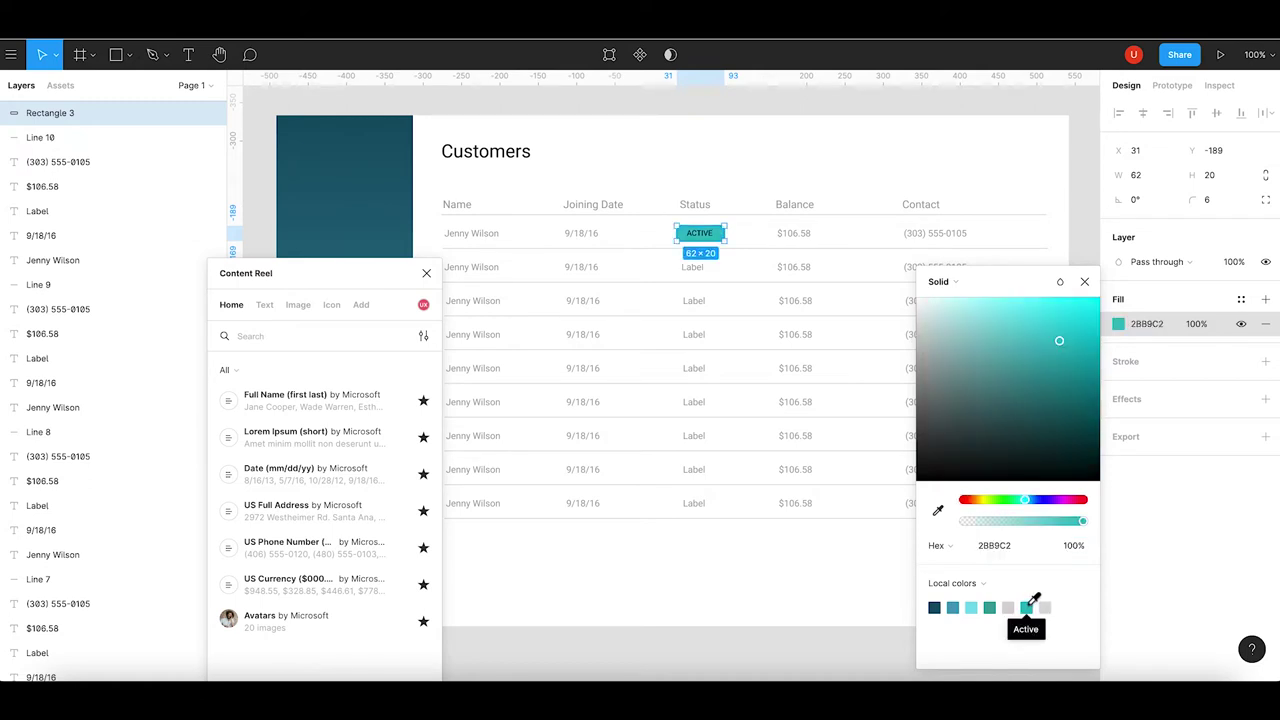
click(1119, 326)
click(1119, 324)
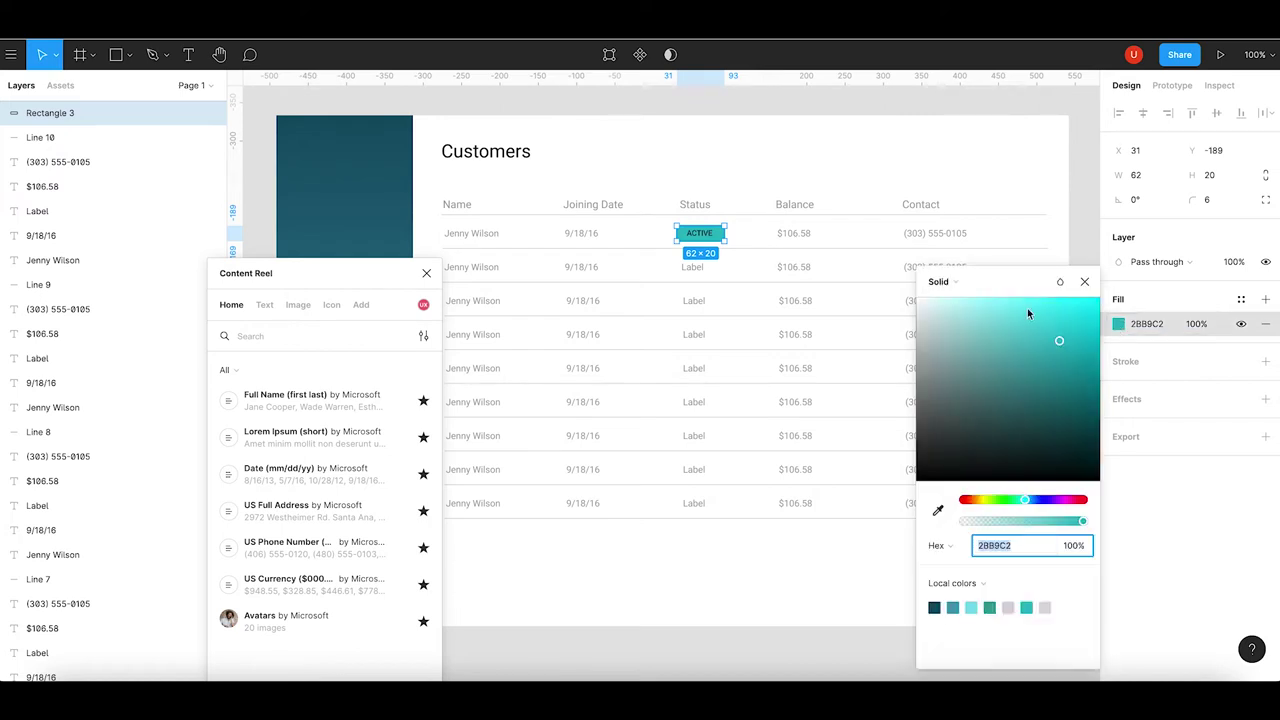
text(ffffff)
key(Return)
key(ctrl+z)
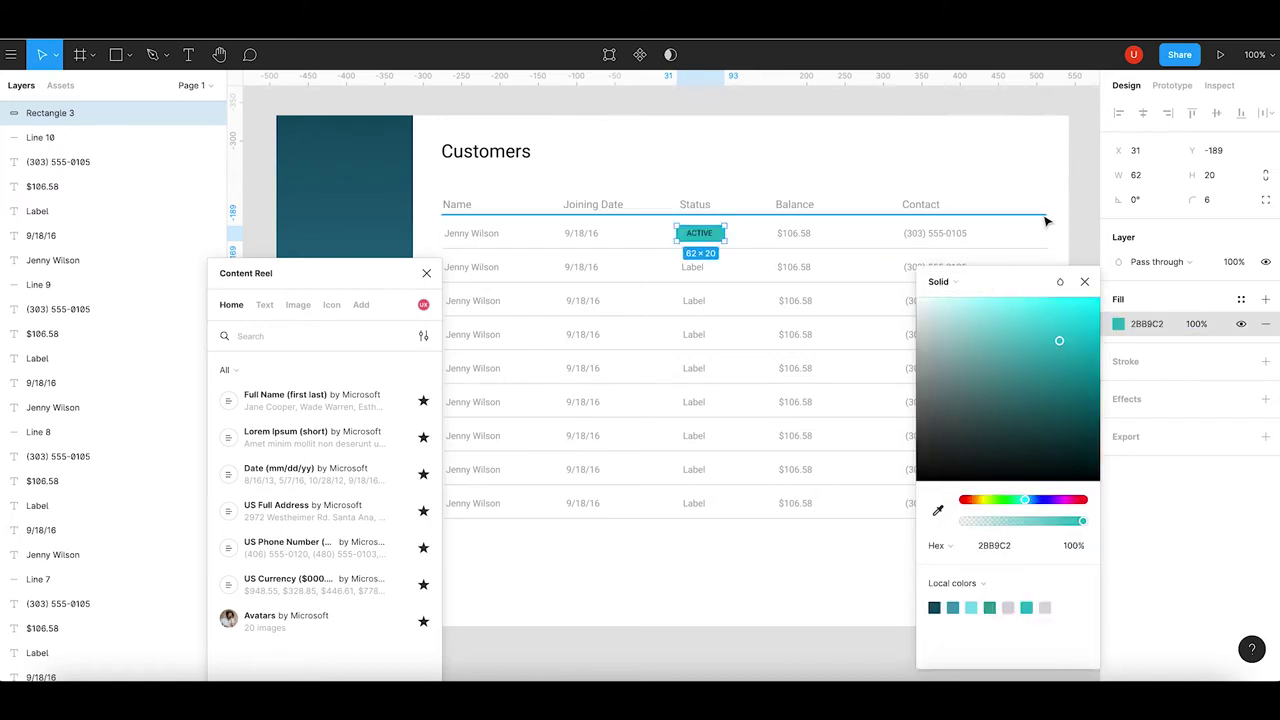
key(Escape)
Make the ACTIVE text bold and white, then nudge the badge up slightly.
click(710, 237)
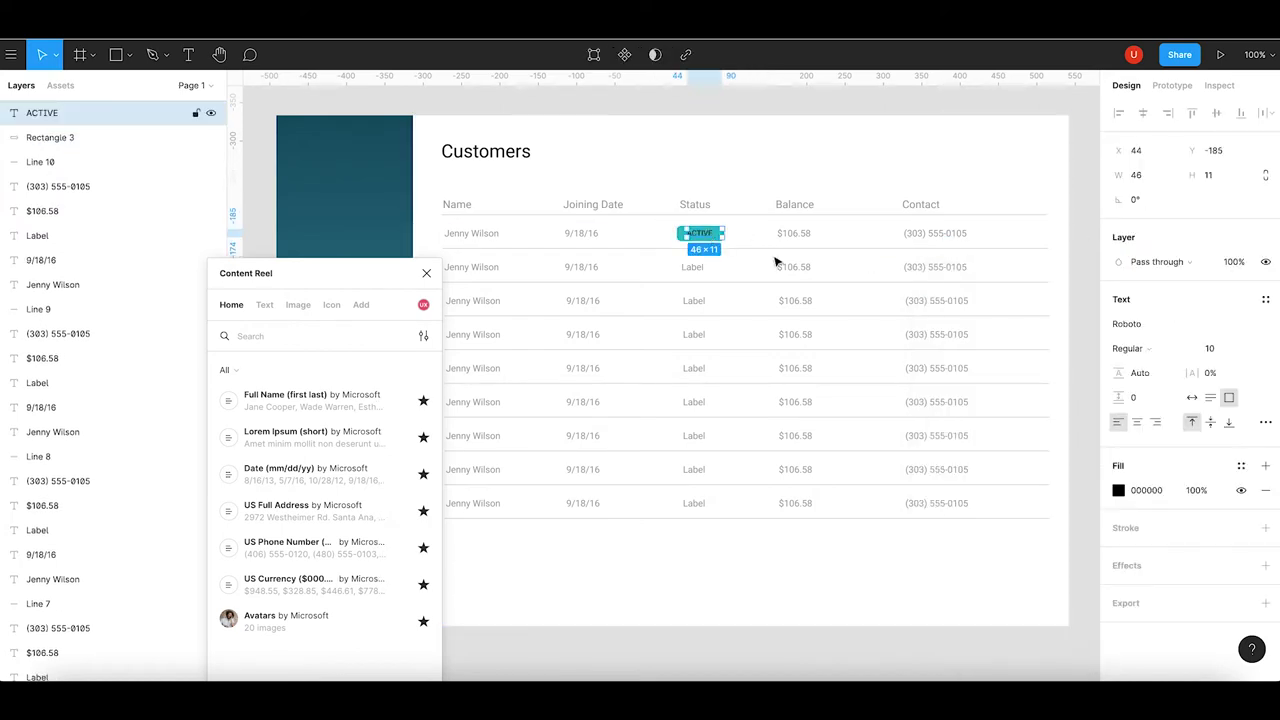
click(1150, 348)
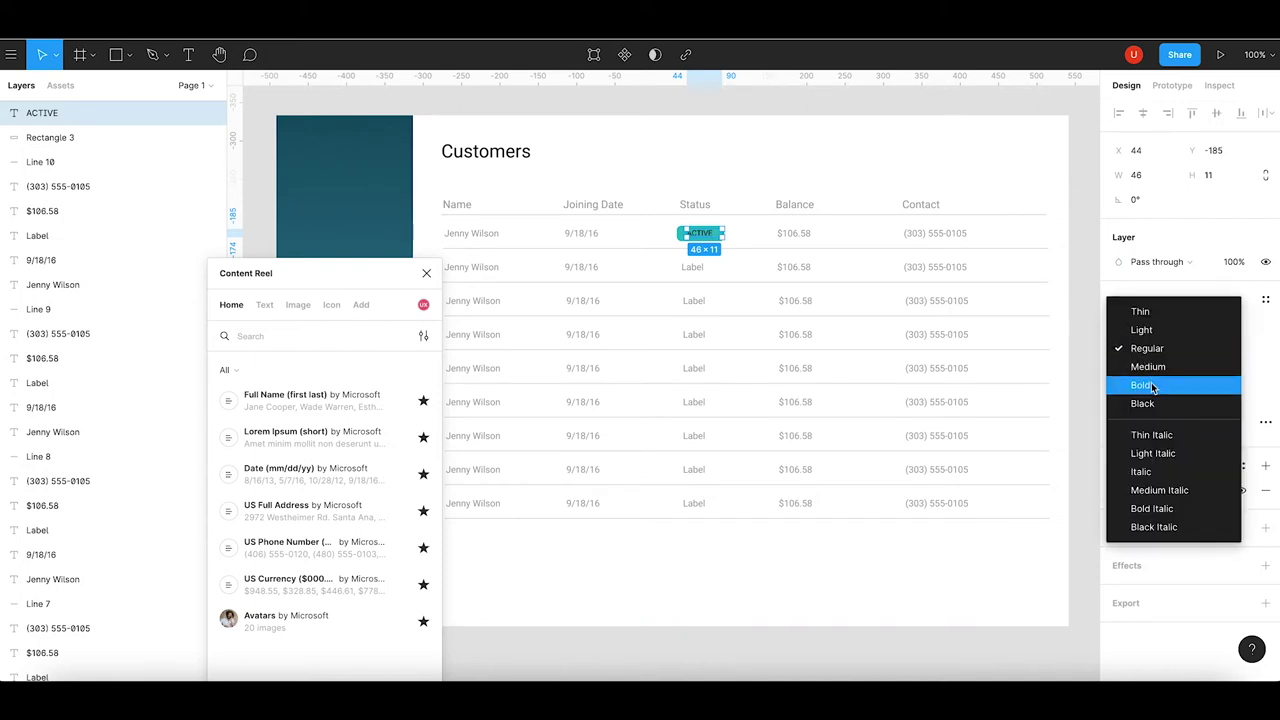
click(1150, 386)
click(1118, 490)
drag(986, 366, 946, 214)
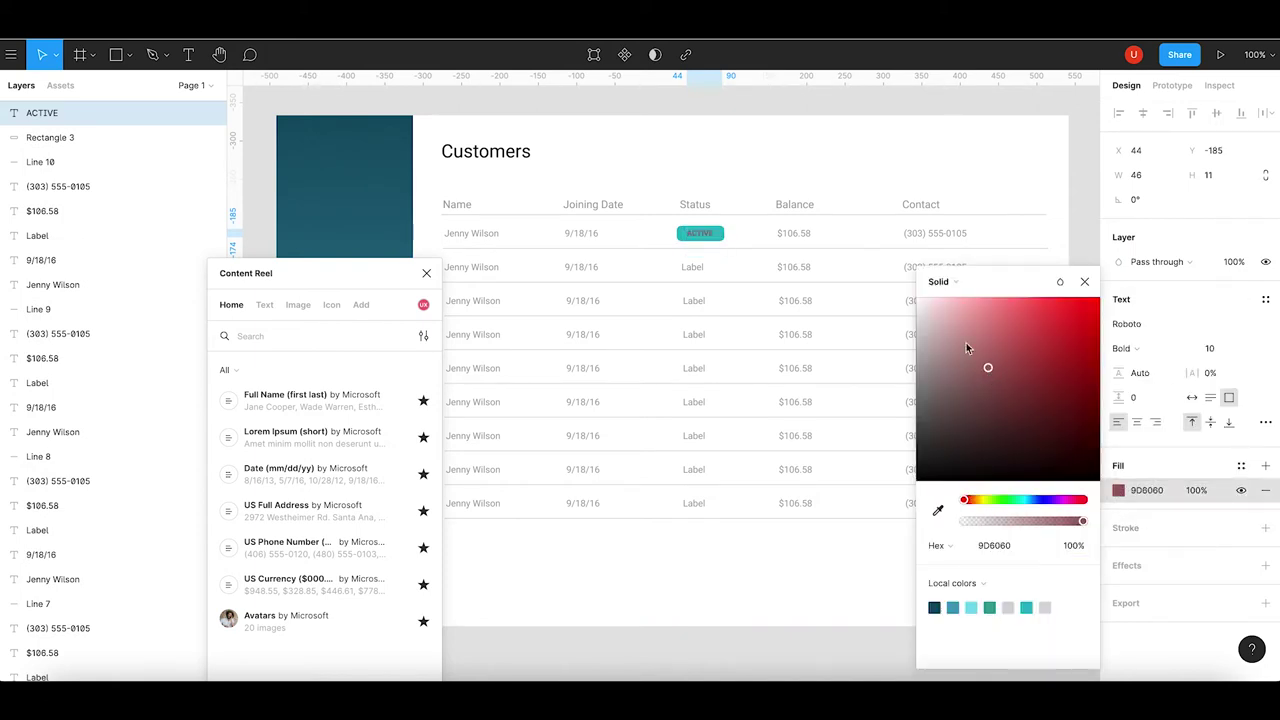
click(1090, 216)
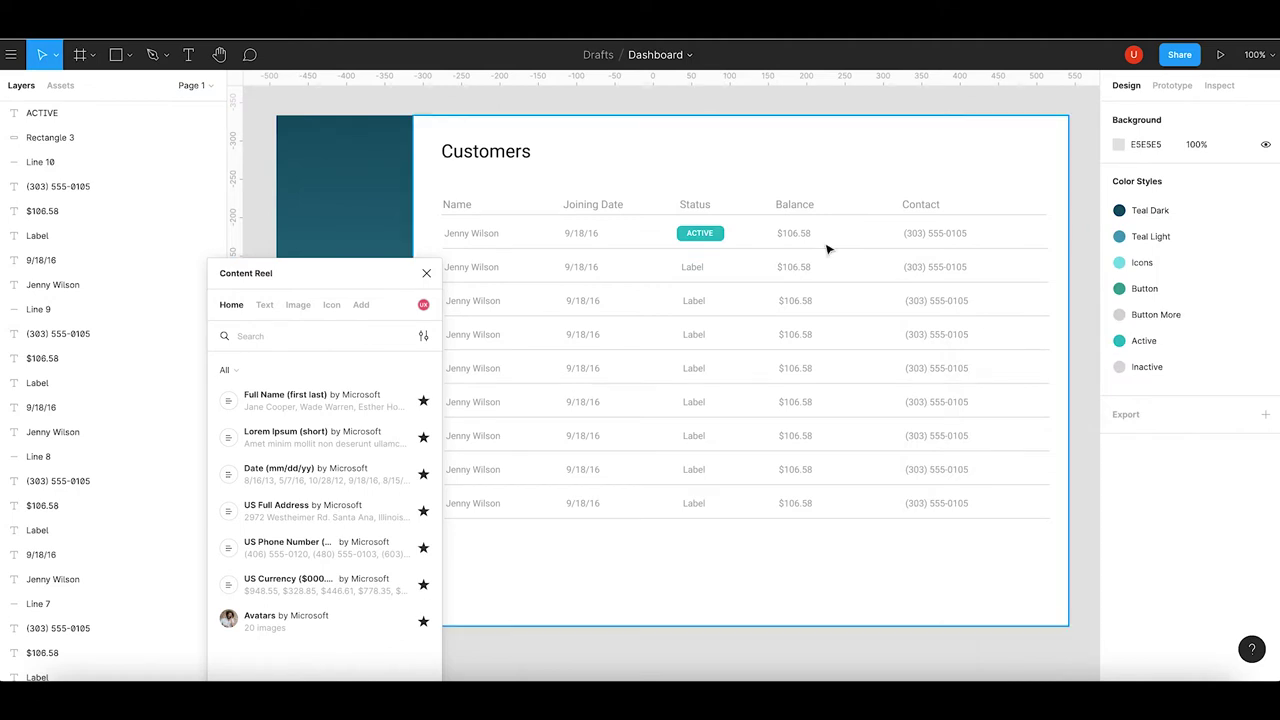
click(710, 240)
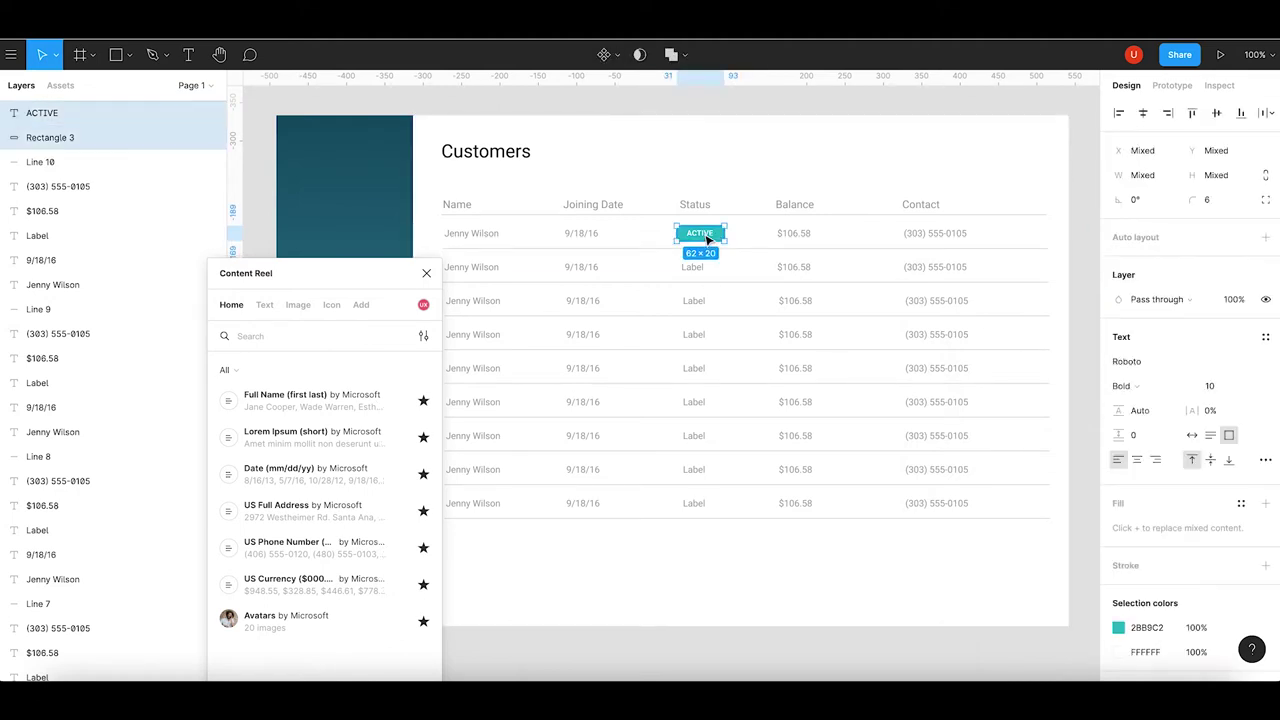
key(Up)
key(Up)
Delete the Label placeholders from Status rows 2 through 9.
click(693, 267)
key(Delete)
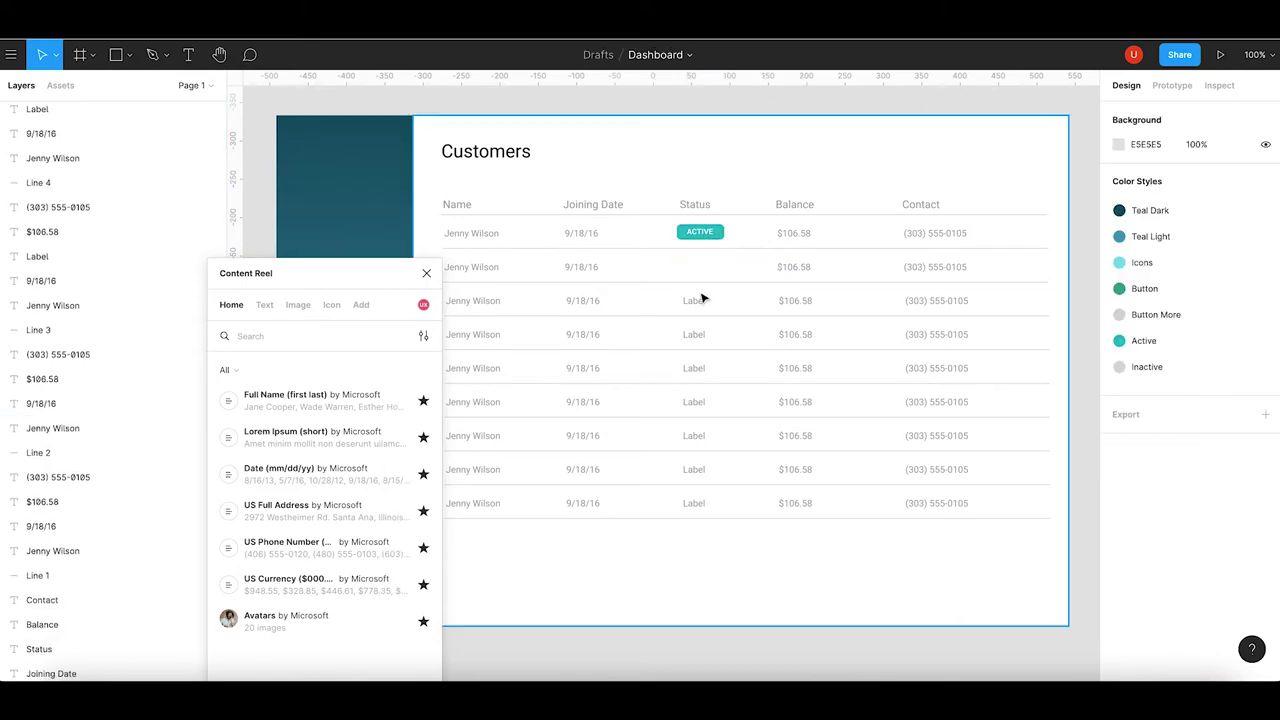
click(702, 300)
key(Delete)
click(698, 336)
key(Delete)
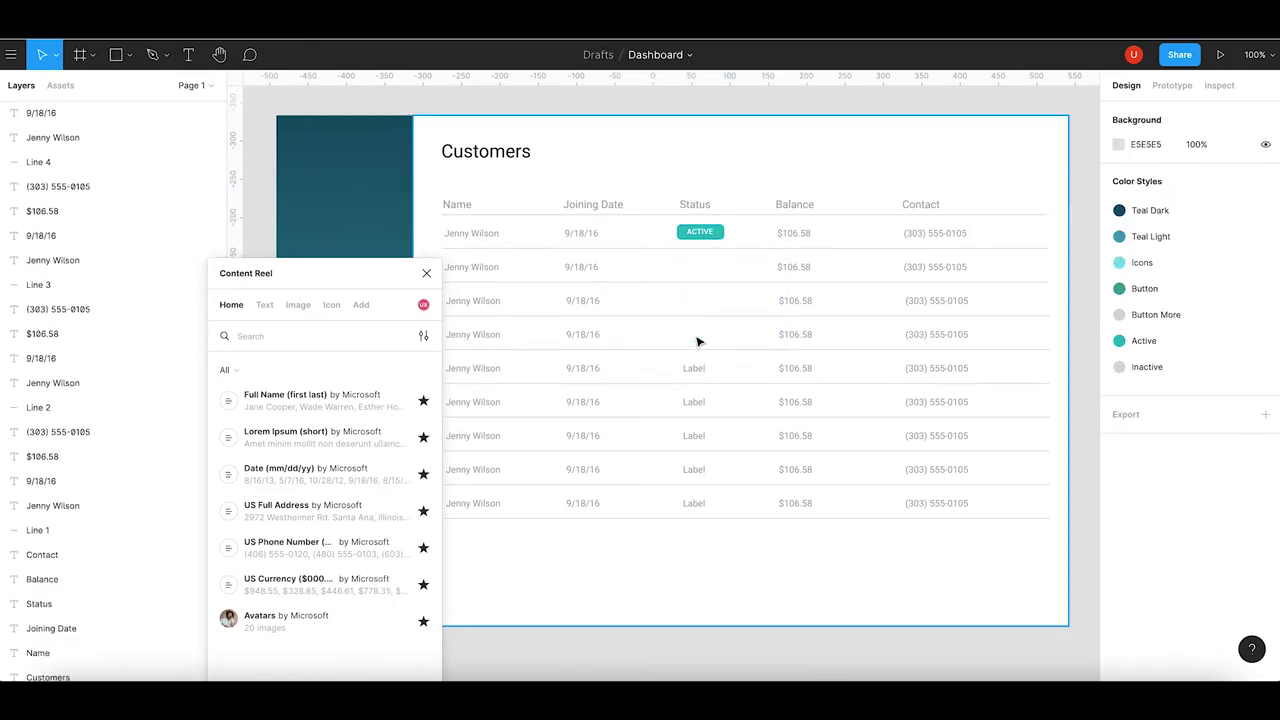
click(692, 370)
key(Delete)
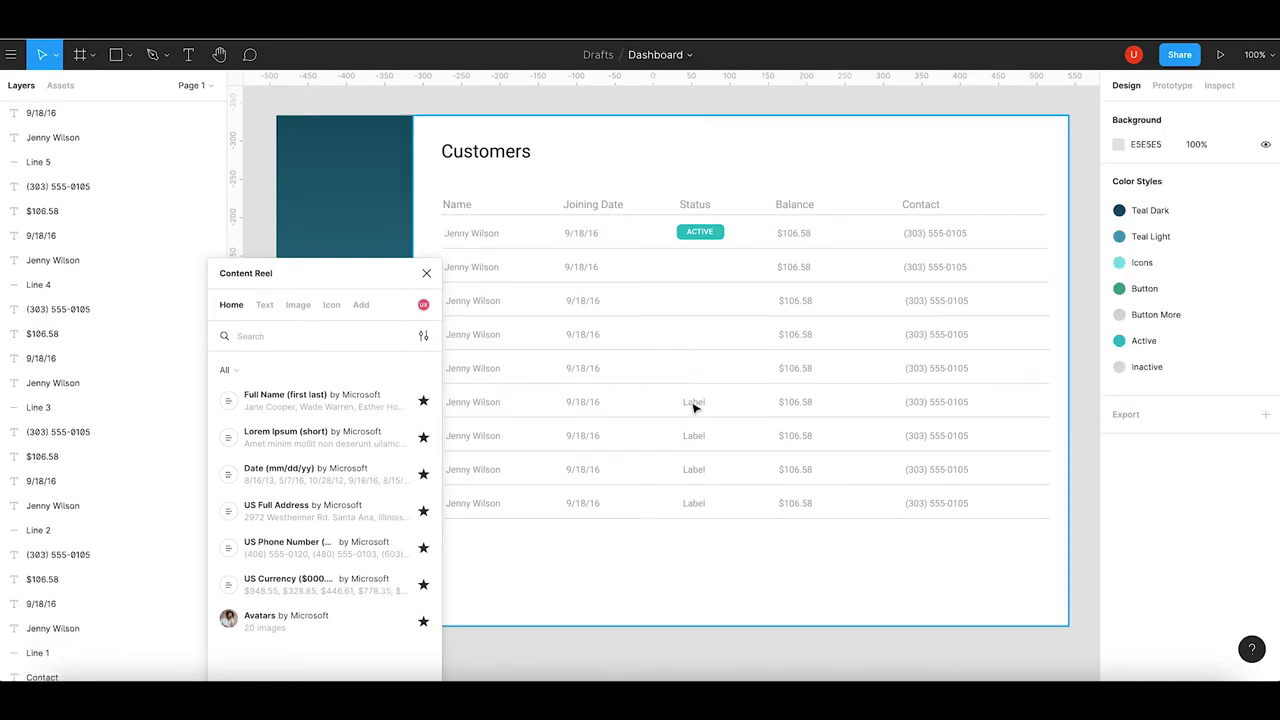
click(693, 403)
key(Delete)
click(695, 437)
key(Delete)
click(693, 472)
key(Delete)
click(694, 503)
key(Delete)
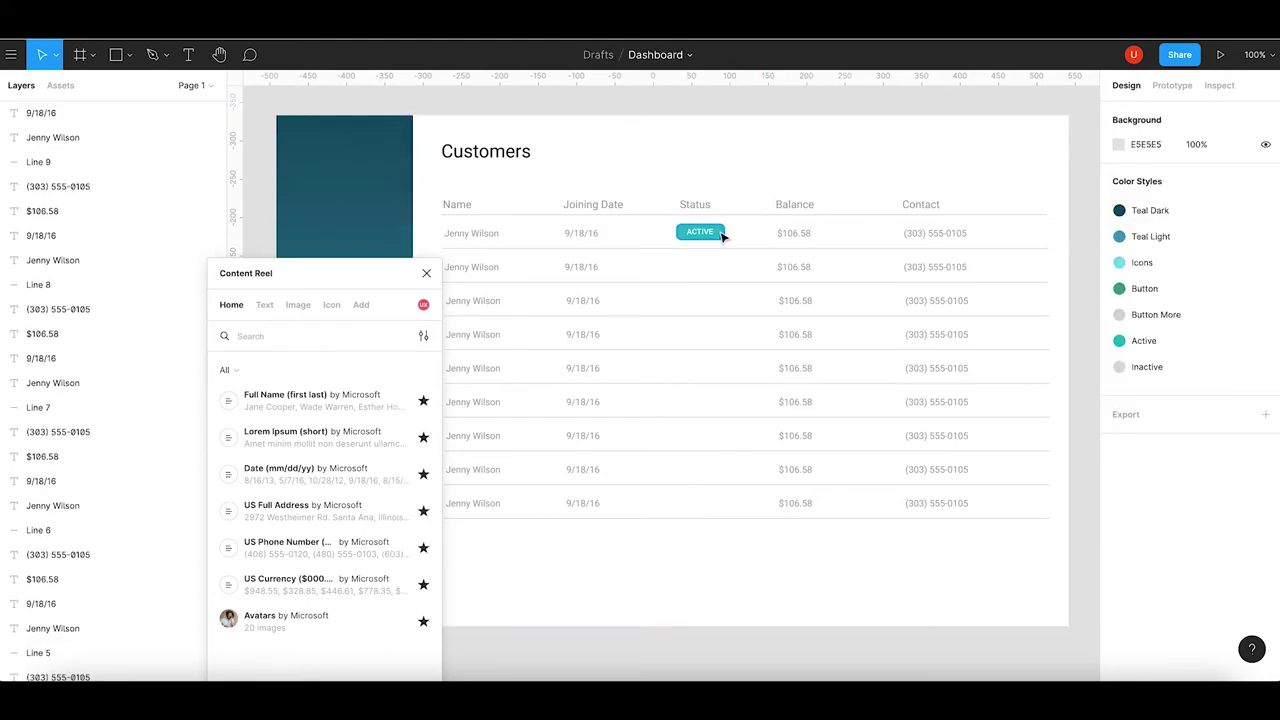
Paste a copy of the ACTIVE badge into the fourth row's Status cell.
key(ctrl+v)
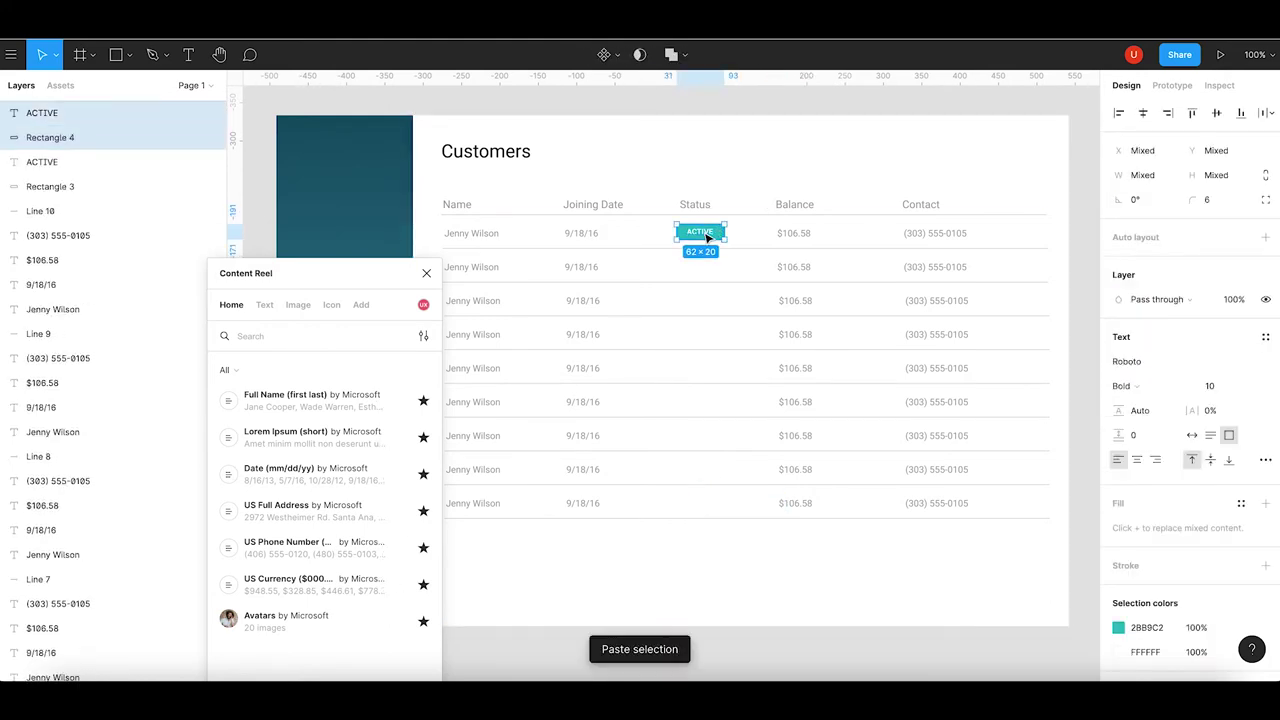
drag(719, 234, 719, 372)
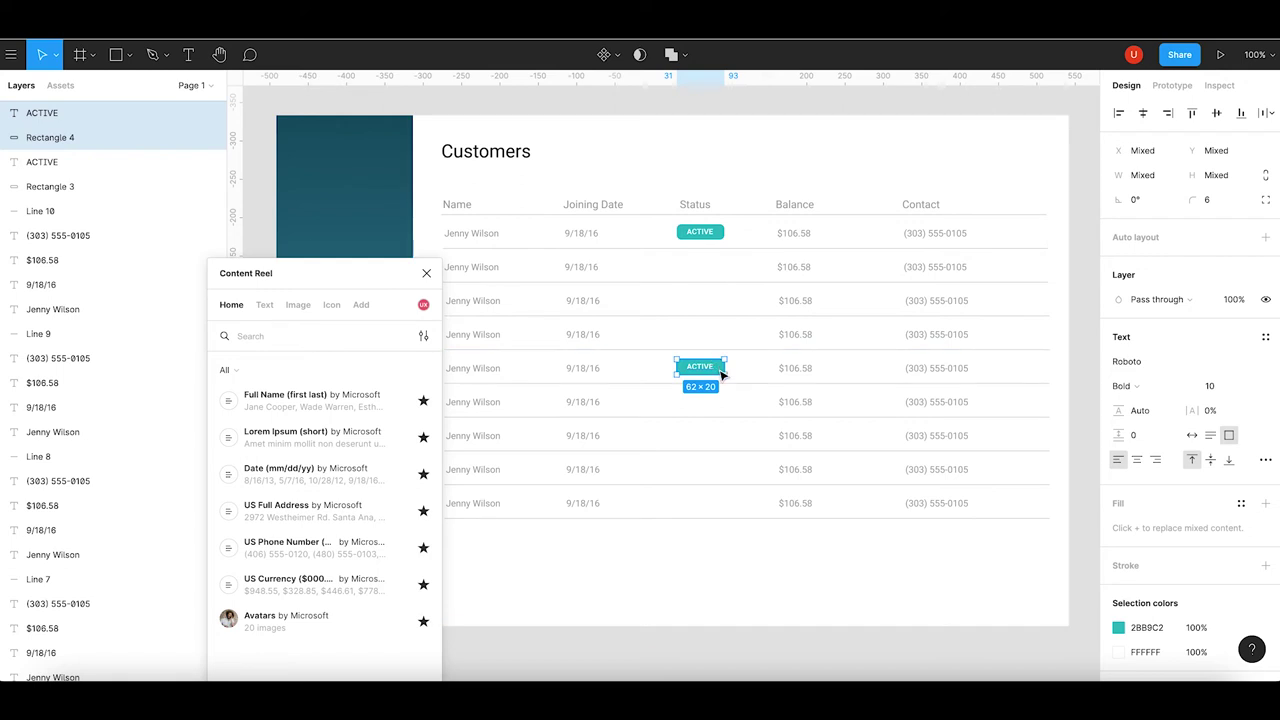
key(ctrl+z)
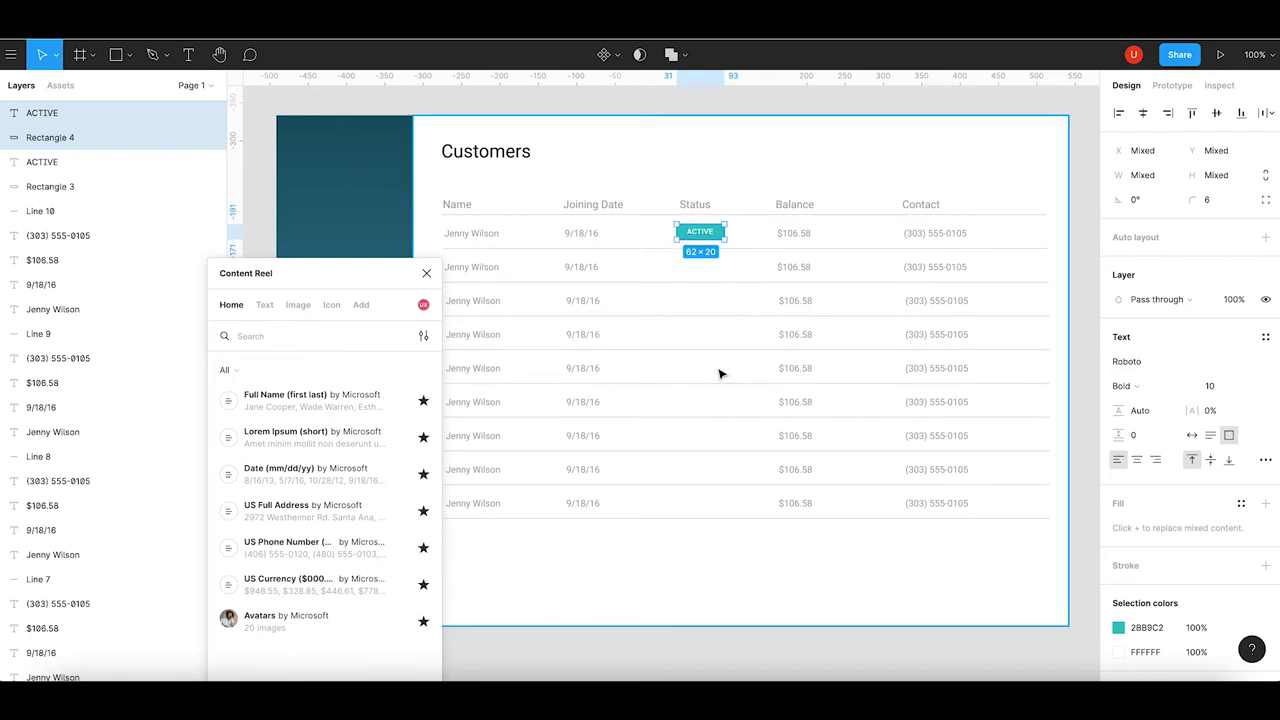
key(ctrl+z)
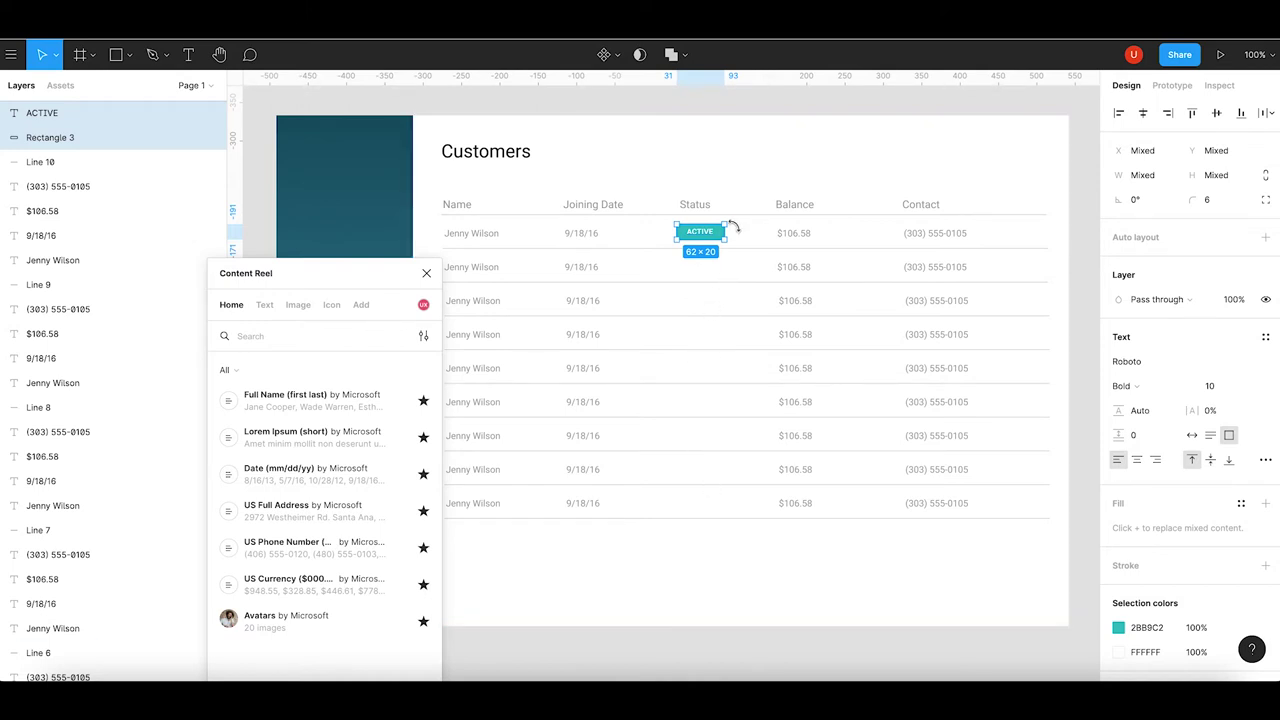
key(ctrl+v)
drag(721, 236, 720, 336)
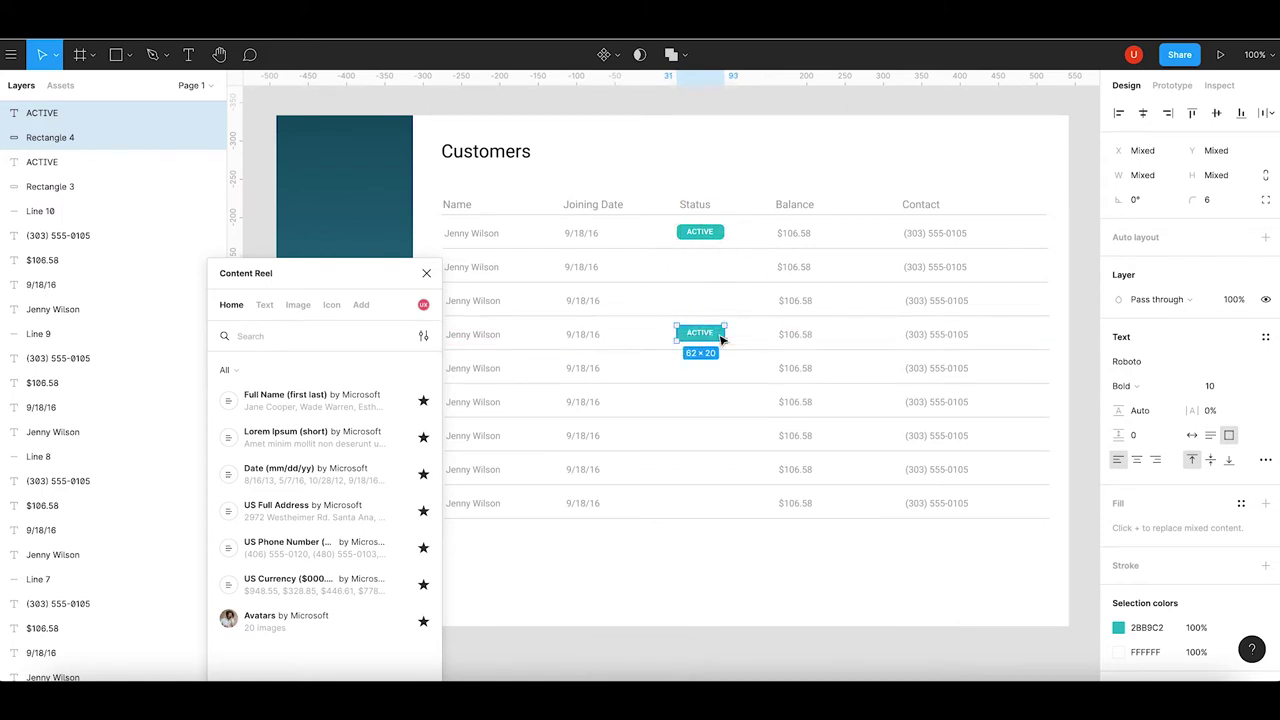
click(741, 326)
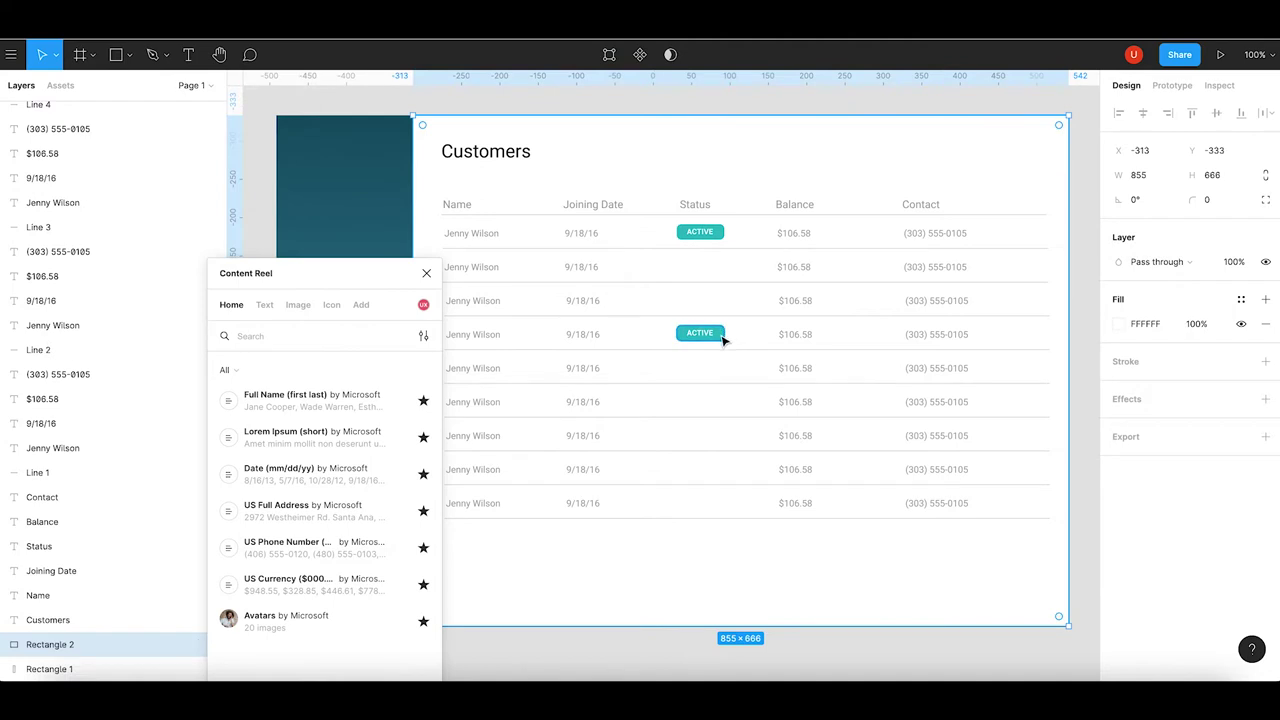
Give the row 4 badge the Inactive grey fill and near-black text.
click(723, 337)
click(1120, 328)
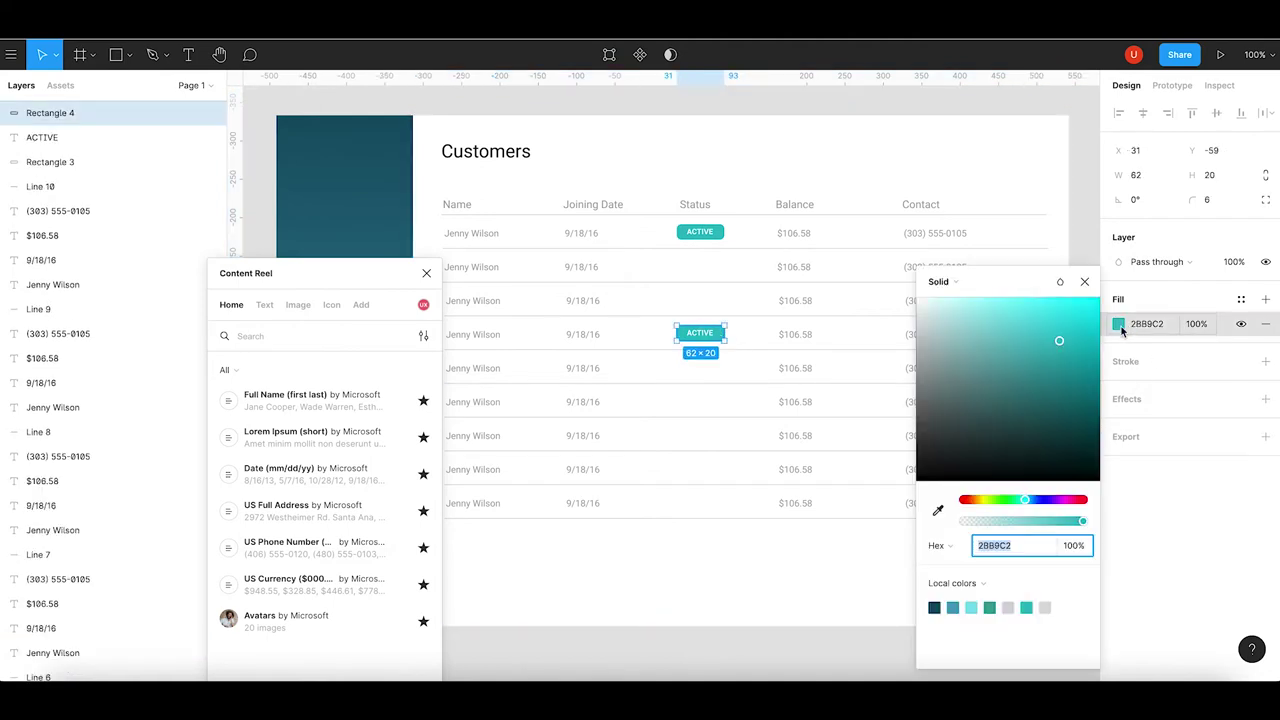
click(1045, 607)
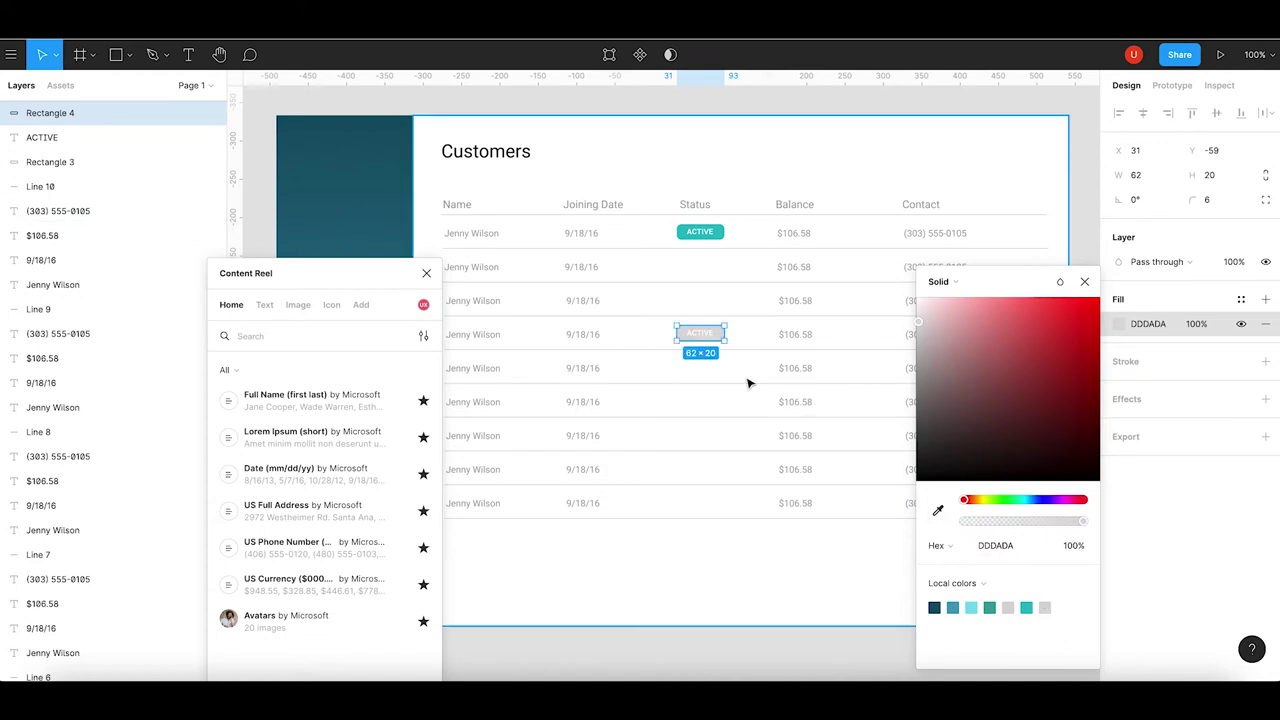
click(714, 334)
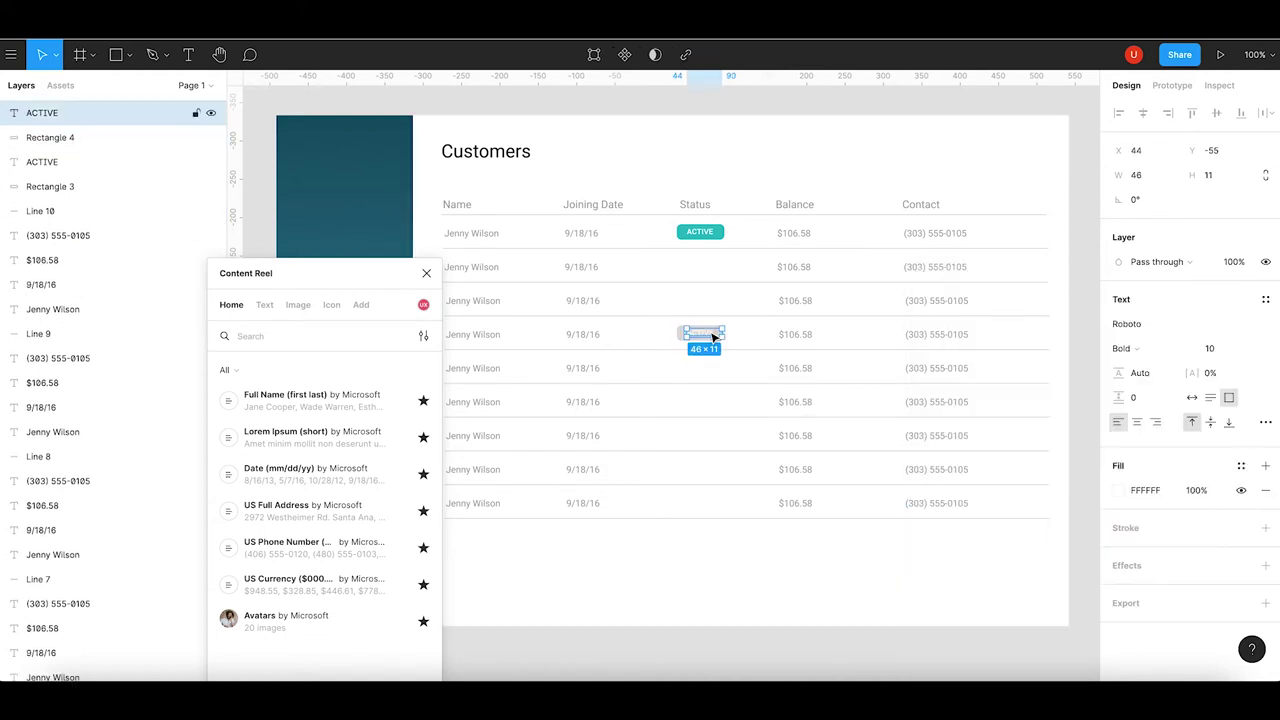
click(1126, 491)
drag(928, 382, 916, 433)
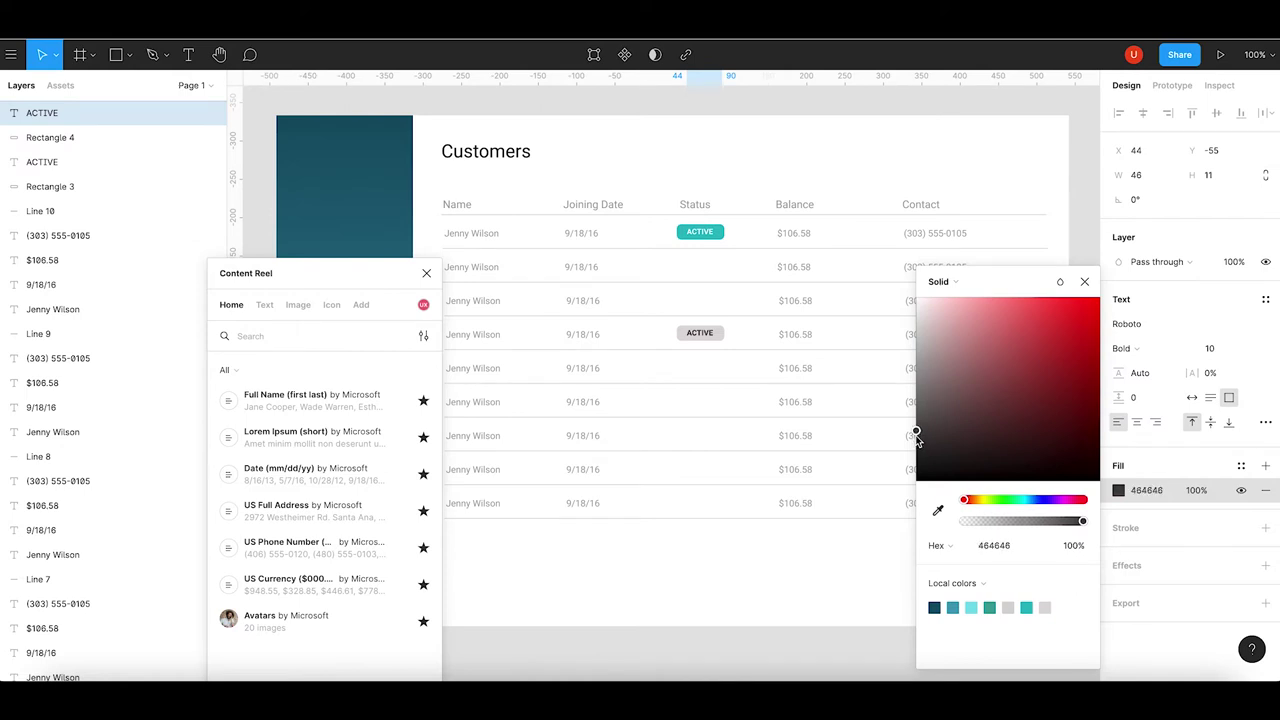
Change the row 4 badge wording to INACTIVE and re-centre it.
double_click(702, 333)
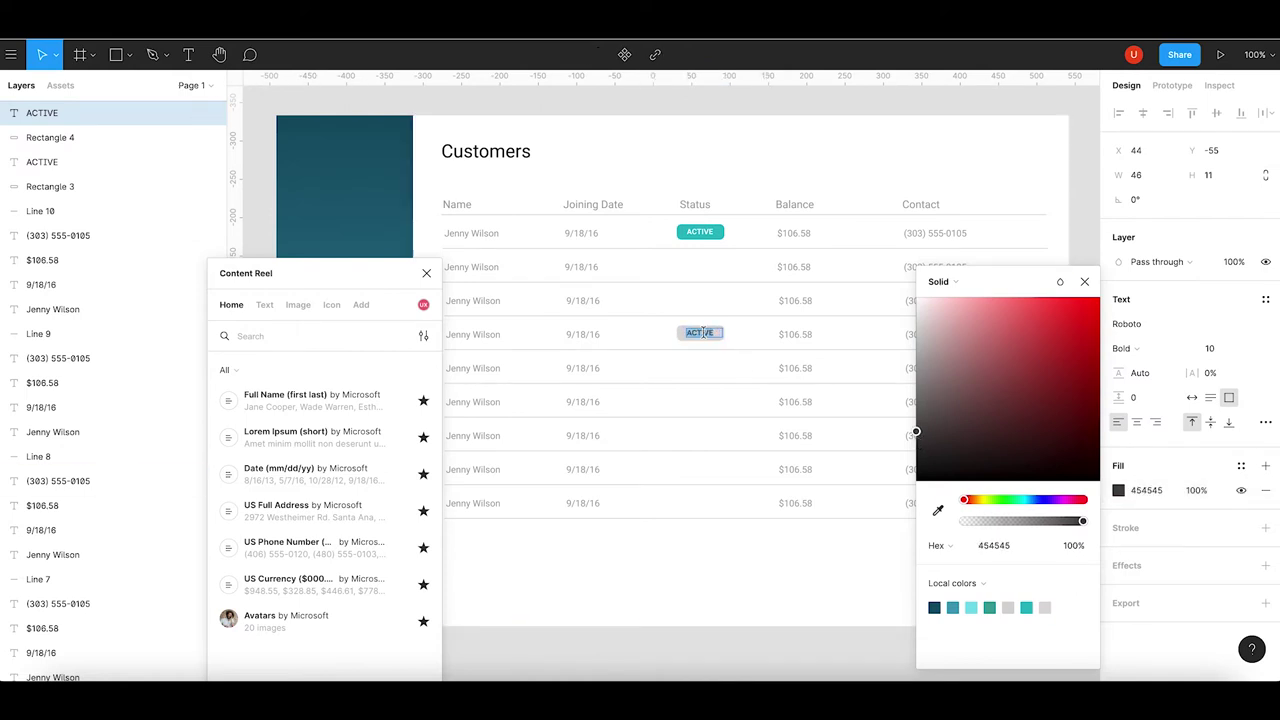
text(INACTIVE)
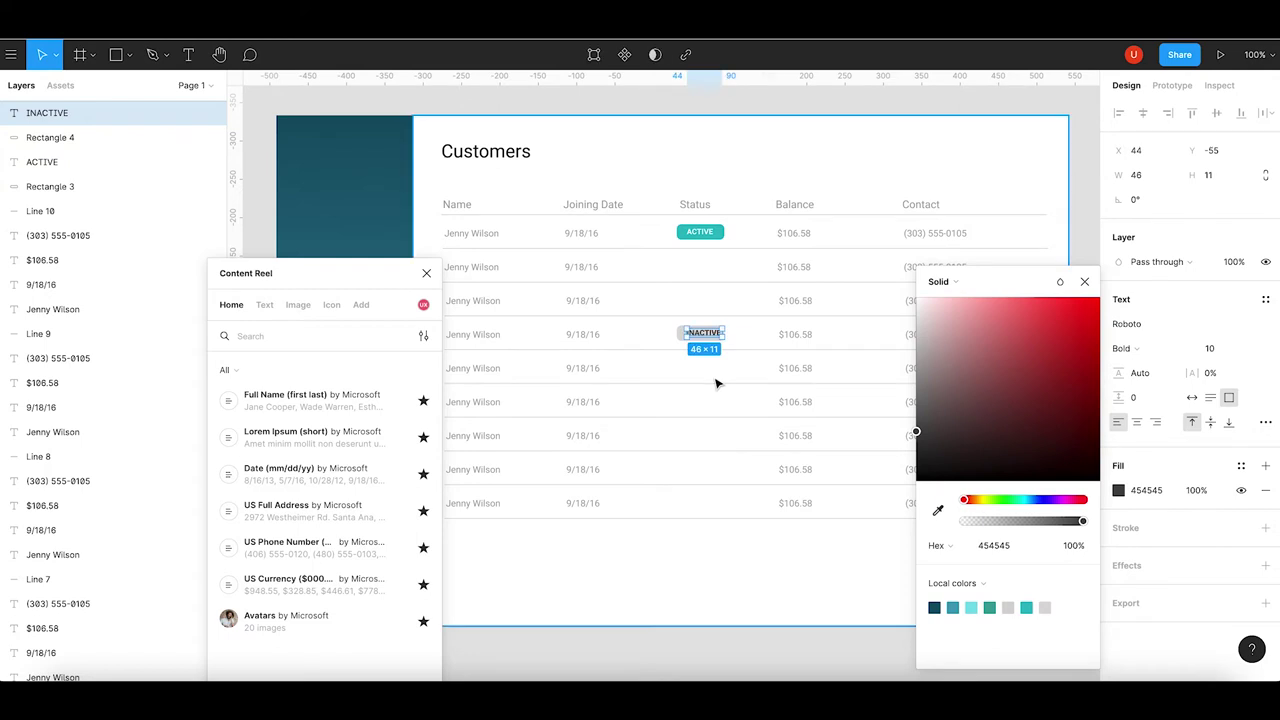
click(770, 324)
drag(710, 336, 710, 337)
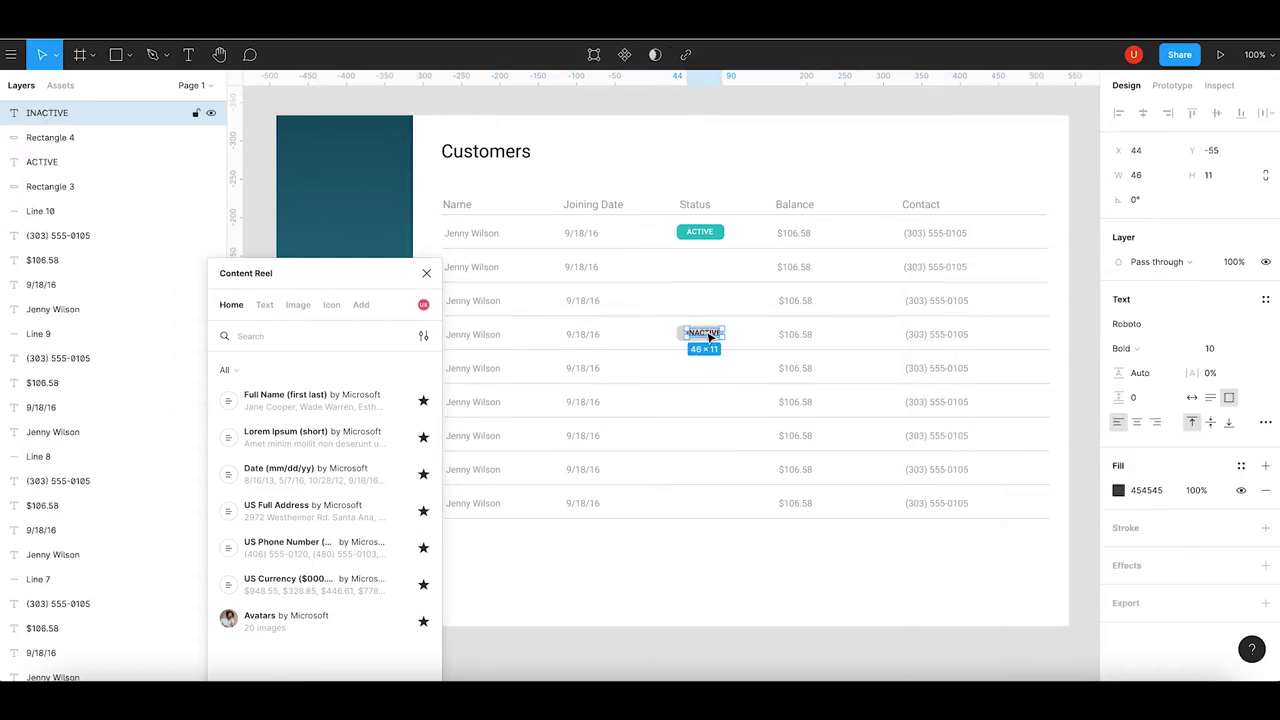
click(746, 368)
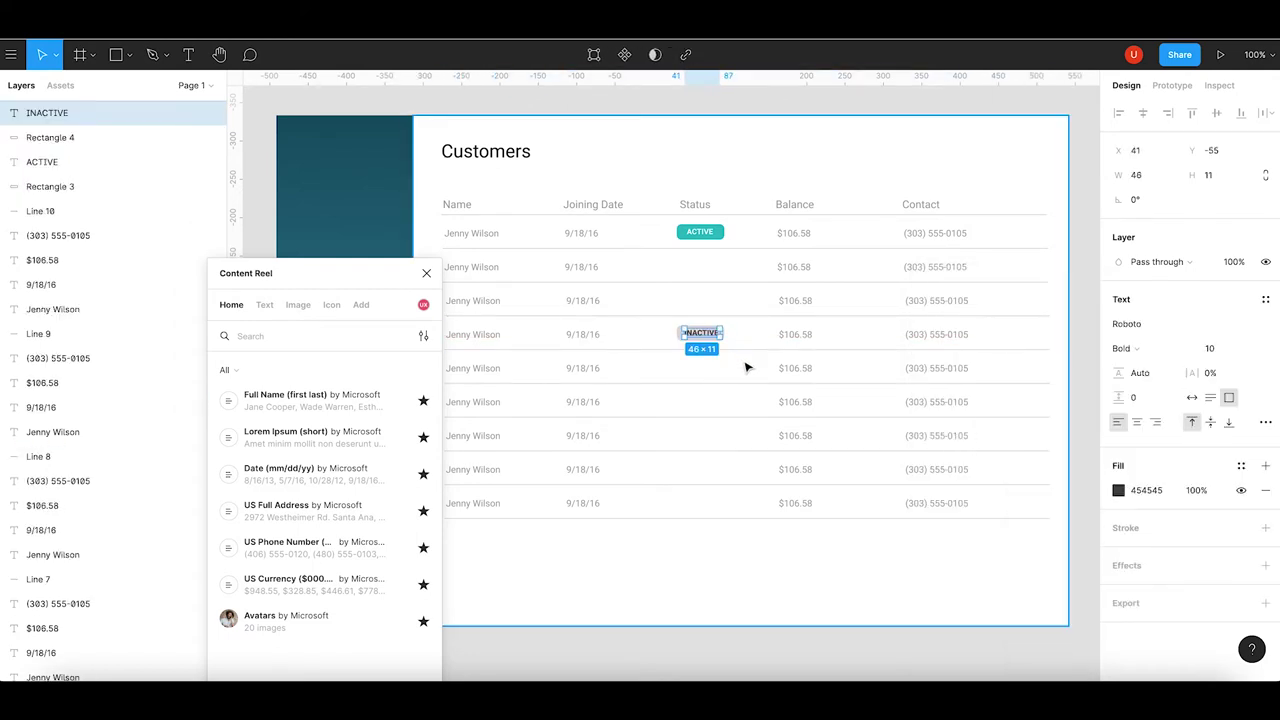
Paste copies of the row 1 ACTIVE badge down into rows 2 and 3 of the Status column.
click(724, 234)
shift+click(711, 236)
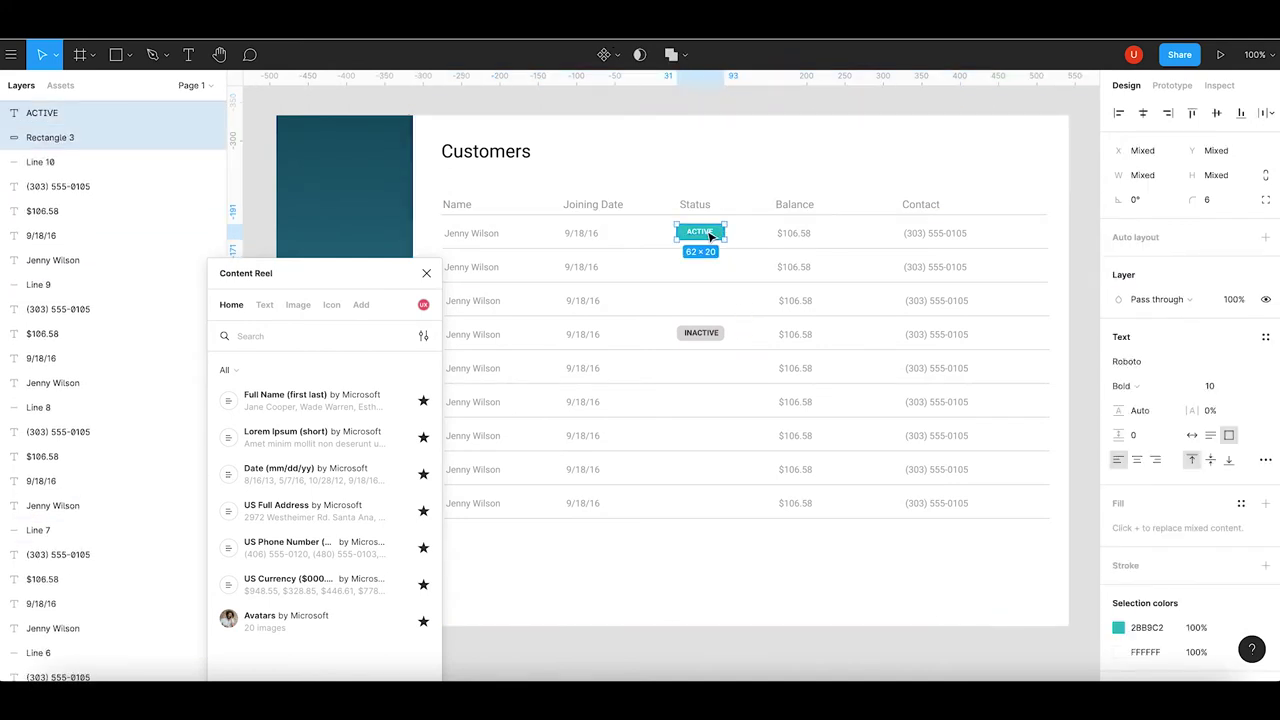
key(ctrl+v)
drag(711, 236, 718, 268)
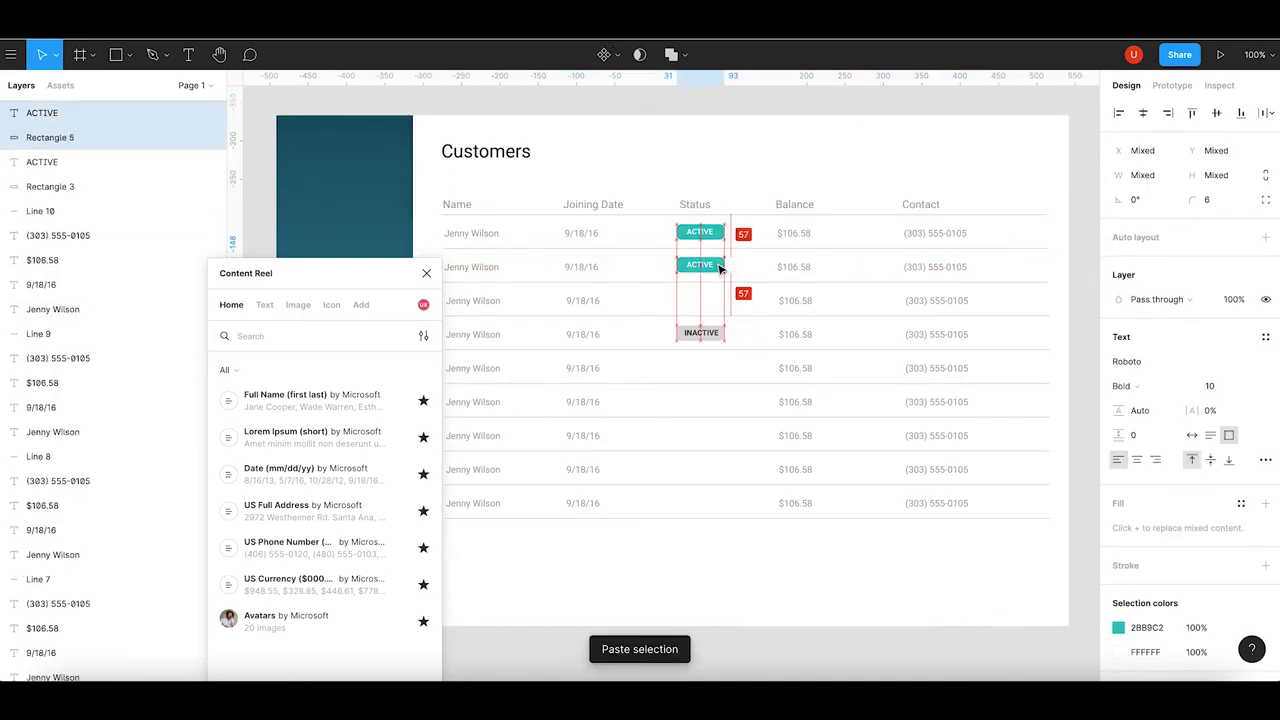
key(ctrl+v)
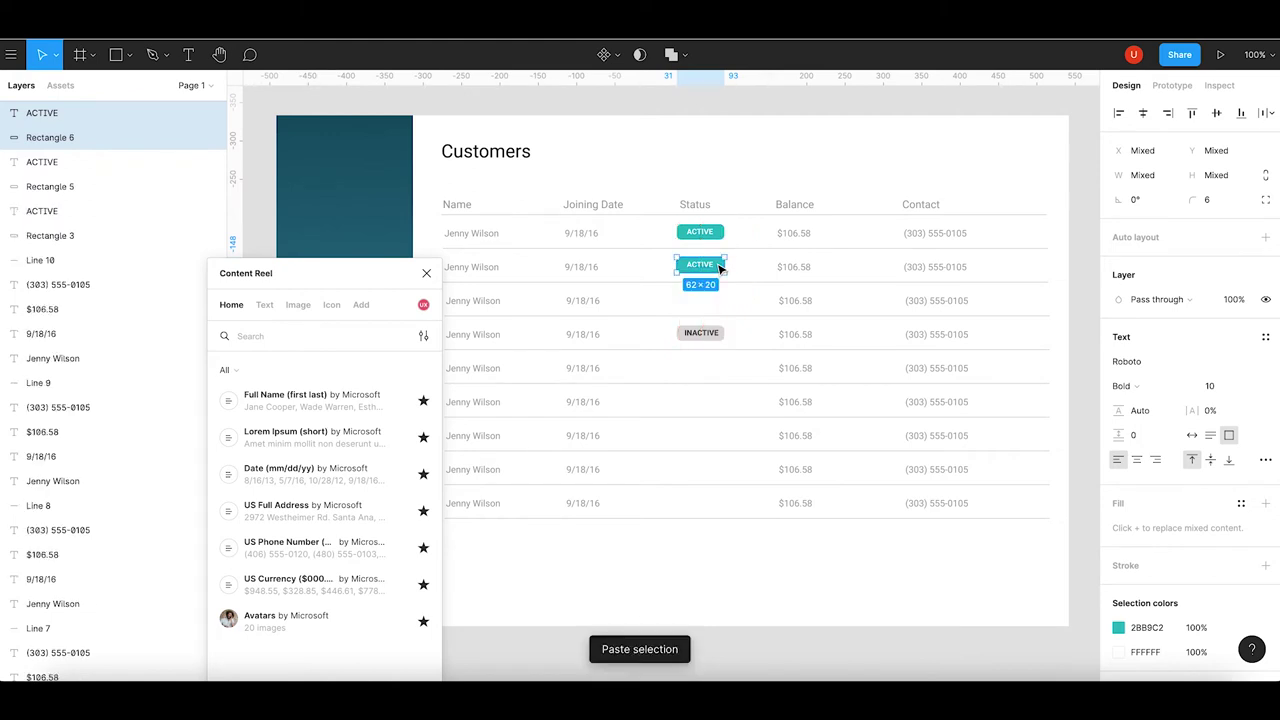
key(ctrl+v)
drag(720, 270, 716, 470)
key(ctrl+v)
key(ctrl+v)
key(ctrl+v)
click(711, 334)
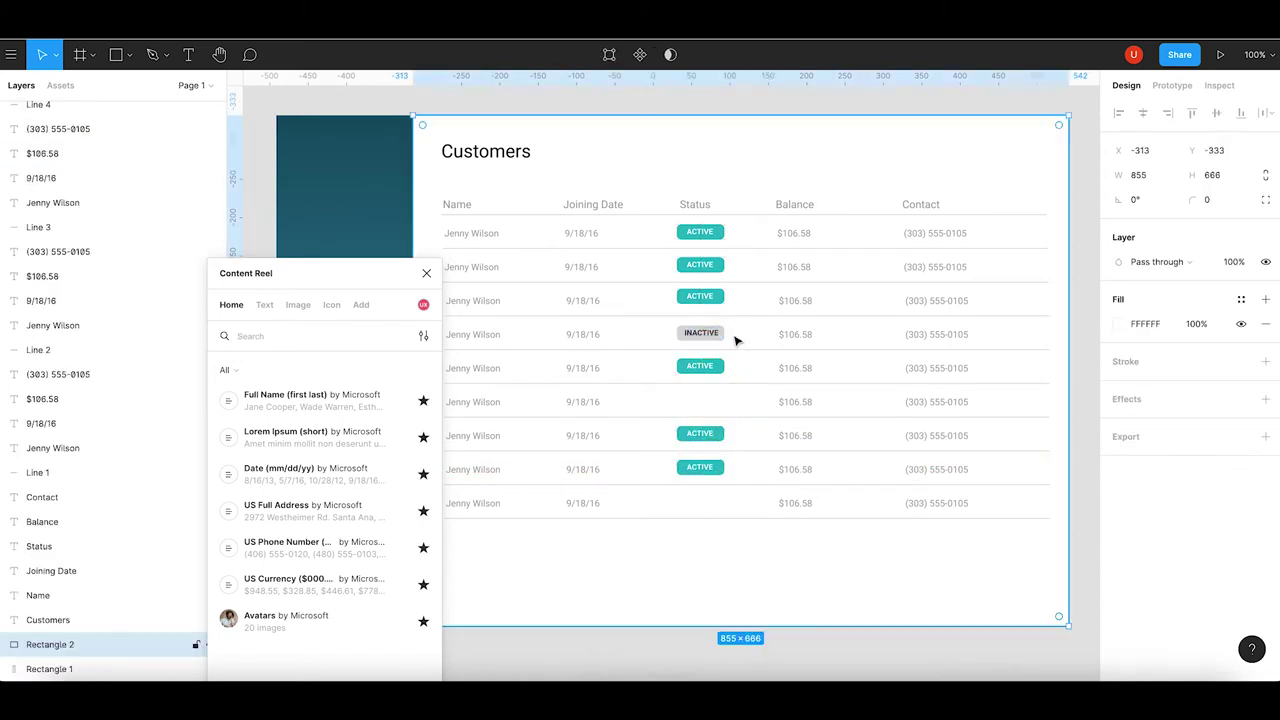
Copy the row 4 INACTIVE badge into rows 6 and 9 of the Status column.
click(701, 334)
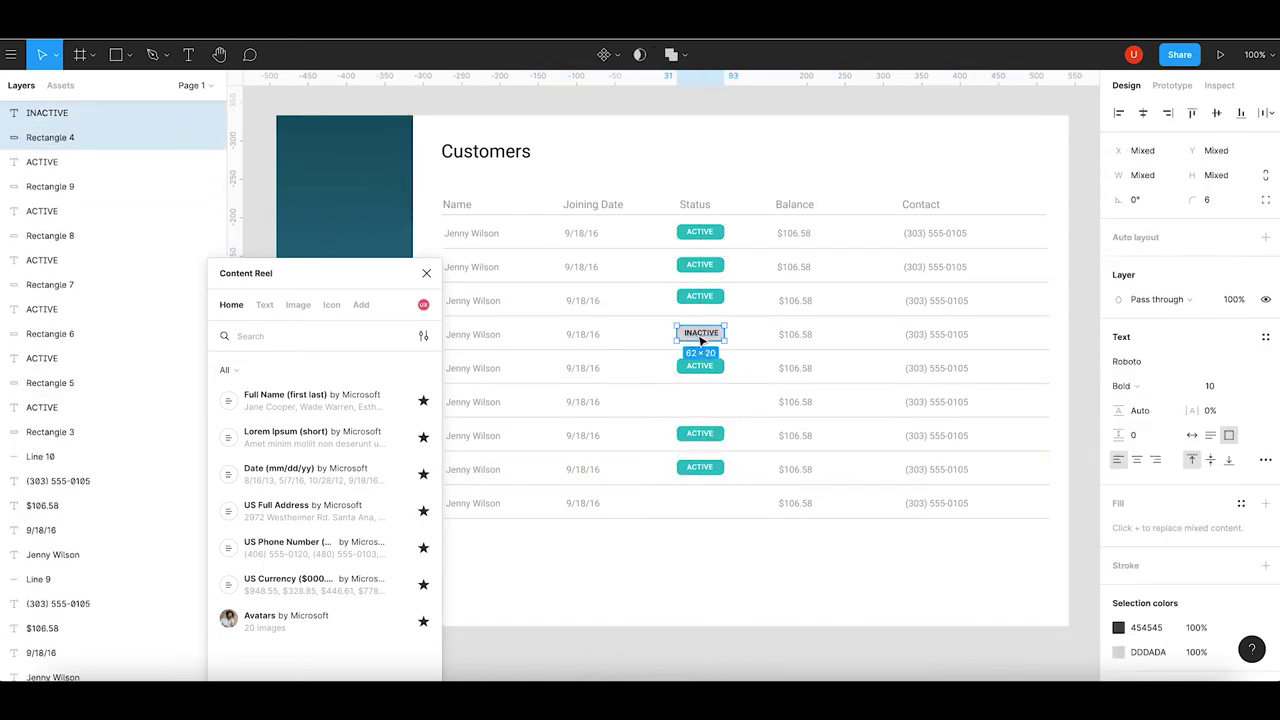
key(ctrl+v)
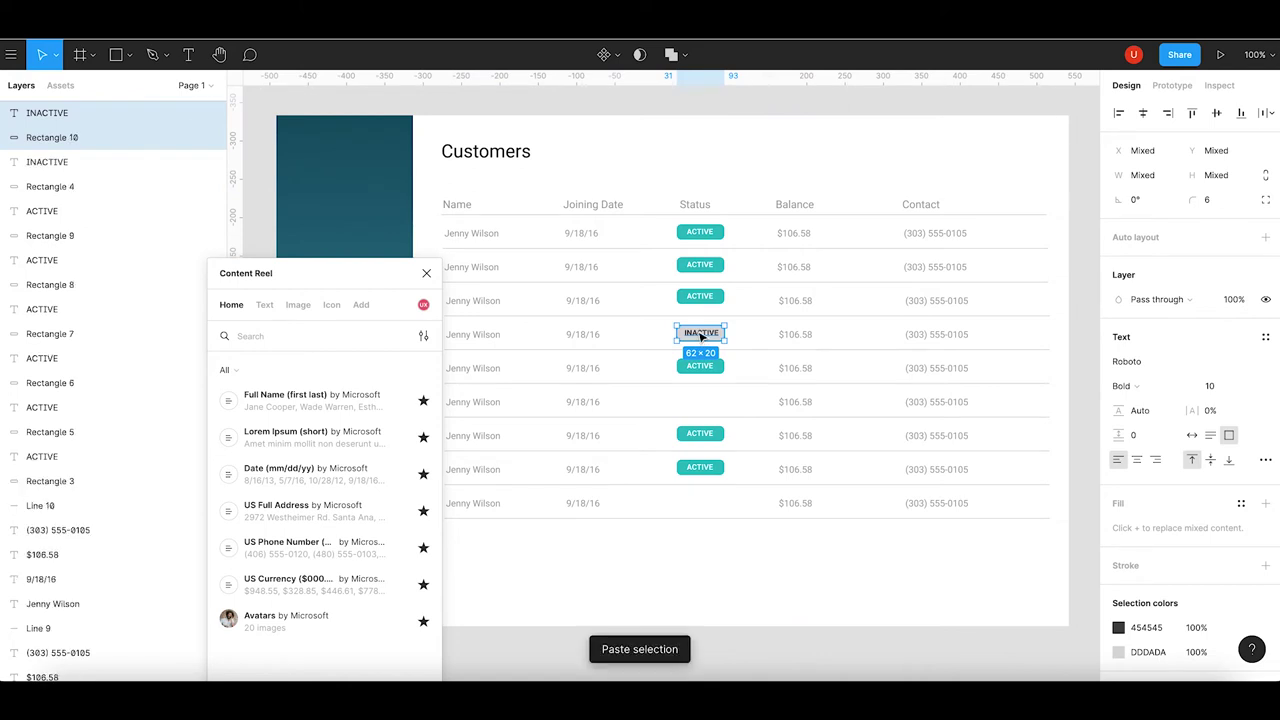
drag(712, 337, 713, 400)
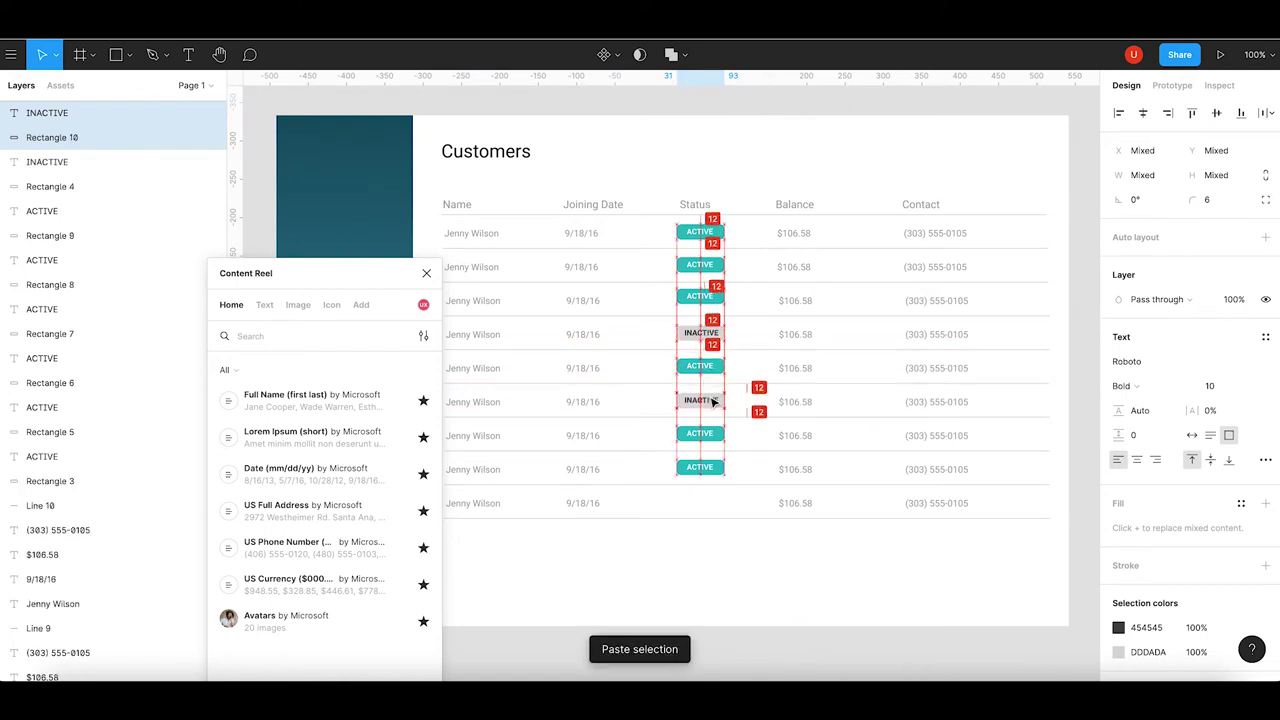
key(ctrl+v)
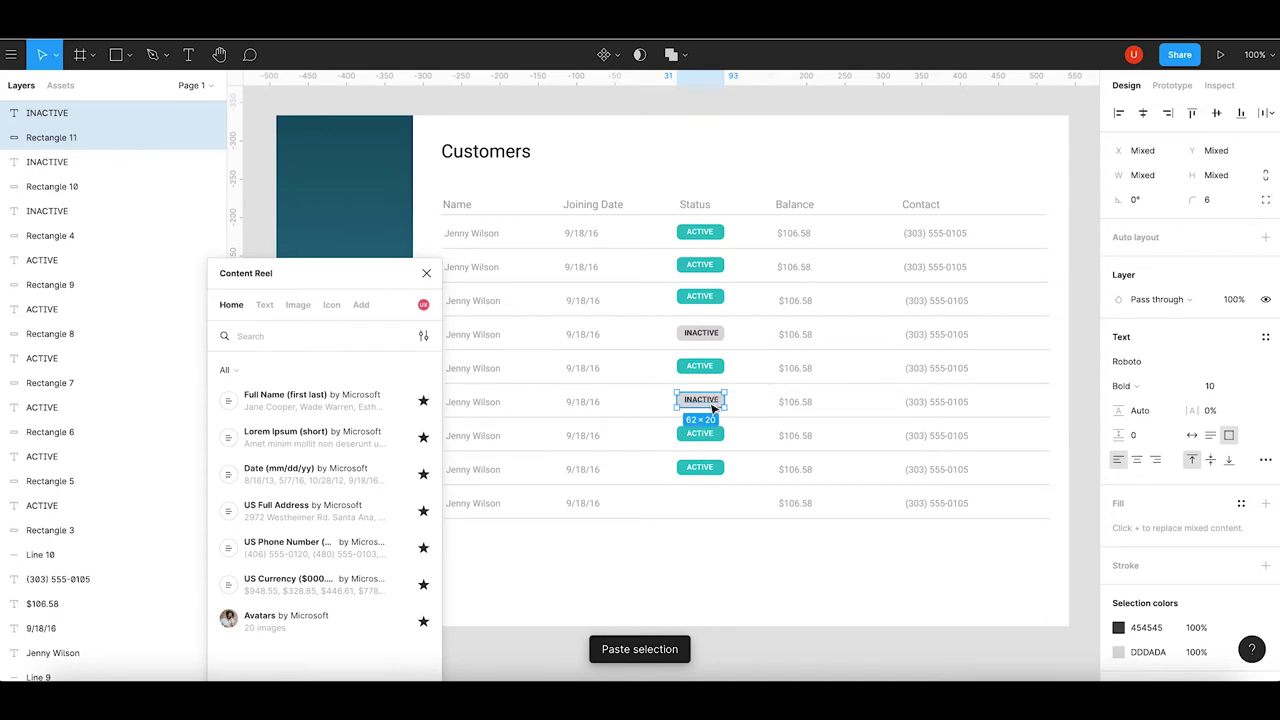
drag(713, 400, 714, 500)
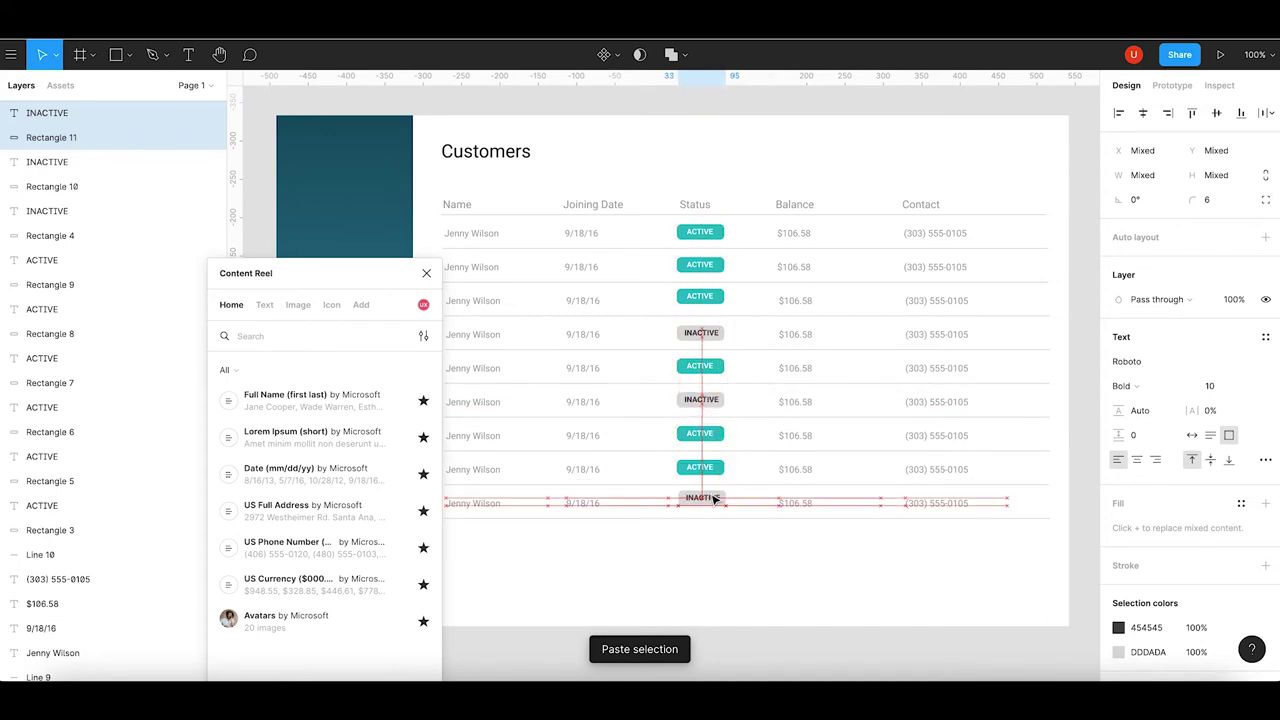
drag(714, 497, 715, 501)
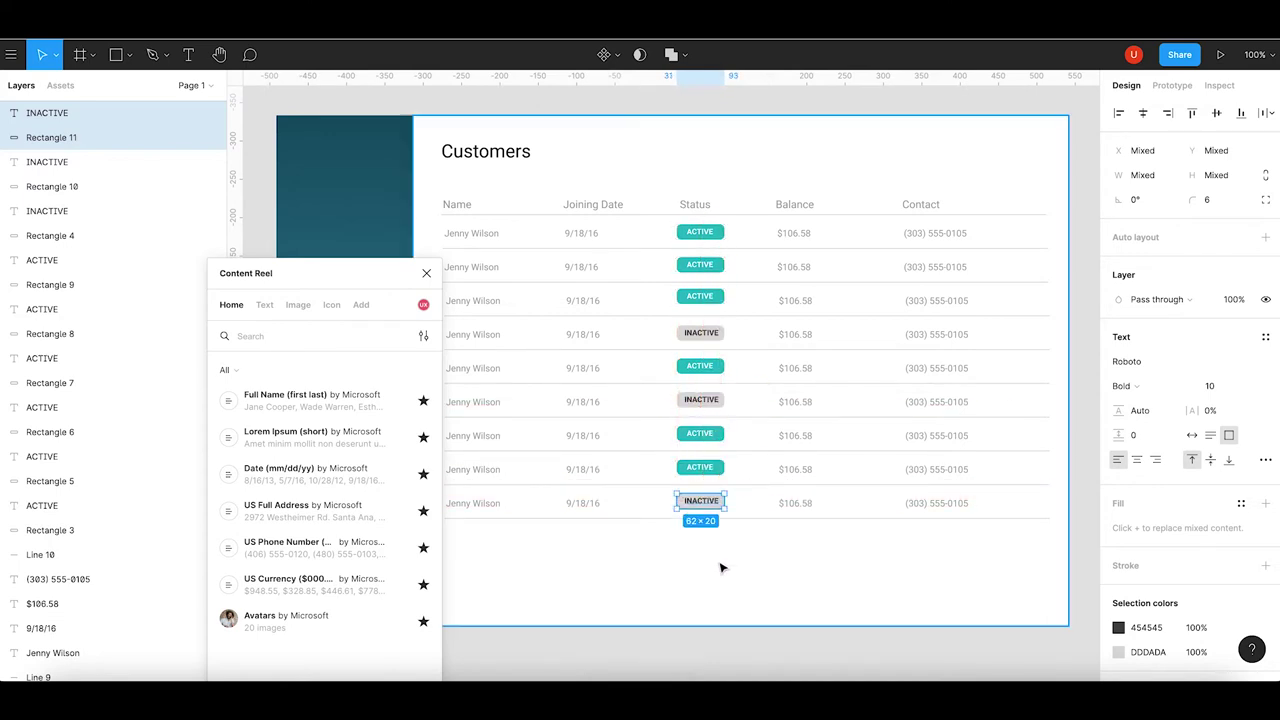
click(727, 575)
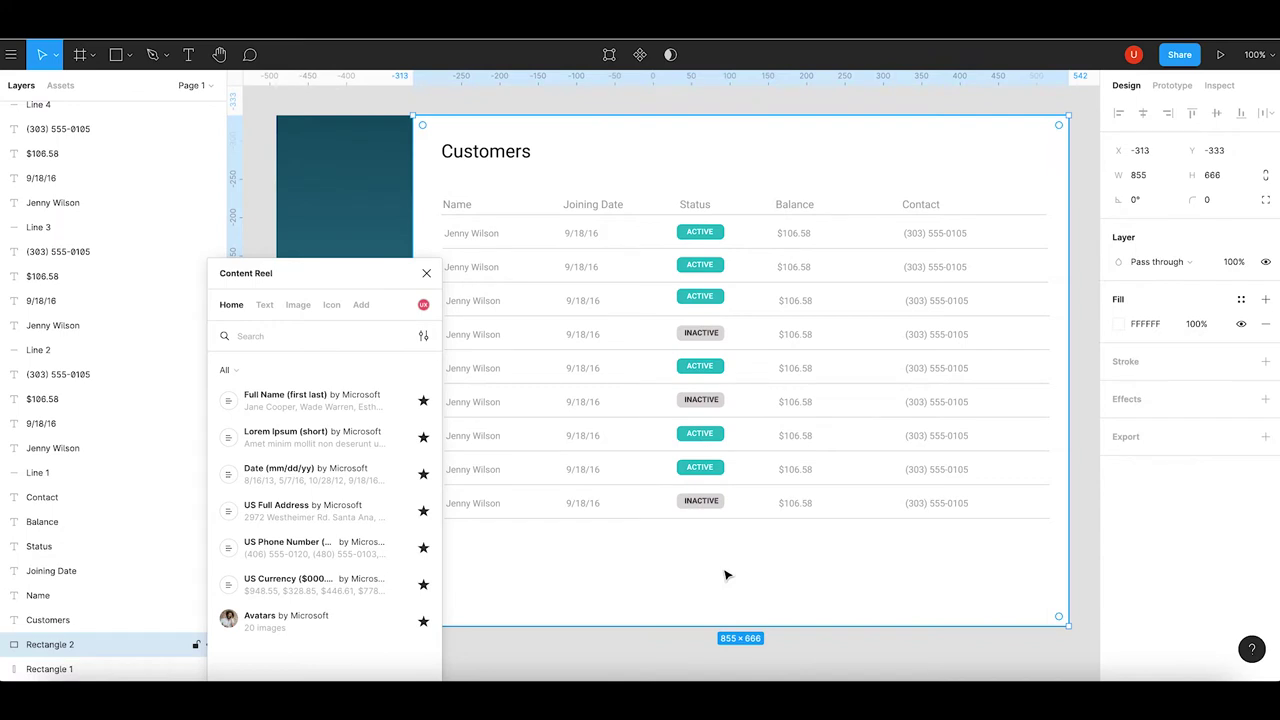
Move the Content Reel panel off the table and shift the first customer name right.
mouse_move(356, 278)
mouse_down()
mouse_move(1157, 175)
mouse_move(1165, 185)
mouse_up()
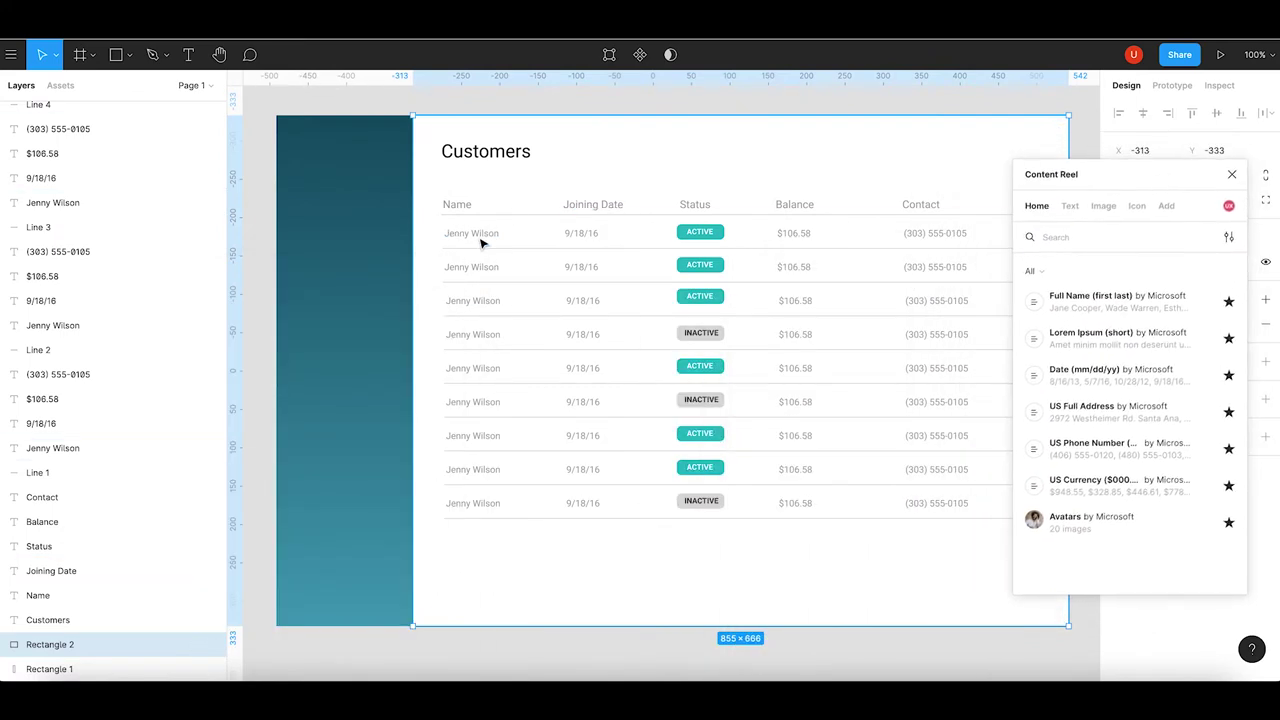
drag(480, 242, 480, 241)
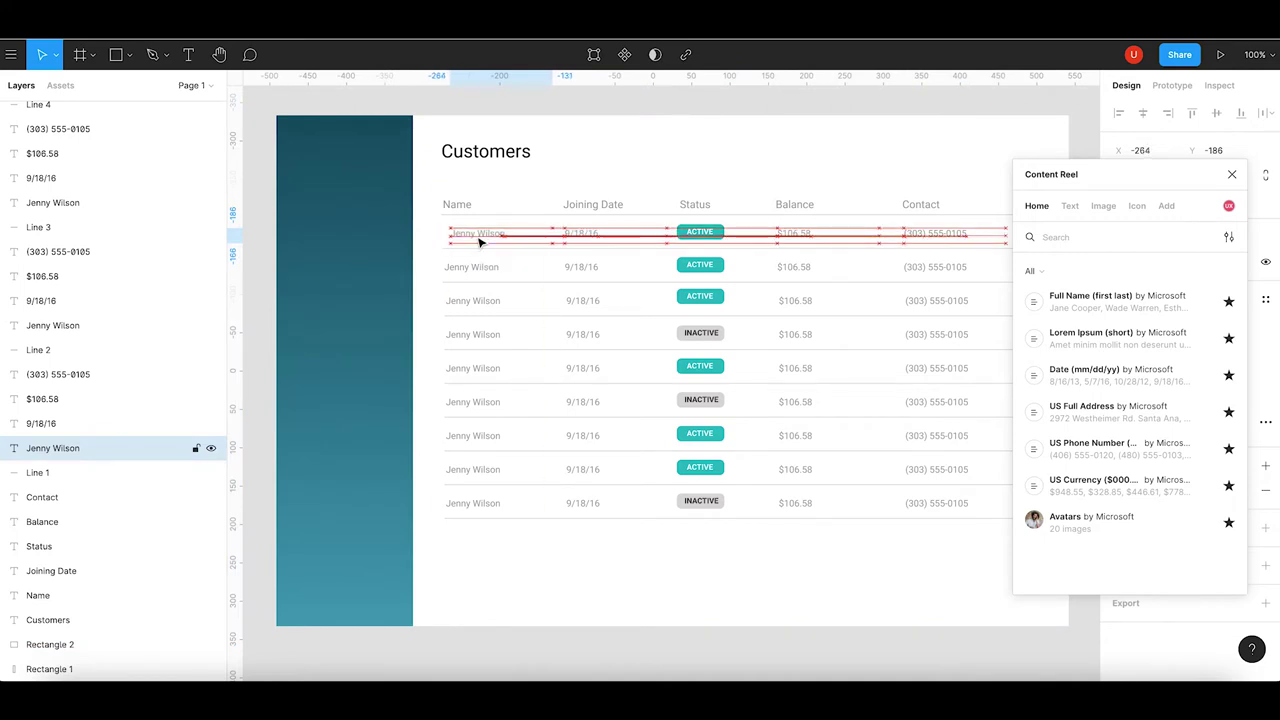
drag(480, 242, 540, 290)
Draw an ellipse before the first customer name and size it 30 × 30.
click(128, 56)
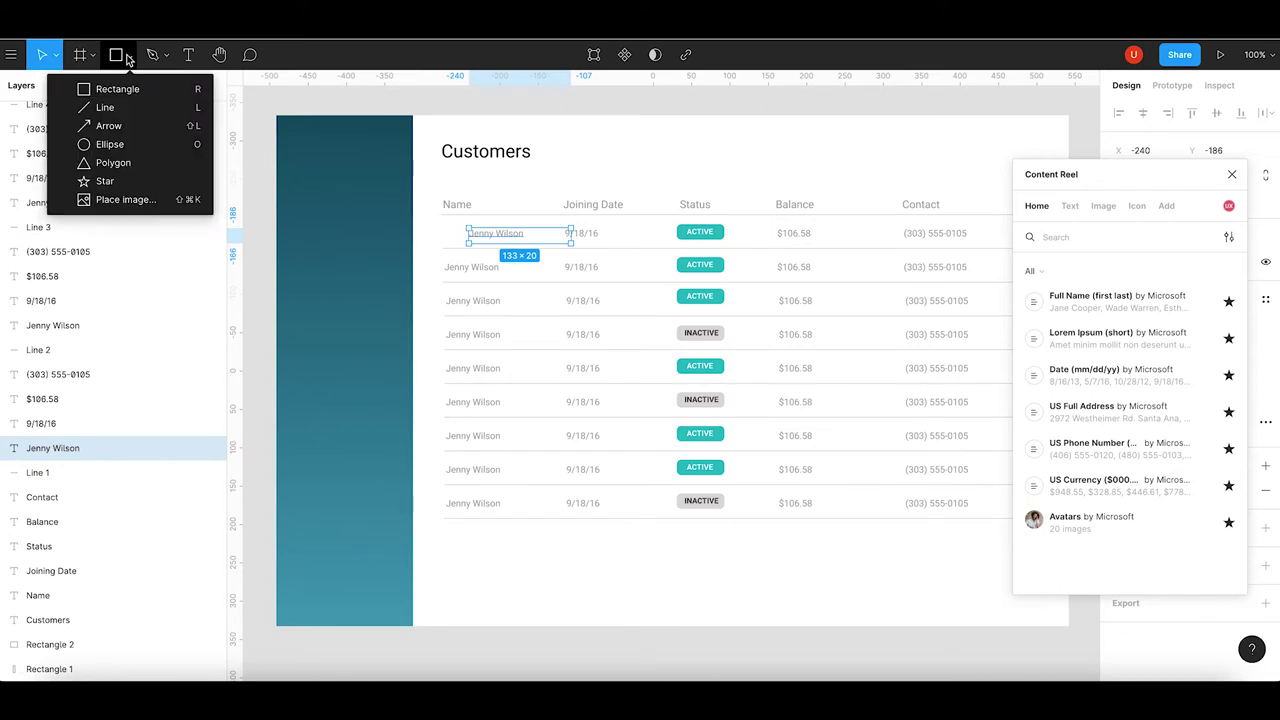
click(114, 145)
drag(444, 222, 474, 253)
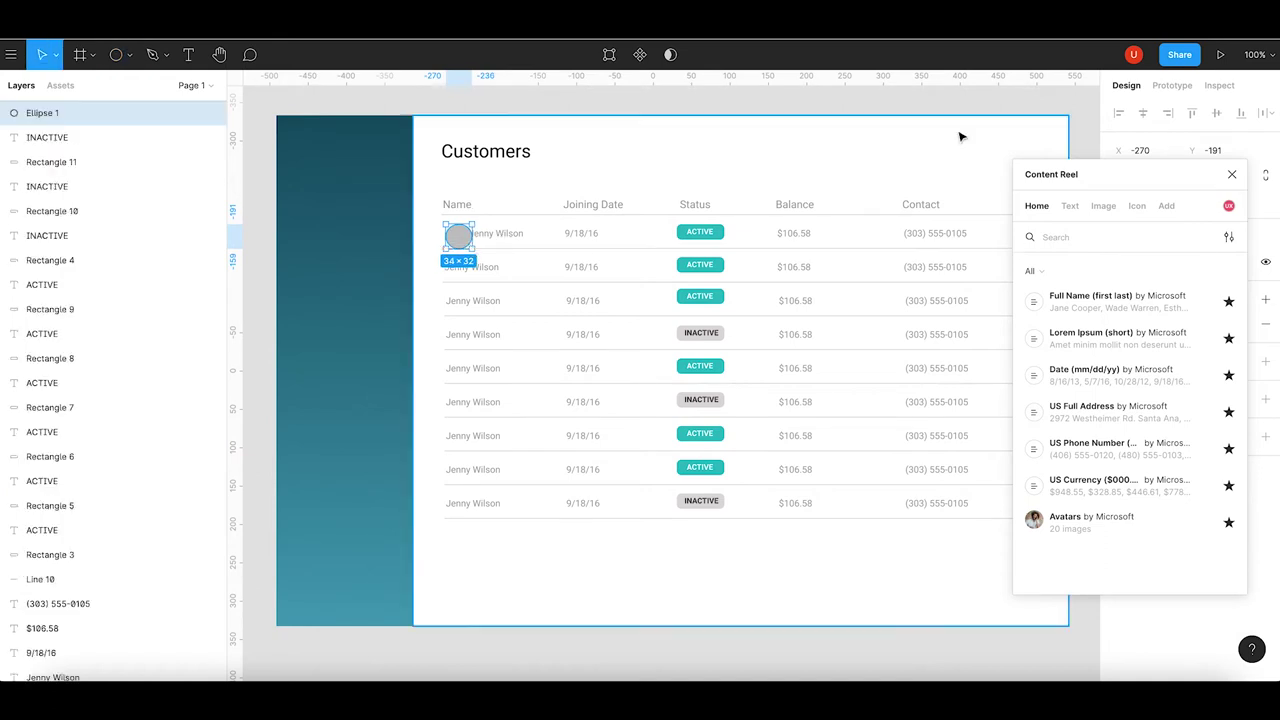
drag(1139, 178, 1139, 268)
click(1141, 178)
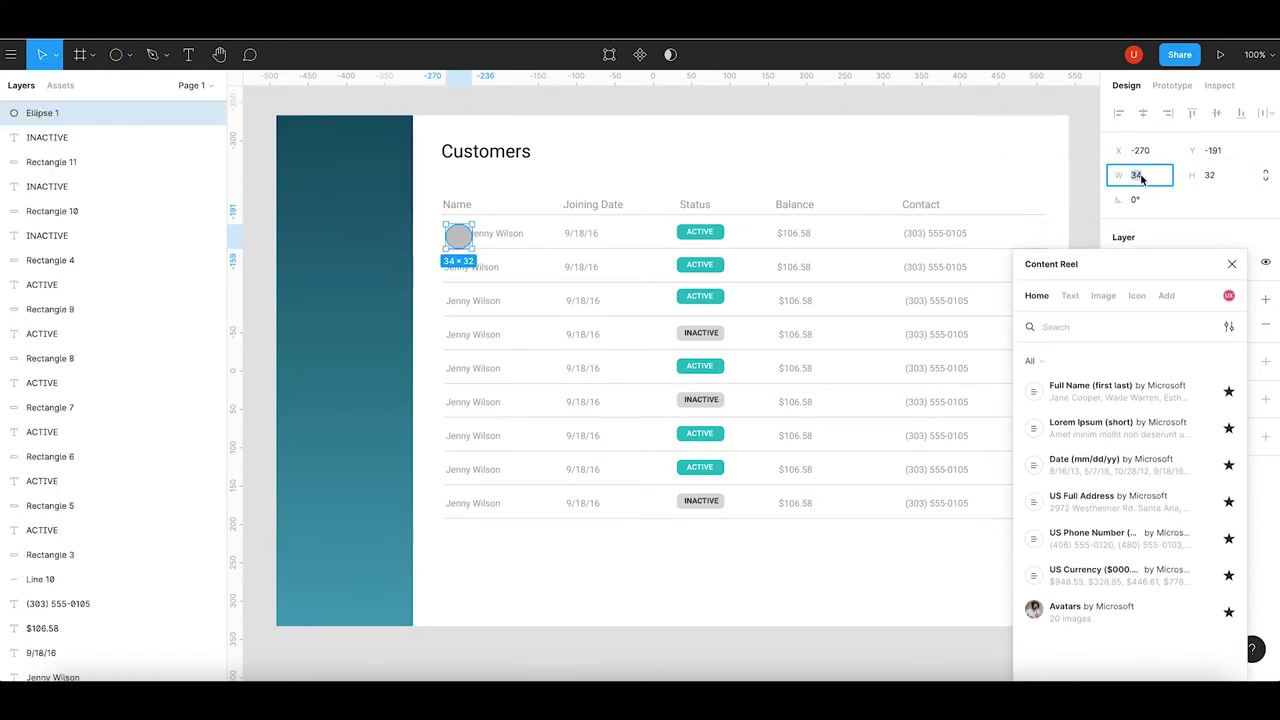
click(1212, 176)
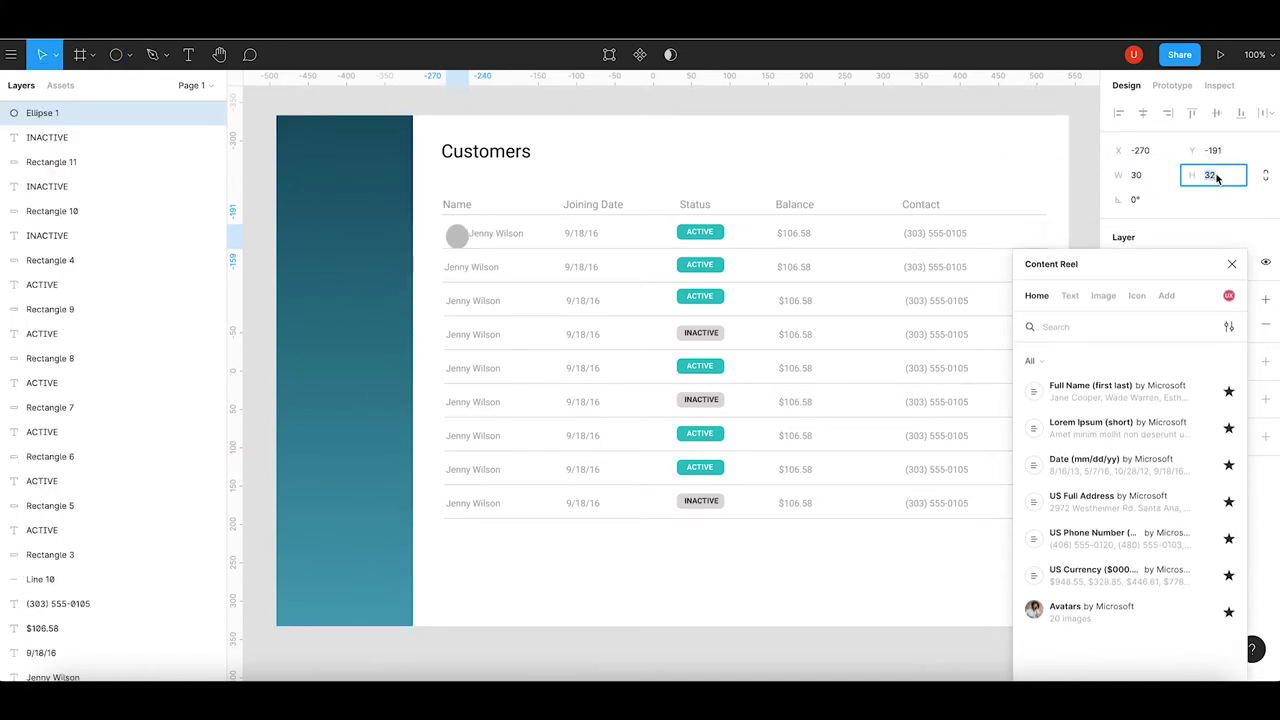
text(0)
key(Return)
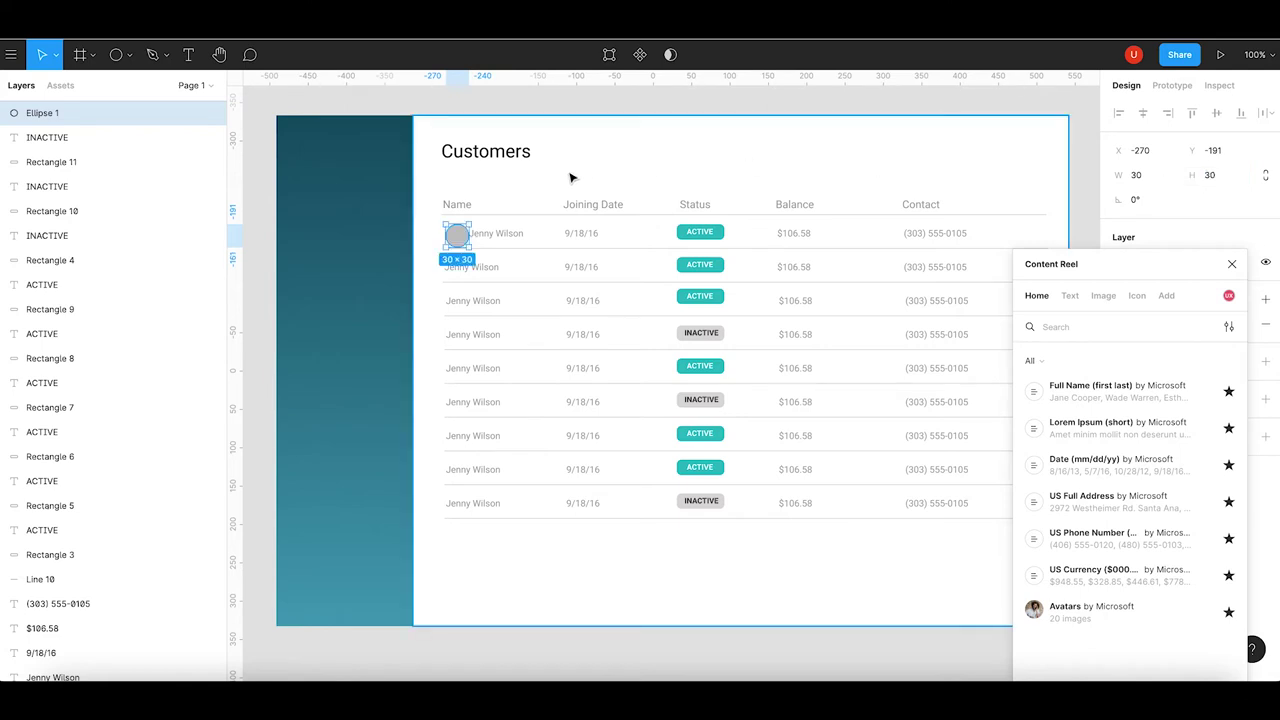
Nudge the circle into line with the first row's name at the column edge.
key(Up)
key(Up)
key(Up)
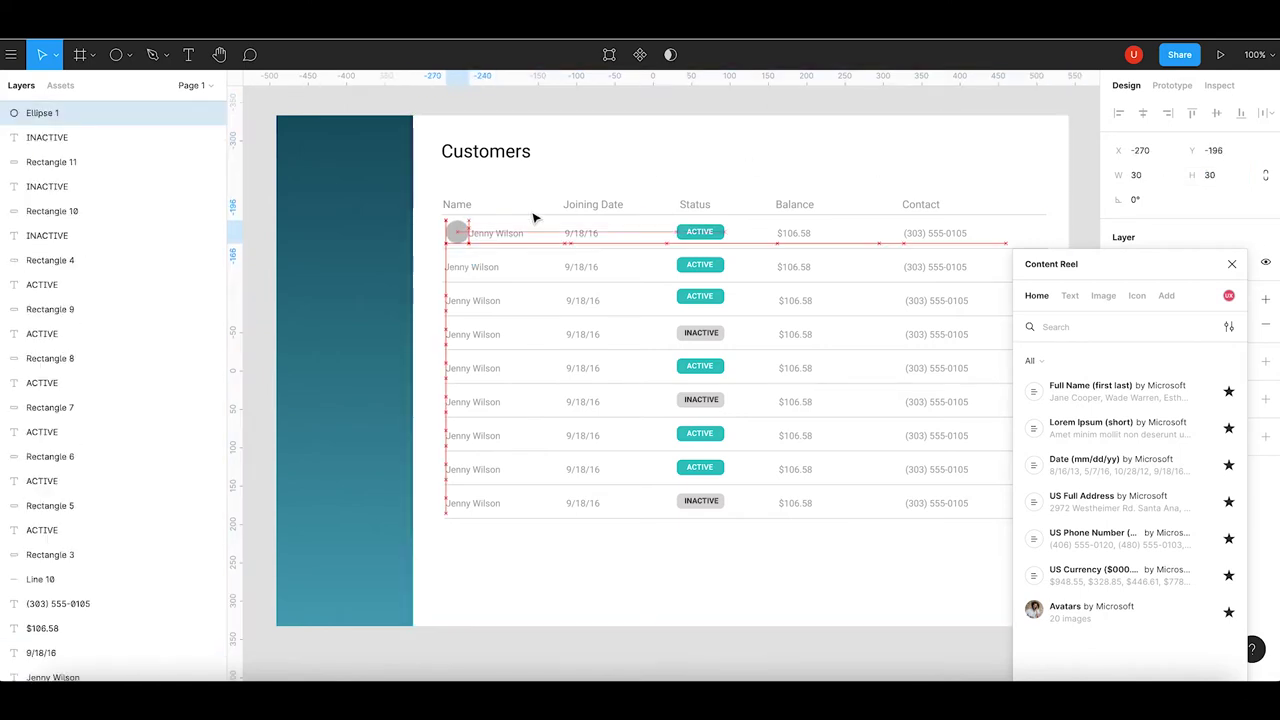
key(Up)
key(Up)
key(Left)
key(Left)
key(Left)
key(Left)
key(Left)
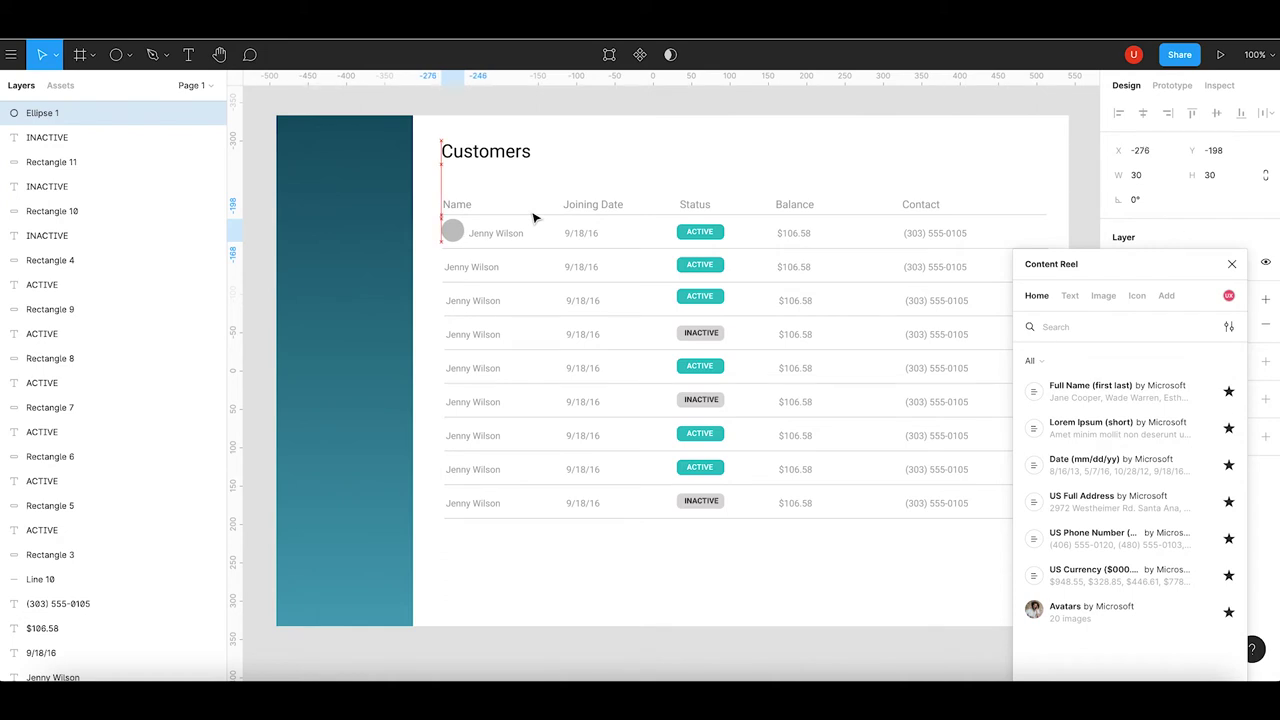
key(Left)
key(Down)
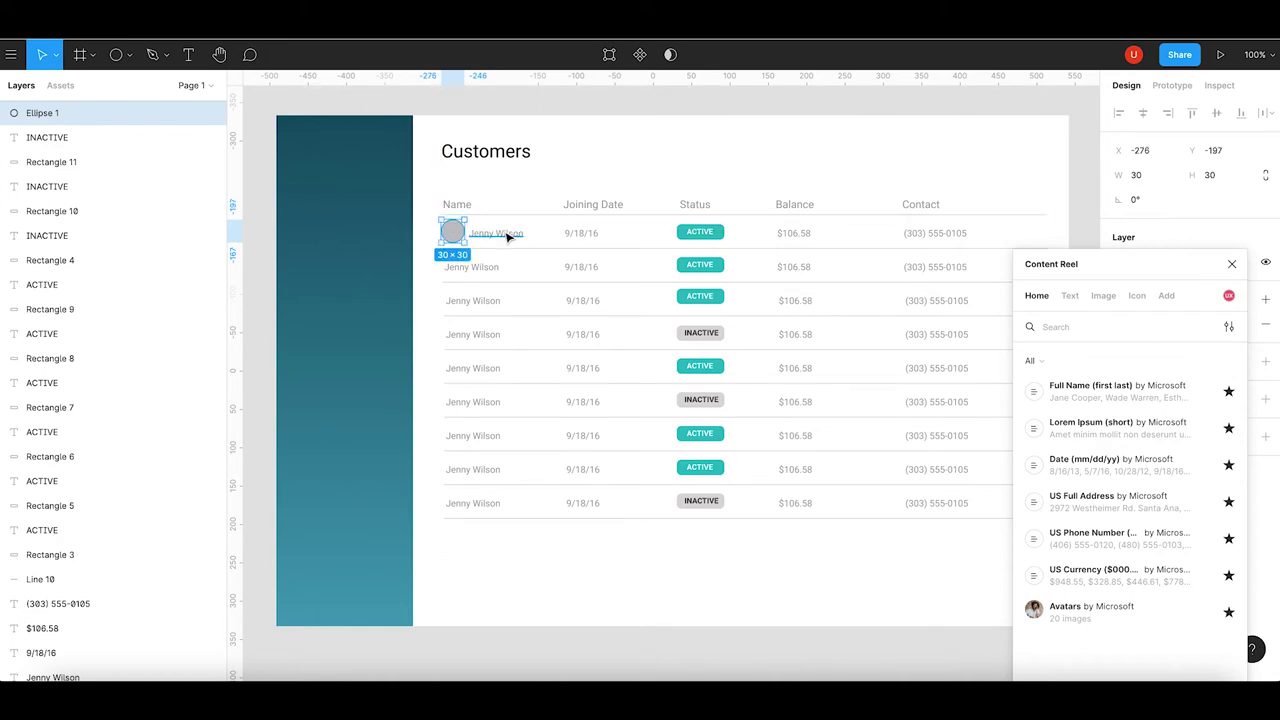
Fill the circle with an Avatars photo and place a copy in the second row.
click(1064, 606)
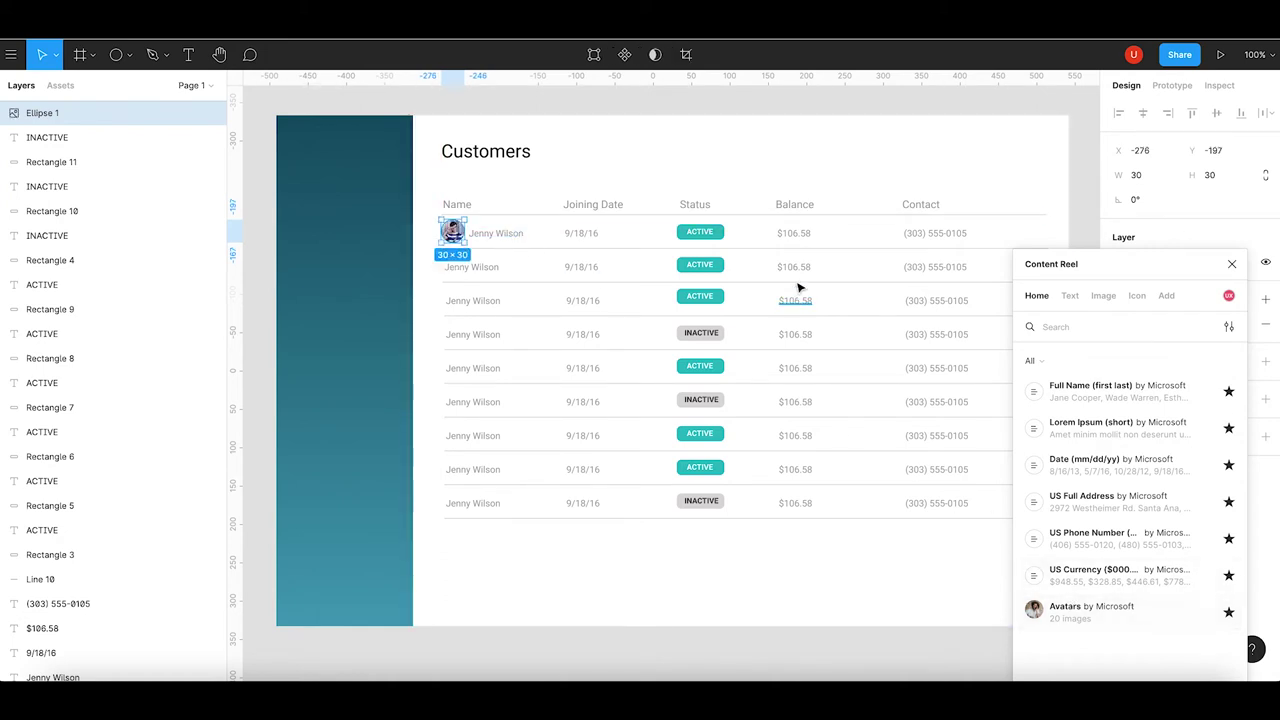
click(1092, 196)
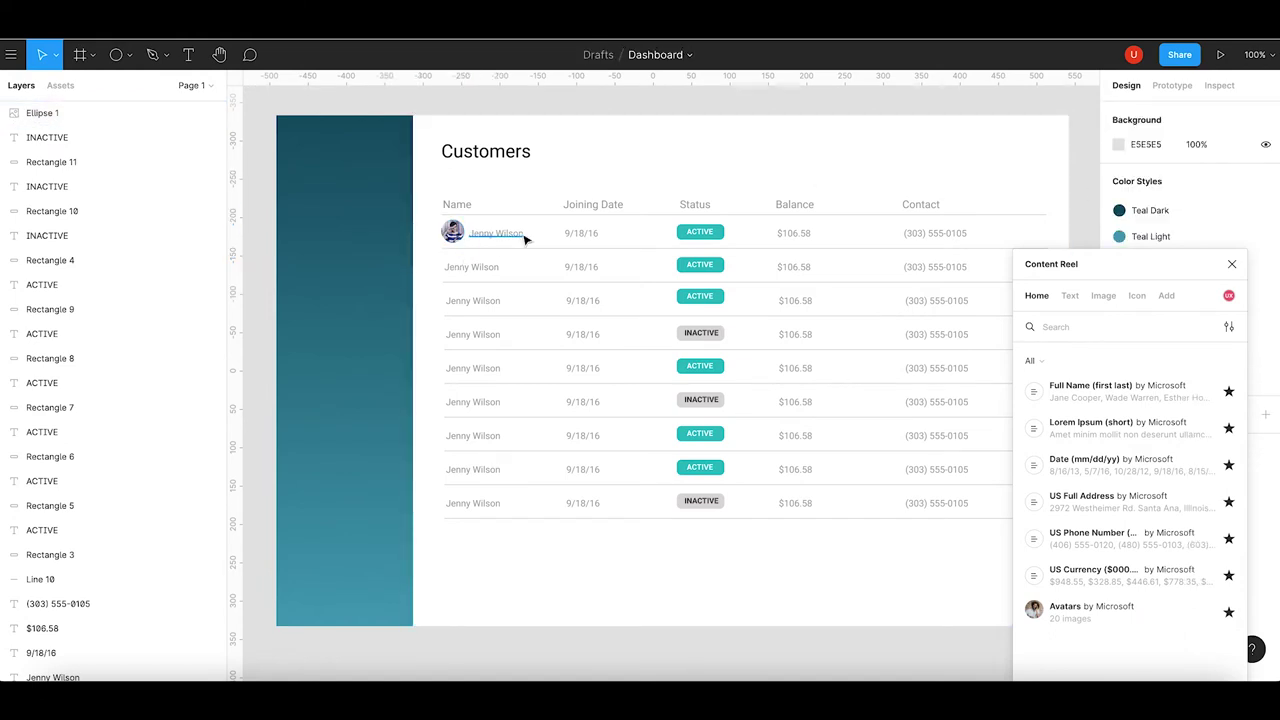
click(454, 231)
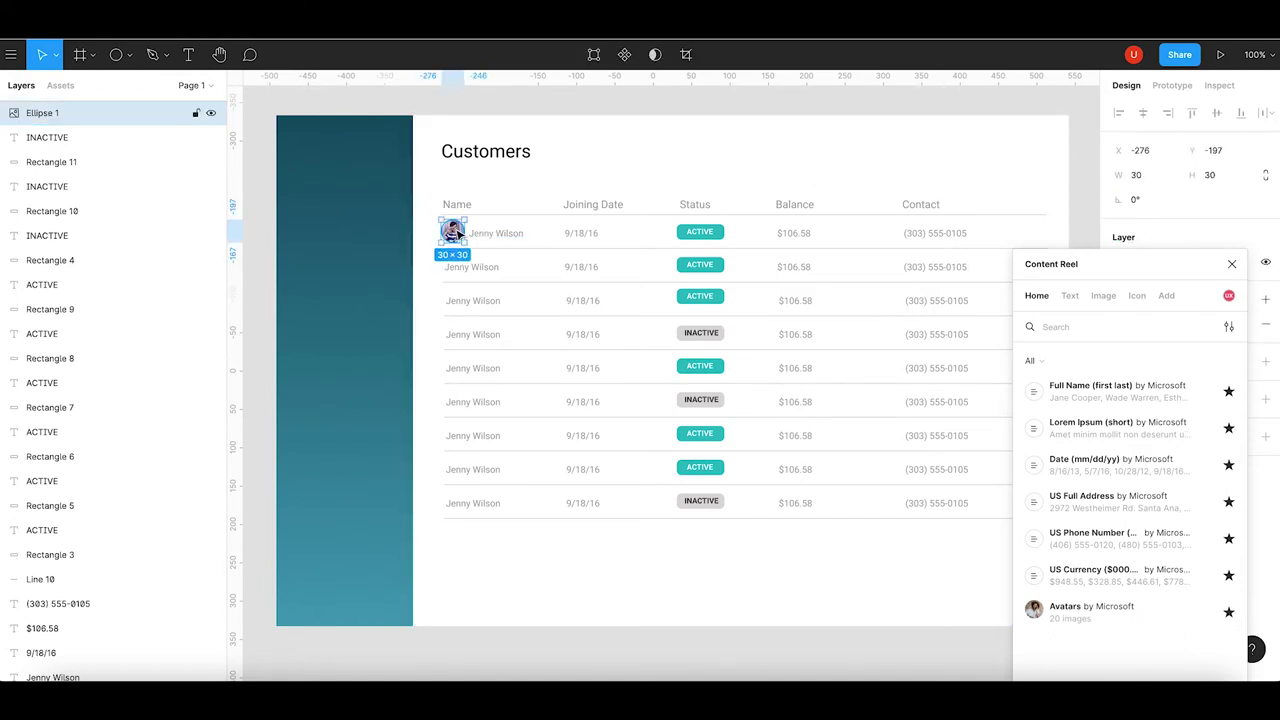
key(ctrl+v)
drag(455, 231, 453, 334)
Paste further avatar copies down the rows until row nine has one.
key(ctrl+v)
key(ctrl+v)
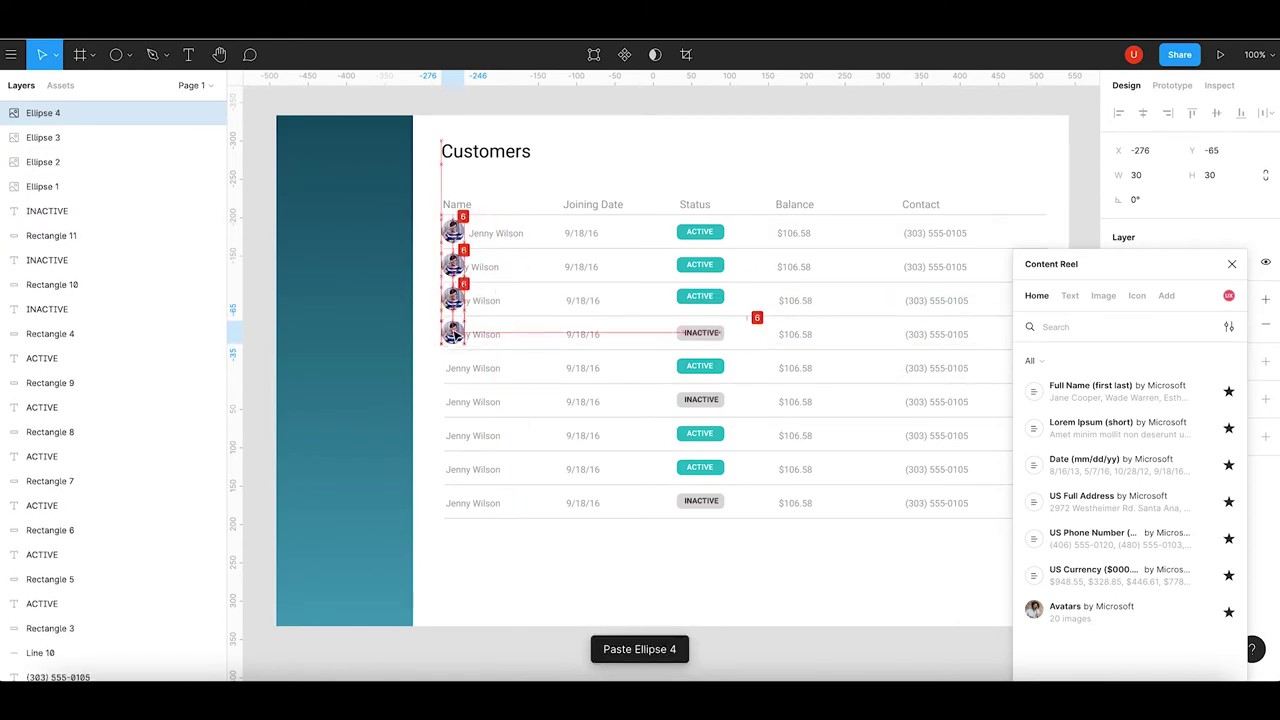
key(ctrl+v)
drag(453, 334, 453, 368)
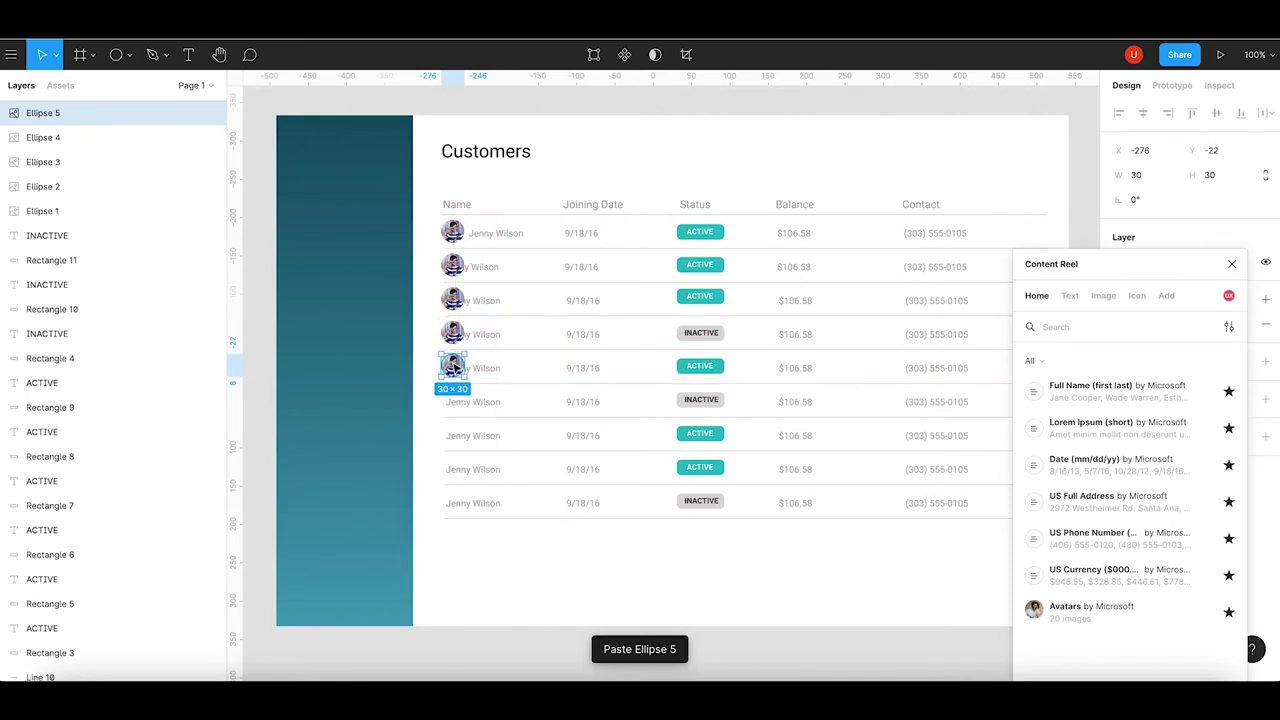
key(ctrl+v)
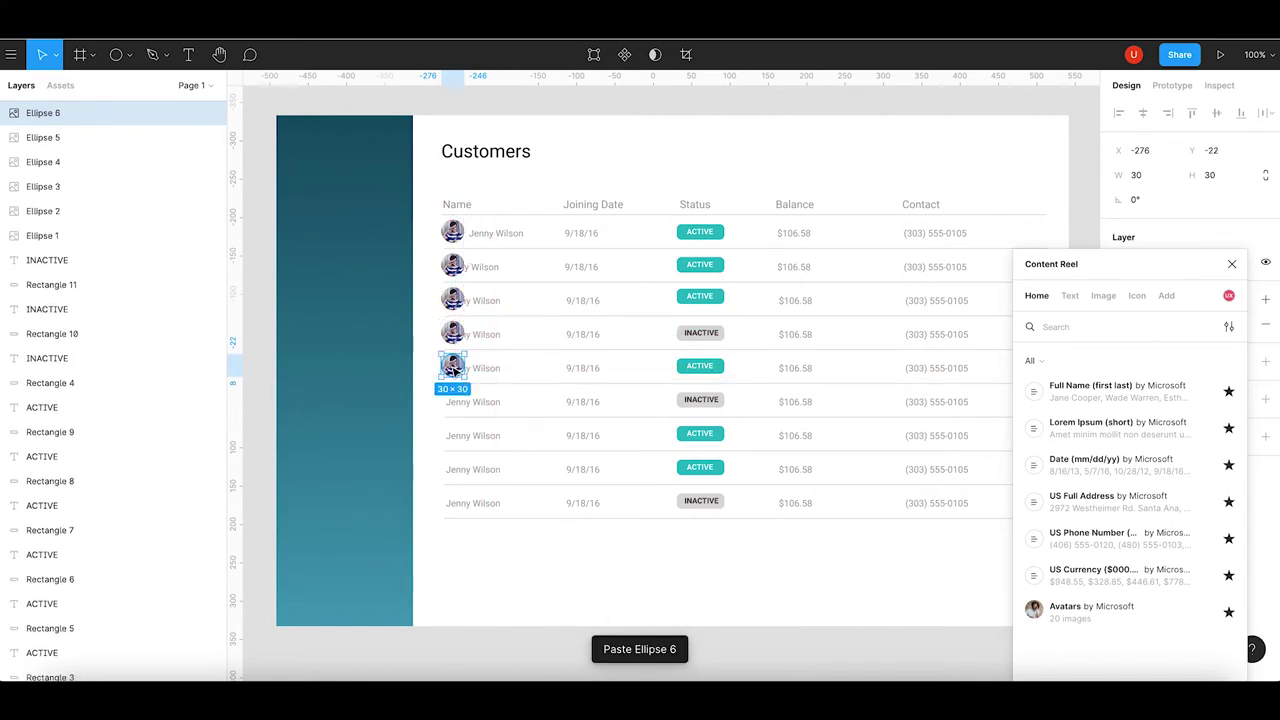
drag(452, 368, 453, 472)
key(ctrl+v)
key(ctrl+v)
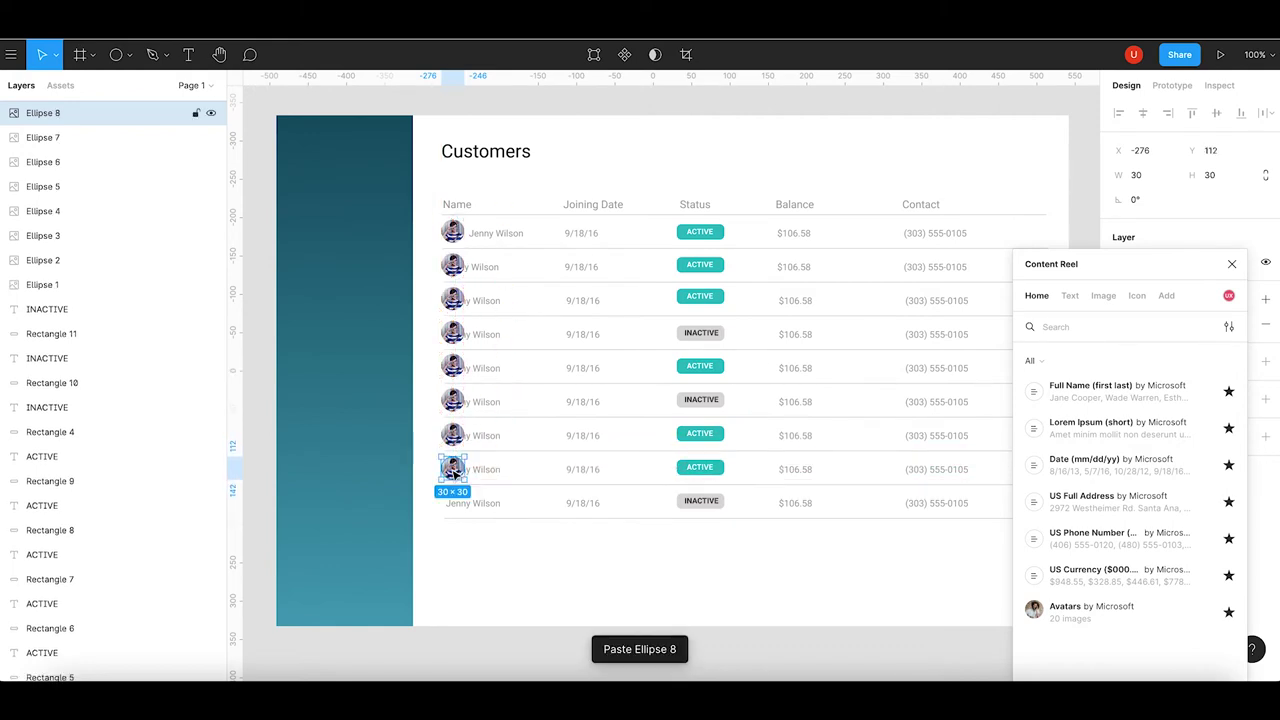
key(ctrl+v)
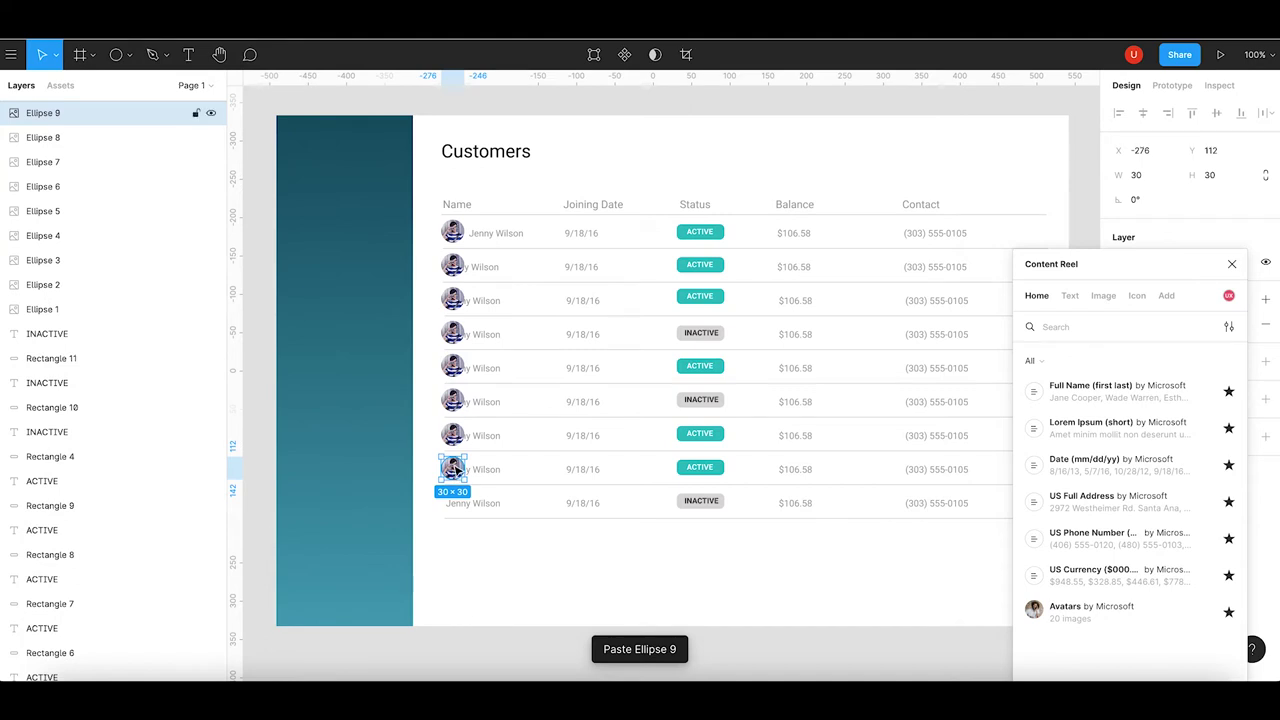
drag(453, 469, 453, 501)
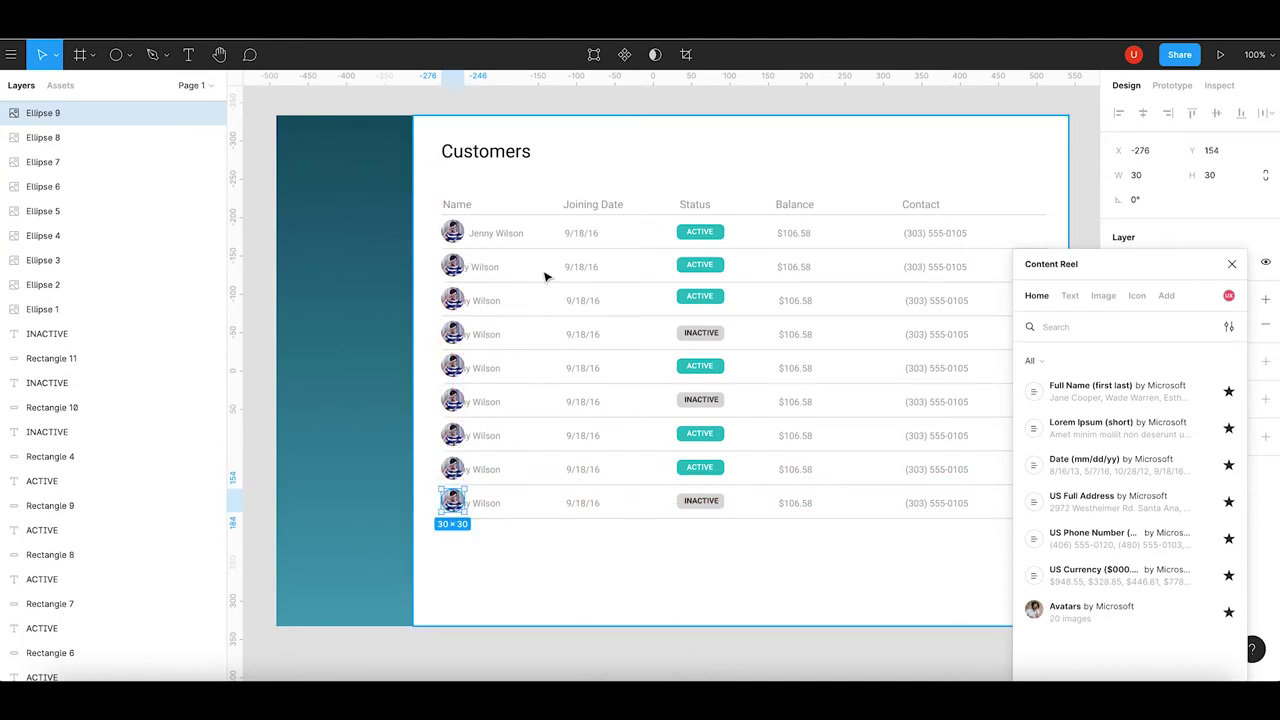
Select the repeated Jenny Wilson names in rows 2 through 9.
click(490, 268)
shift+click(490, 301)
shift+click(490, 337)
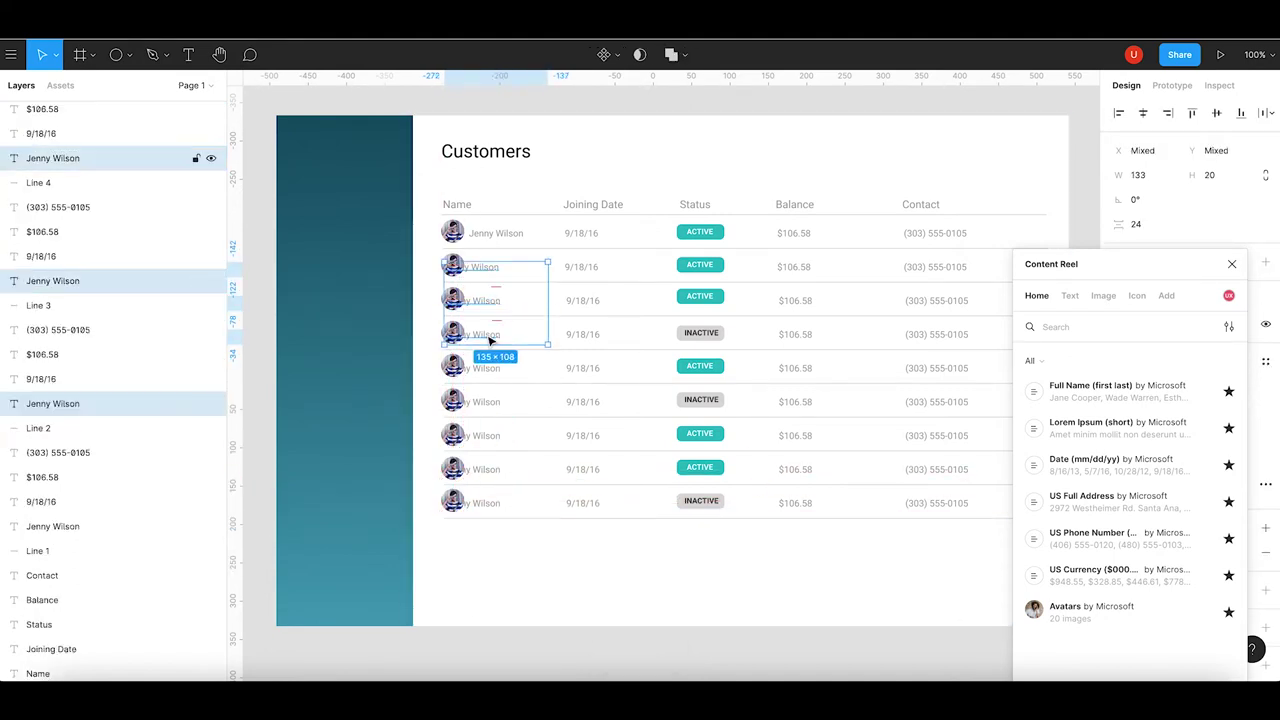
shift+click(490, 370)
shift+click(490, 403)
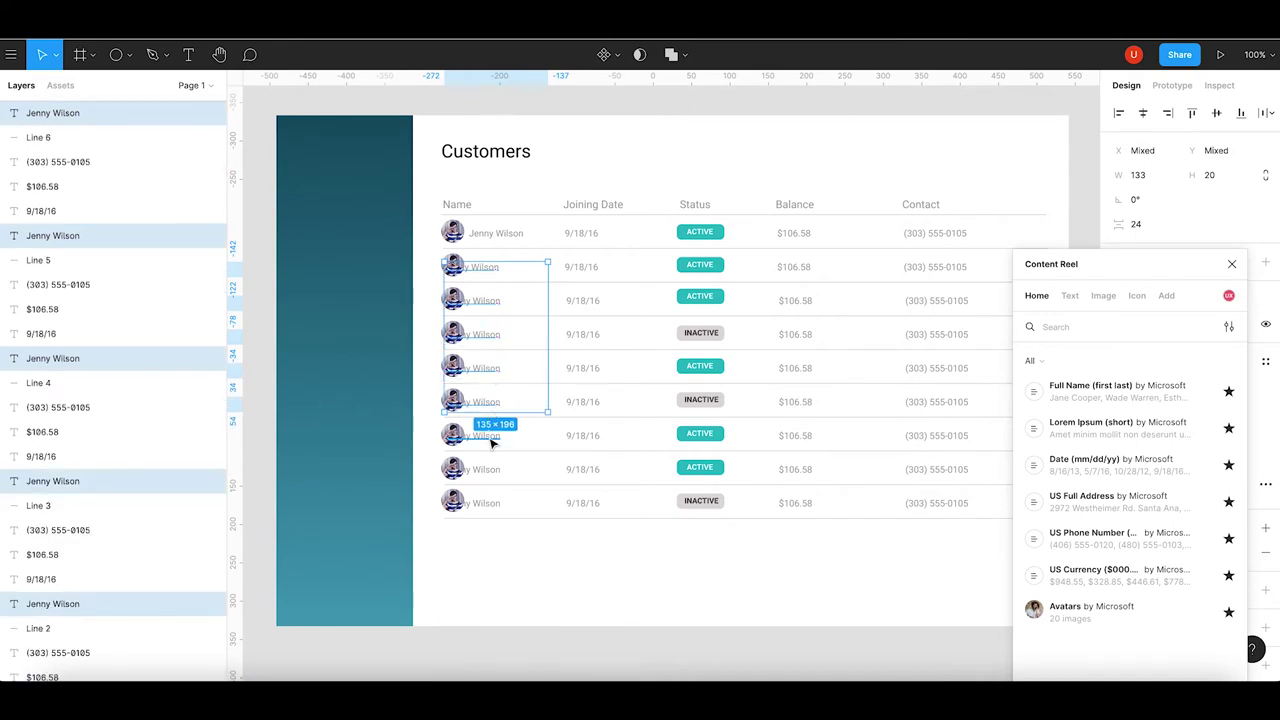
shift+click(490, 437)
shift+click(490, 470)
shift+click(490, 503)
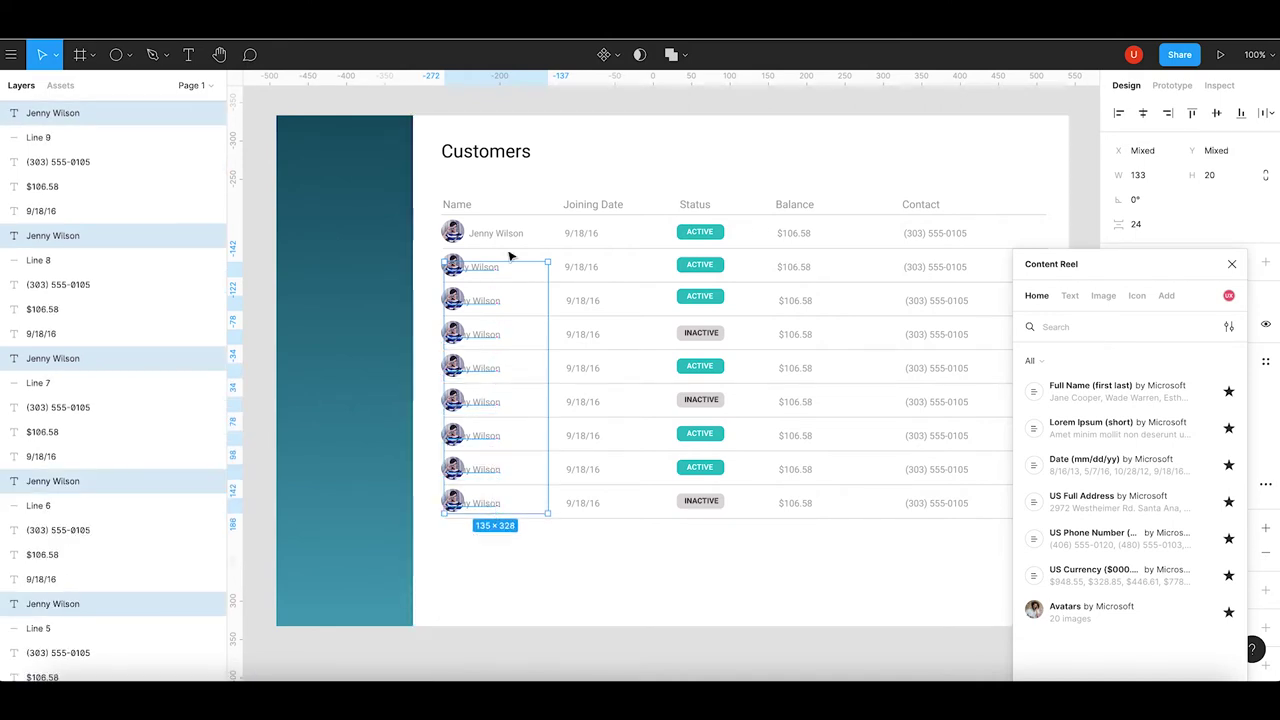
Align the selected names with row 1 past the avatars and fill them with varied full names.
drag(614, 273, 617, 275)
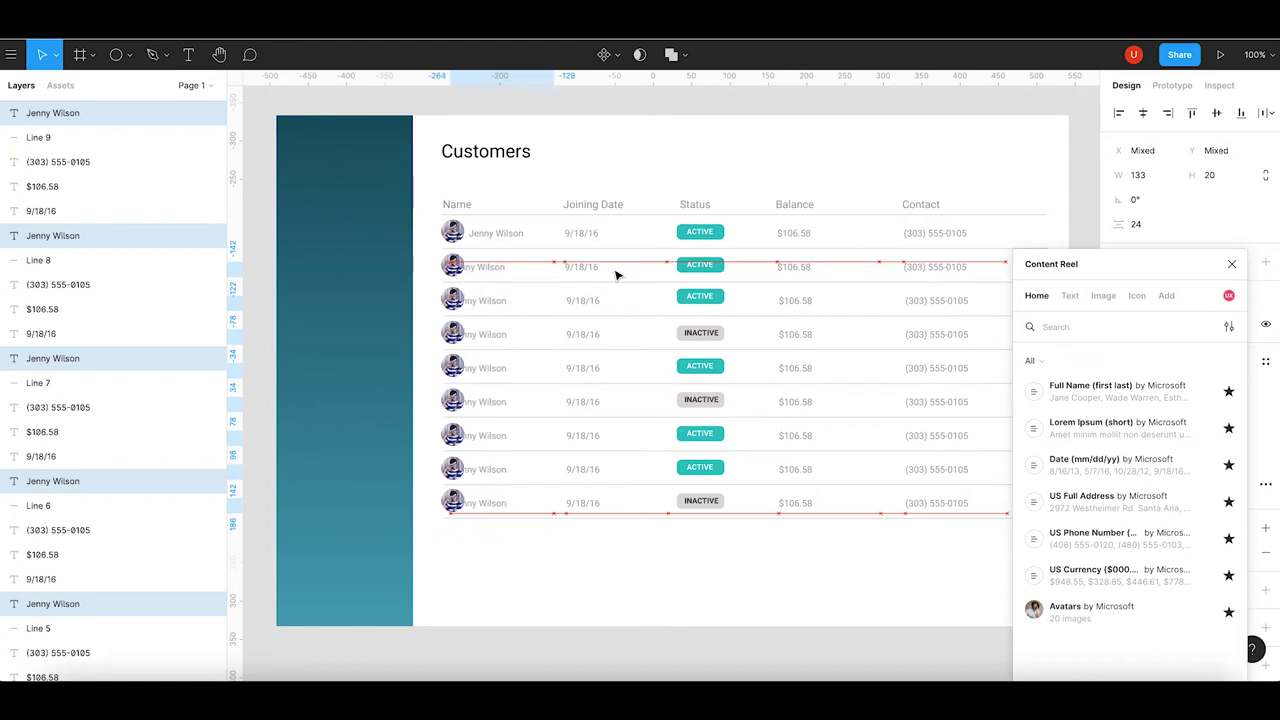
drag(586, 334, 590, 332)
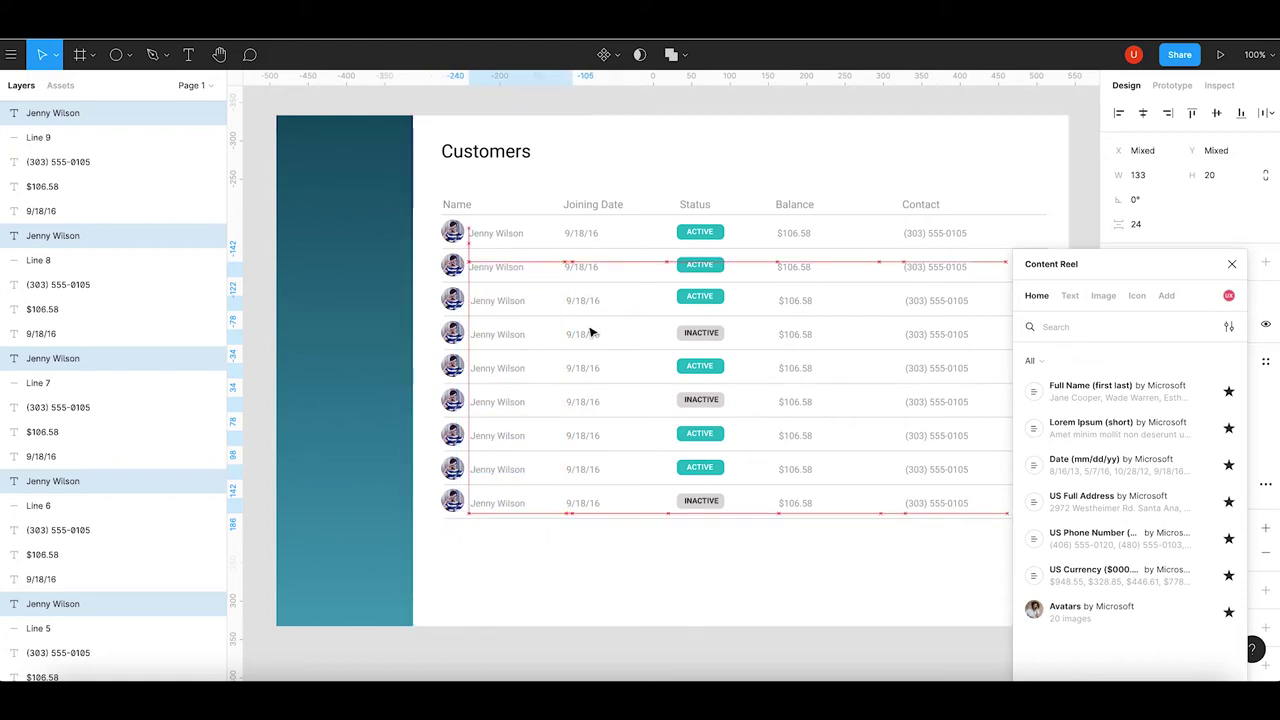
key(Right)
key(Right)
key(Right)
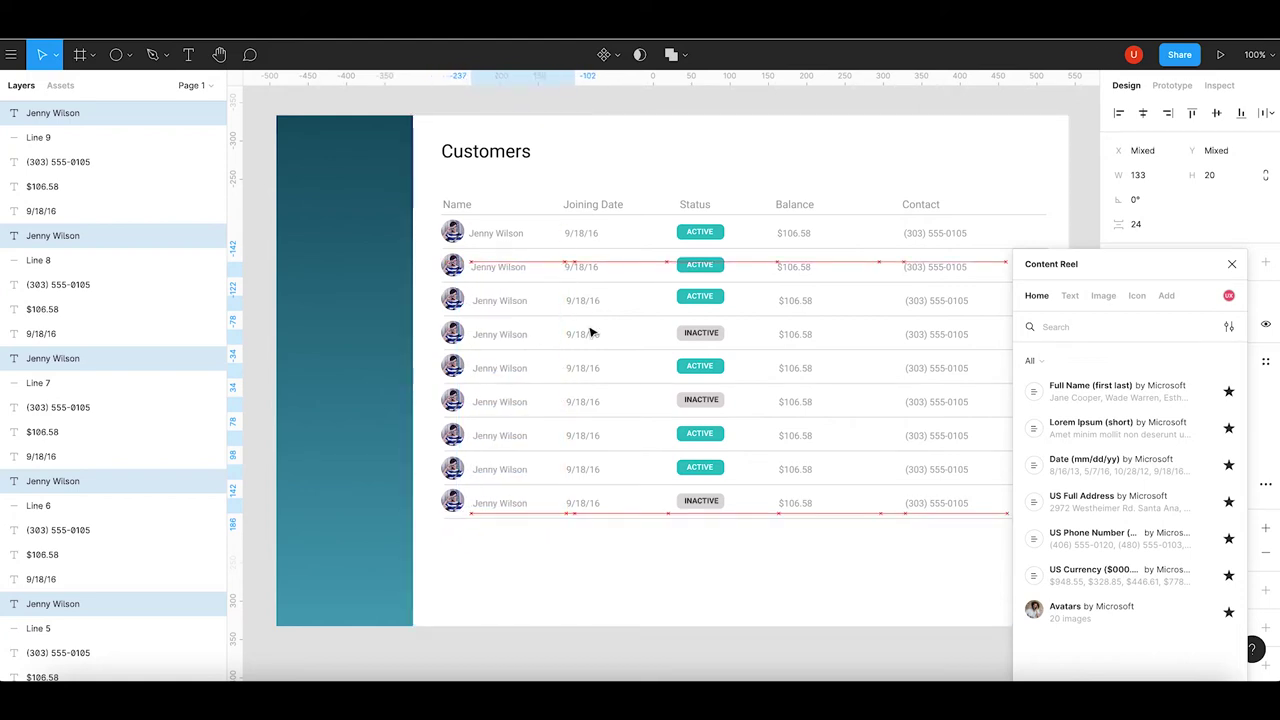
key(Left)
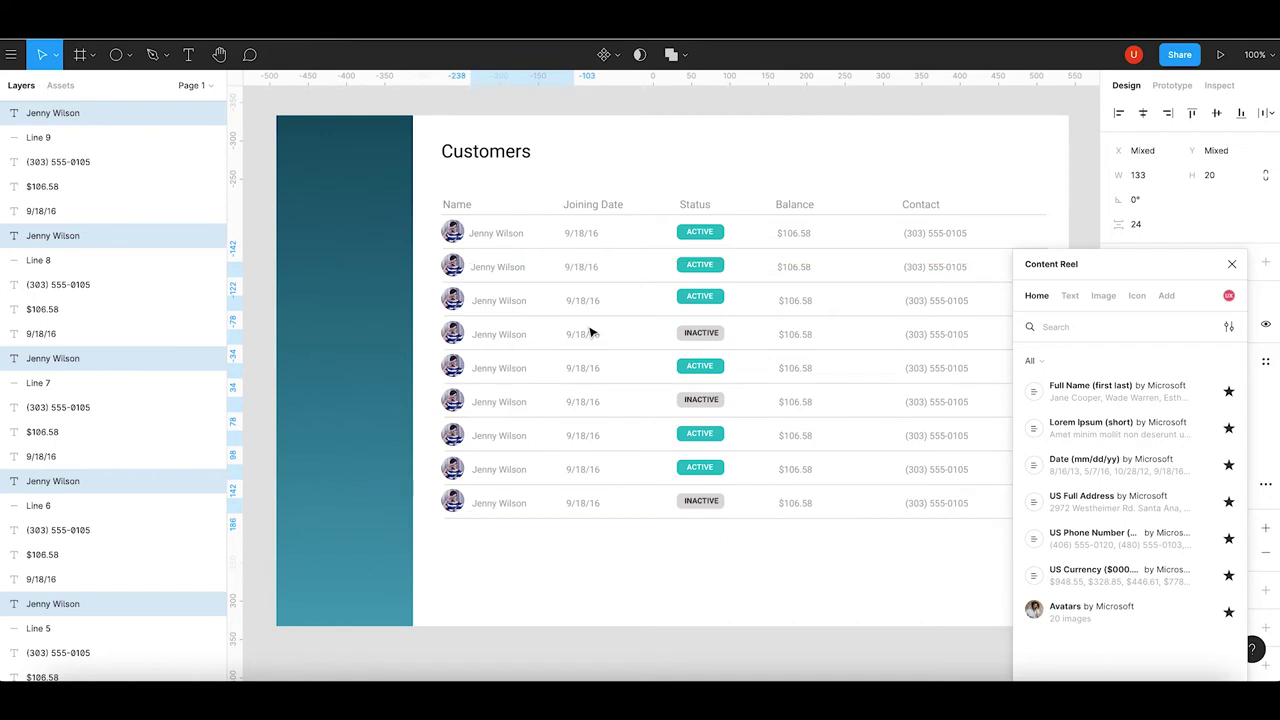
drag(514, 243, 513, 244)
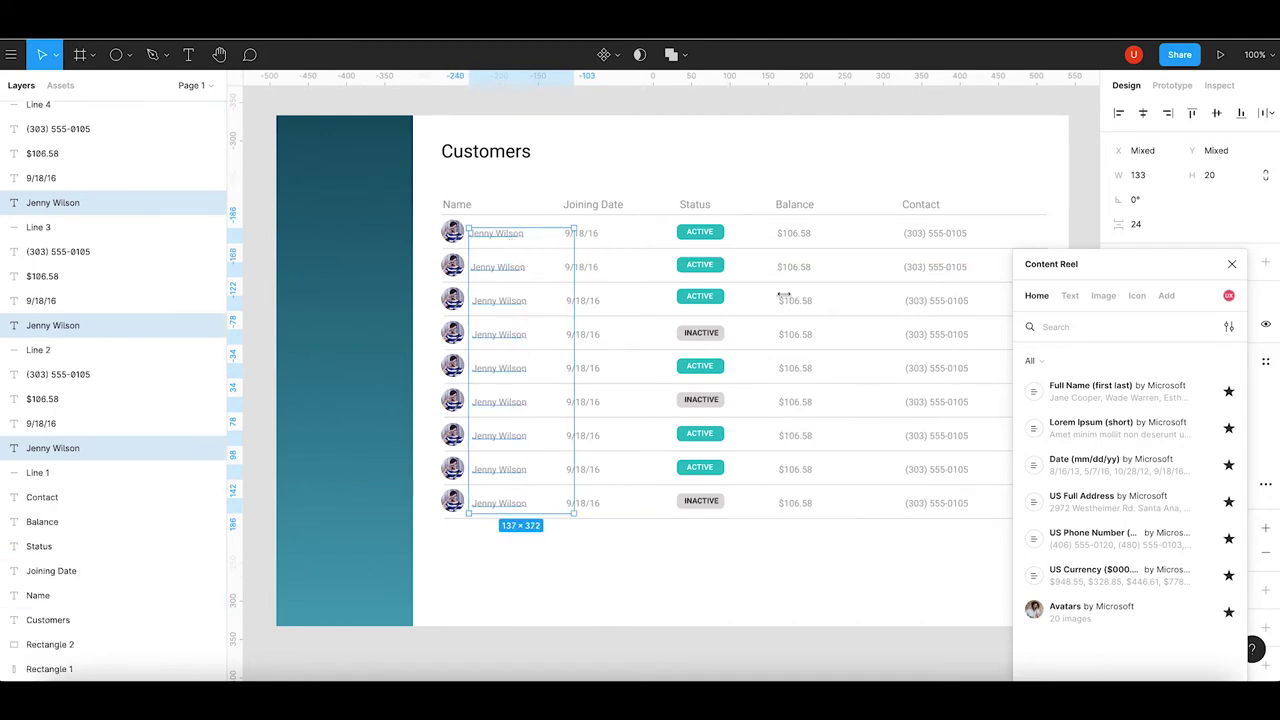
click(1086, 390)
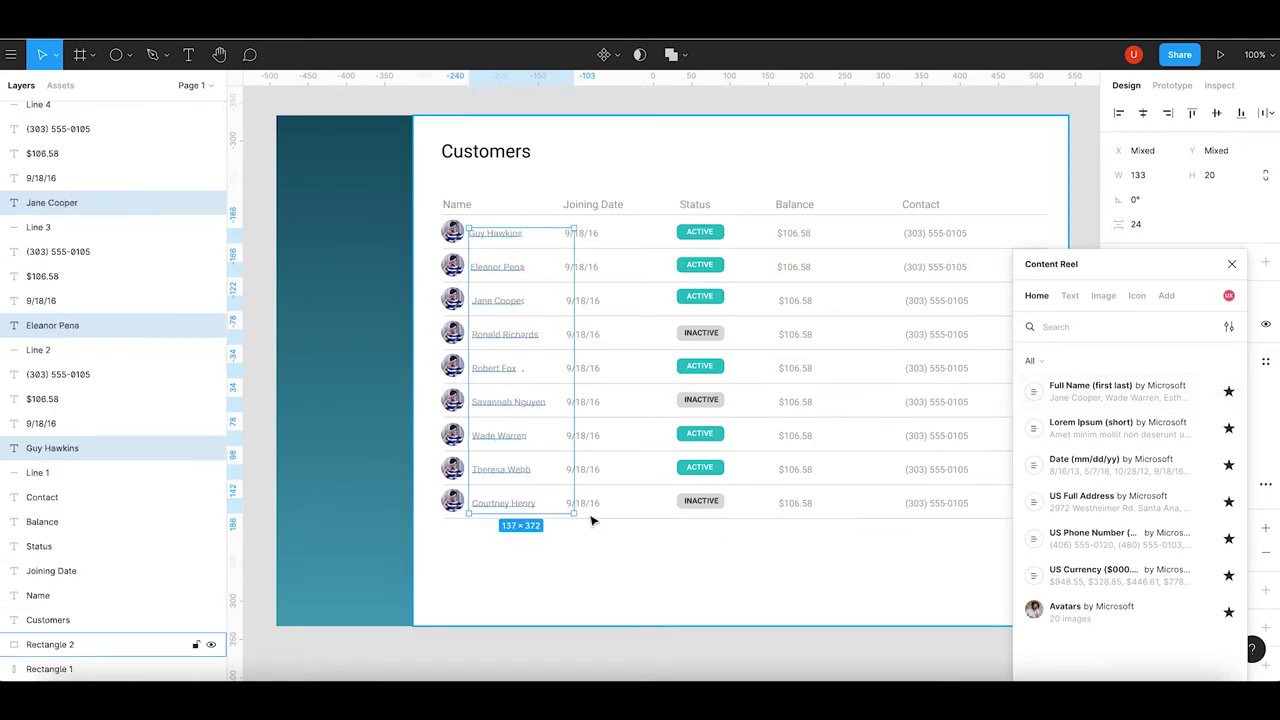
click(483, 560)
Fill all nine avatar circles with different face photos from the Avatars set.
click(456, 238)
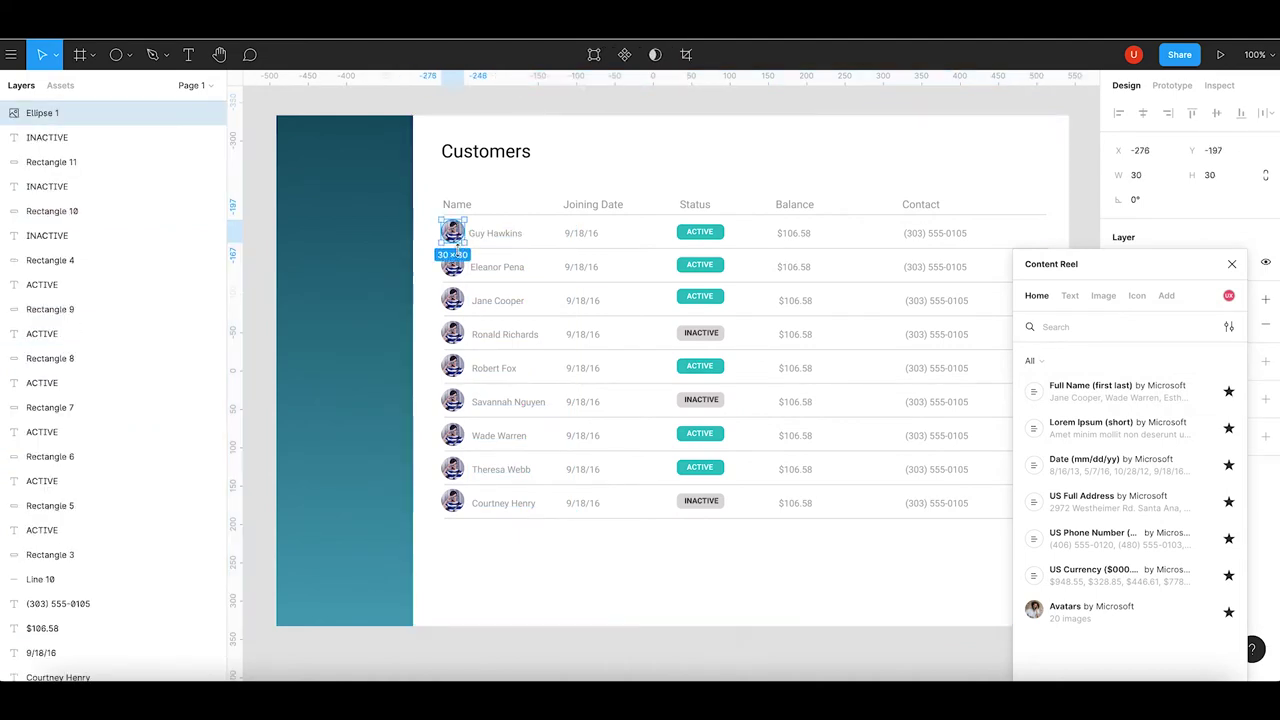
shift+click(458, 268)
shift+click(458, 302)
shift+click(455, 336)
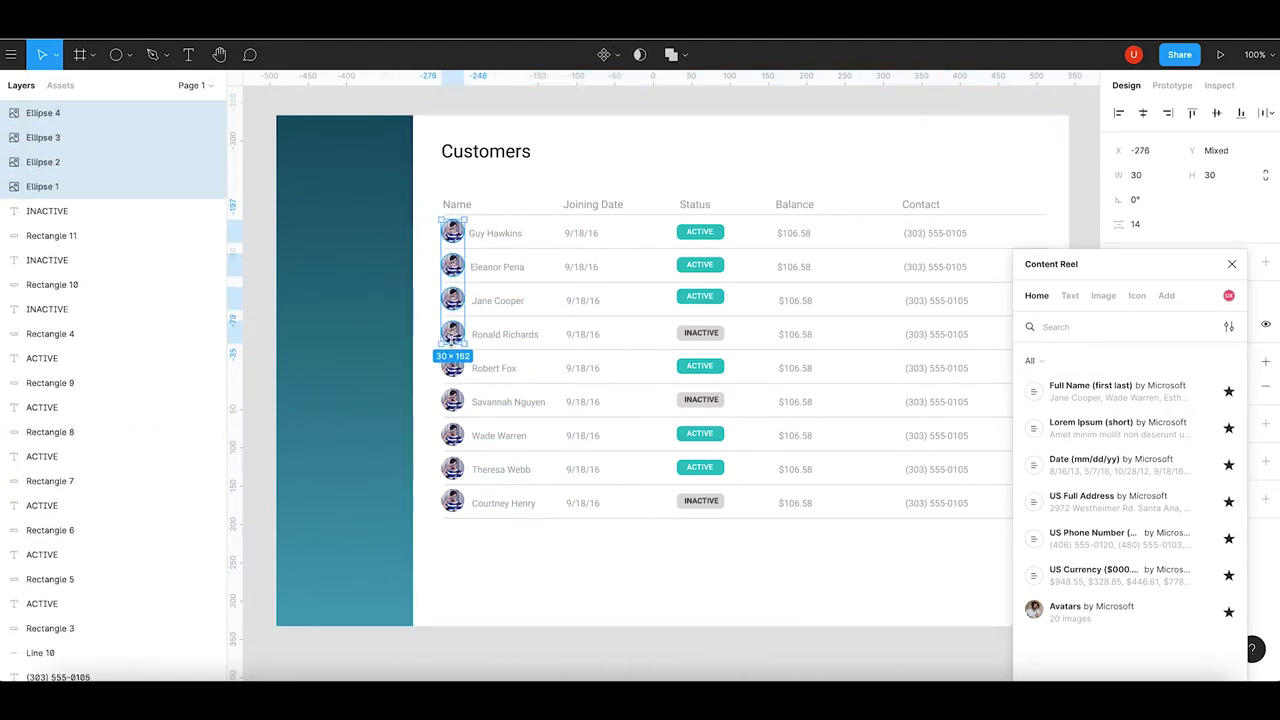
shift+click(456, 370)
shift+click(456, 404)
shift+click(456, 437)
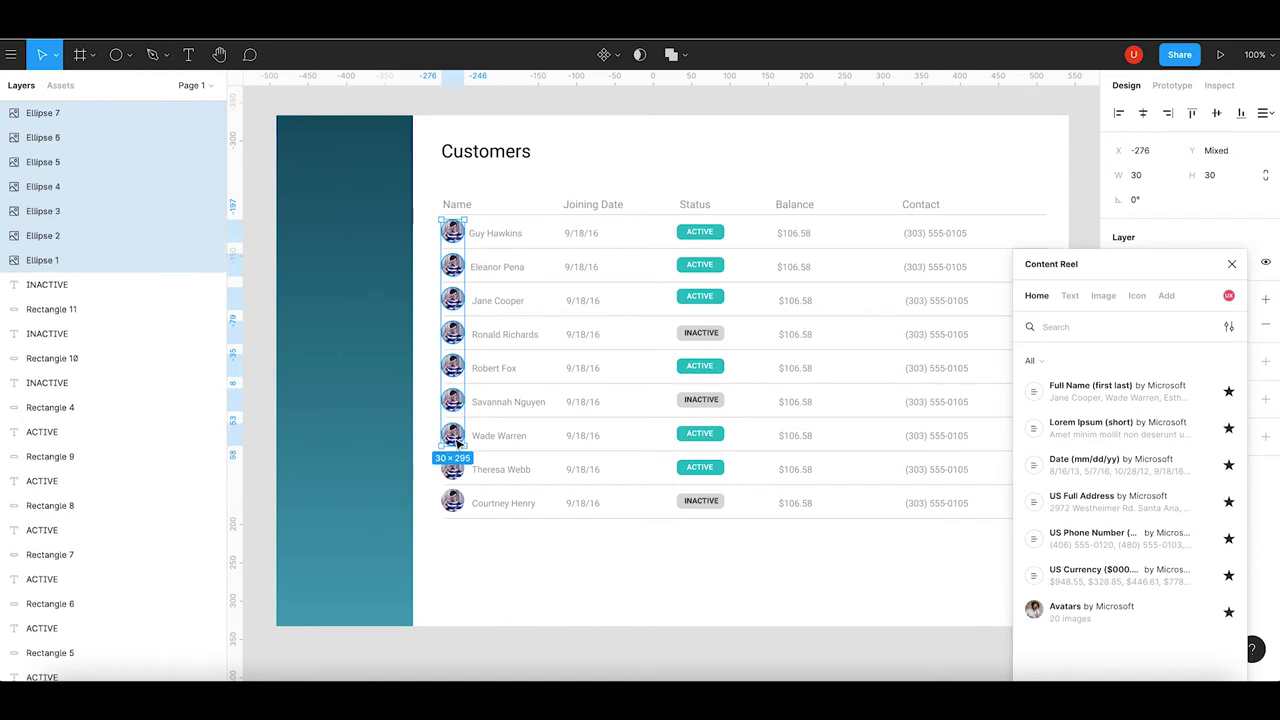
shift+click(456, 470)
shift+click(456, 503)
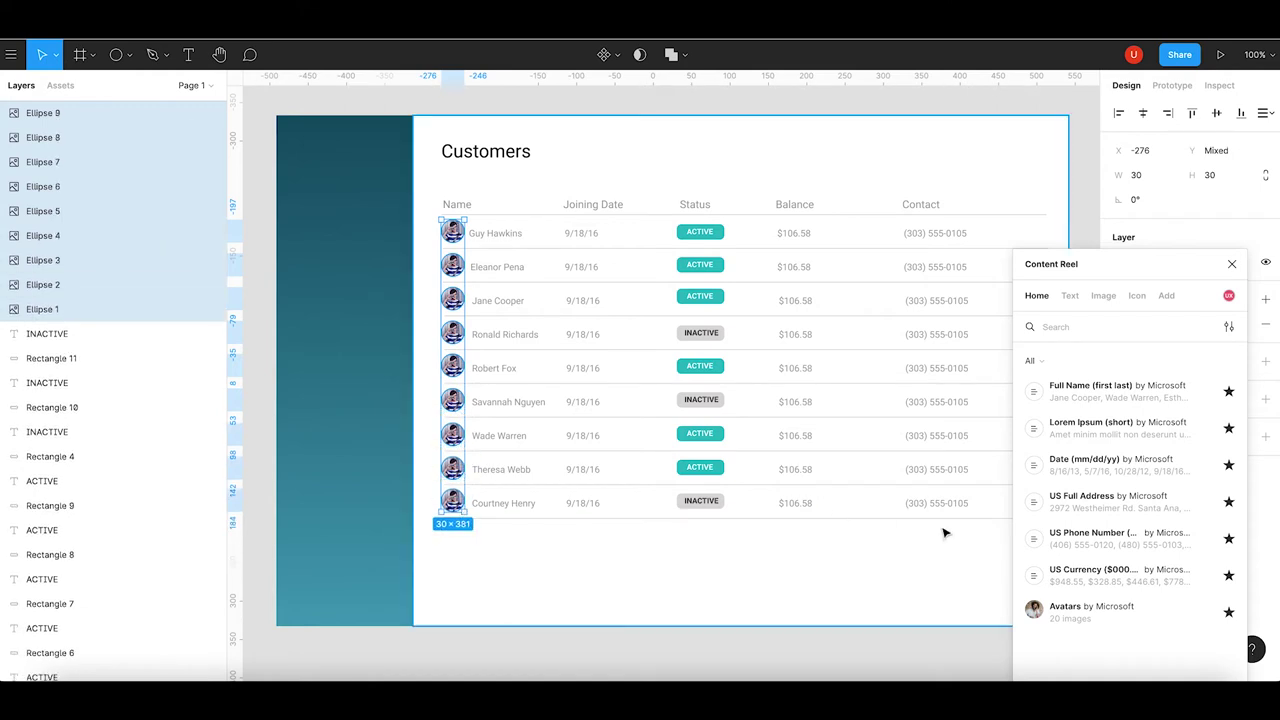
click(1068, 606)
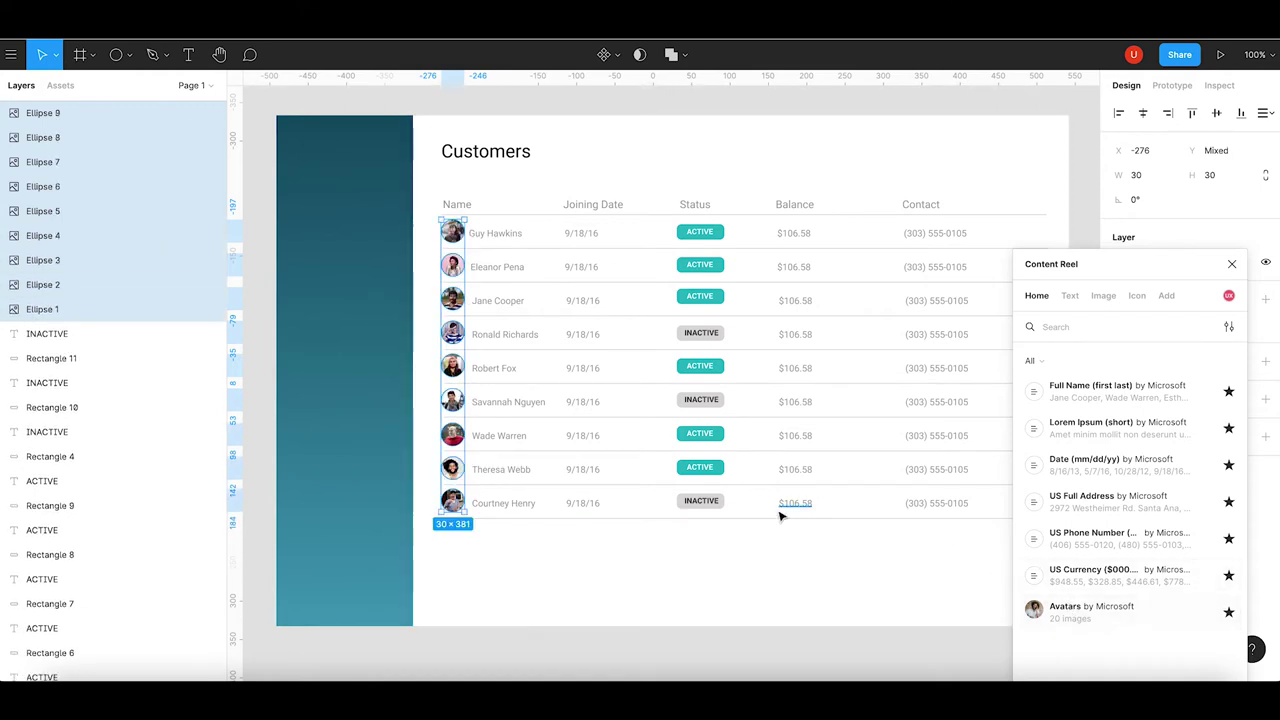
click(585, 234)
shift+click(585, 267)
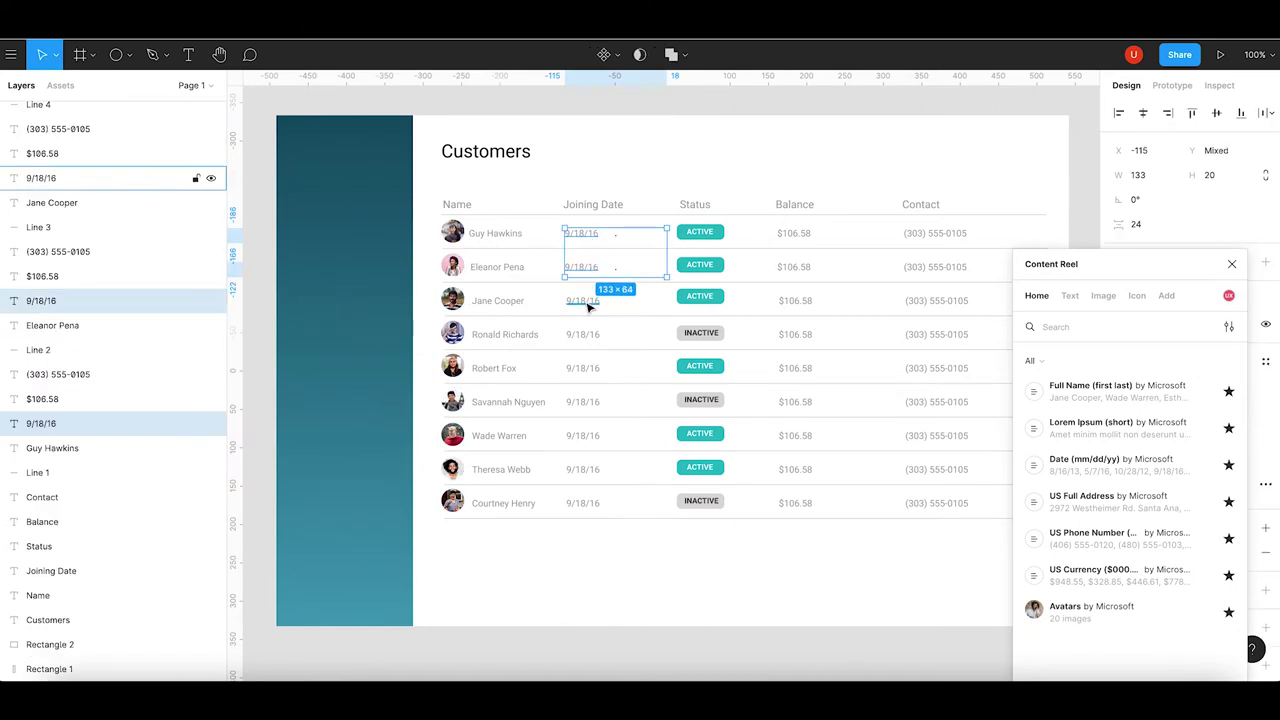
Fill the Joining Date column with varied dates from Content Reel's Date set.
shift+click(585, 300)
shift+click(588, 338)
click(636, 535)
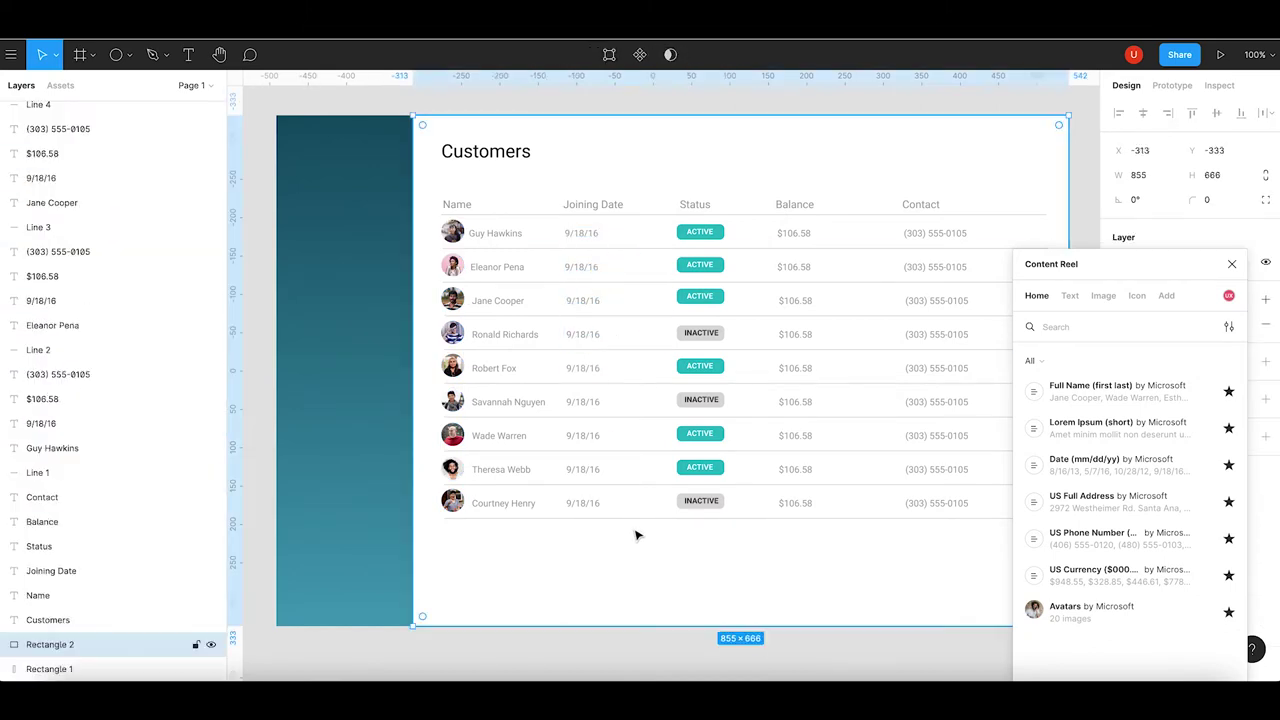
drag(607, 535, 578, 225)
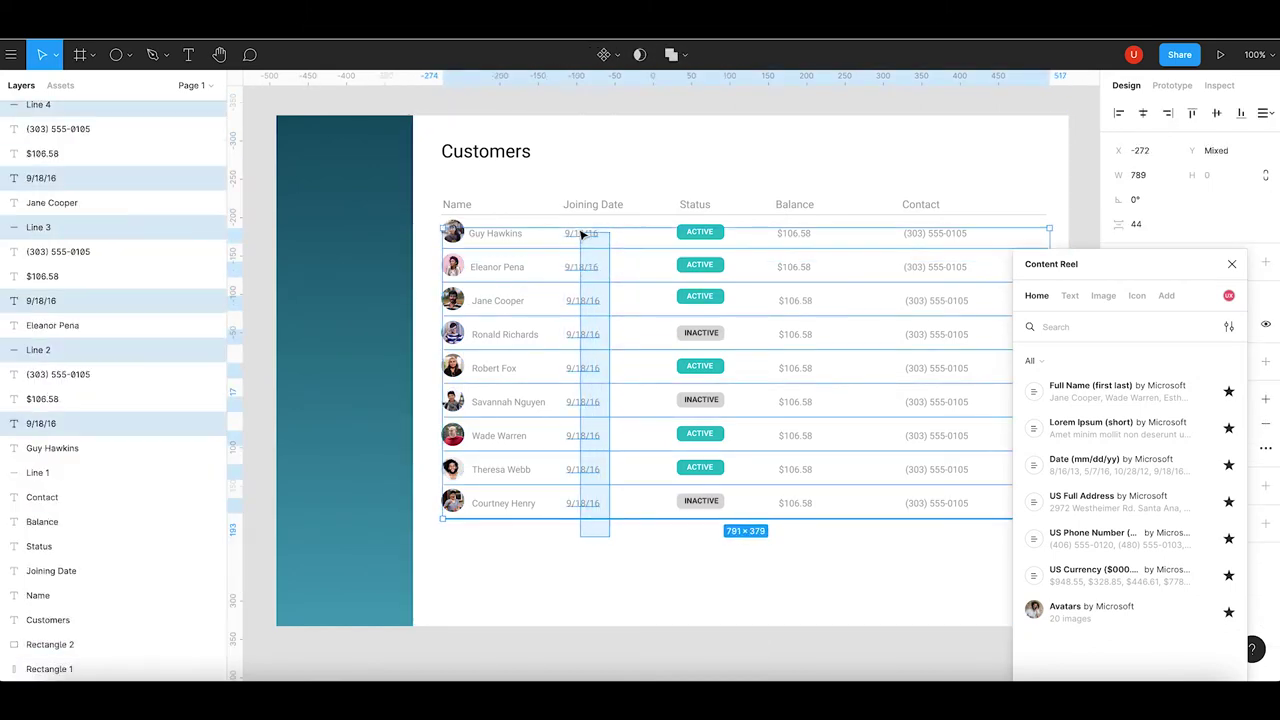
click(620, 266)
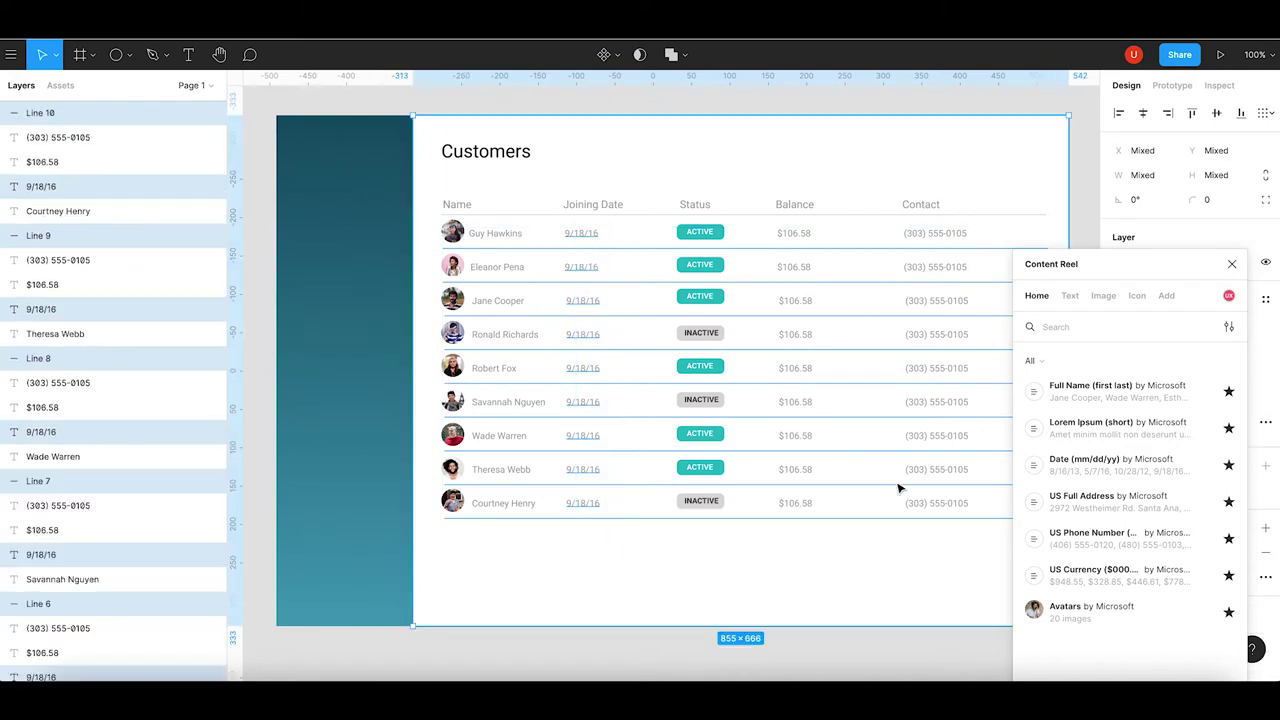
click(1088, 460)
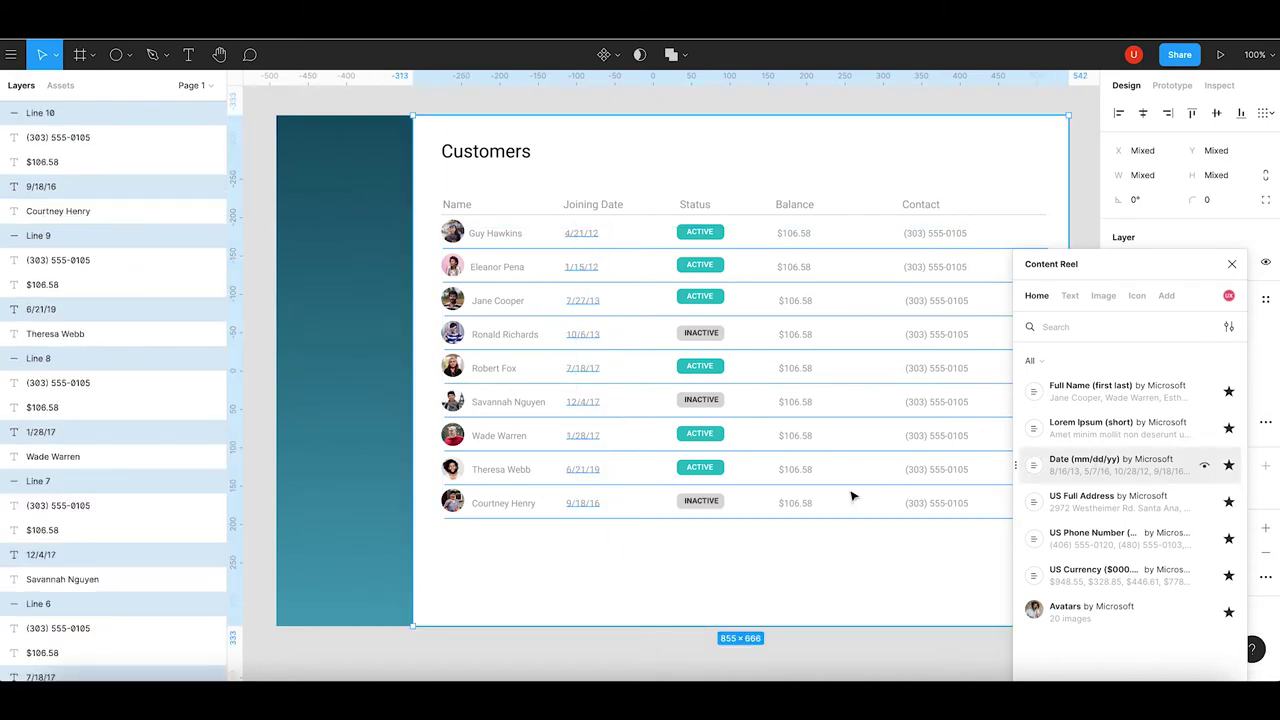
click(816, 545)
Fill all nine Balance amounts with varied US Currency values.
drag(824, 541, 786, 279)
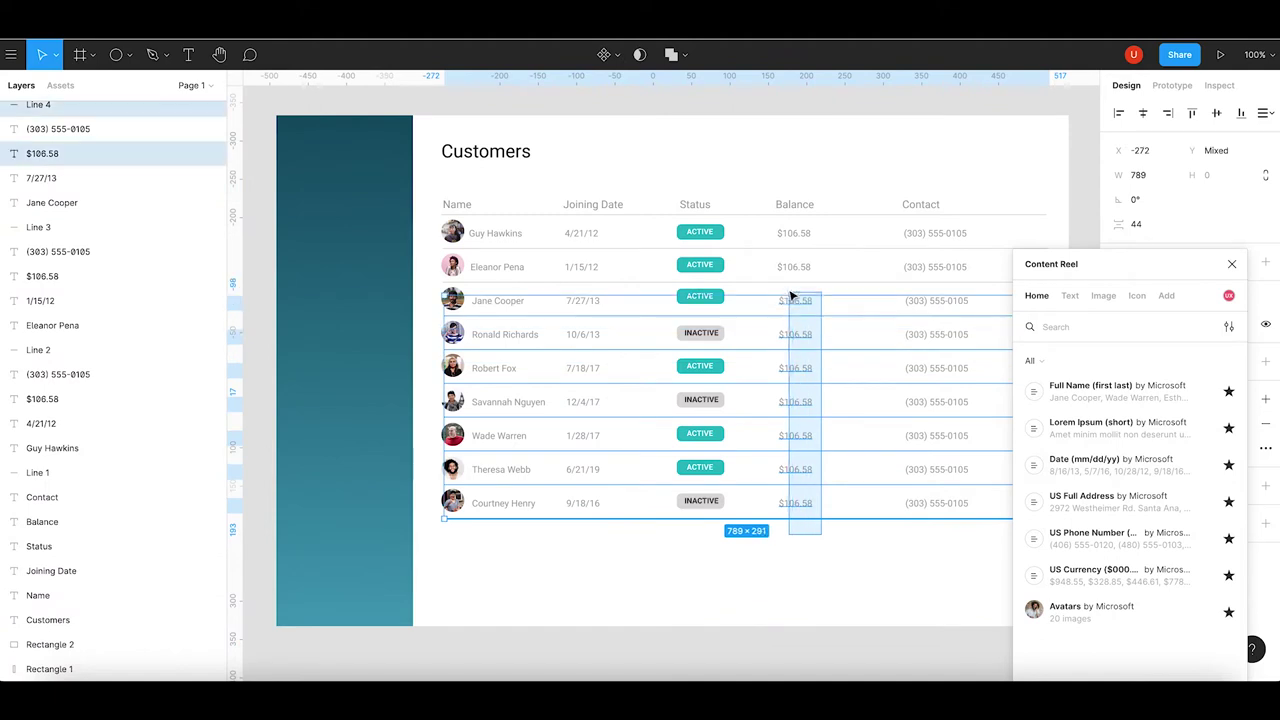
click(797, 541)
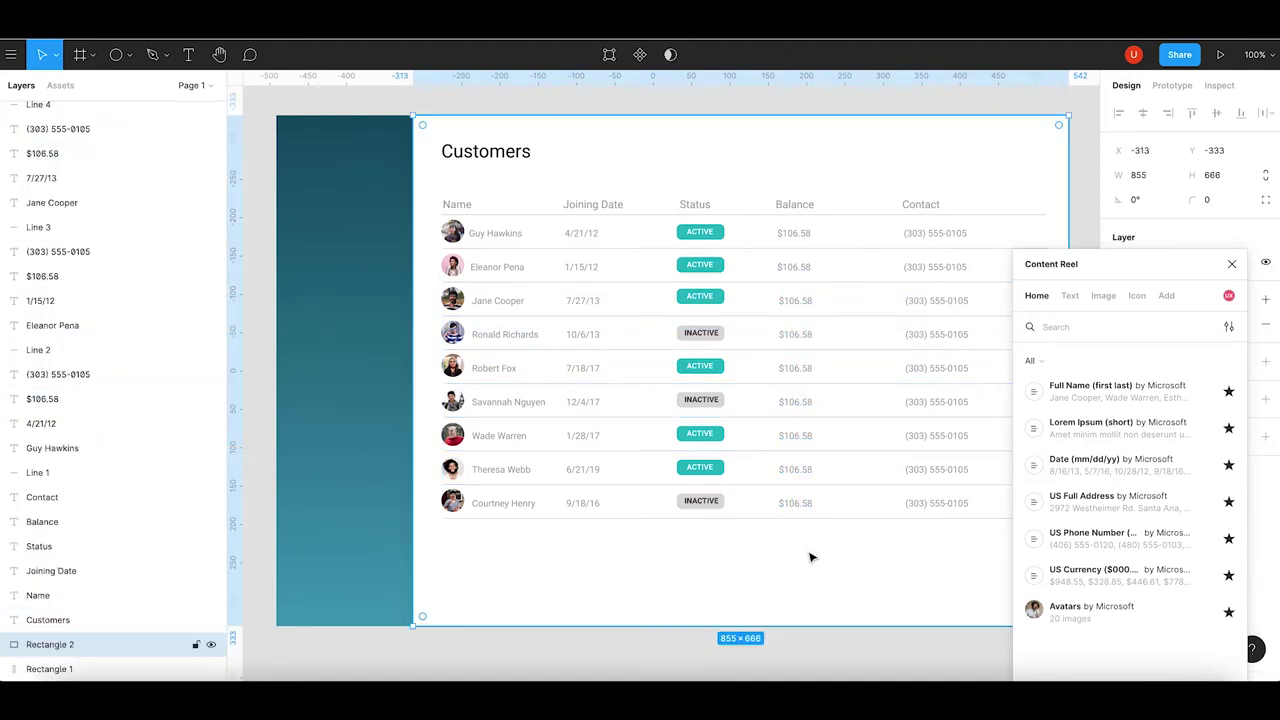
drag(825, 558, 819, 259)
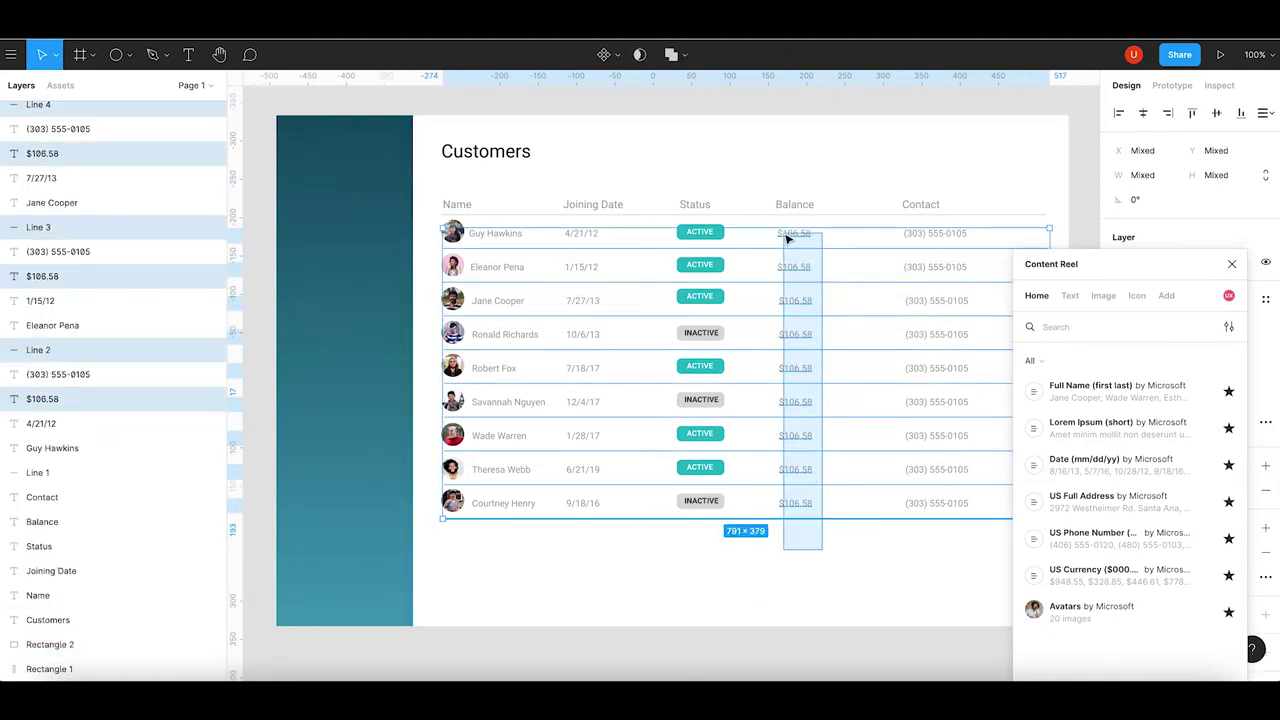
shift+click(840, 278)
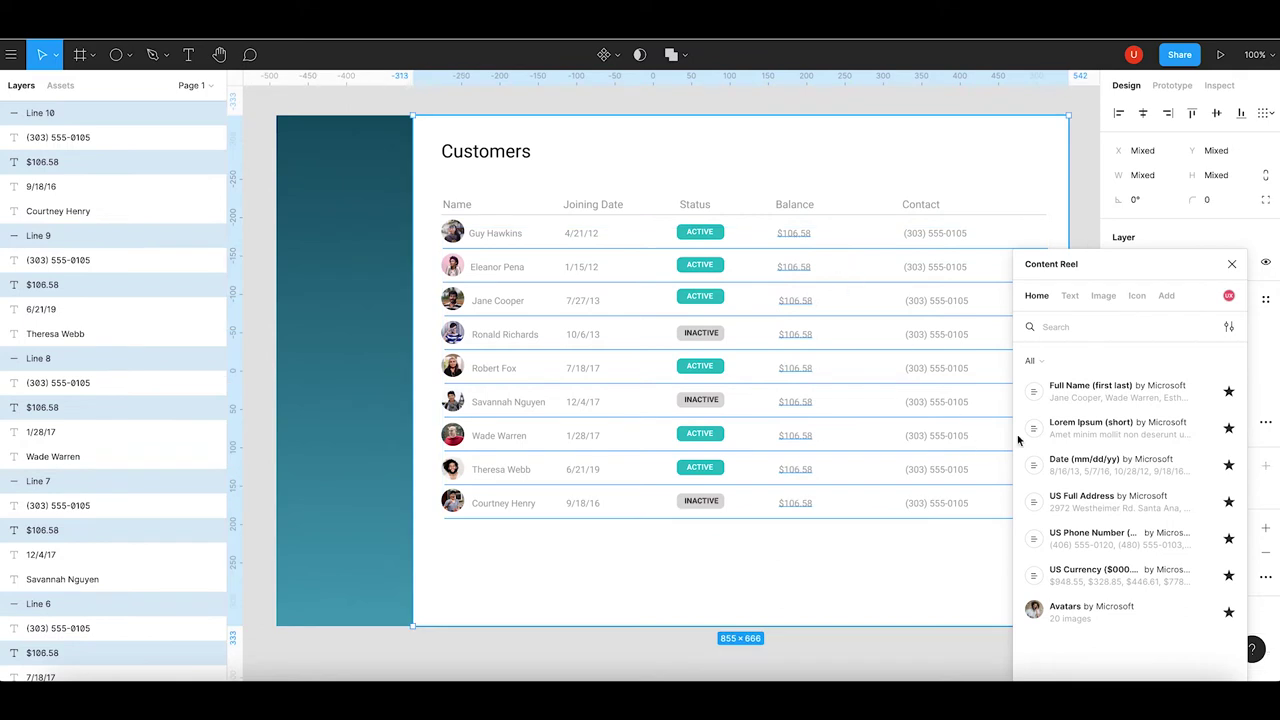
click(1095, 575)
click(942, 554)
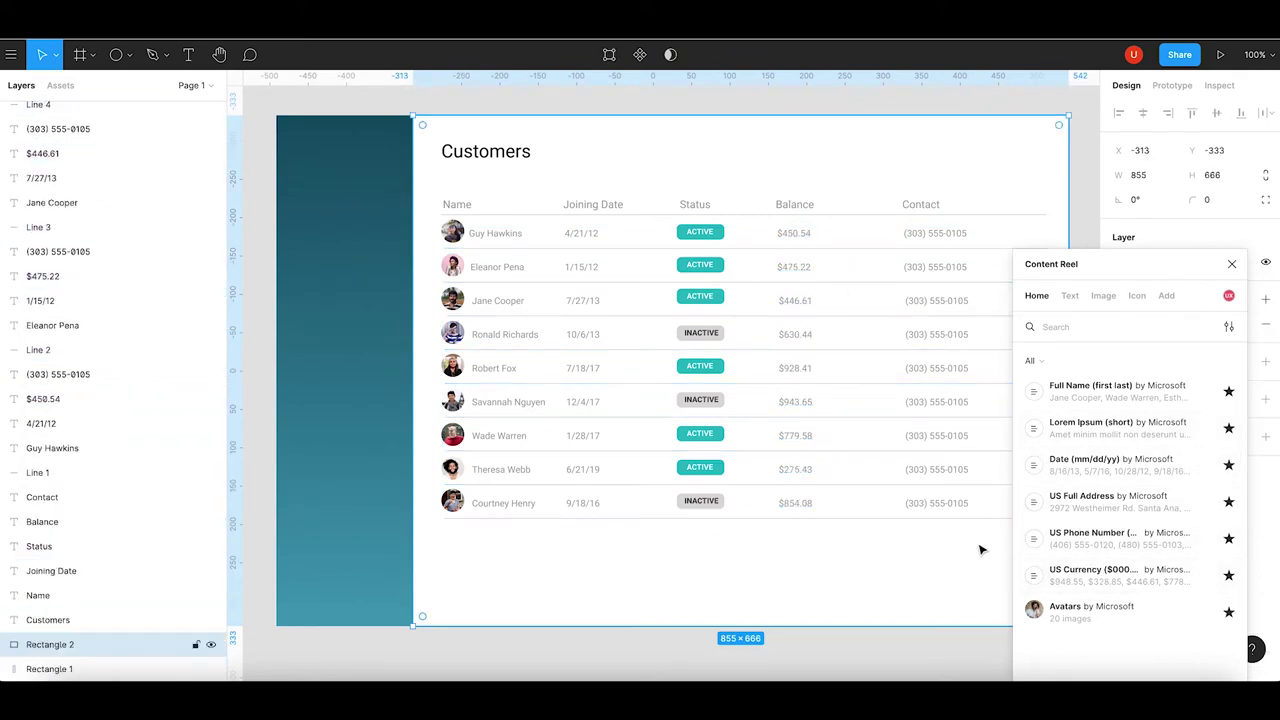
Fill the Contact column with varied US phone numbers.
drag(976, 540, 912, 228)
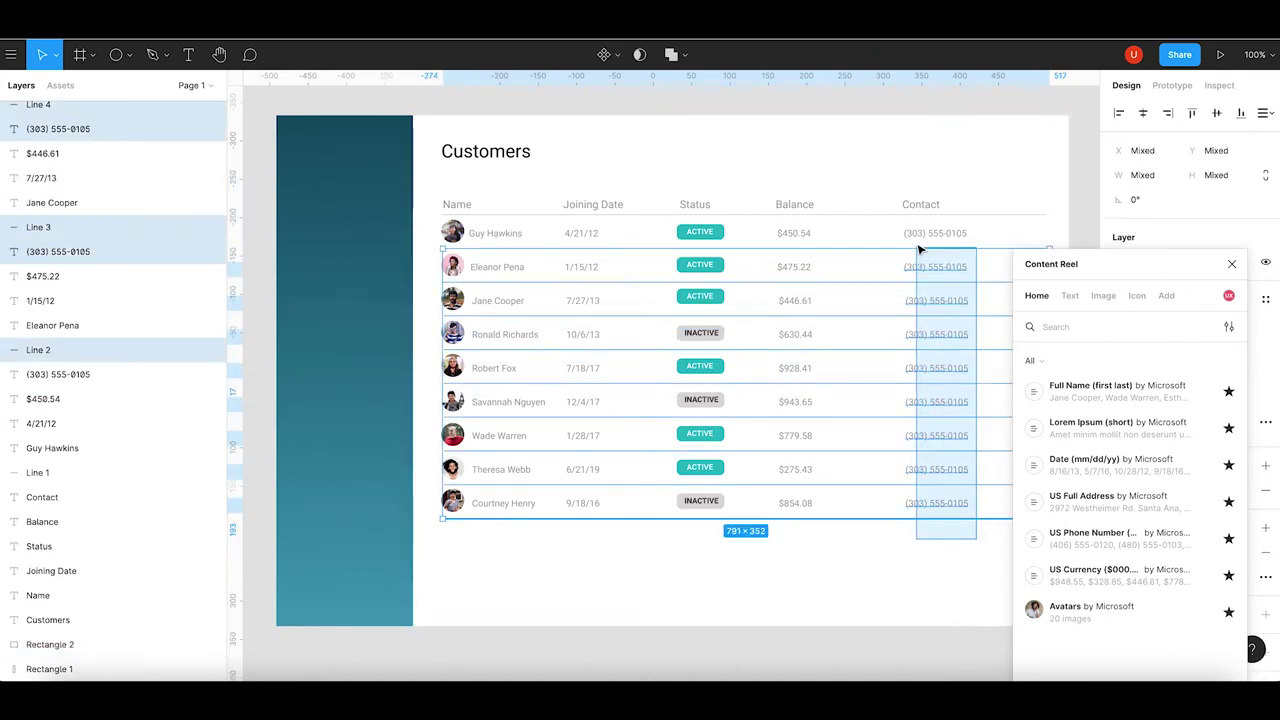
shift+click(866, 271)
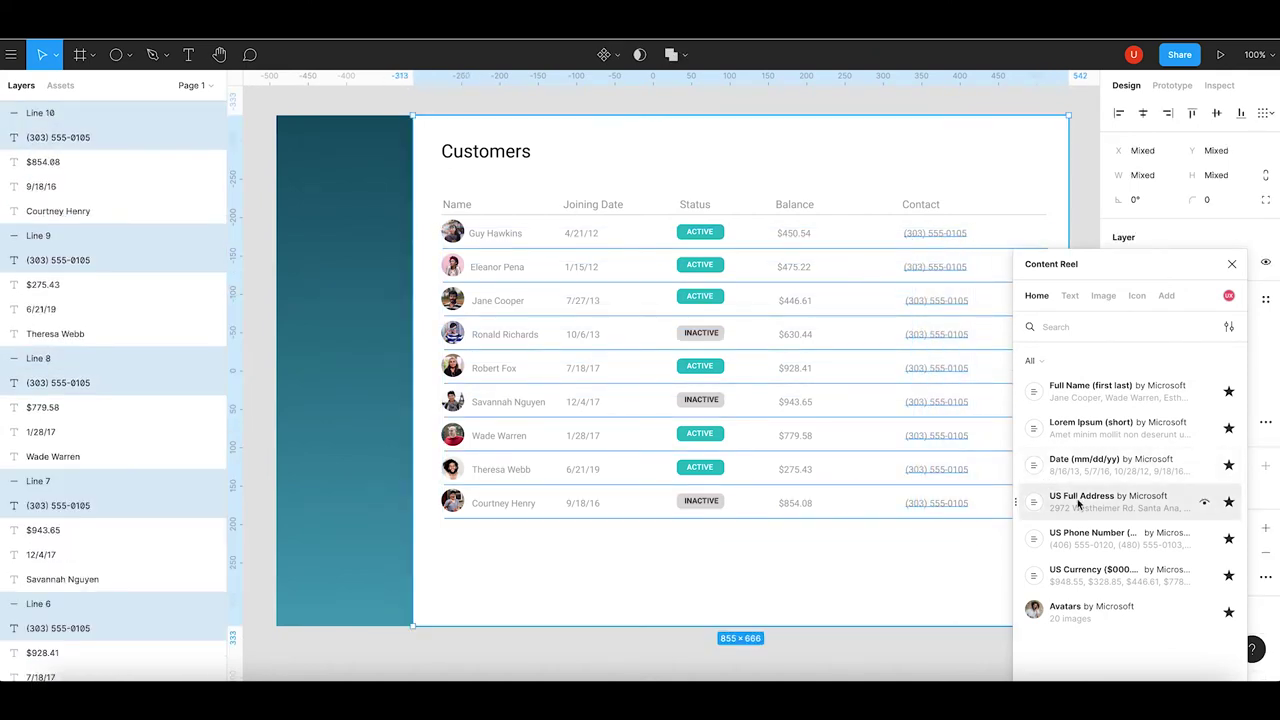
click(1081, 535)
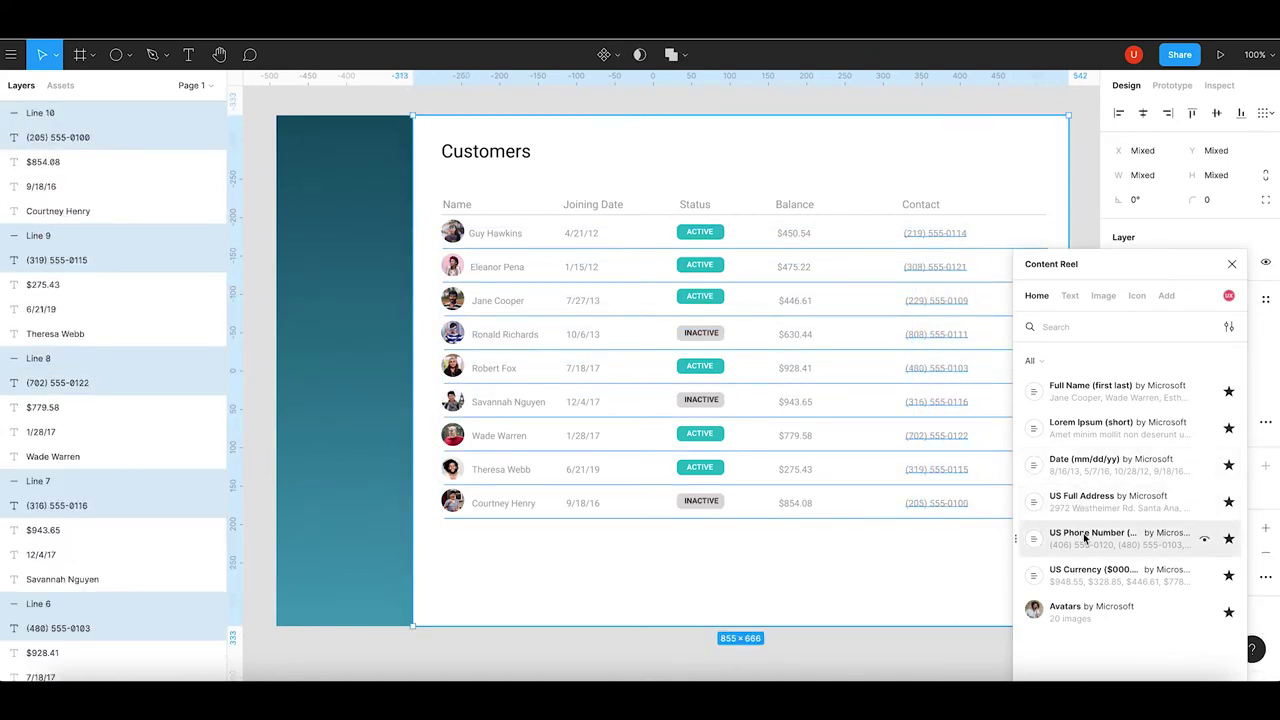
click(1088, 195)
Move the Content Reel plugin panel aside and close it.
mouse_move(1122, 268)
mouse_down()
mouse_move(1175, 234)
mouse_move(1121, 236)
mouse_move(1234, 220)
mouse_up()
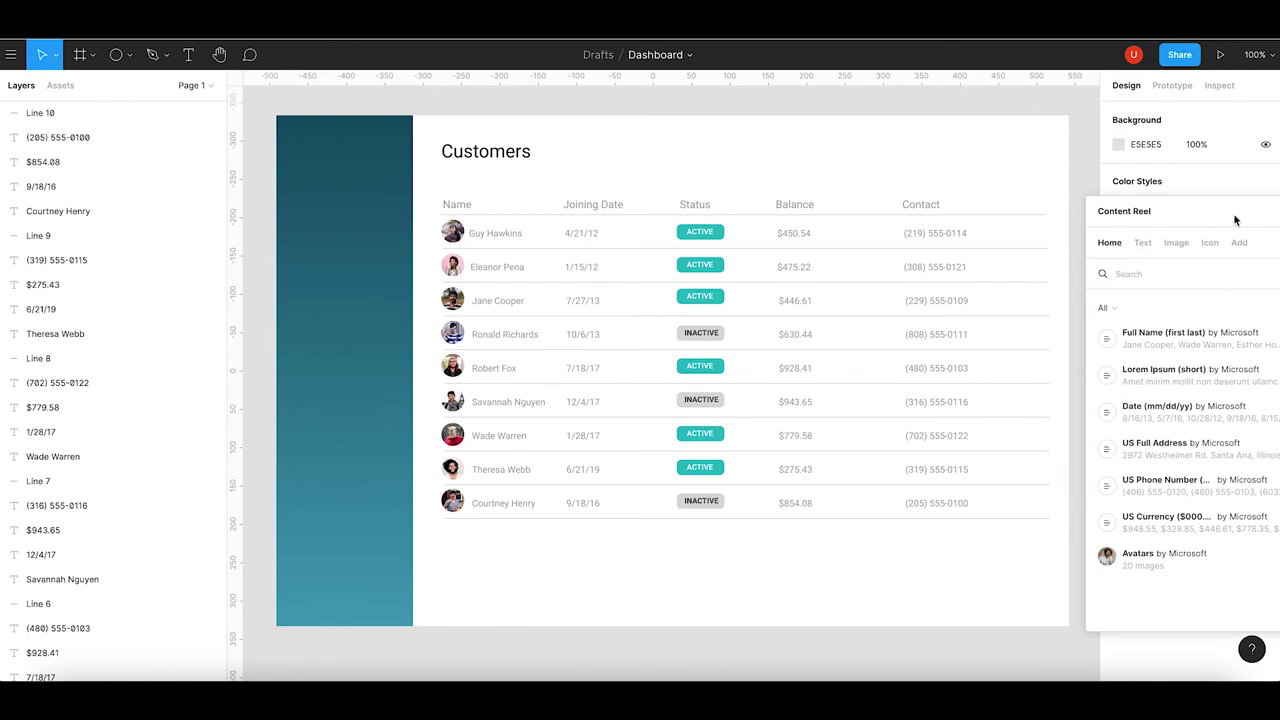
drag(1235, 220, 978, 272)
click(1048, 265)
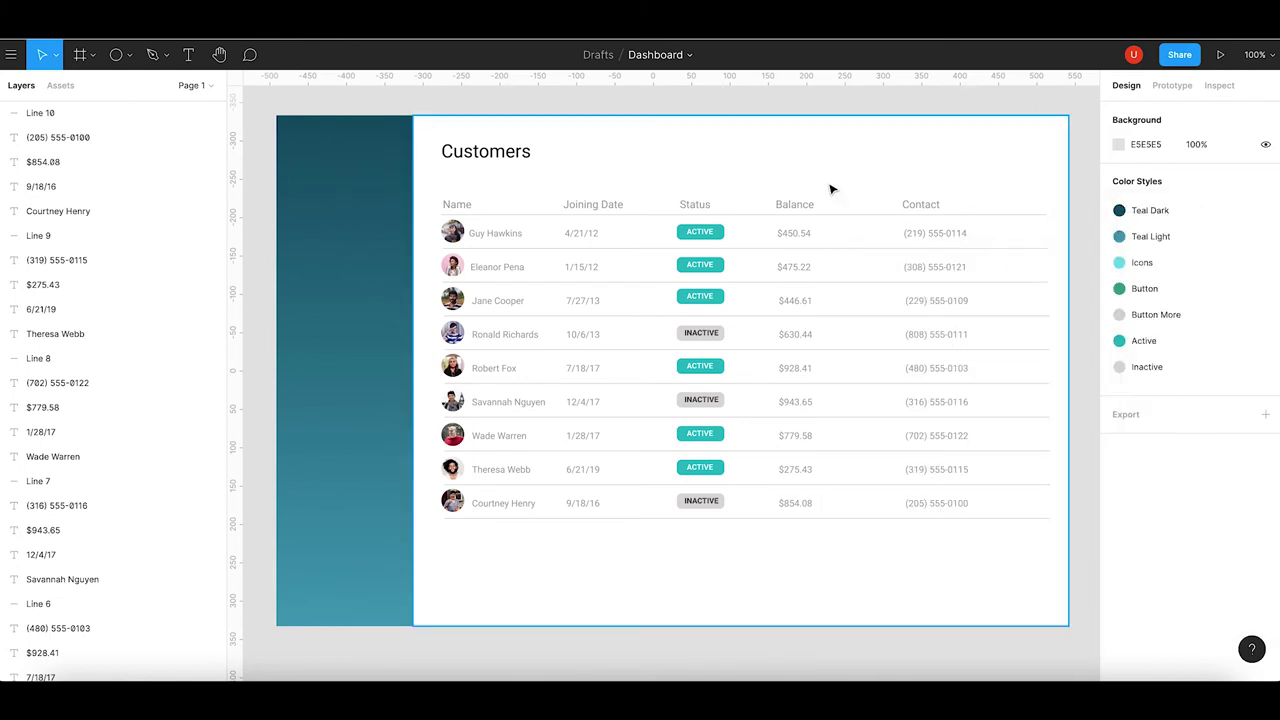
Draw a small rectangle at the card's top right with corner radius 6 and teal 3EA09B fill.
click(127, 56)
click(117, 89)
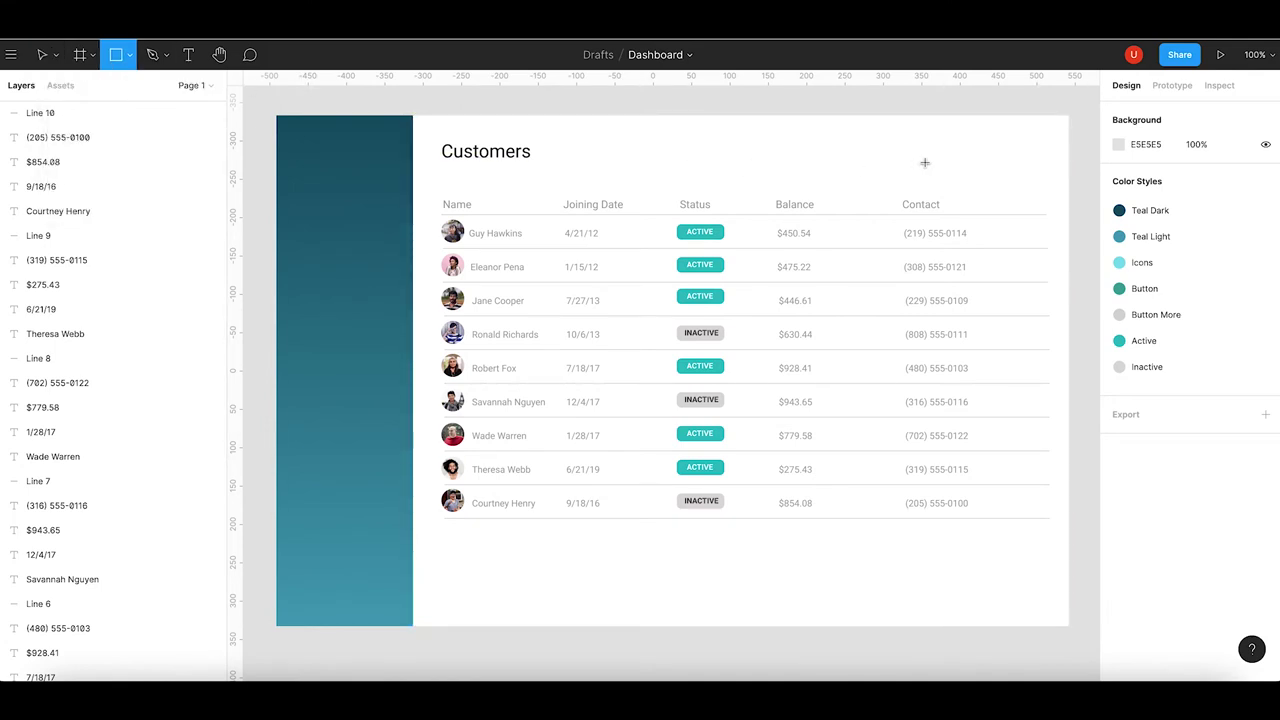
drag(1006, 141, 1048, 172)
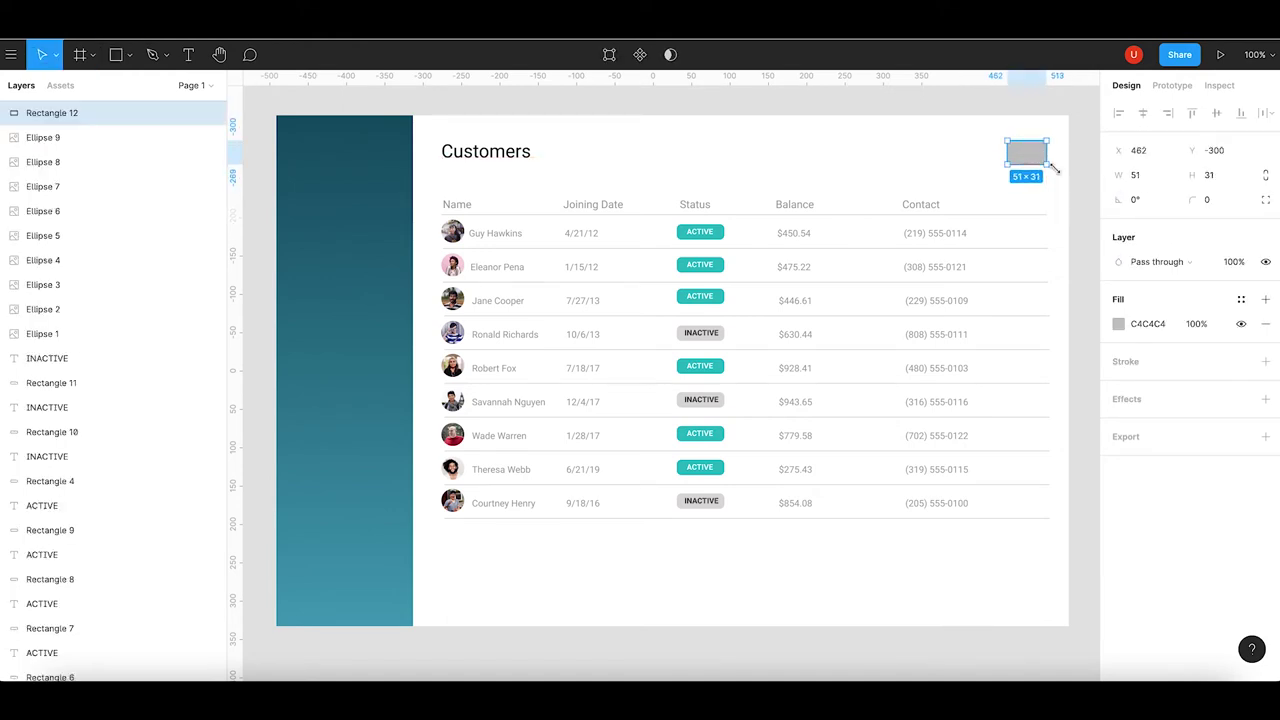
click(1213, 201)
text(6)
key(Return)
click(1119, 324)
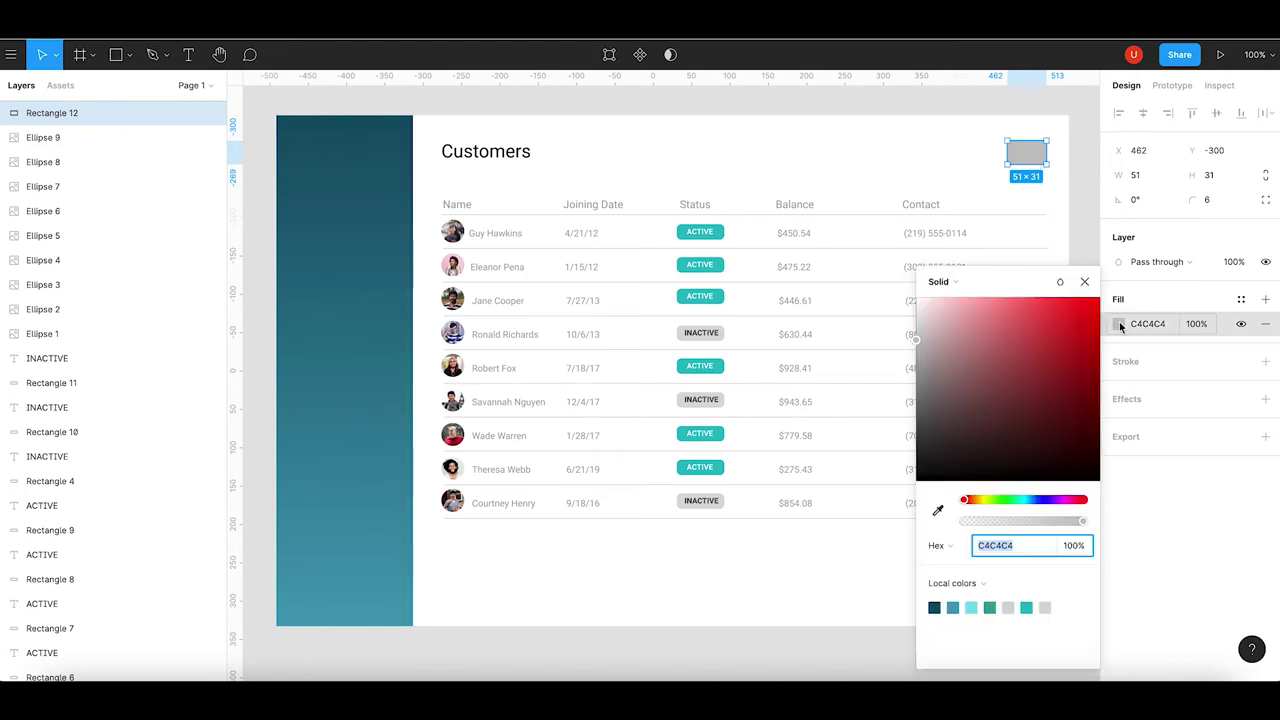
click(990, 607)
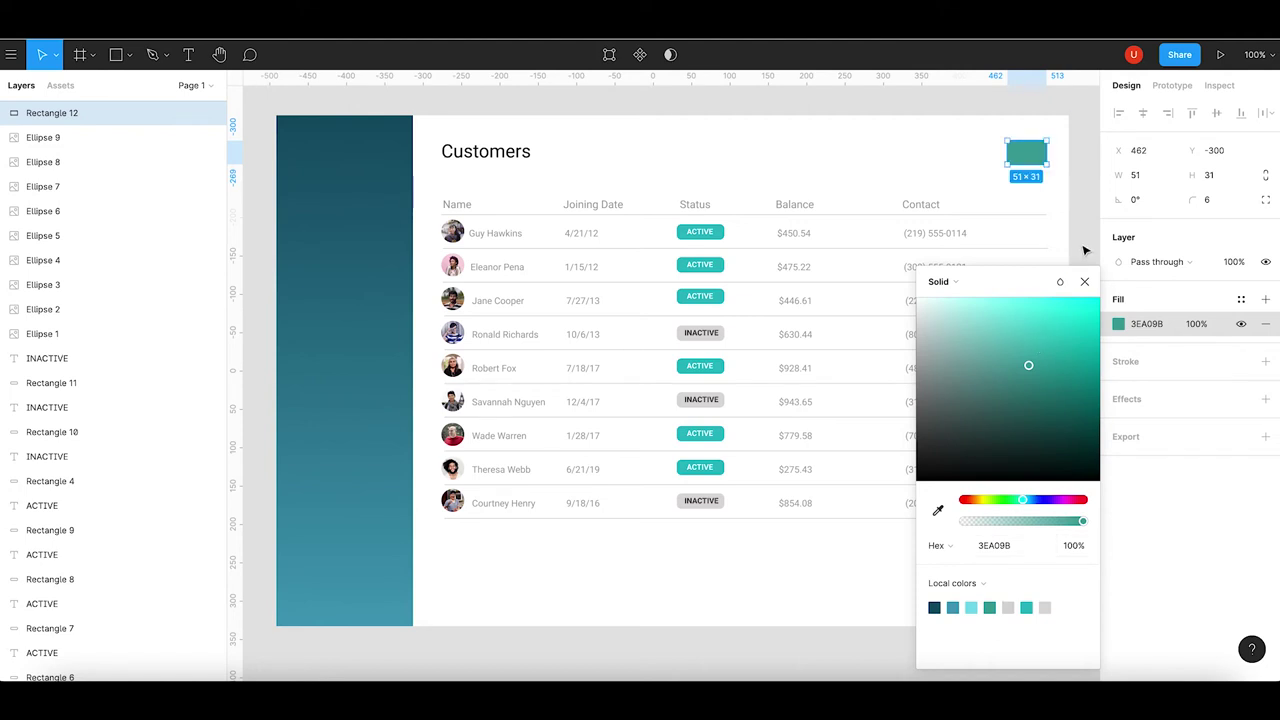
click(1085, 253)
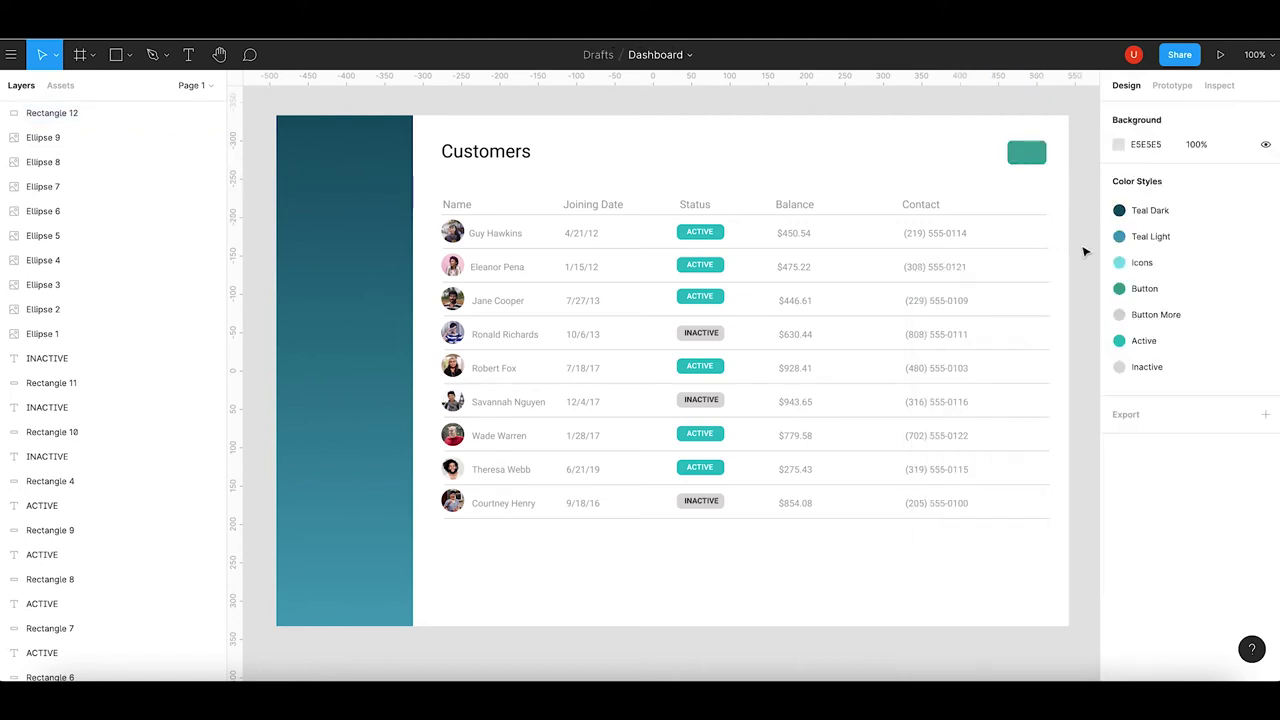
Add an ADD text label centred on the teal button.
click(186, 56)
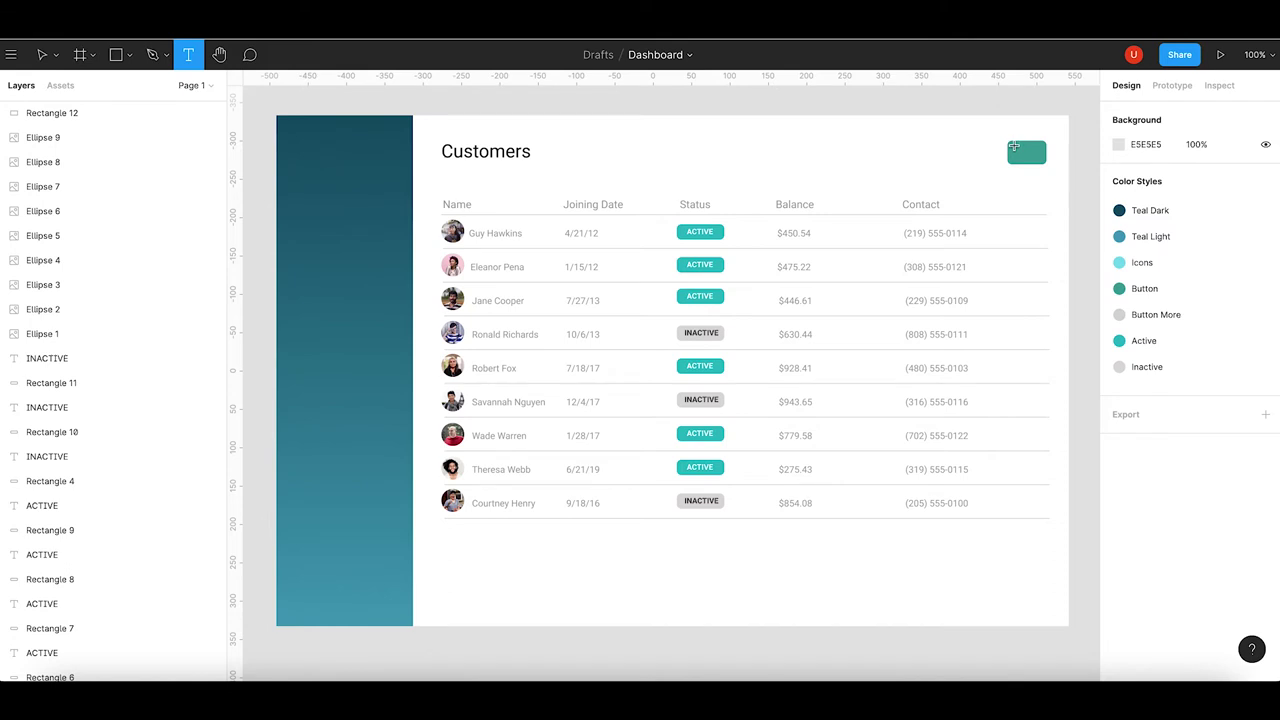
drag(1014, 147, 1040, 158)
key(Escape)
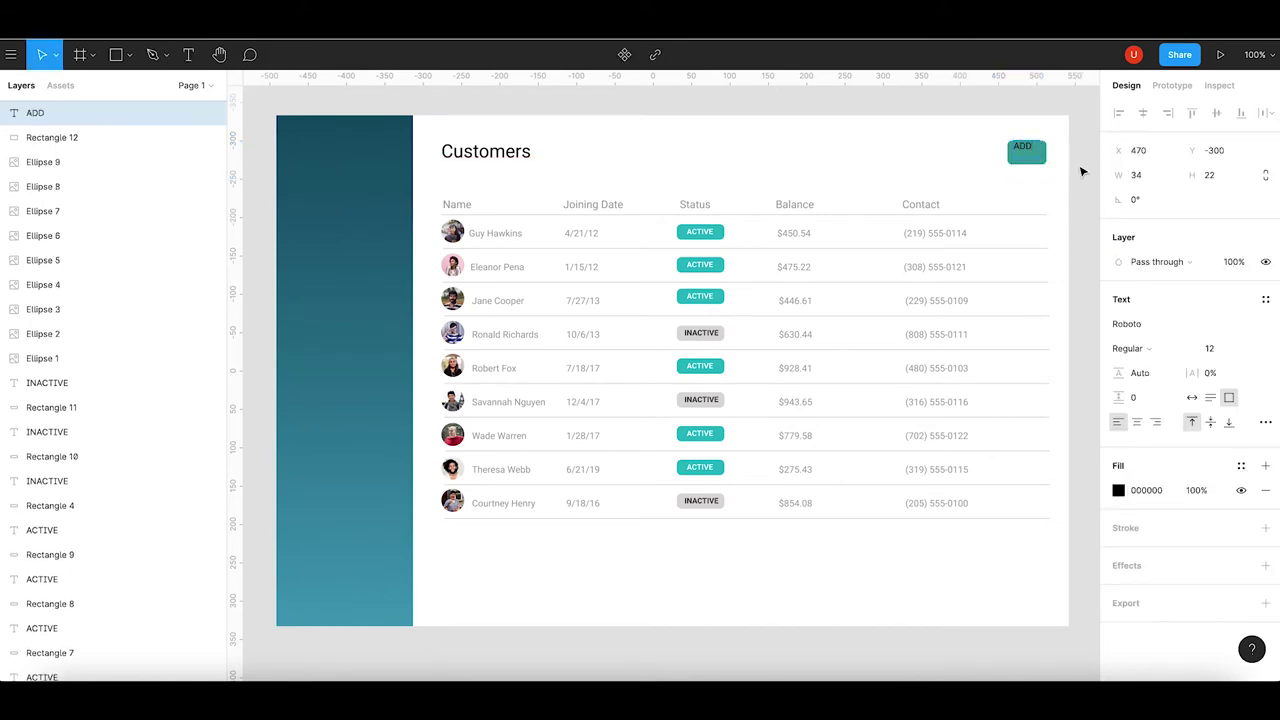
drag(1027, 152, 1030, 155)
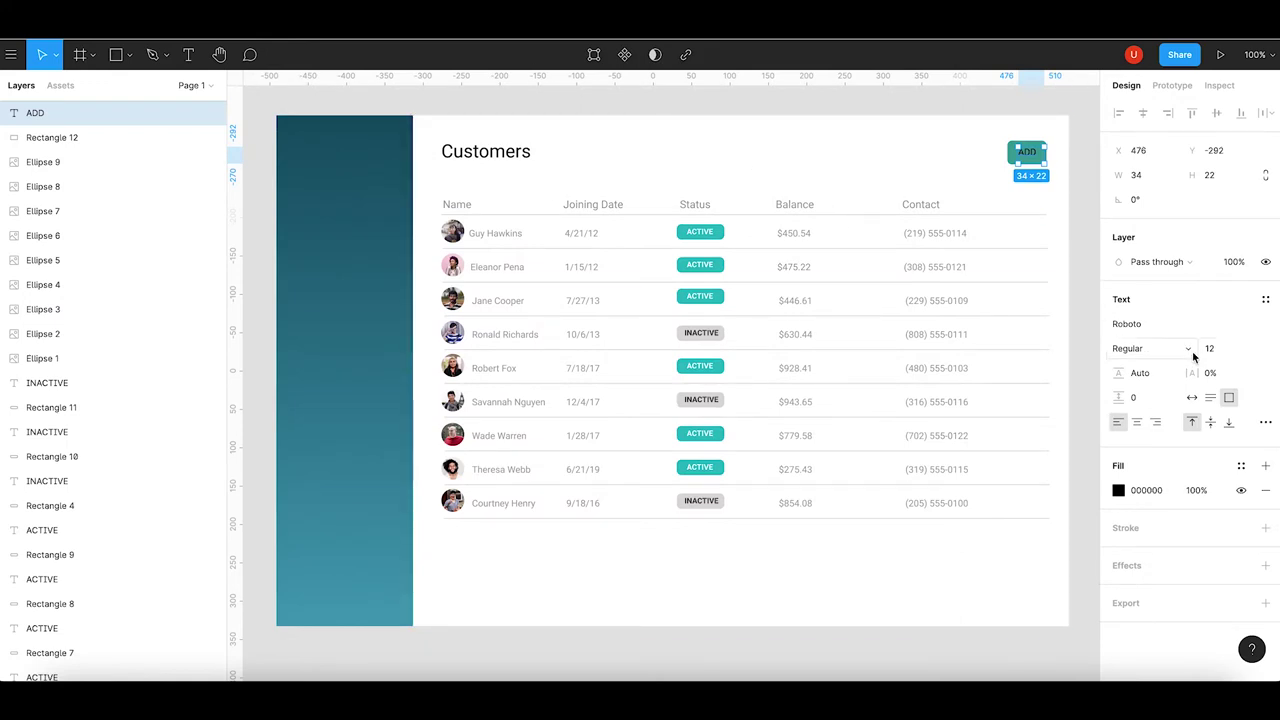
Make the ADD label Medium weight with a white FFFFFF fill.
click(1188, 350)
click(1174, 368)
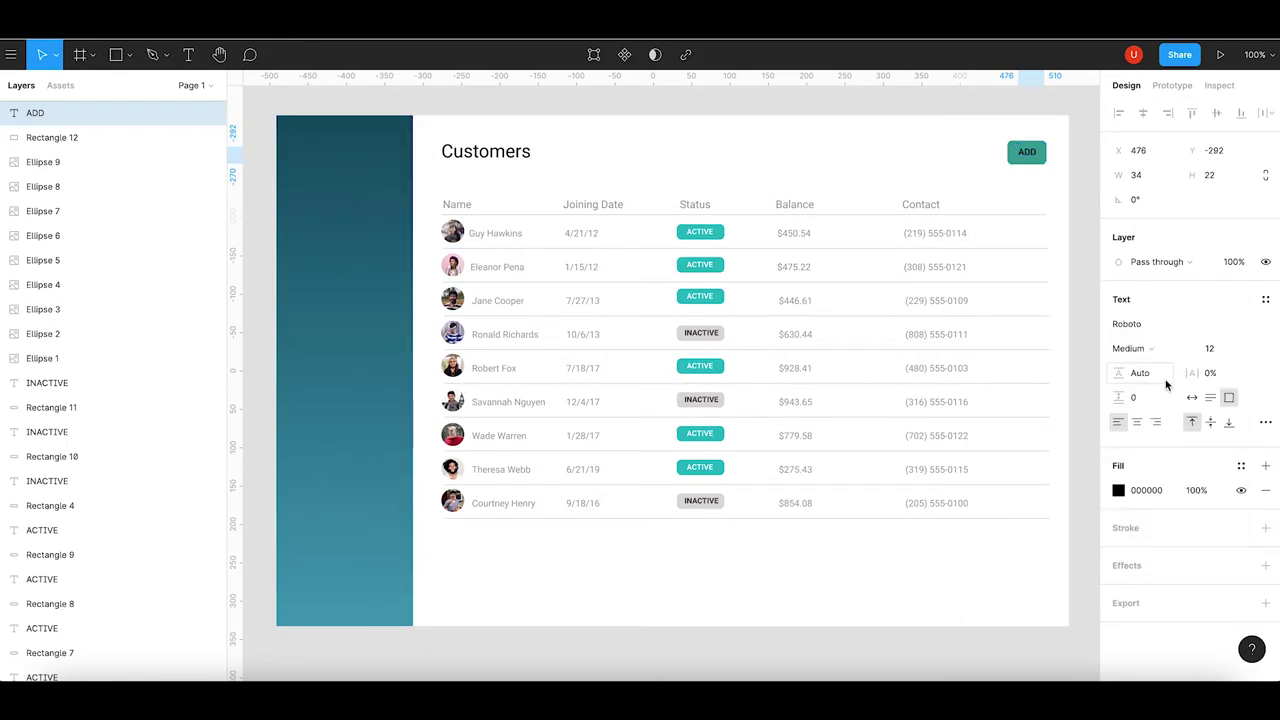
click(1118, 490)
click(951, 348)
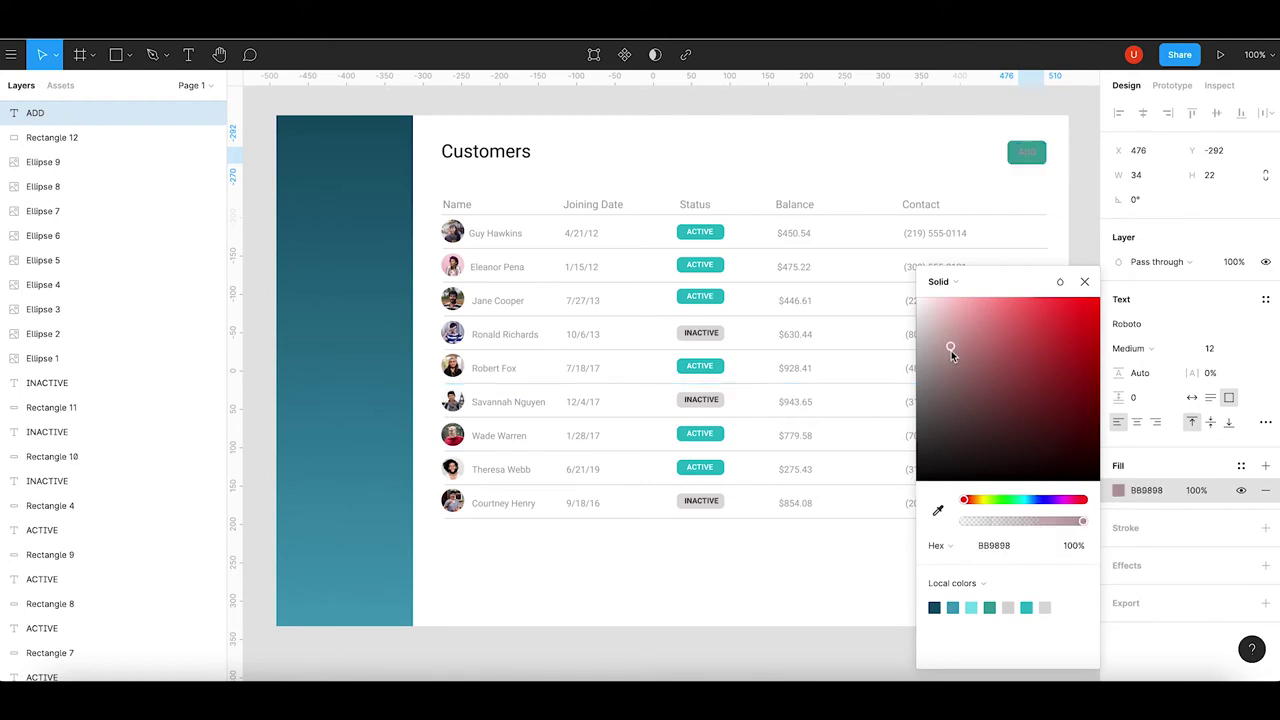
drag(951, 350, 914, 271)
click(1075, 194)
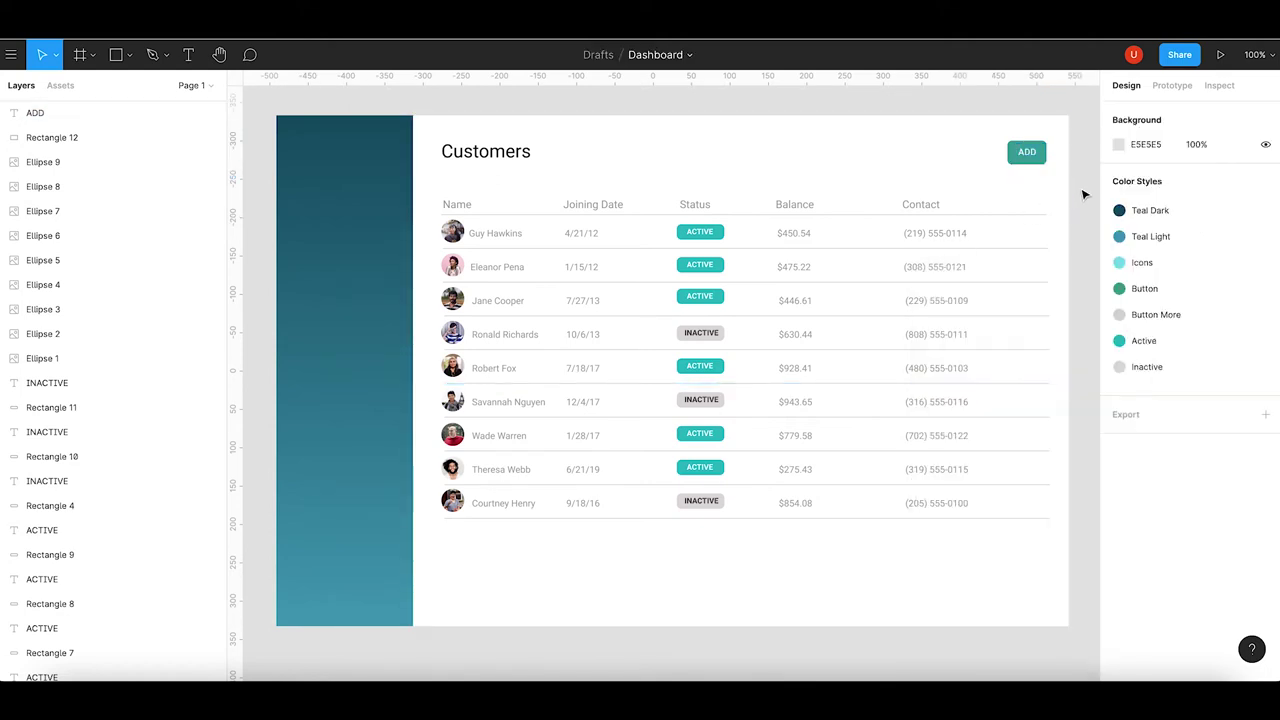
Nudge the ADD text down one pixel.
click(1028, 154)
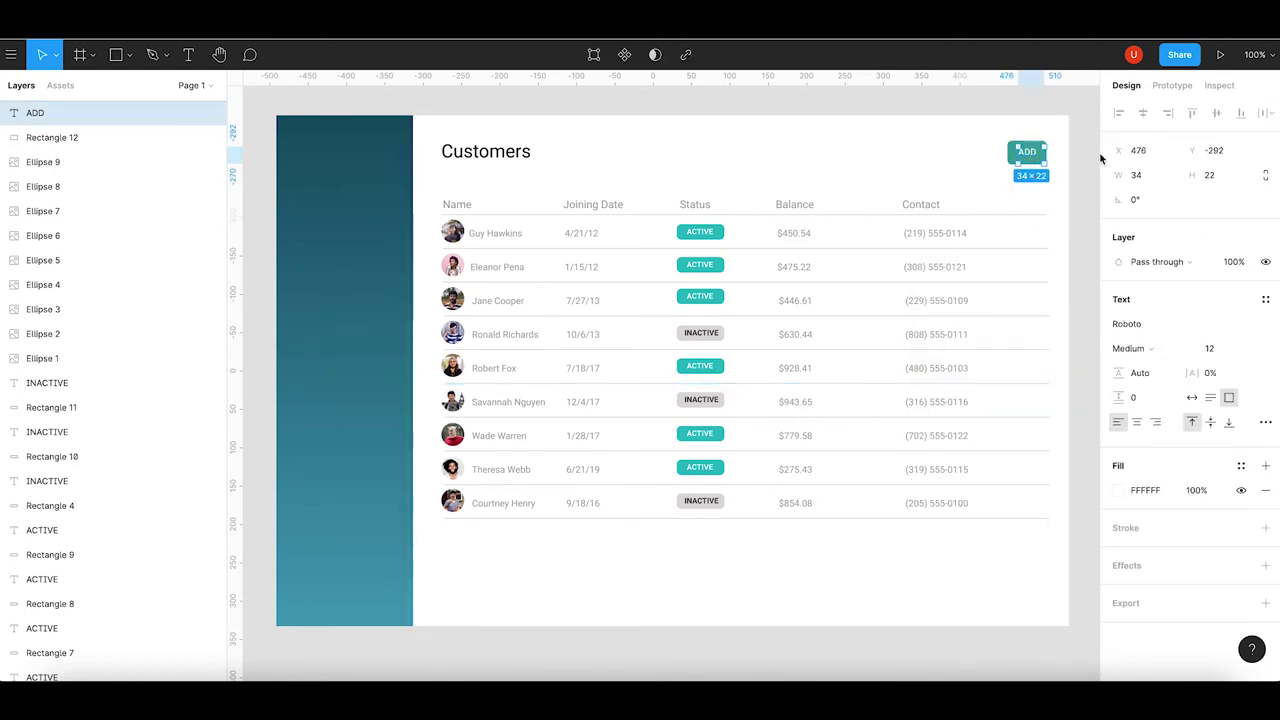
key(Down)
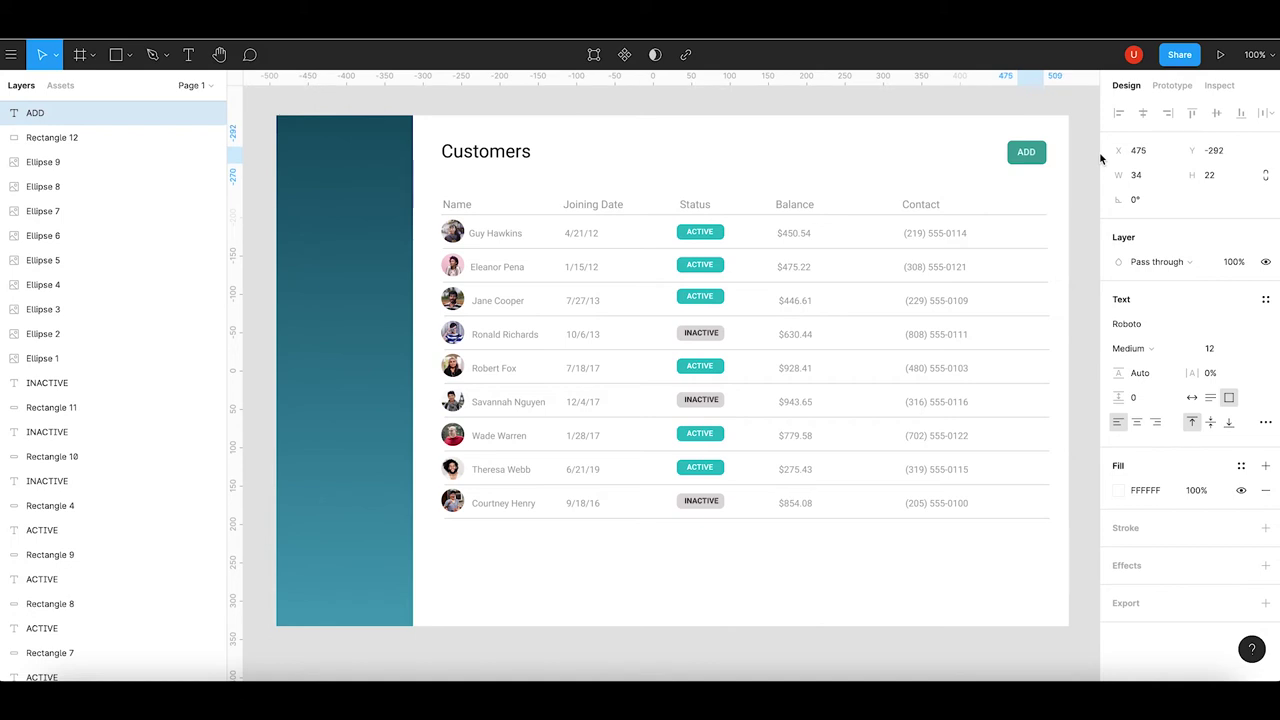
key(Escape)
Paste a copy of the ADD button background left of ADD, narrowed to 36 wide.
click(1041, 163)
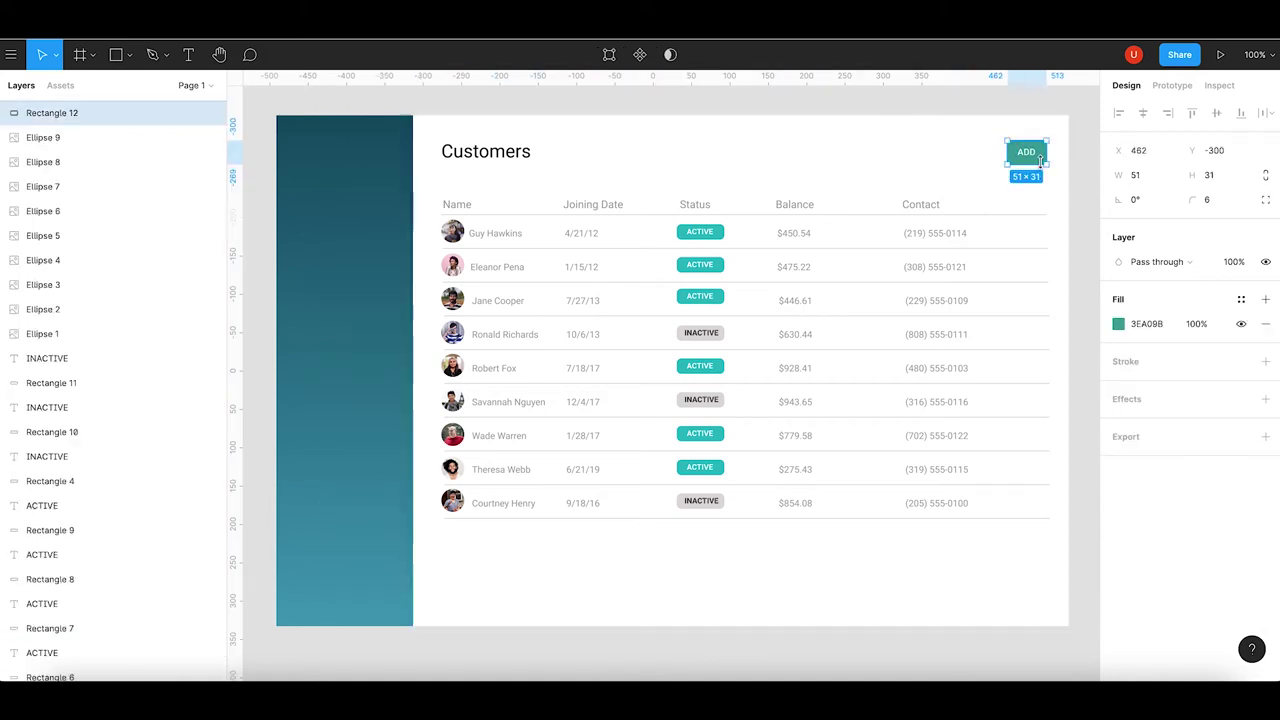
key(ctrl+v)
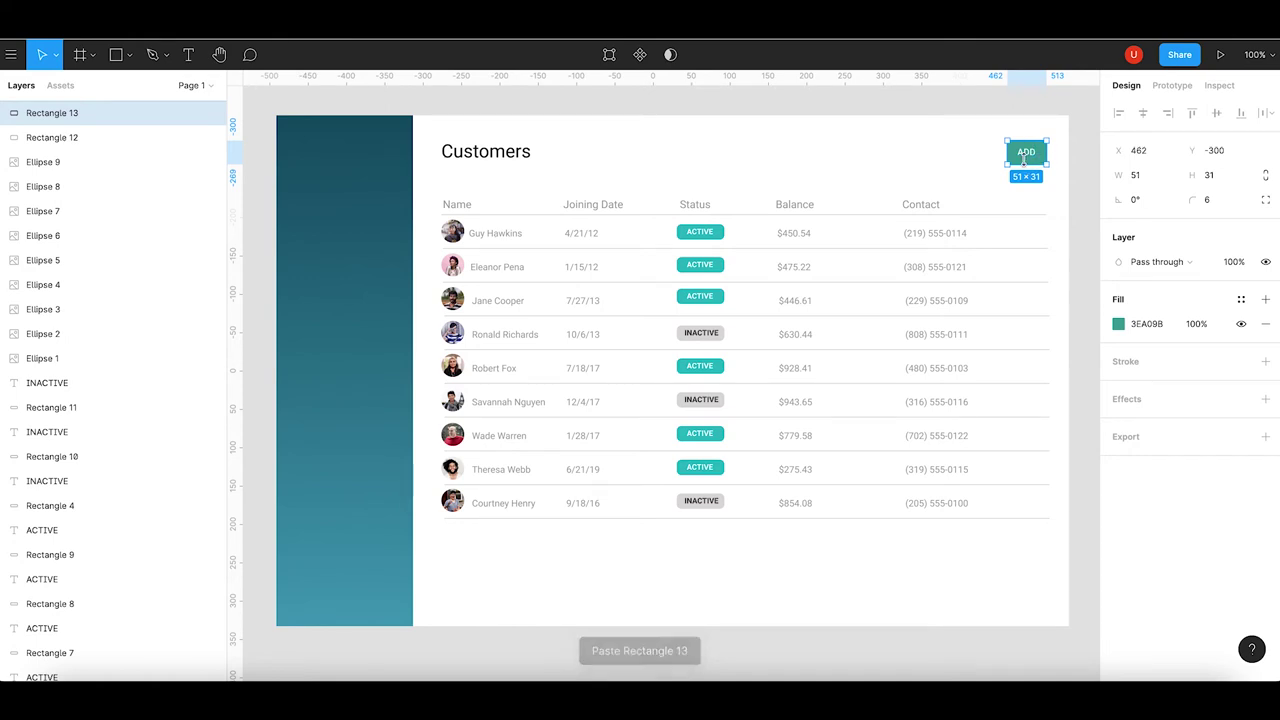
drag(1038, 171, 996, 162)
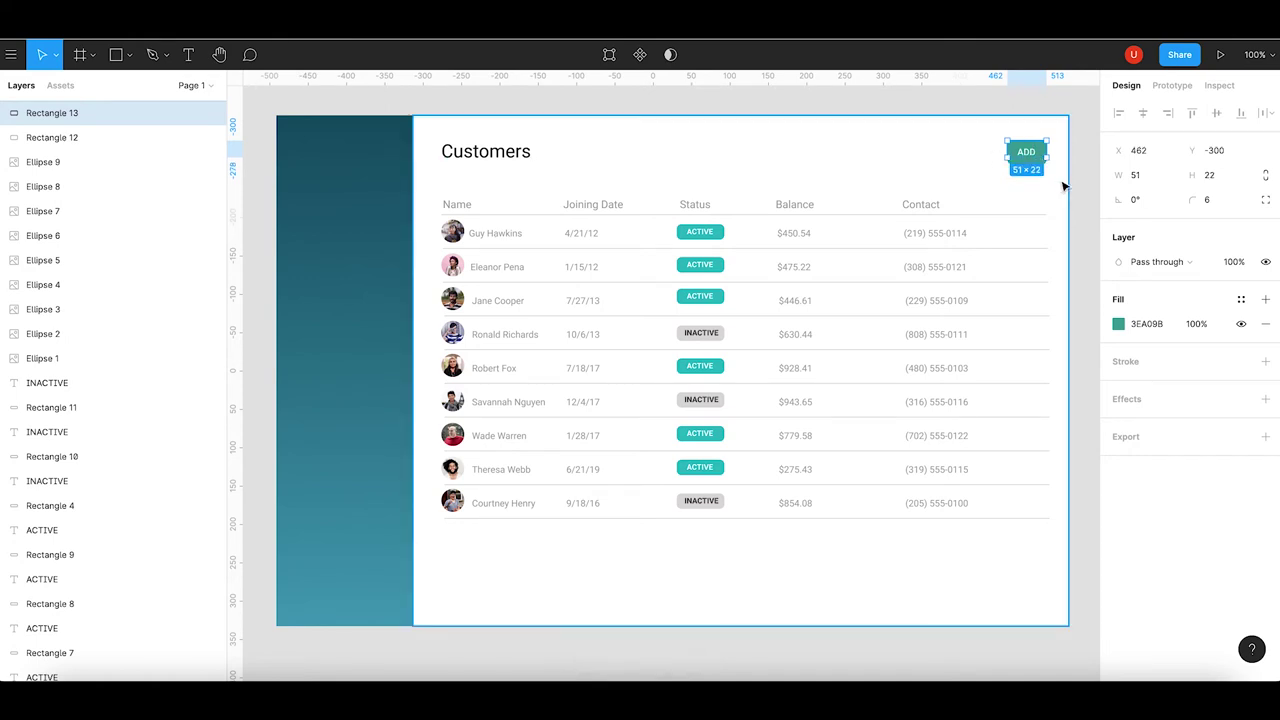
key(ctrl+z)
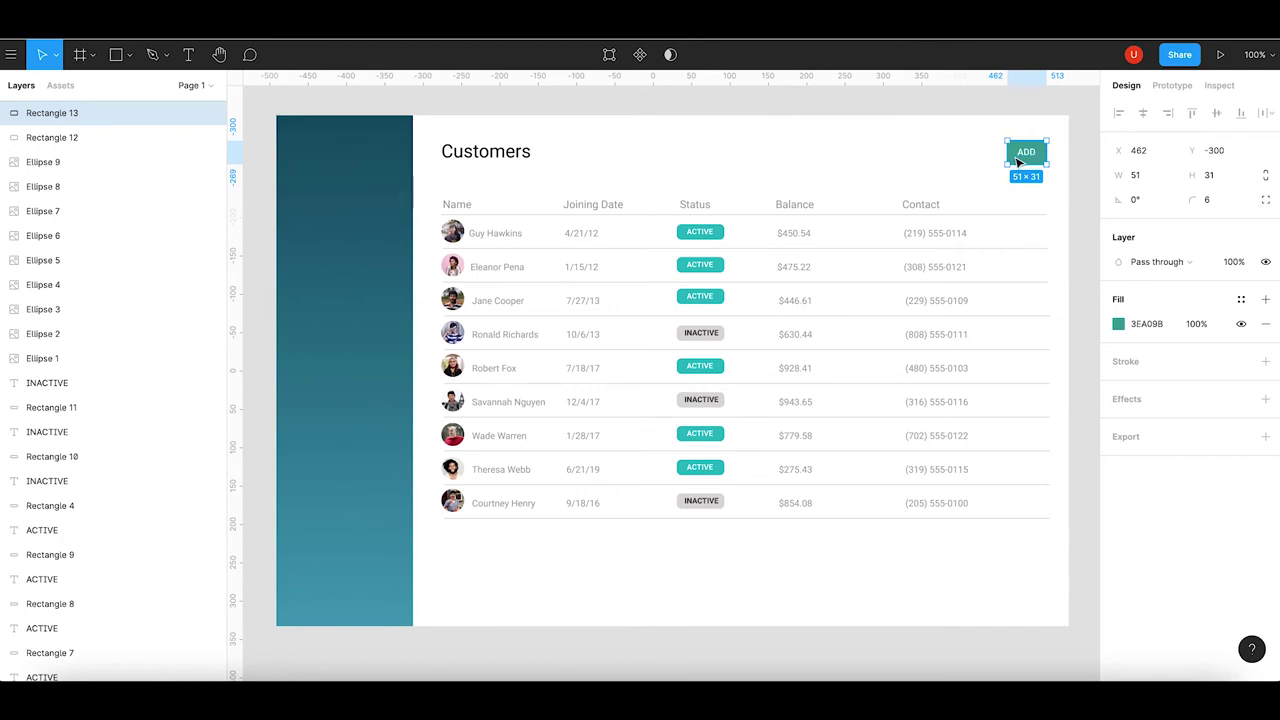
drag(1018, 162, 975, 163)
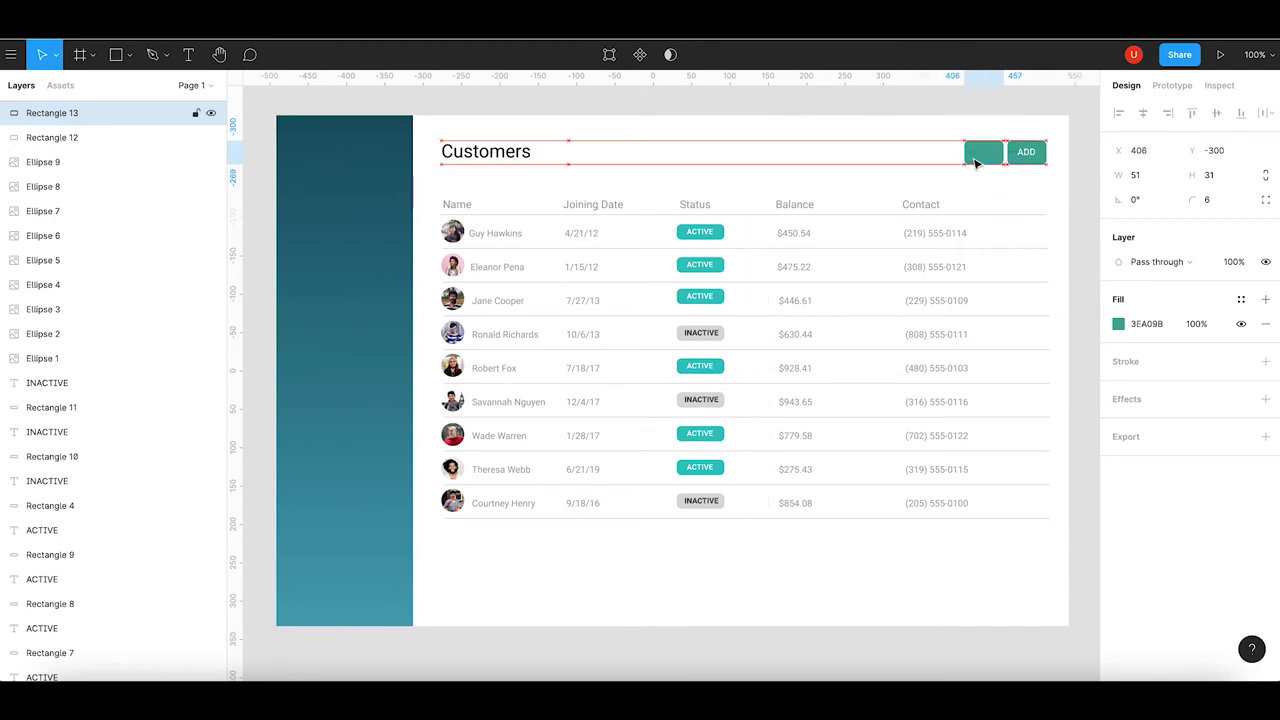
drag(964, 152, 977, 152)
Fill the copied square light grey D8D6D6.
click(1118, 323)
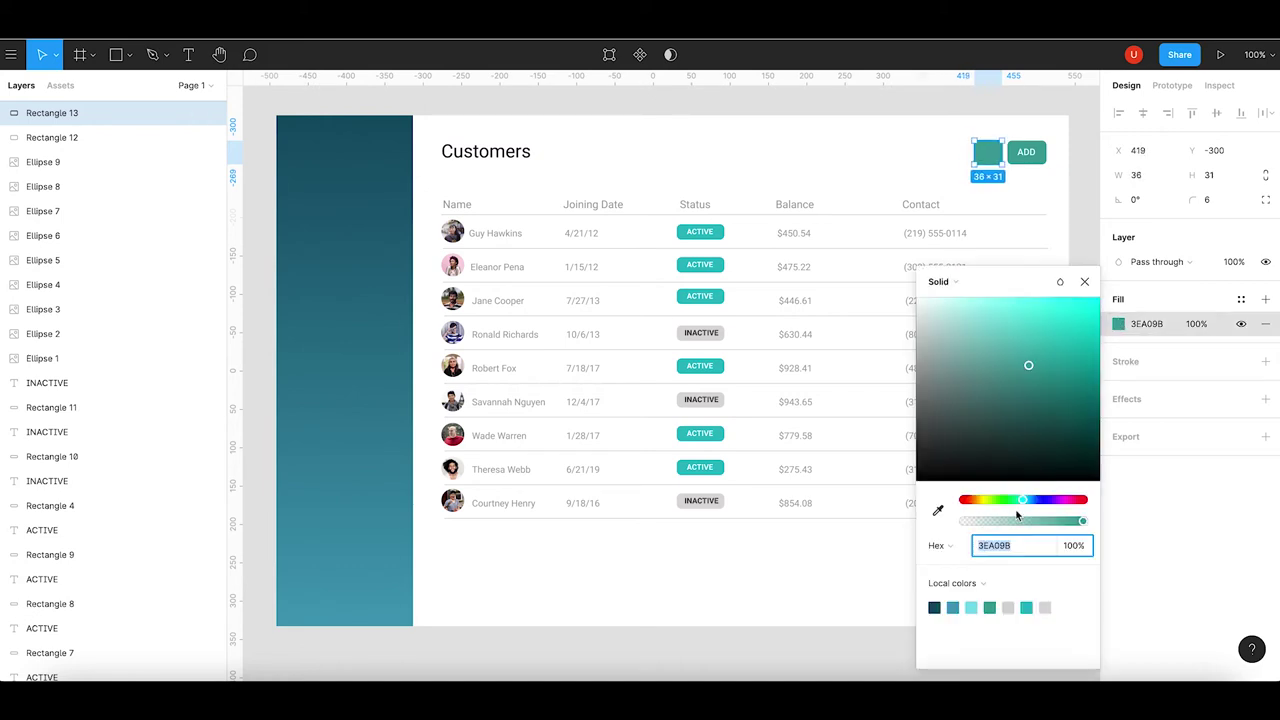
click(1010, 607)
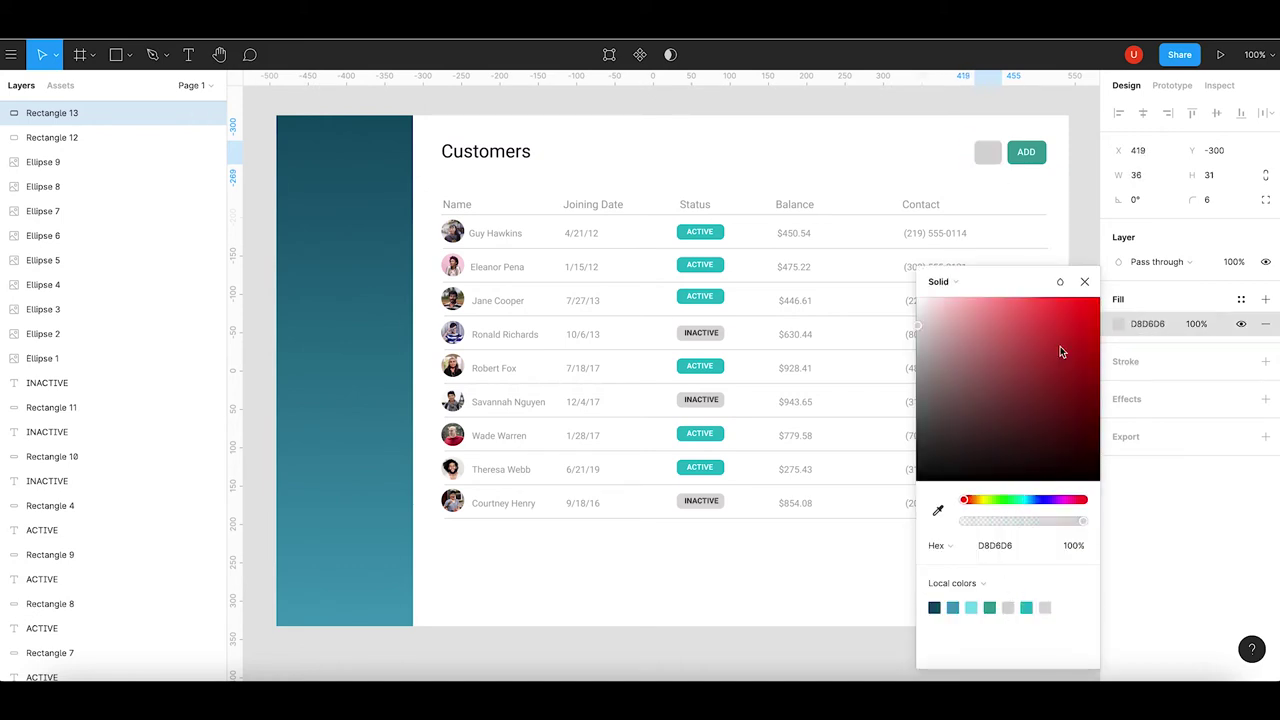
click(1090, 245)
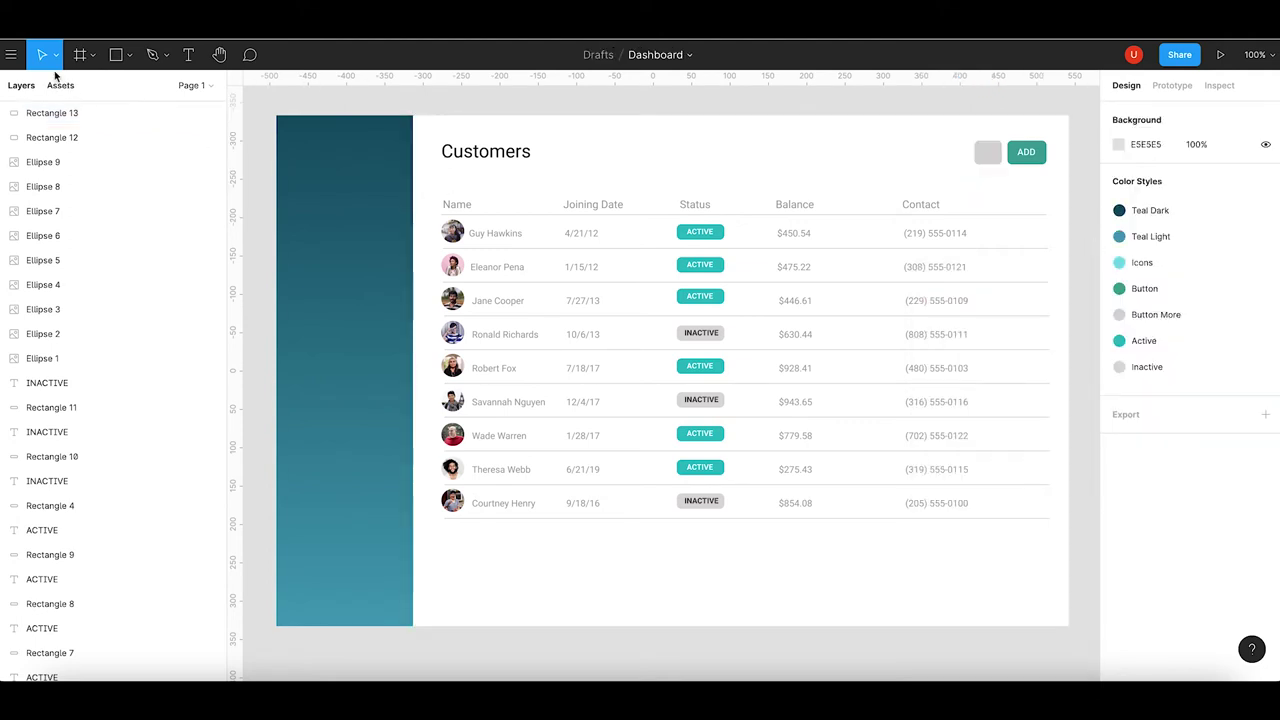
Search Content Reel's Fluent System (Regular) icon set for 'more'.
click(11, 55)
mouse_move(36, 244)
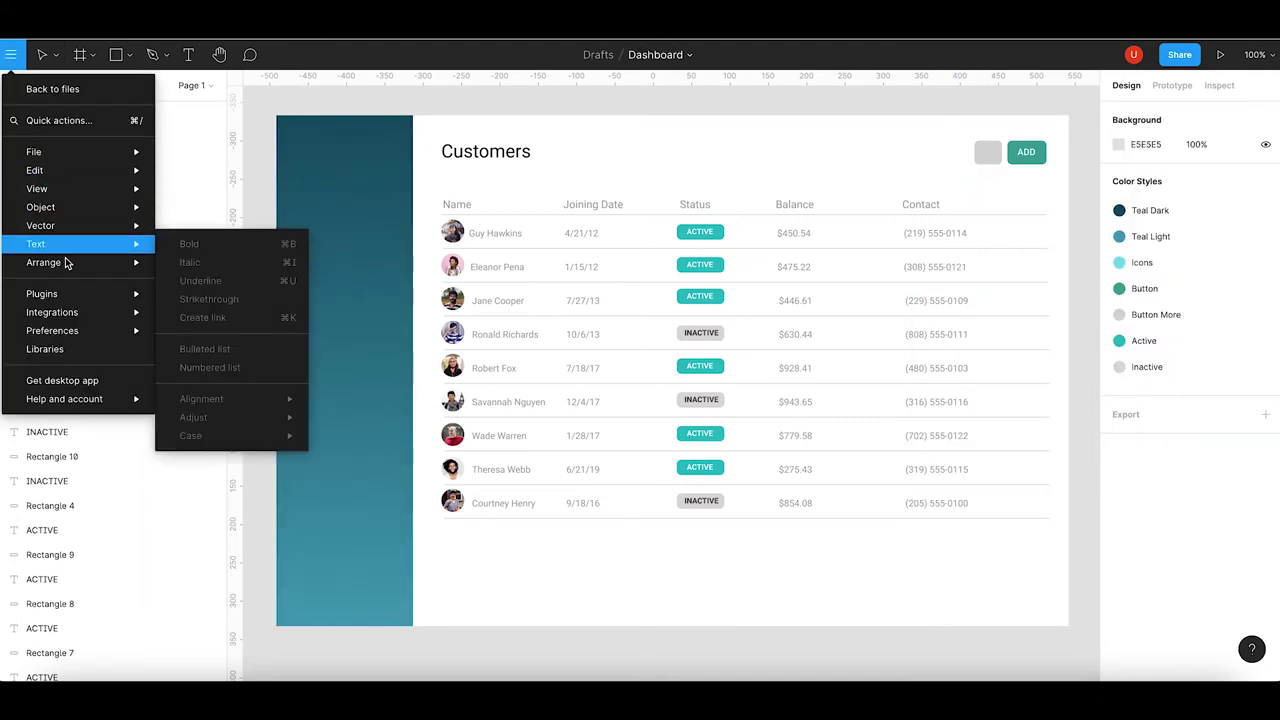
click(213, 300)
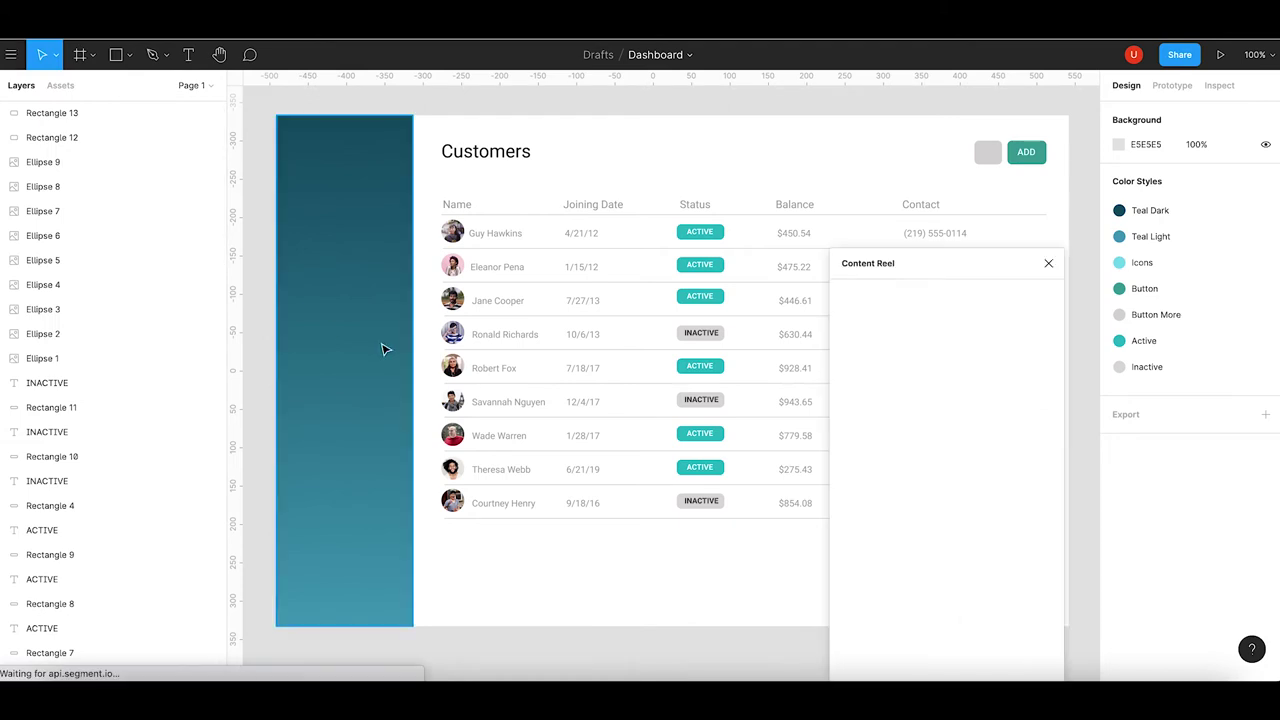
click(928, 266)
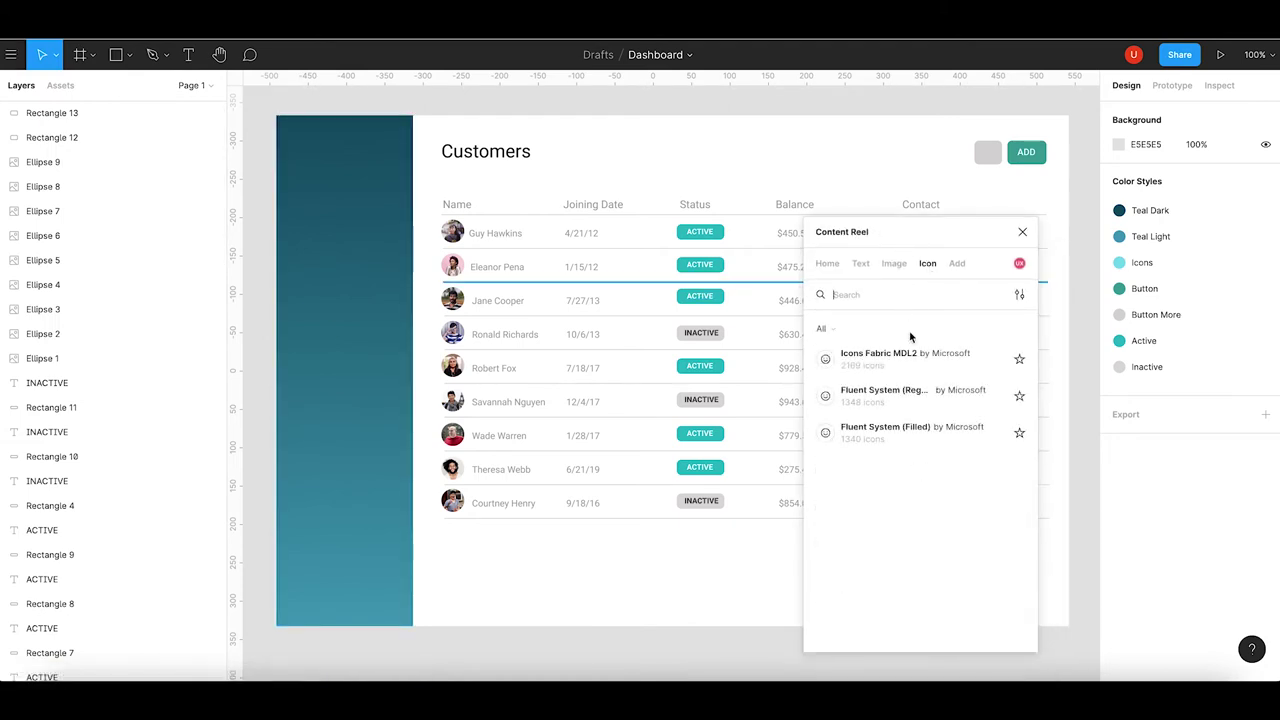
click(907, 393)
click(898, 300)
click(902, 403)
click(995, 295)
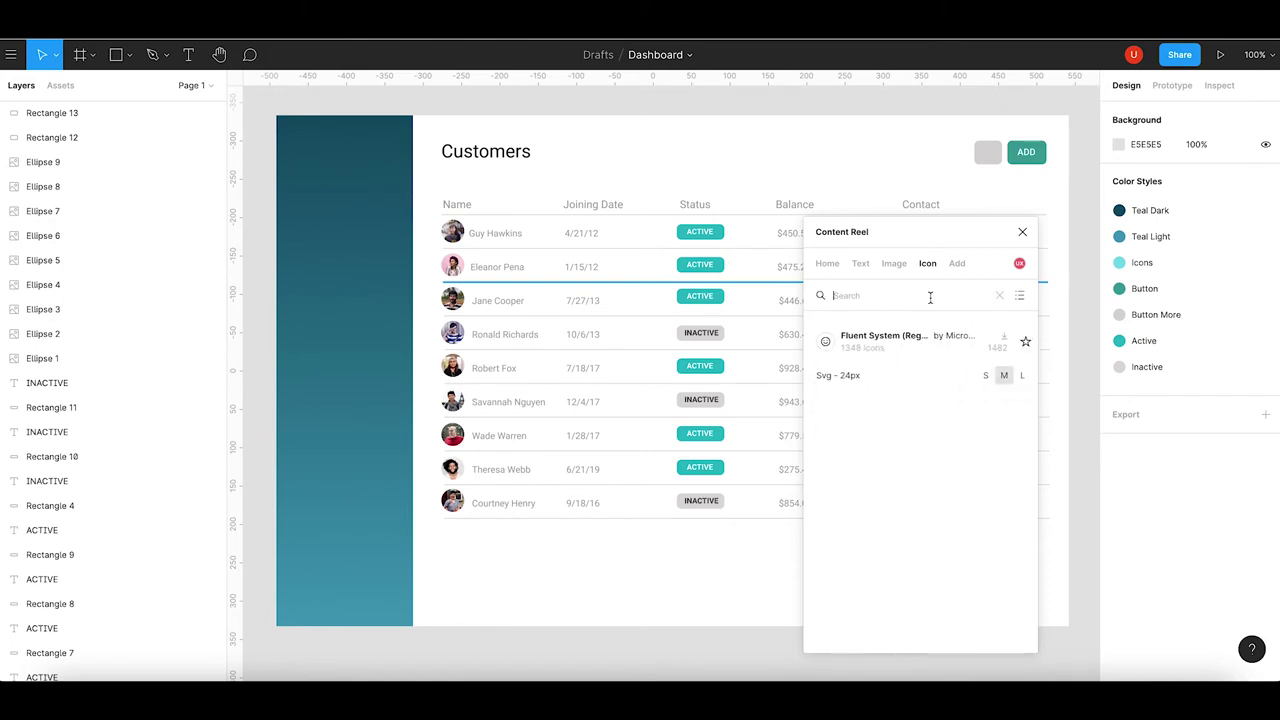
text(more)
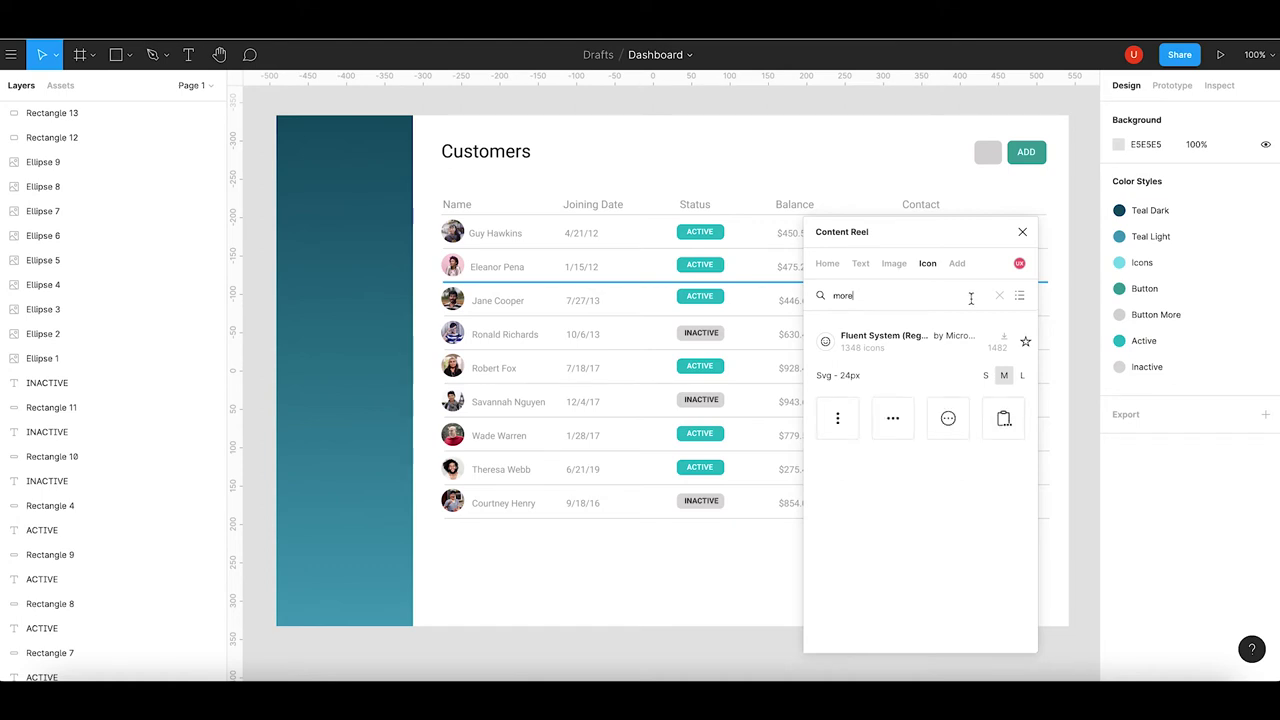
Place the vertical three-dot icon on the grey square, flatten it, and colour it grey 949494.
drag(840, 424, 668, 380)
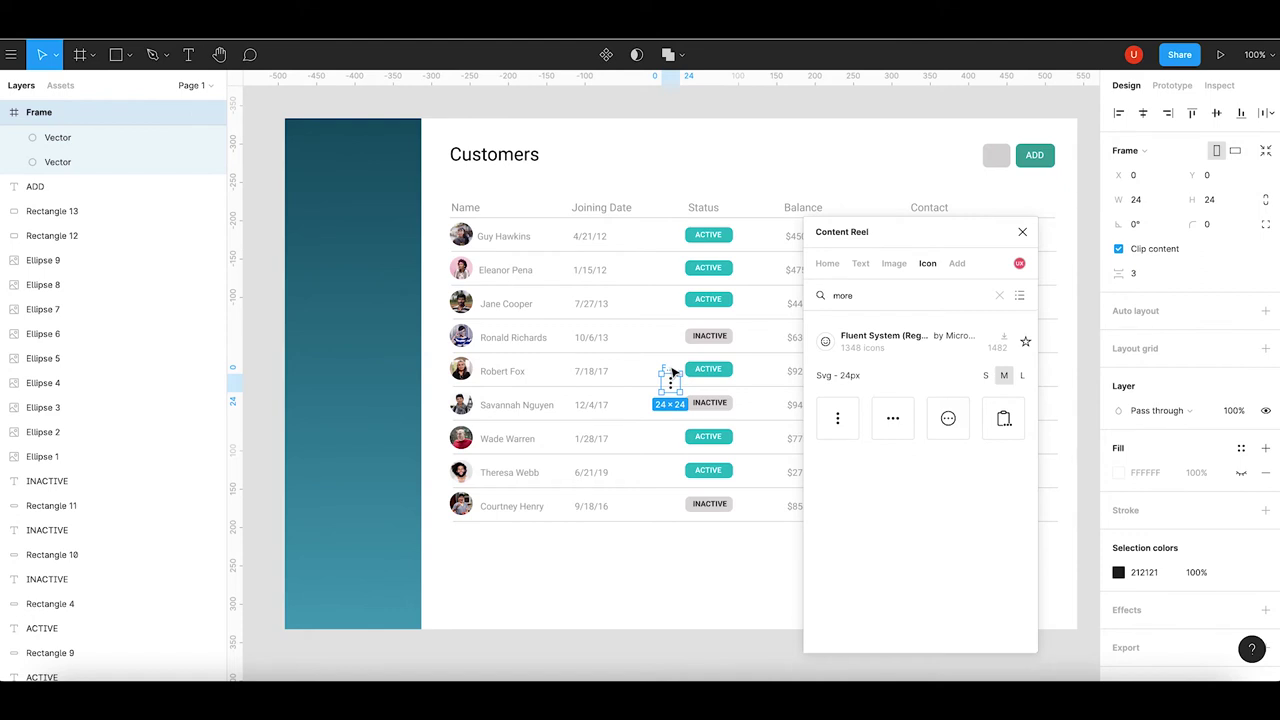
drag(672, 372, 997, 153)
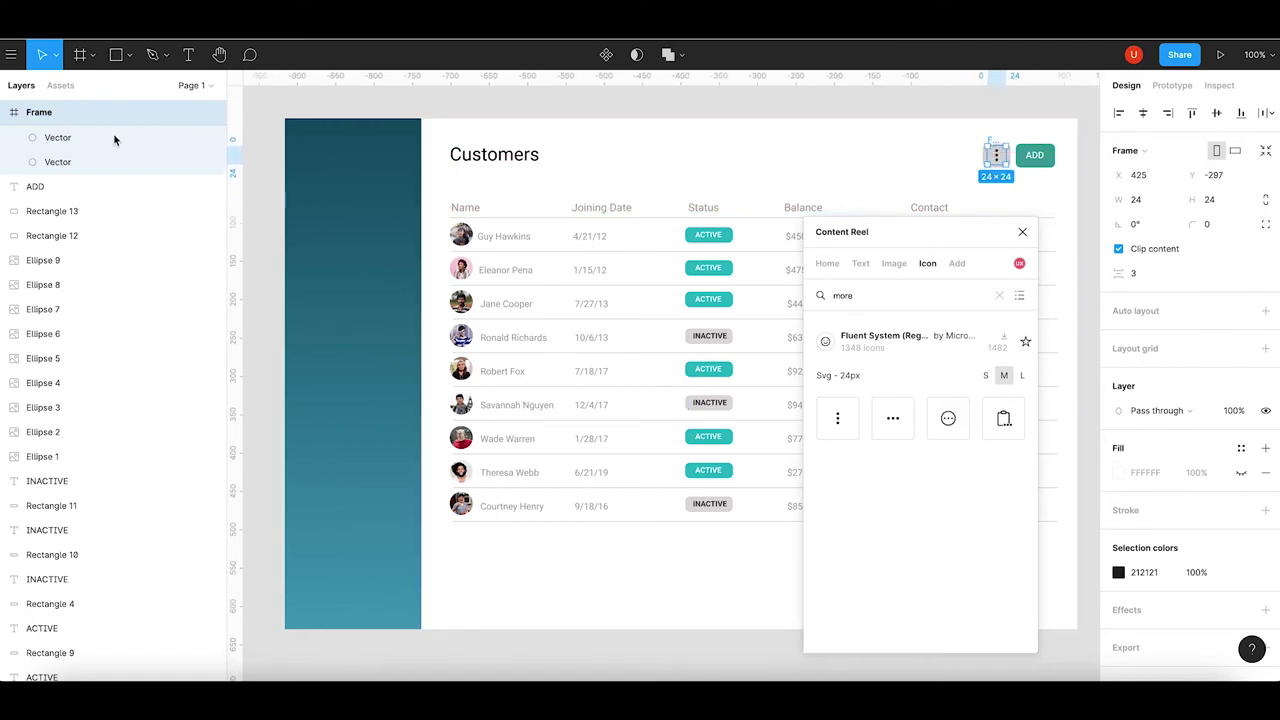
right_click(84, 112)
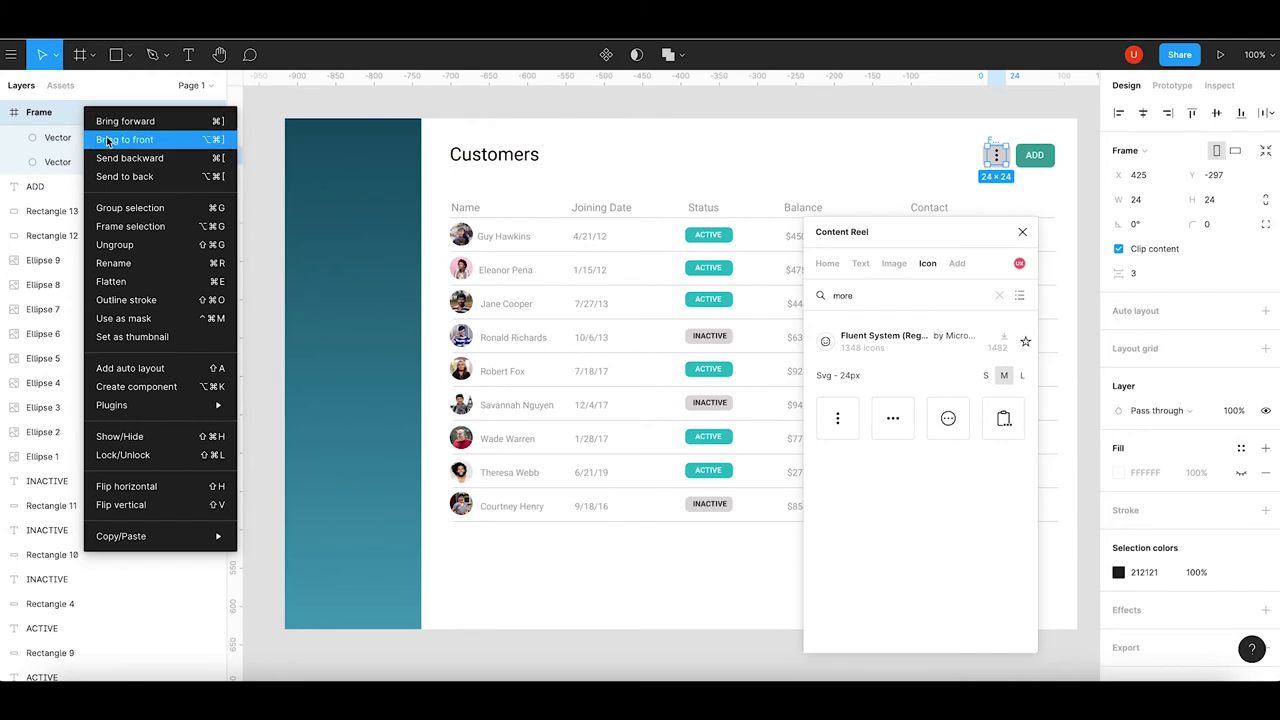
click(131, 283)
click(1118, 323)
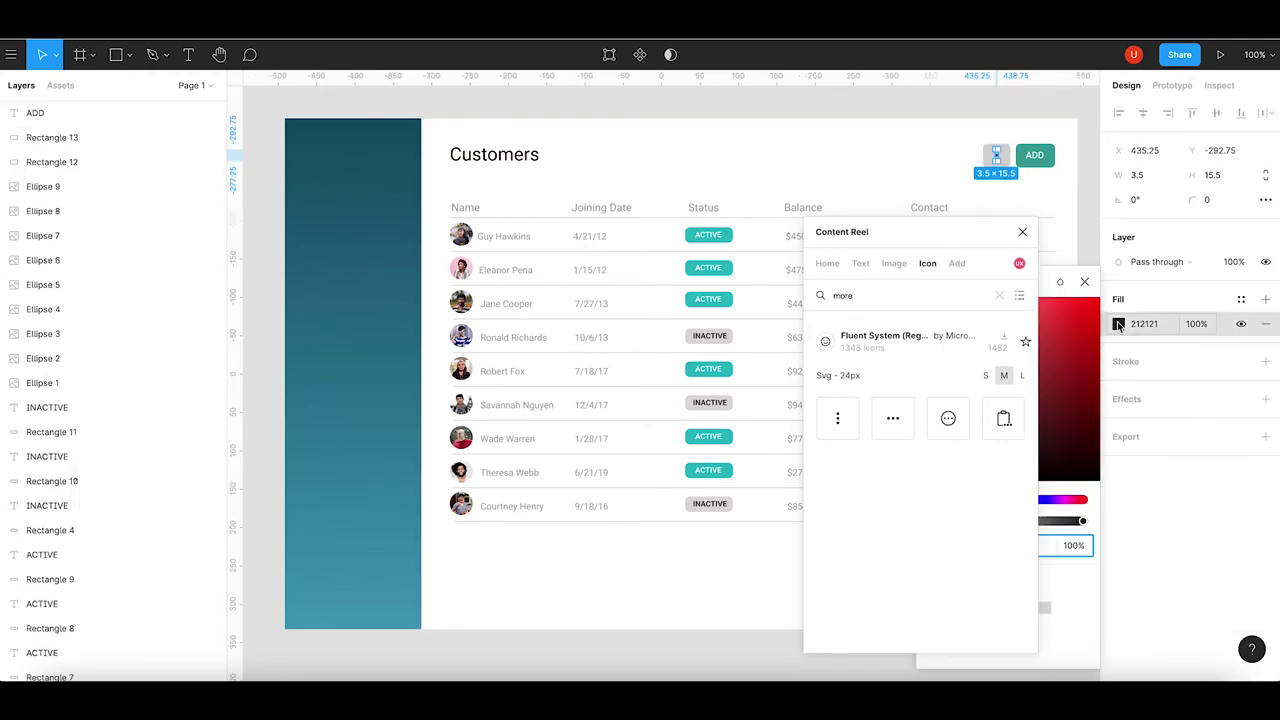
drag(938, 237, 747, 269)
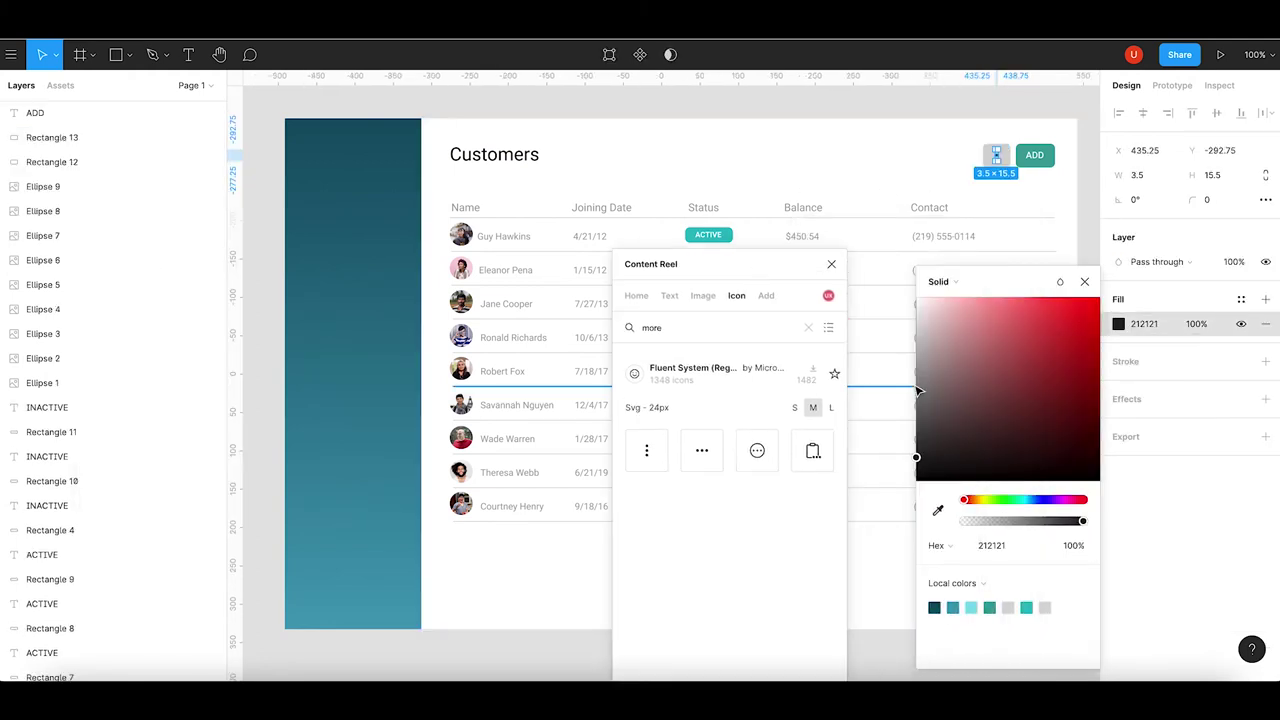
drag(921, 410, 916, 378)
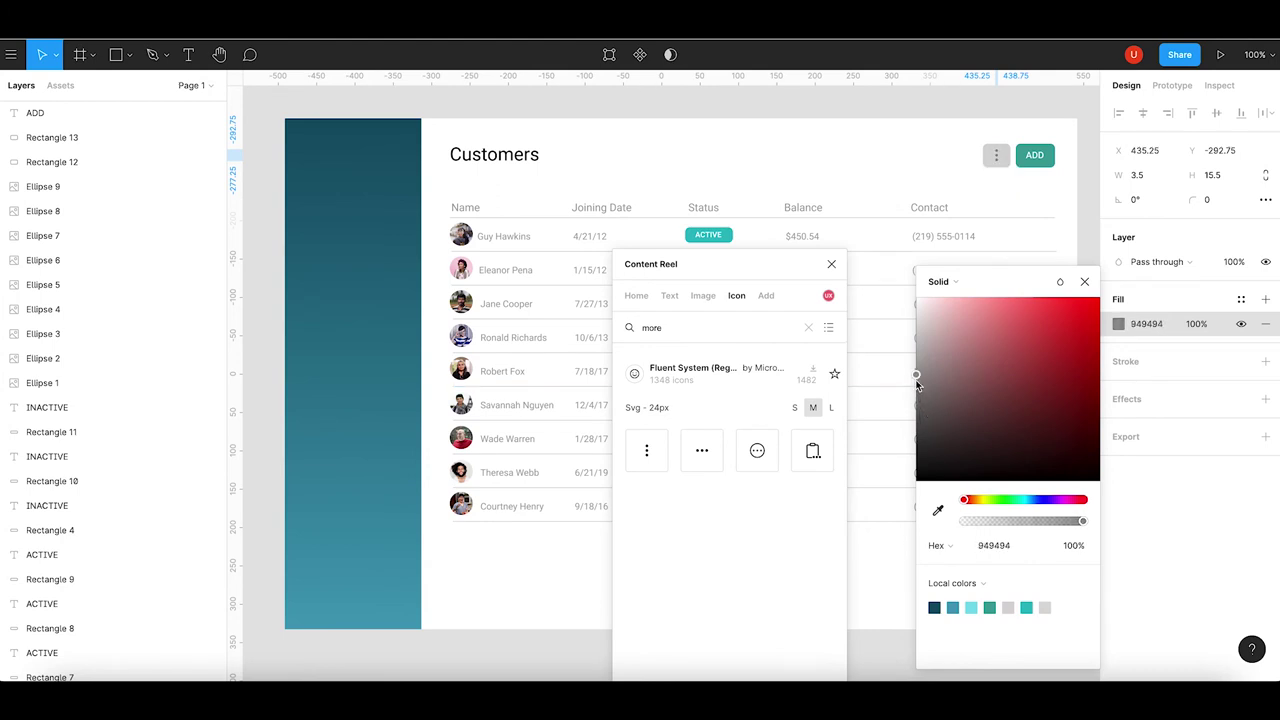
click(1095, 214)
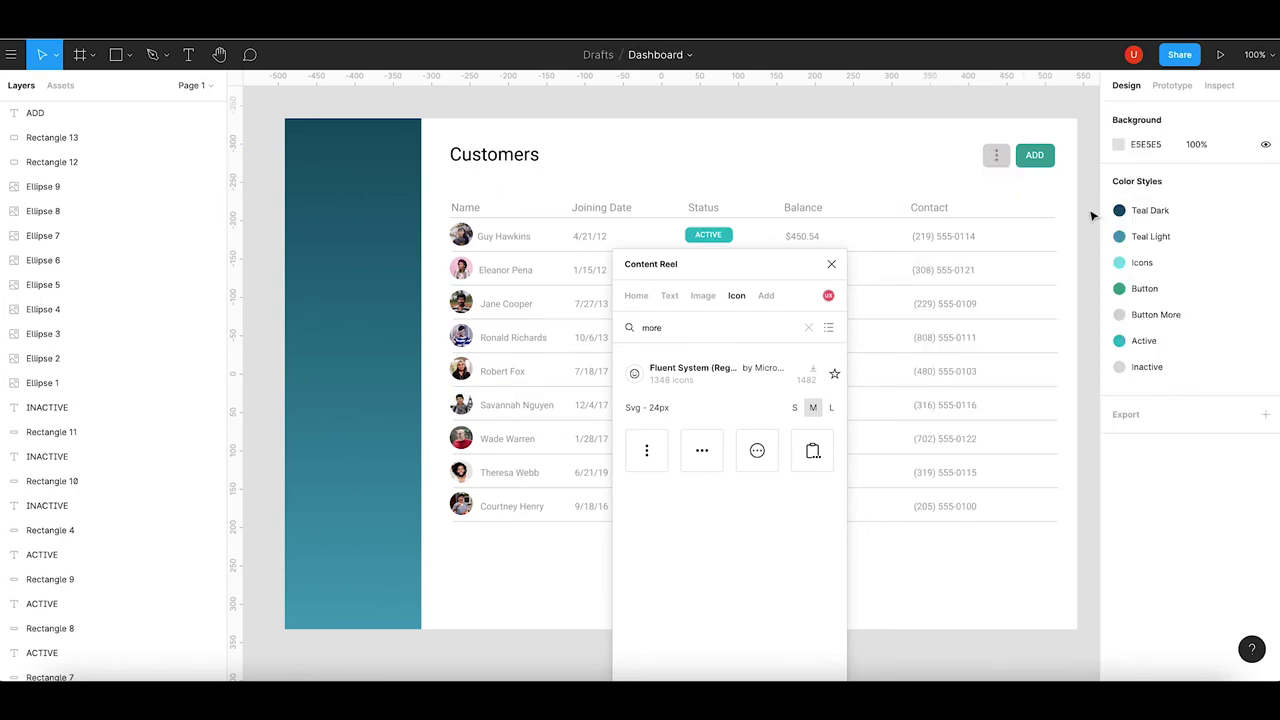
Make the ADD label Bold.
click(1040, 156)
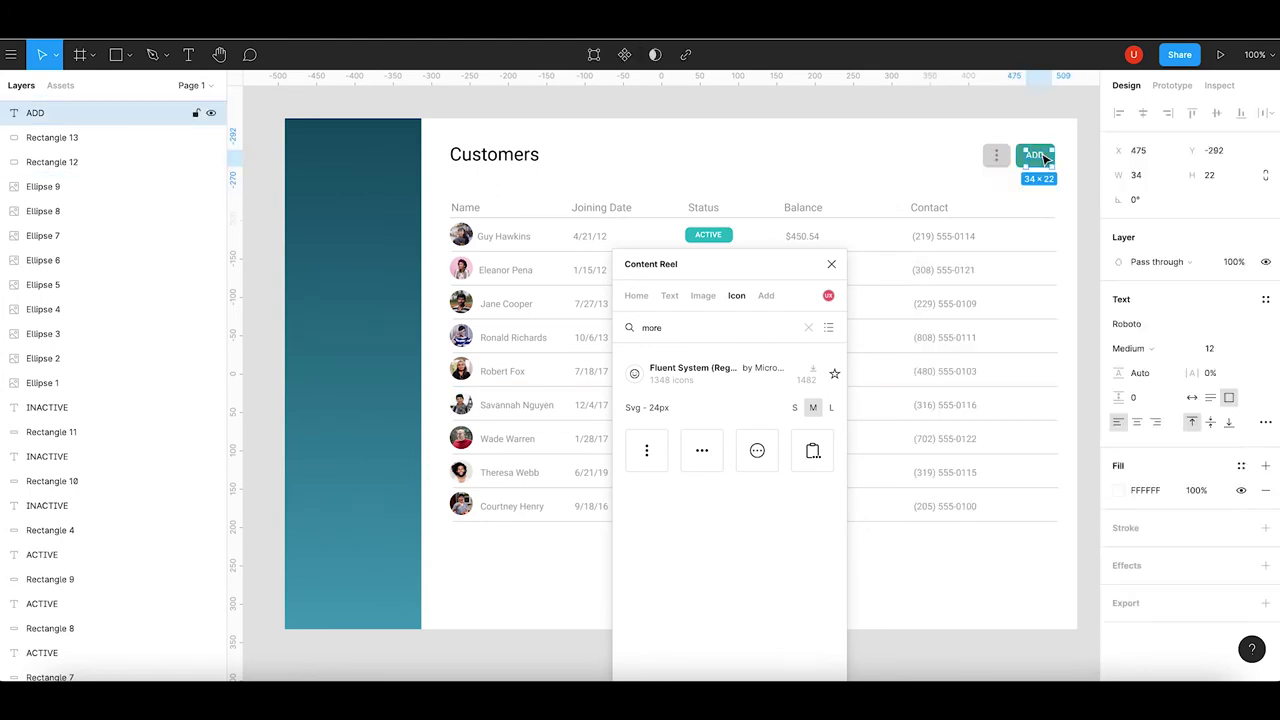
click(1137, 354)
click(1140, 363)
click(1096, 310)
drag(775, 268, 1228, 220)
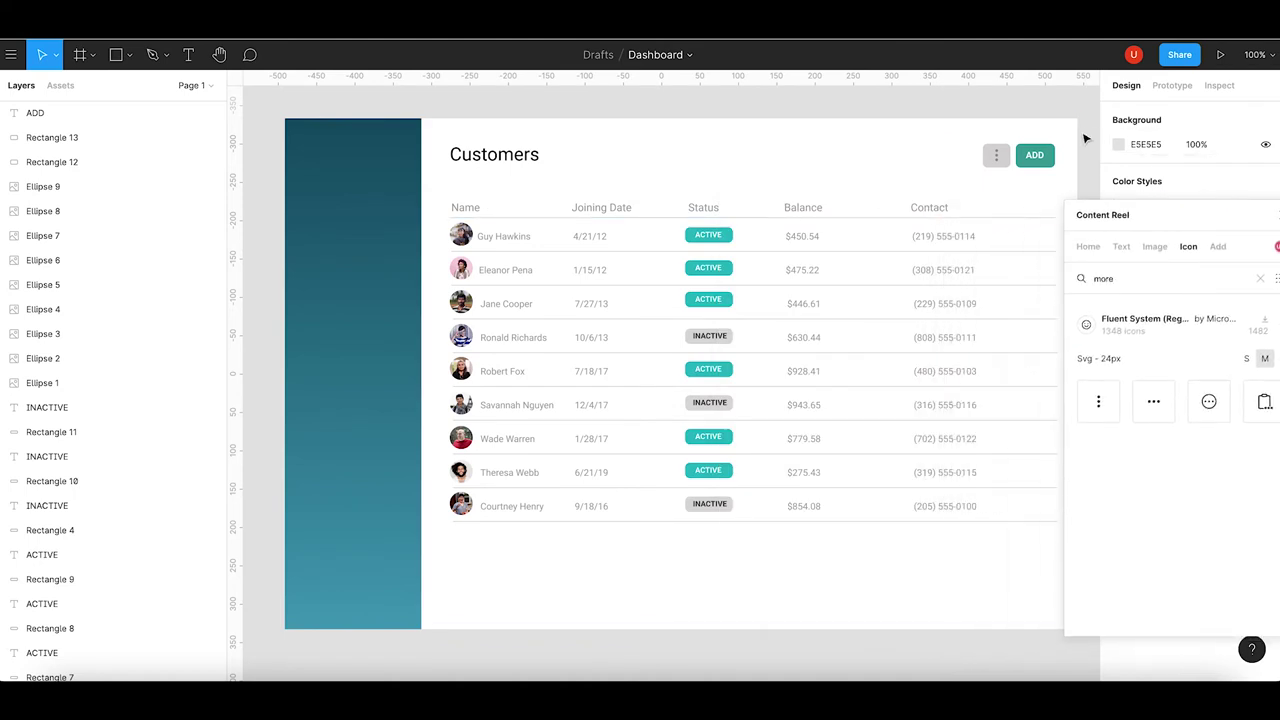
Paste a copy of the grey square just below the customers table.
click(997, 155)
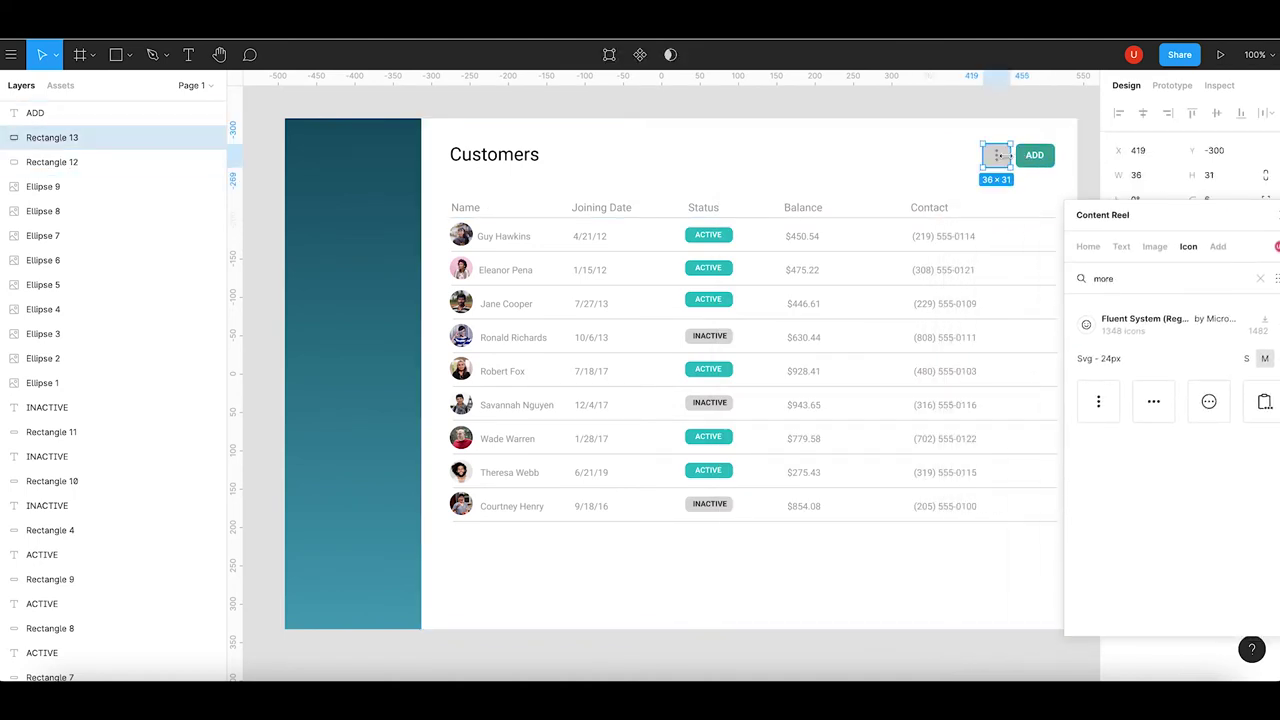
key(ctrl+v)
mouse_move(997, 155)
mouse_down()
mouse_move(773, 519)
mouse_move(674, 604)
mouse_up()
drag(1154, 214, 1178, 217)
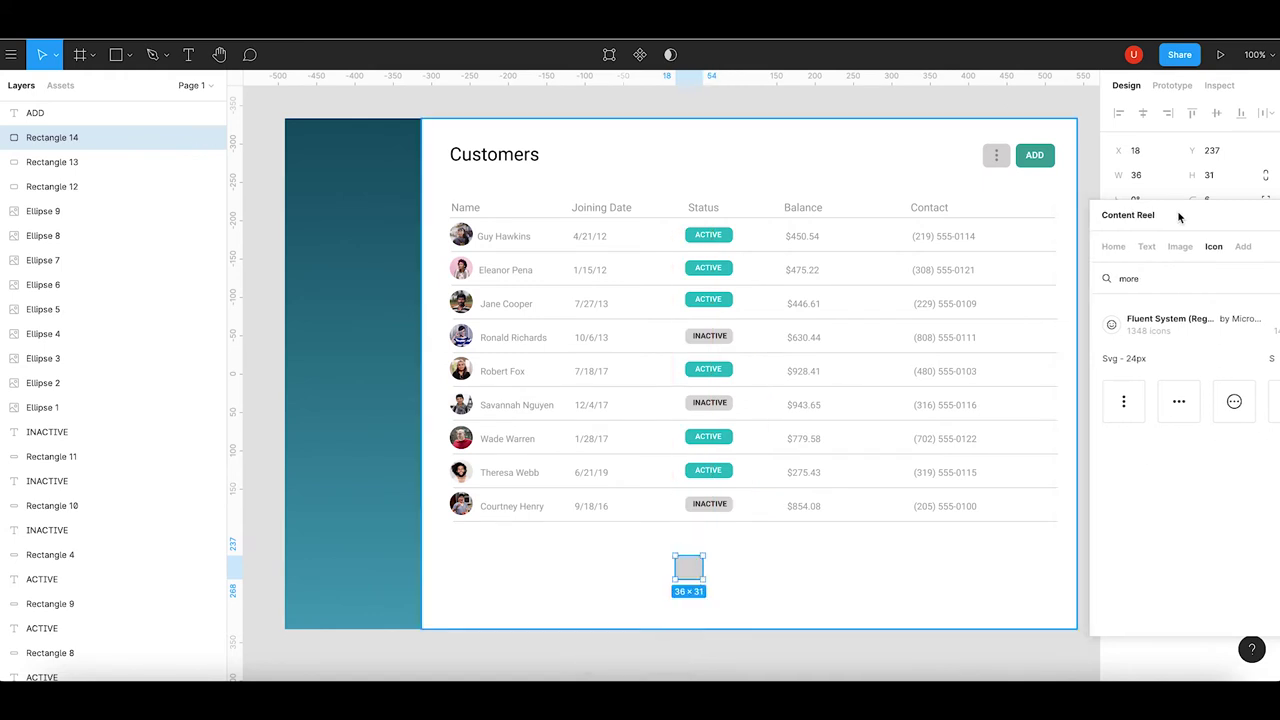
drag(692, 576, 699, 578)
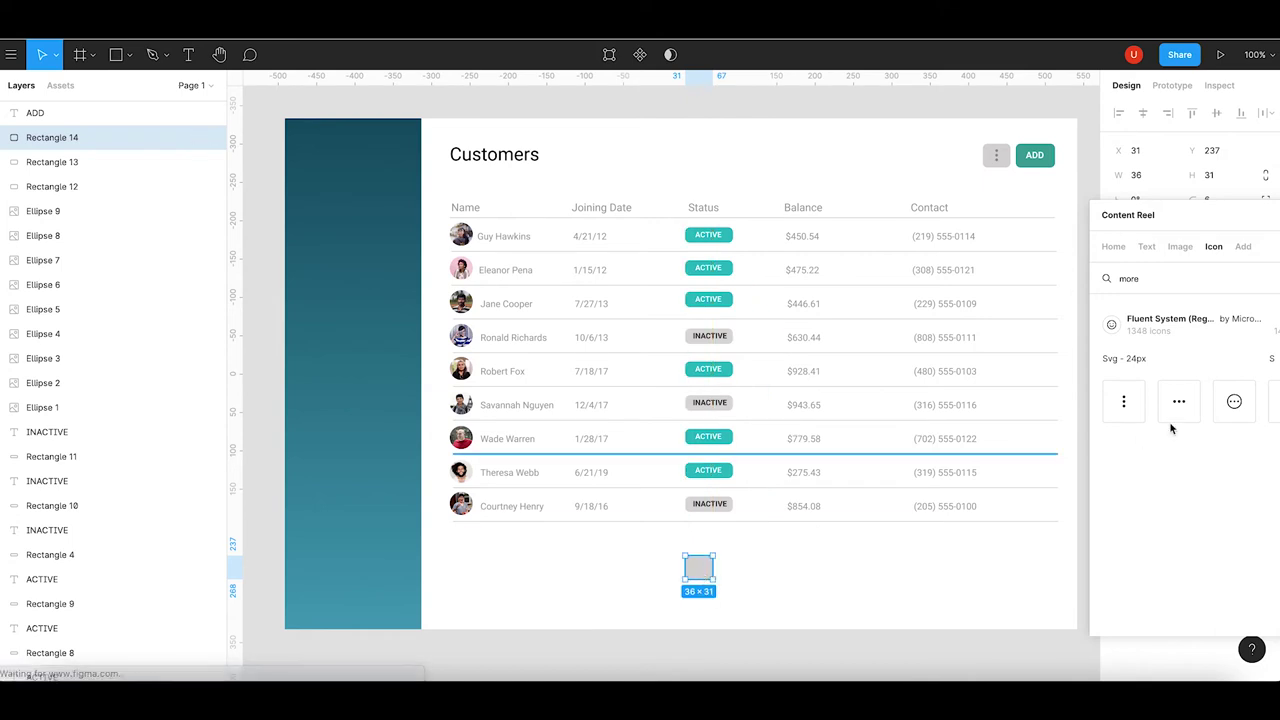
drag(1208, 228, 949, 232)
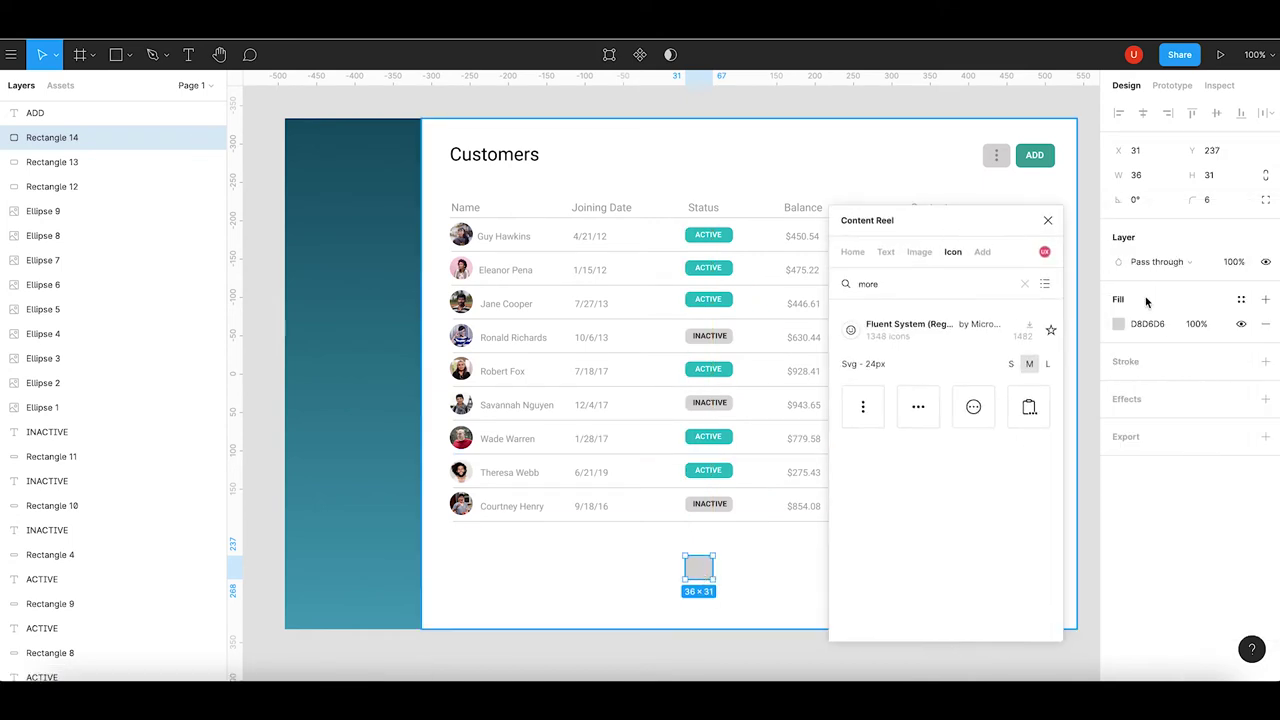
Set the copied rectangle's fill to light grey EBEBEB.
click(1119, 323)
drag(1082, 304, 1099, 300)
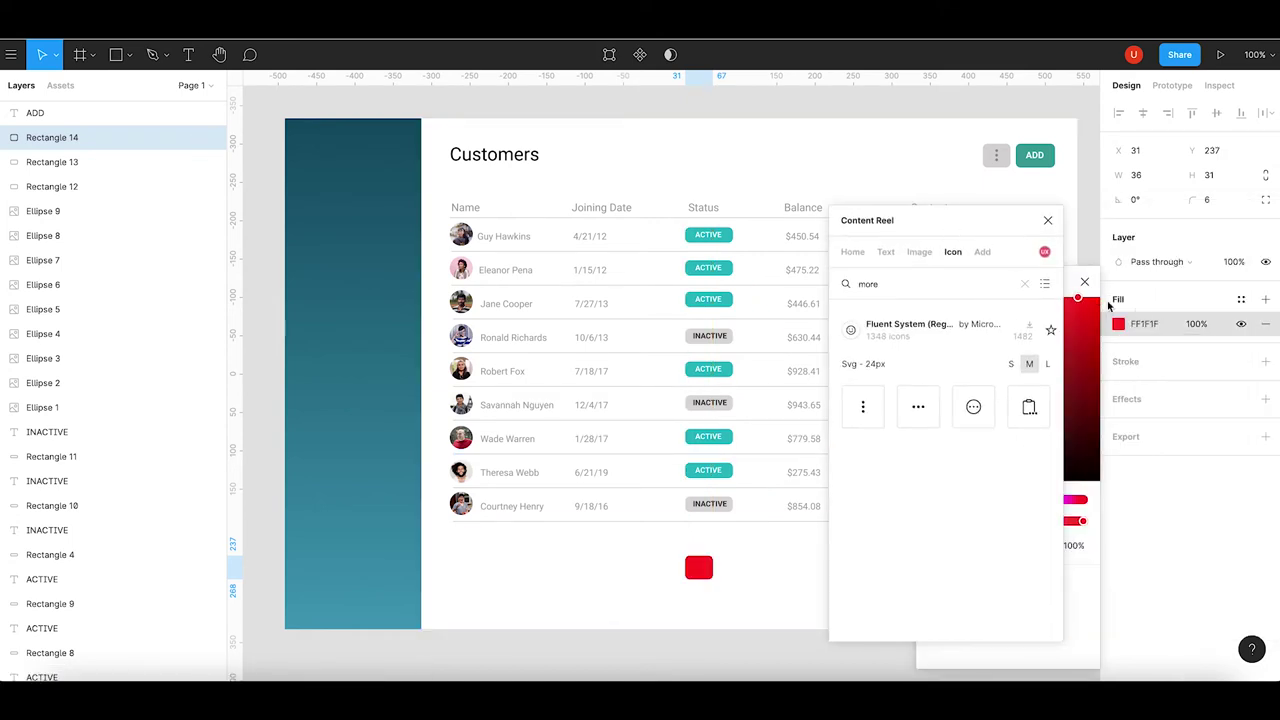
click(1073, 291)
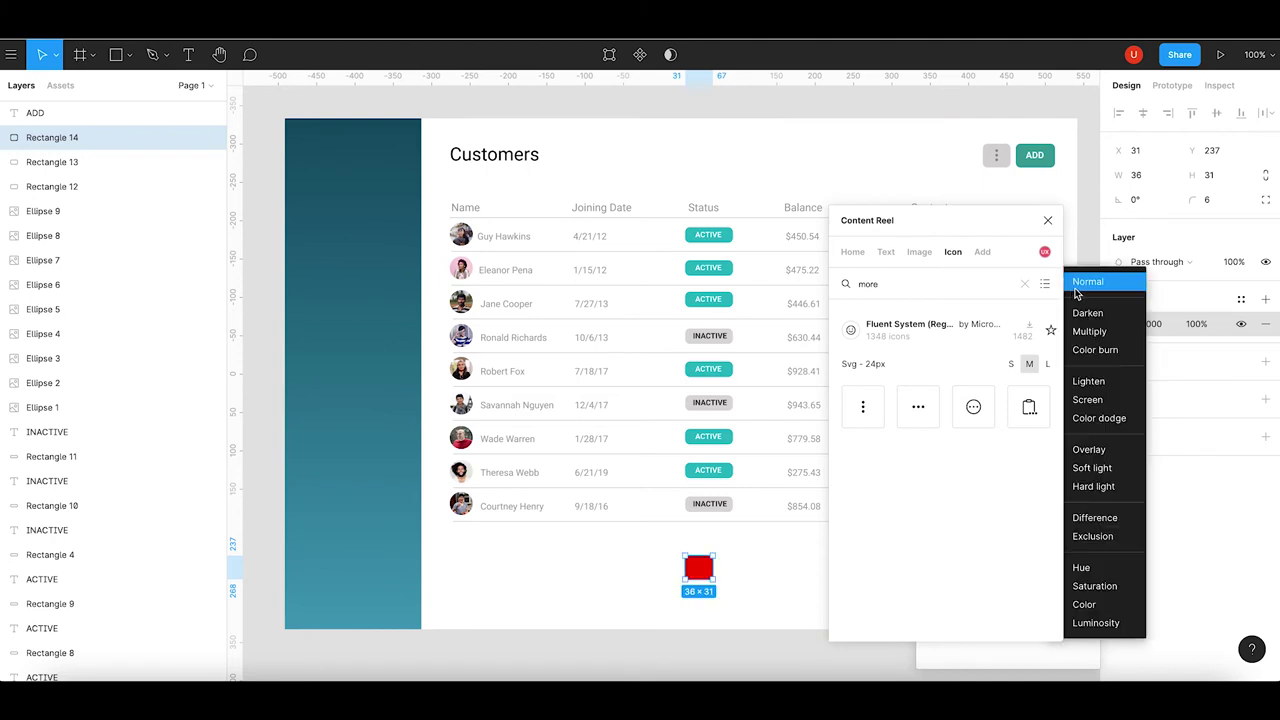
drag(959, 219, 494, 153)
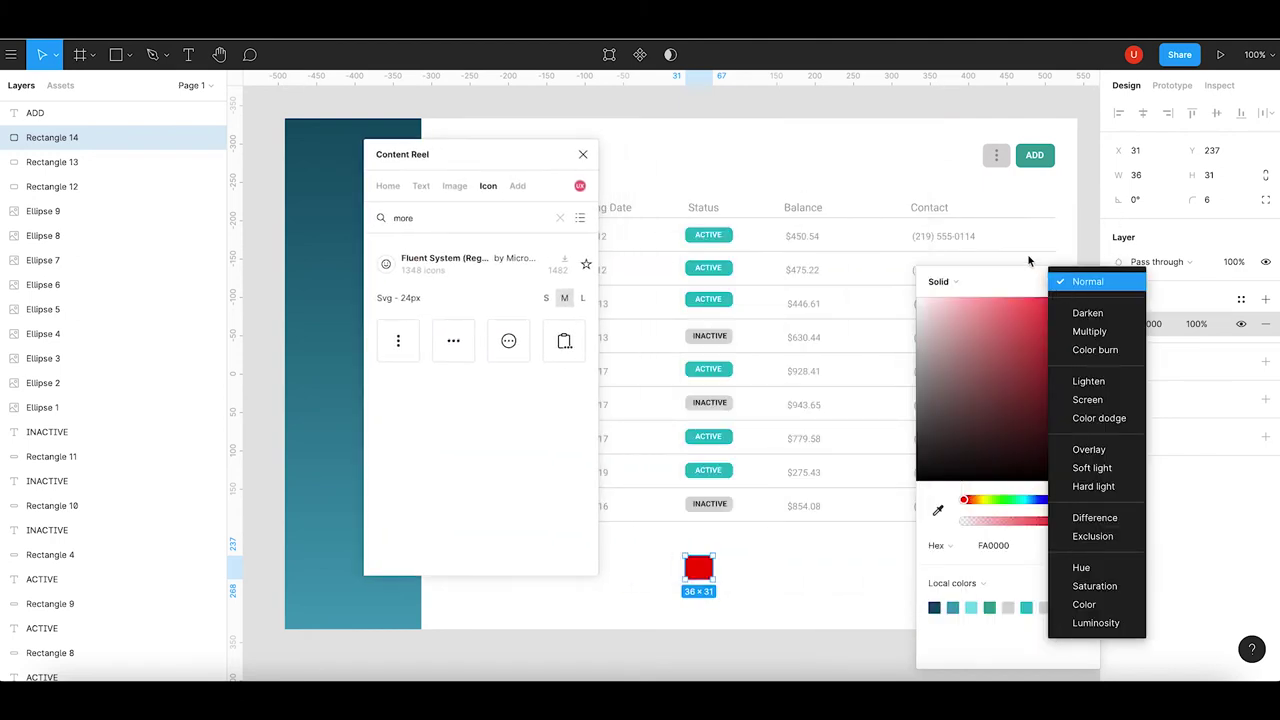
mouse_move(998, 306)
mouse_down()
mouse_move(970, 340)
mouse_move(919, 360)
mouse_move(912, 320)
mouse_up()
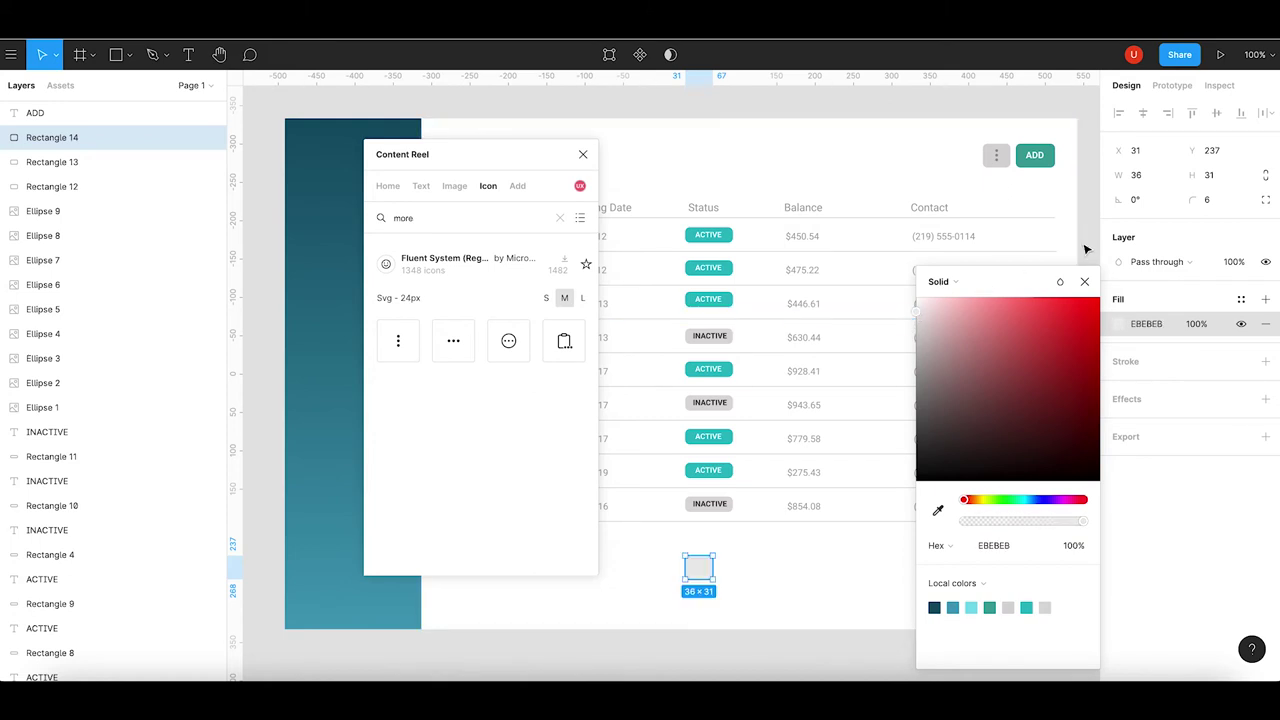
click(1087, 249)
click(699, 570)
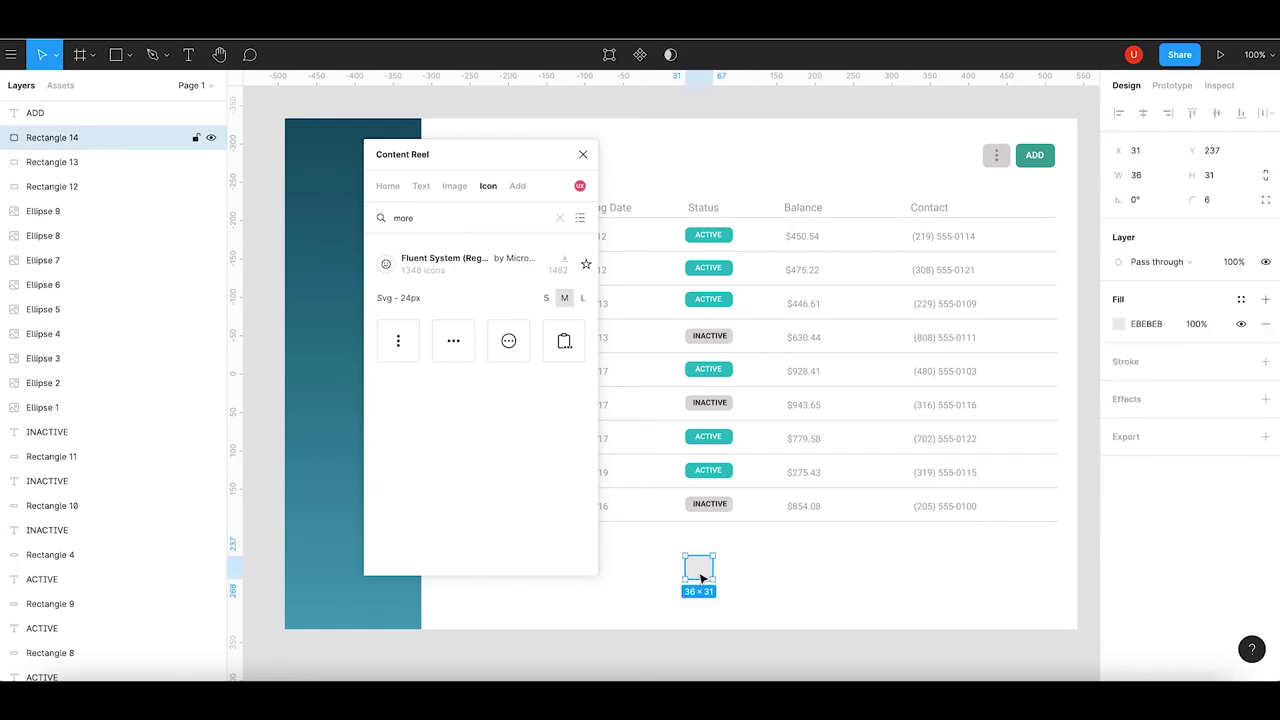
Add a grey '1' text on the page chip.
click(188, 54)
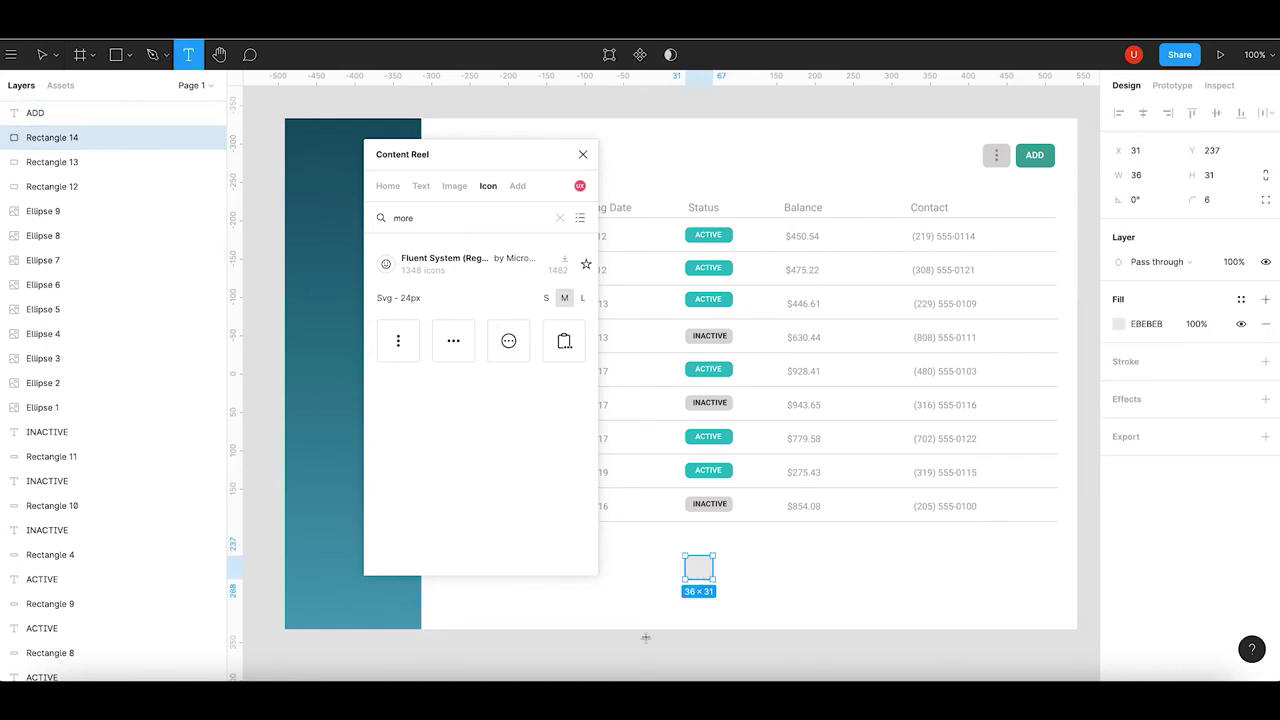
click(695, 563)
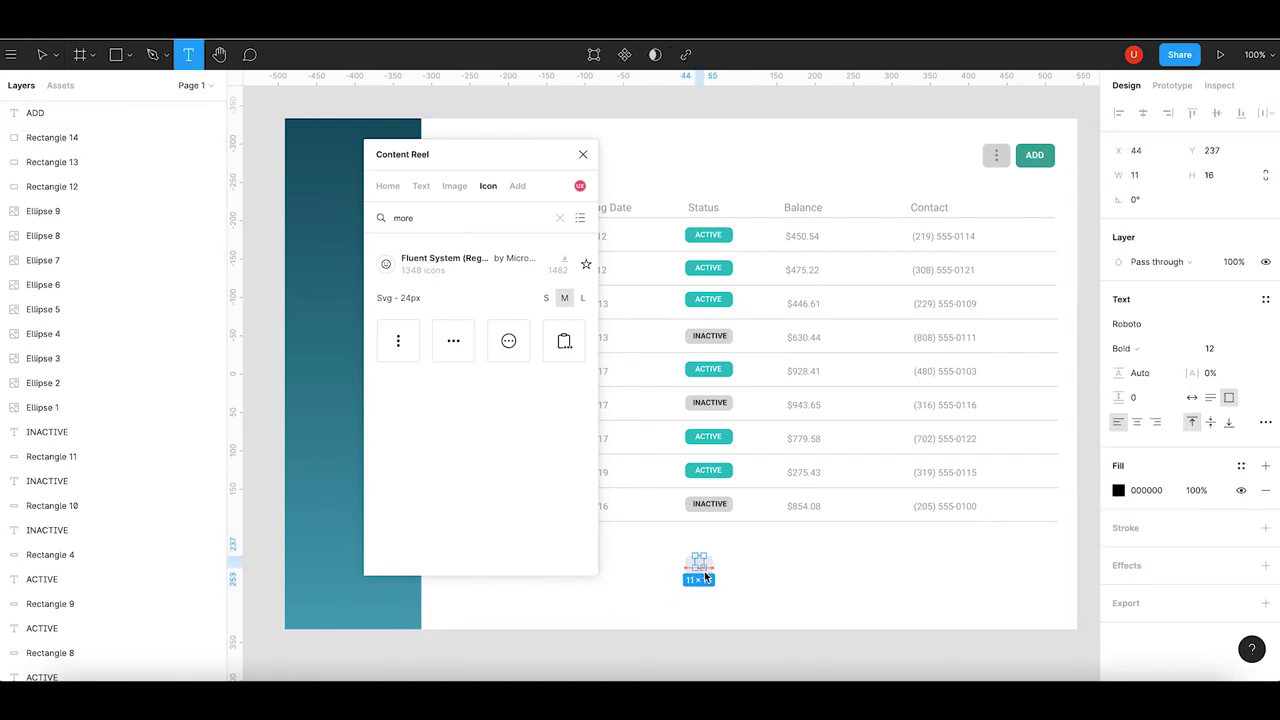
key(Escape)
text(1)
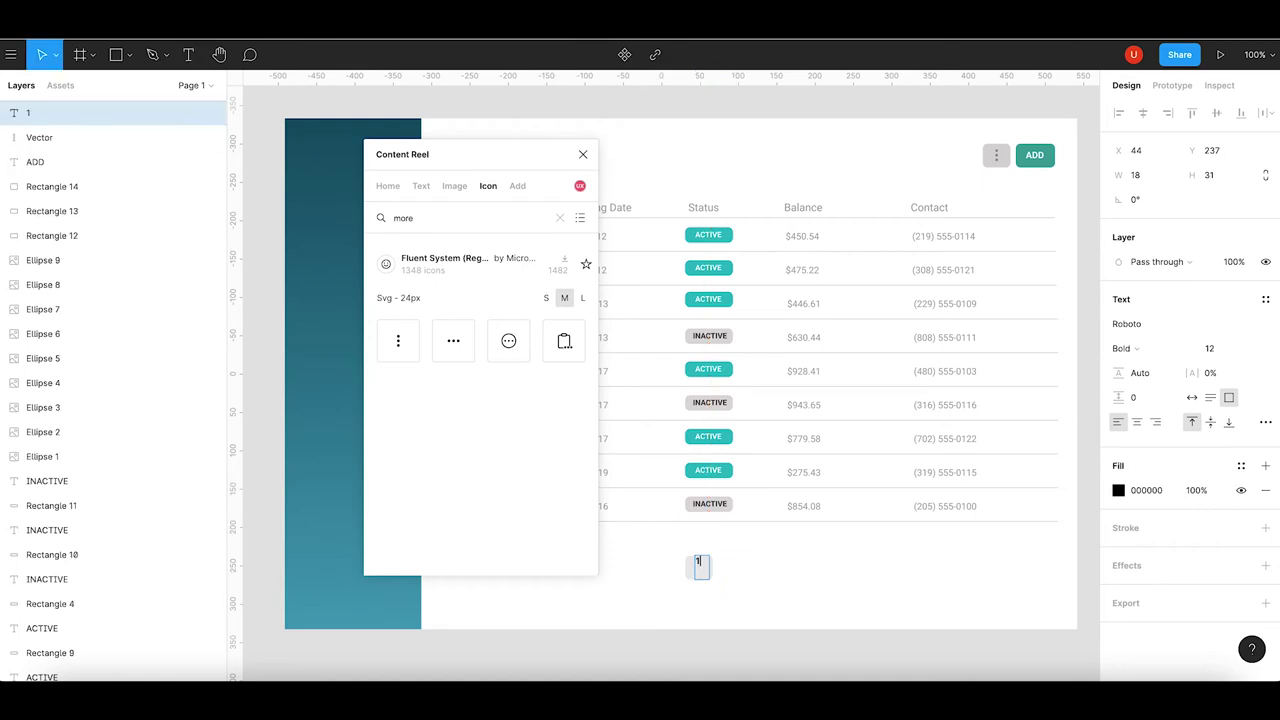
key(Escape)
click(1119, 490)
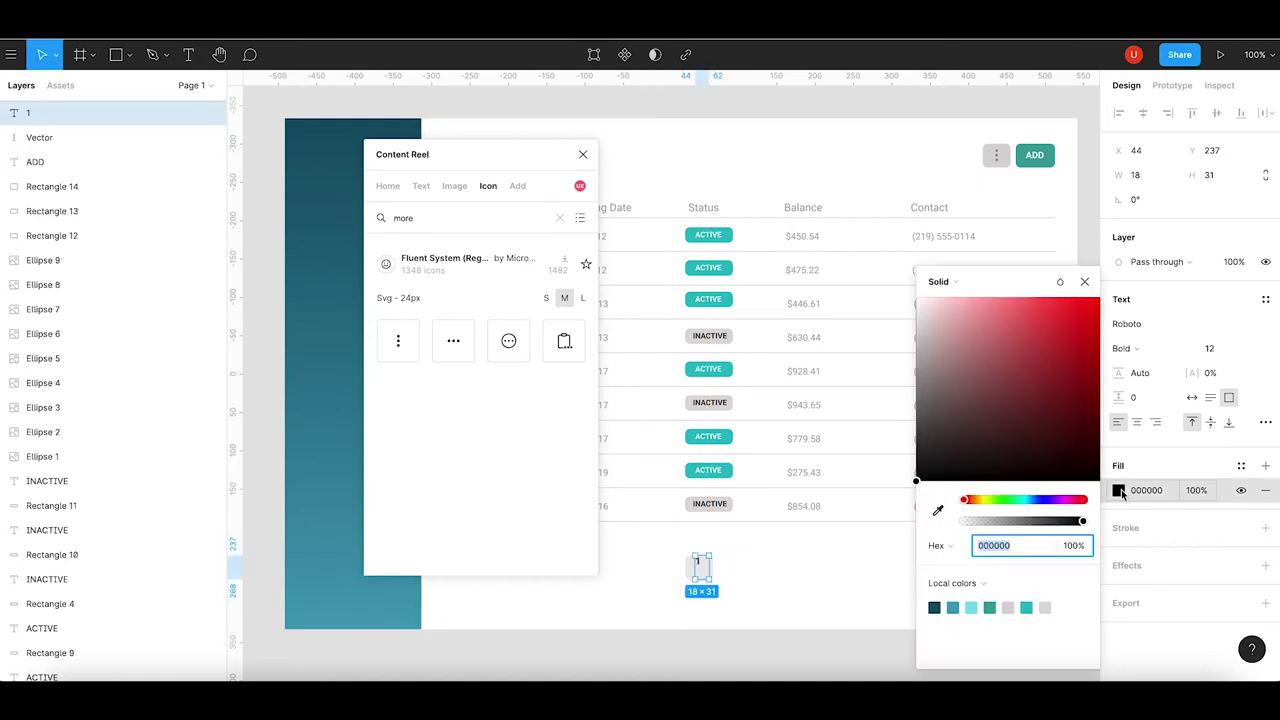
mouse_move(922, 430)
mouse_down()
mouse_move(915, 372)
mouse_move(920, 386)
mouse_up()
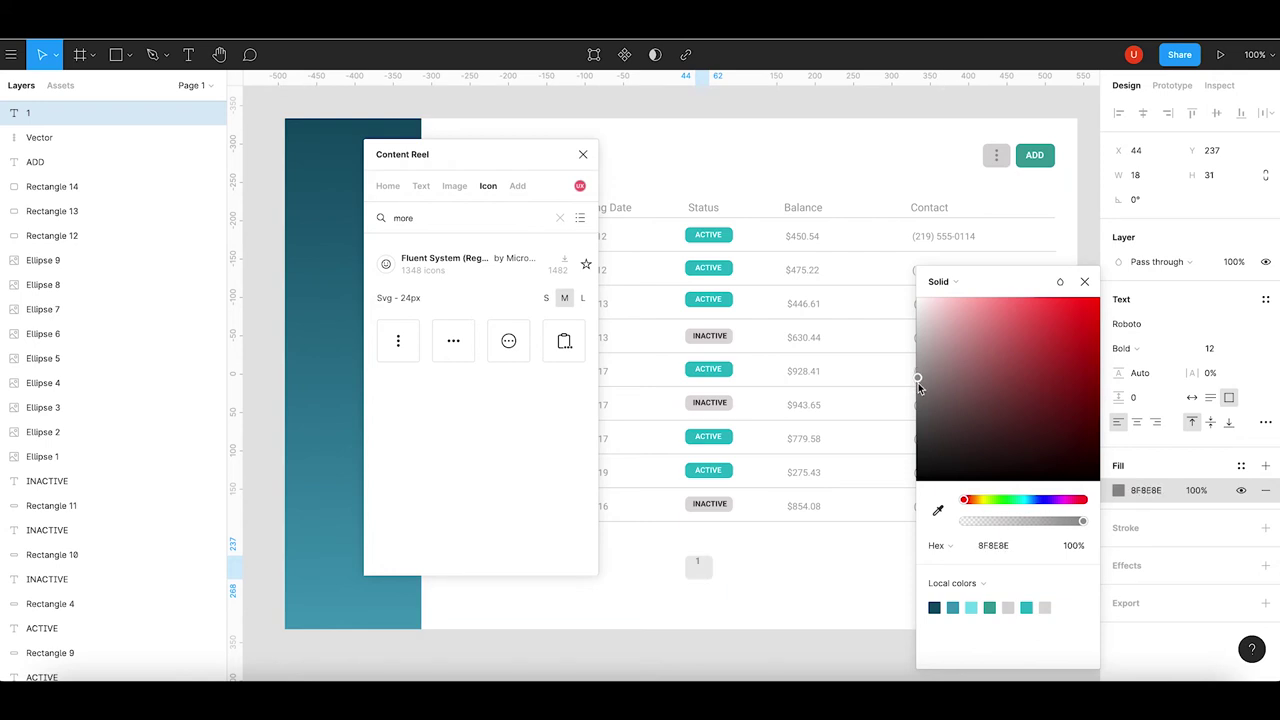
click(834, 554)
Nudge the '1' so it sits centred in its chip.
click(703, 569)
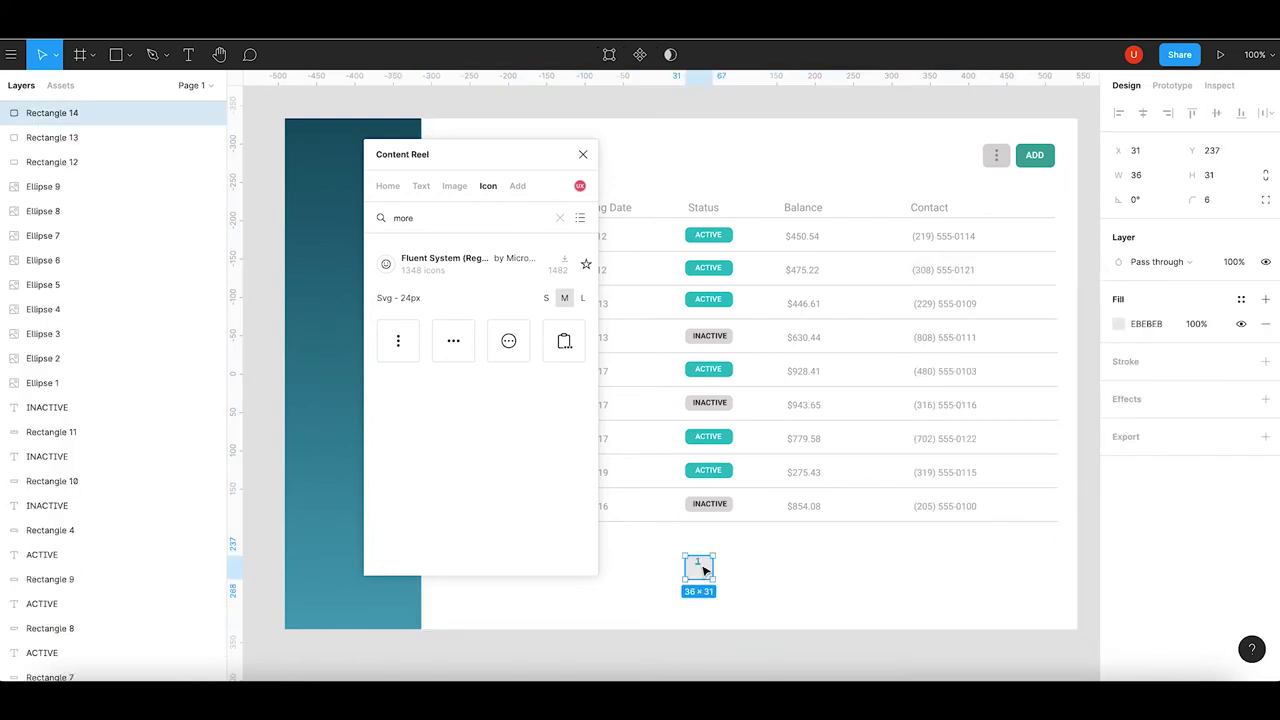
key(Right)
key(Down)
key(Down)
key(Down)
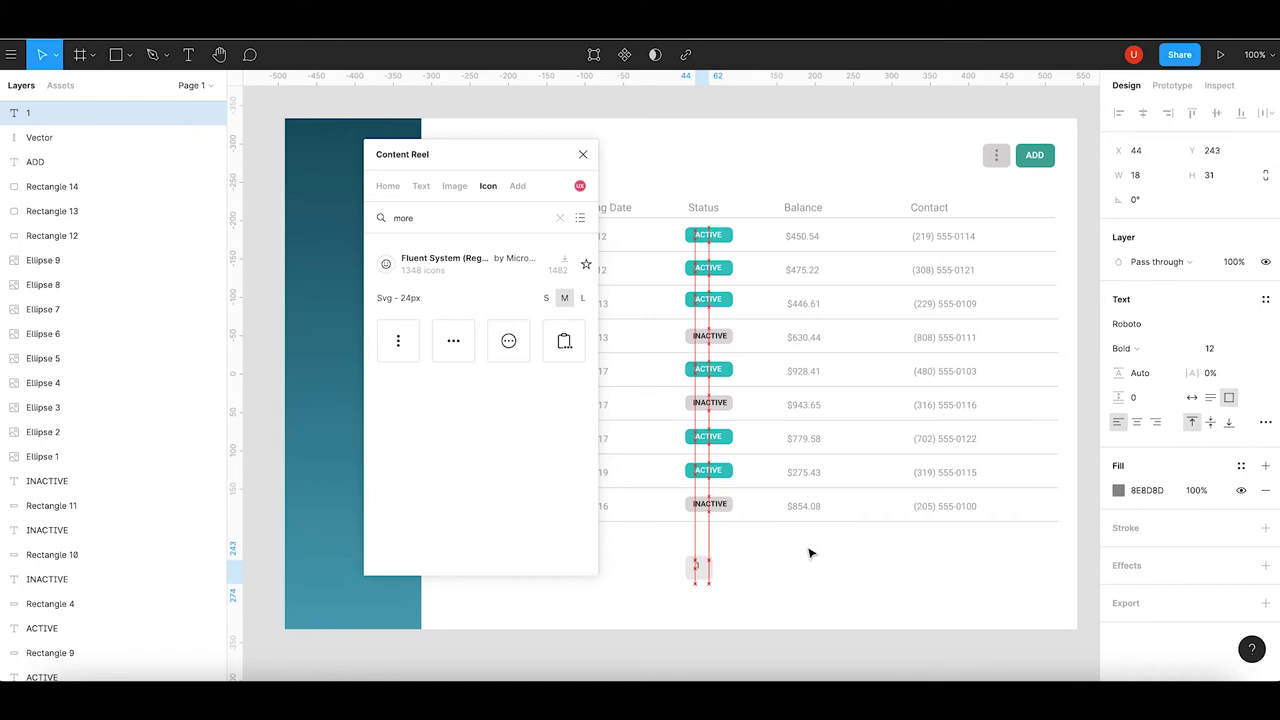
key(Up)
key(Right)
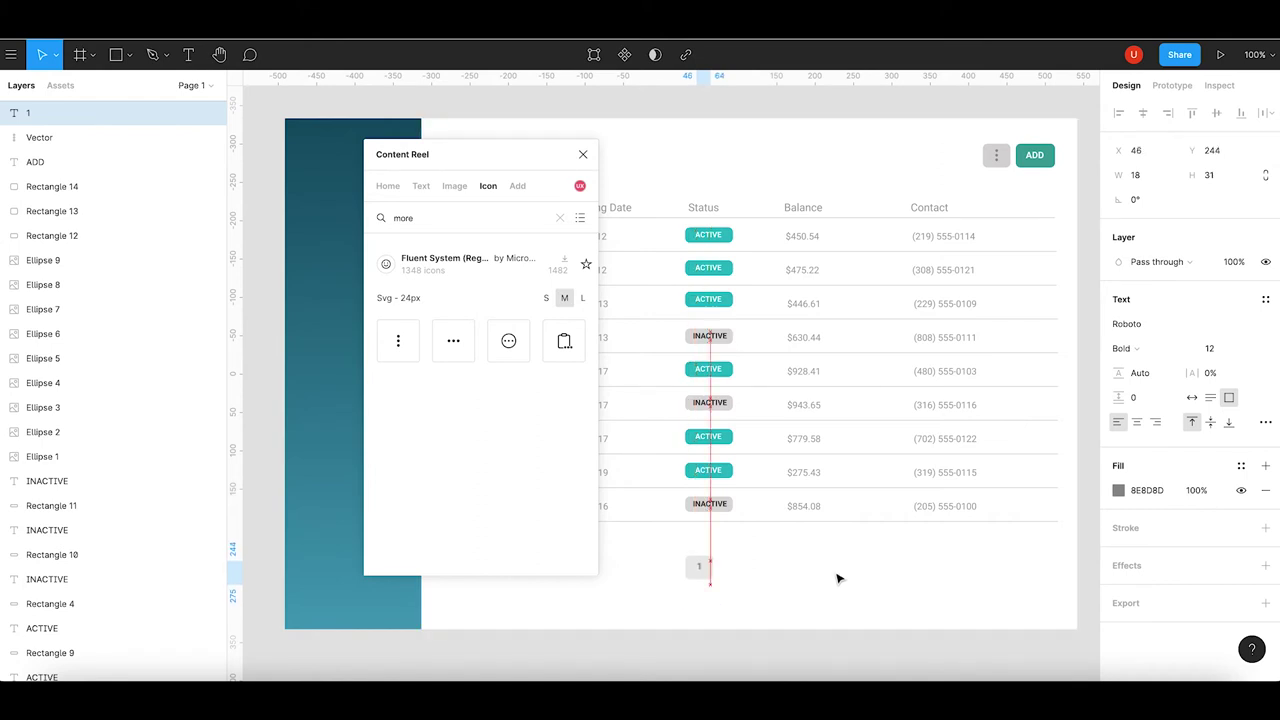
click(838, 578)
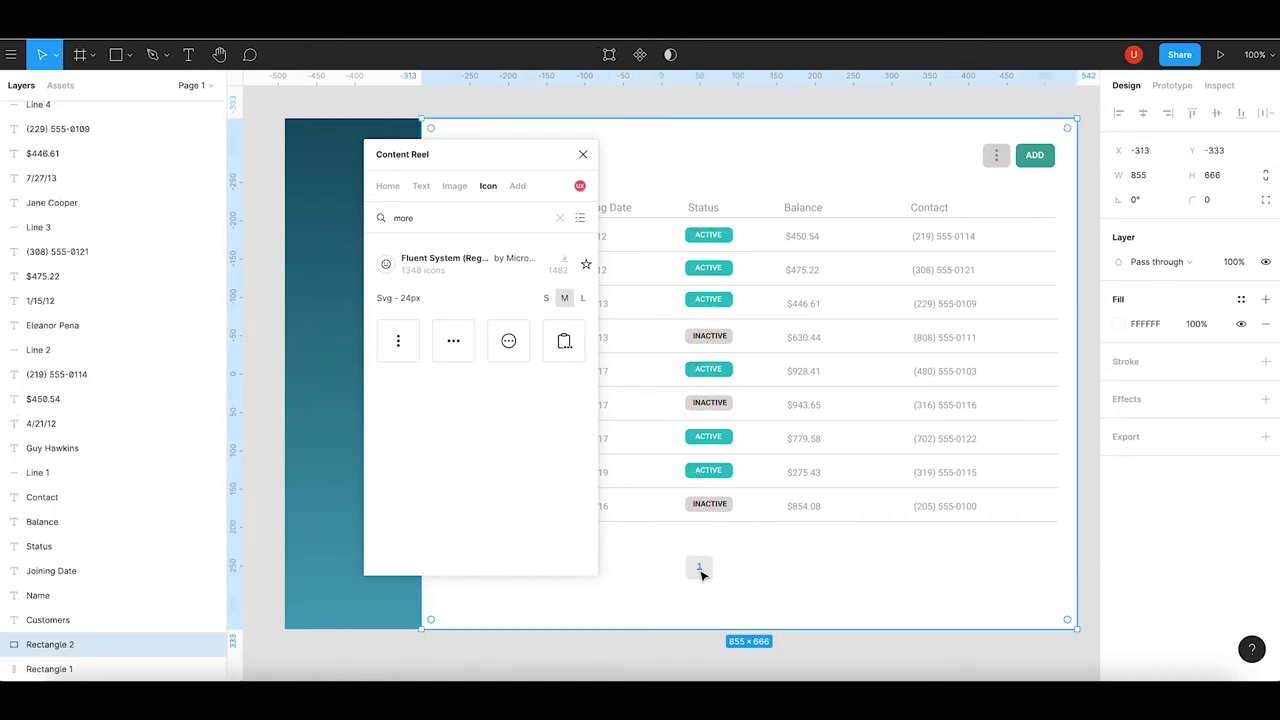
click(700, 572)
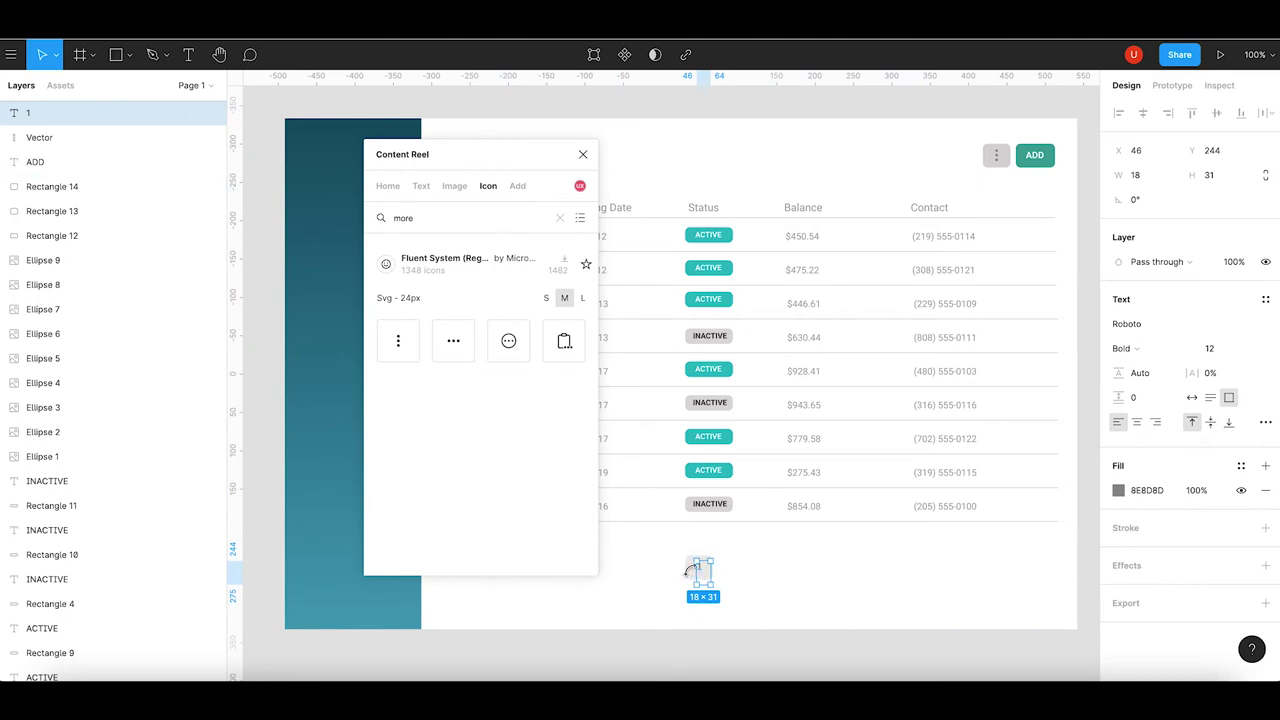
click(754, 571)
Duplicate the chip with its number to the right and change it to '2'.
click(697, 569)
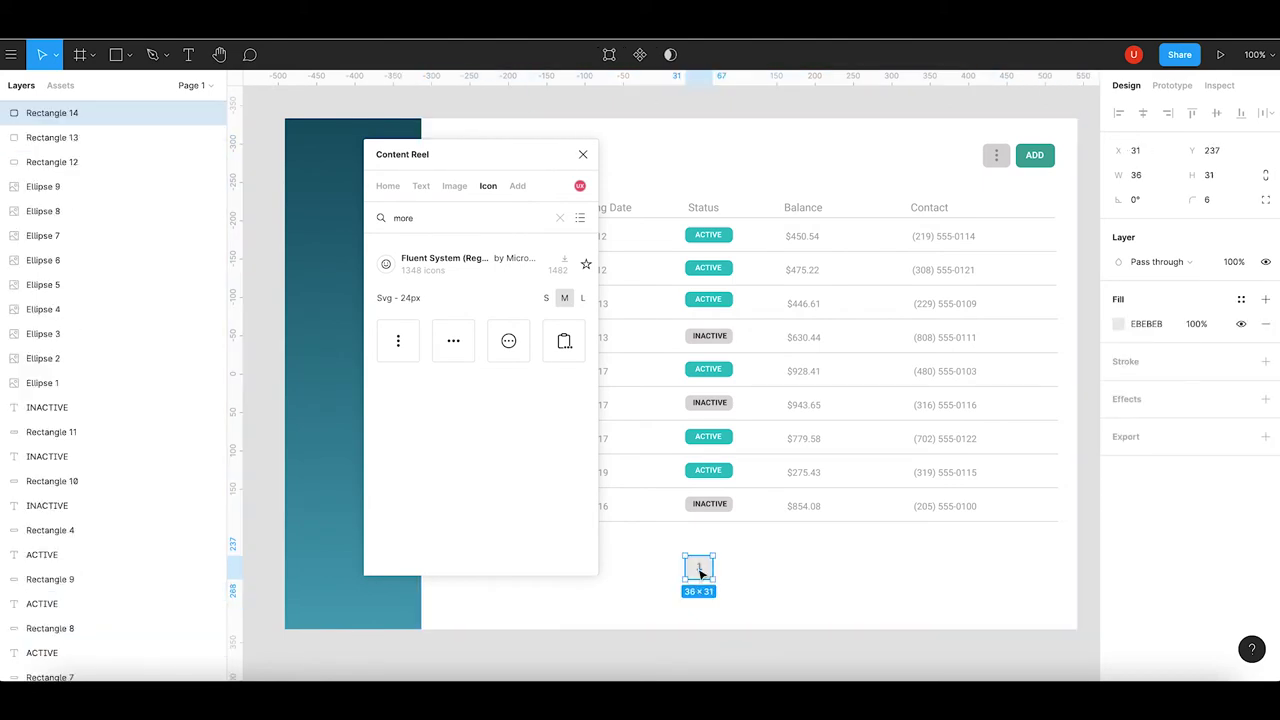
shift+click(704, 571)
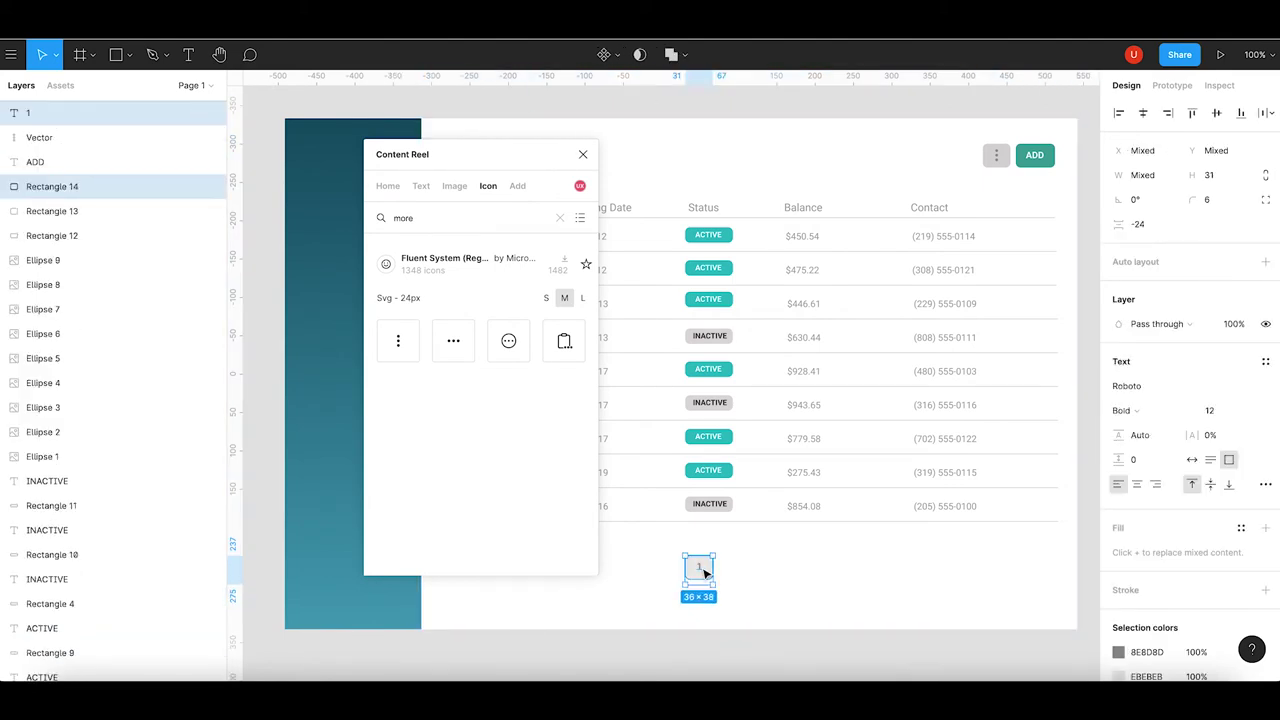
key(ctrl+v)
drag(712, 568, 768, 569)
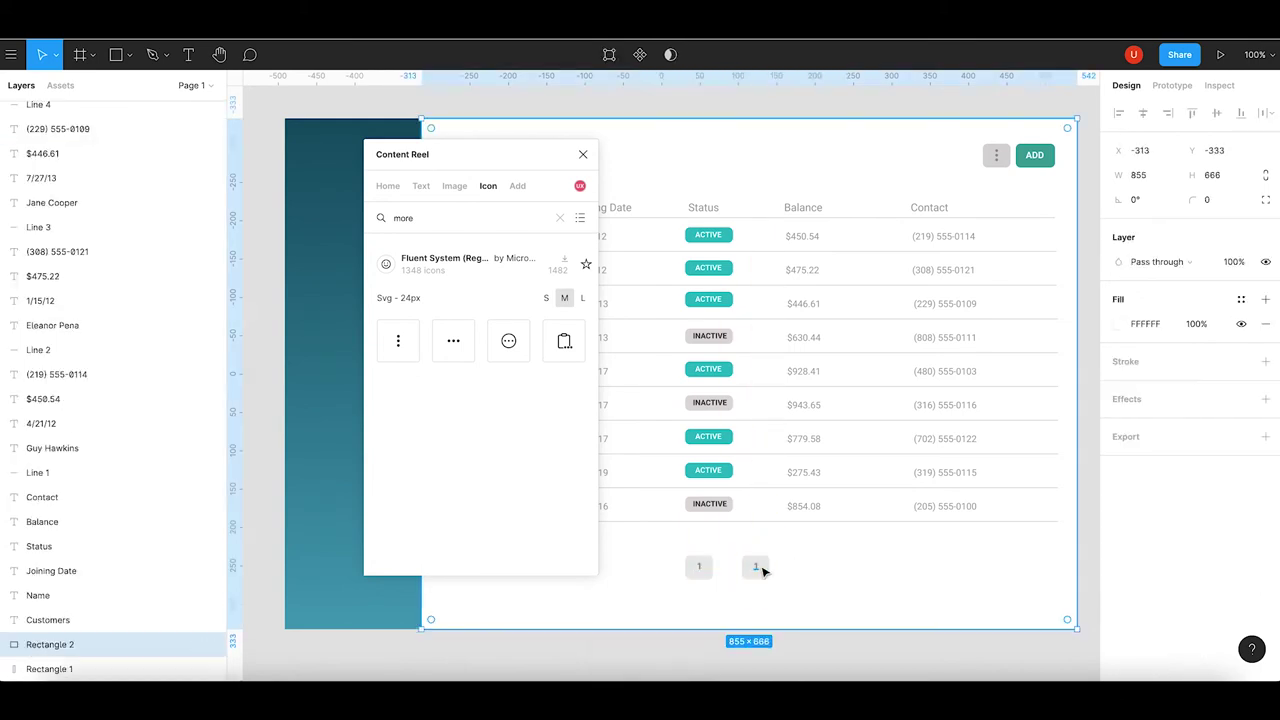
double_click(759, 571)
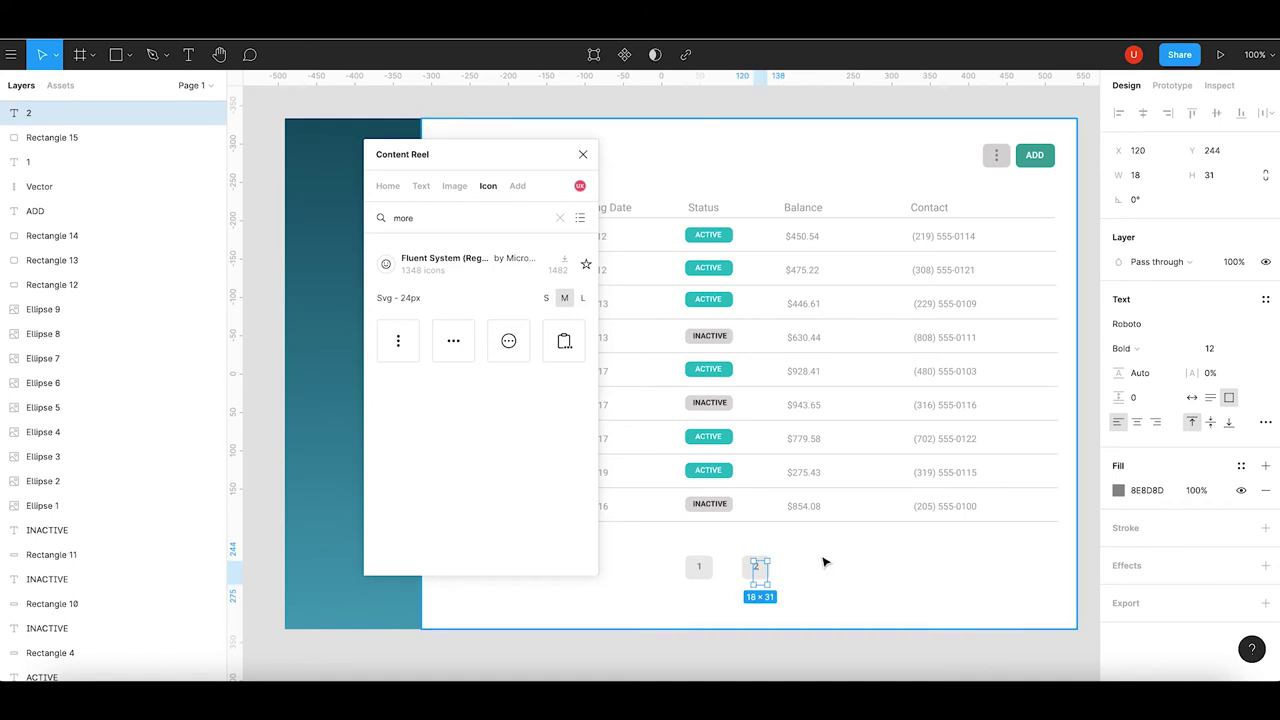
Add an 'of' text between the two page chips.
click(703, 570)
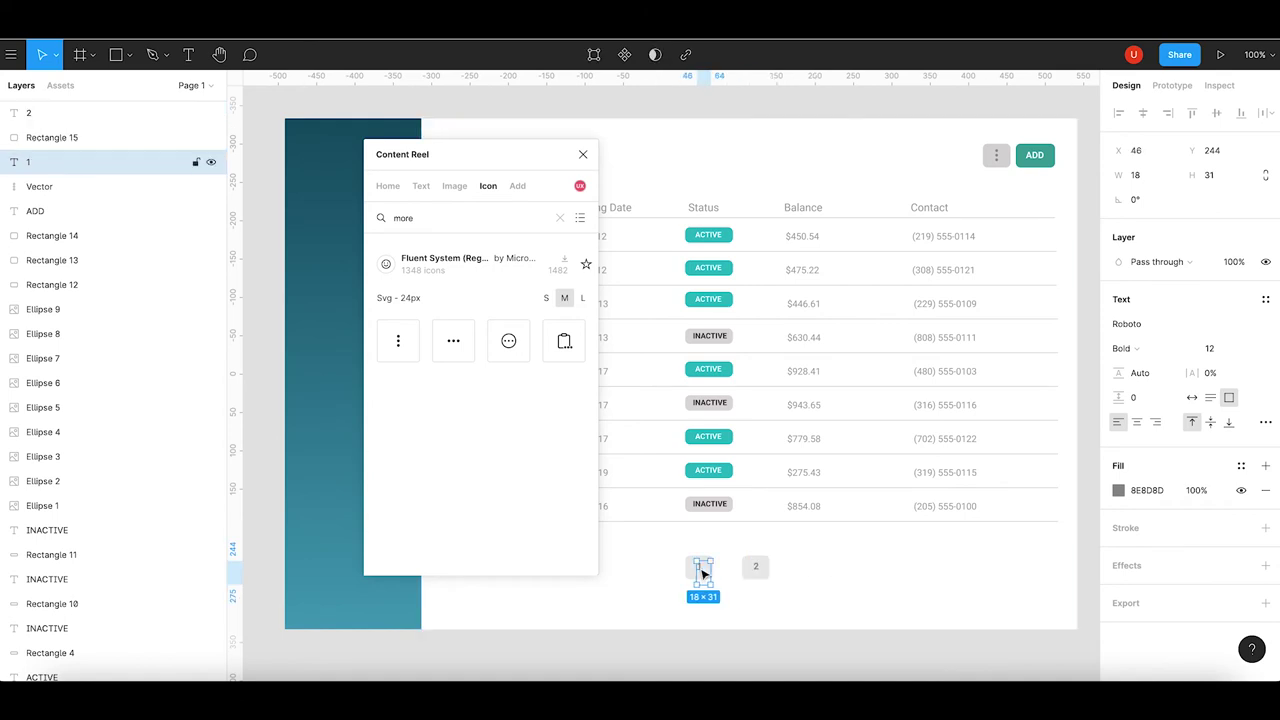
key(ctrl+v)
drag(705, 572, 733, 572)
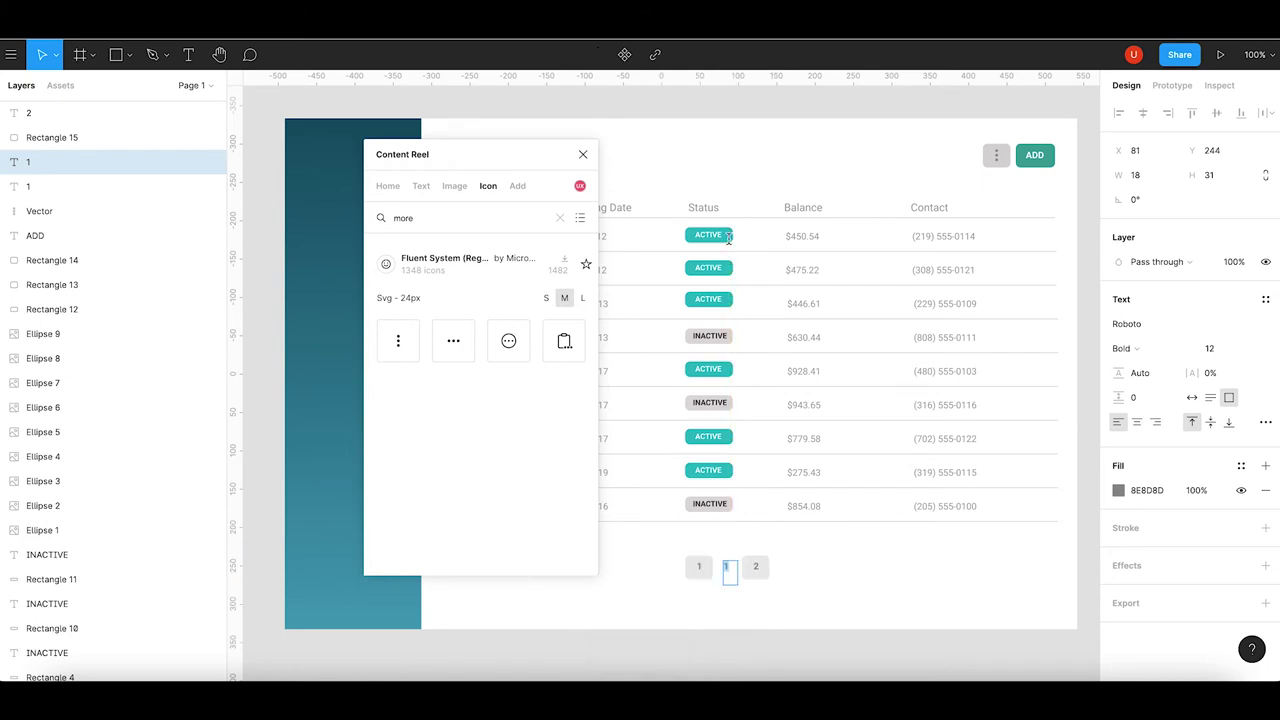
text(of)
key(Escape)
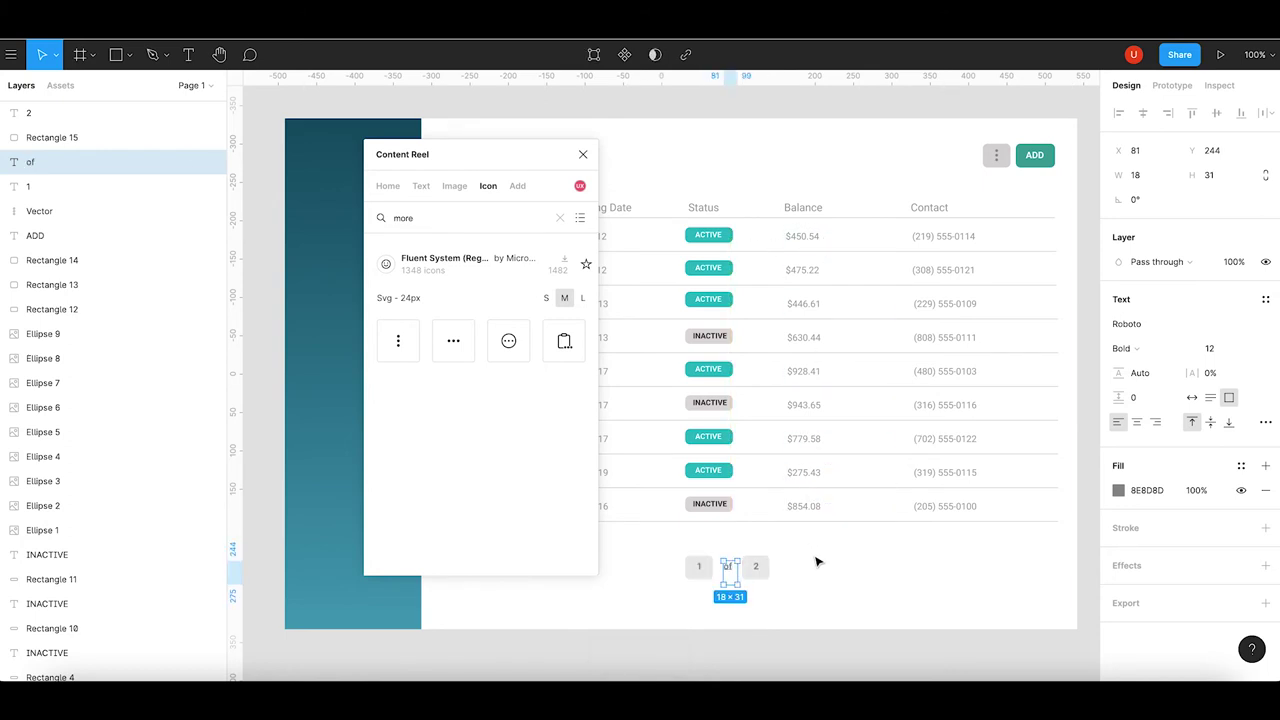
click(816, 562)
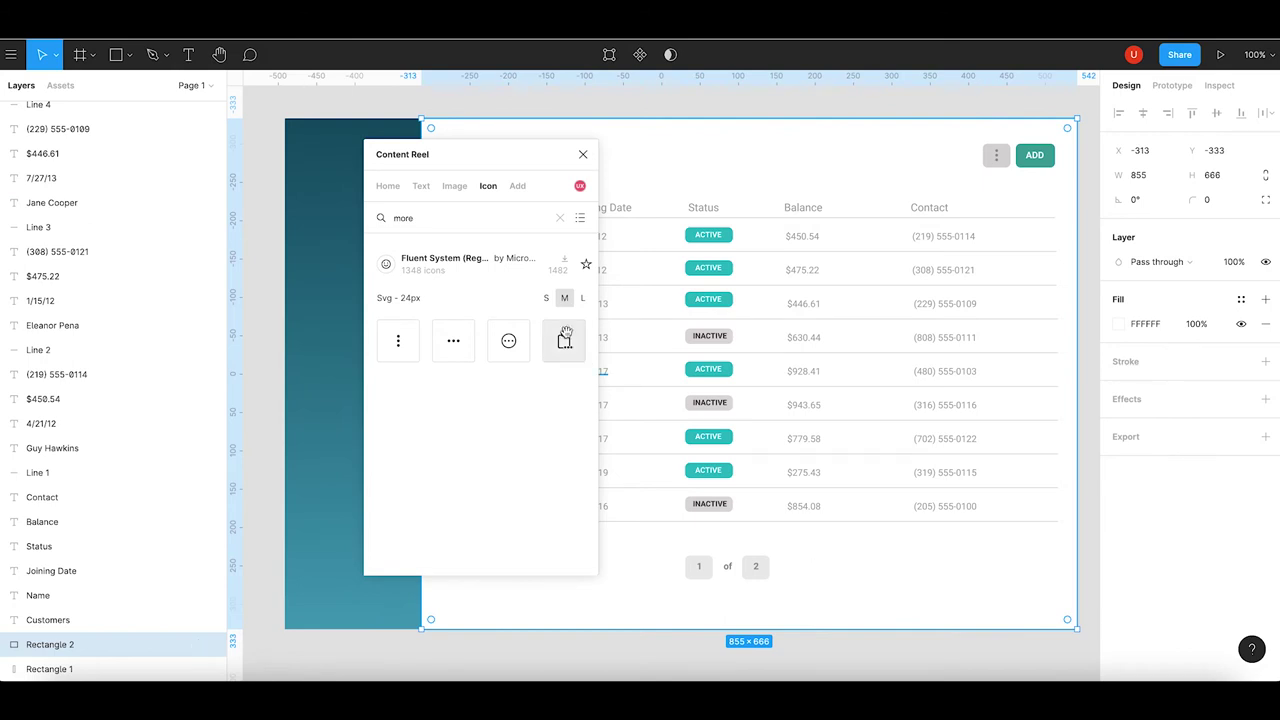
click(559, 218)
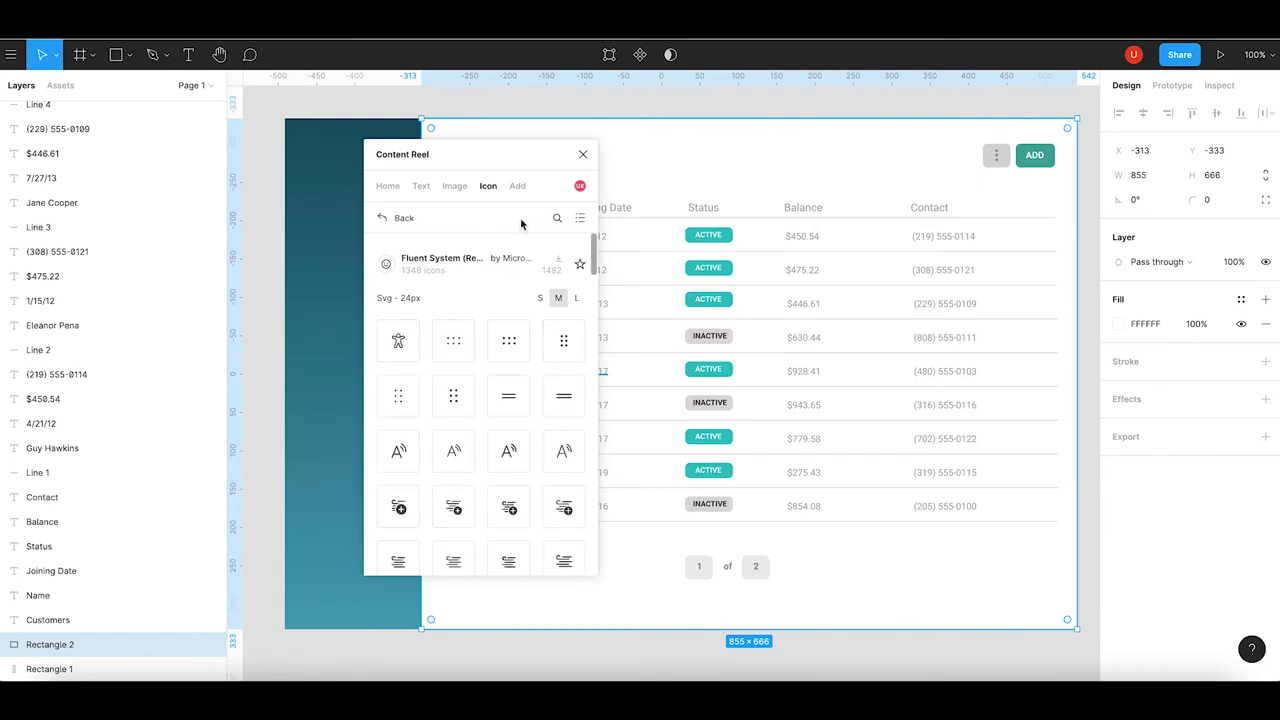
Place a Fluent 'next' arrow right of the 2 chip and flatten it.
click(559, 220)
click(495, 318)
text(next)
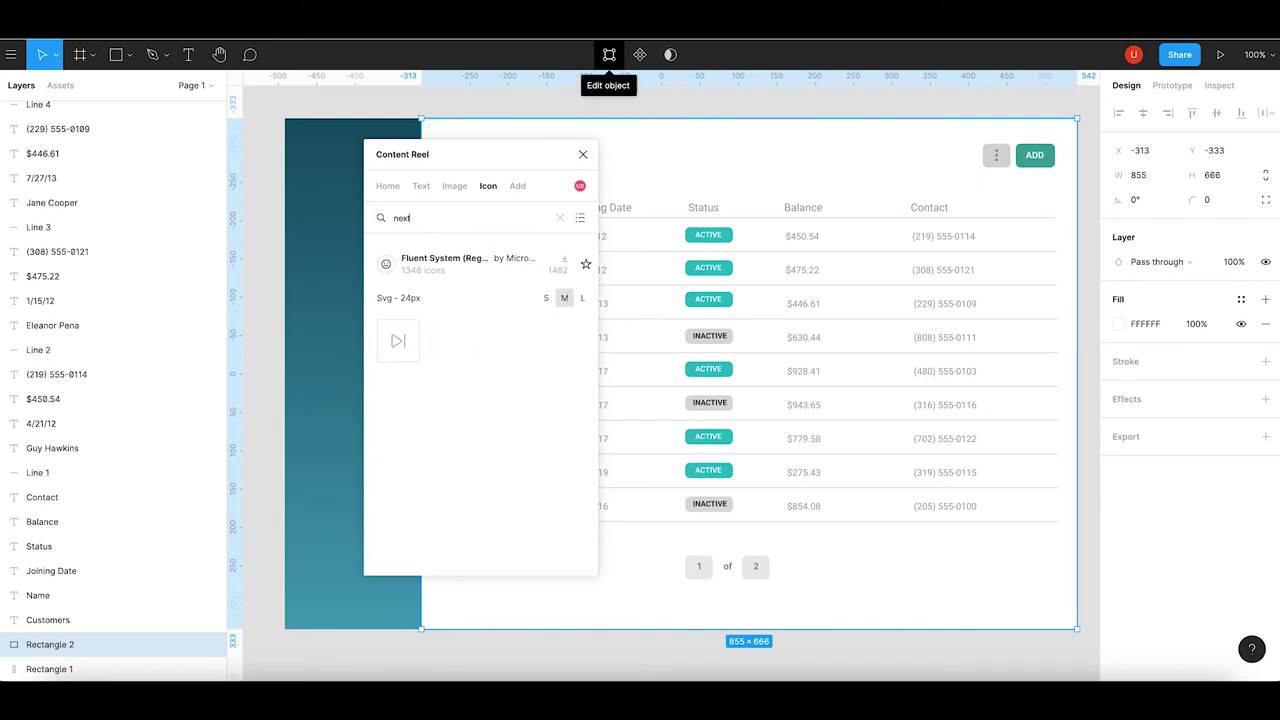
mouse_move(397, 343)
mouse_down()
mouse_move(668, 382)
mouse_move(790, 560)
mouse_up()
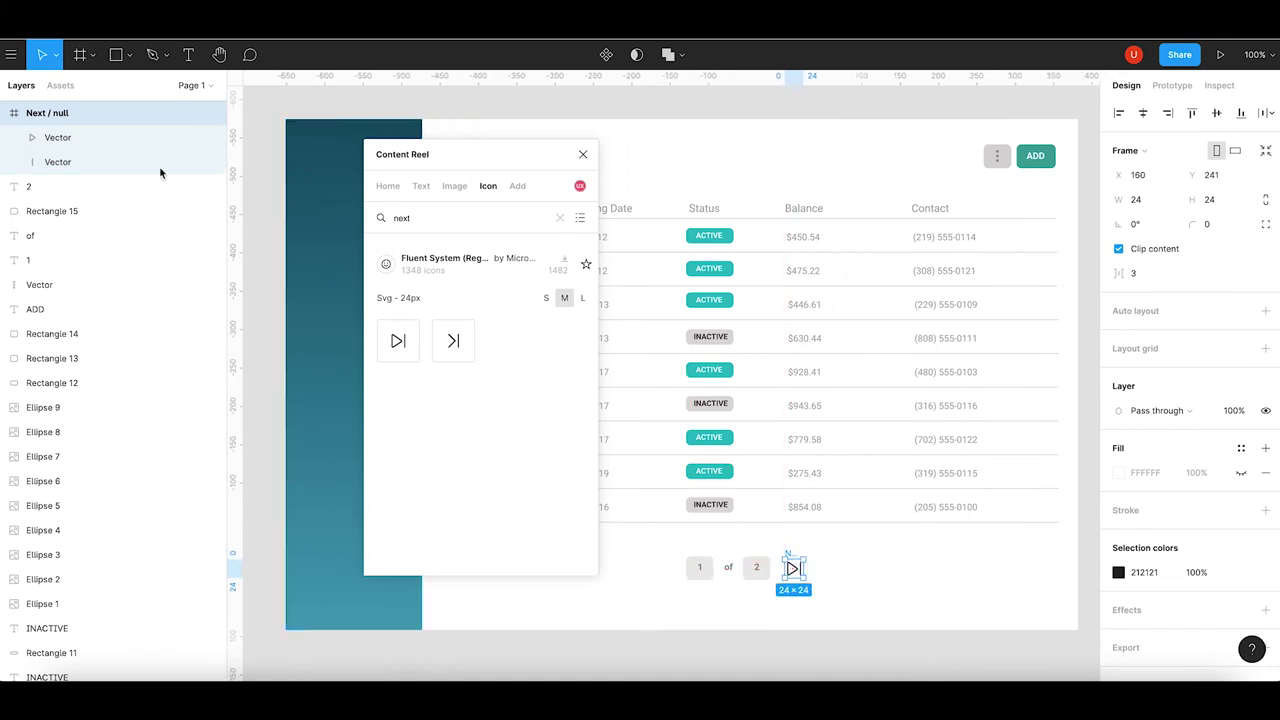
right_click(90, 116)
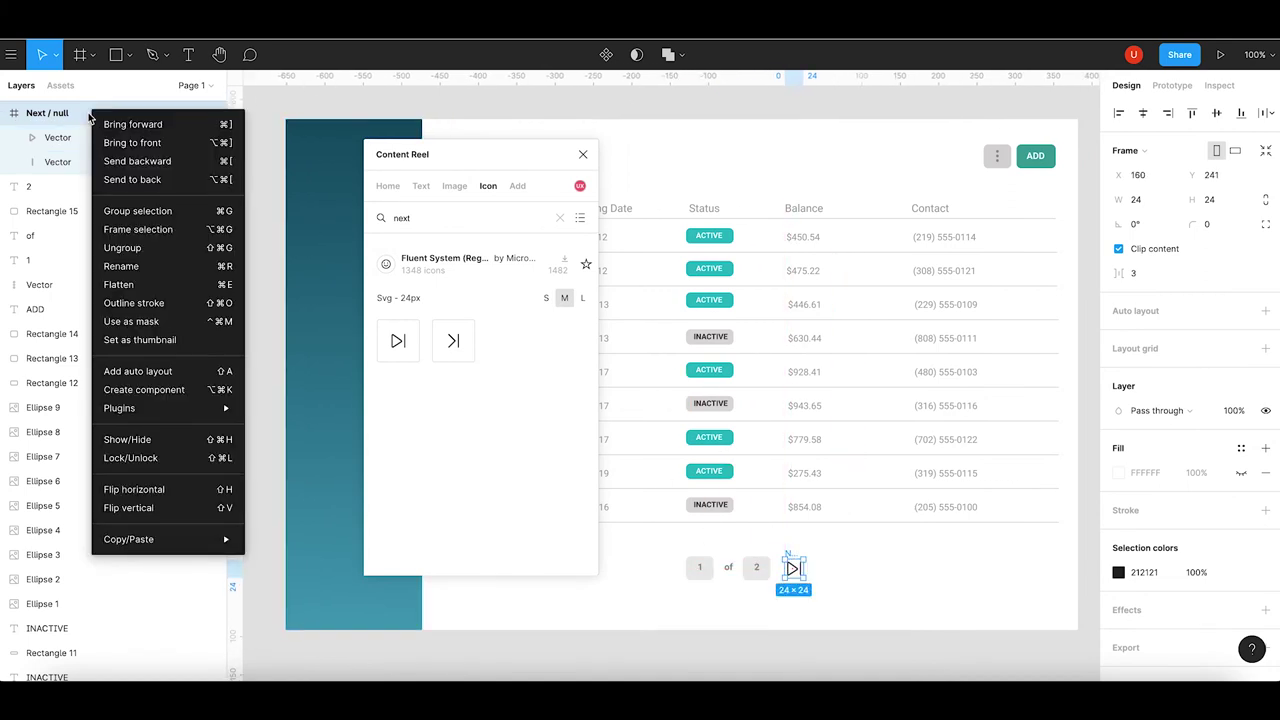
click(144, 285)
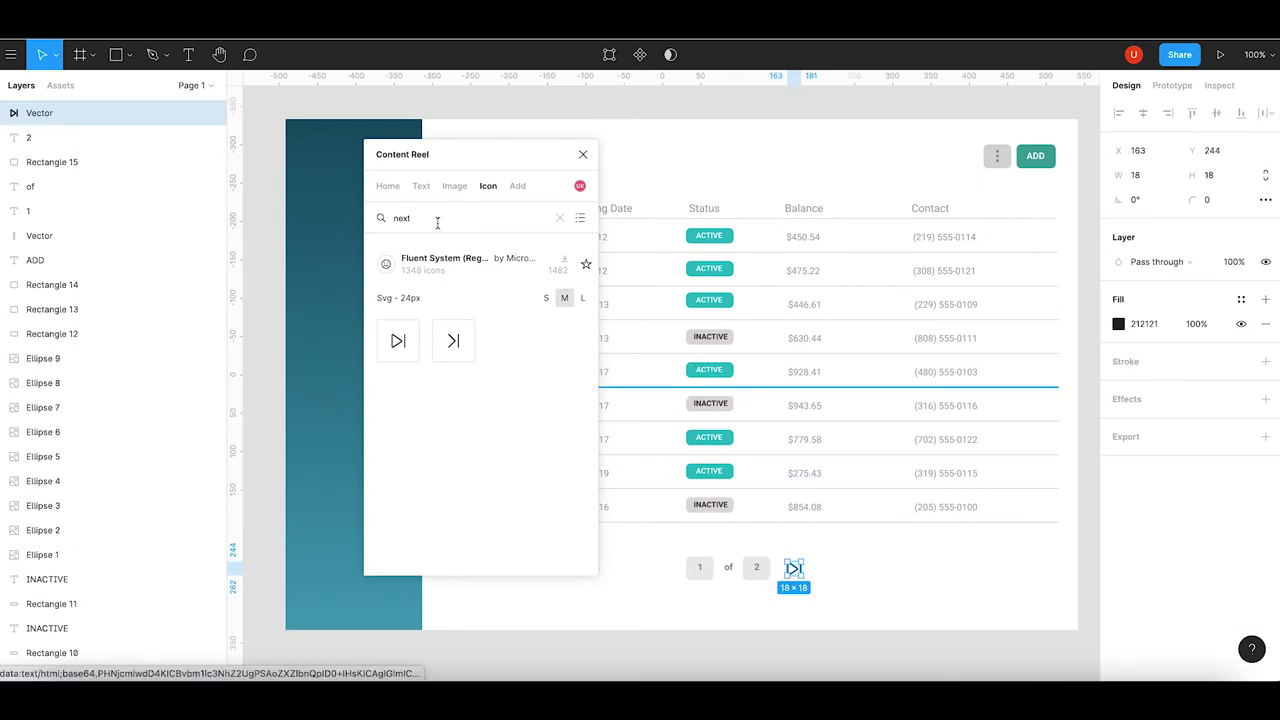
Place a Fluent 'previous' arrow beside the 1 chip and flatten it.
click(560, 218)
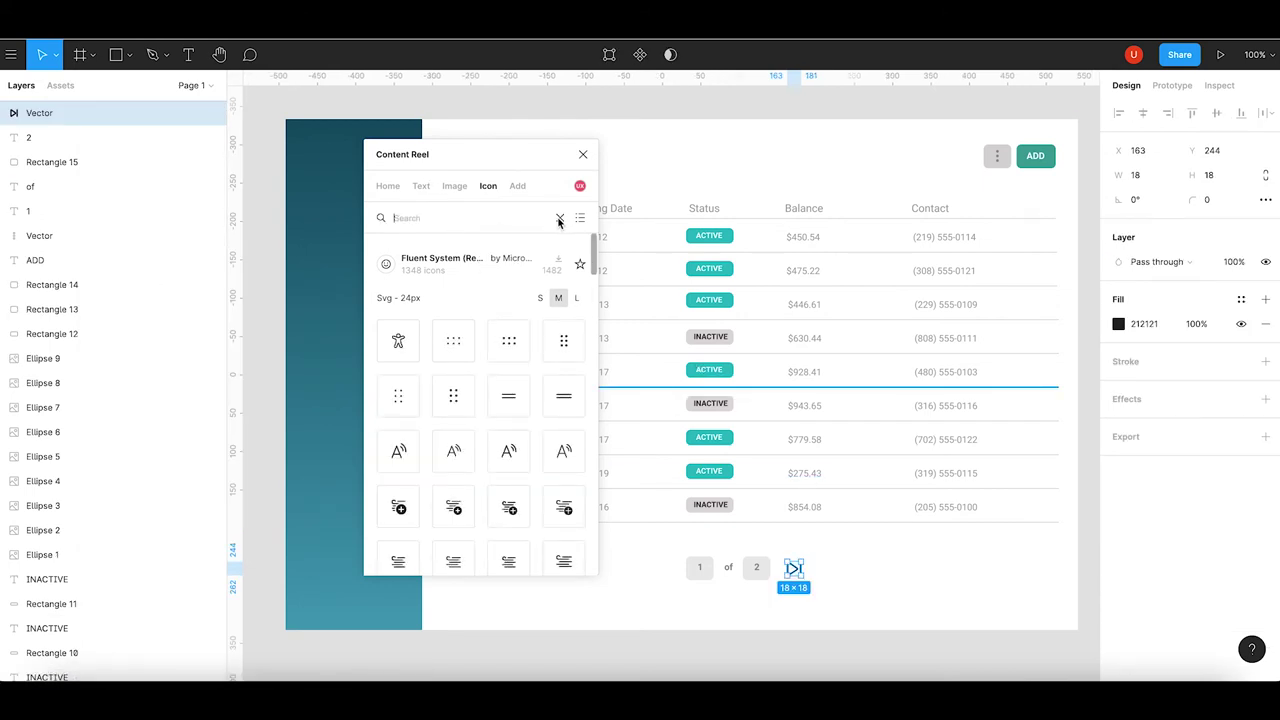
text(previous)
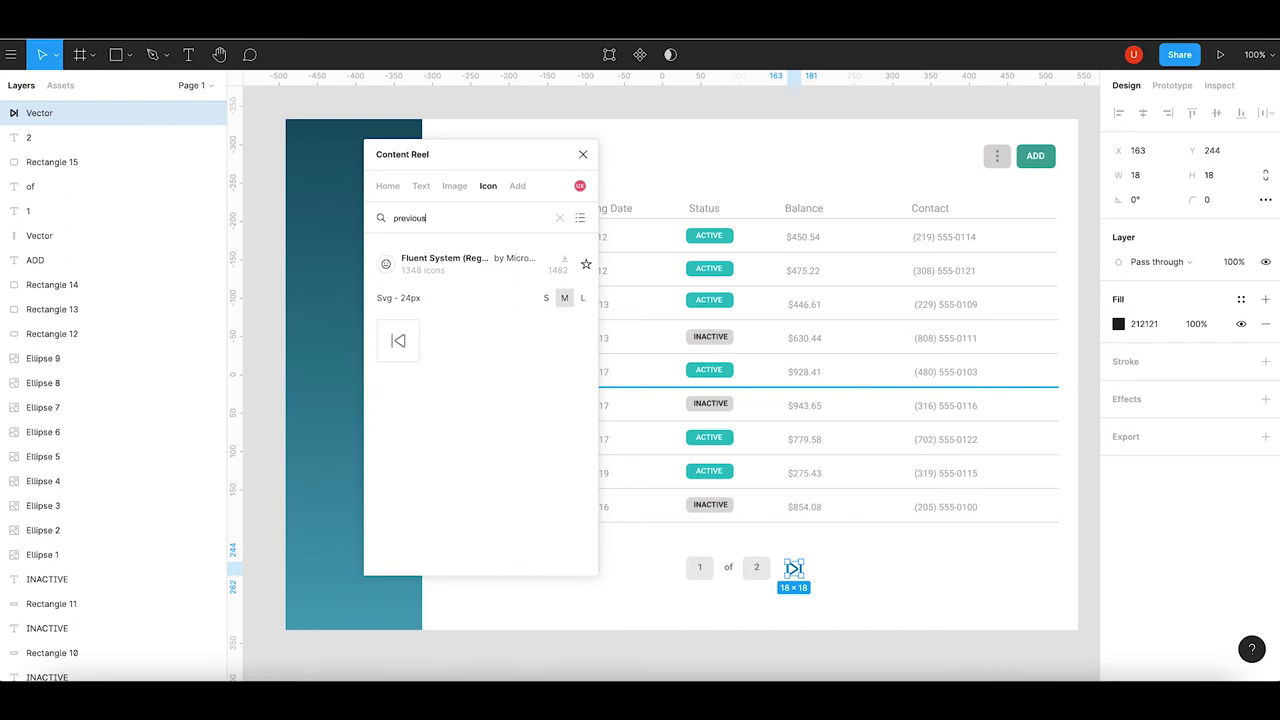
drag(398, 341, 650, 570)
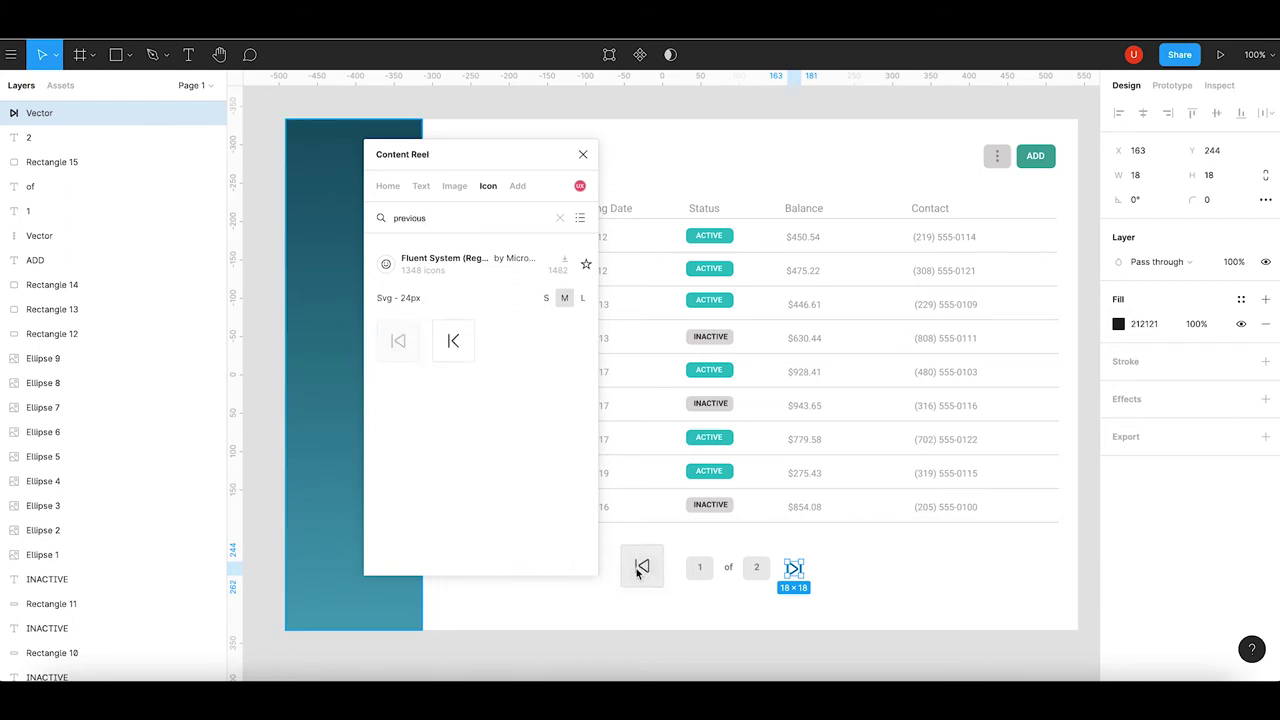
scroll(648, 572, down, 4)
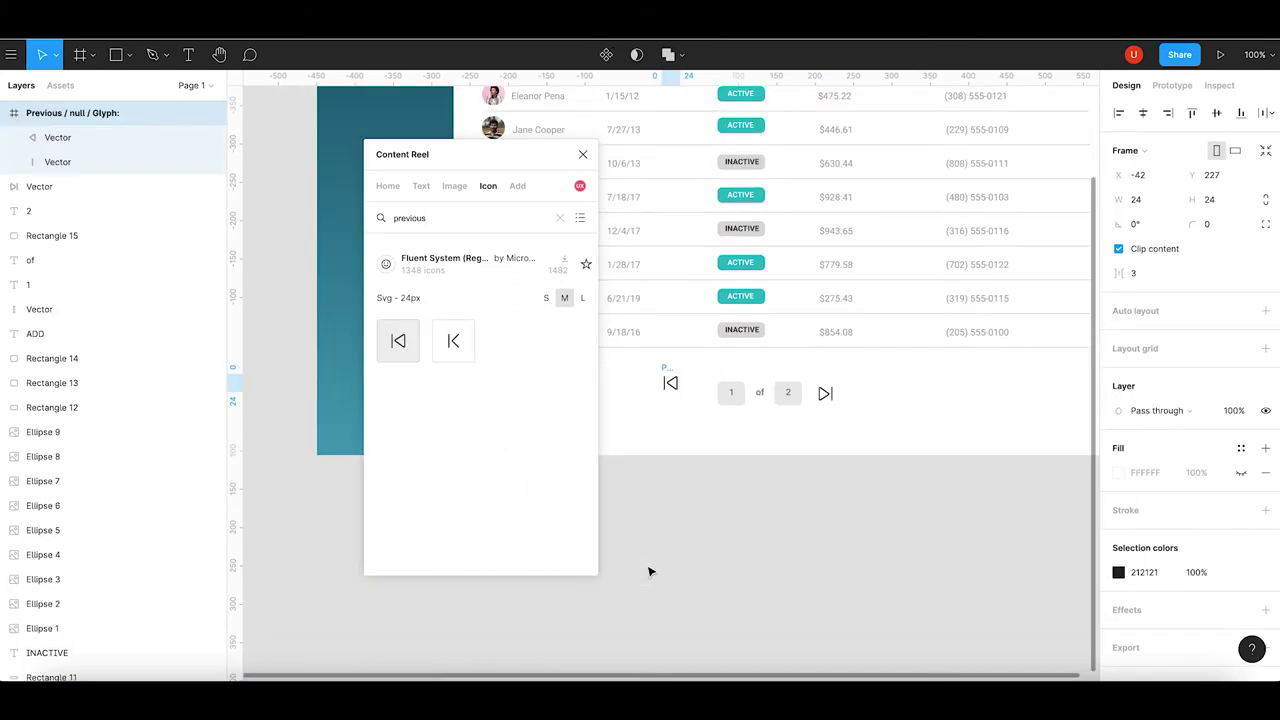
drag(669, 372, 692, 383)
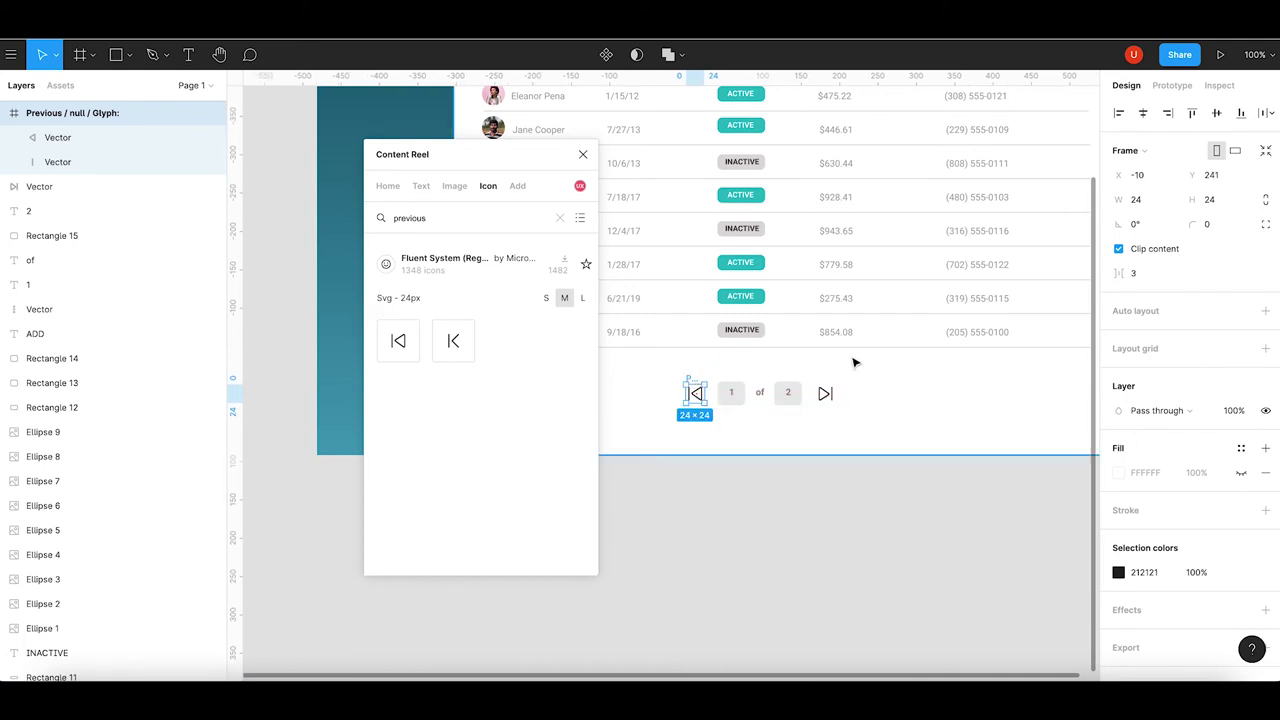
drag(507, 160, 442, 178)
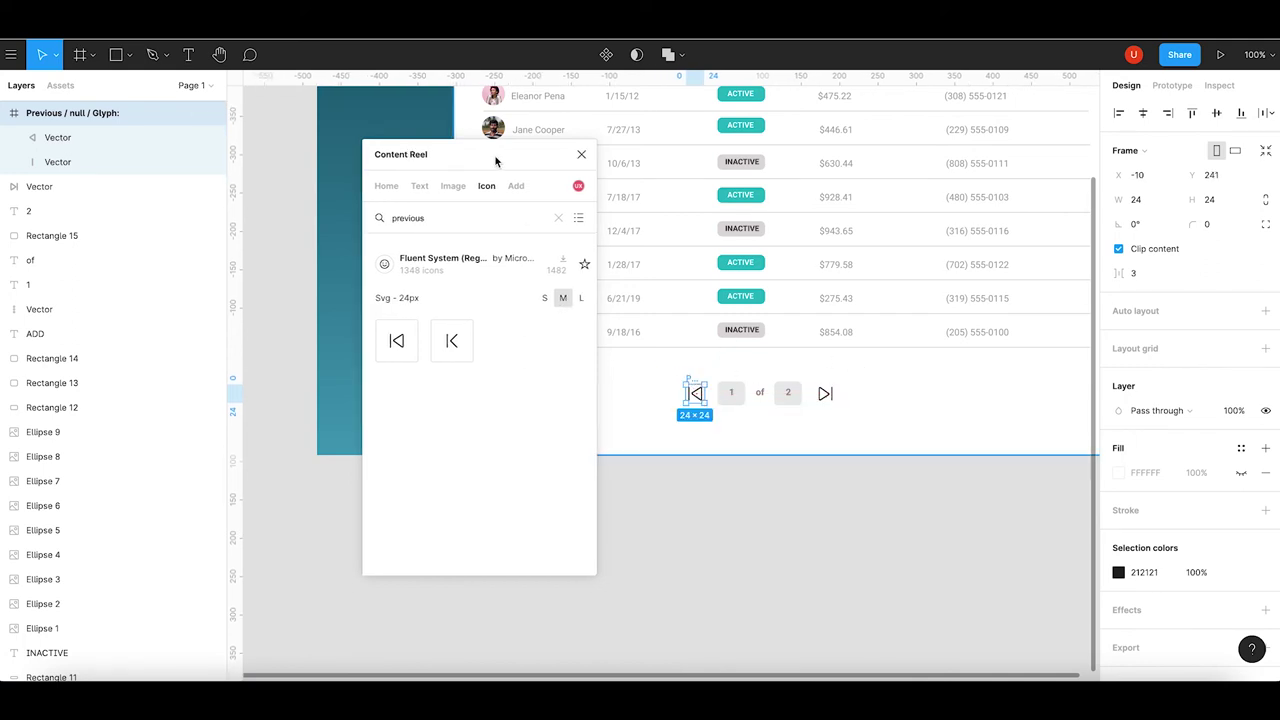
right_click(116, 113)
click(158, 284)
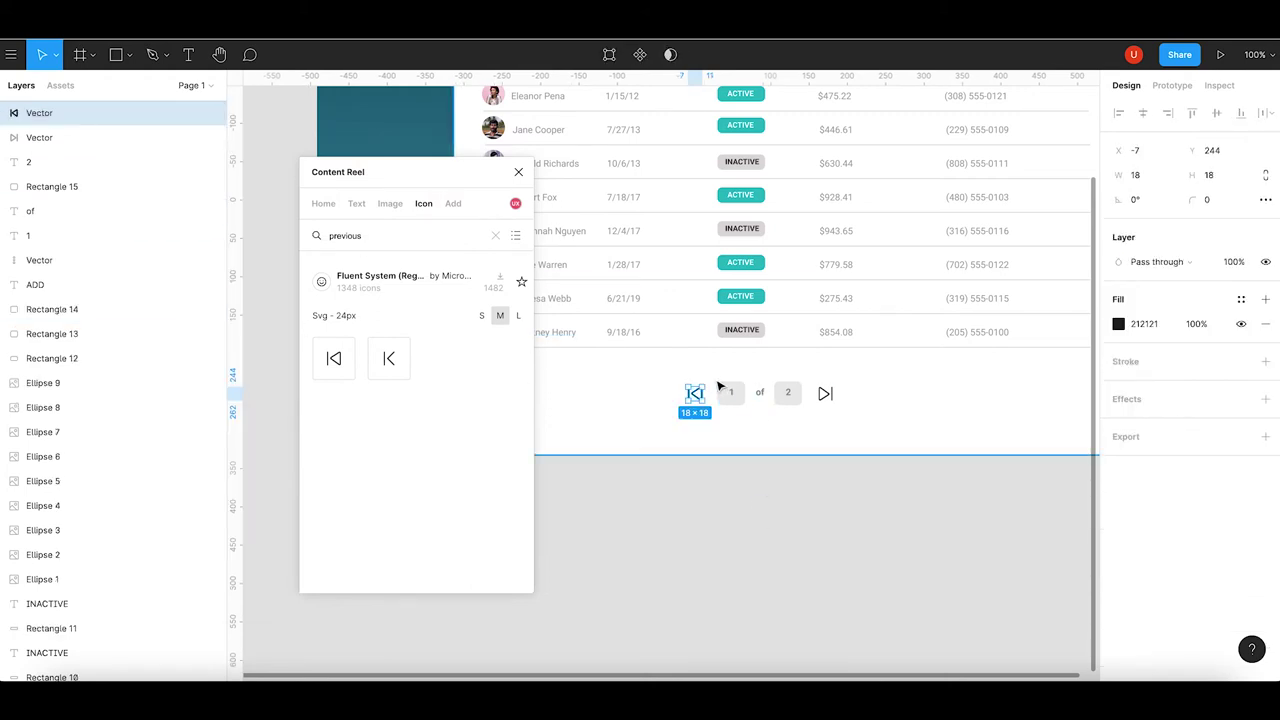
Resize both pagination arrow icons to 16×16.
key(ctrl+z)
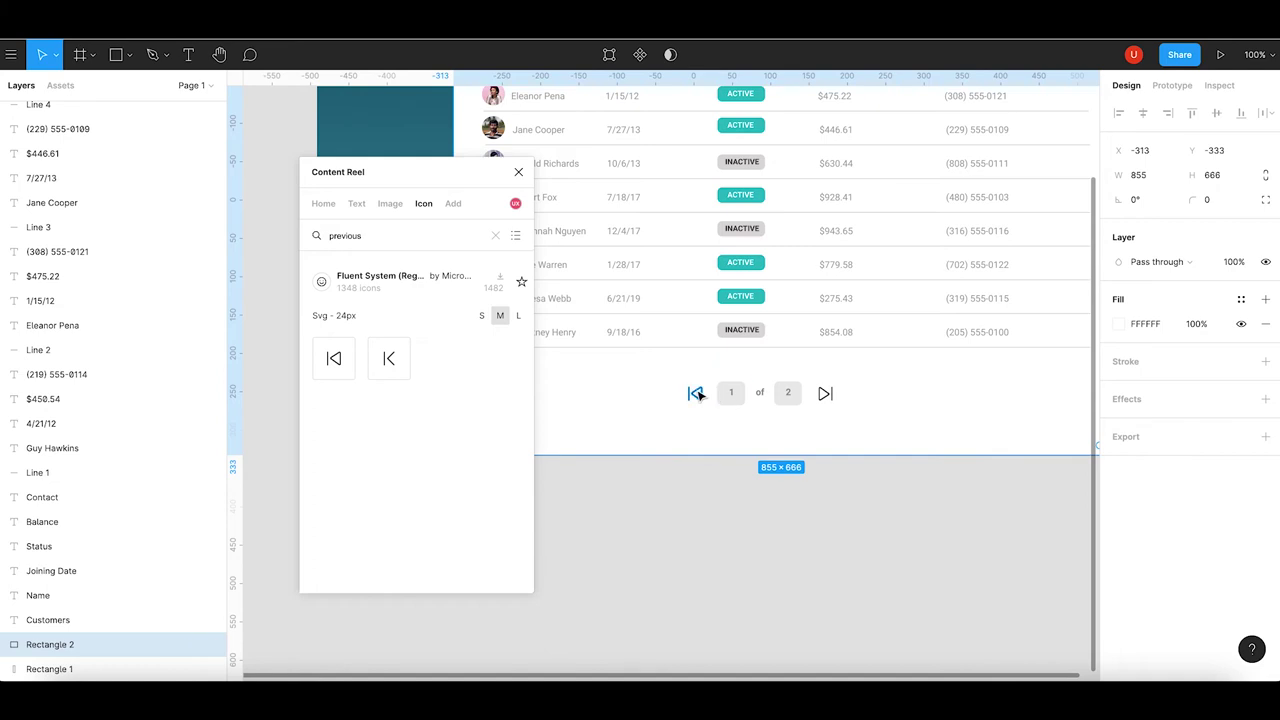
key(ctrl+shift+z)
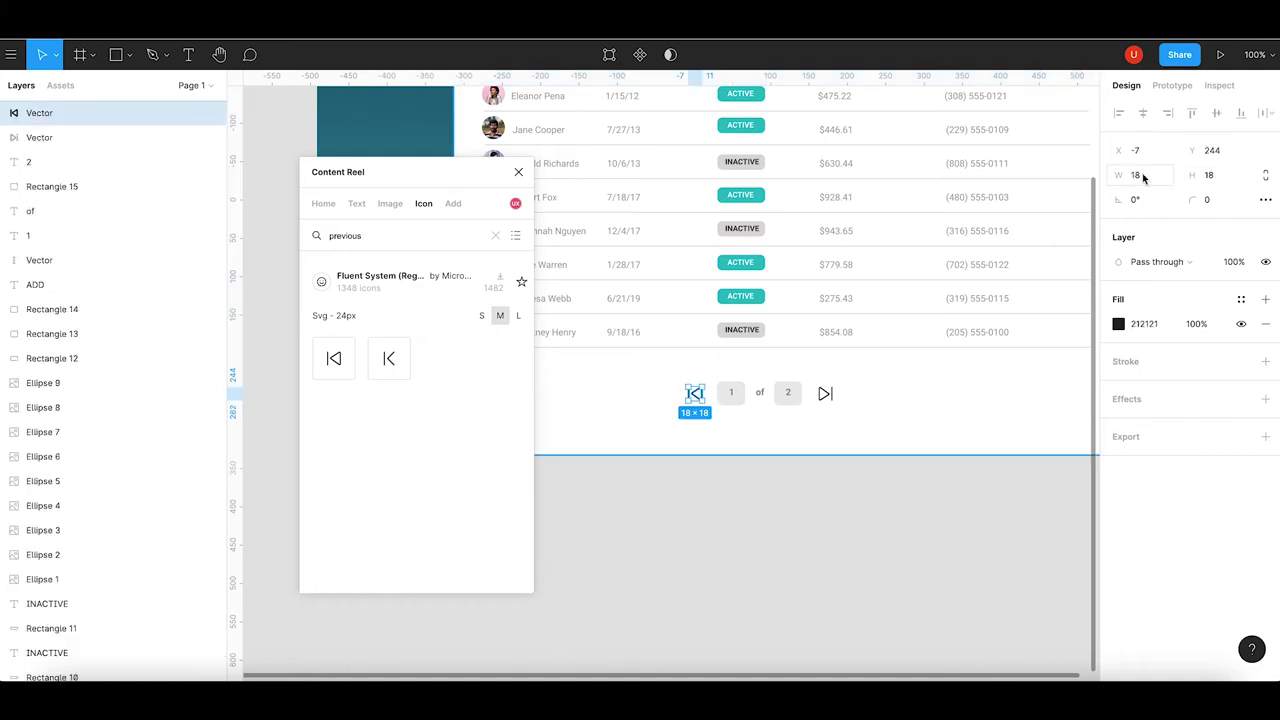
click(1142, 176)
text(6)
key(Tab)
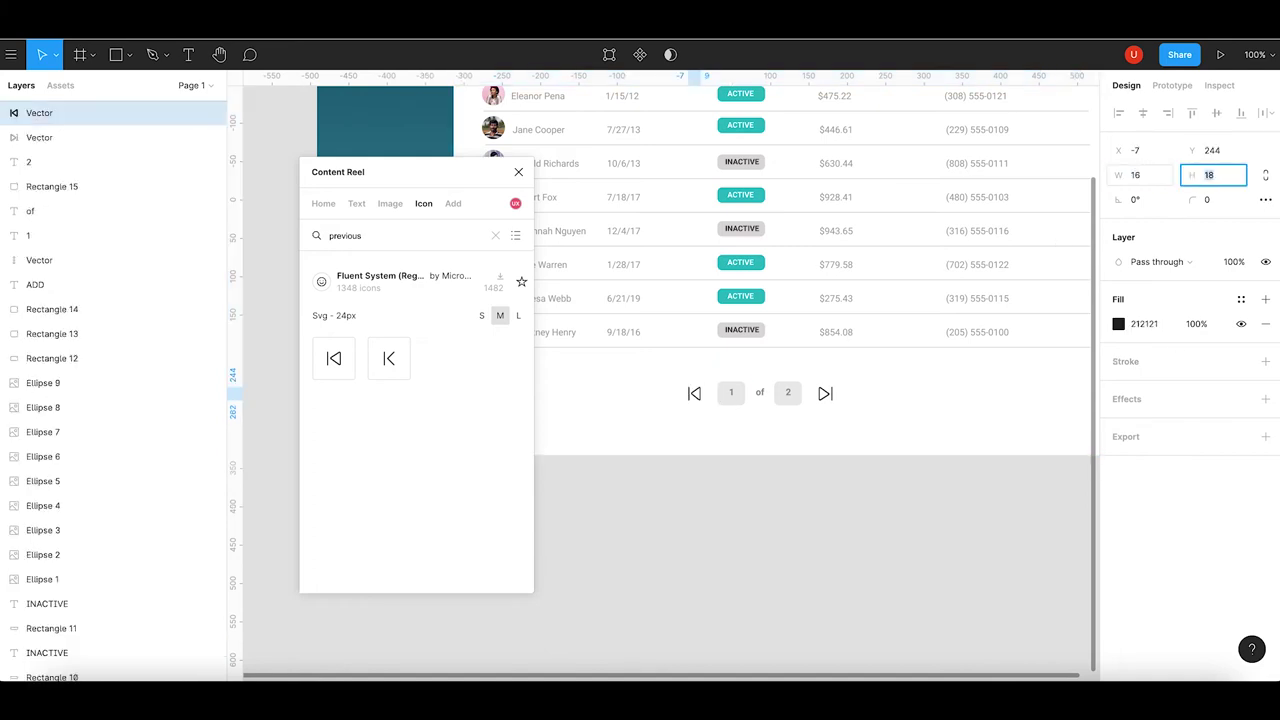
key(Return)
click(827, 395)
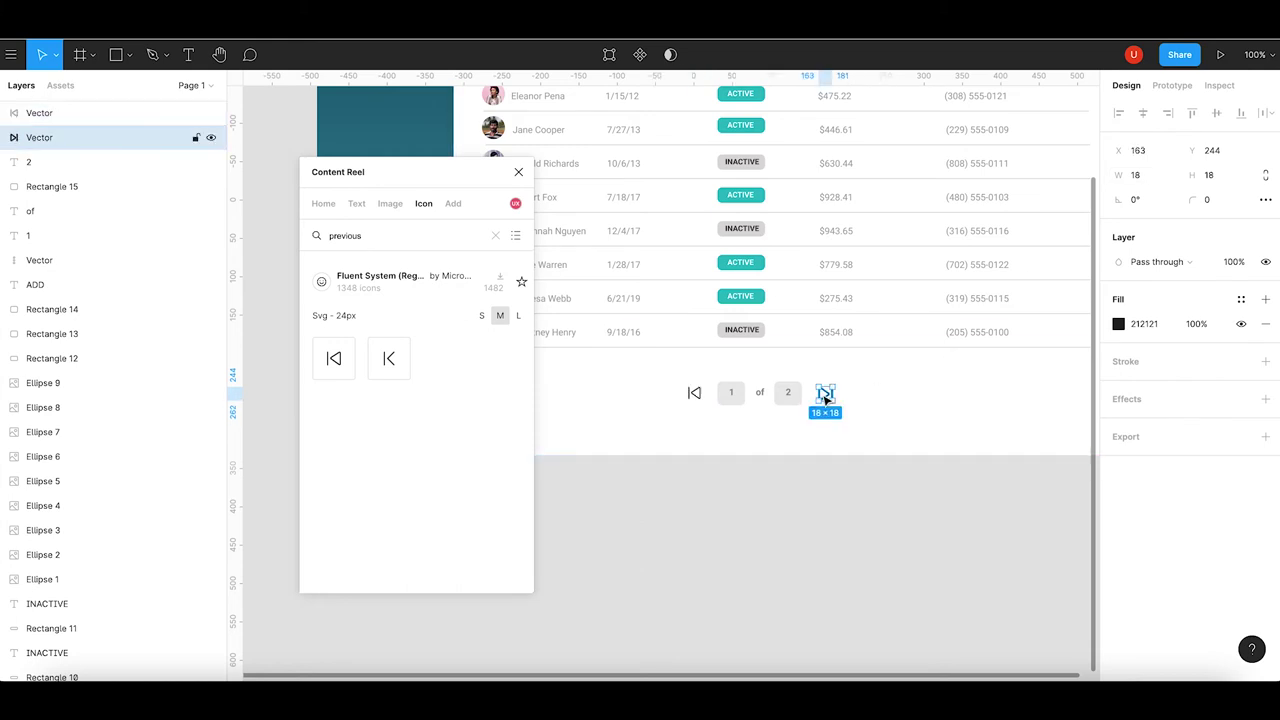
click(1156, 176)
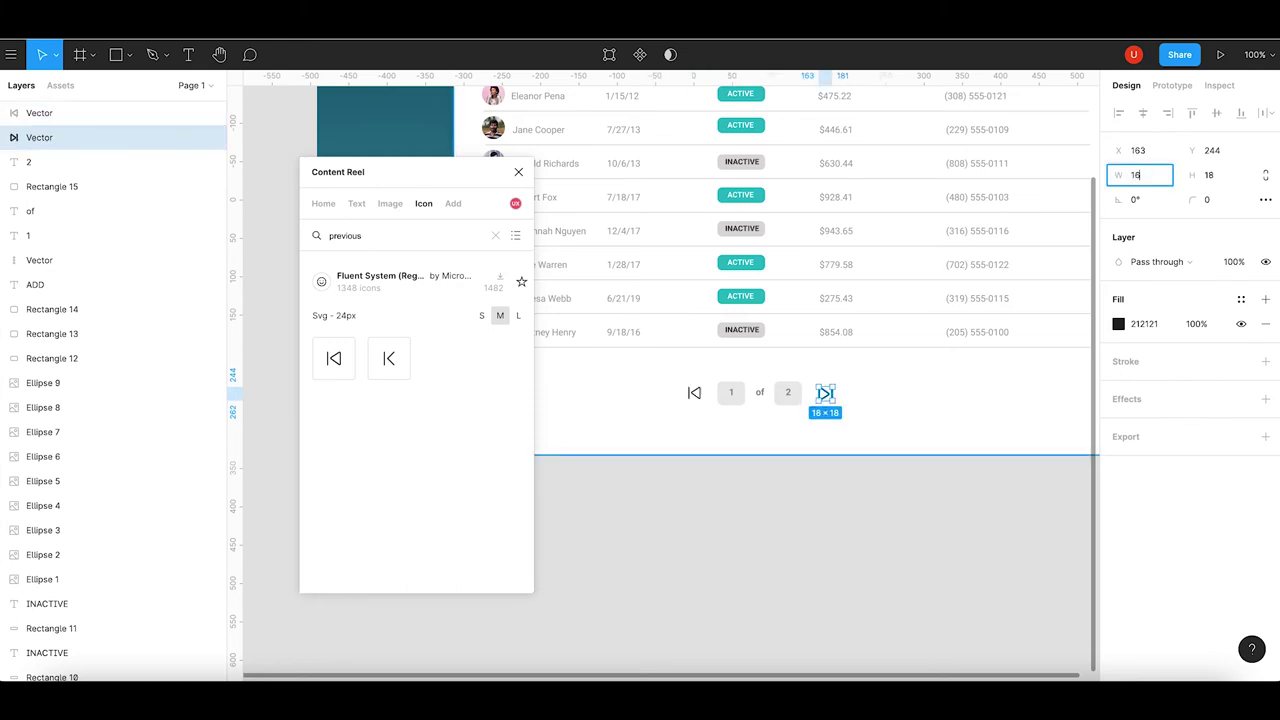
key(Tab)
text(16)
key(Return)
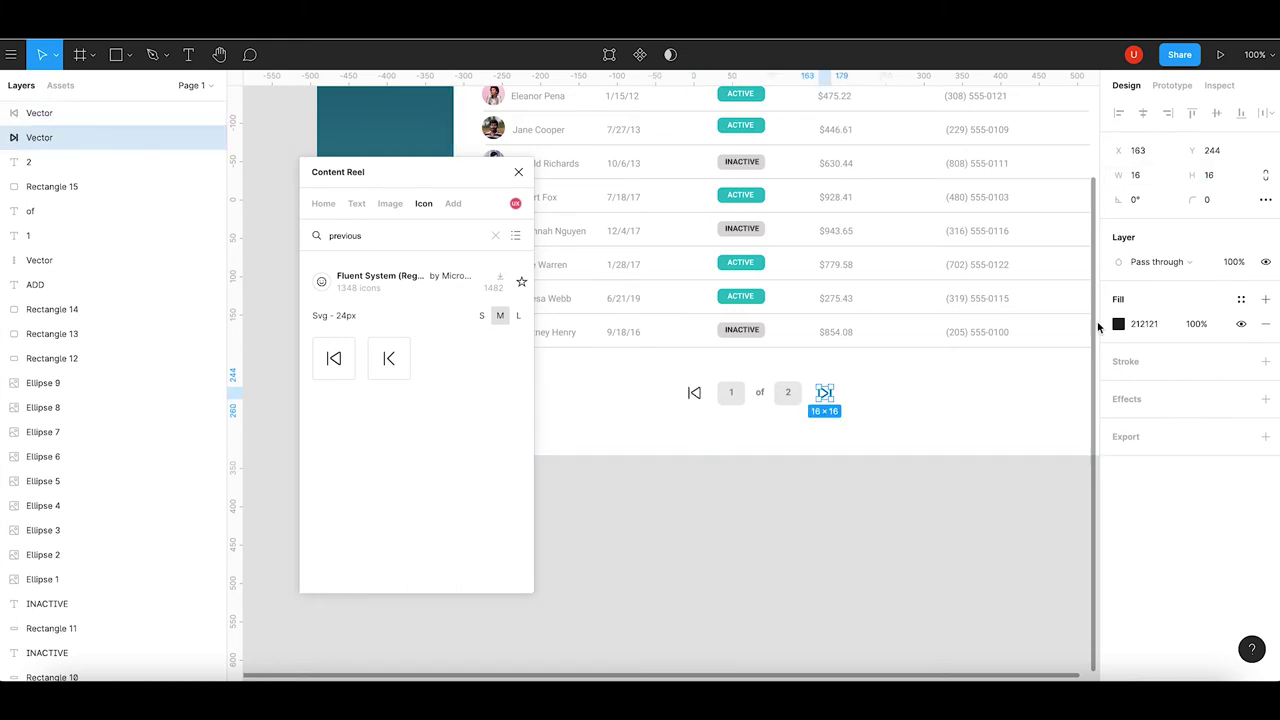
Recolour the arrow icons to light grey 9F9F9F.
click(1118, 323)
mouse_move(917, 457)
mouse_down()
mouse_move(914, 356)
mouse_move(912, 374)
mouse_up()
click(1010, 545)
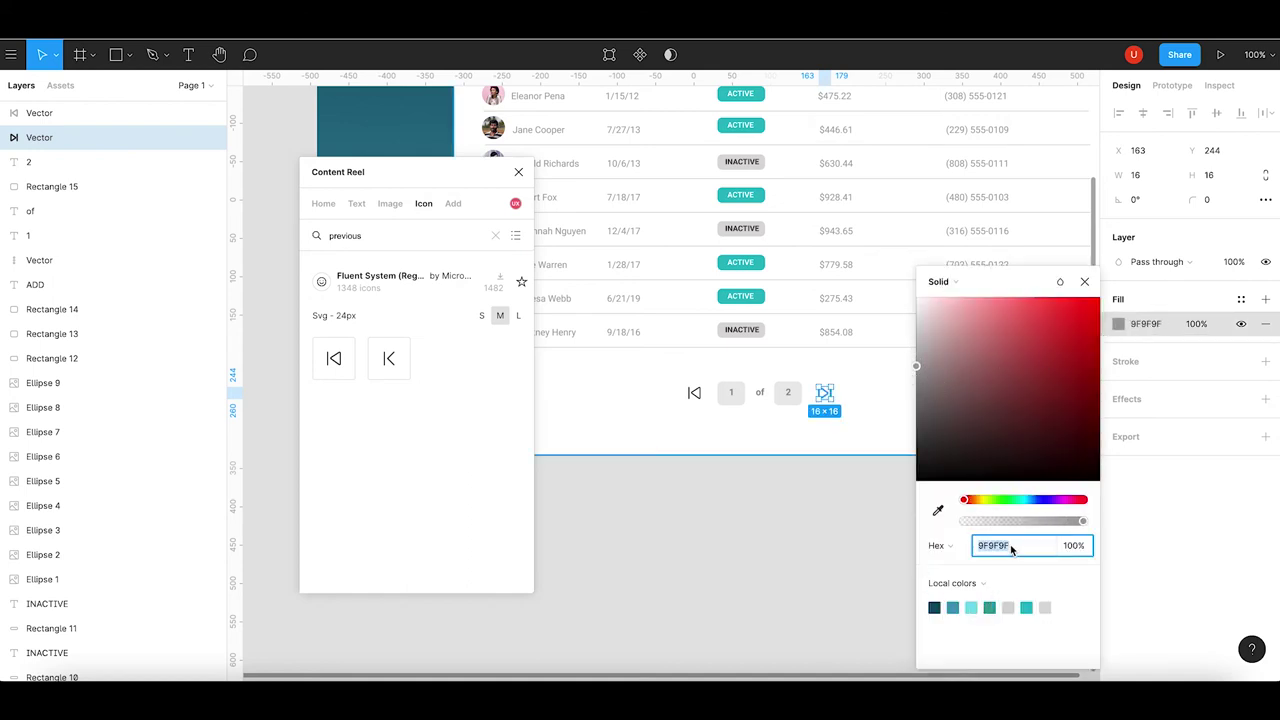
click(692, 393)
click(1145, 330)
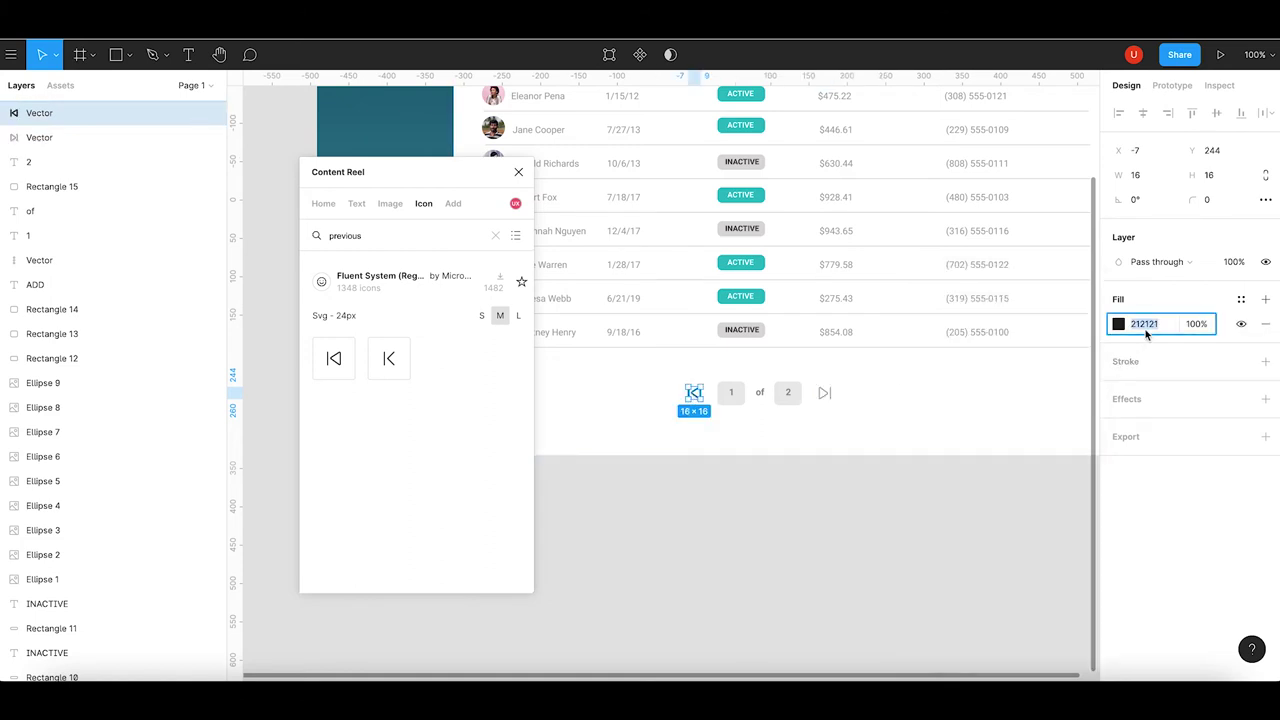
click(854, 546)
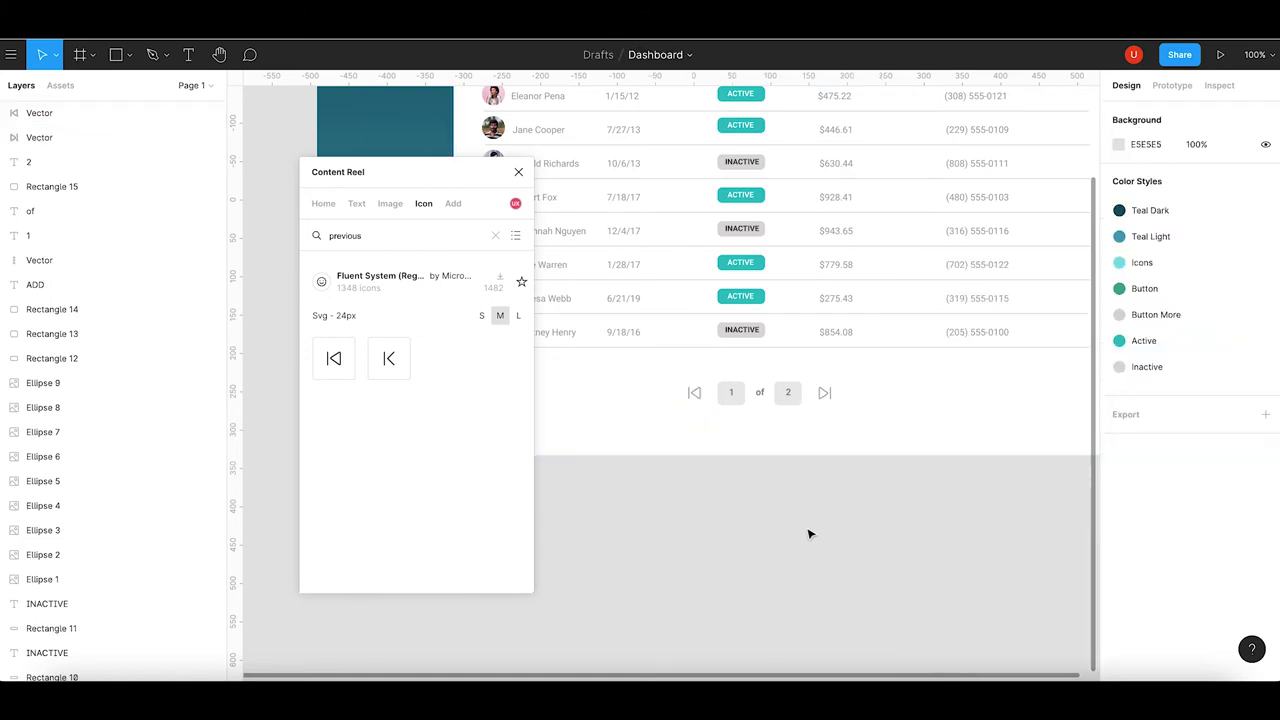
Drag the left arrow beside the '1' chip so both arrows flank '1 of 2' evenly.
mouse_move(433, 186)
mouse_down()
mouse_move(709, 231)
mouse_move(1245, 244)
mouse_up()
mouse_move(1054, 277)
mouse_down()
mouse_move(928, 394)
mouse_move(1008, 450)
mouse_up()
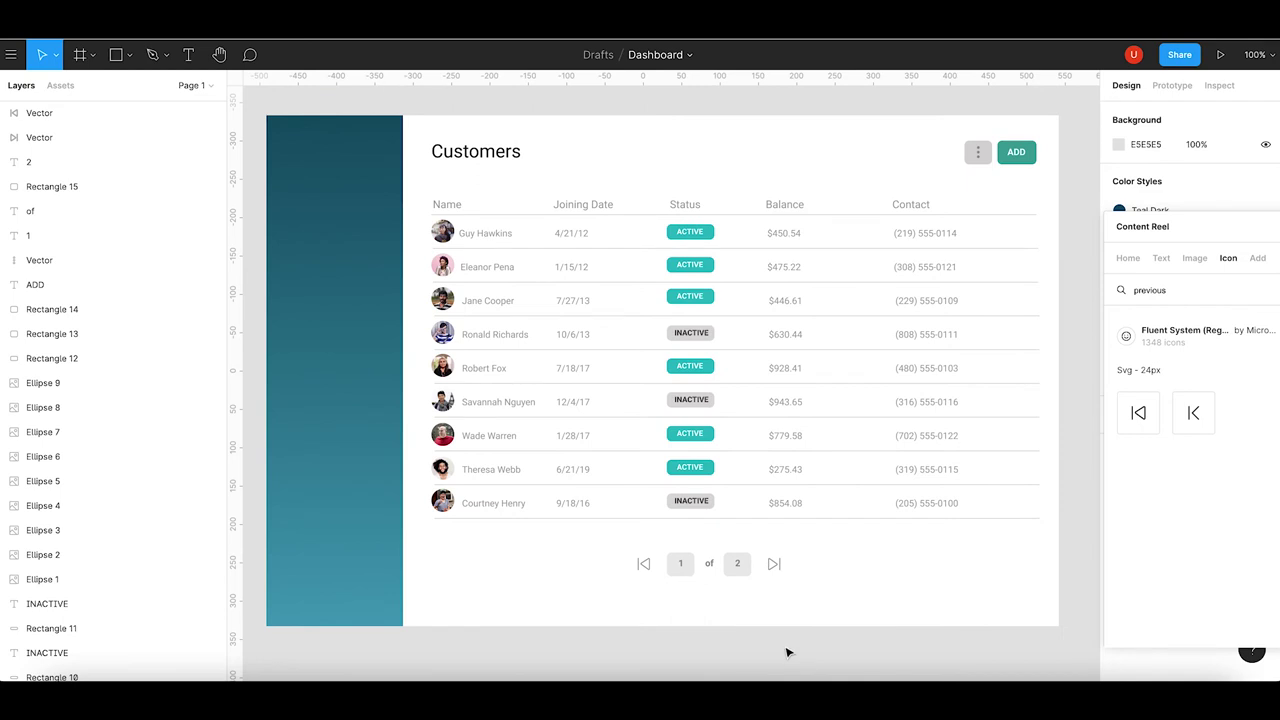
click(681, 563)
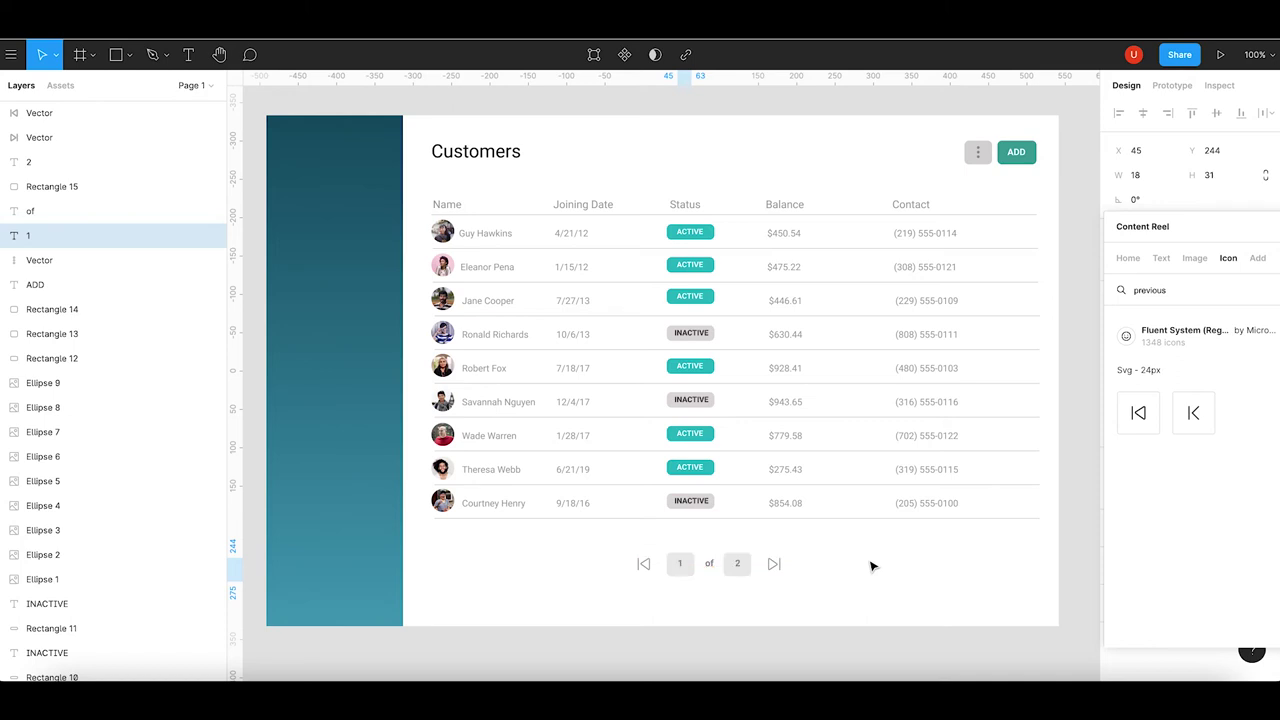
click(877, 595)
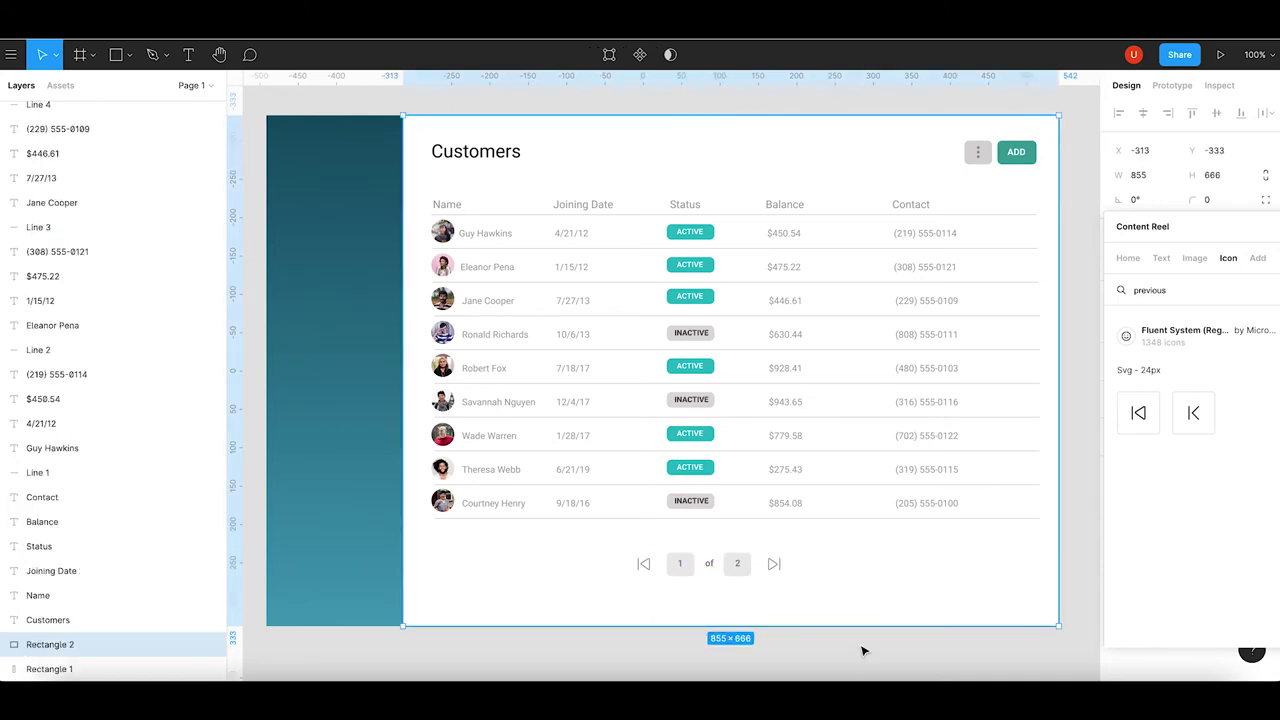
click(772, 565)
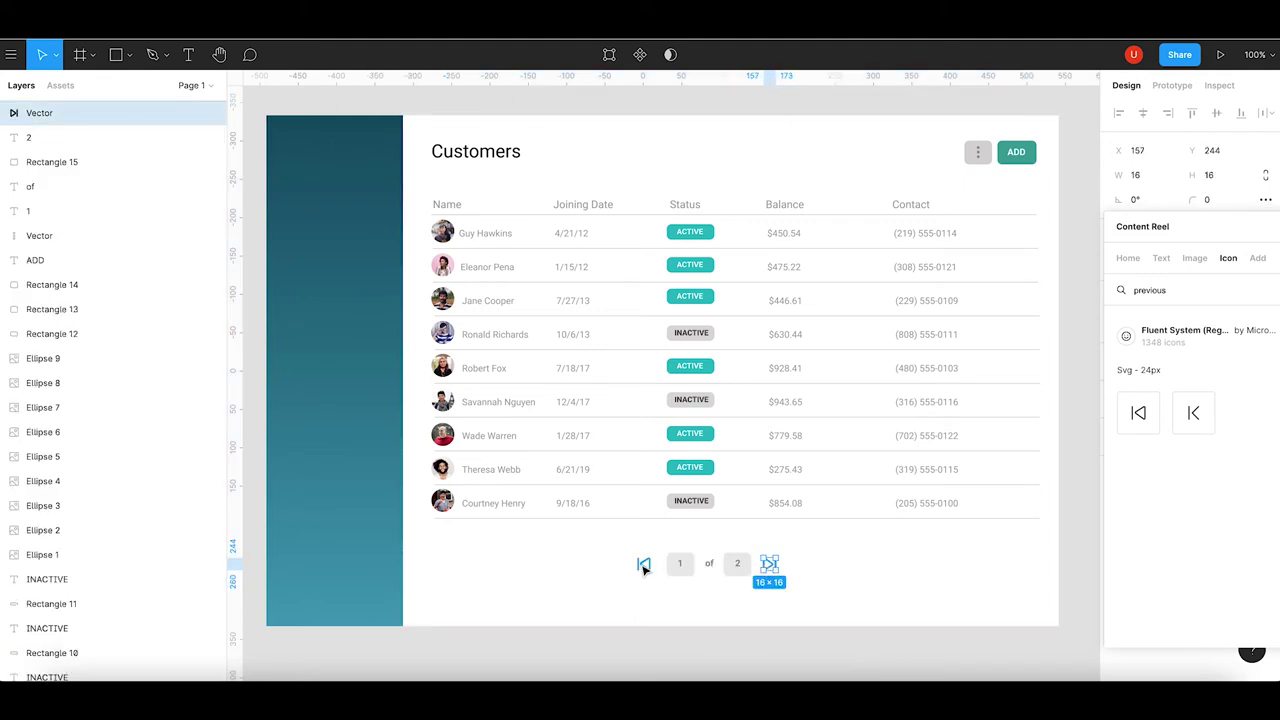
drag(770, 565, 640, 564)
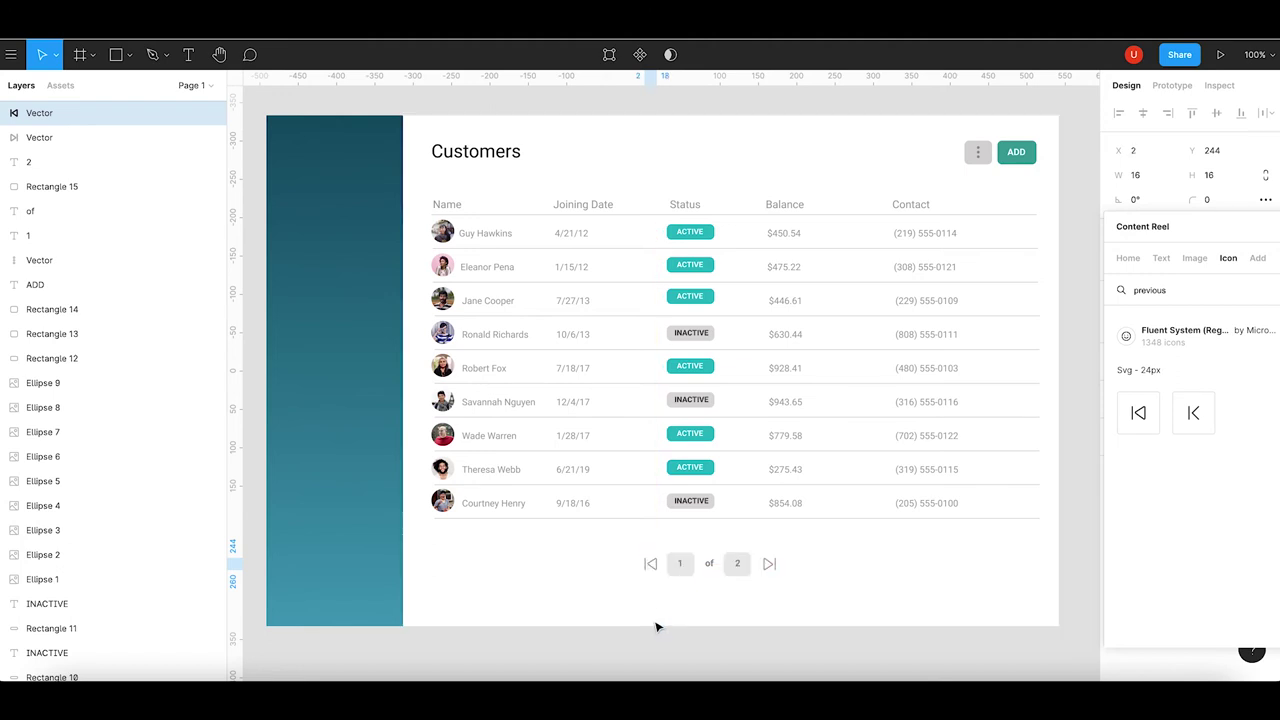
click(769, 565)
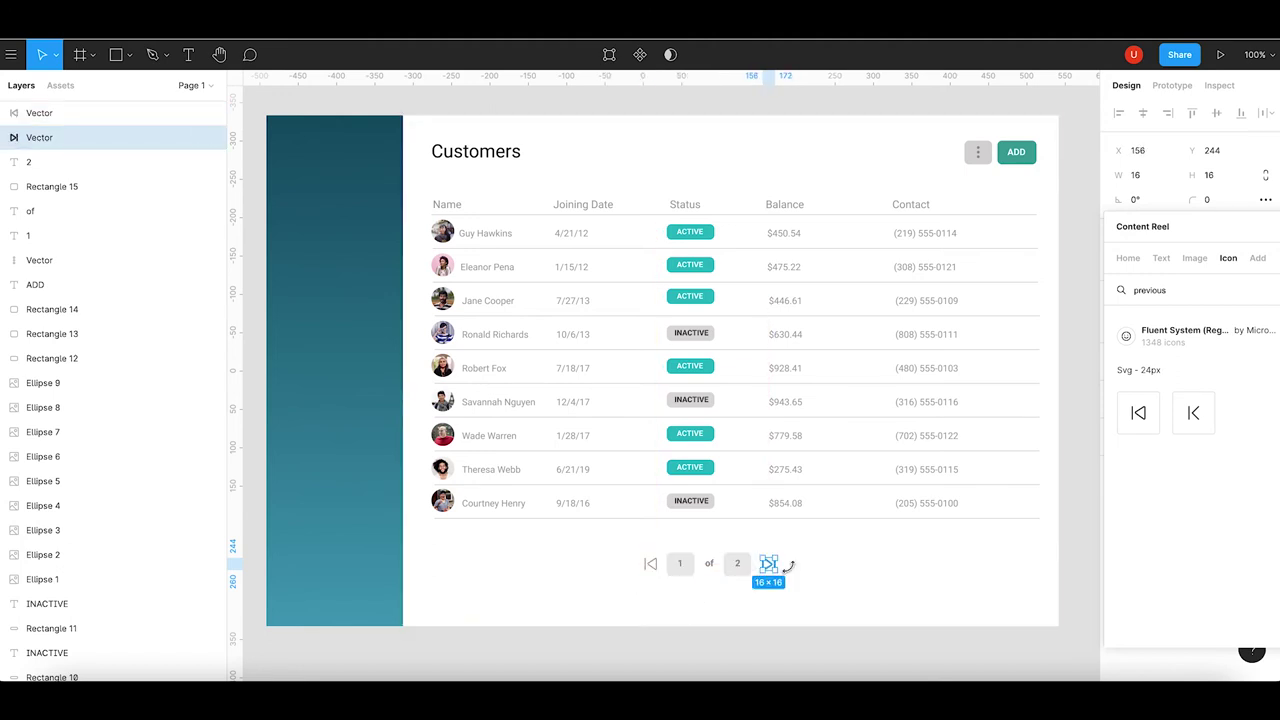
click(790, 570)
click(769, 566)
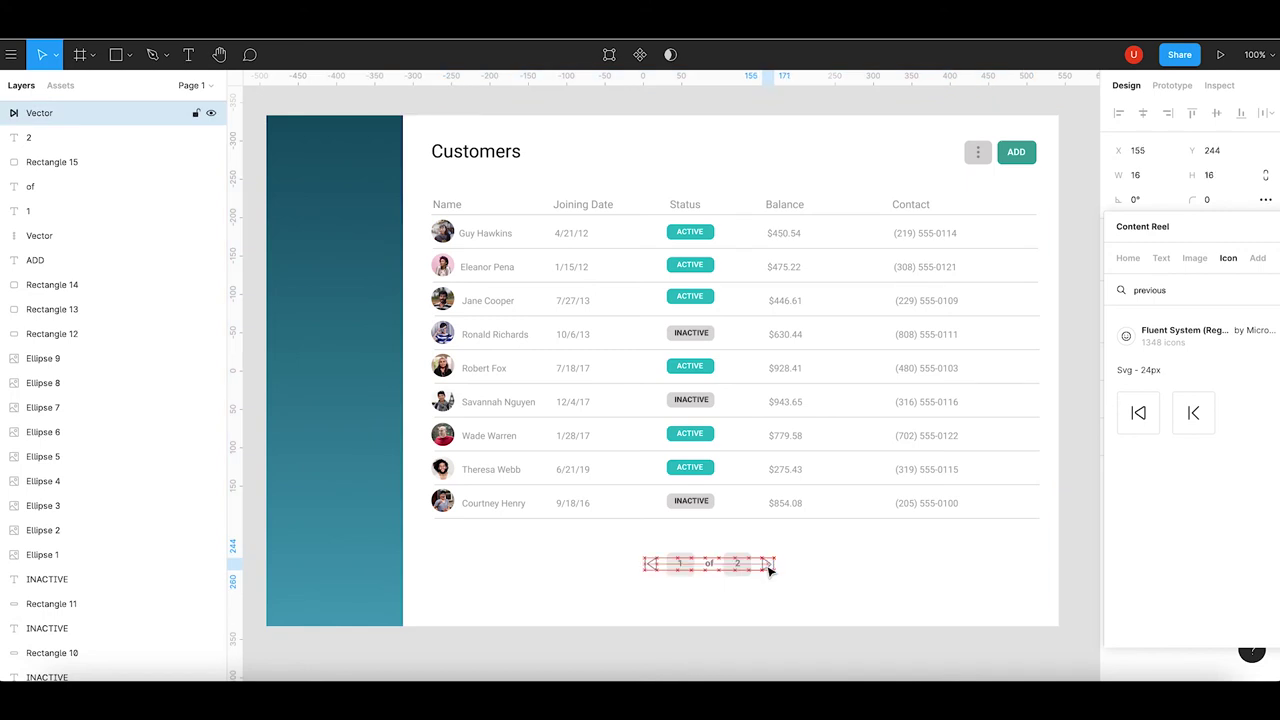
click(868, 568)
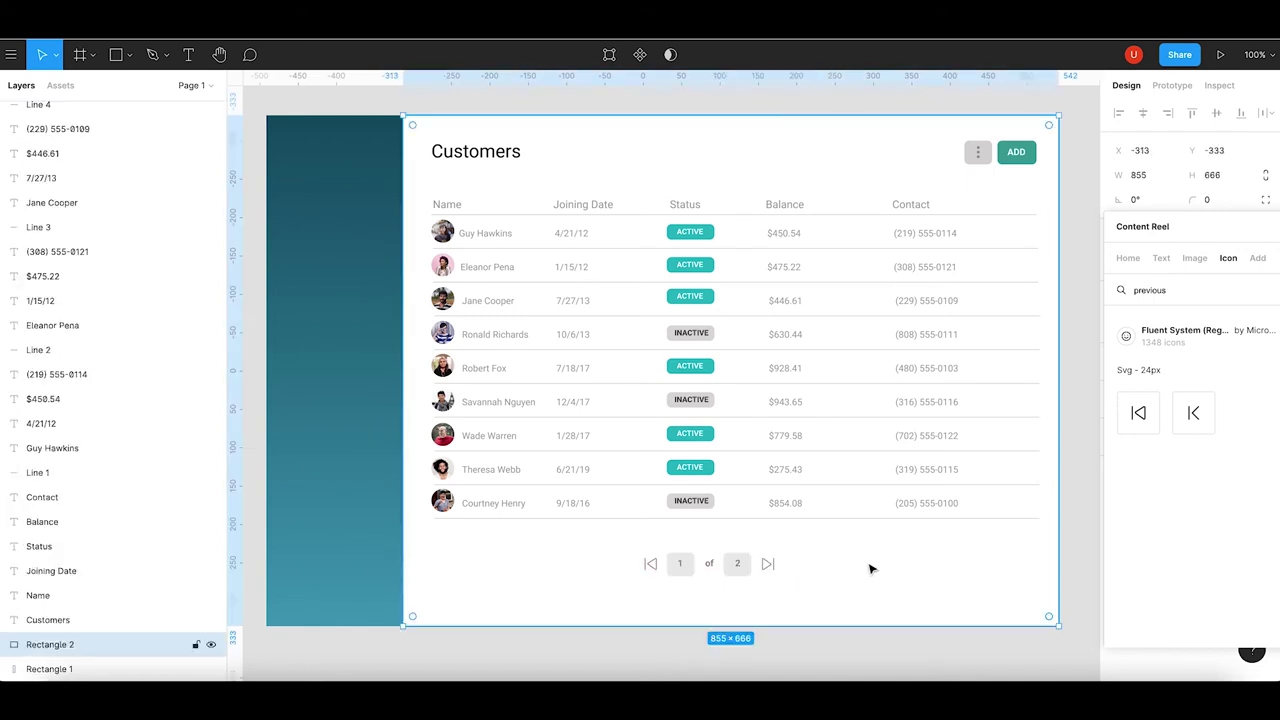
key(Escape)
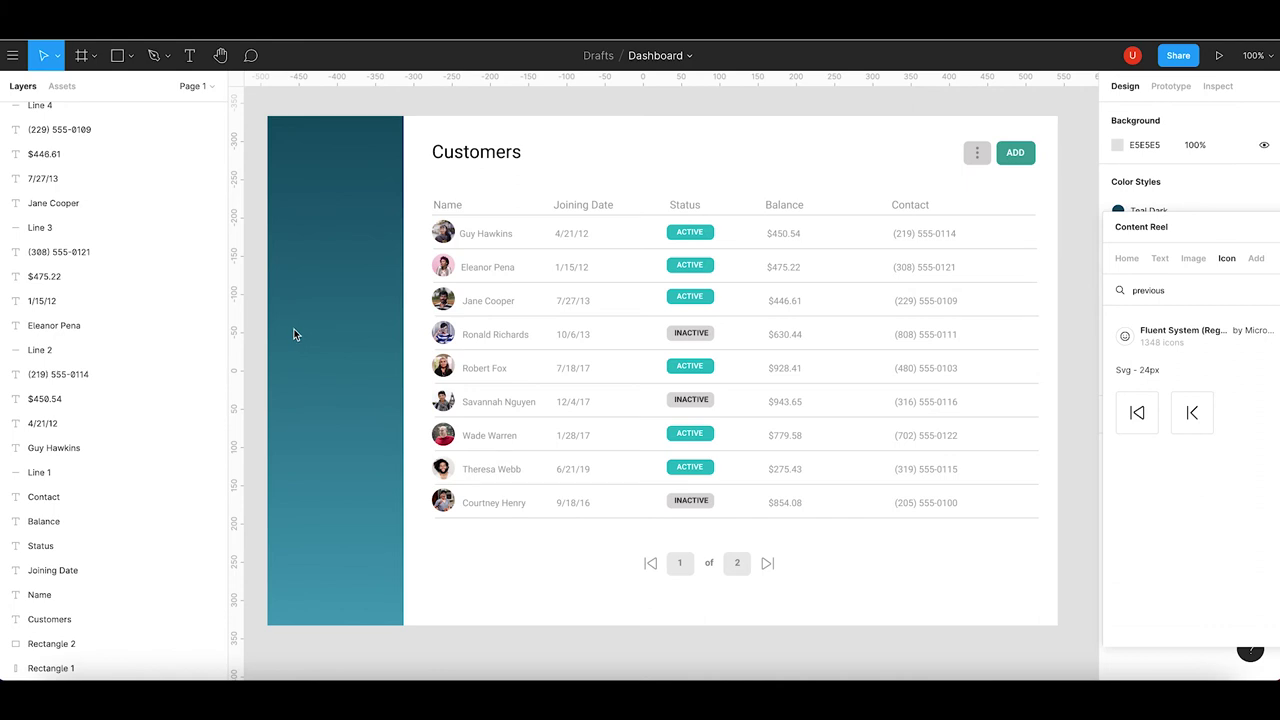
Bring Content Reel back over the canvas and search the icons for 'person'.
drag(300, 330, 336, 343)
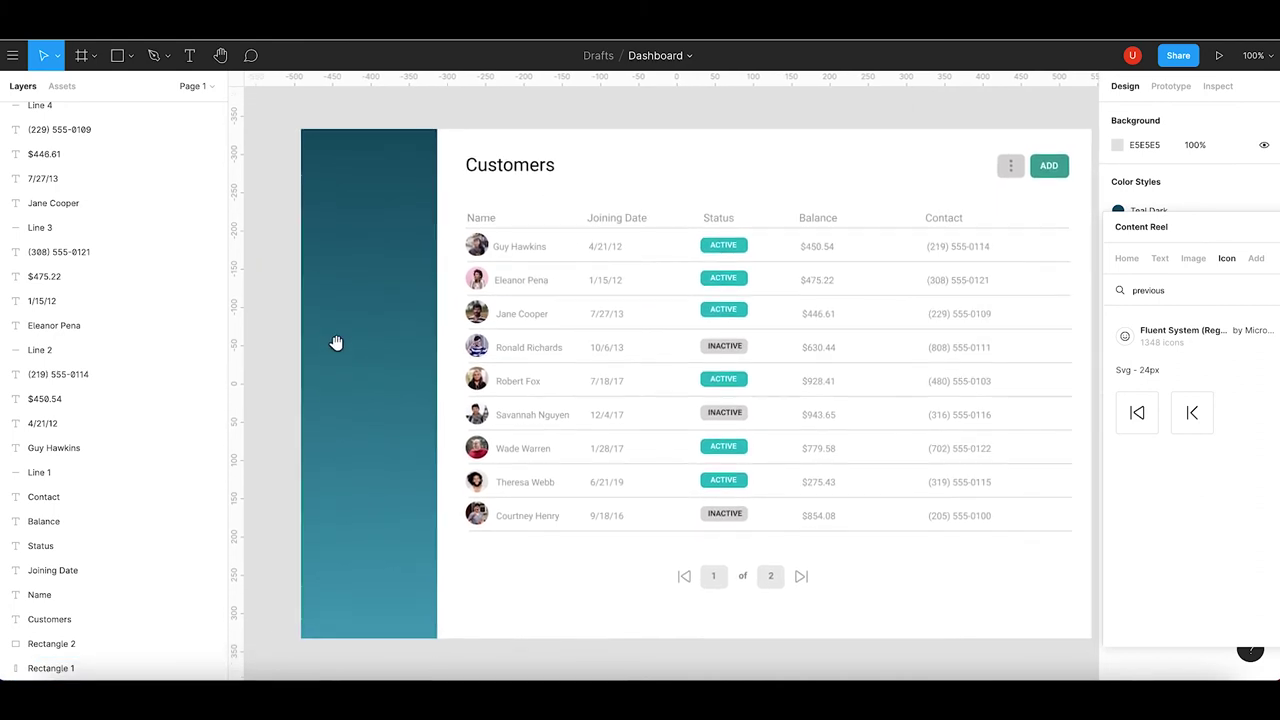
drag(1197, 237, 768, 178)
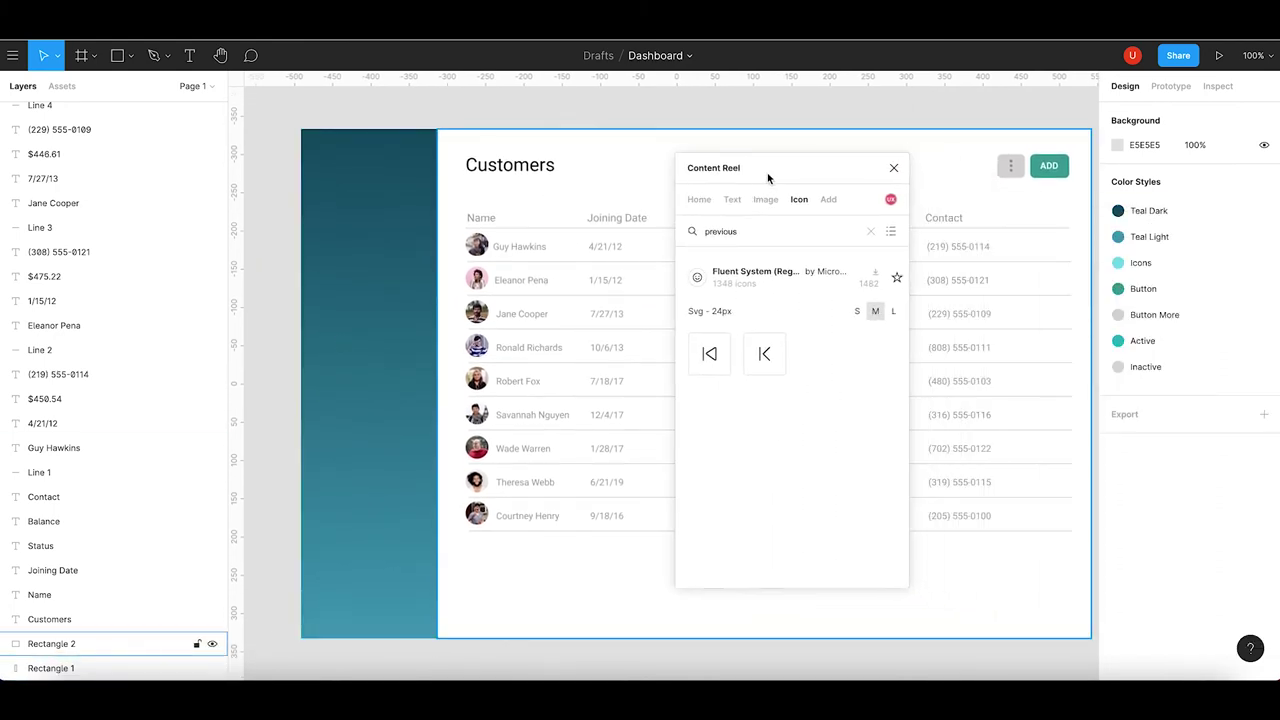
click(871, 232)
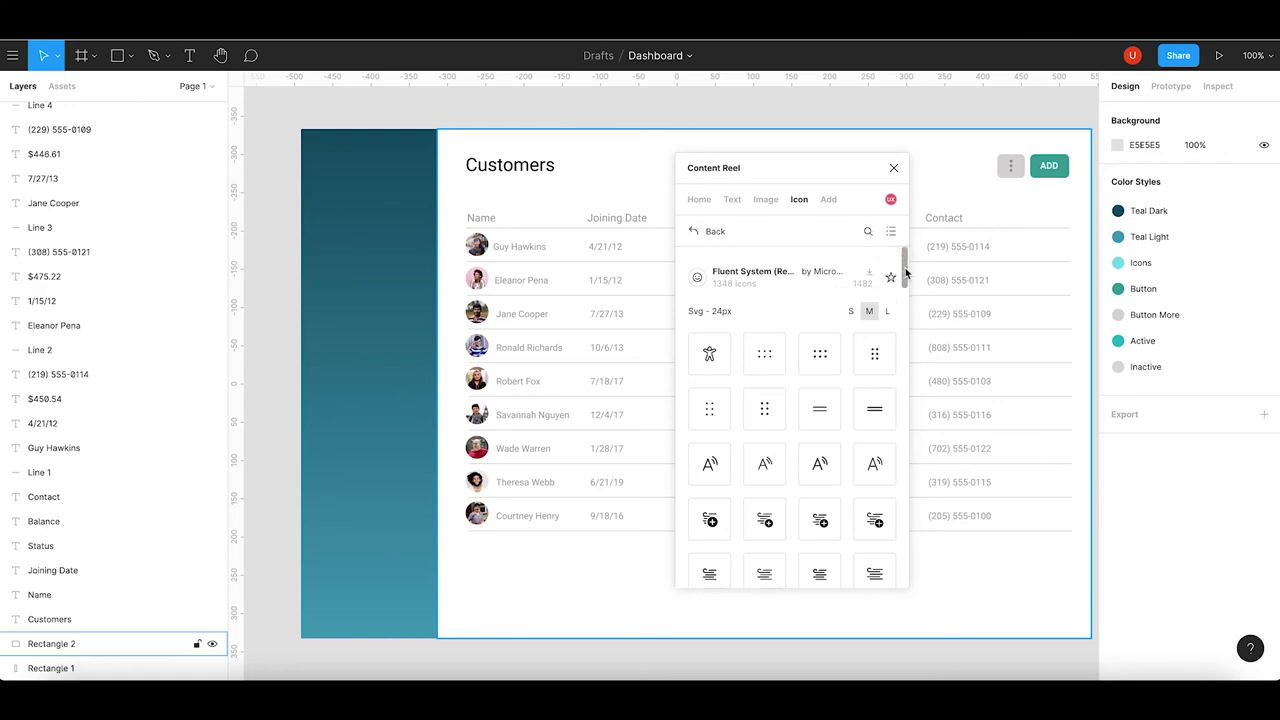
click(870, 232)
text(user)
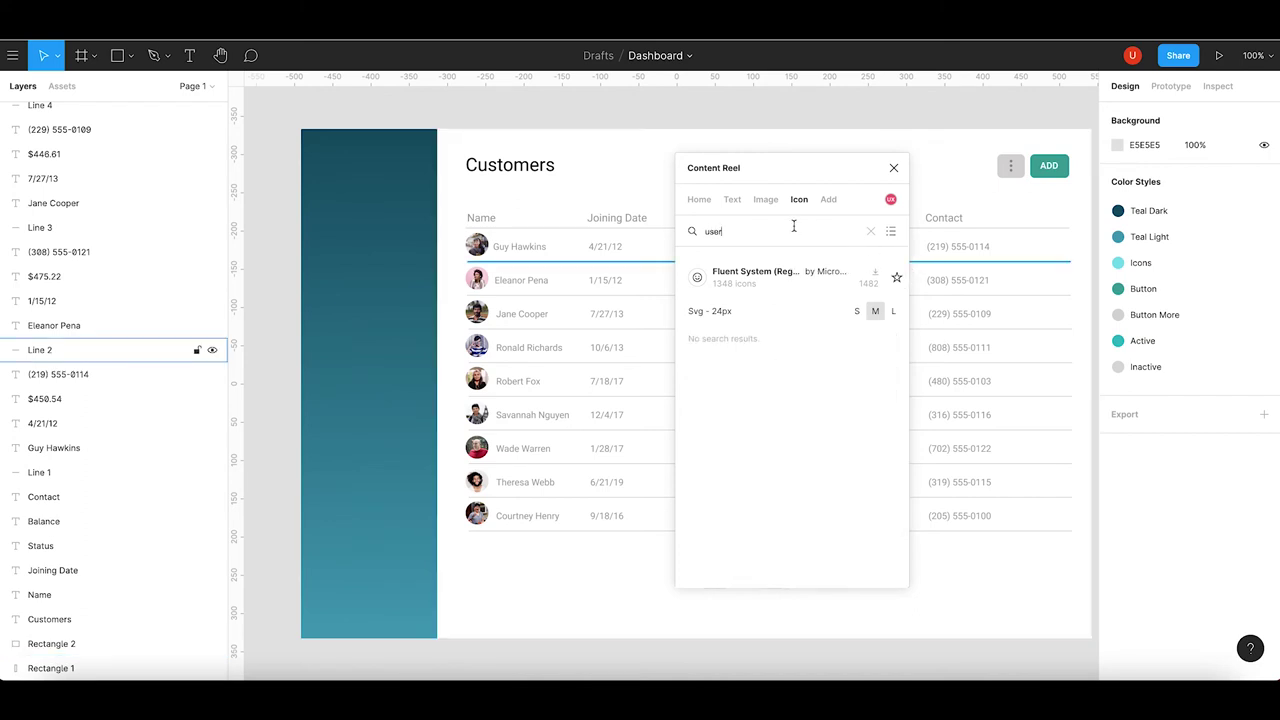
key(BackSpace)
key(BackSpace)
key(BackSpace)
text(person)
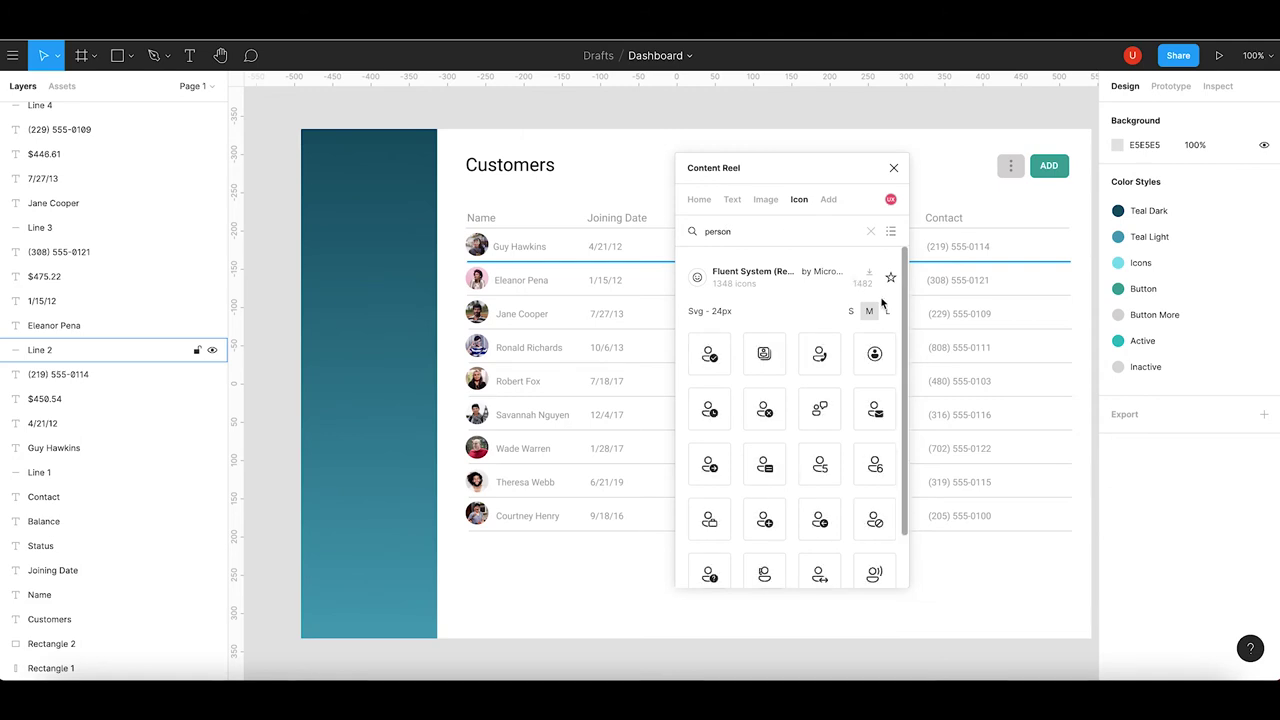
Scroll through the Fluent System person icon results.
scroll(903, 340, down, 5)
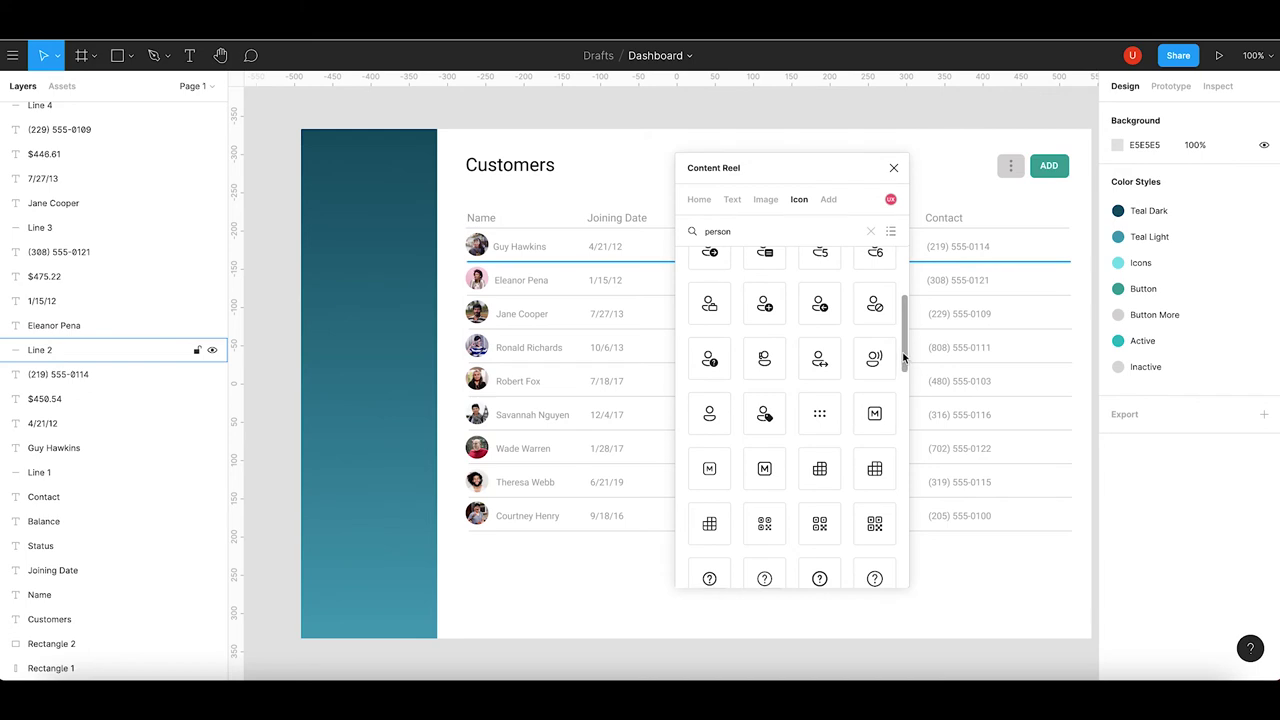
mouse_move(903, 358)
mouse_down()
mouse_move(908, 414)
mouse_move(904, 264)
mouse_move(920, 557)
mouse_move(920, 388)
mouse_up()
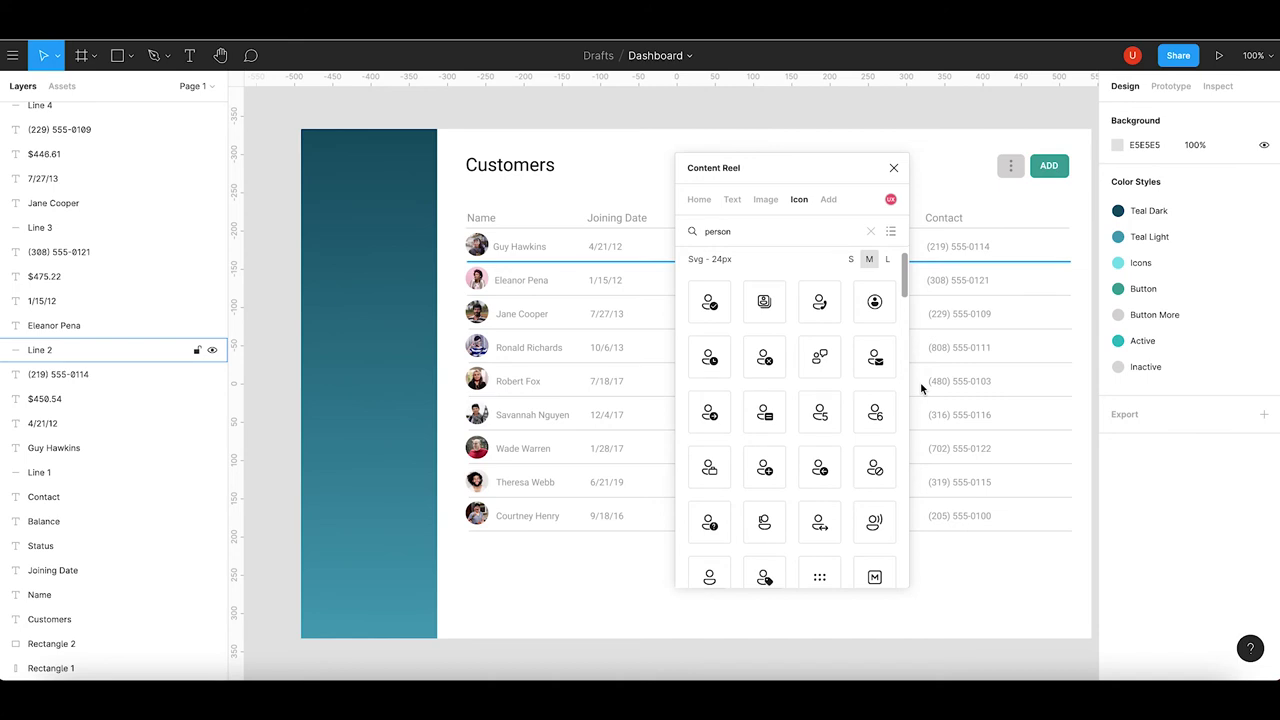
drag(920, 388, 920, 368)
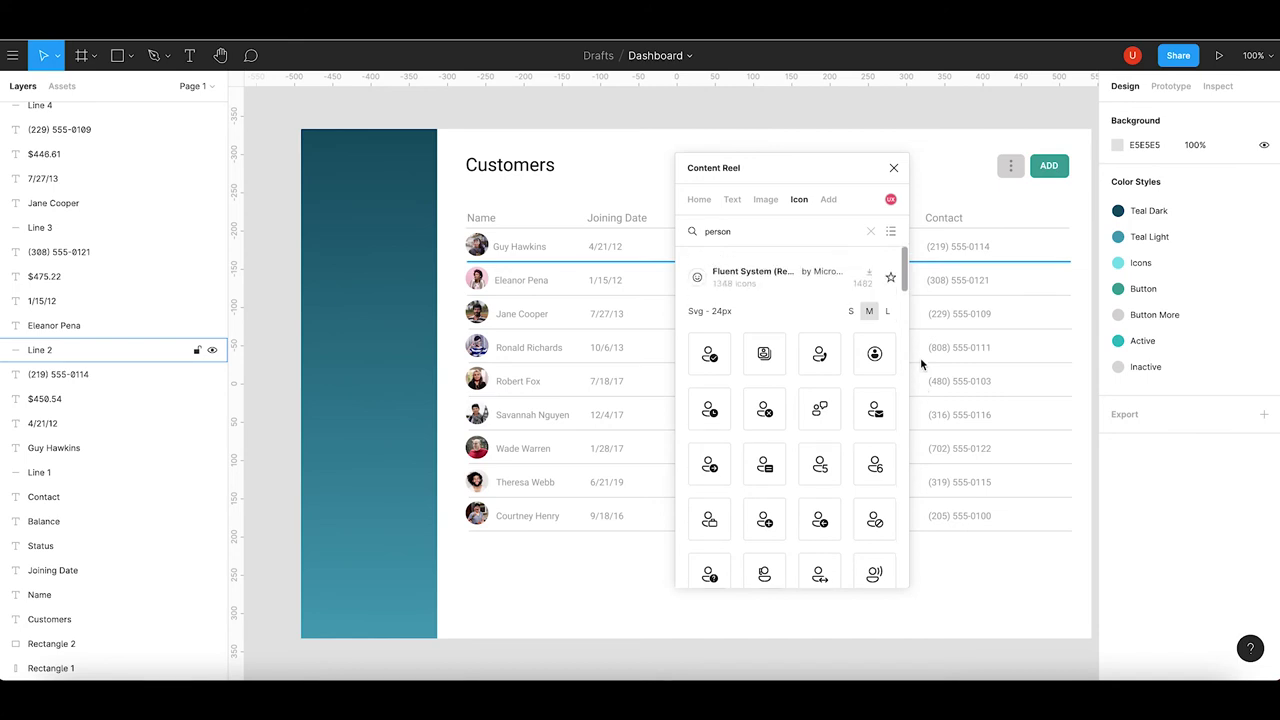
click(921, 363)
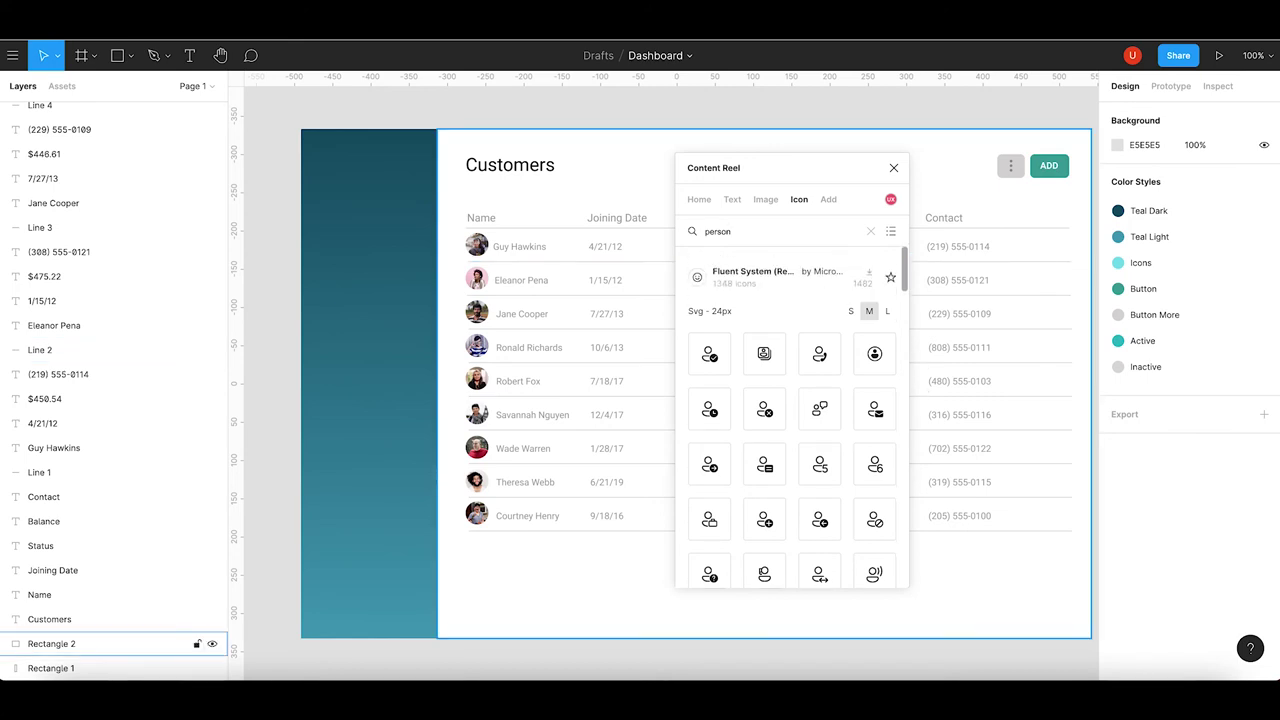
scroll(906, 277, down, 2)
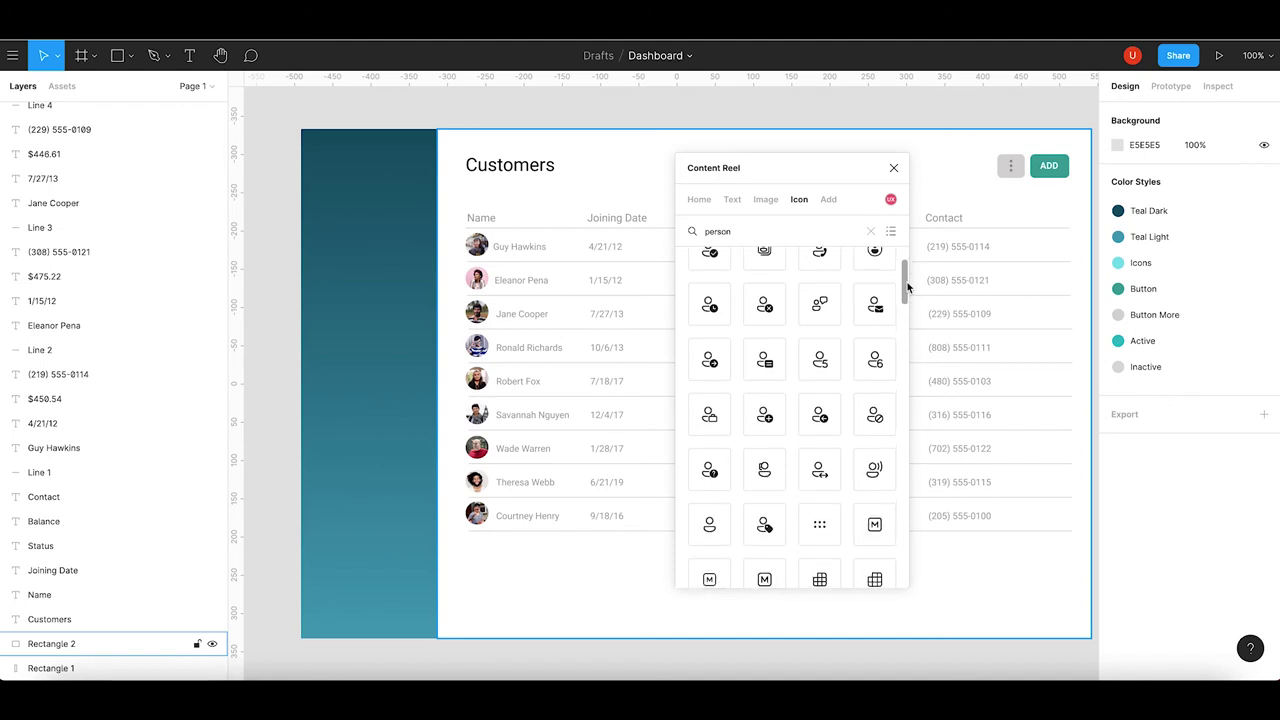
scroll(907, 287, down, 3)
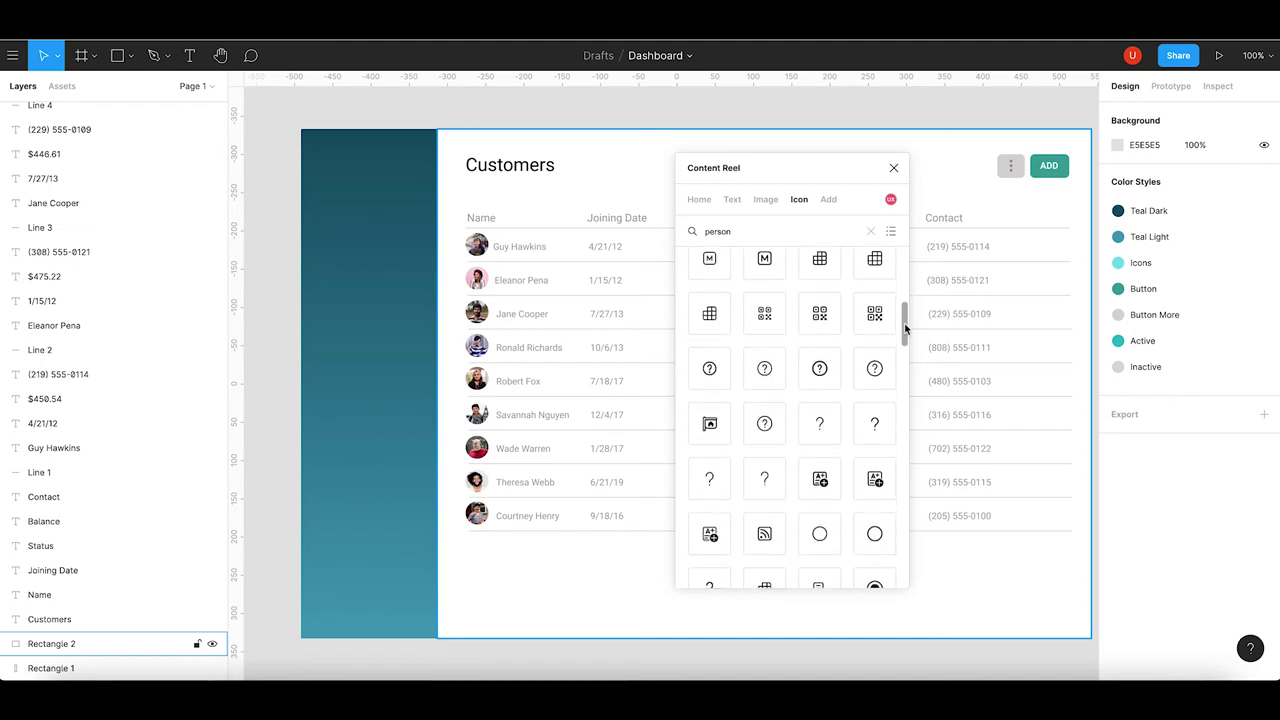
drag(905, 328, 910, 411)
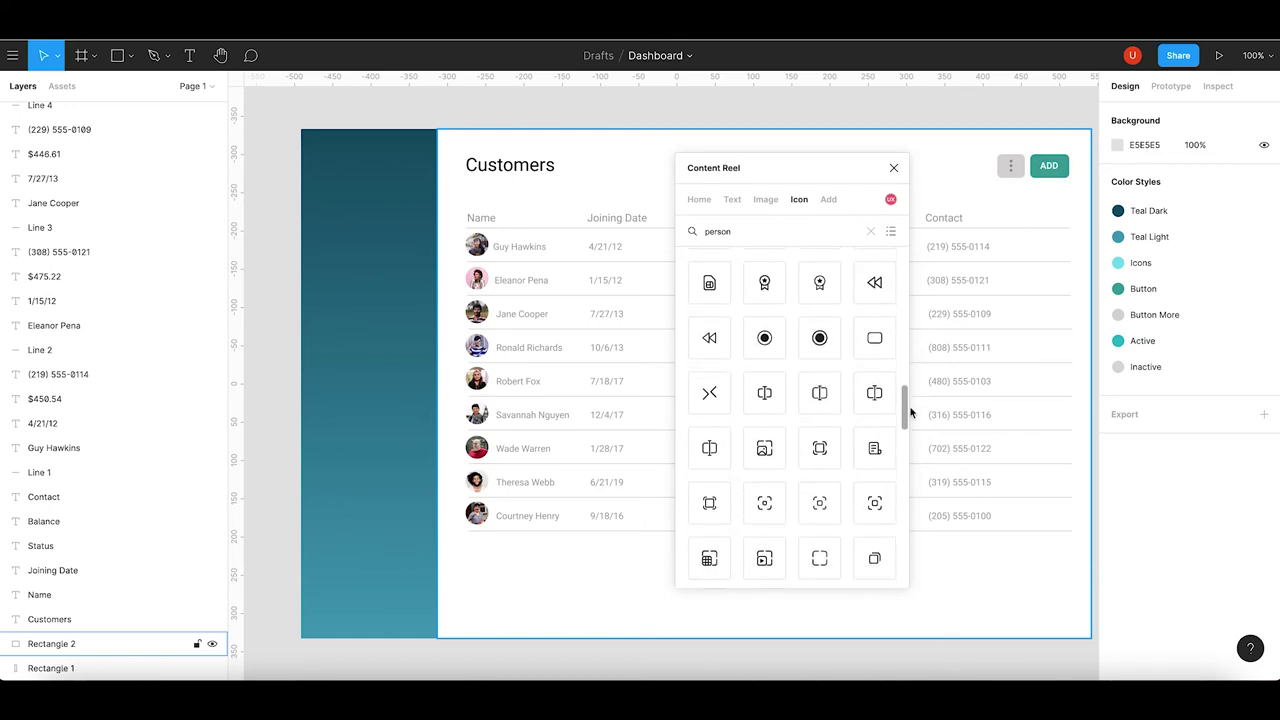
Drop a receipt icon onto the top of the teal sidebar and move the icon panel aside.
mouse_move(424, 319)
mouse_down()
mouse_move(328, 253)
mouse_move(324, 236)
mouse_up()
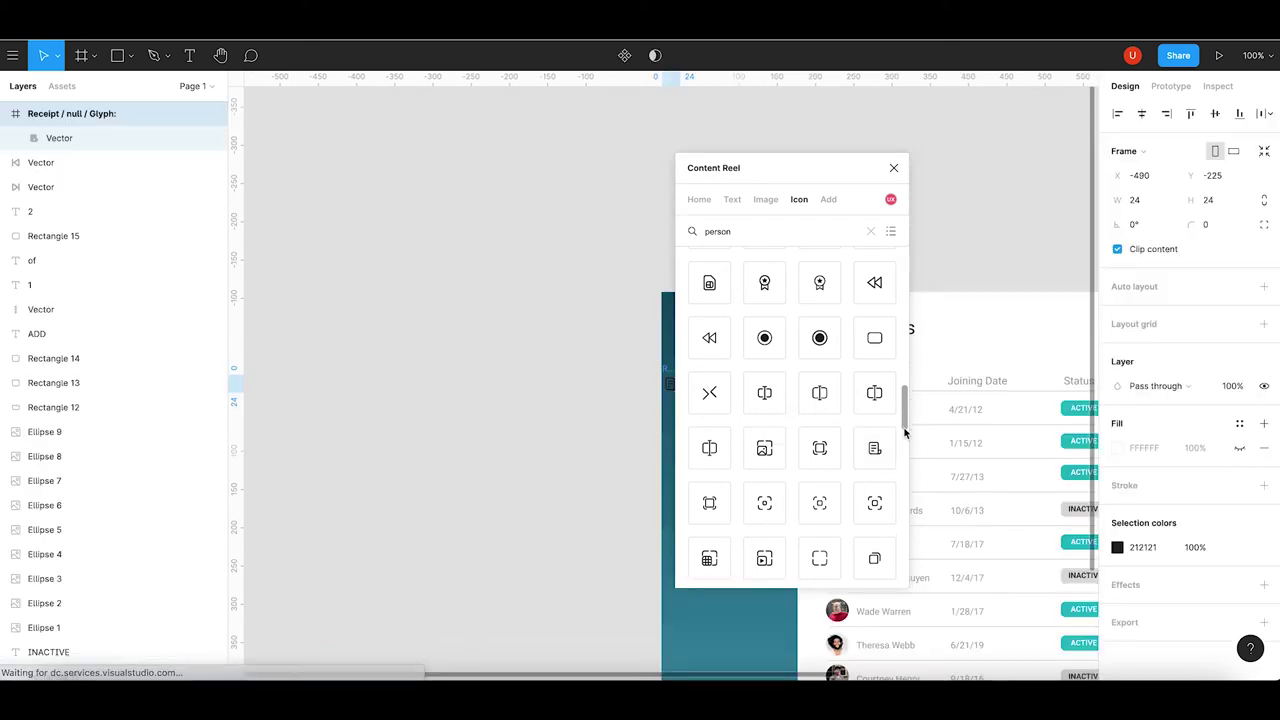
drag(787, 174, 410, 146)
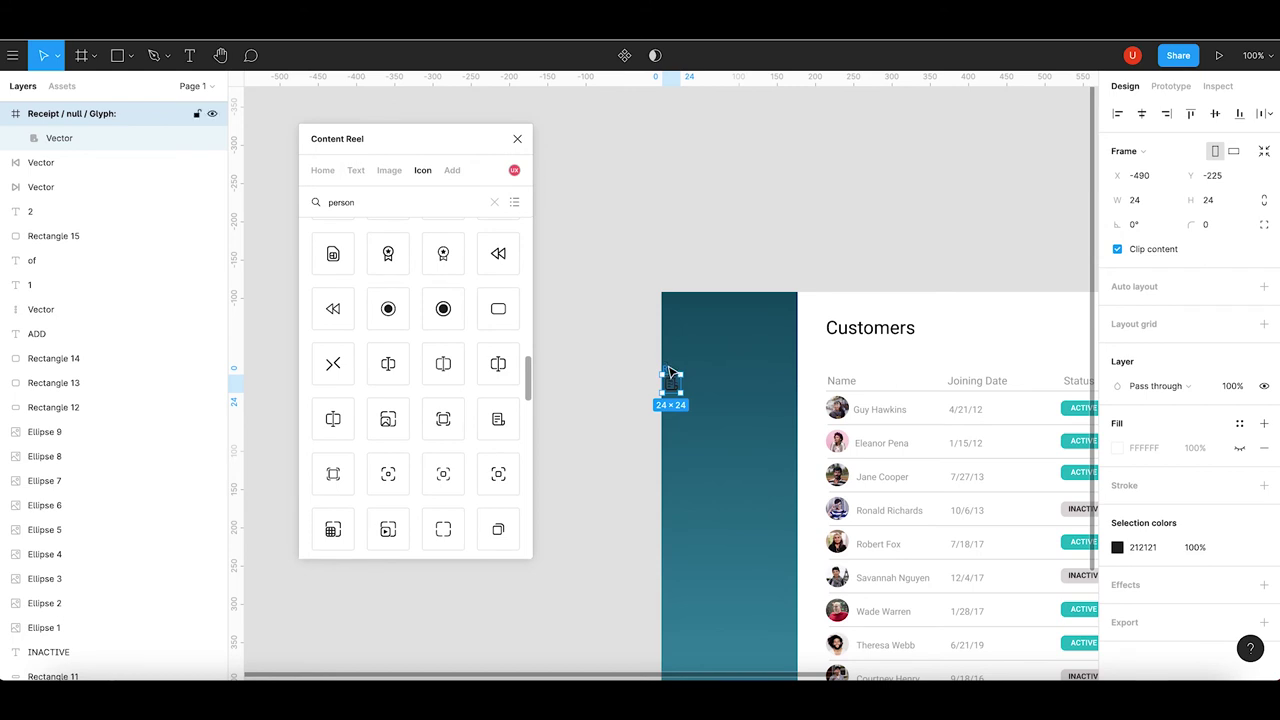
drag(670, 372, 685, 372)
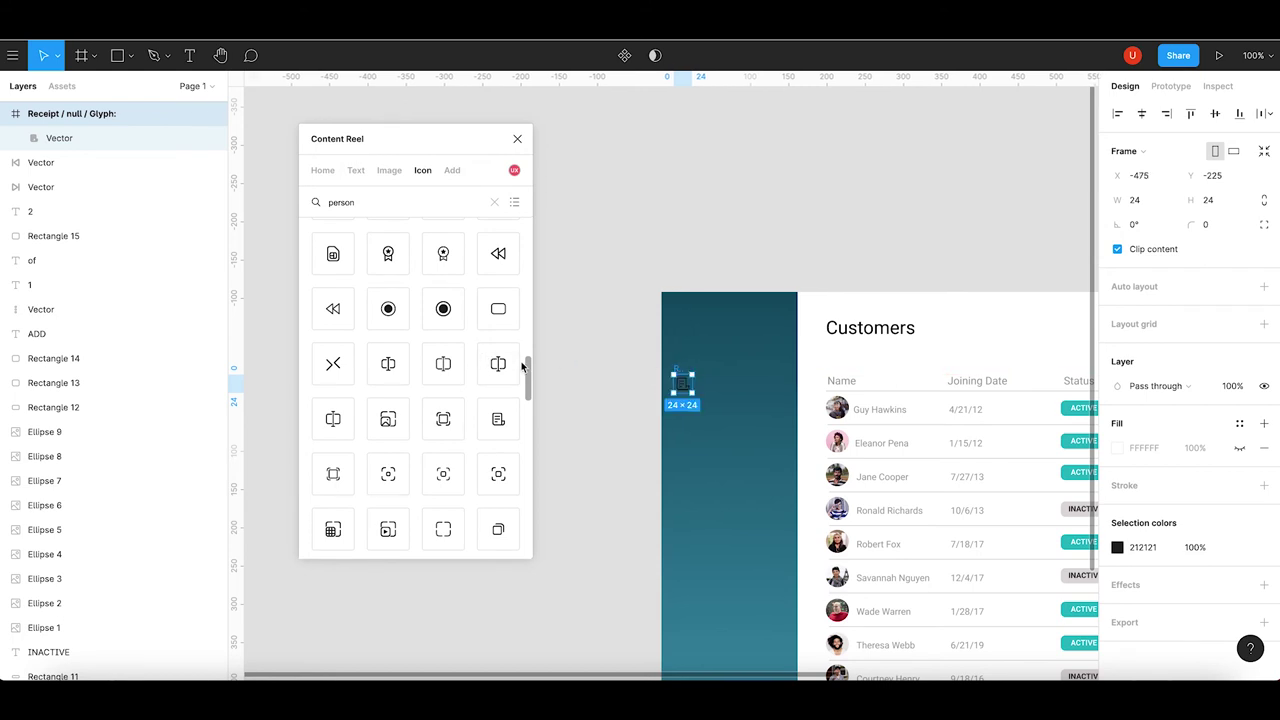
drag(528, 378, 525, 240)
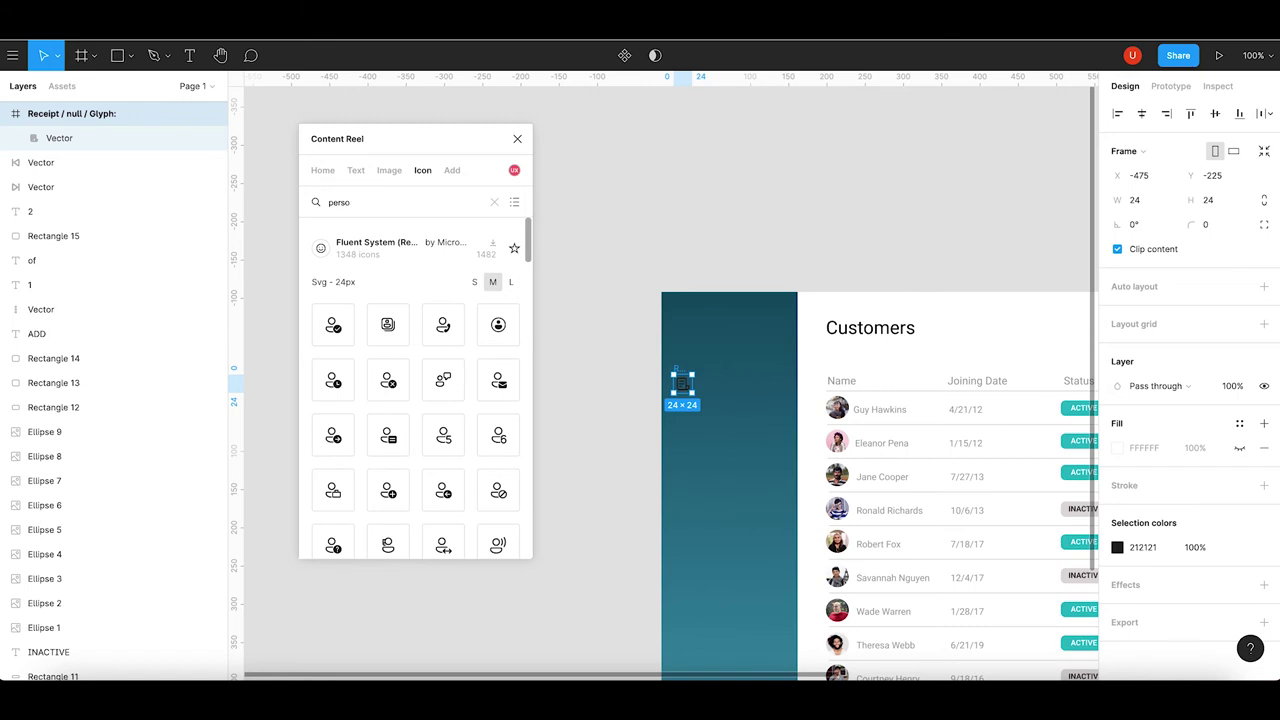
Search 'person' in the Fluent System icon set after trying 'people' and 'user'.
key(BackSpace)
key(BackSpace)
key(BackSpace)
key(BackSpace)
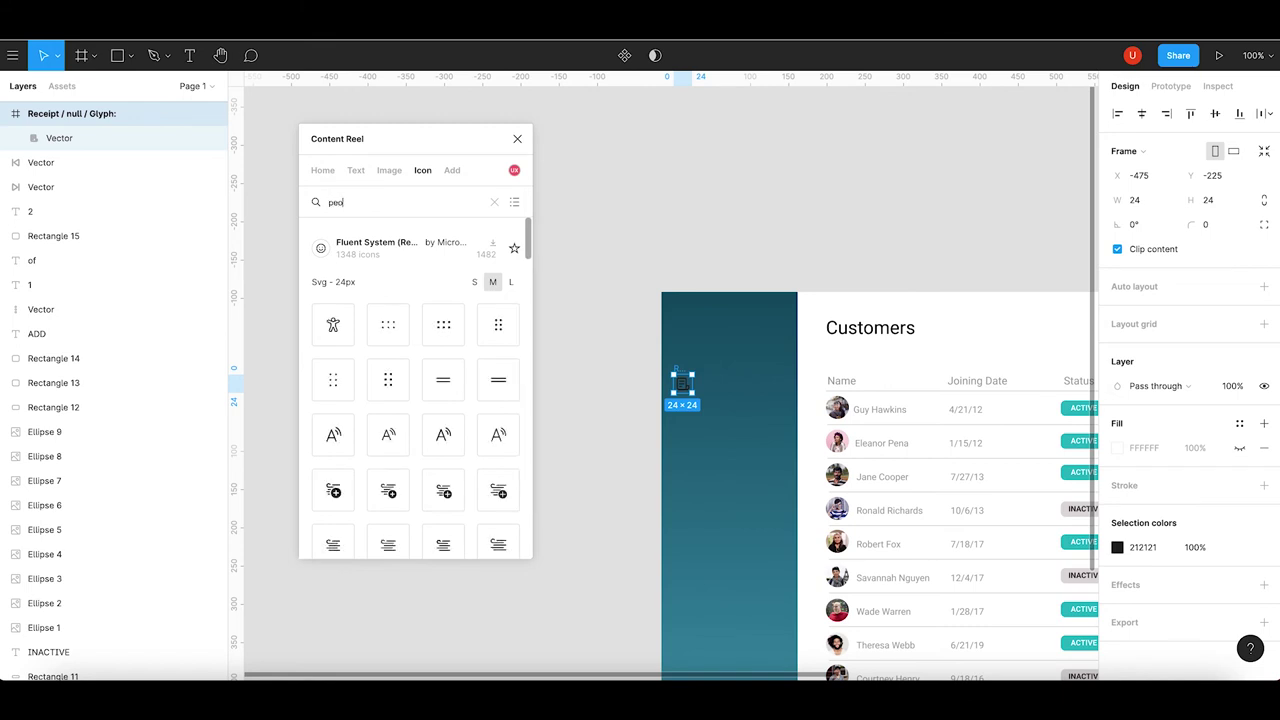
text(ple)
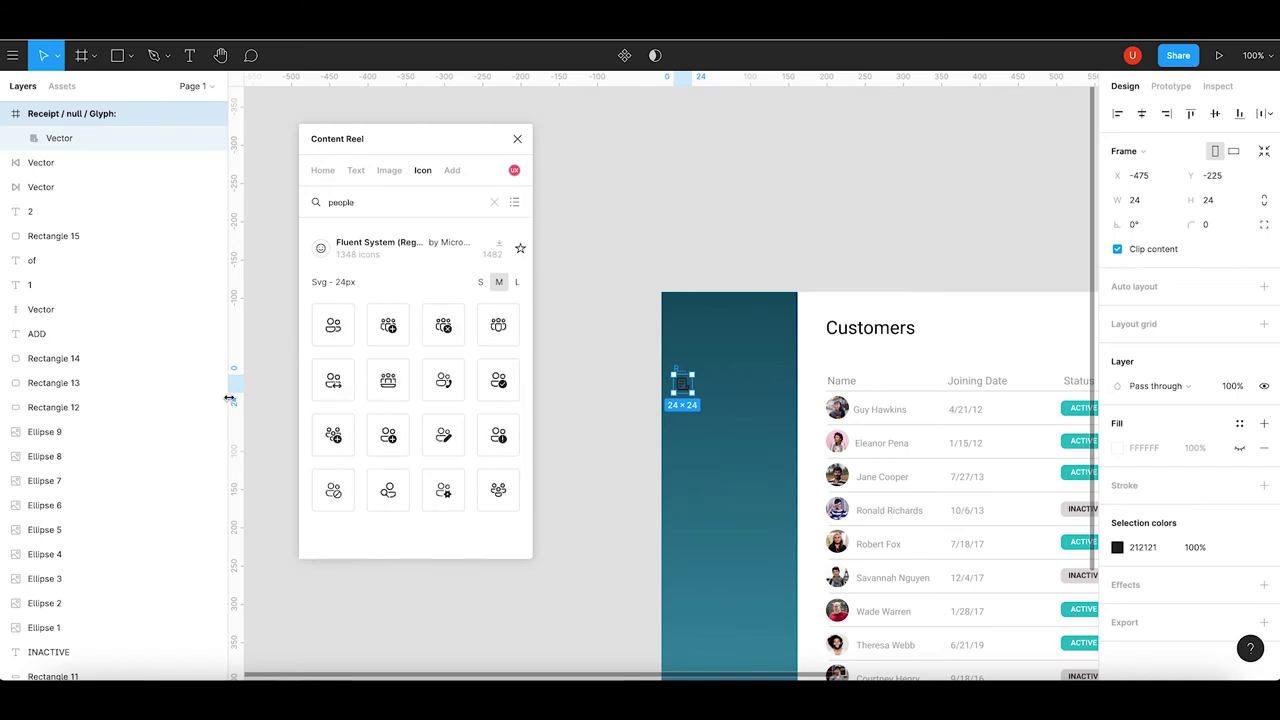
drag(375, 198, 300, 204)
key(BackSpace)
click(365, 290)
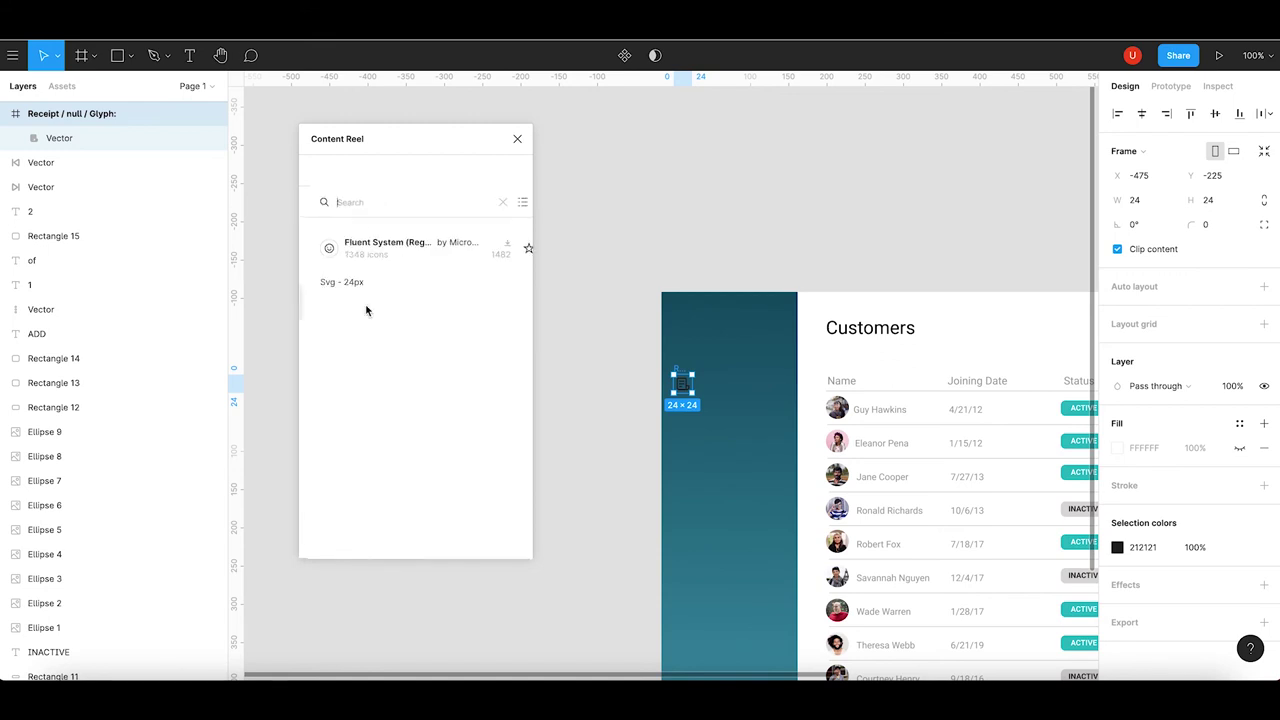
click(371, 203)
text(user)
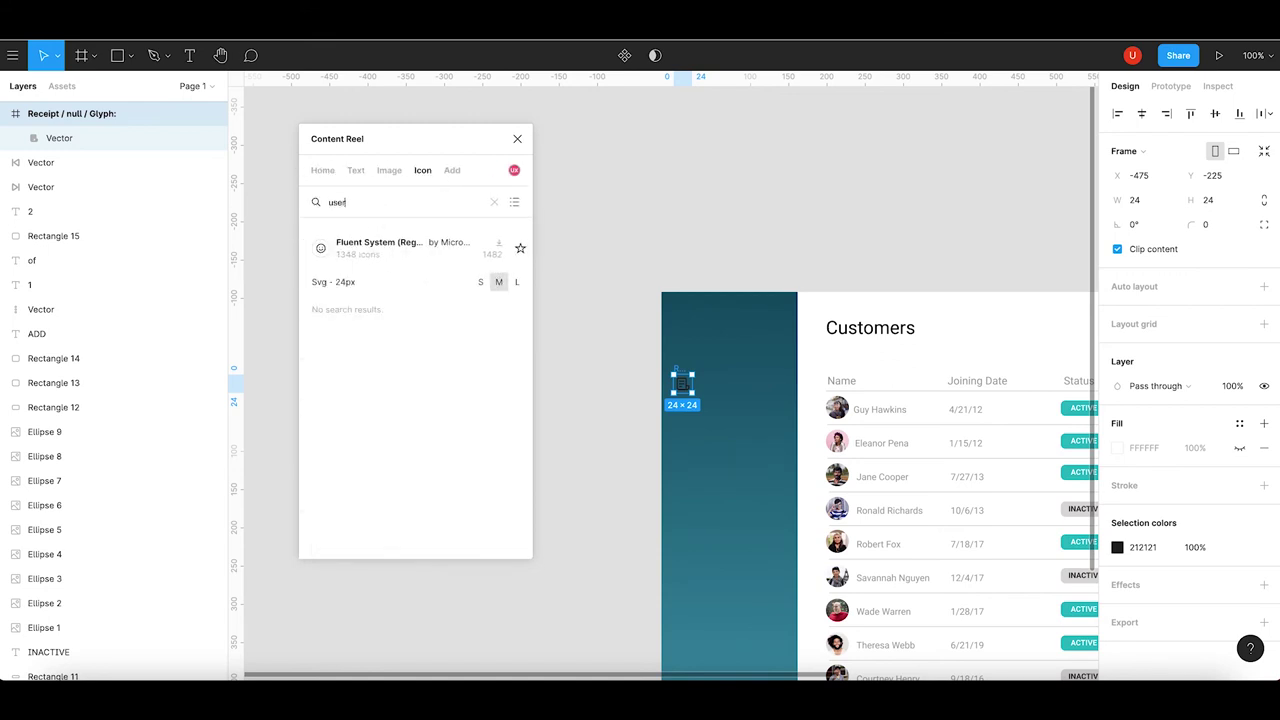
key(BackSpace)
key(BackSpace)
key(BackSpace)
text(p)
text(erson)
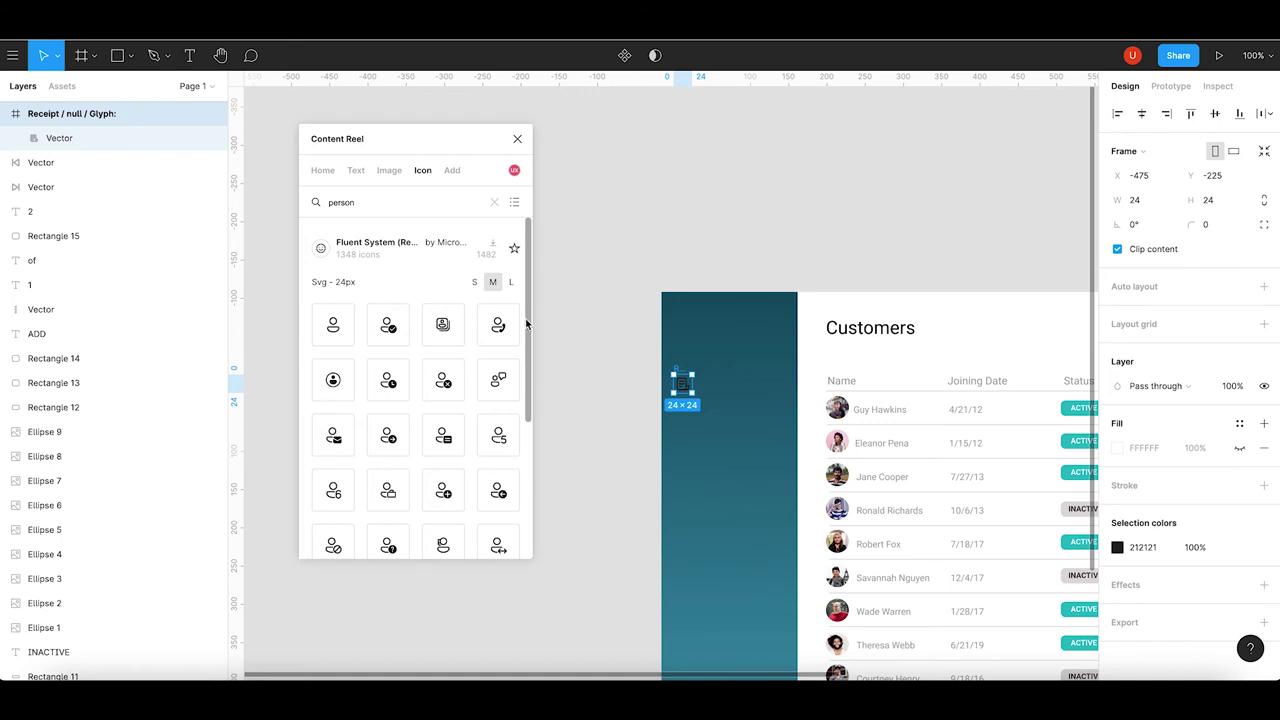
Place the video-person icon at the top of the sidebar with the receipt icon beneath it.
drag(527, 318, 528, 409)
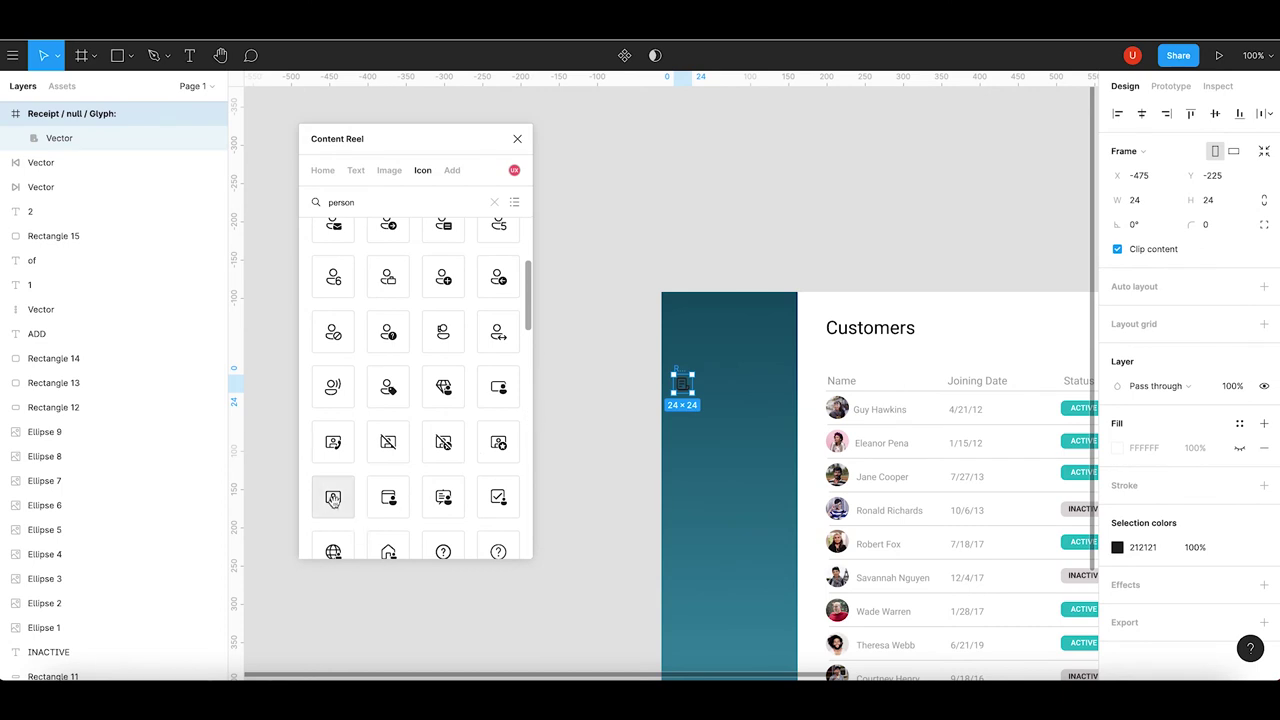
drag(333, 499, 684, 350)
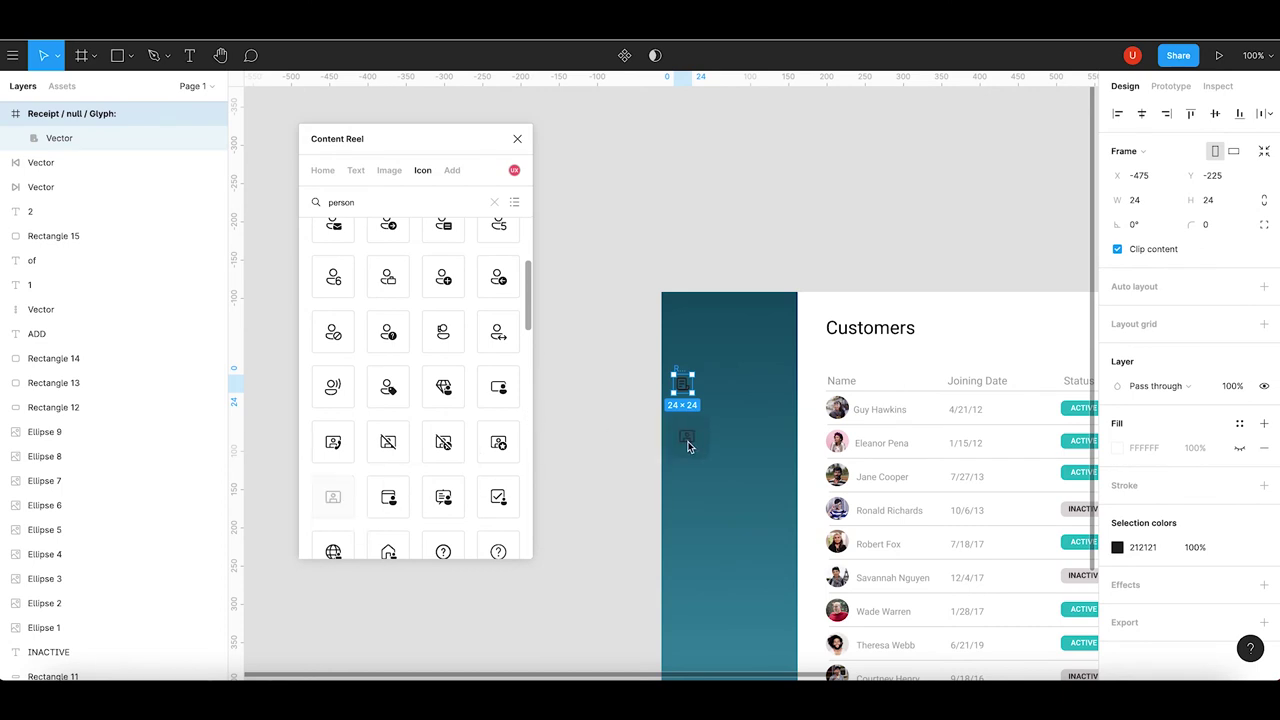
mouse_move(684, 350)
mouse_down()
mouse_move(626, 377)
mouse_move(687, 398)
mouse_move(684, 453)
mouse_up()
click(685, 436)
key(ctrl+z)
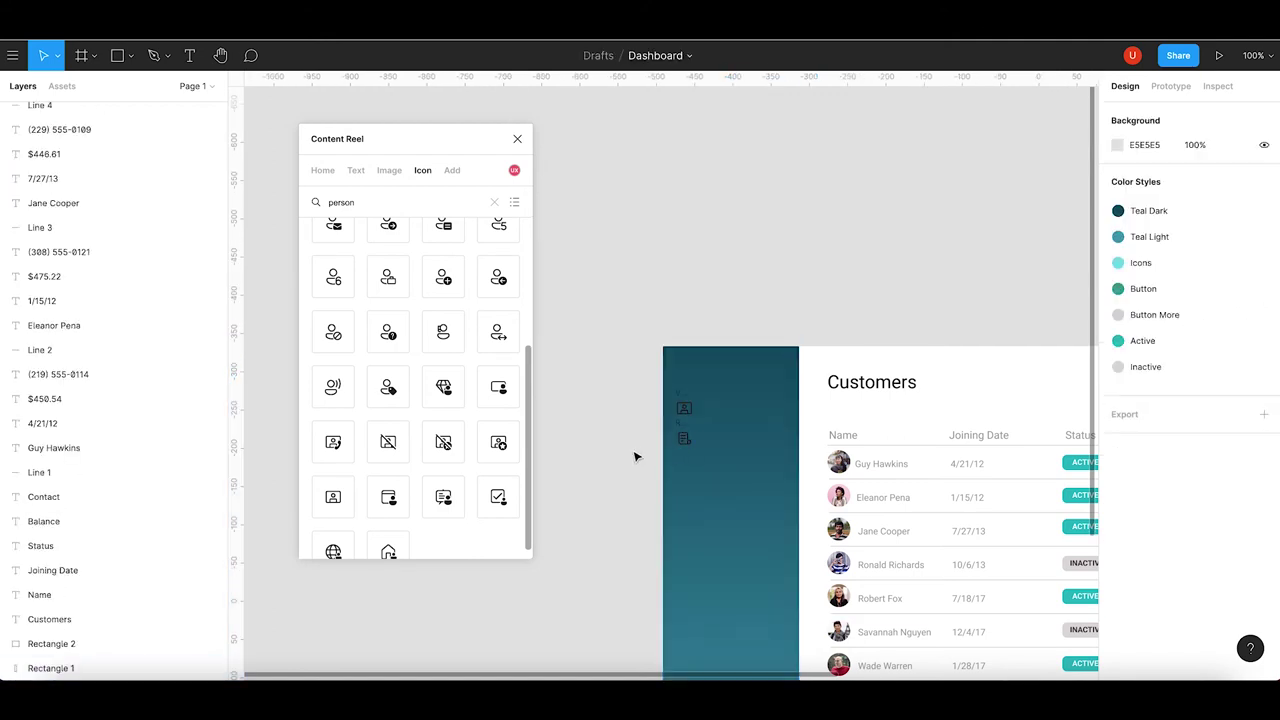
drag(684, 430, 683, 443)
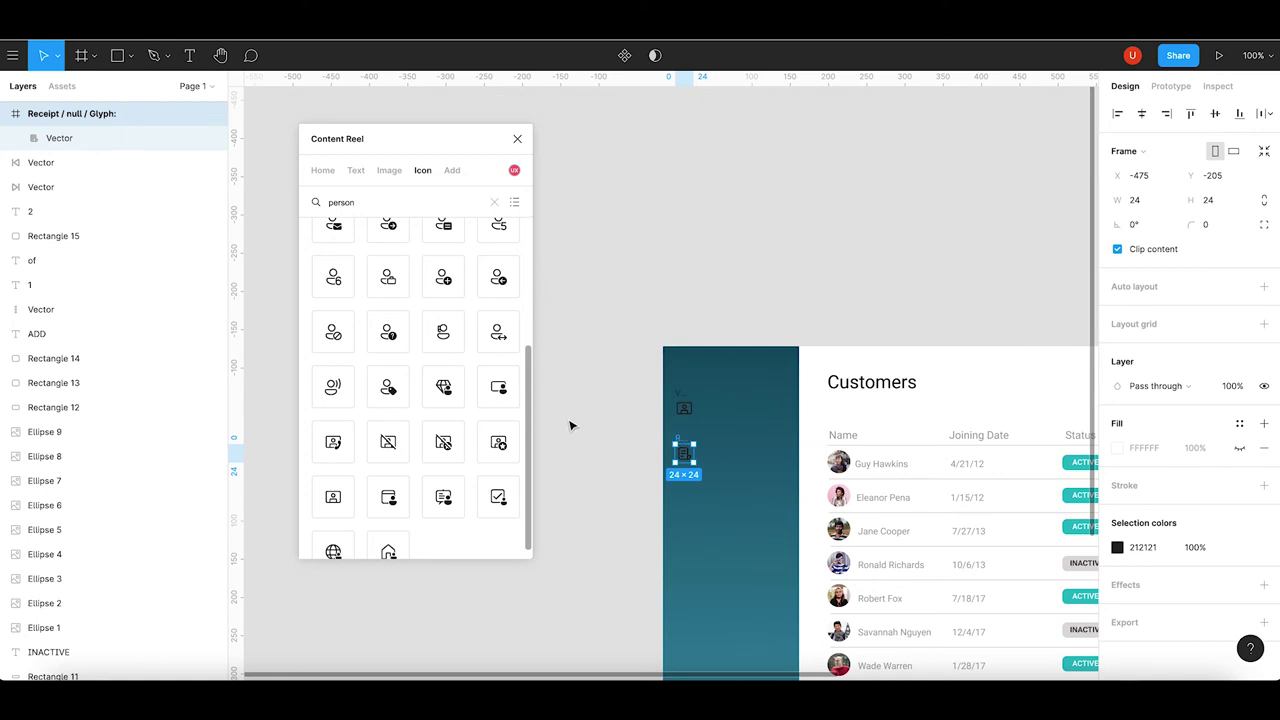
Remove the extra receipt icon copy from the sidebar.
click(496, 203)
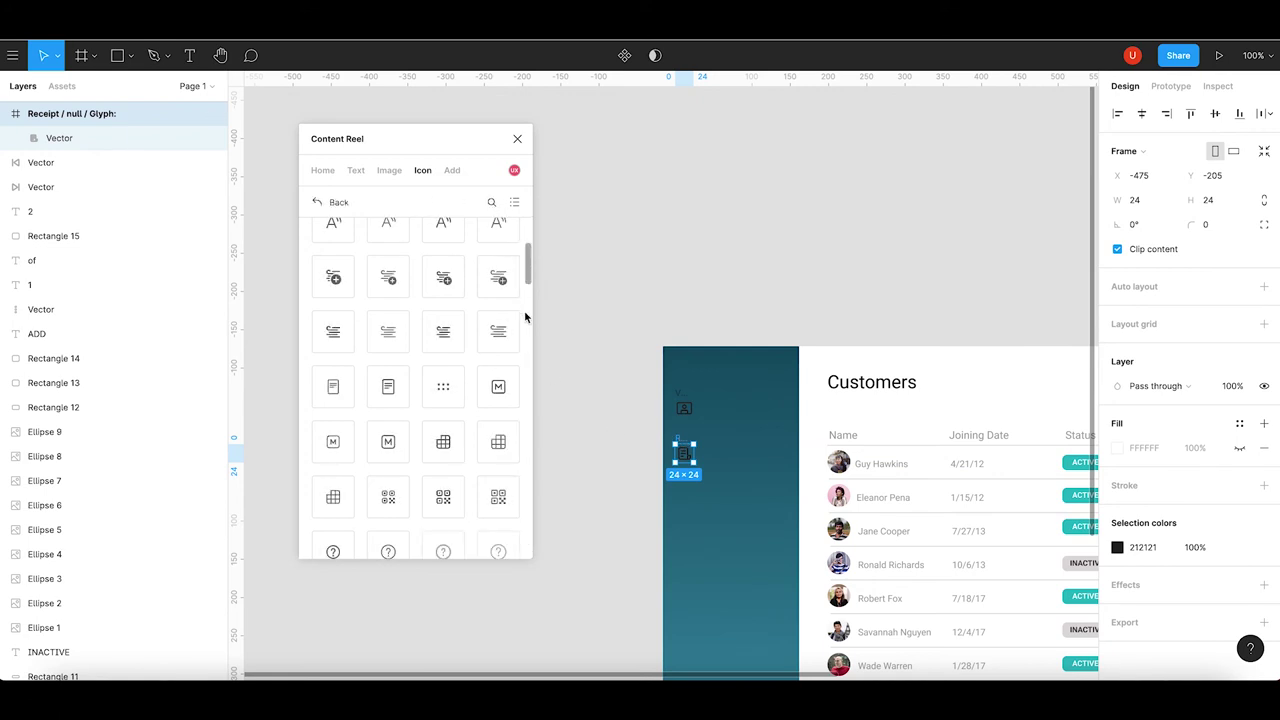
drag(531, 277, 531, 309)
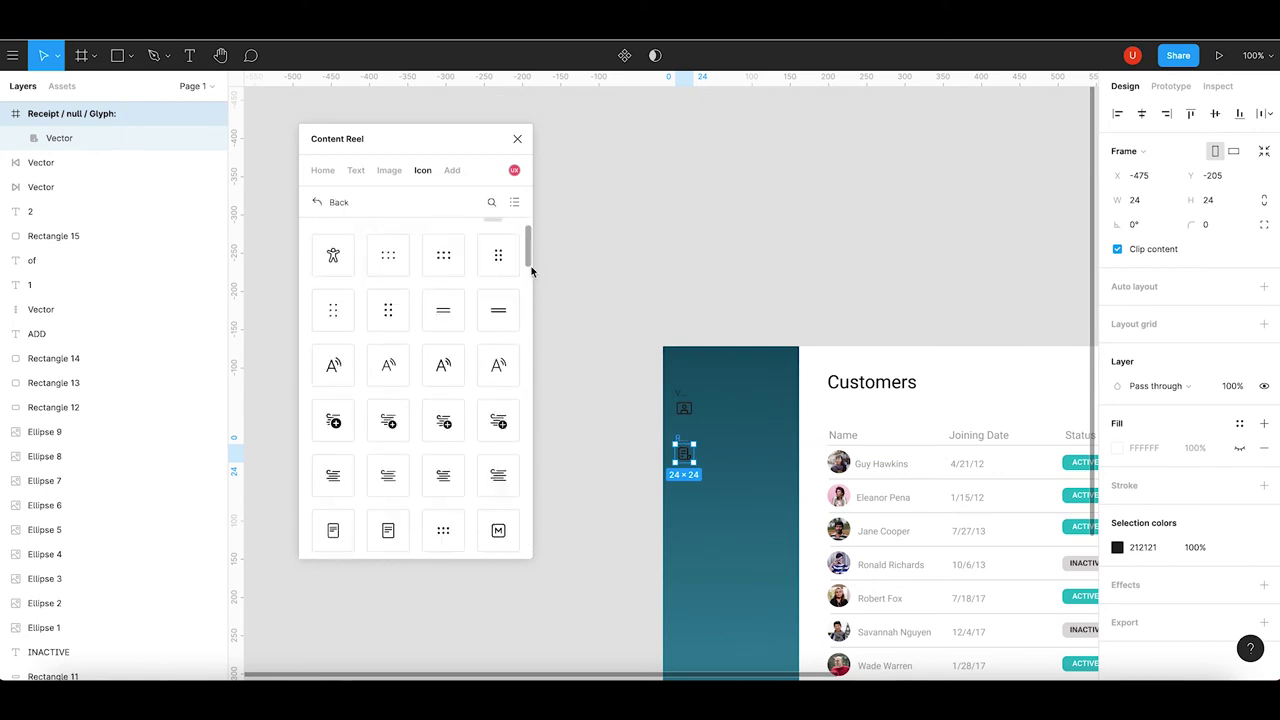
scroll(530, 309, down, 1)
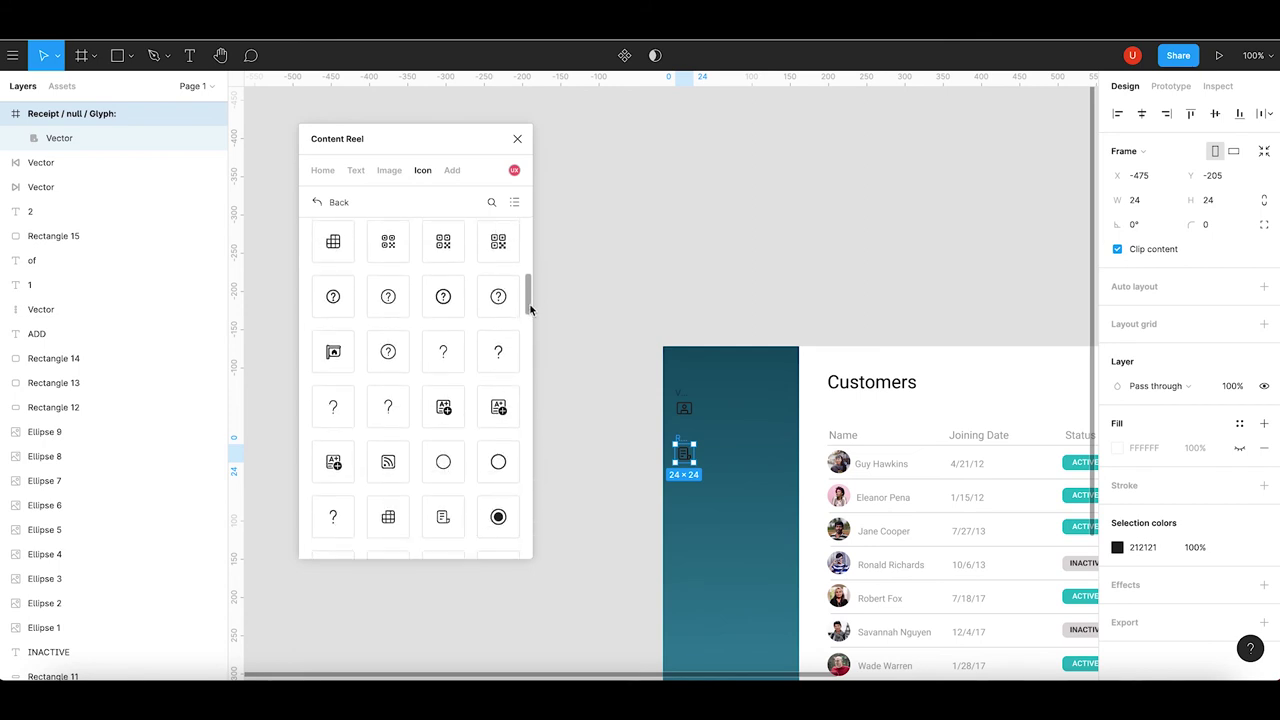
scroll(530, 305, down, 5)
drag(443, 428, 683, 513)
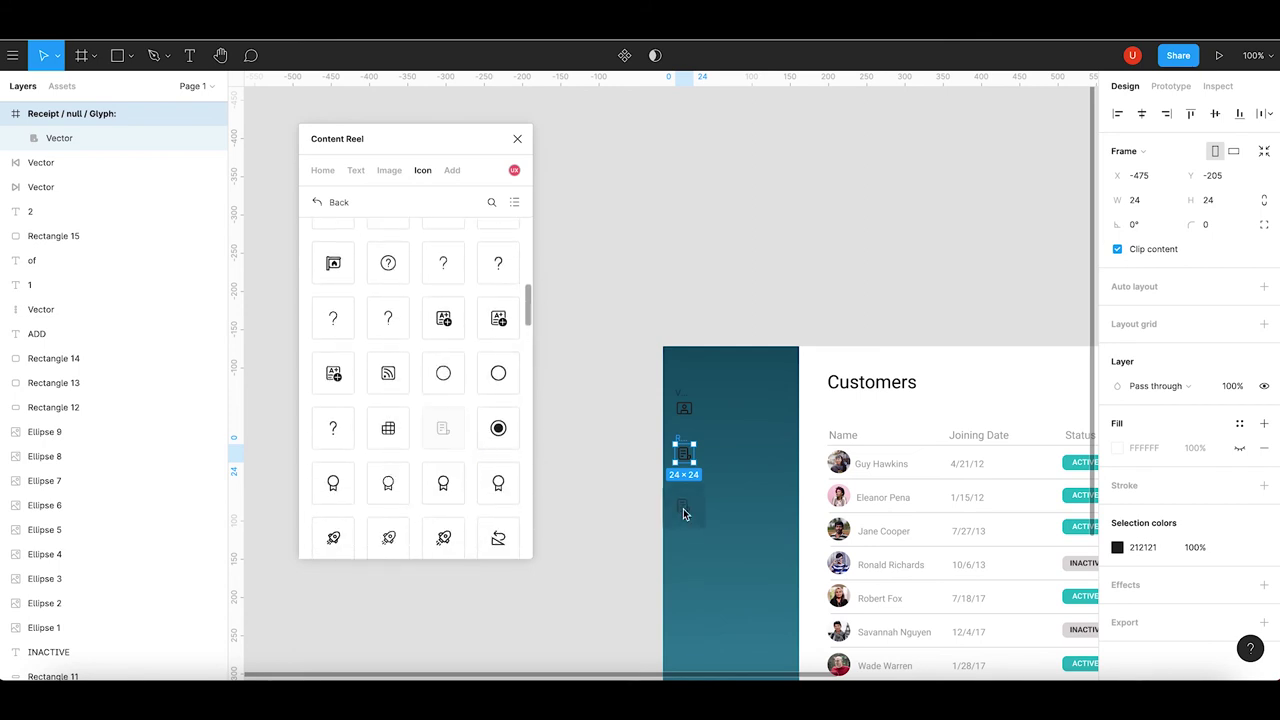
scroll(565, 378, down, 3)
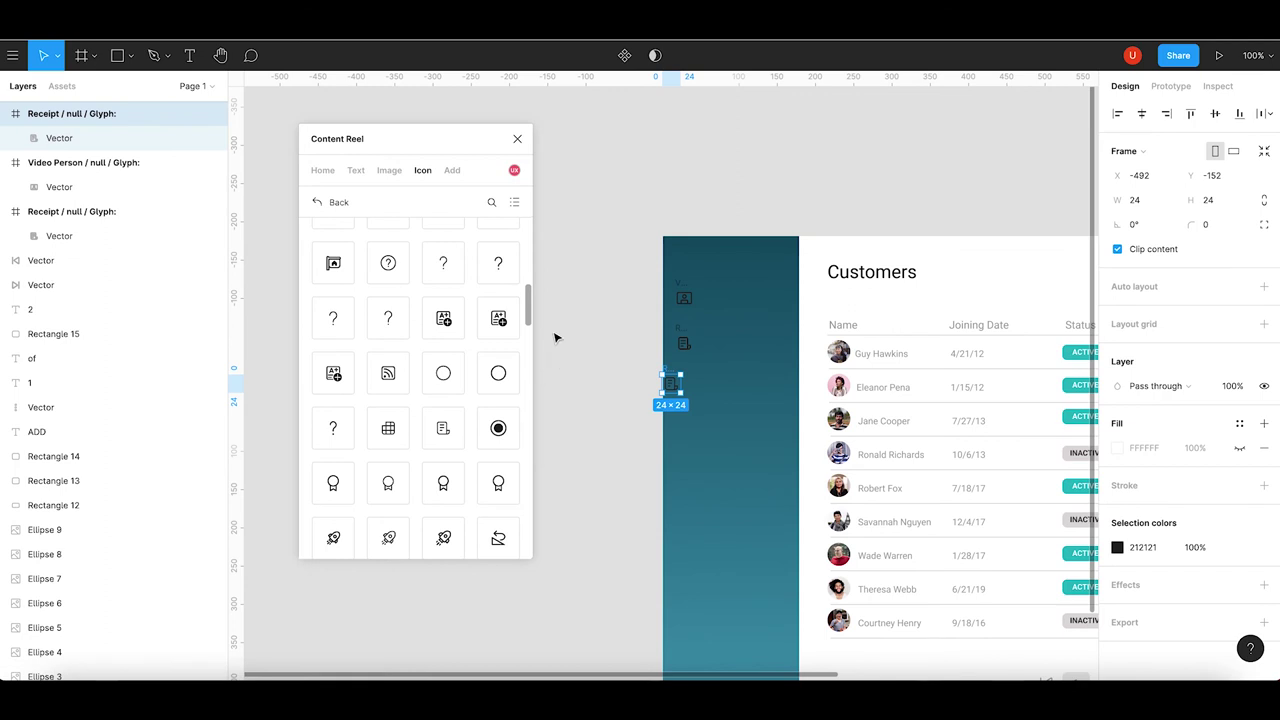
drag(667, 373, 683, 380)
key(Delete)
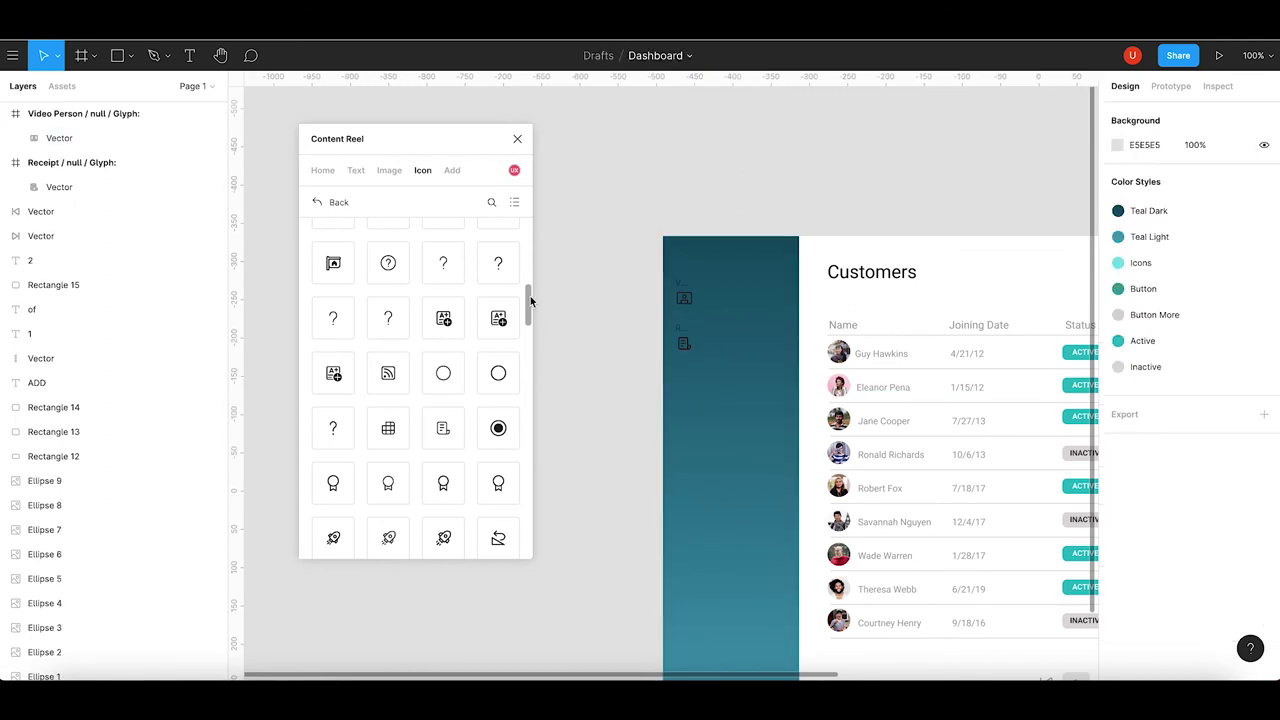
Insert the Protocol Handler link icon, then delete the misplaced copy.
drag(531, 300, 531, 343)
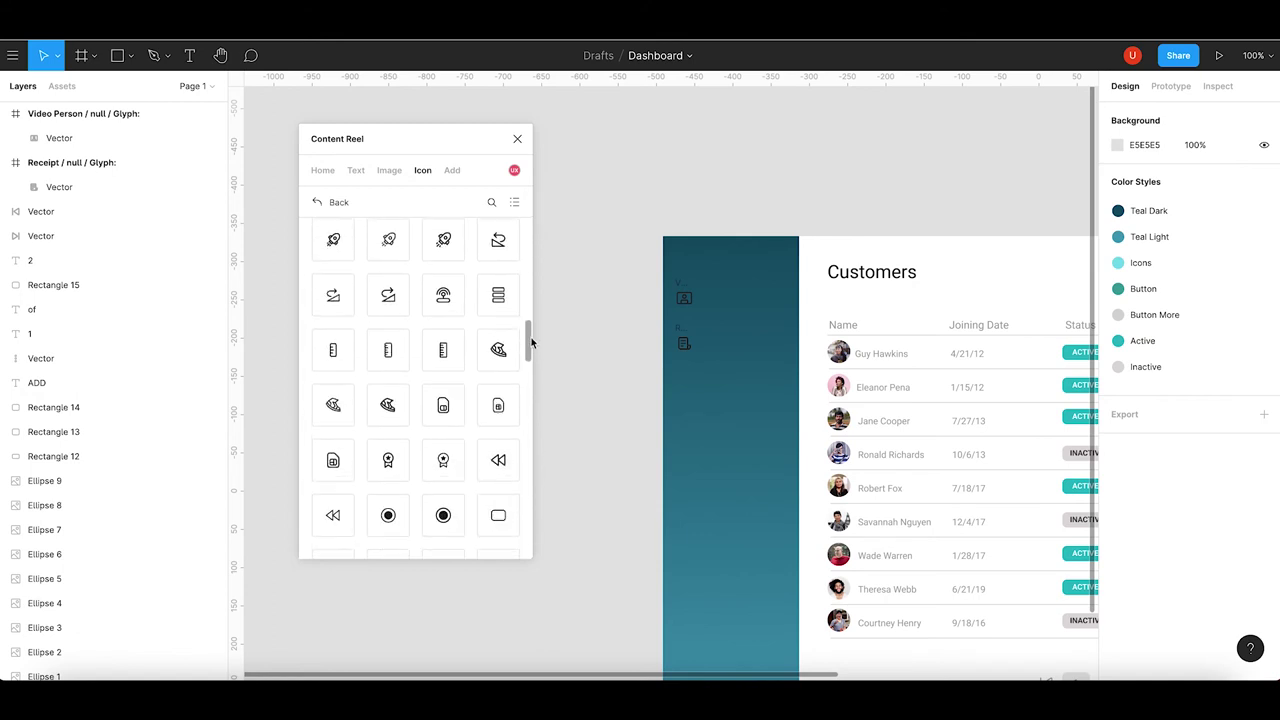
scroll(531, 341, down, 1)
drag(532, 352, 537, 507)
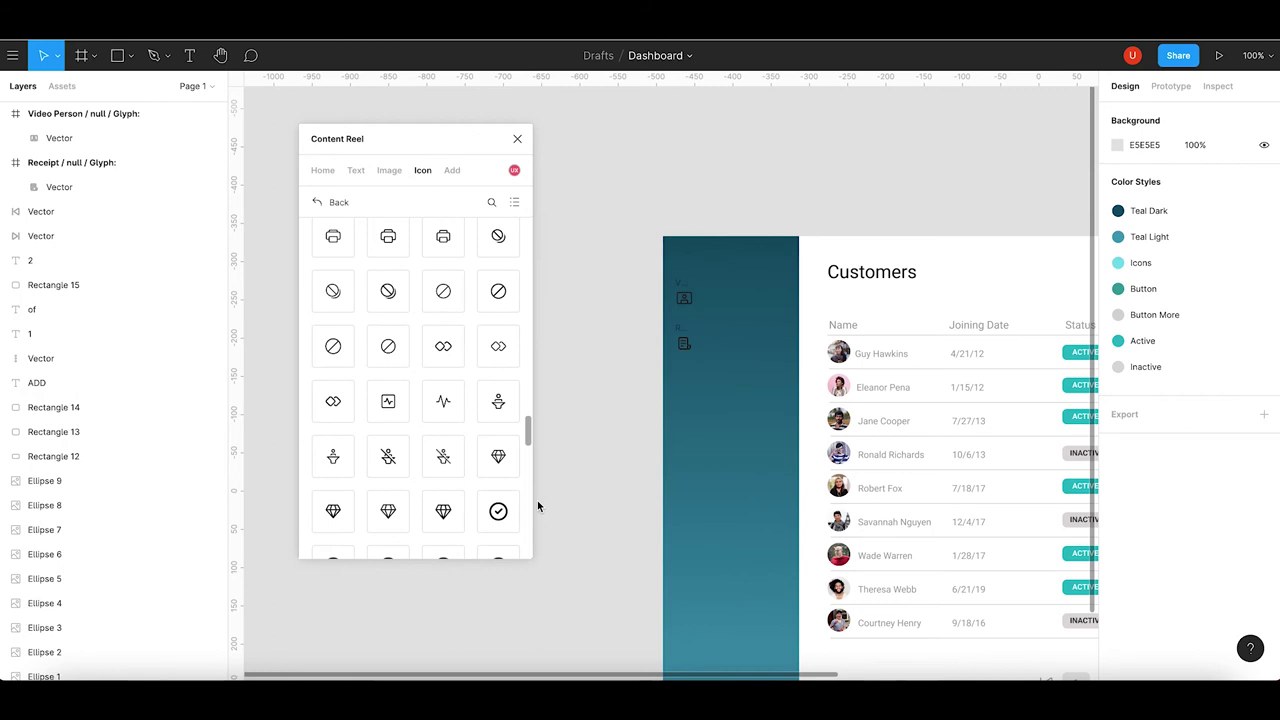
click(333, 402)
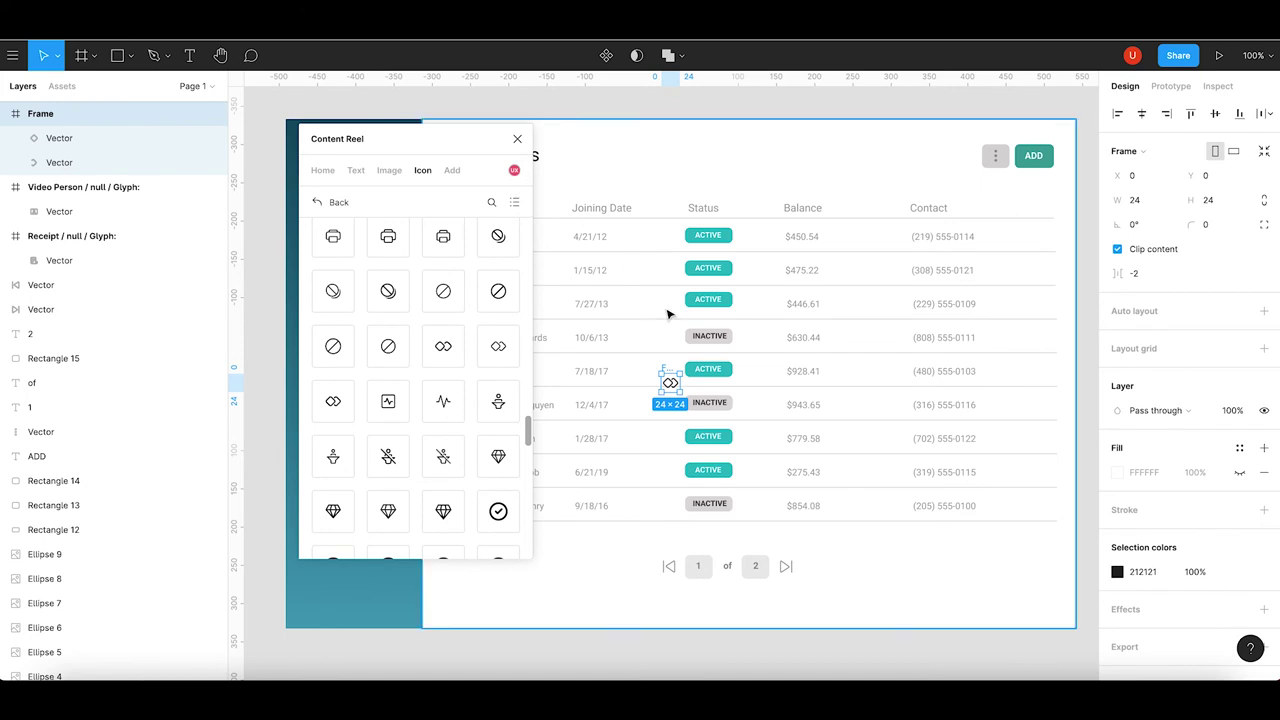
key(Delete)
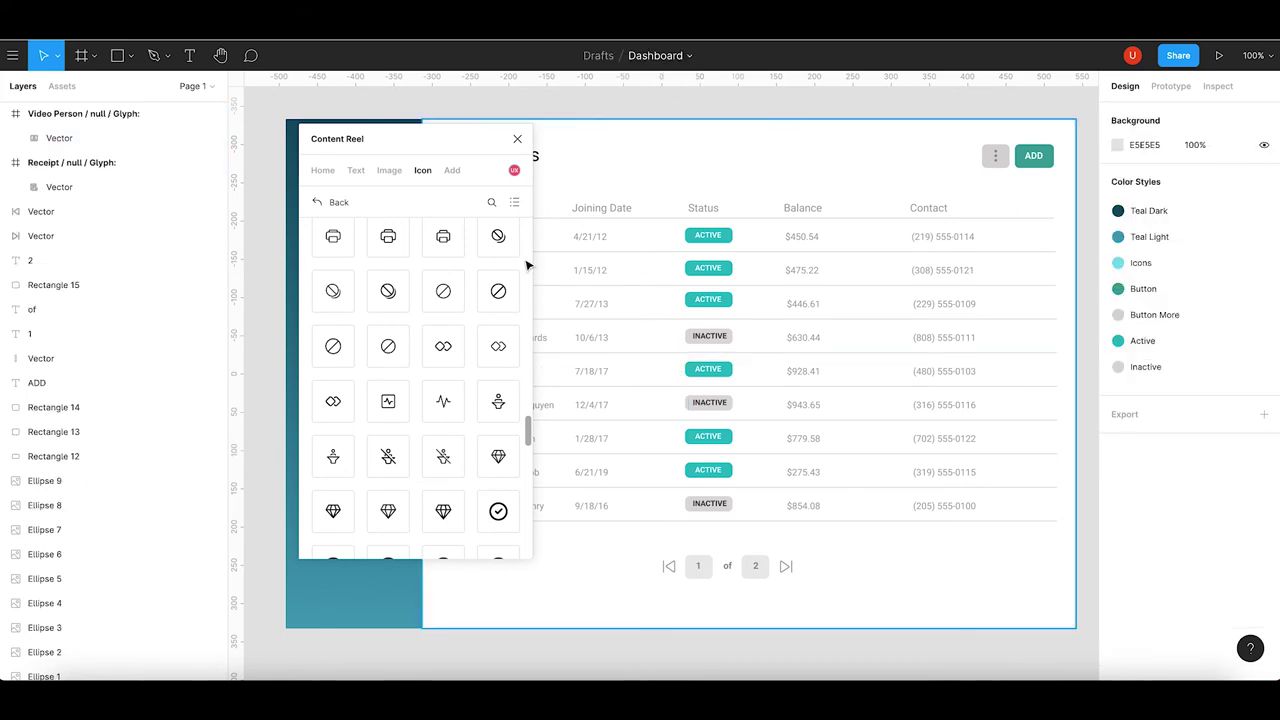
Drag the link icon onto the sidebar and position it below the receipt icon.
drag(600, 224, 1028, 270)
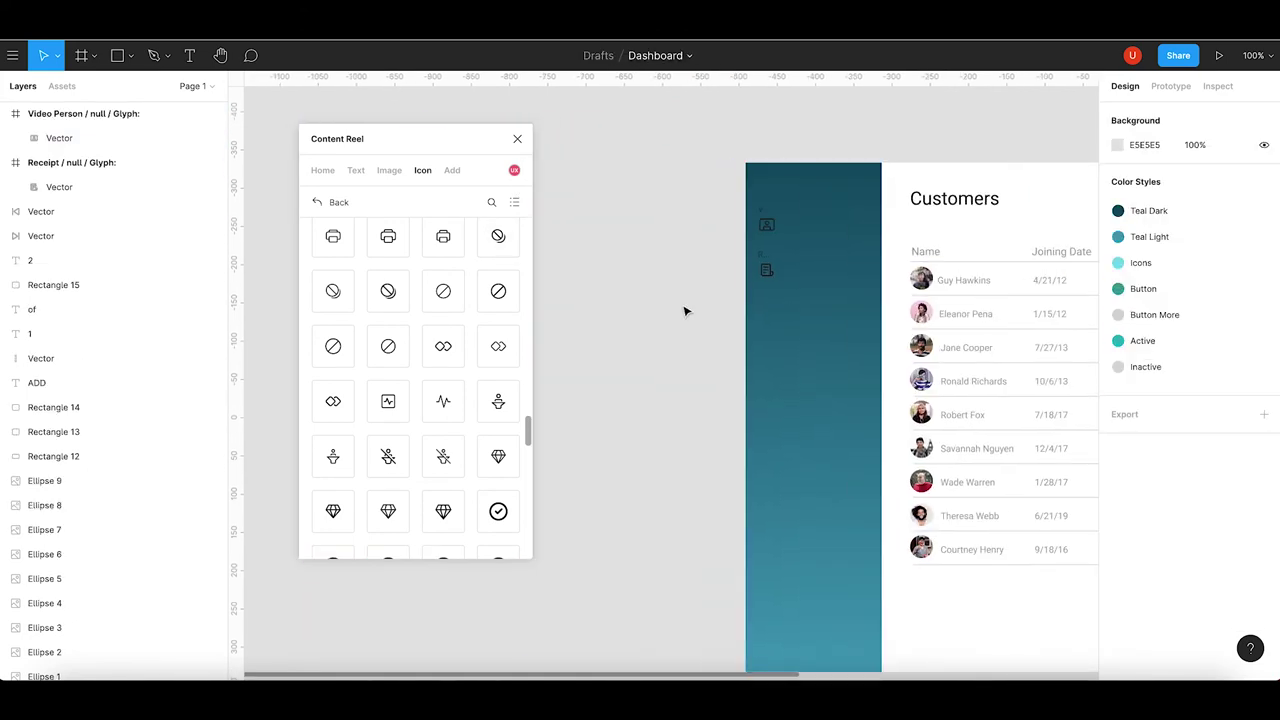
scroll(631, 411, right, 3)
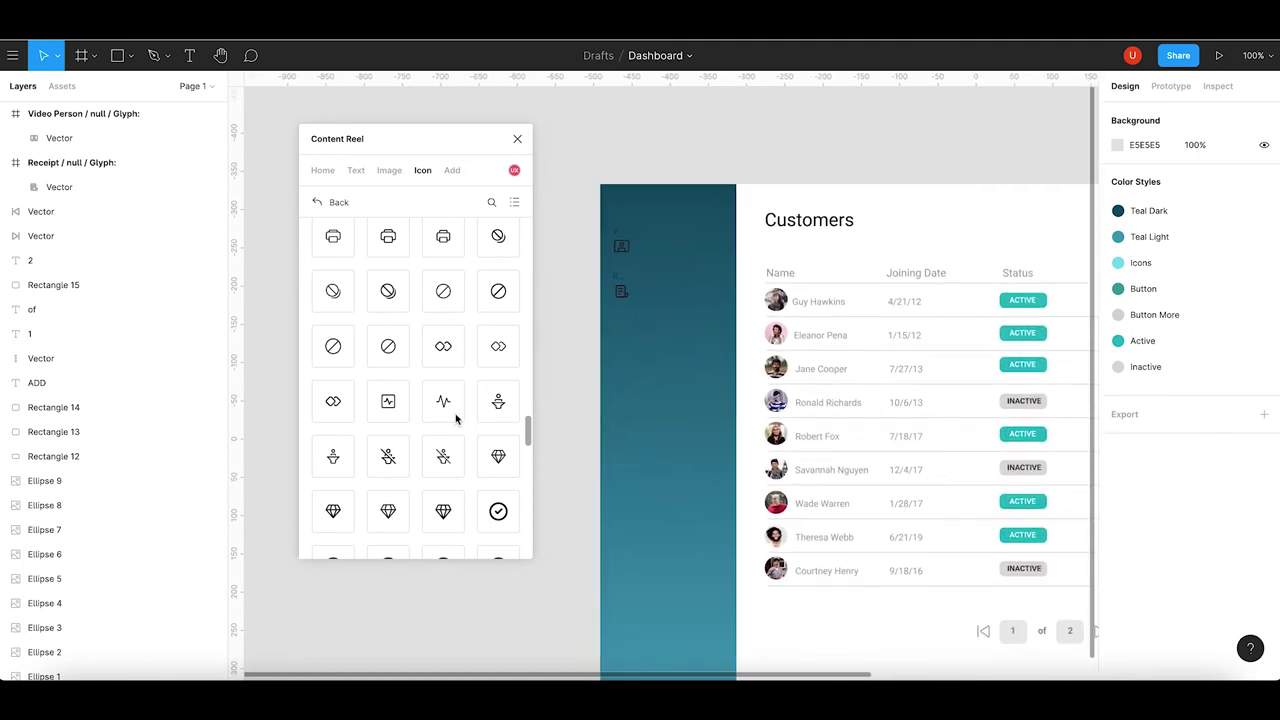
mouse_move(333, 401)
mouse_down()
mouse_move(619, 349)
mouse_move(616, 337)
mouse_up()
scroll(618, 344, up, 2)
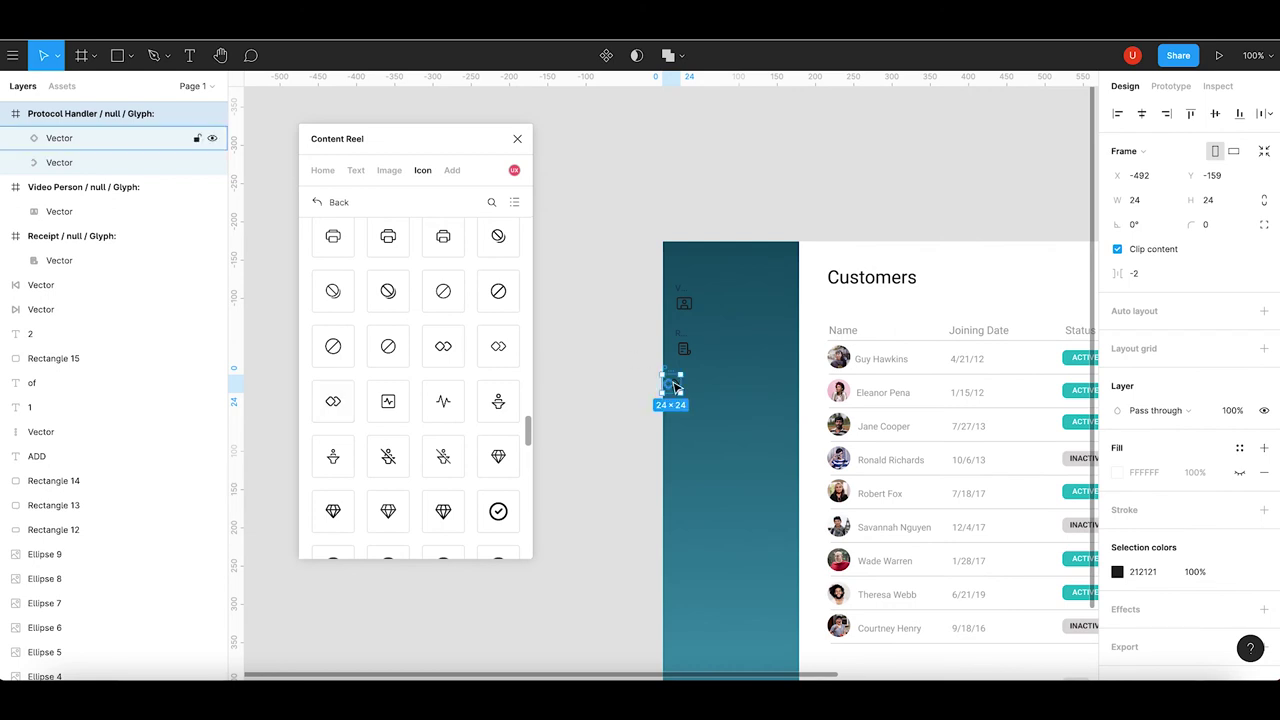
drag(671, 384, 683, 376)
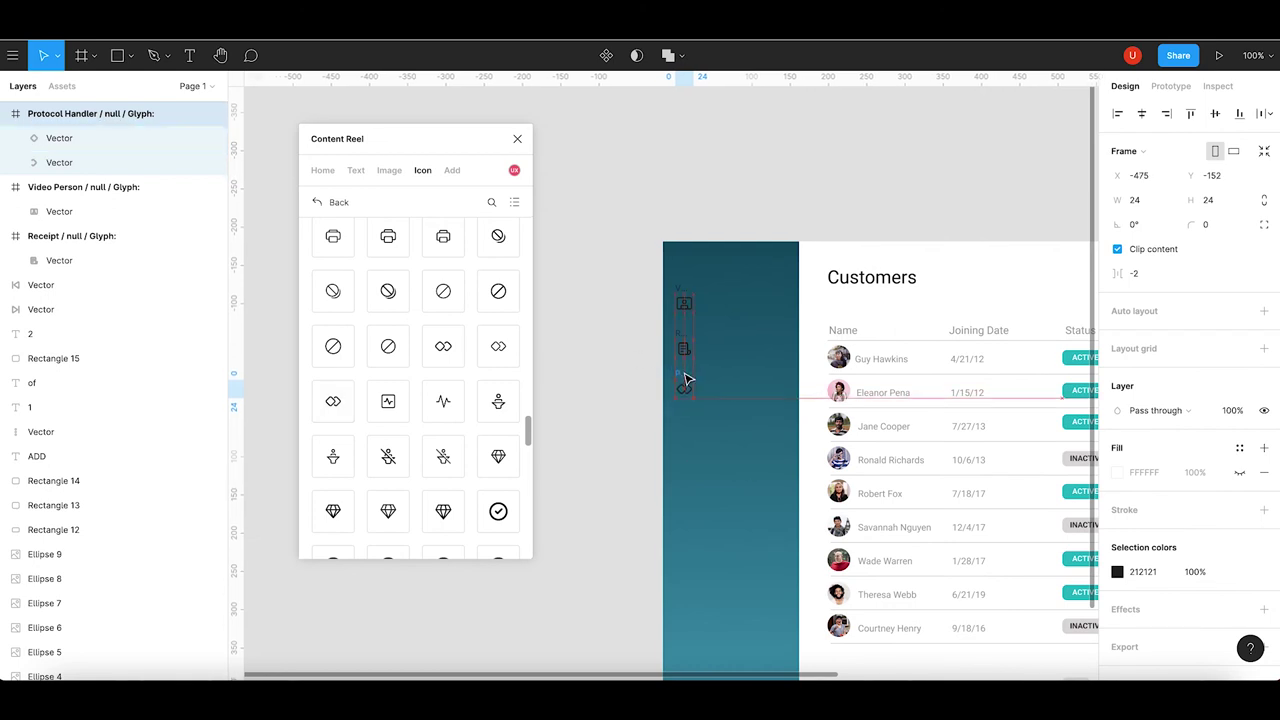
drag(683, 376, 684, 457)
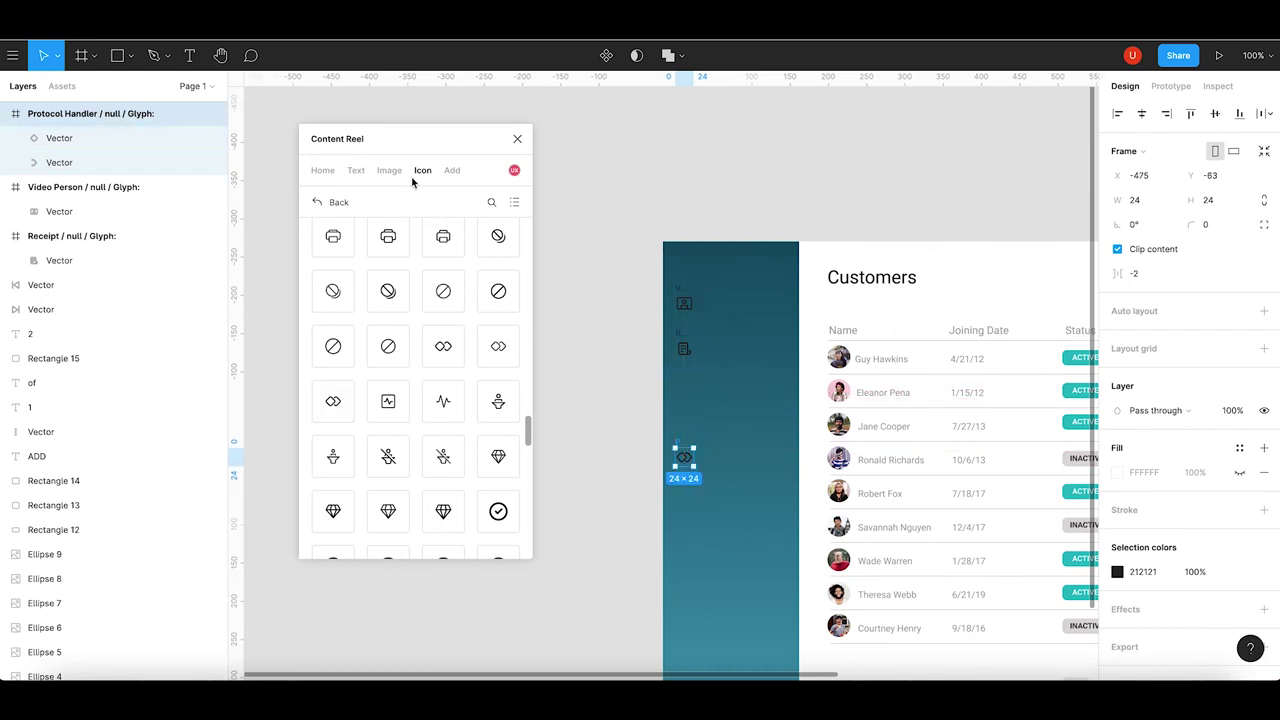
drag(528, 430, 528, 455)
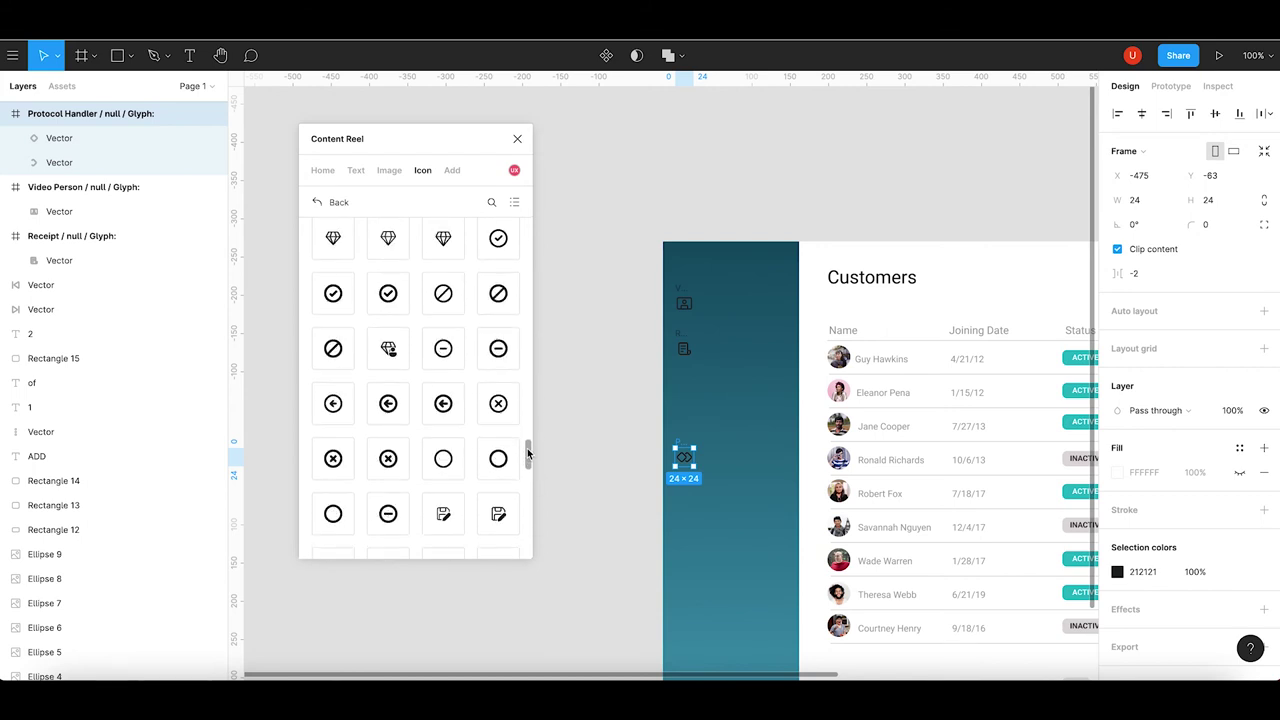
scroll(520, 489, down, 5)
scroll(521, 498, down, 3)
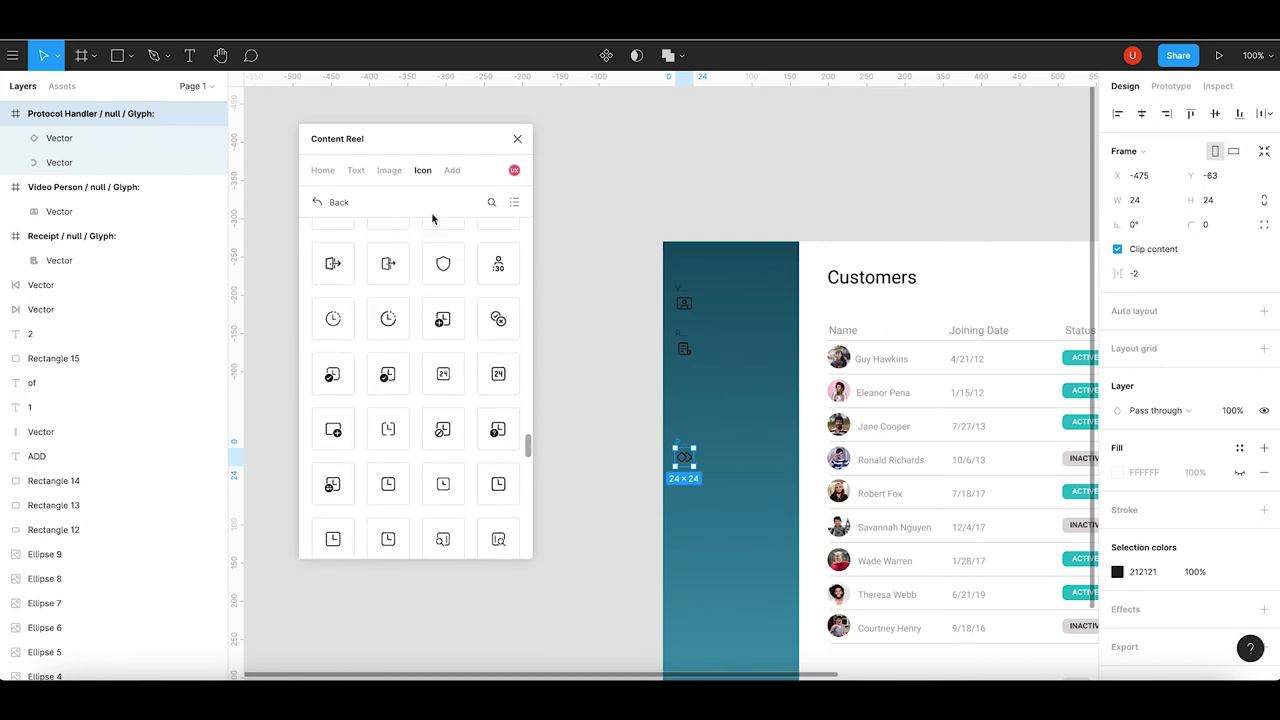
Search for a card icon and place the Contact Card glyph on the sidebar.
click(490, 204)
text(d)
text(d)
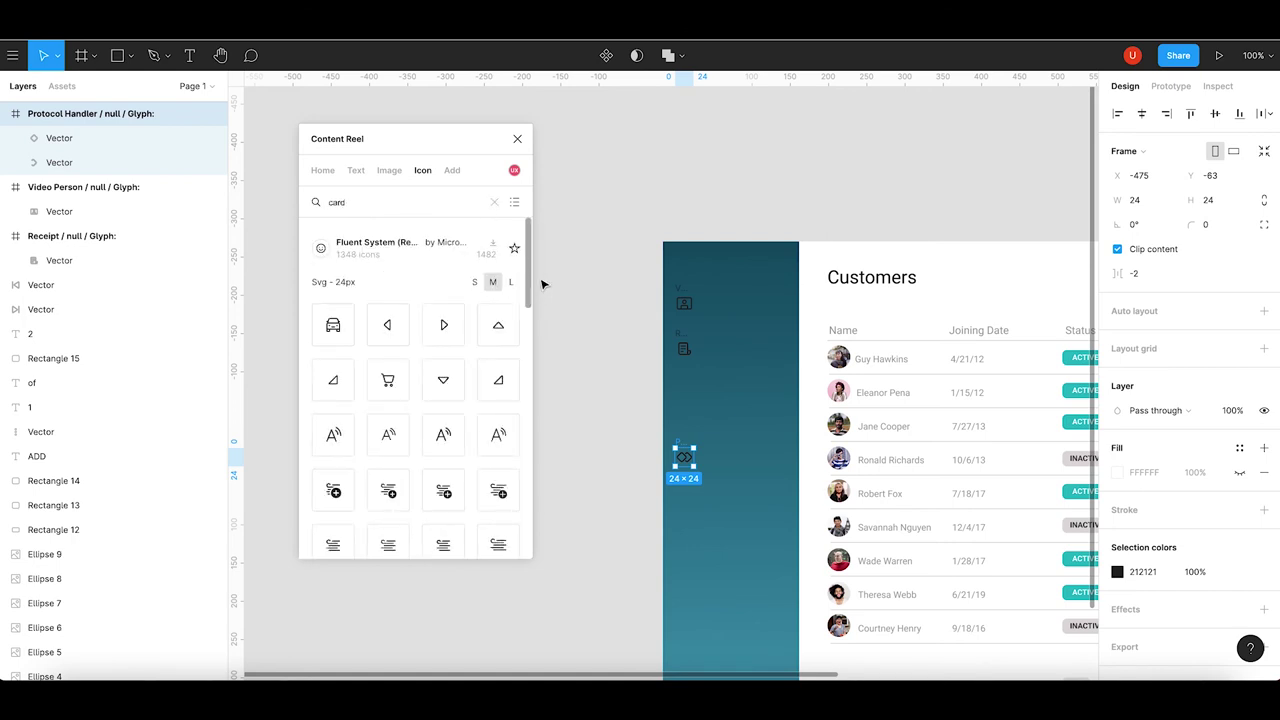
drag(526, 272, 530, 454)
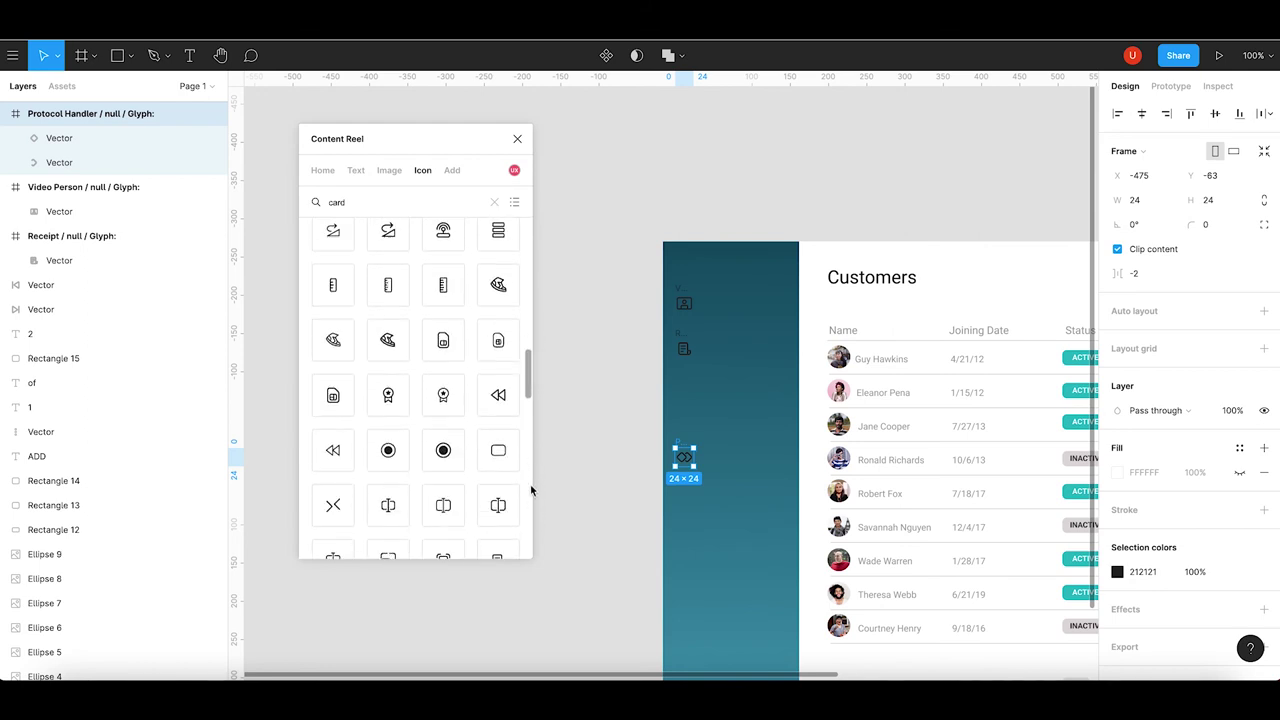
drag(530, 366, 533, 213)
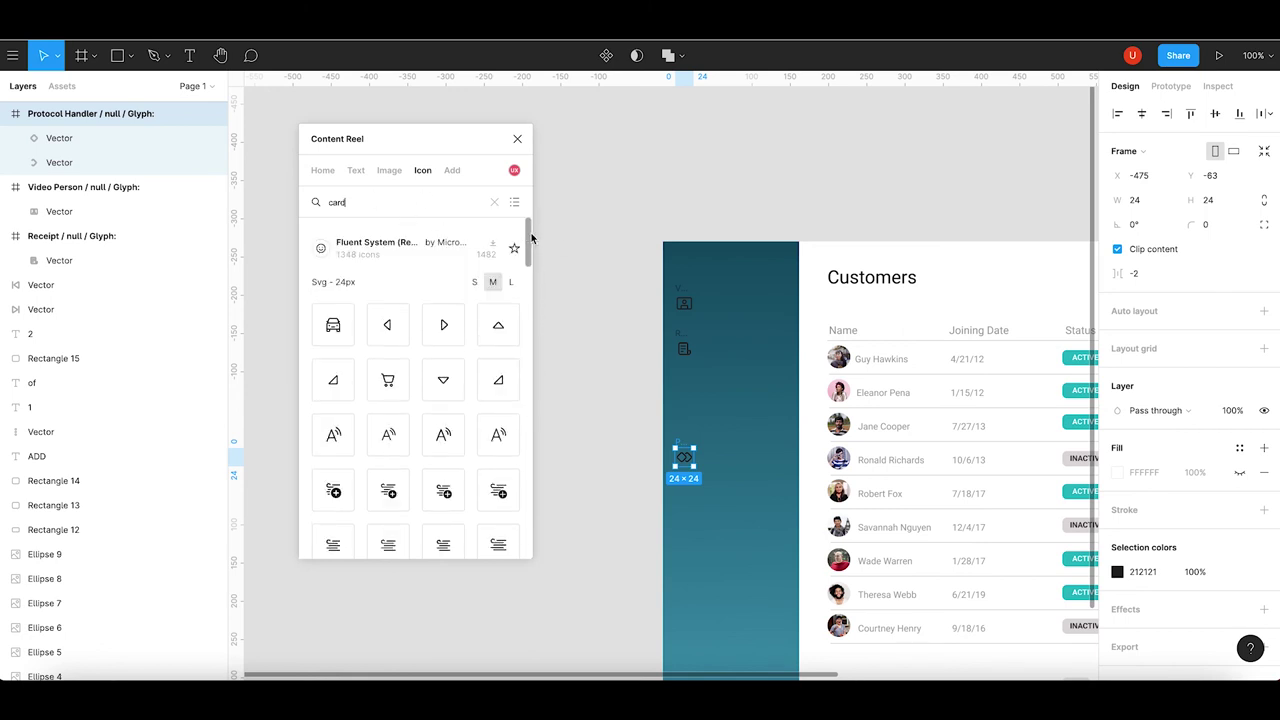
drag(529, 232, 537, 378)
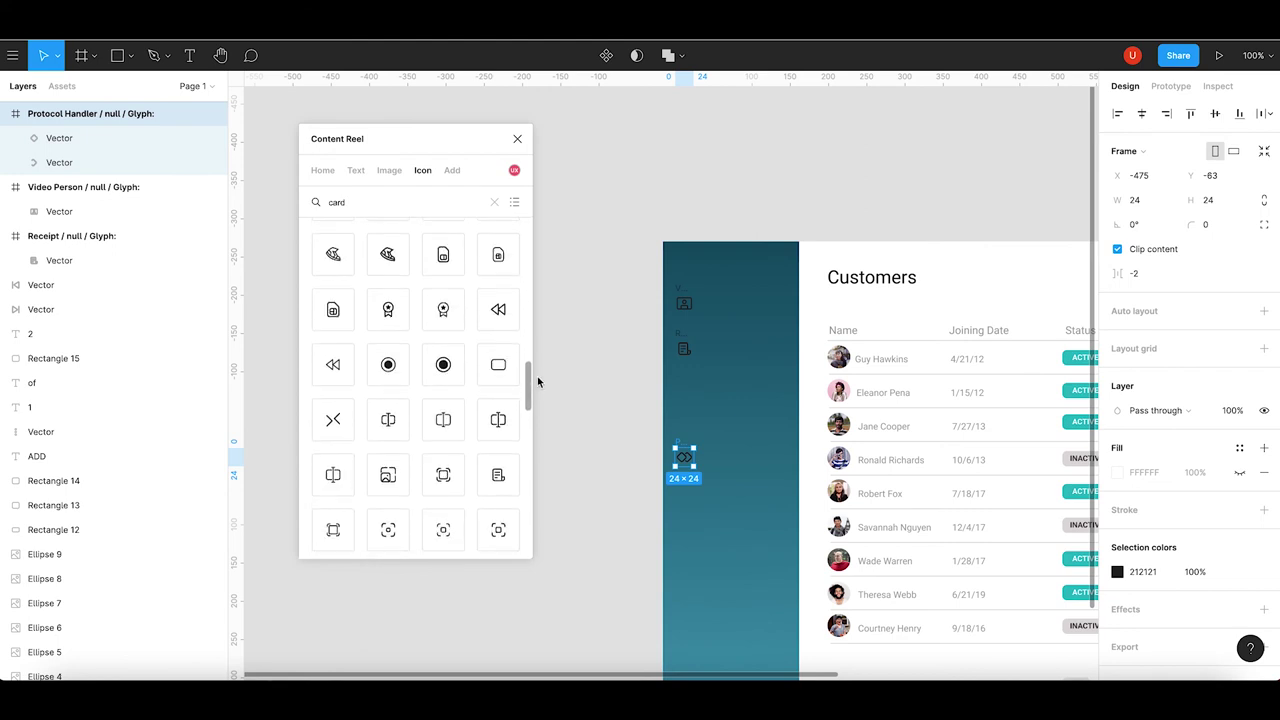
click(376, 206)
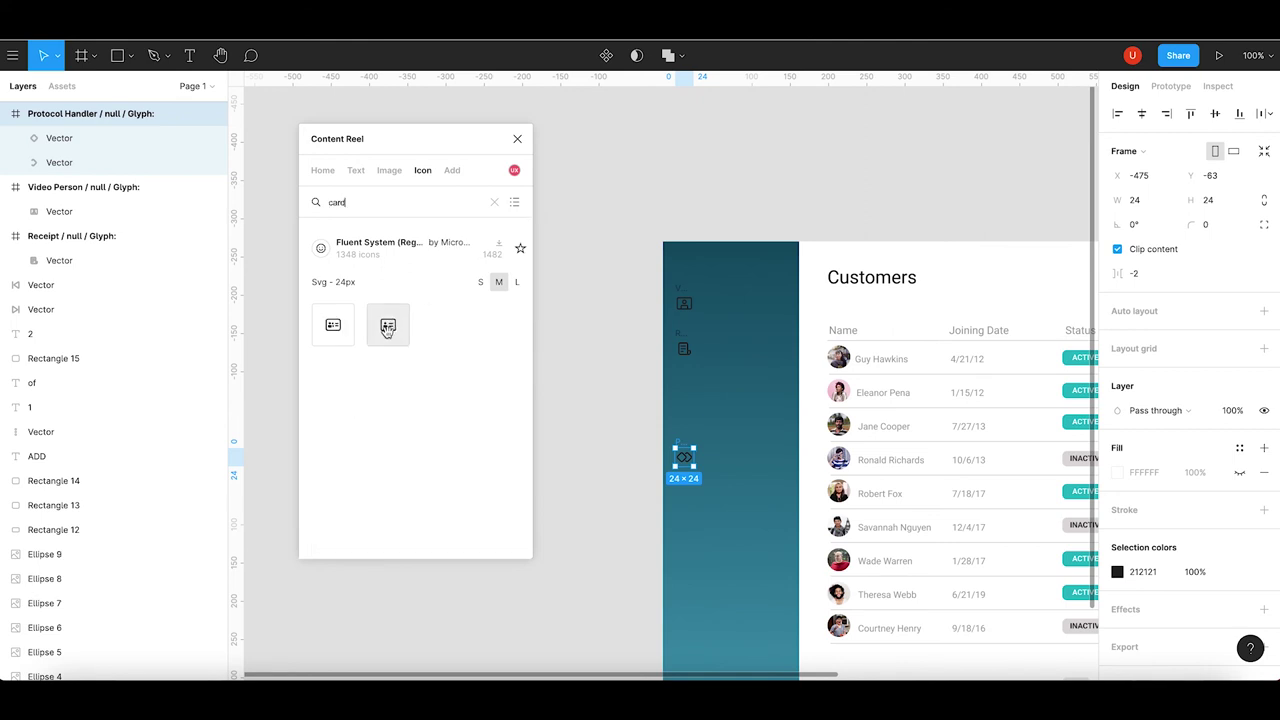
drag(388, 331, 683, 421)
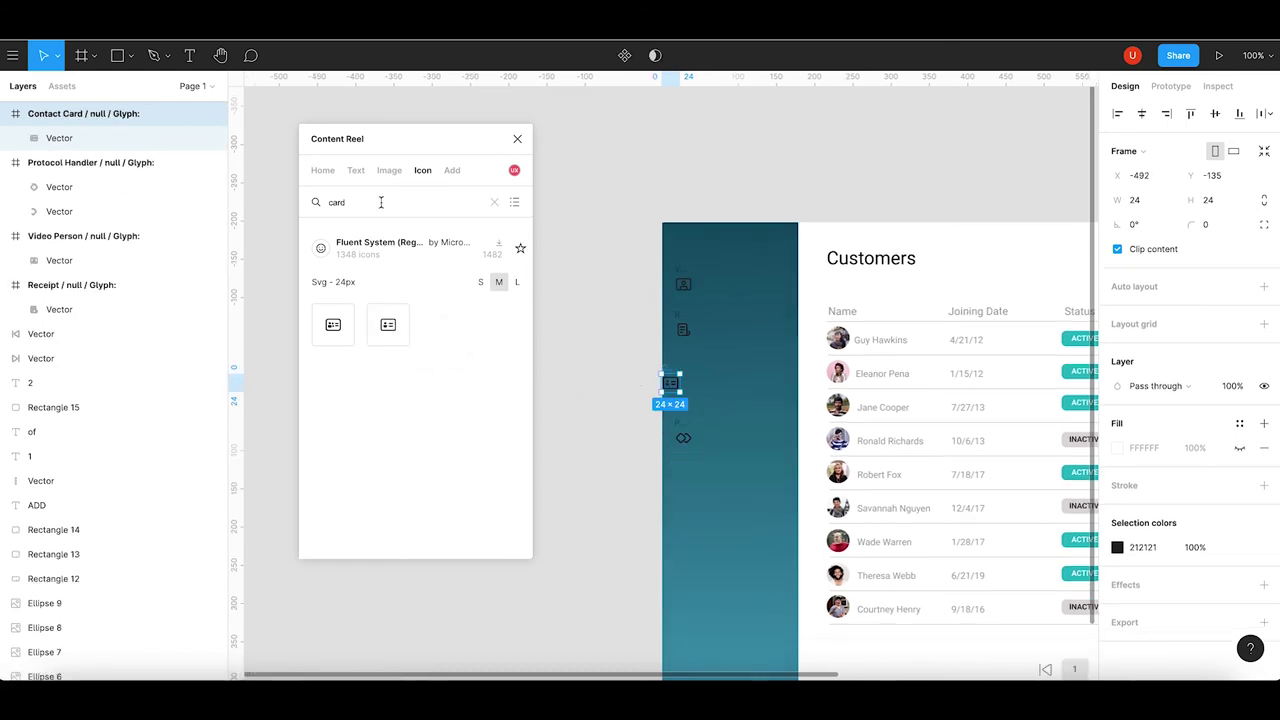
Search 'settings' and drop the gear icon low in the sidebar.
key(BackSpace)
key(BackSpace)
text(se)
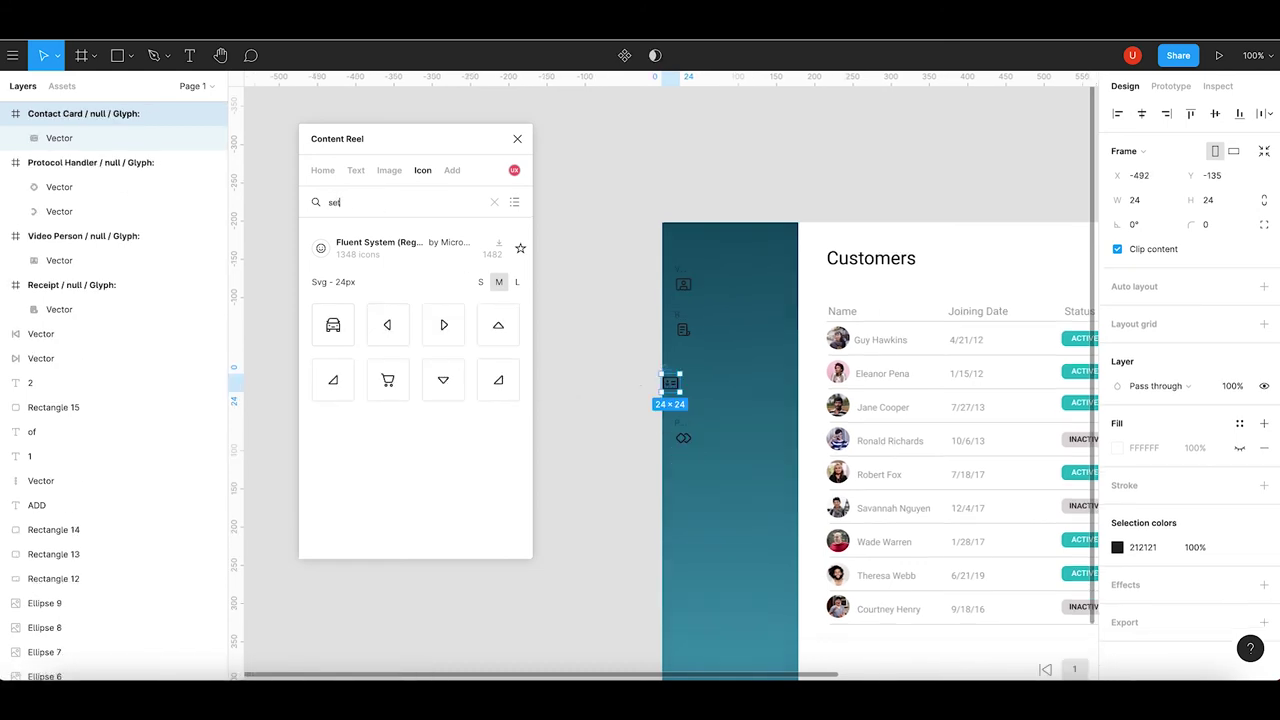
text(ttings)
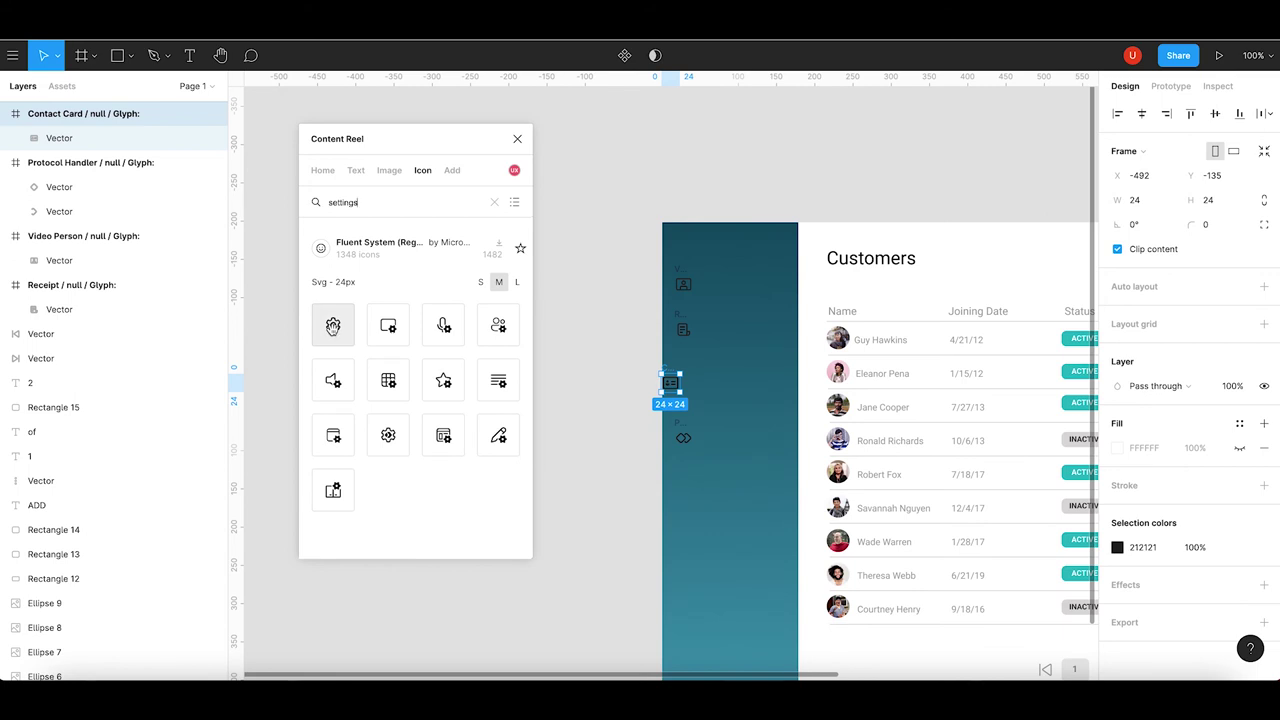
drag(333, 324, 702, 480)
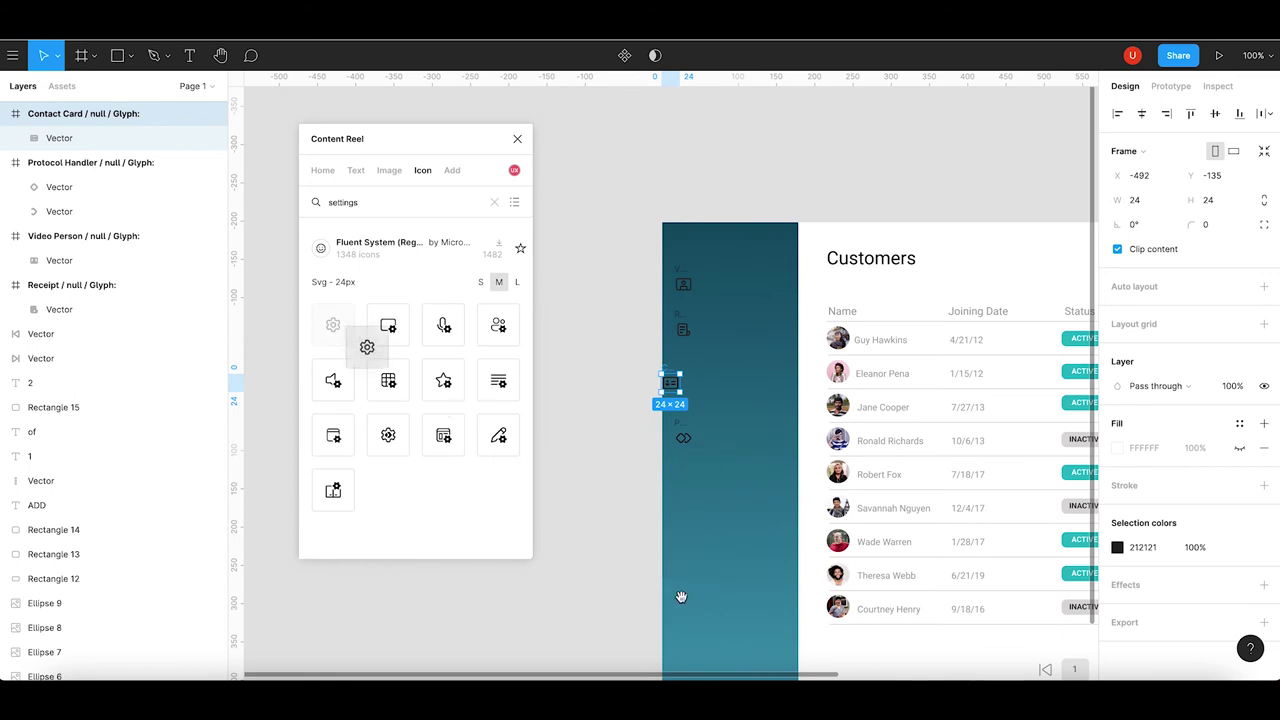
drag(682, 597, 681, 596)
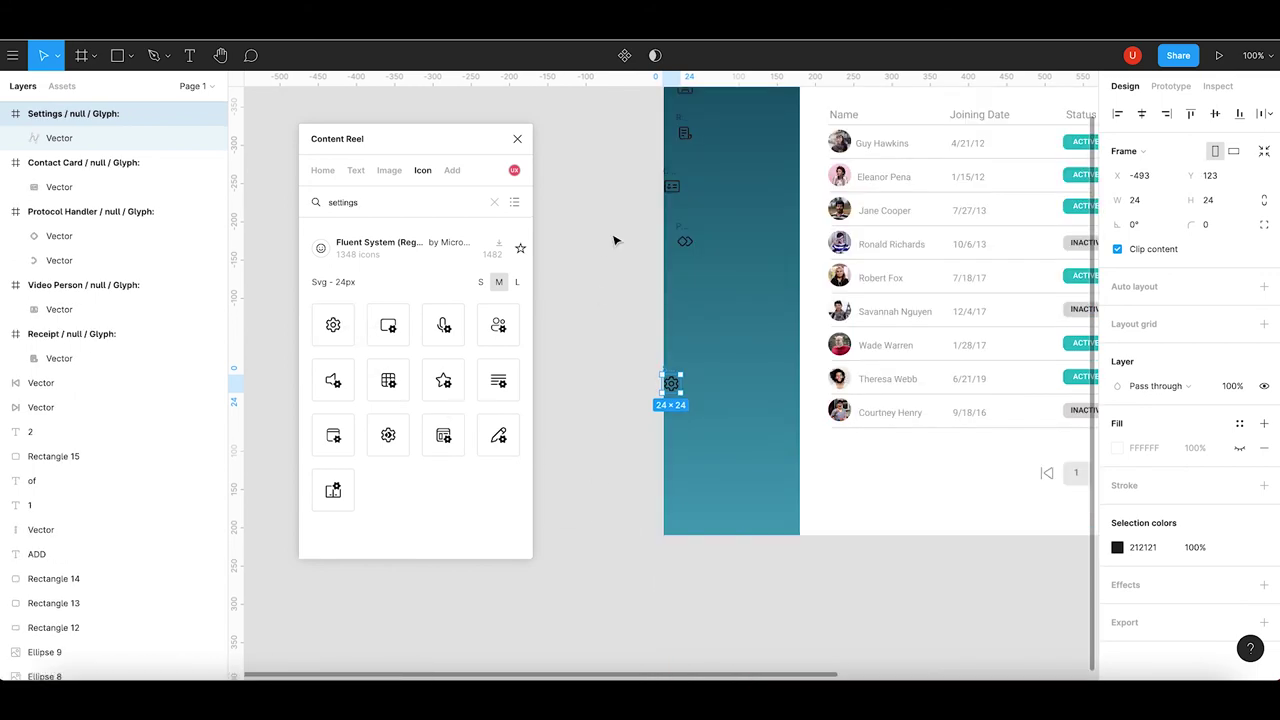
click(614, 240)
drag(608, 300, 609, 402)
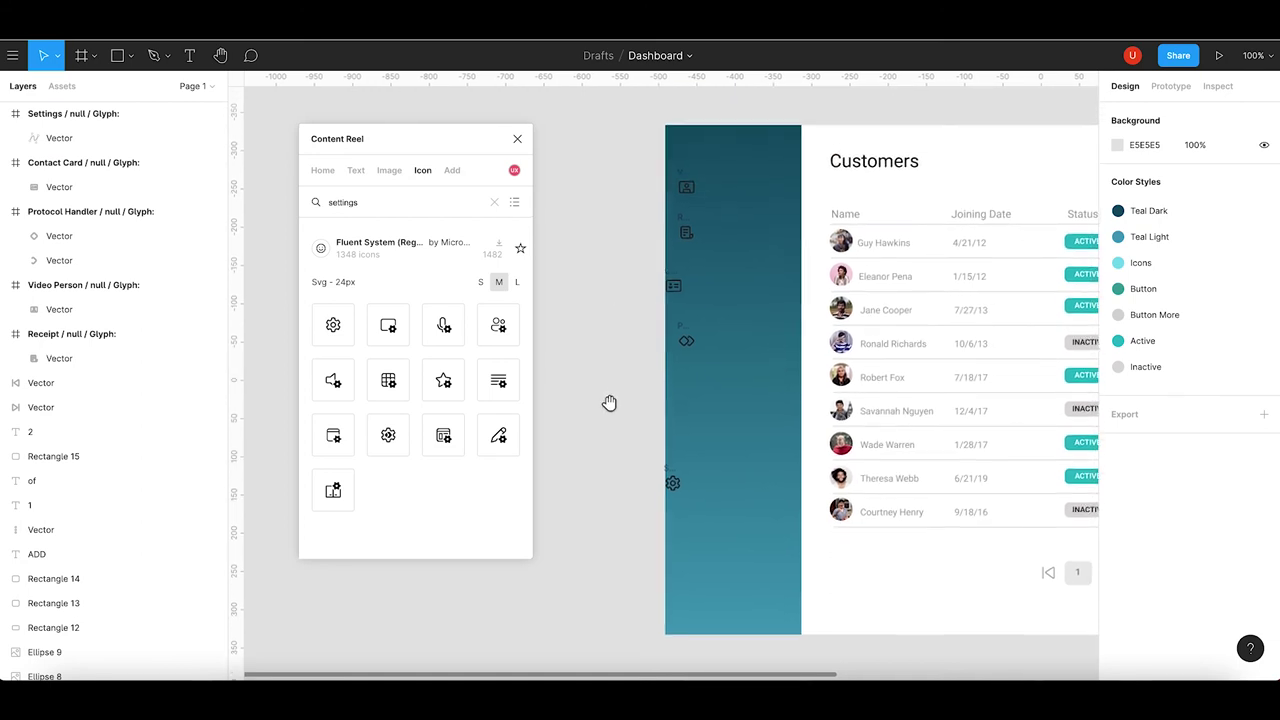
Clear the settings search and open the Fluent System (Regular) icon set.
click(494, 202)
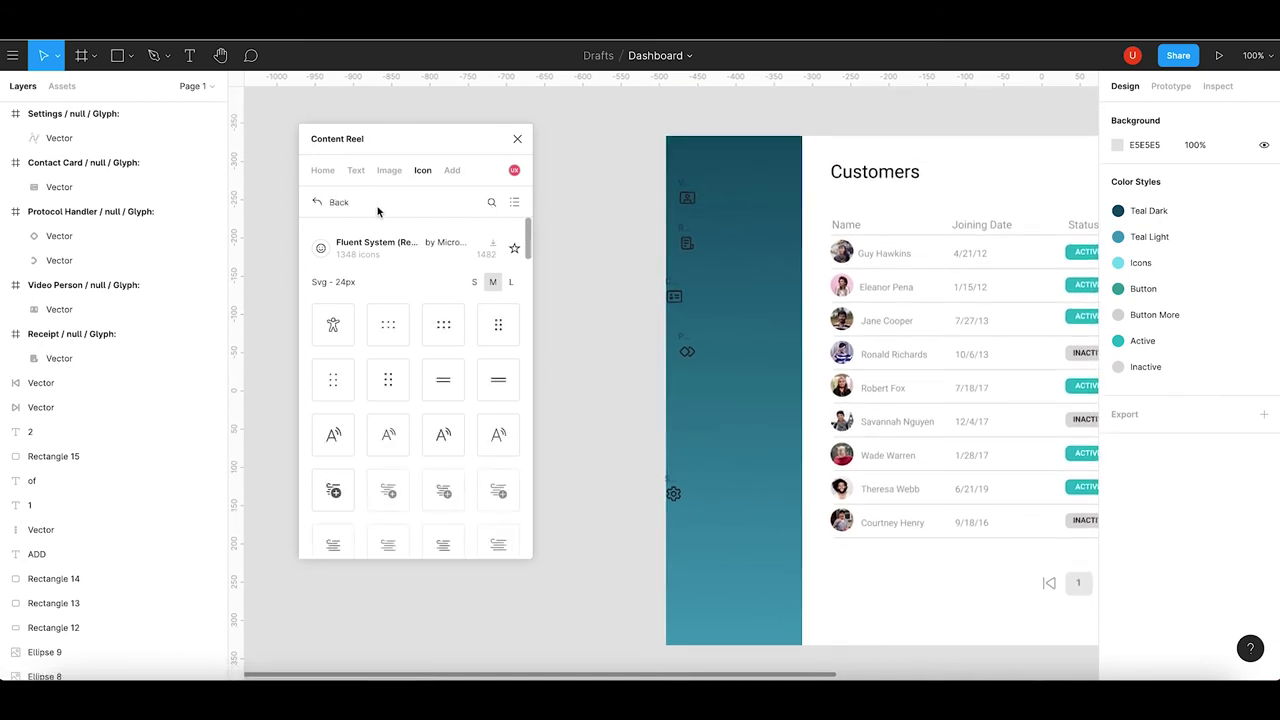
click(377, 203)
text(security)
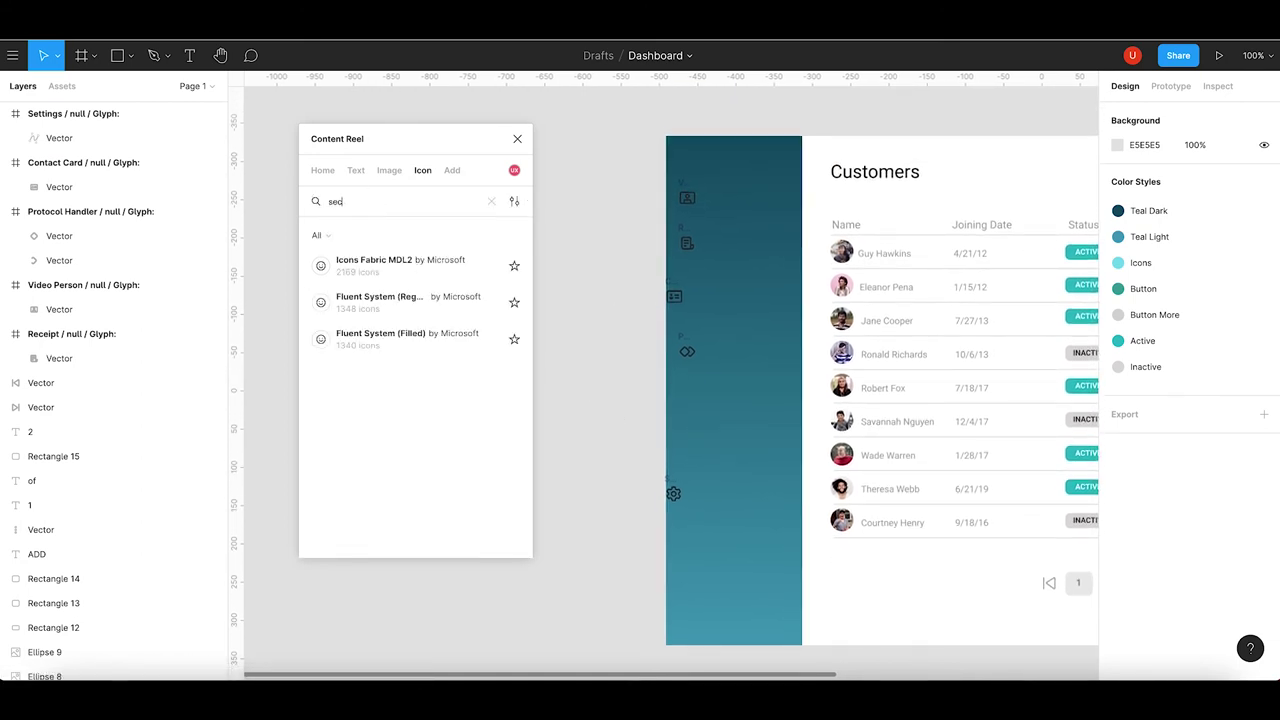
click(378, 298)
click(389, 204)
click(408, 296)
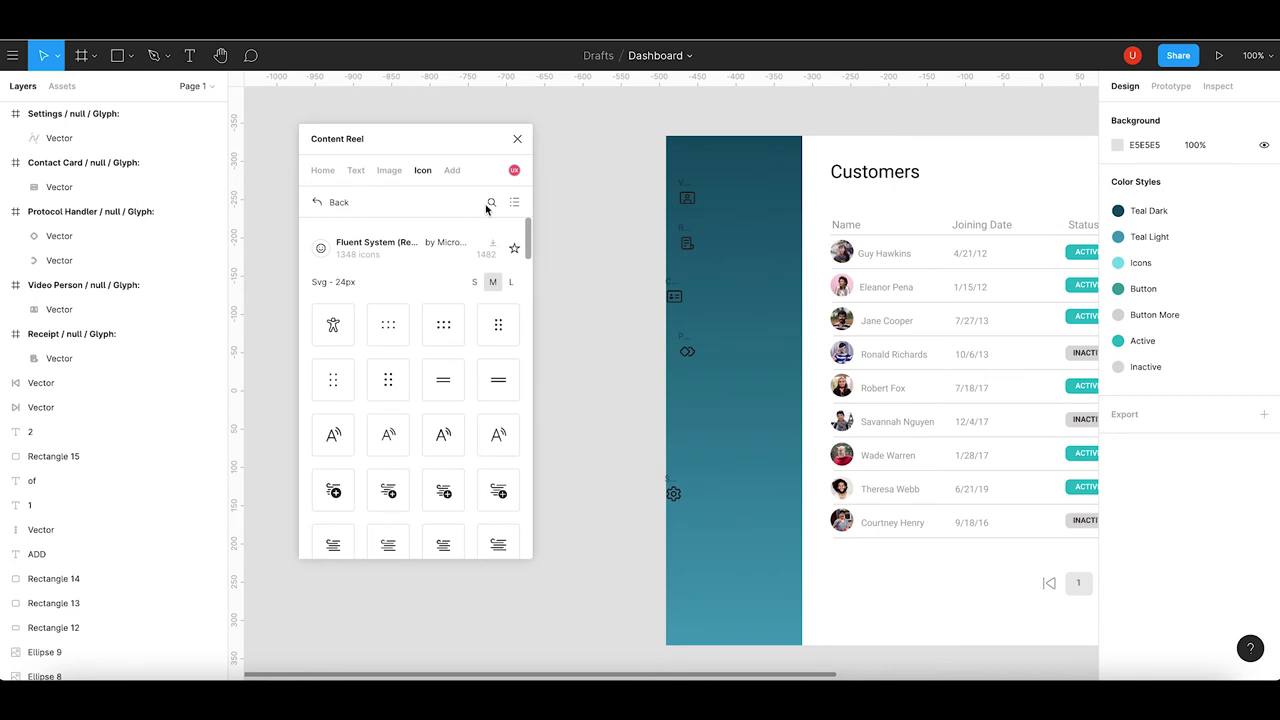
Search 'shield' and place the Shield Checkmark icon on the sidebar.
click(491, 202)
text(security)
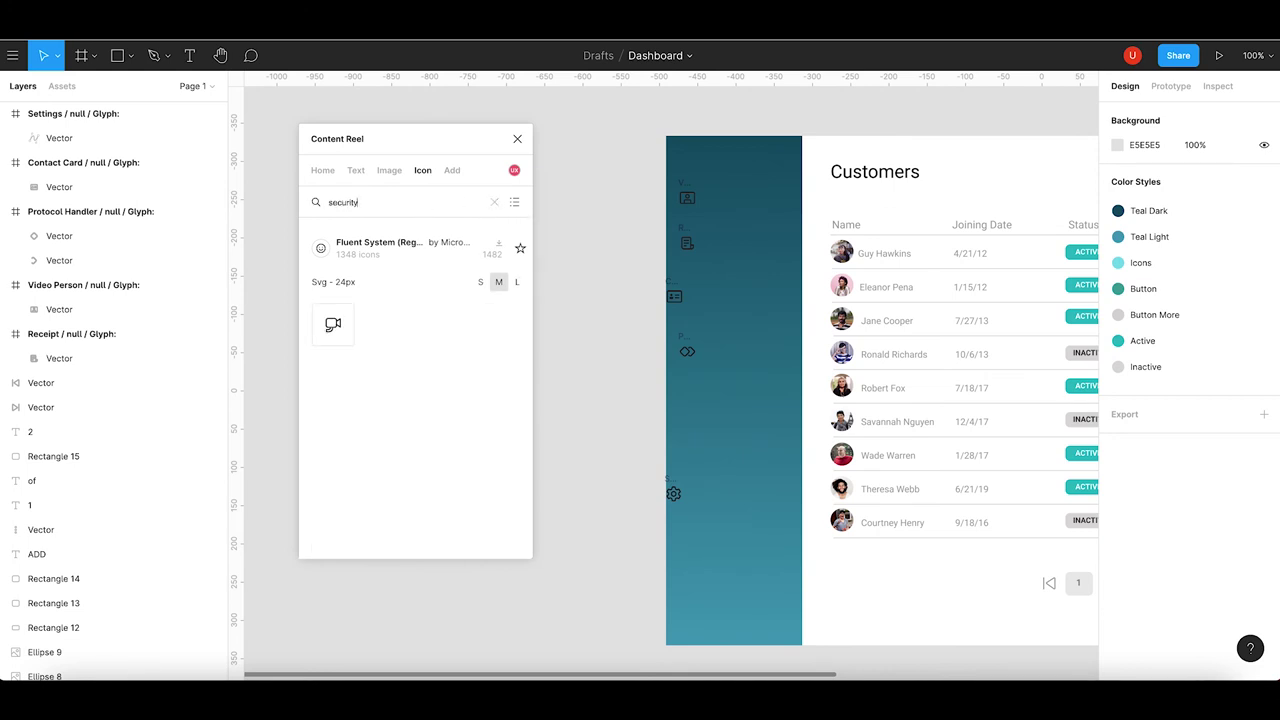
key(BackSpace)
text(e)
key(BackSpace)
key(BackSpace)
key(BackSpace)
key(BackSpace)
key(BackSpace)
key(BackSpace)
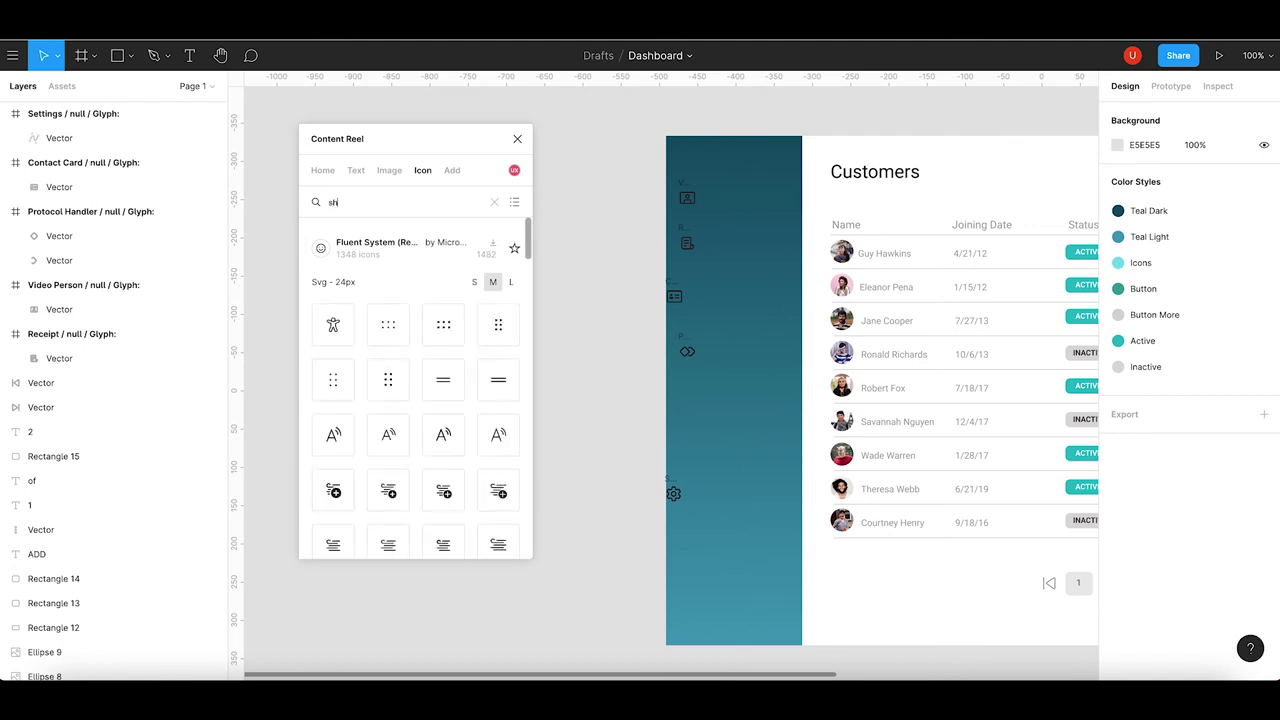
text(ield)
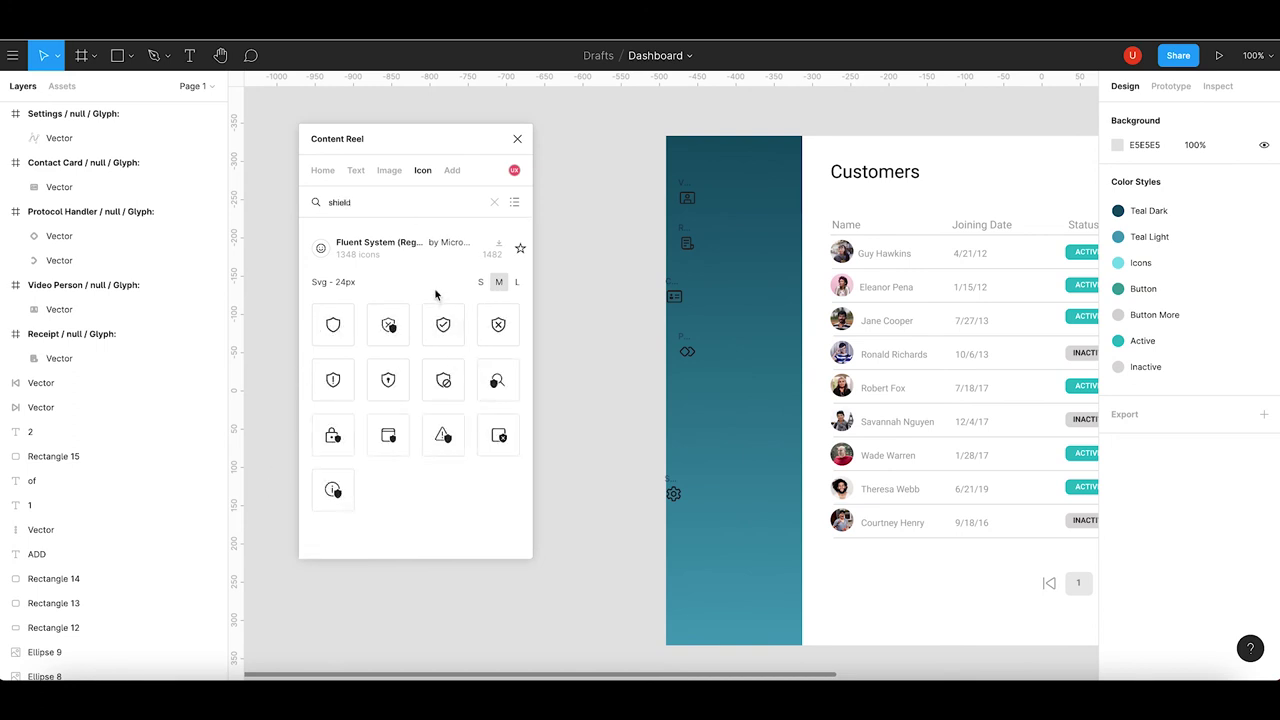
key(BackSpace)
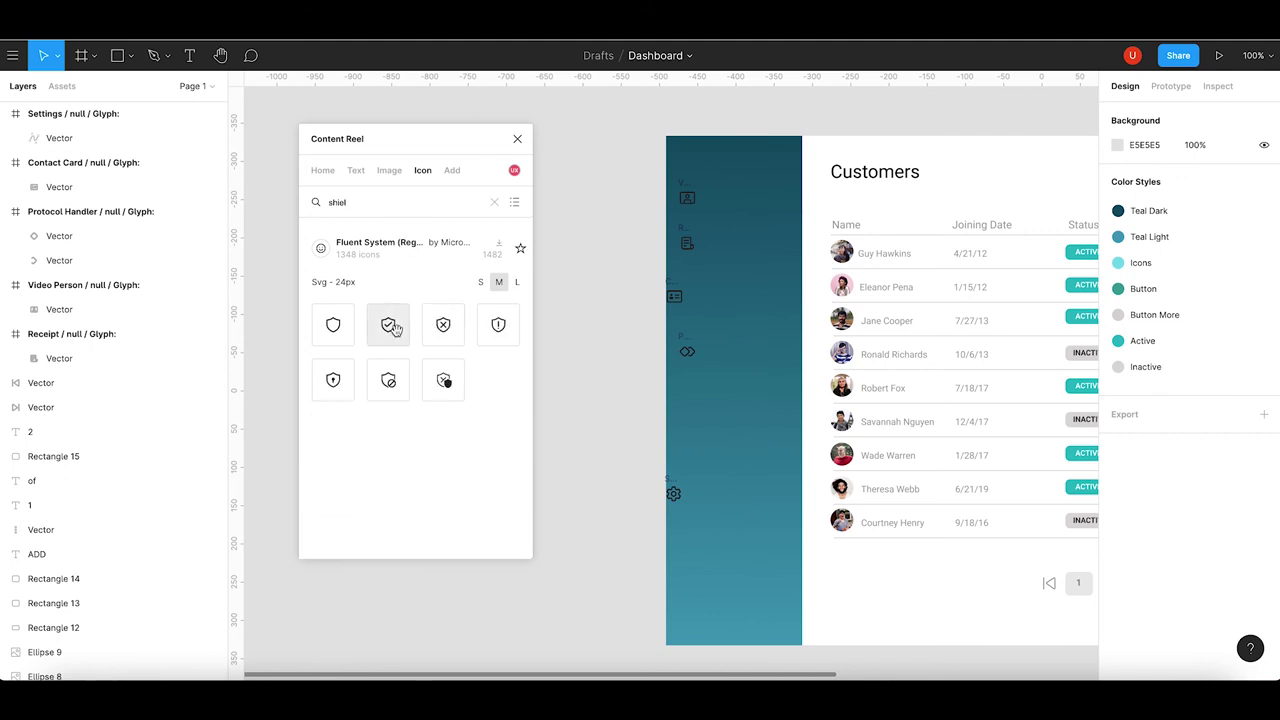
mouse_move(390, 325)
mouse_down()
mouse_move(676, 389)
mouse_move(691, 411)
mouse_up()
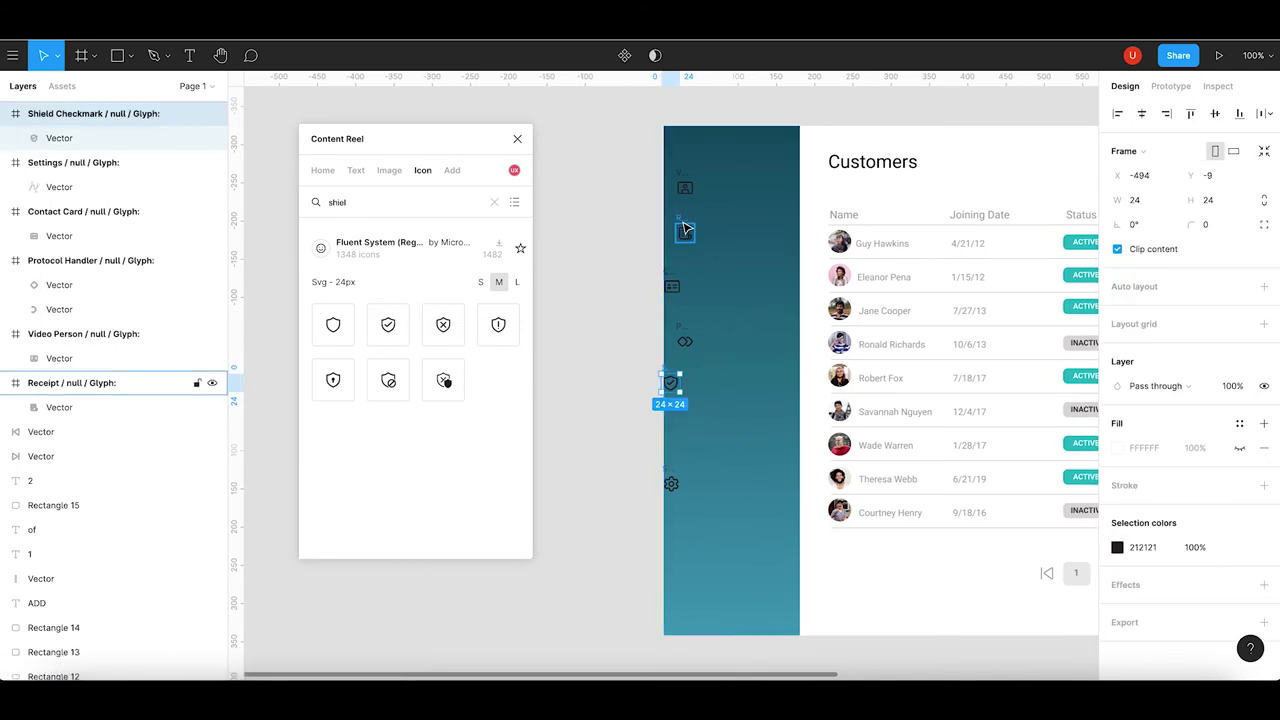
Flatten the Shield Checkmark, Settings and Contact Card icon frames into vectors.
right_click(62, 113)
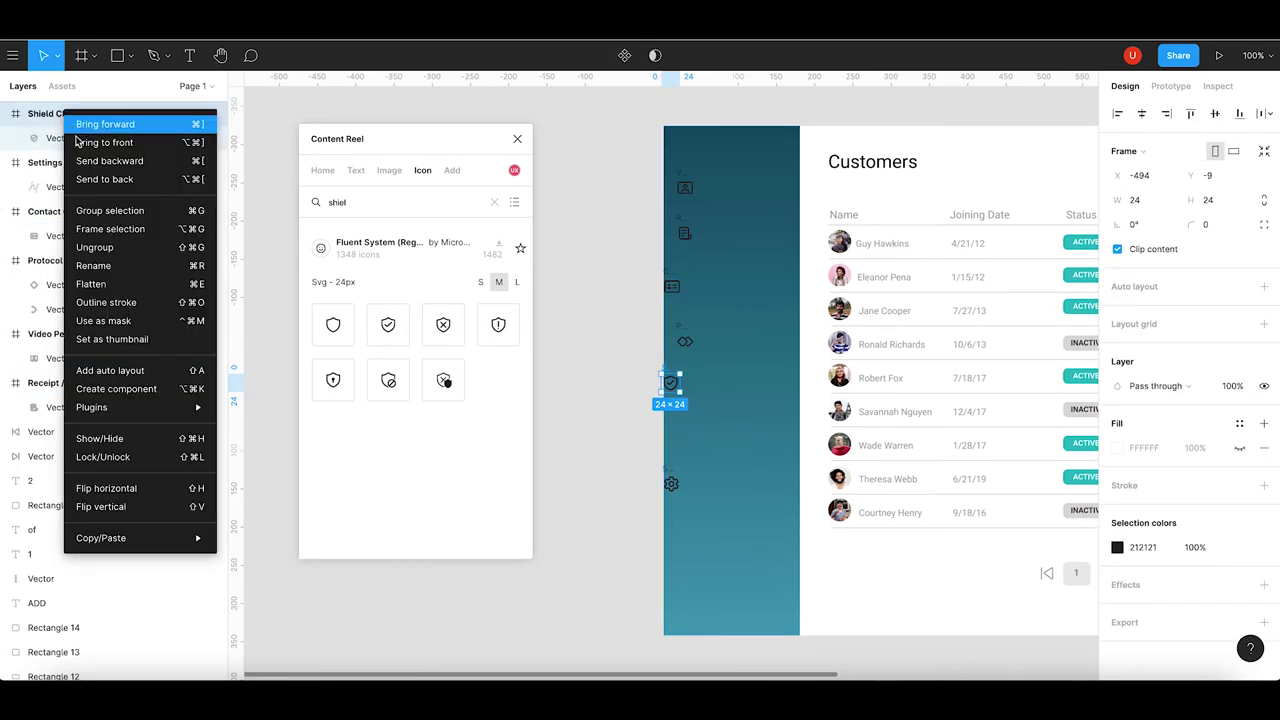
click(105, 287)
click(72, 137)
right_click(72, 137)
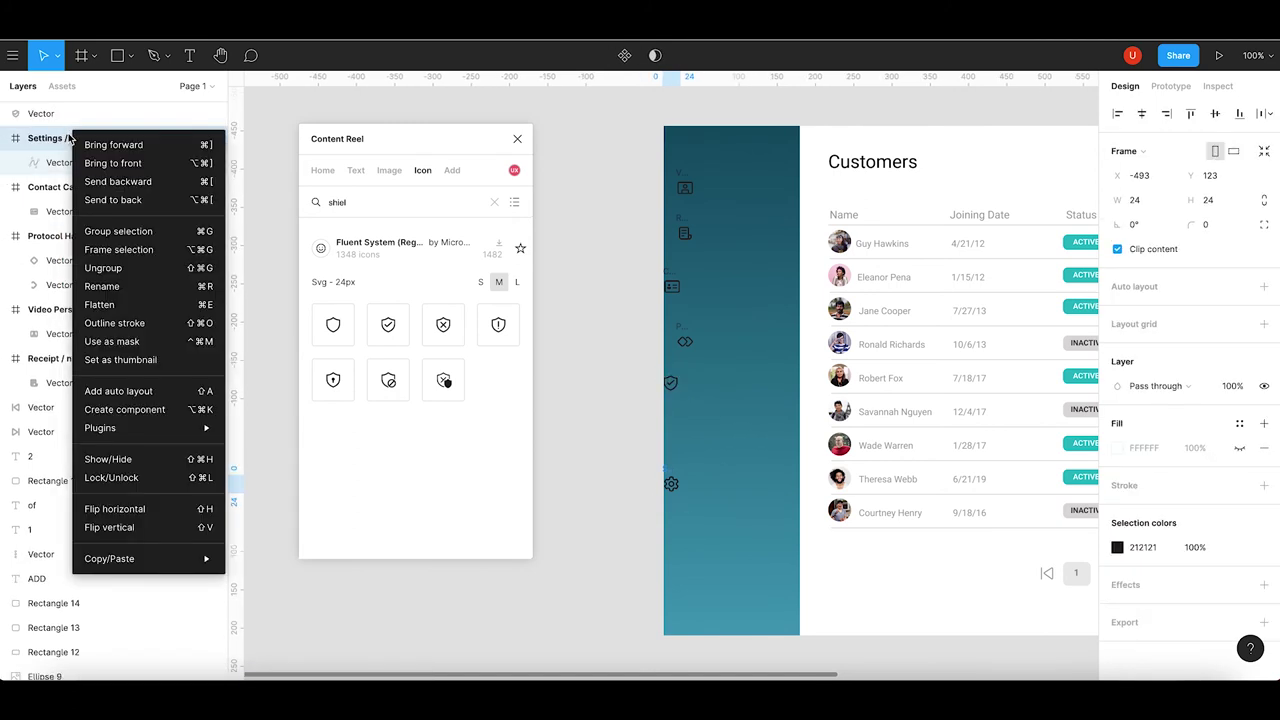
click(105, 304)
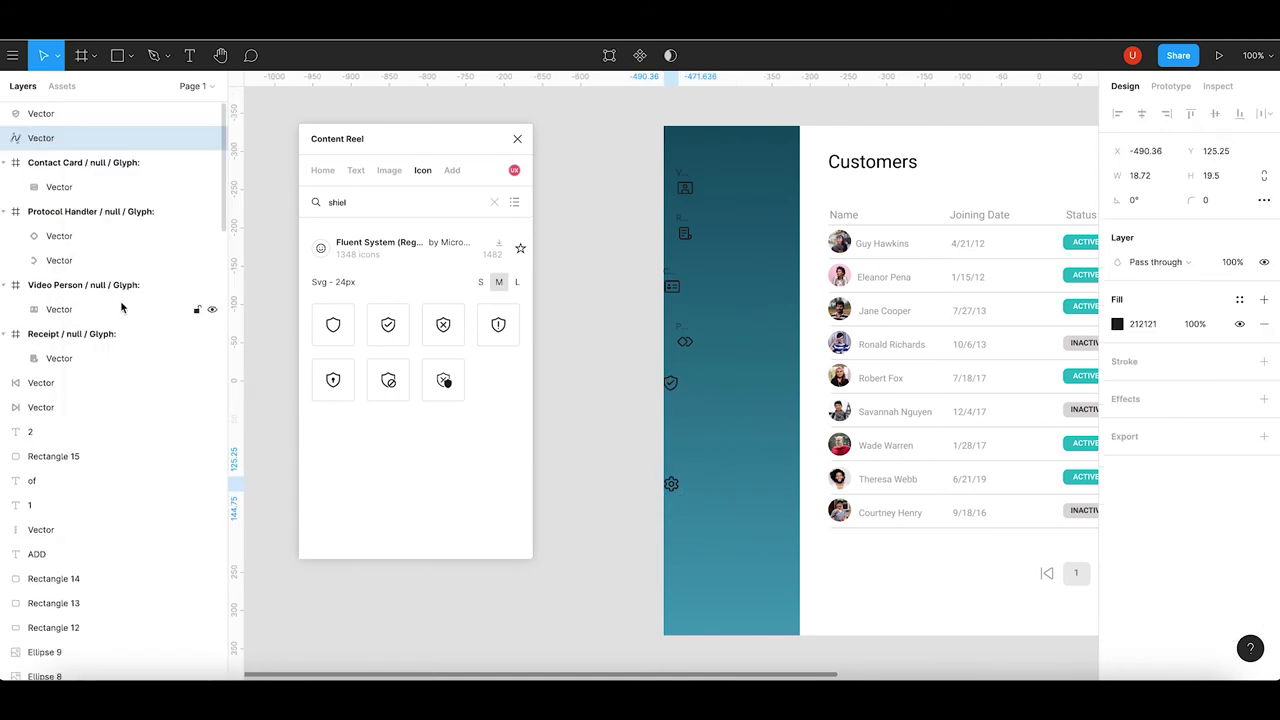
click(86, 165)
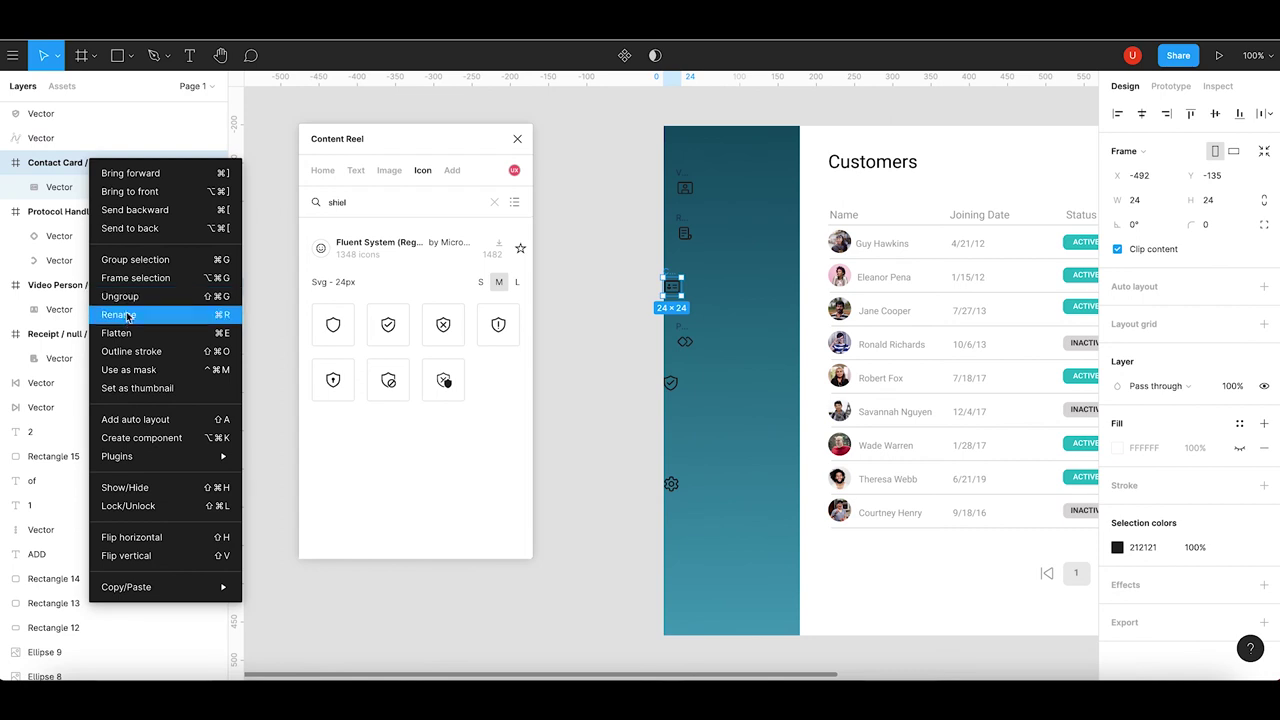
click(115, 332)
Flatten the Protocol Handler, Video Person and Receipt icons, then select all six.
click(88, 190)
right_click(88, 190)
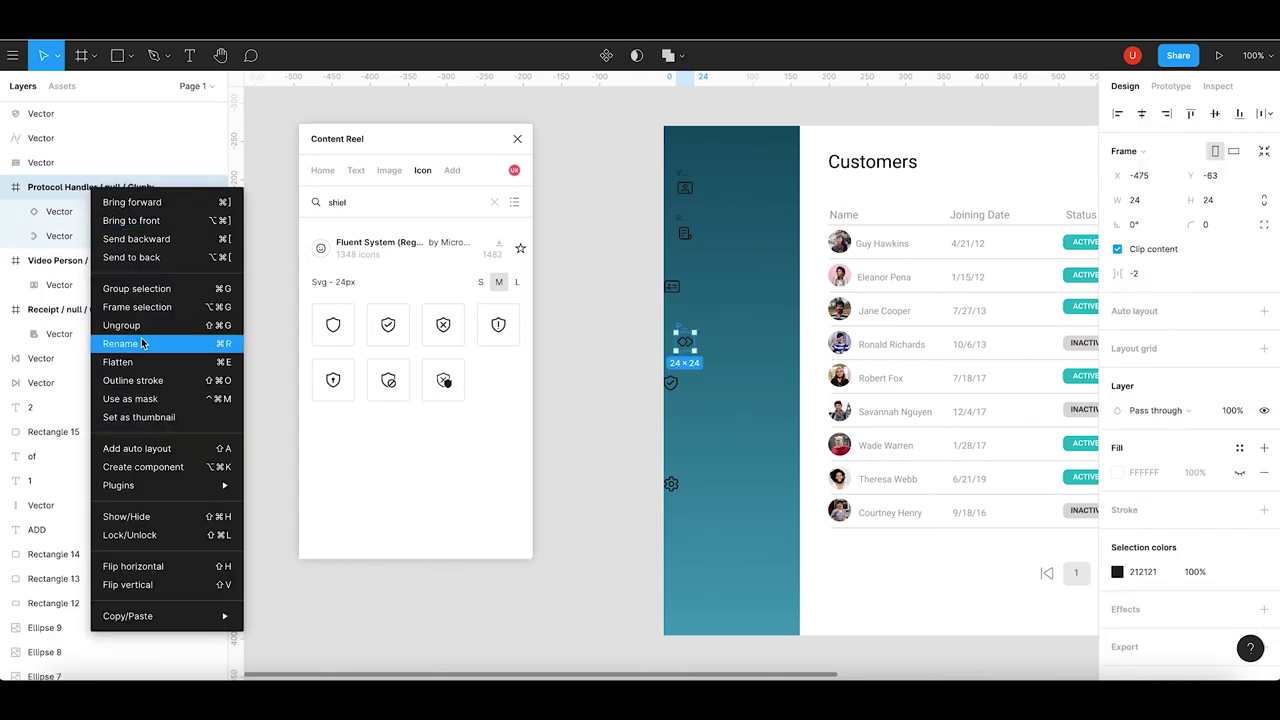
click(145, 350)
click(92, 220)
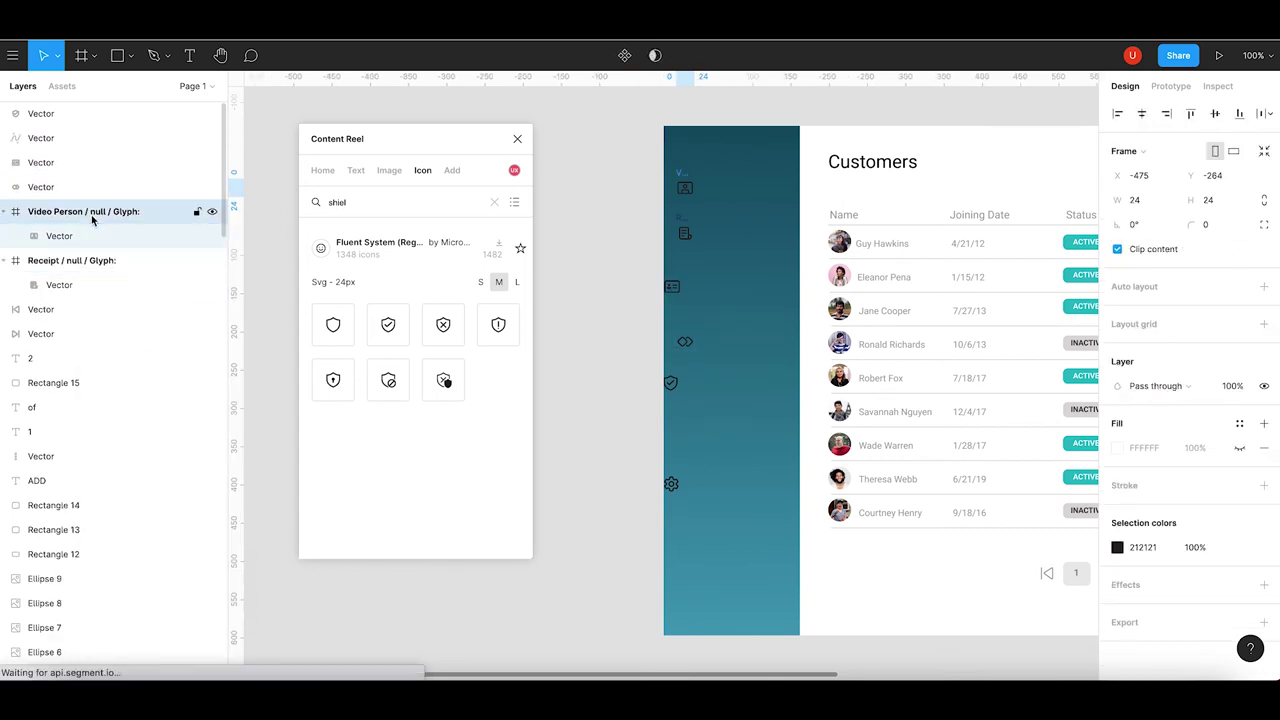
right_click(92, 220)
click(137, 386)
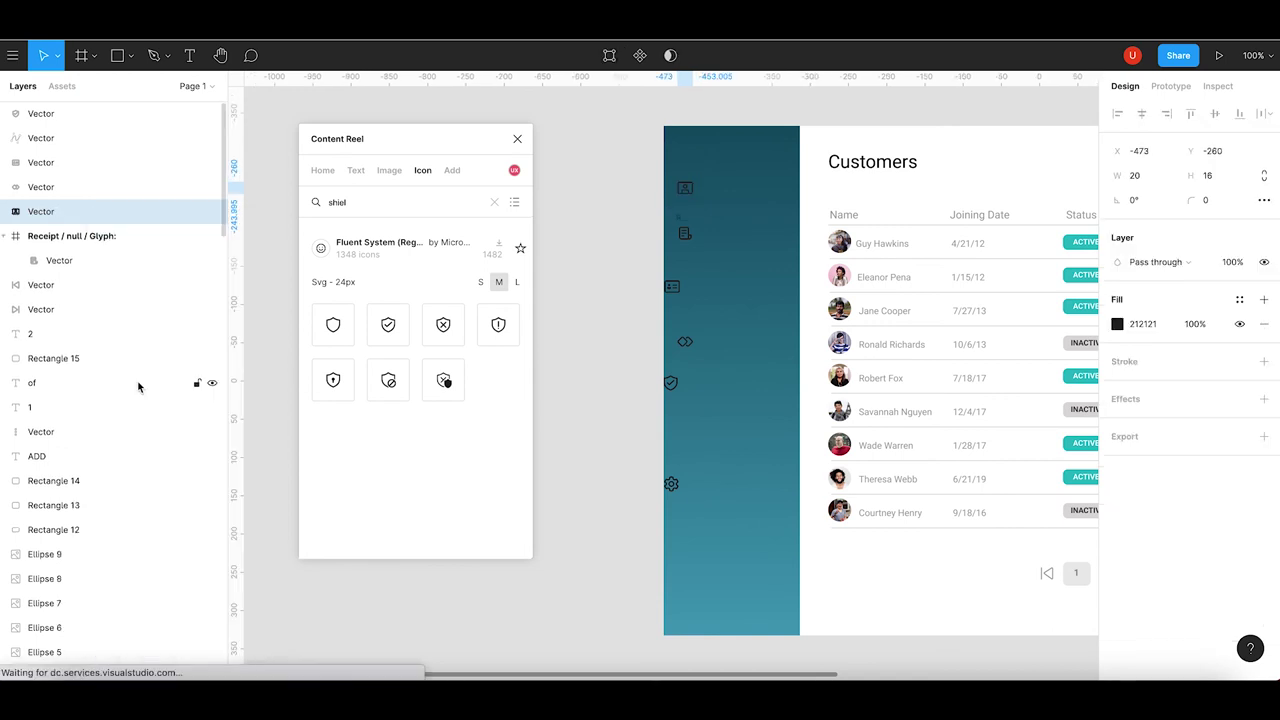
click(104, 236)
right_click(104, 236)
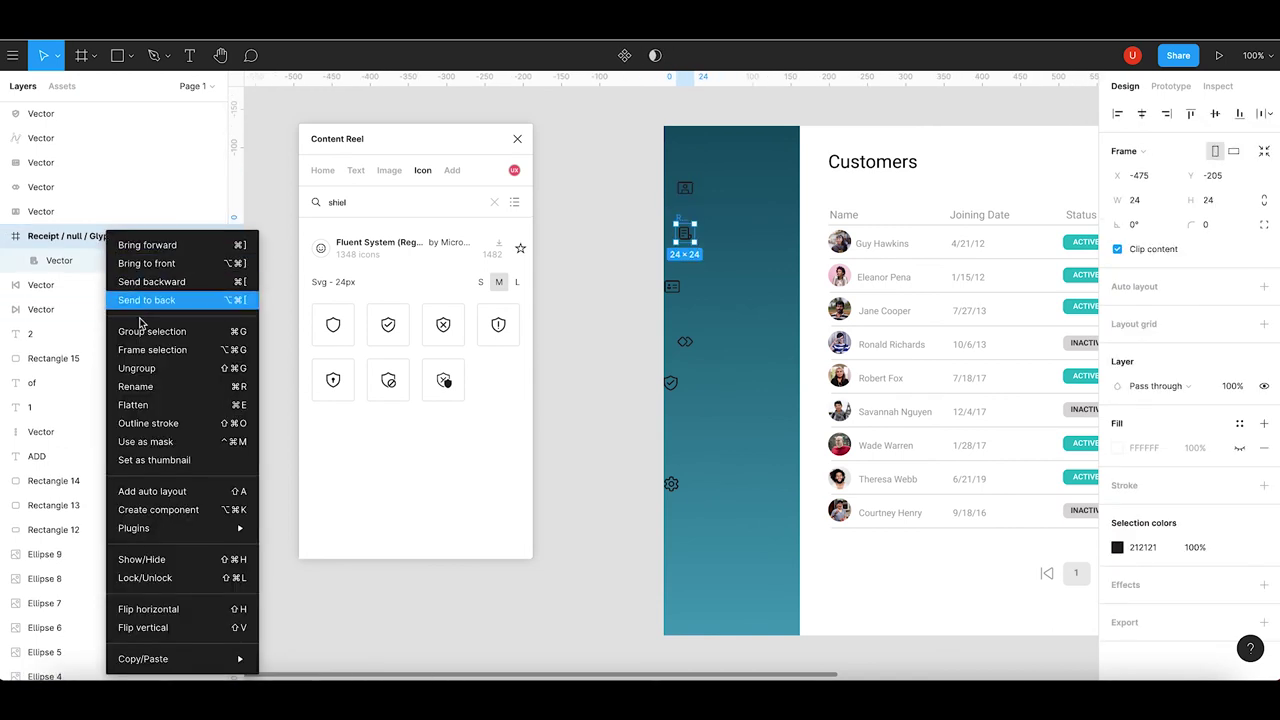
click(156, 404)
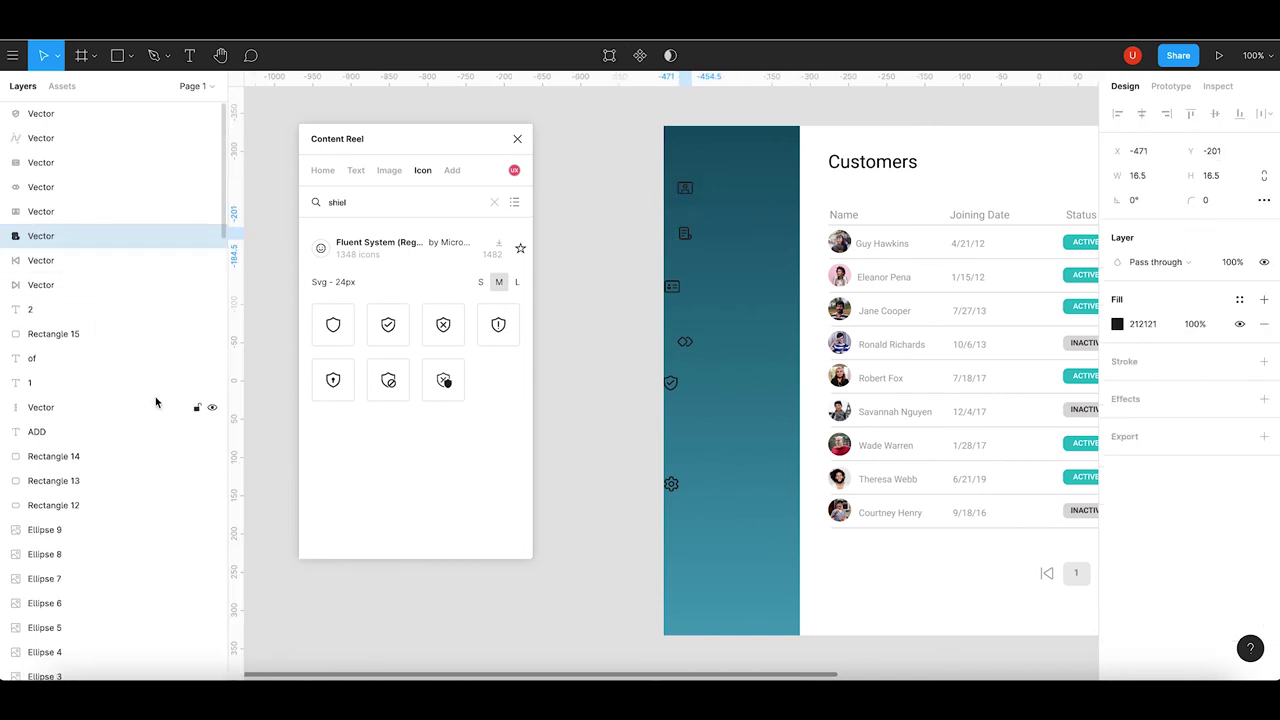
click(45, 121)
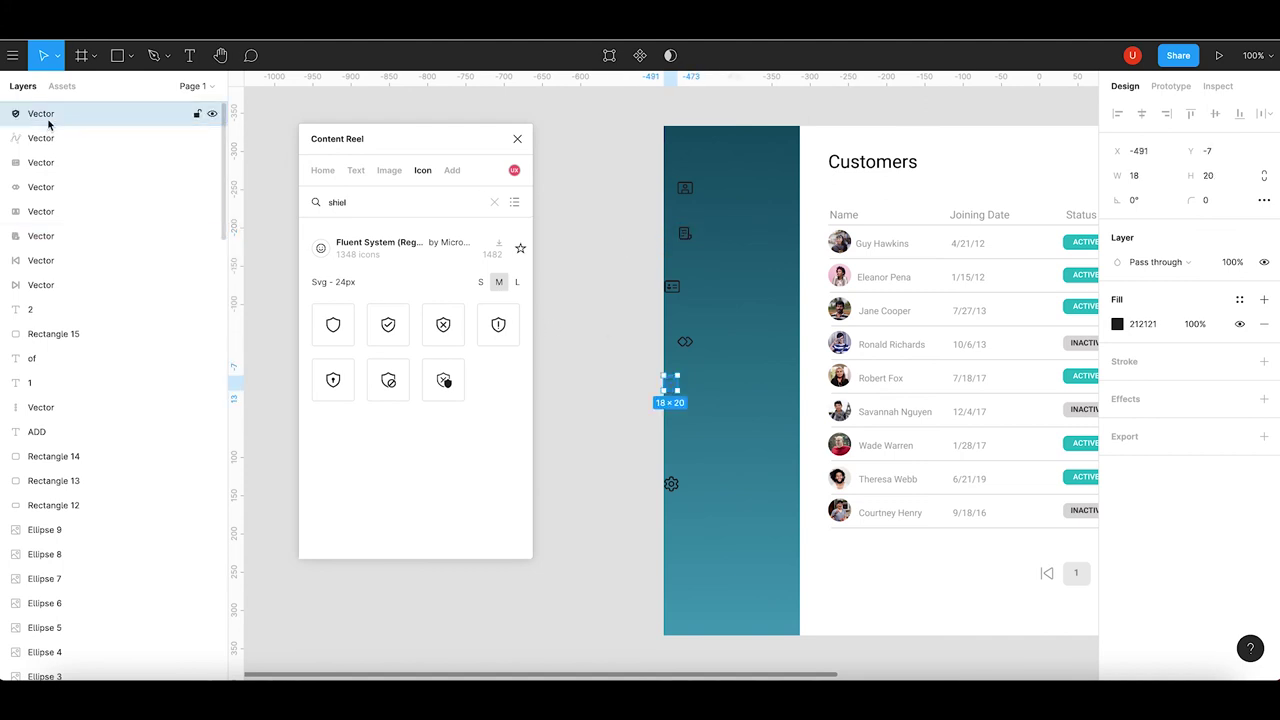
shift+click(54, 238)
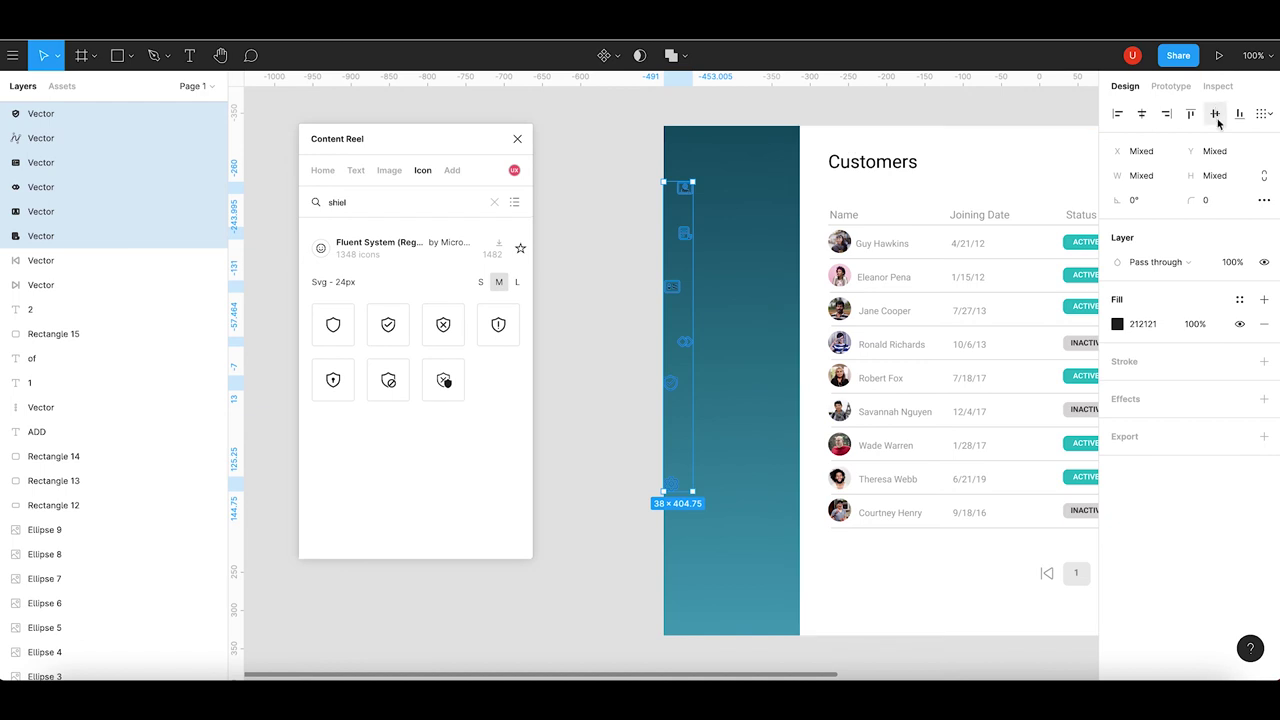
Centre the six icons on one vertical line and move the settings icon up.
click(1142, 114)
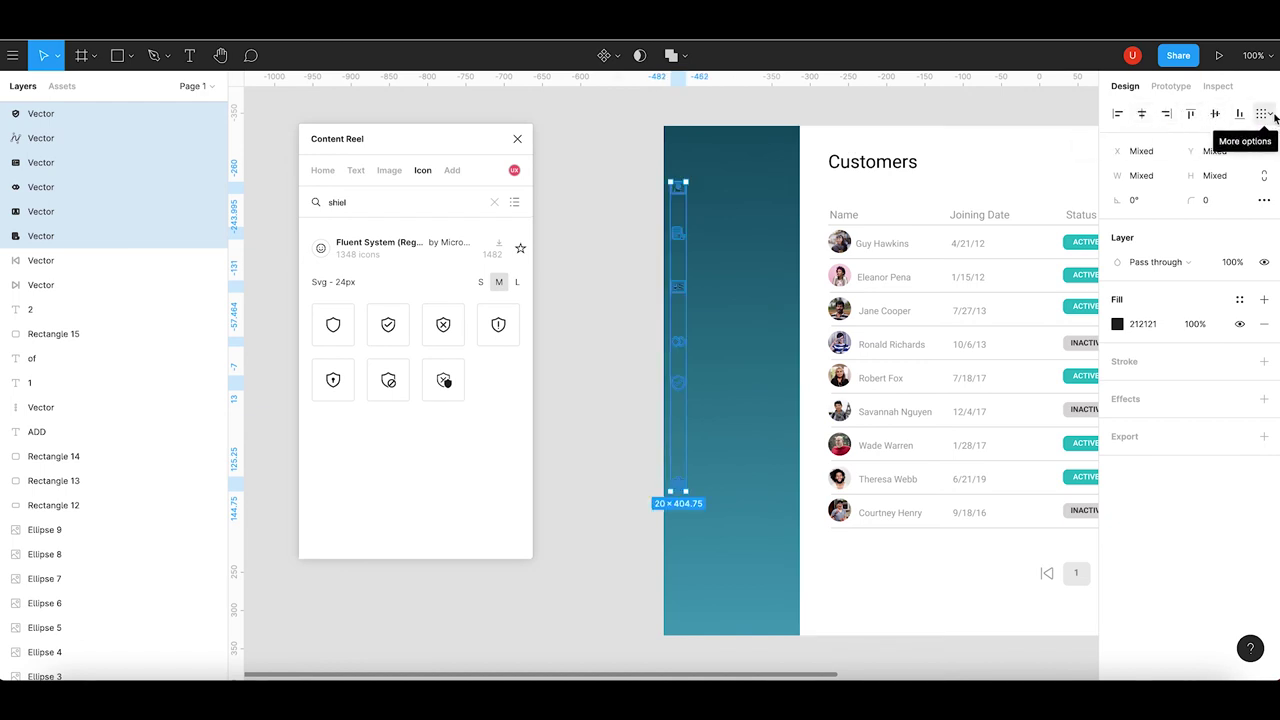
click(618, 425)
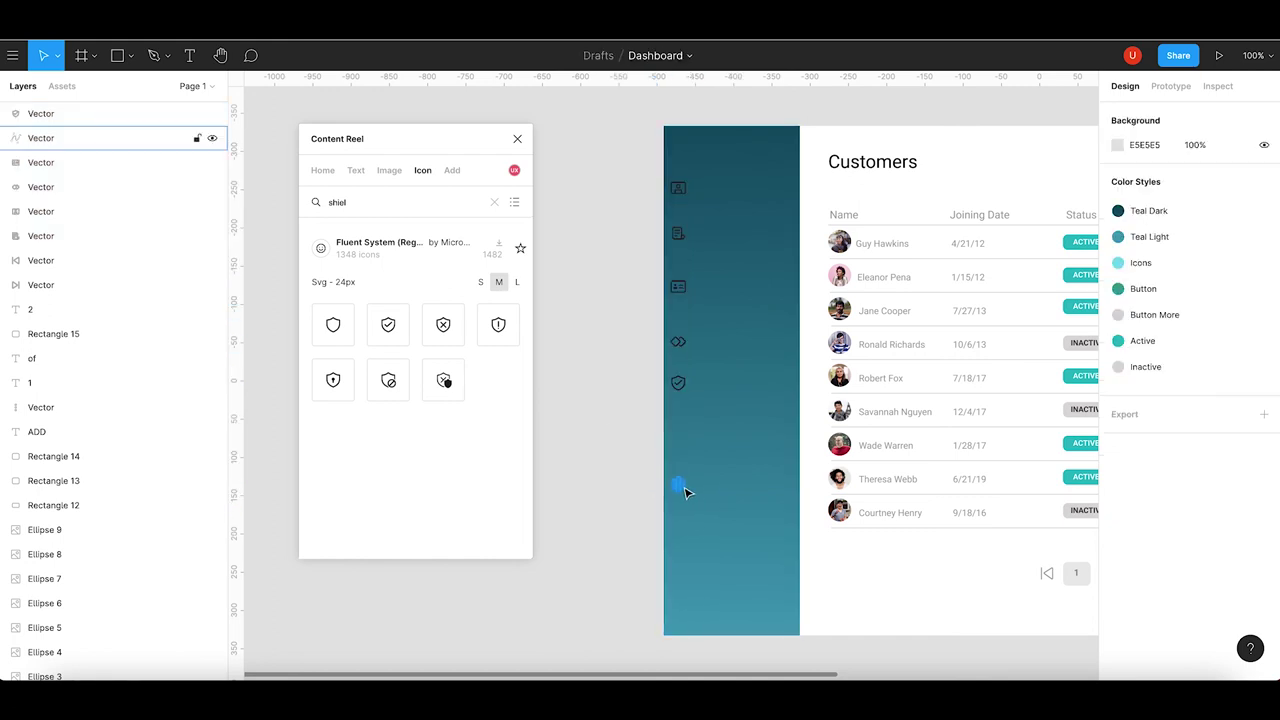
drag(684, 490, 682, 444)
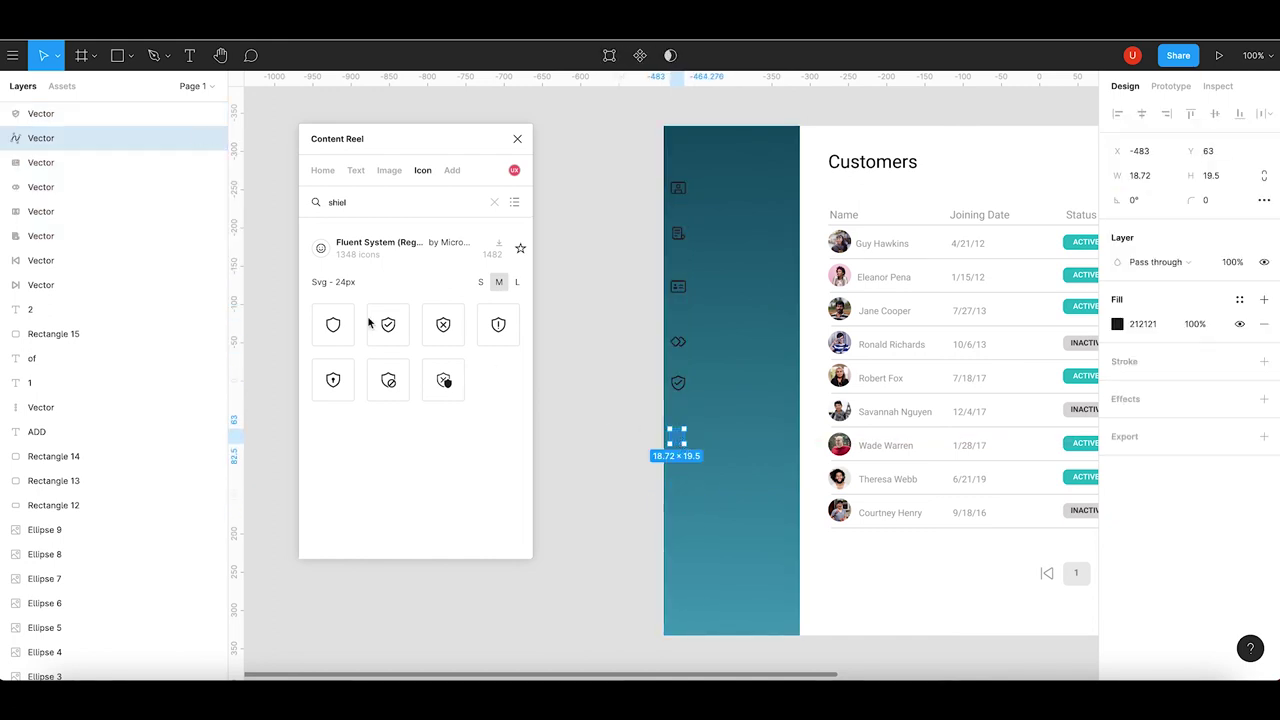
shift+click(72, 238)
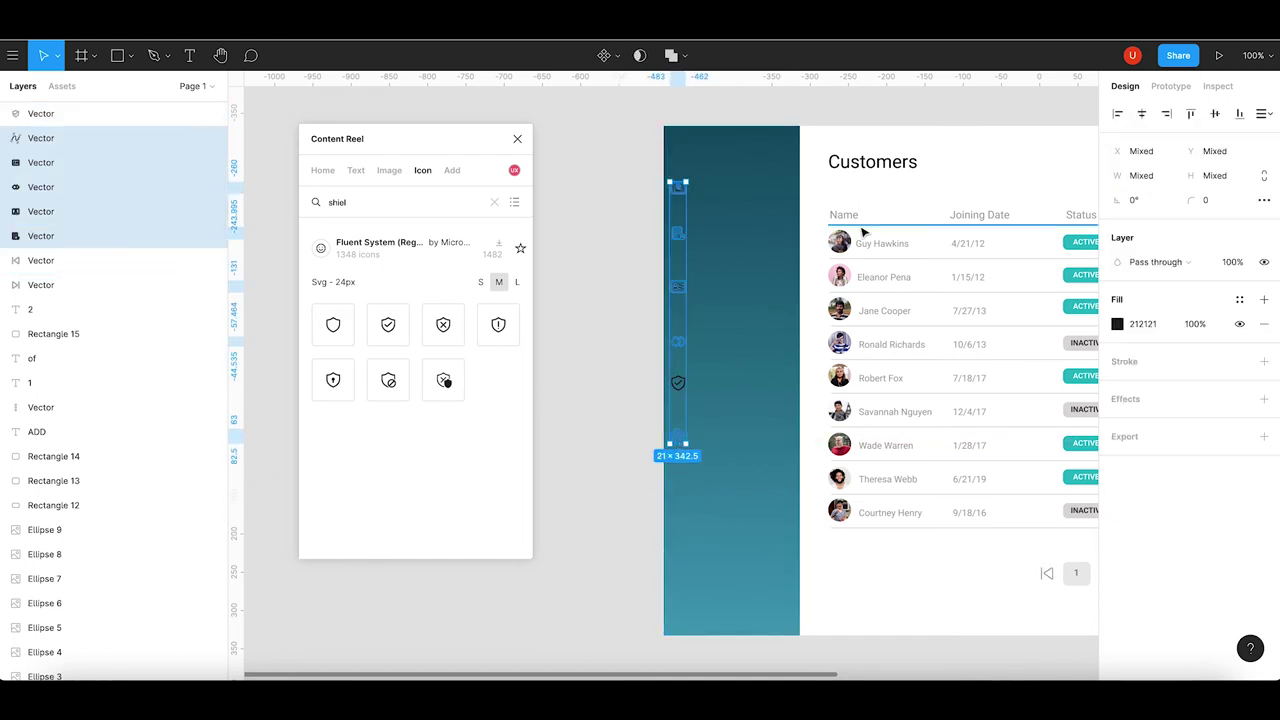
mouse_move(100, 236)
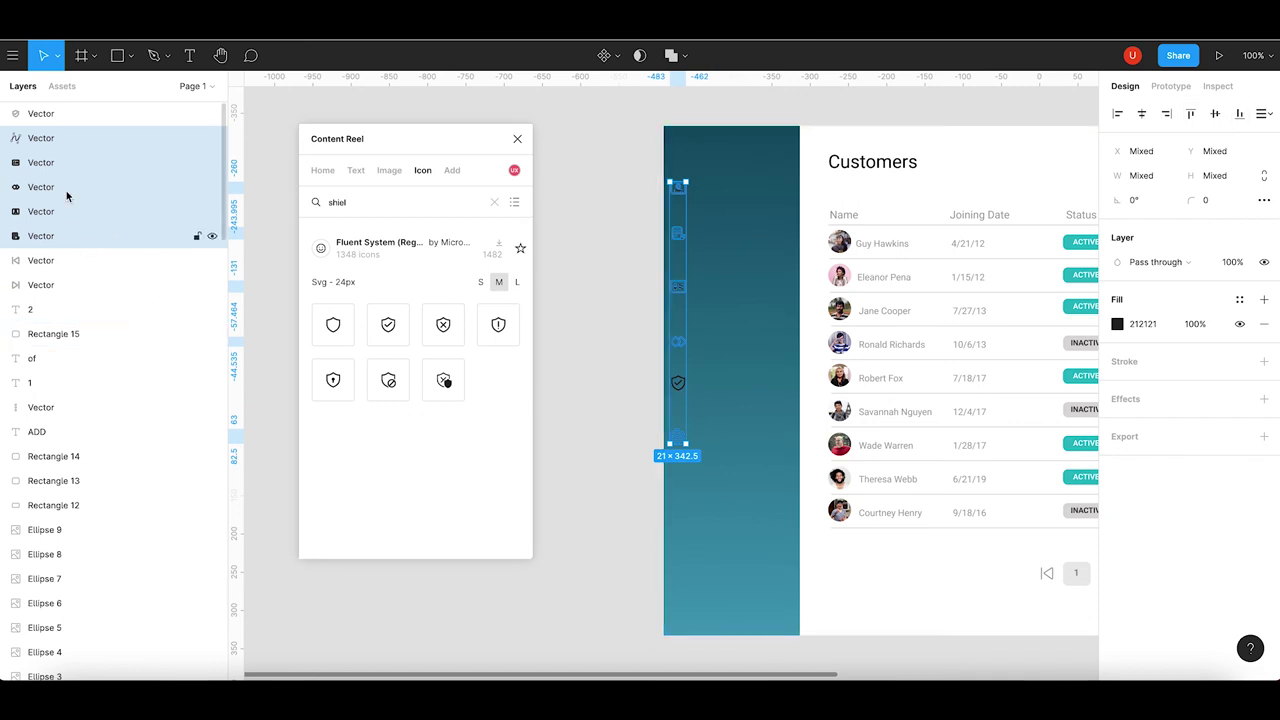
click(71, 114)
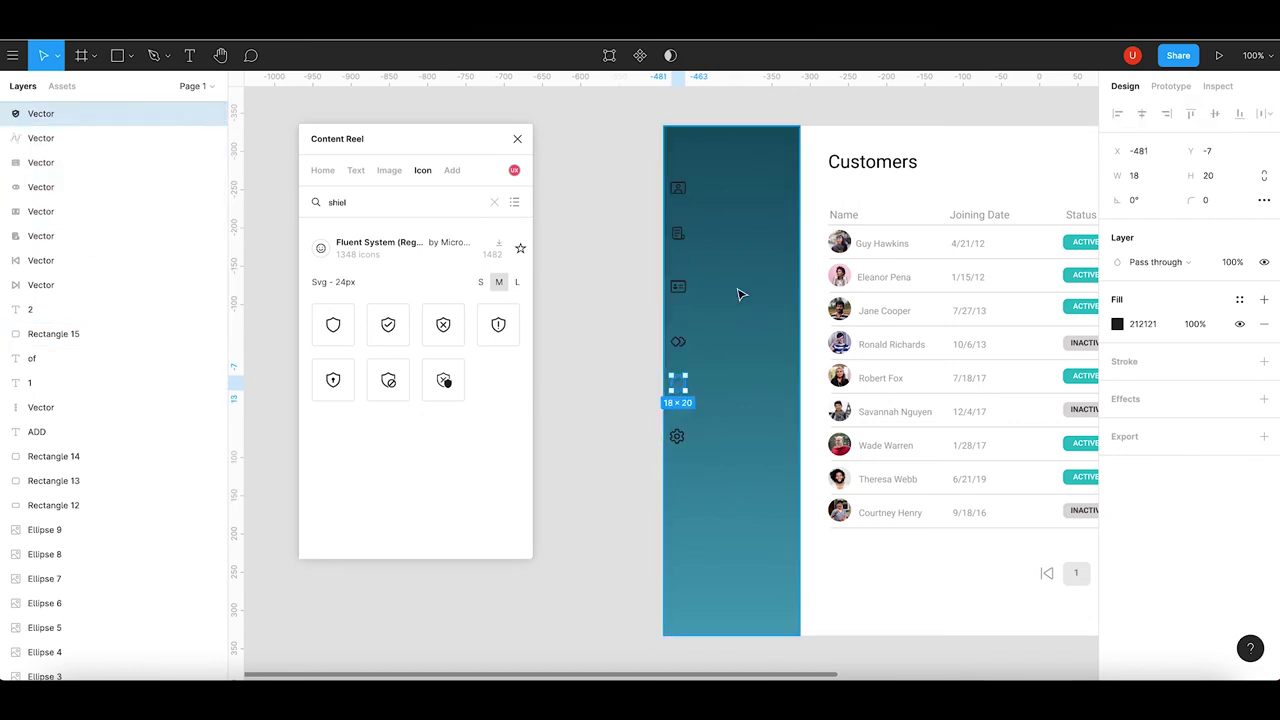
shift+click(62, 236)
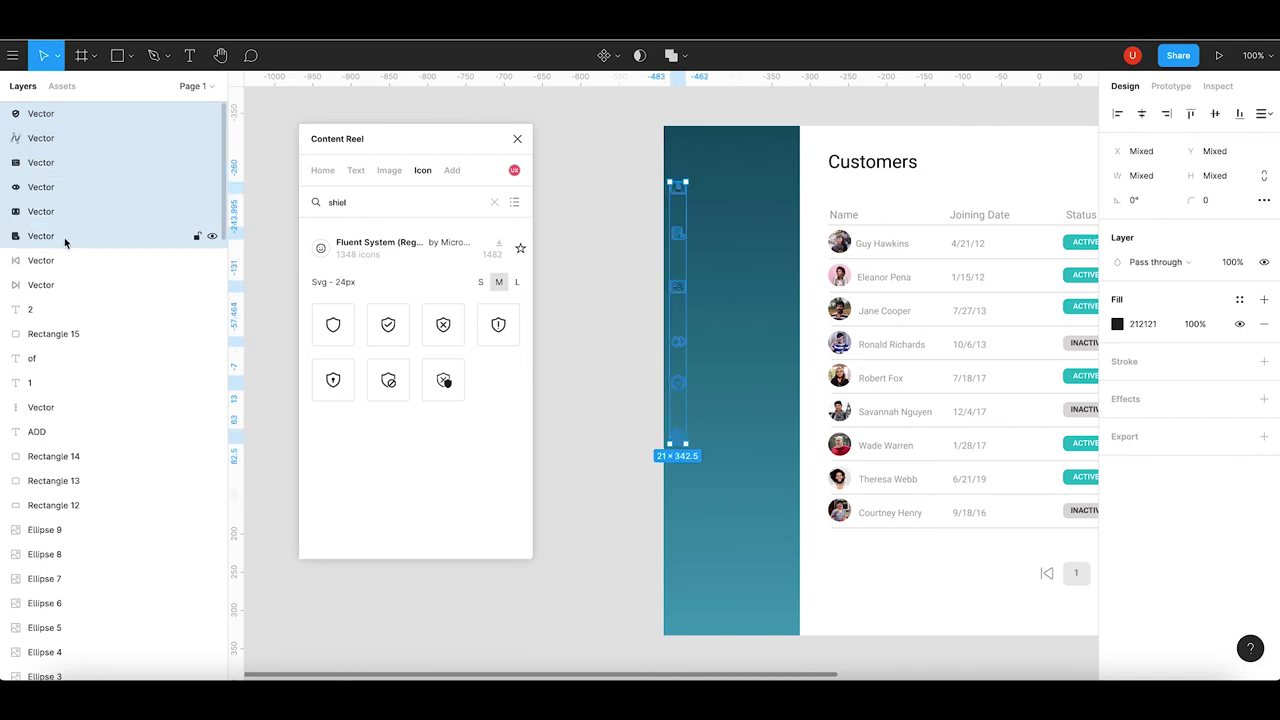
Distribute the six icons with even vertical spacing and settle the stack in the sidebar.
click(1268, 114)
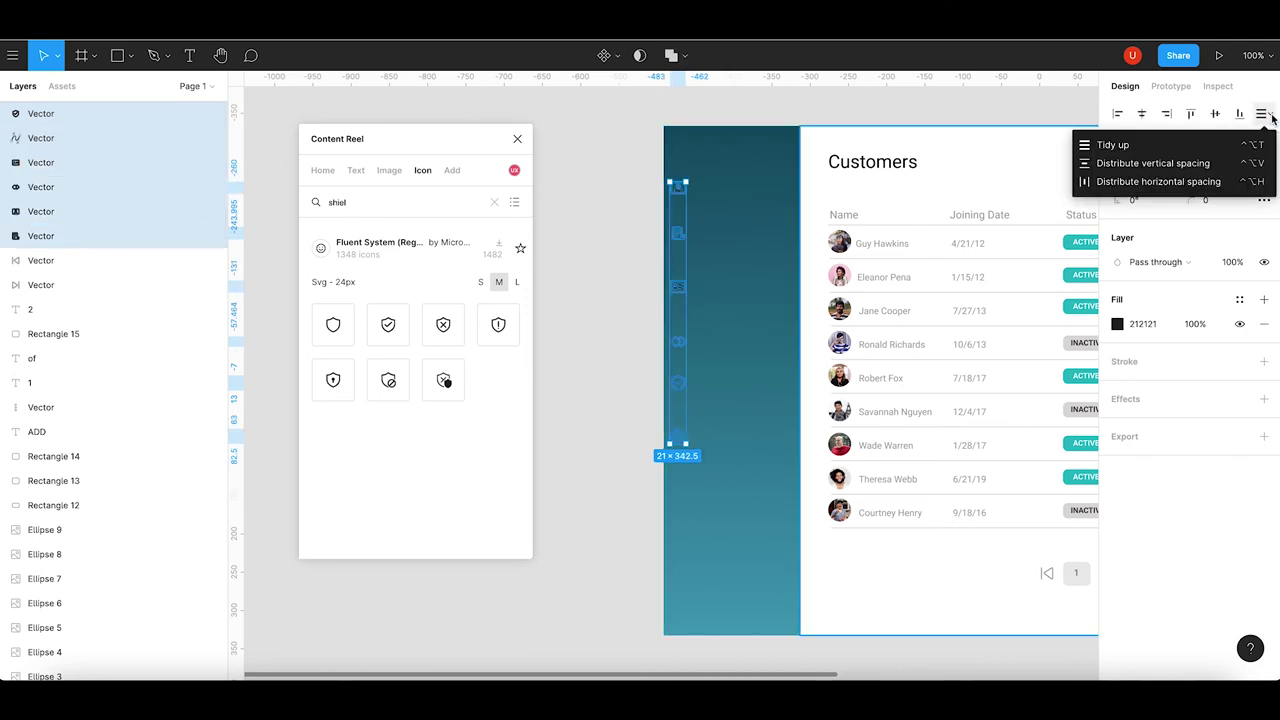
click(1189, 165)
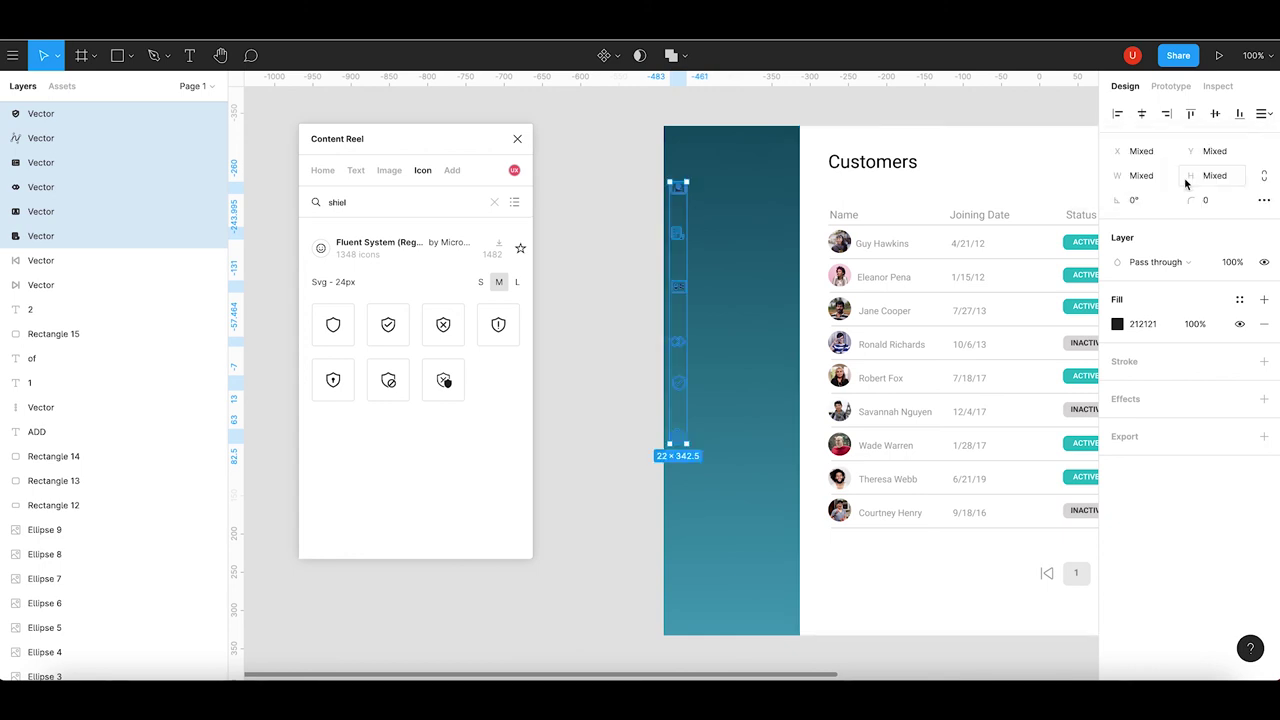
click(1262, 113)
click(1189, 165)
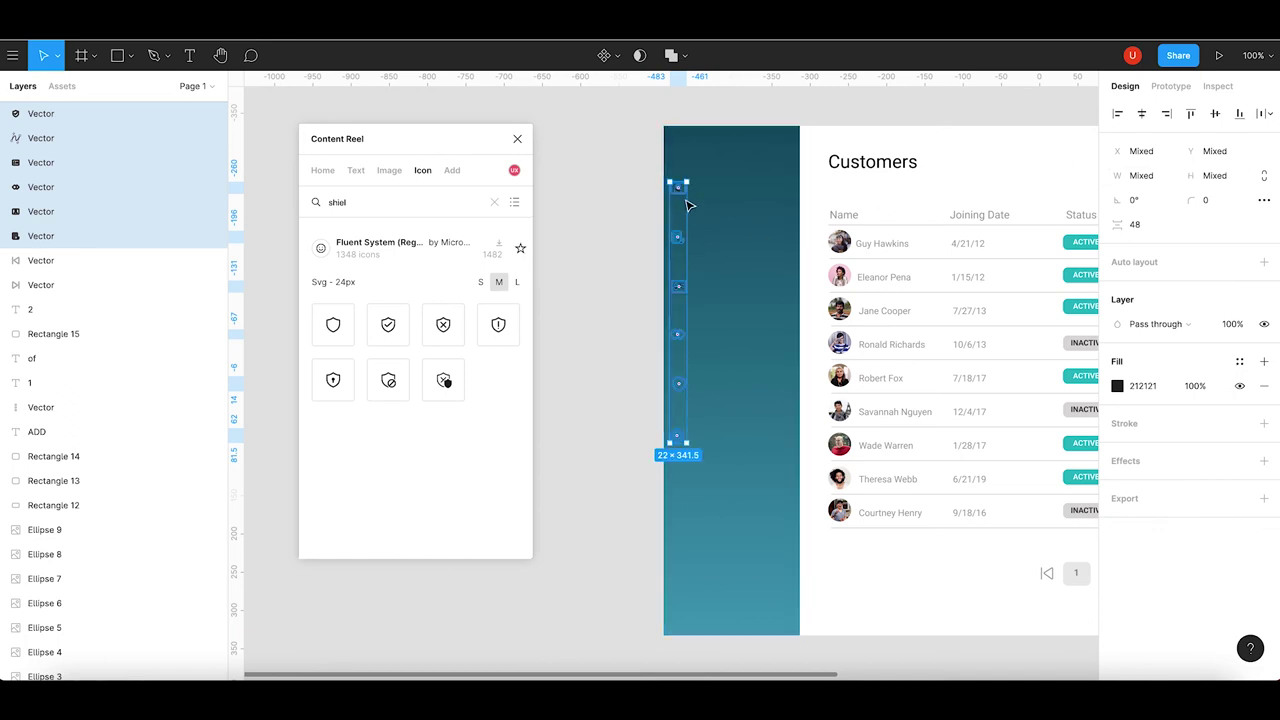
drag(681, 193, 688, 220)
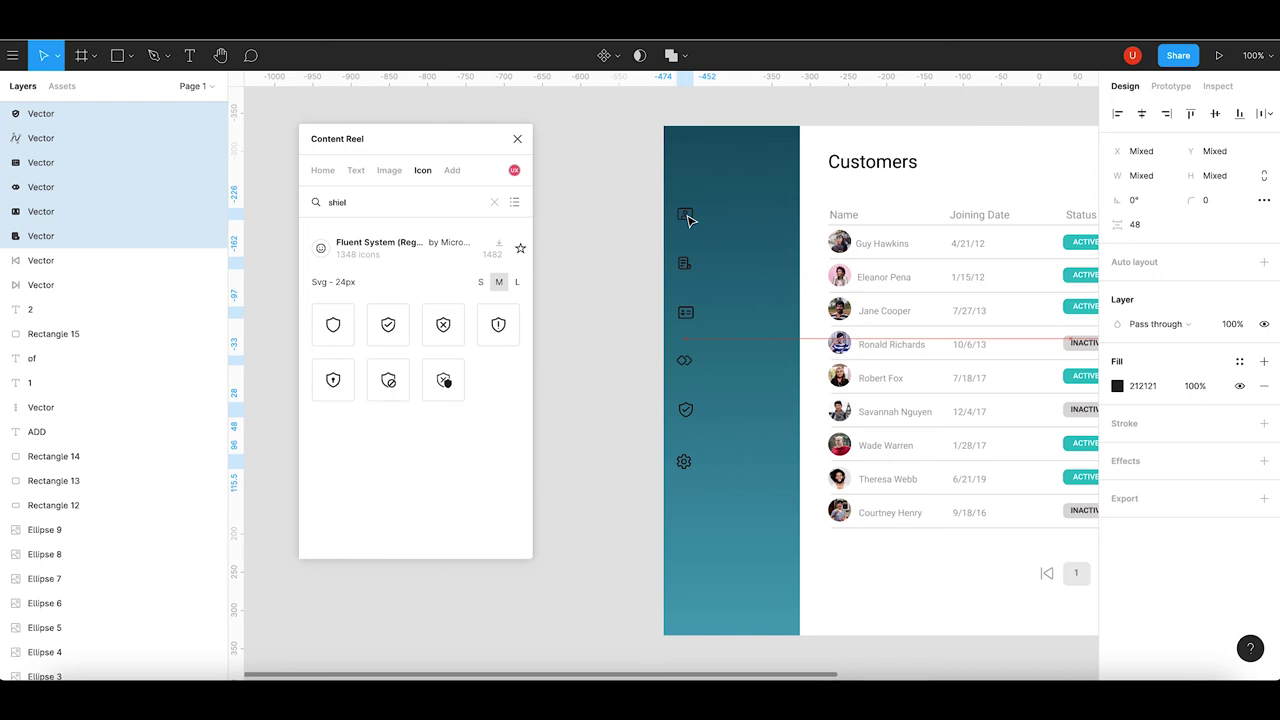
drag(688, 220, 690, 218)
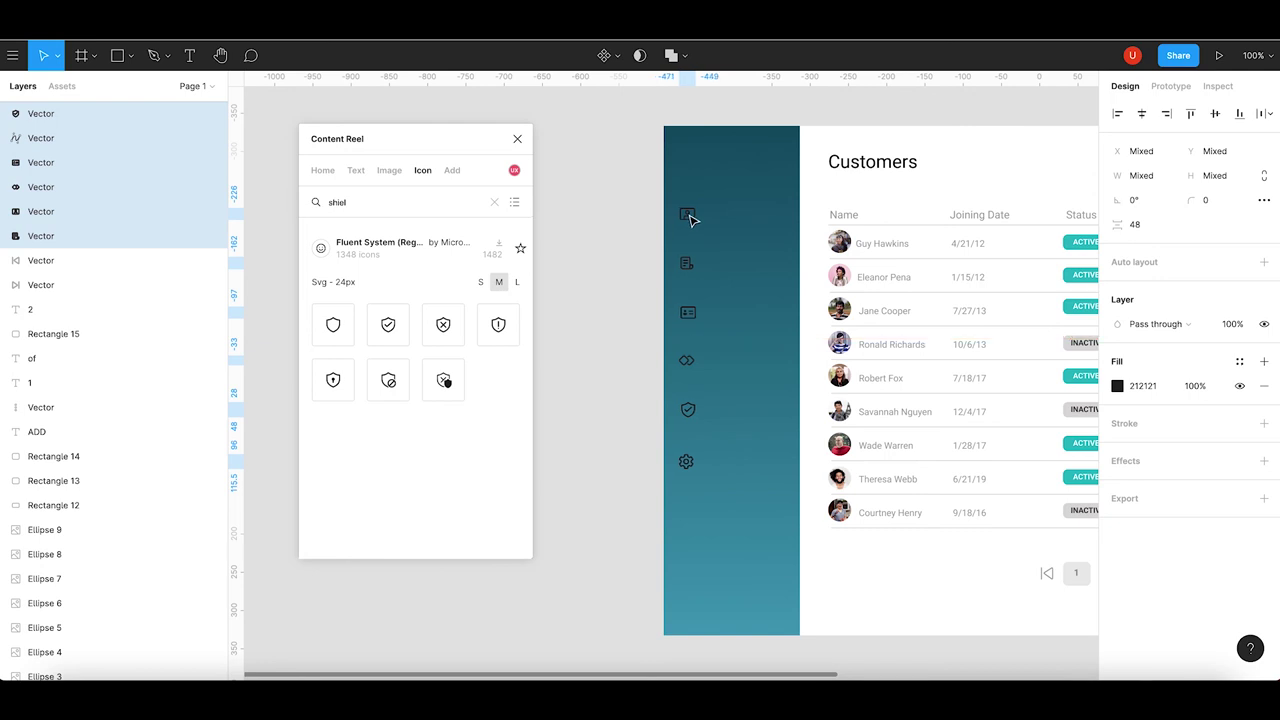
Recolour the six sidebar icons light cyan 78DCEA.
click(1117, 386)
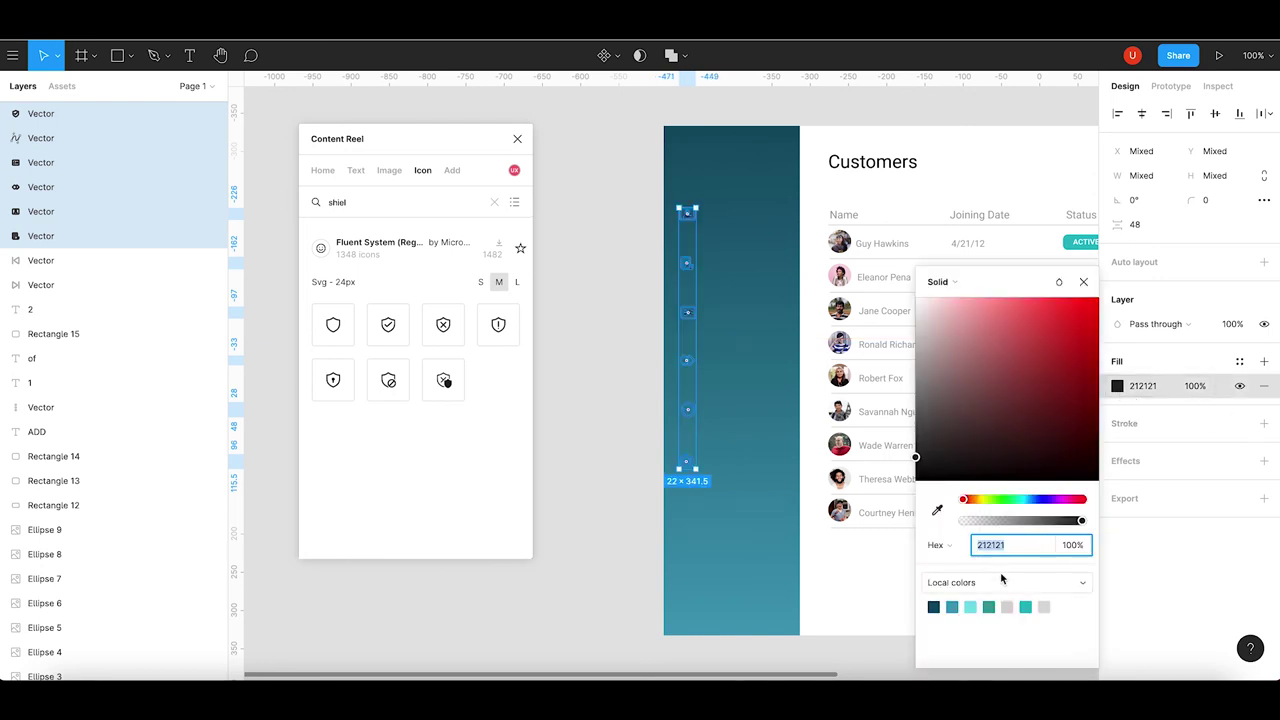
click(971, 607)
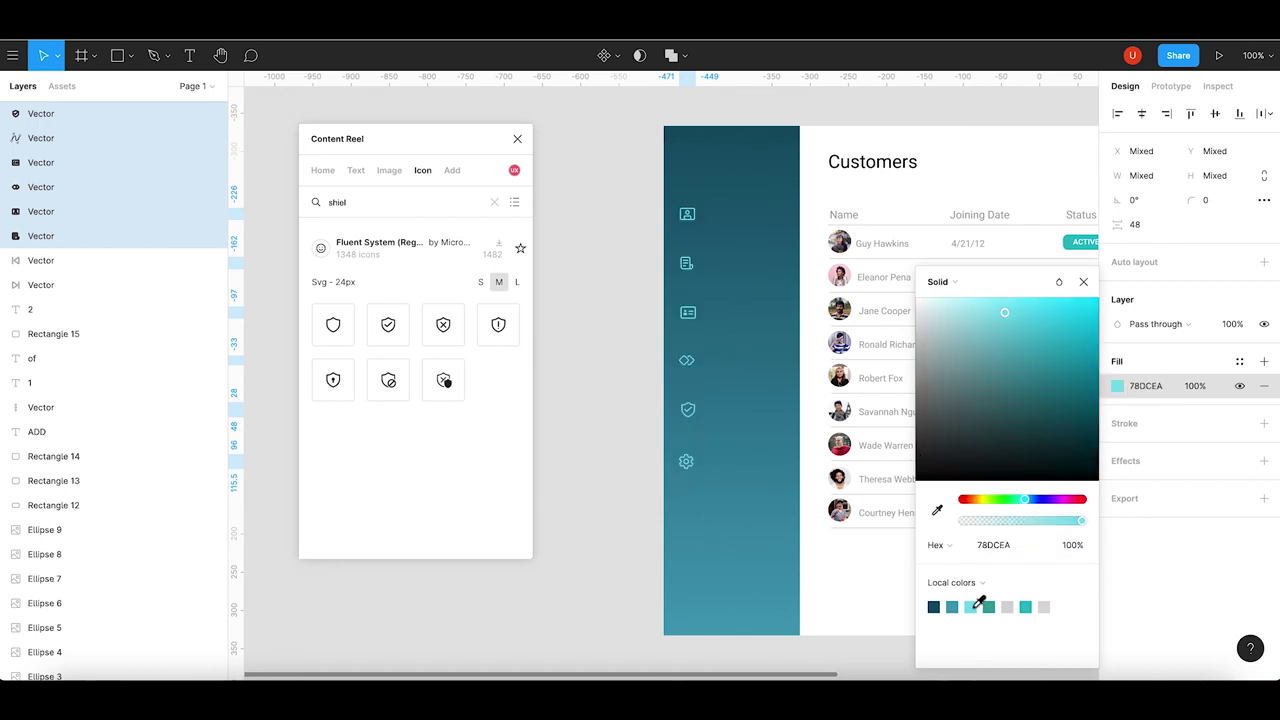
click(628, 493)
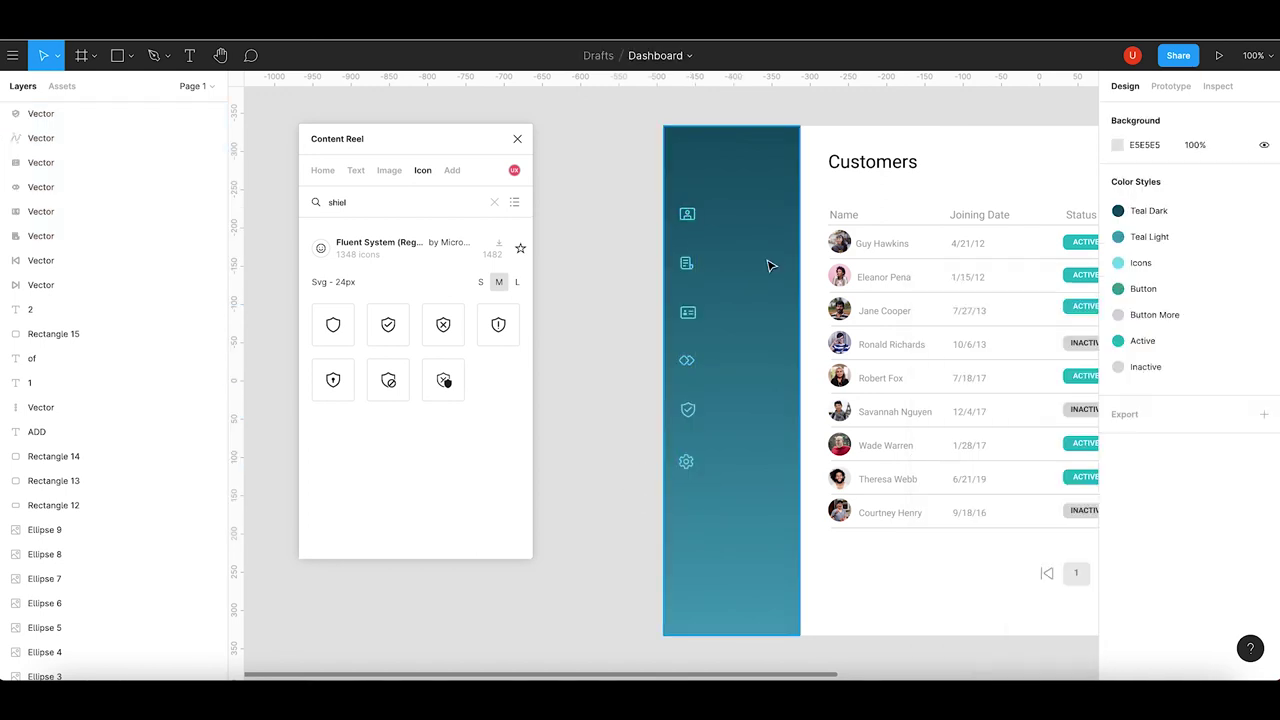
Paste a copy of the Name header beside the first icon and retype it 'Customers'.
click(846, 218)
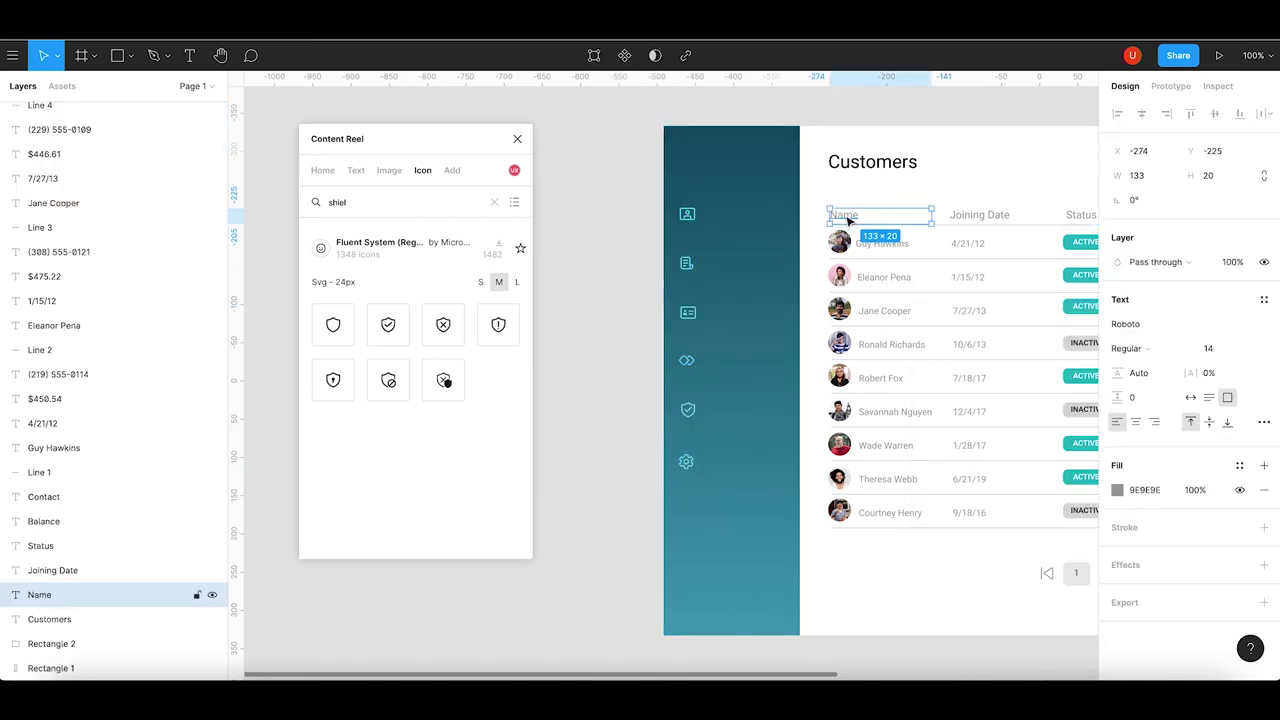
key(ctrl+v)
drag(852, 221, 723, 217)
double_click(720, 214)
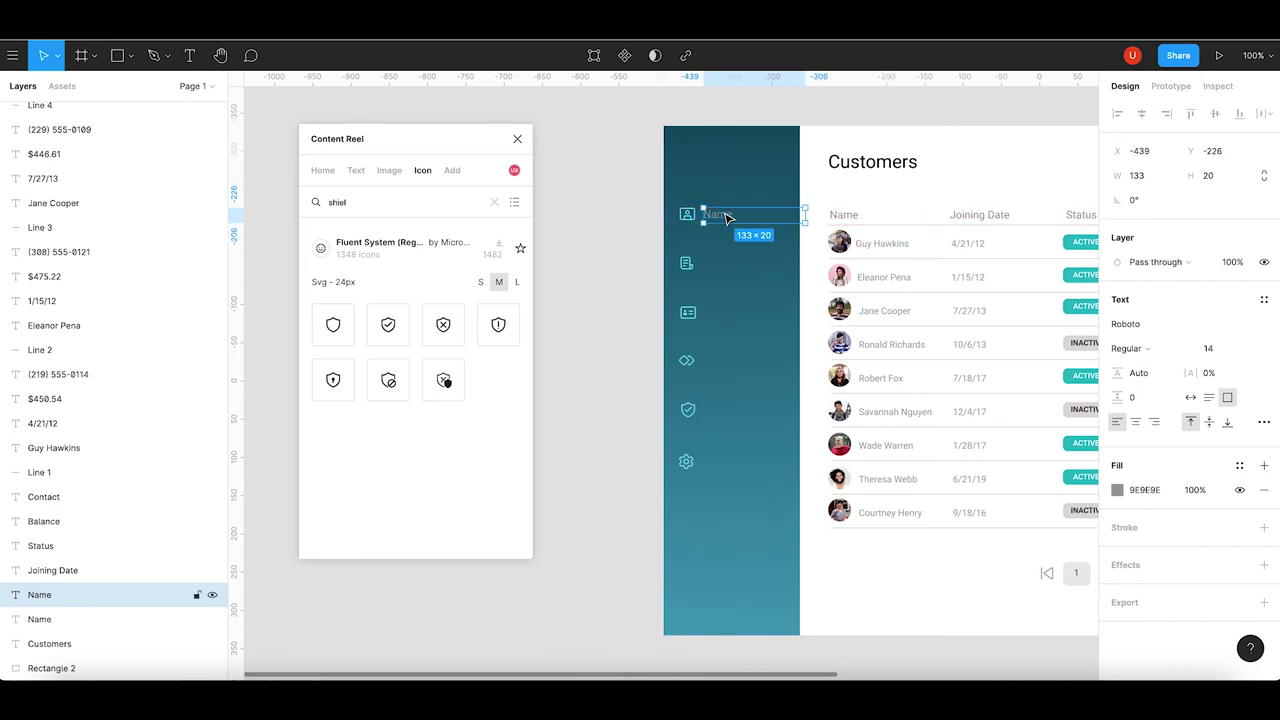
text(Customers)
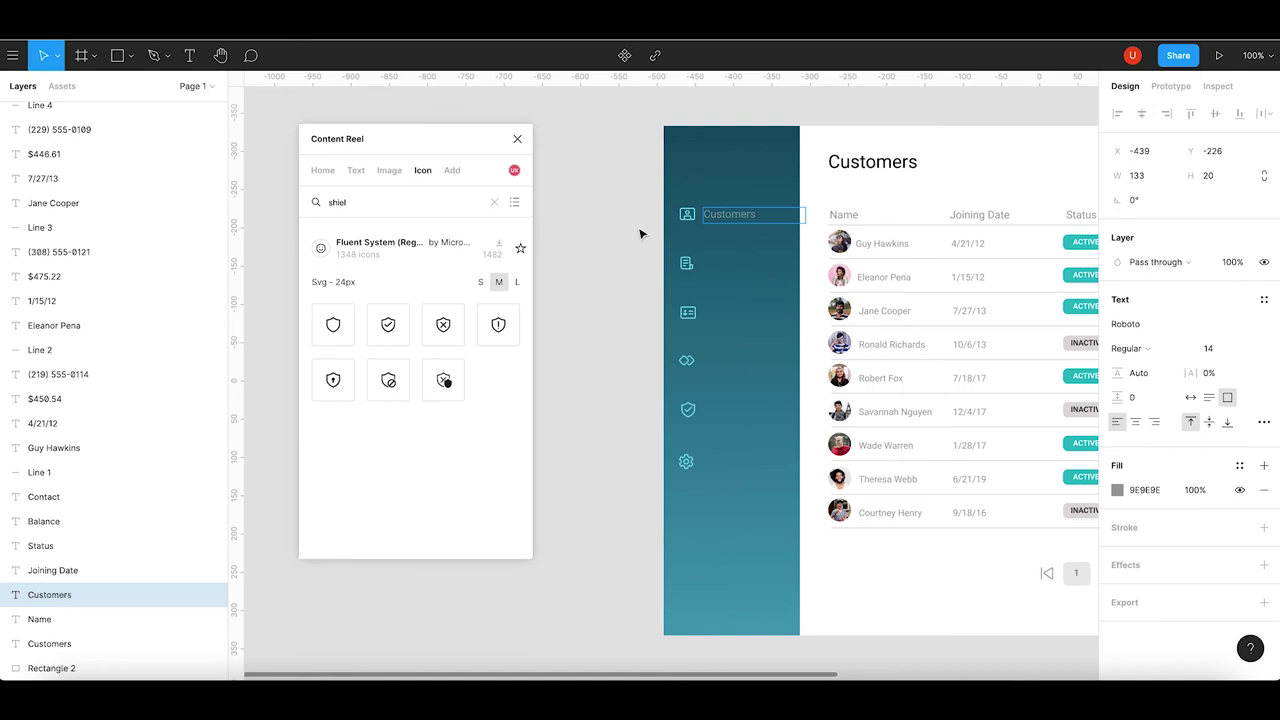
key(Escape)
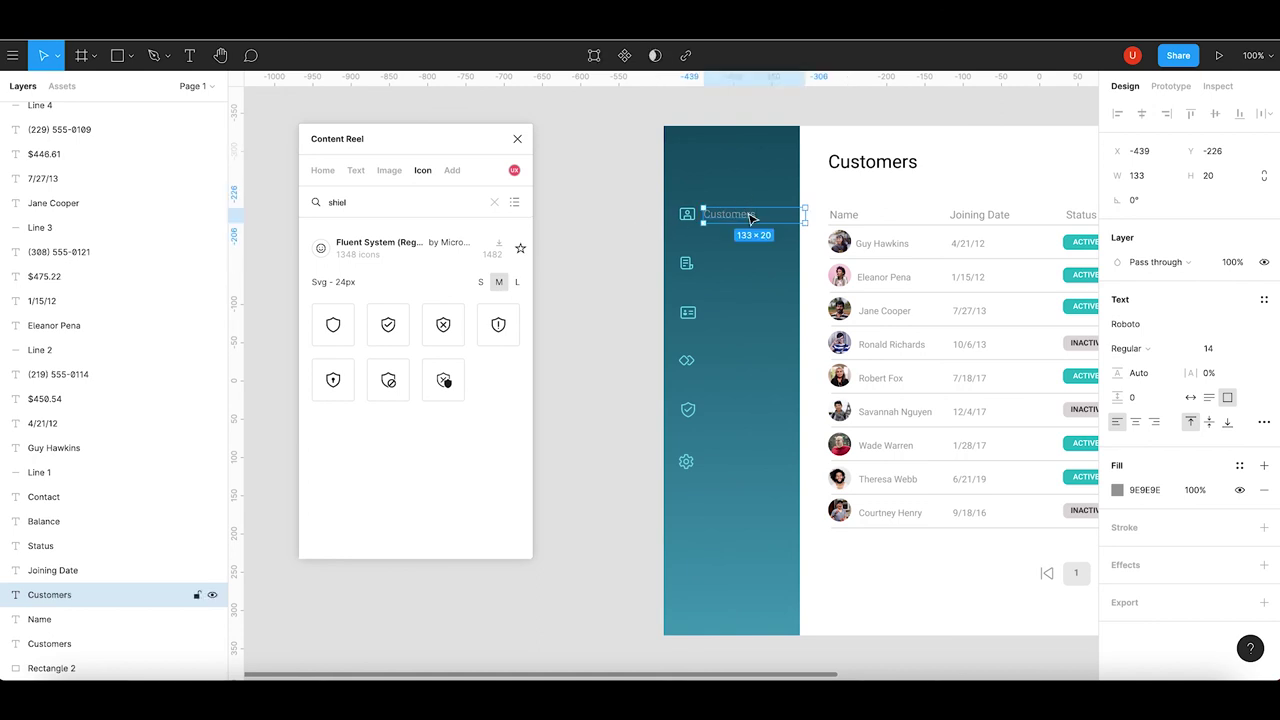
Give the Customers label a near-white FAF8F8 fill and Medium weight.
click(1117, 491)
drag(979, 389, 918, 312)
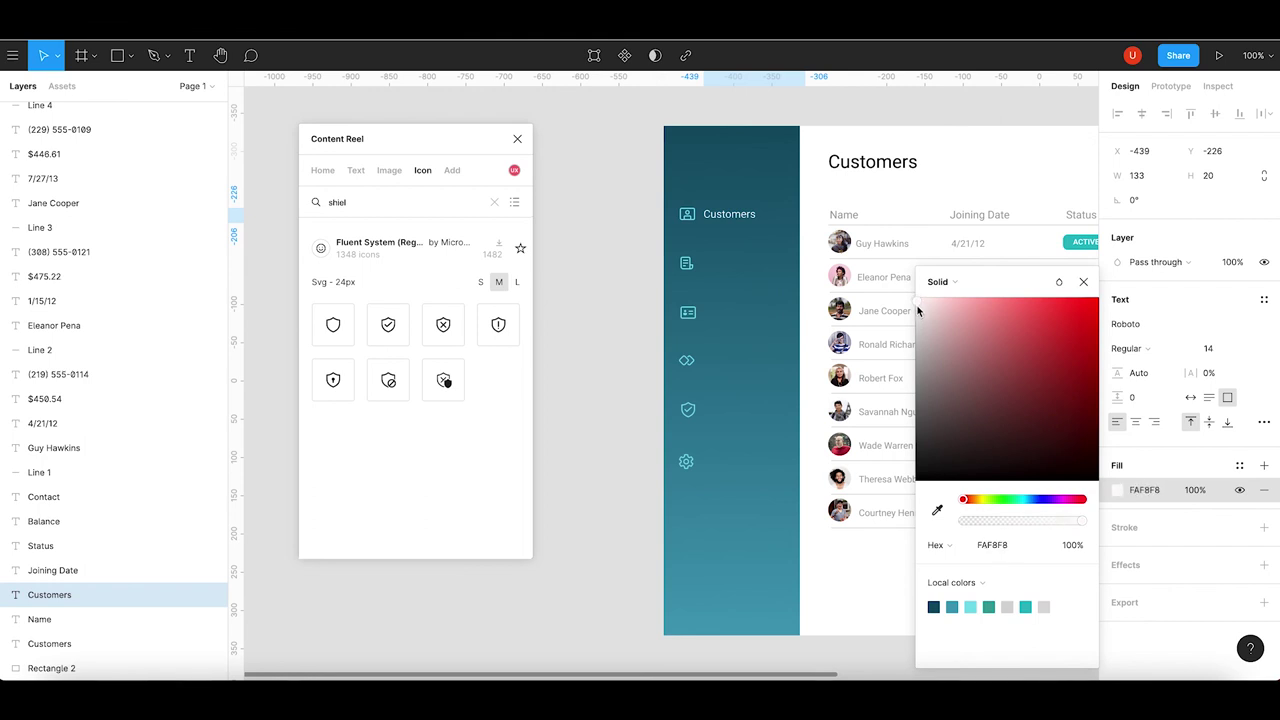
click(1148, 352)
click(1155, 369)
click(633, 318)
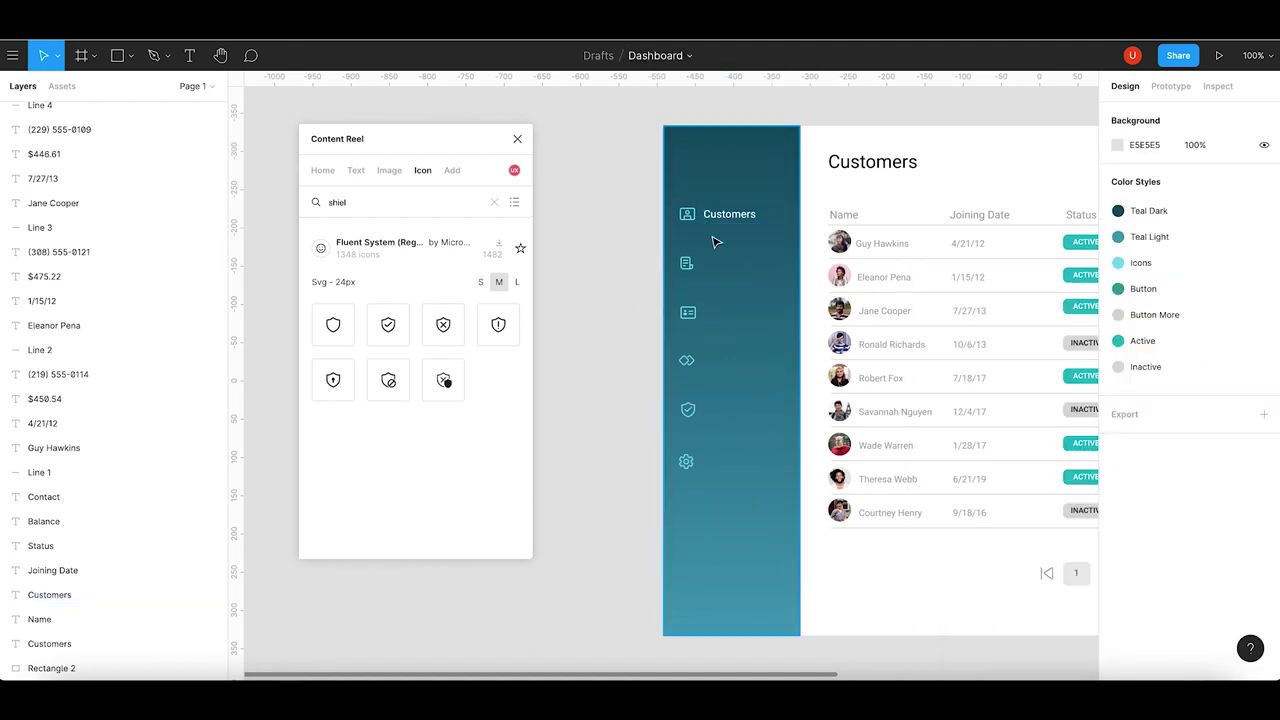
Paste Customers label copies beside the remaining sidebar icons, down to the gear.
click(740, 218)
key(ctrl+v)
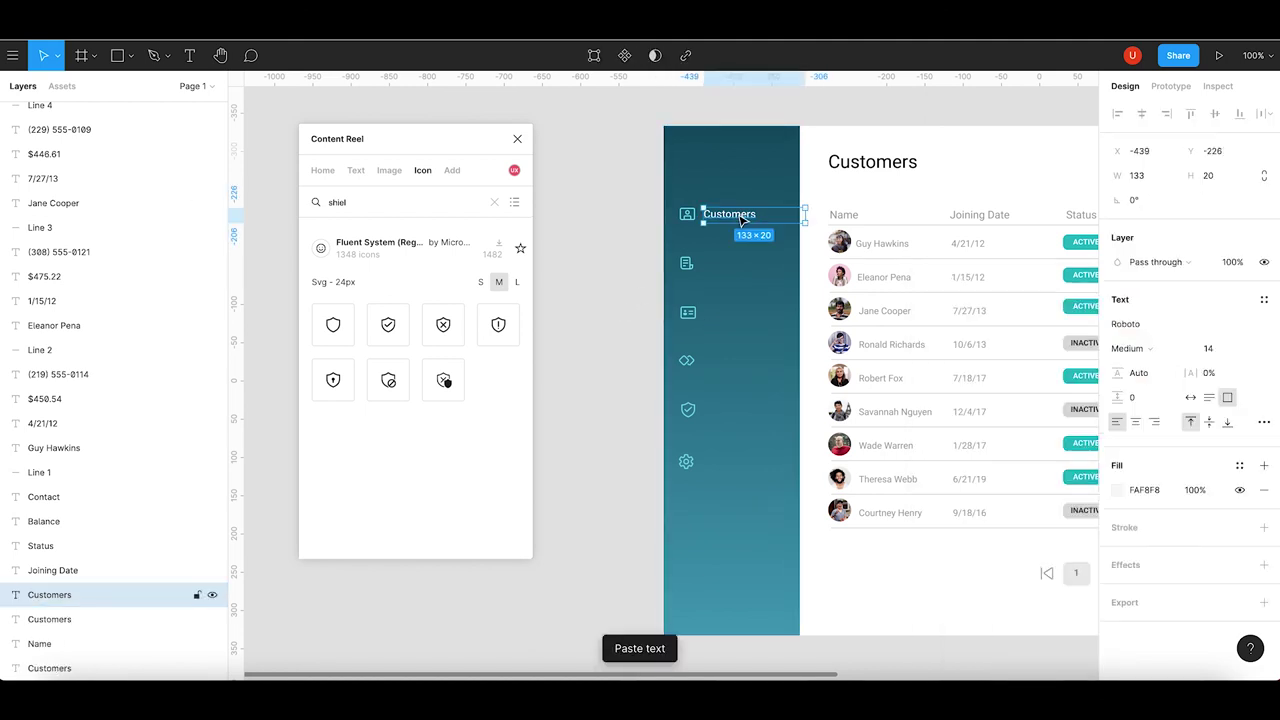
drag(738, 220, 738, 268)
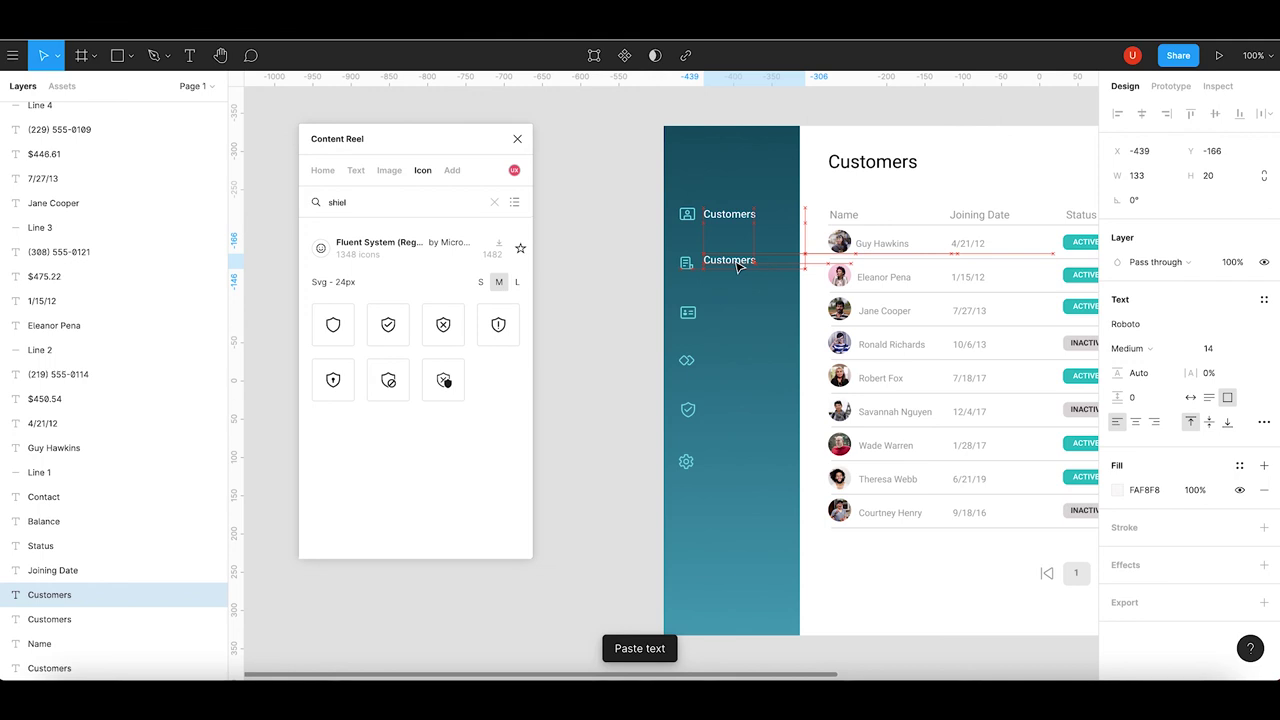
key(ctrl+v)
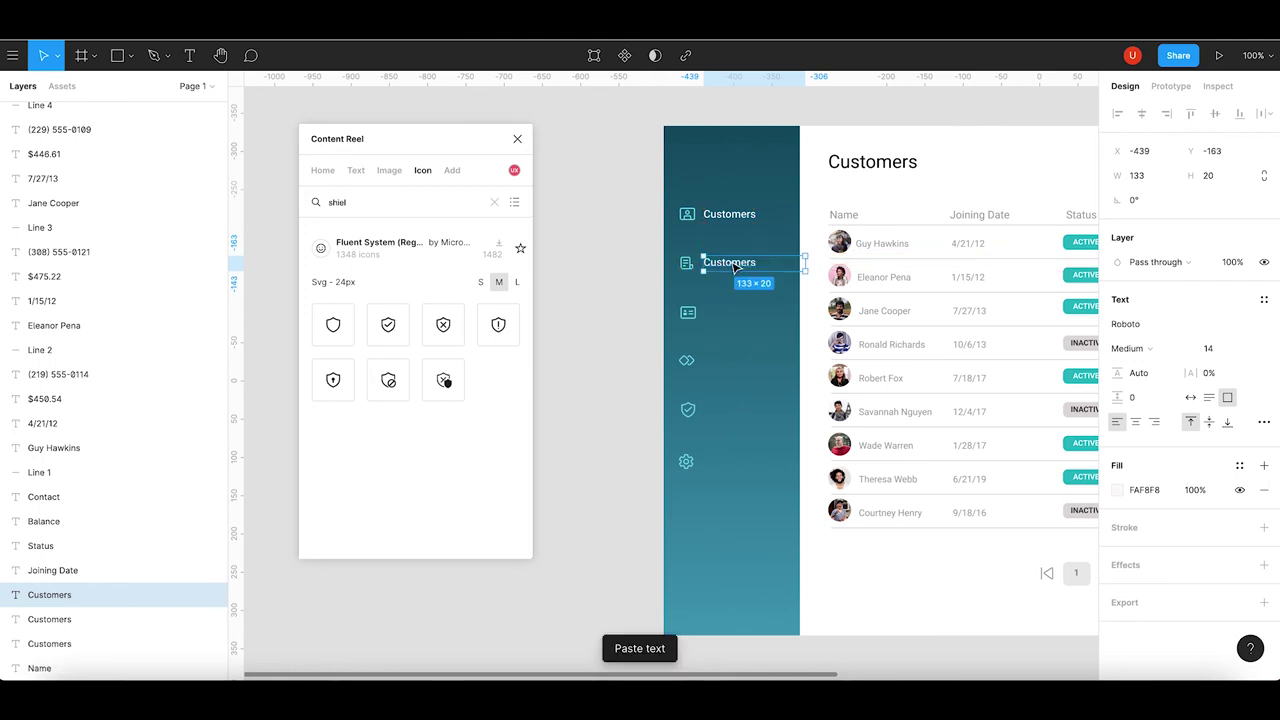
drag(738, 266, 738, 415)
key(ctrl+v)
key(ctrl+v)
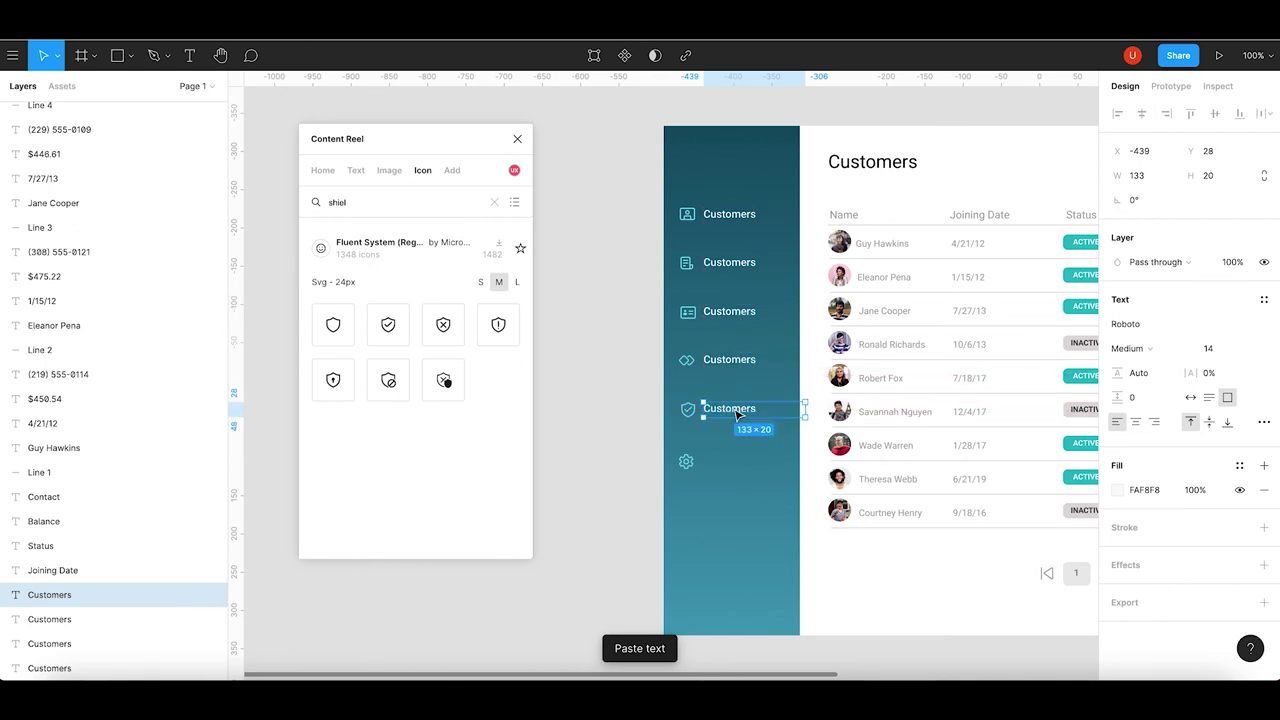
key(ctrl+v)
drag(737, 420, 737, 471)
Move the gear icon up and space the six icons evenly vertically.
click(605, 437)
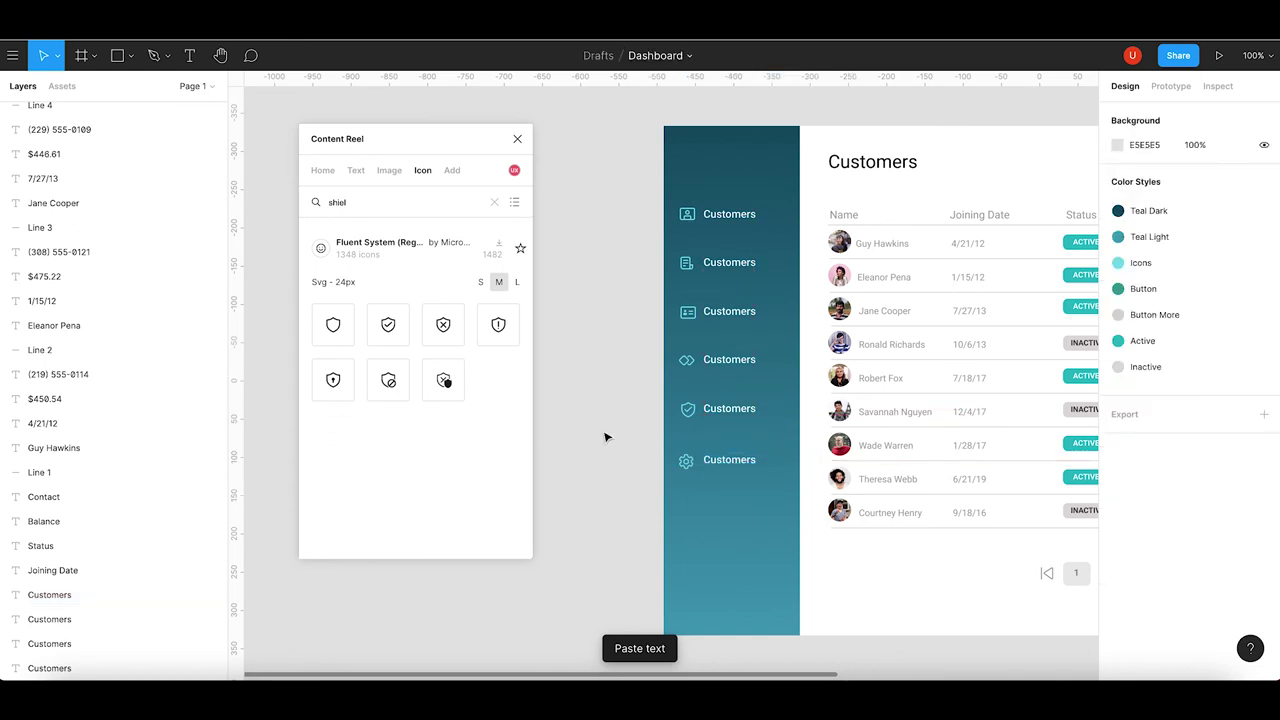
drag(685, 467, 686, 447)
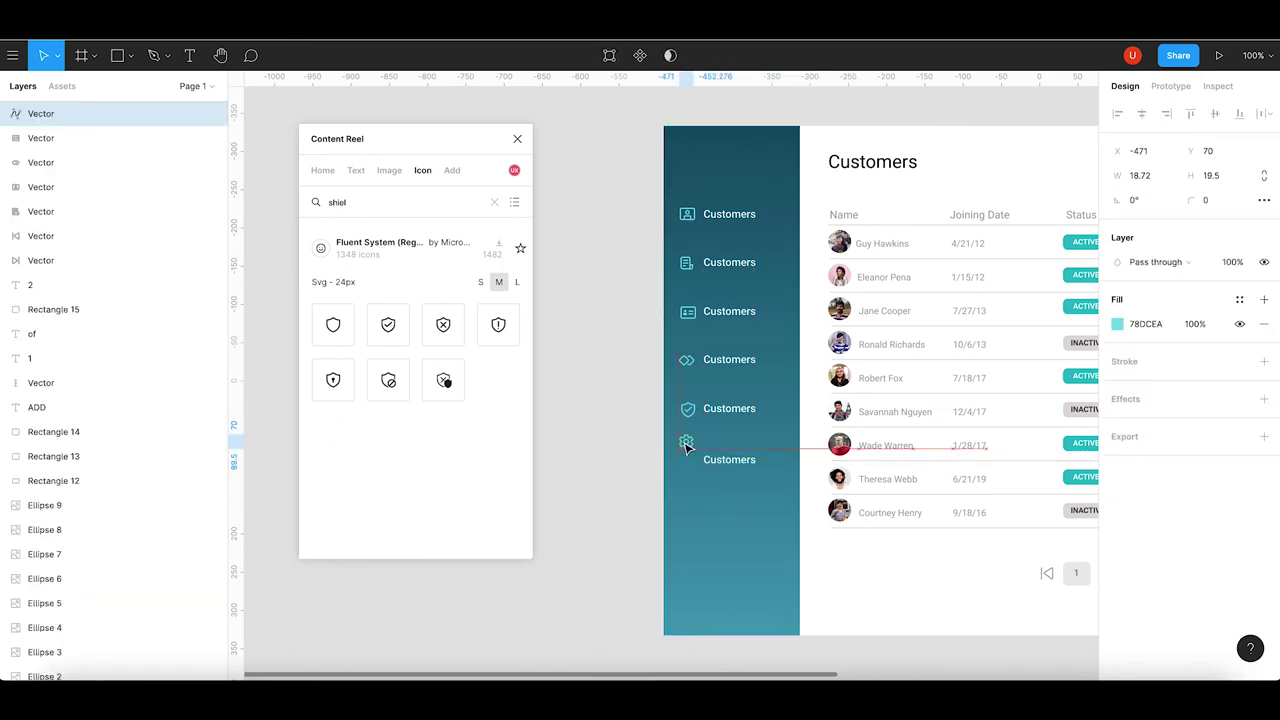
click(692, 482)
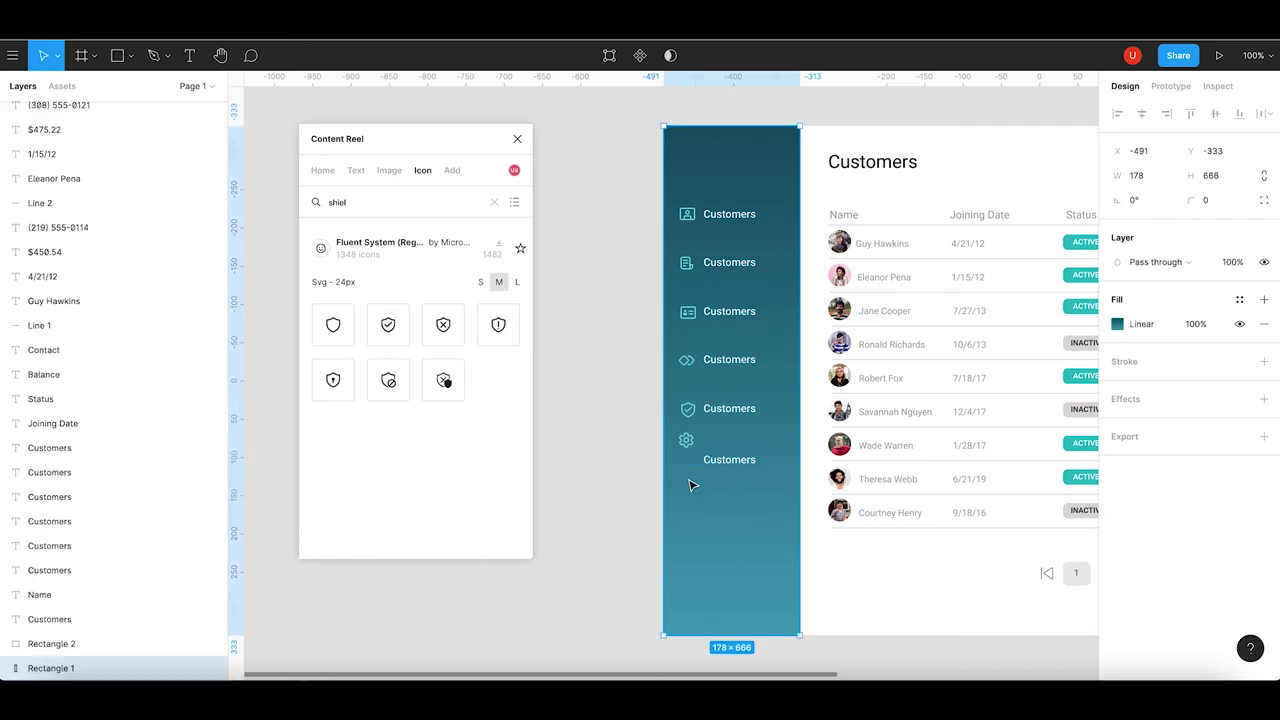
drag(691, 478, 672, 175)
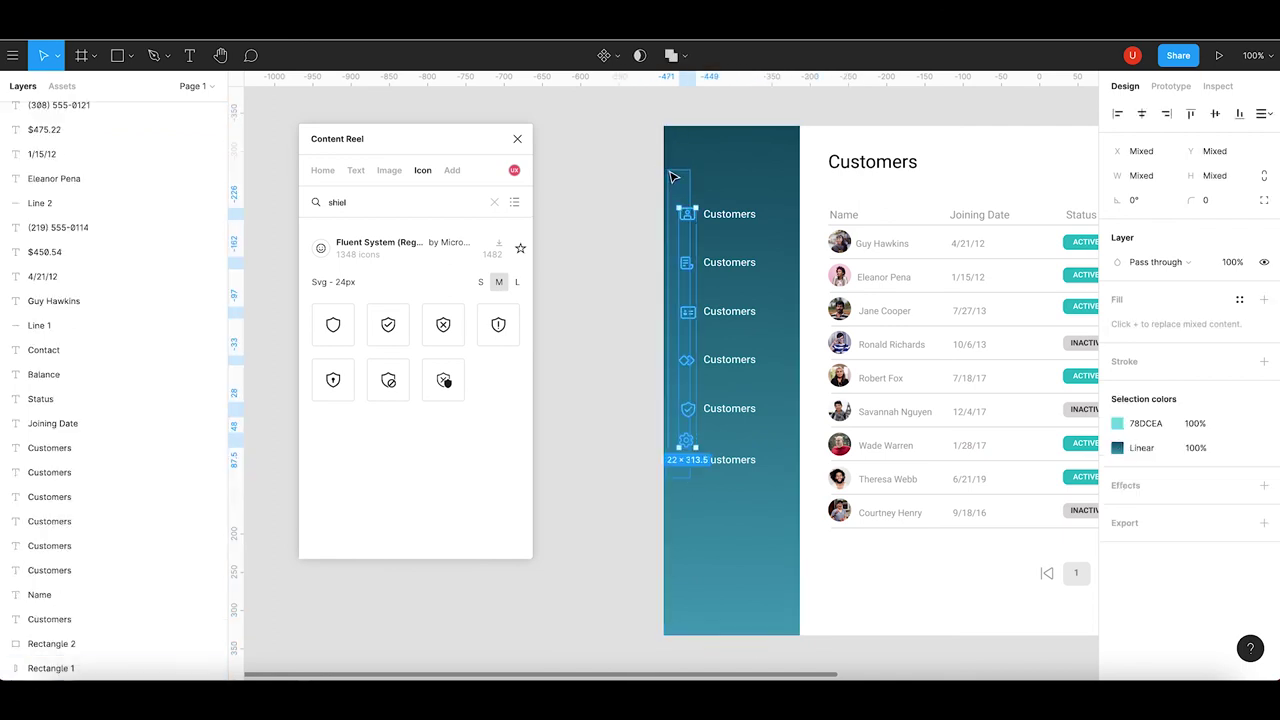
click(1265, 114)
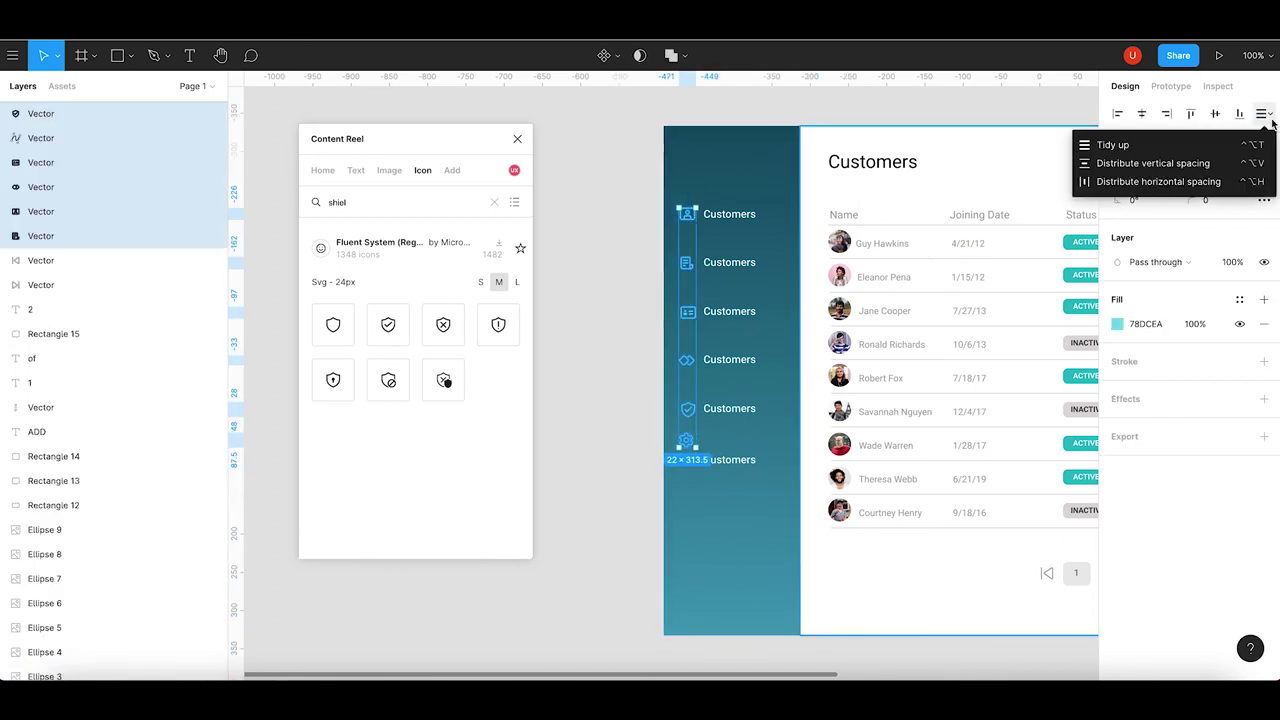
click(1206, 164)
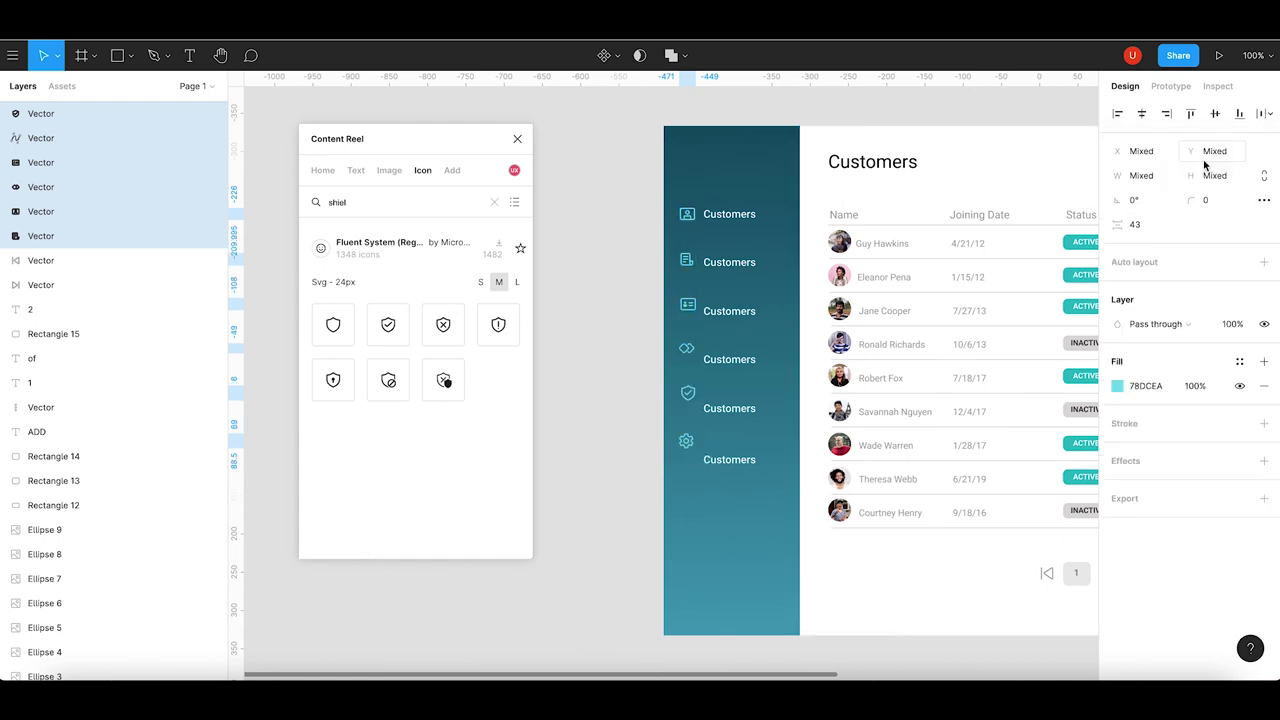
click(619, 410)
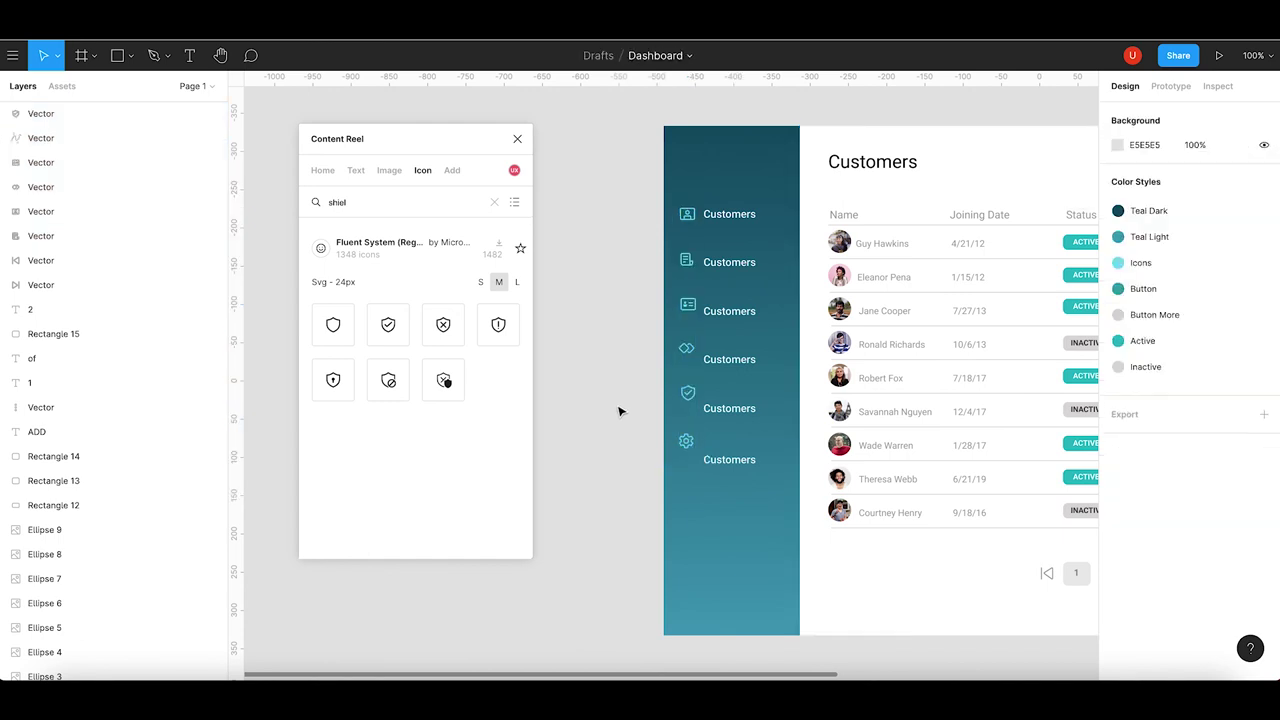
Move the bottom label beside the gear and space the six Customers labels evenly.
drag(738, 467, 737, 447)
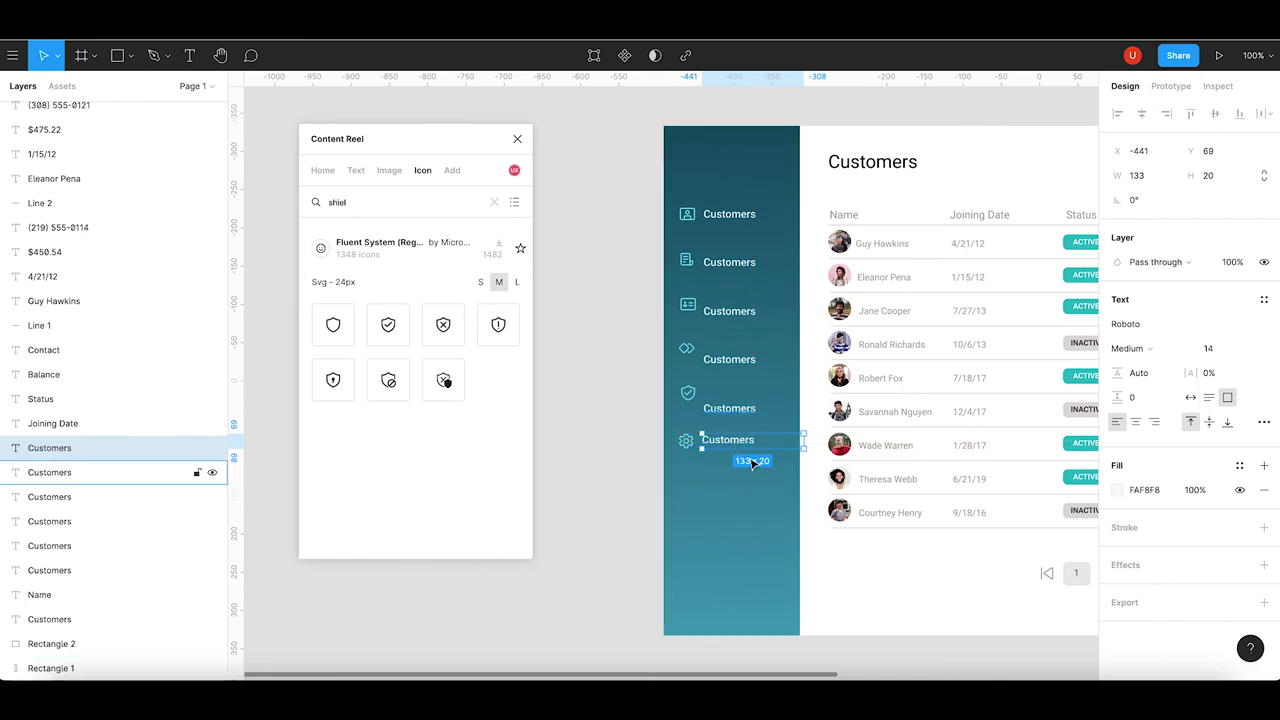
click(755, 487)
drag(756, 480, 720, 200)
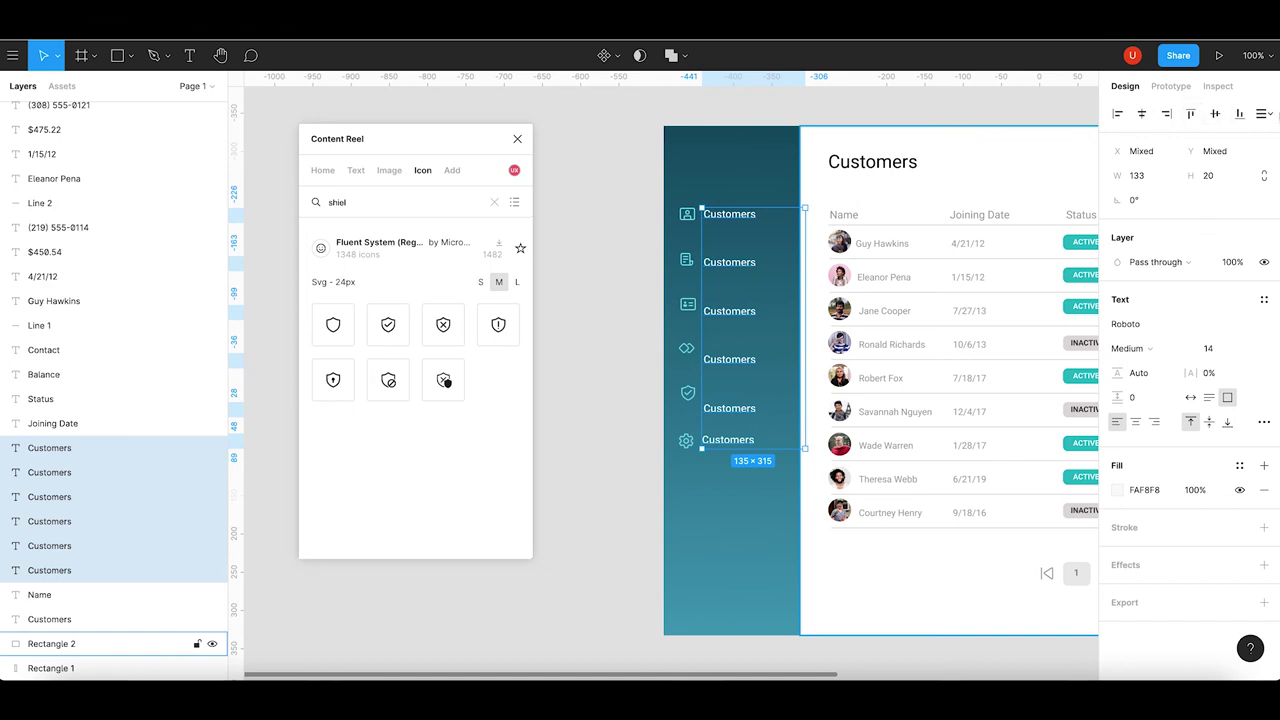
click(1264, 113)
click(1191, 164)
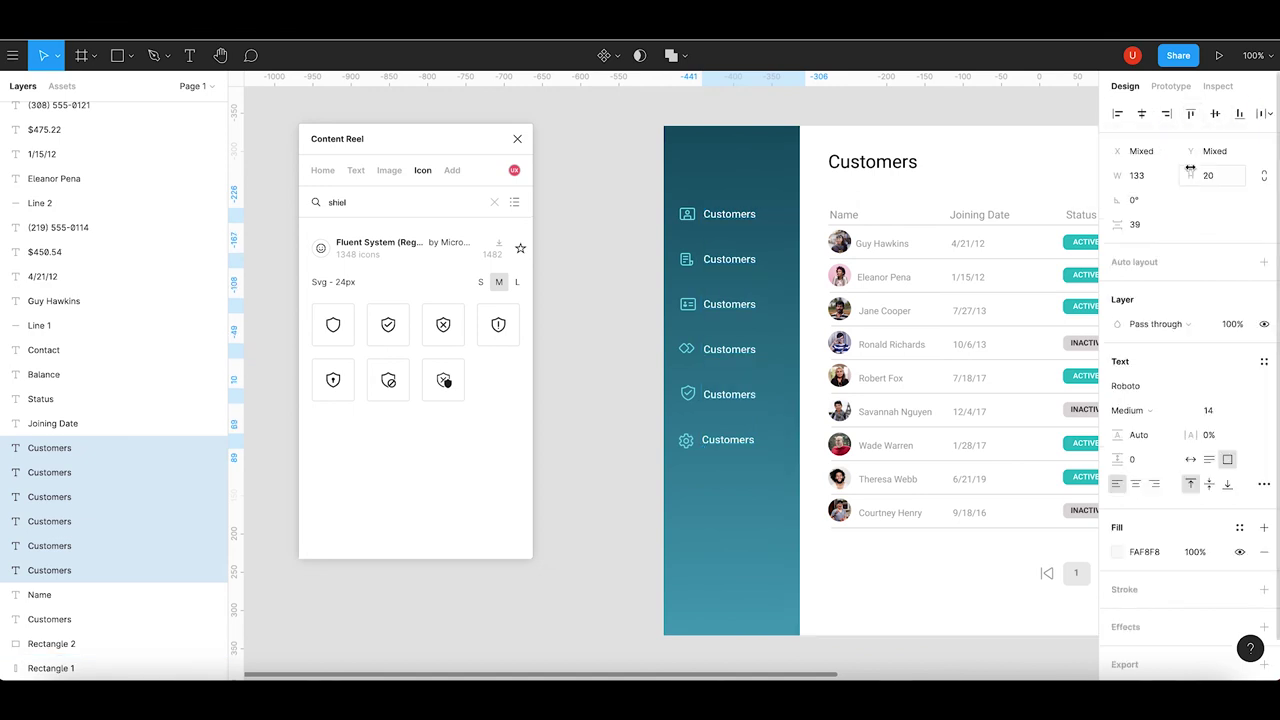
click(617, 349)
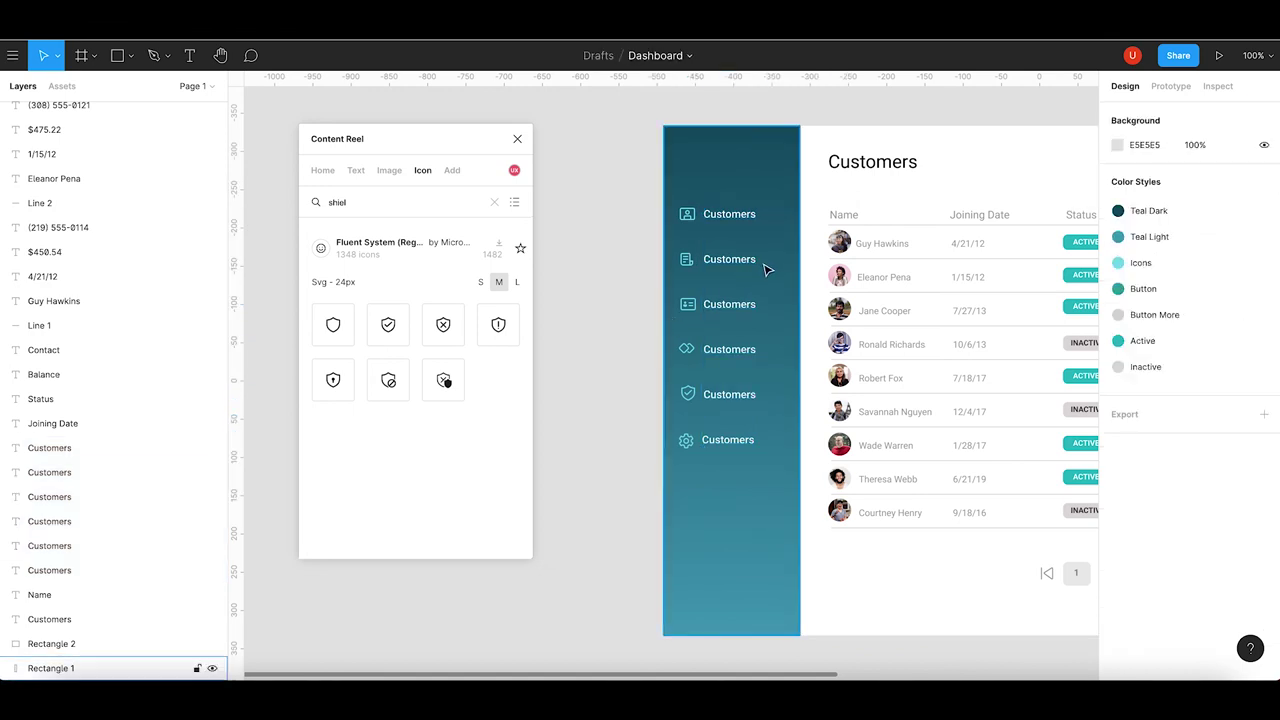
Rename the second and third Customers labels to Transactions and Cards.
click(731, 259)
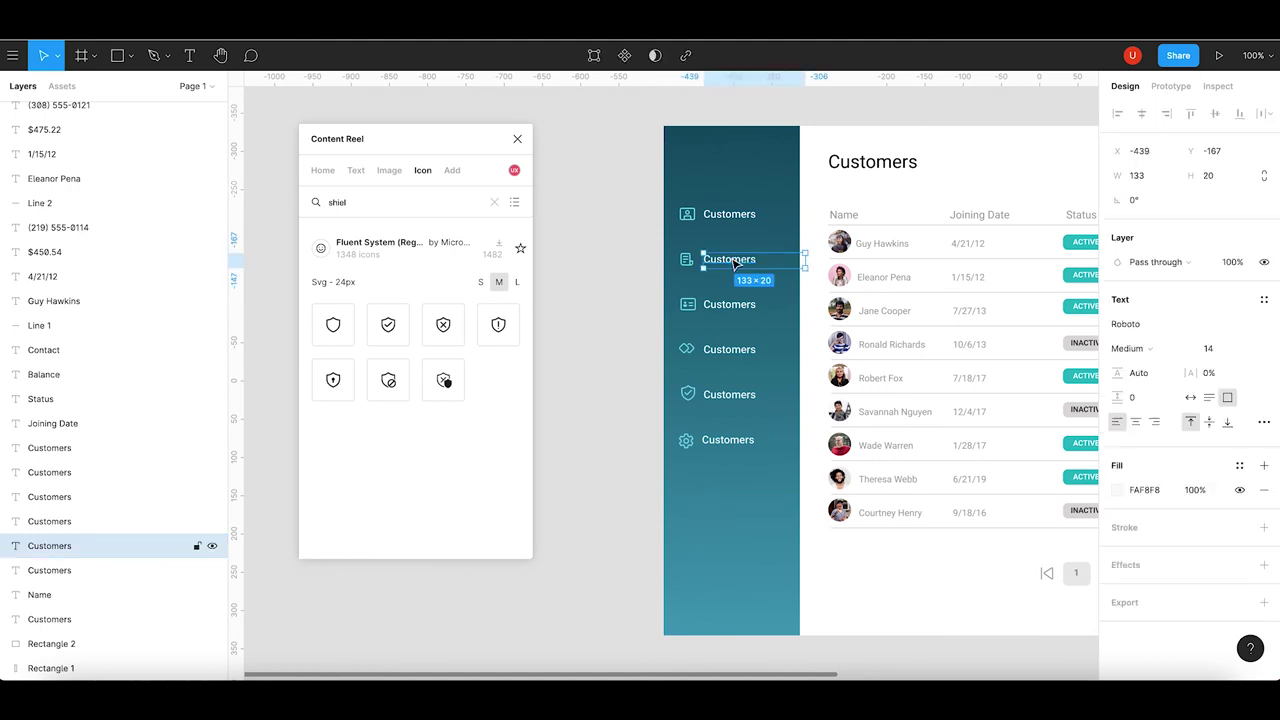
double_click(731, 259)
text(Transactions)
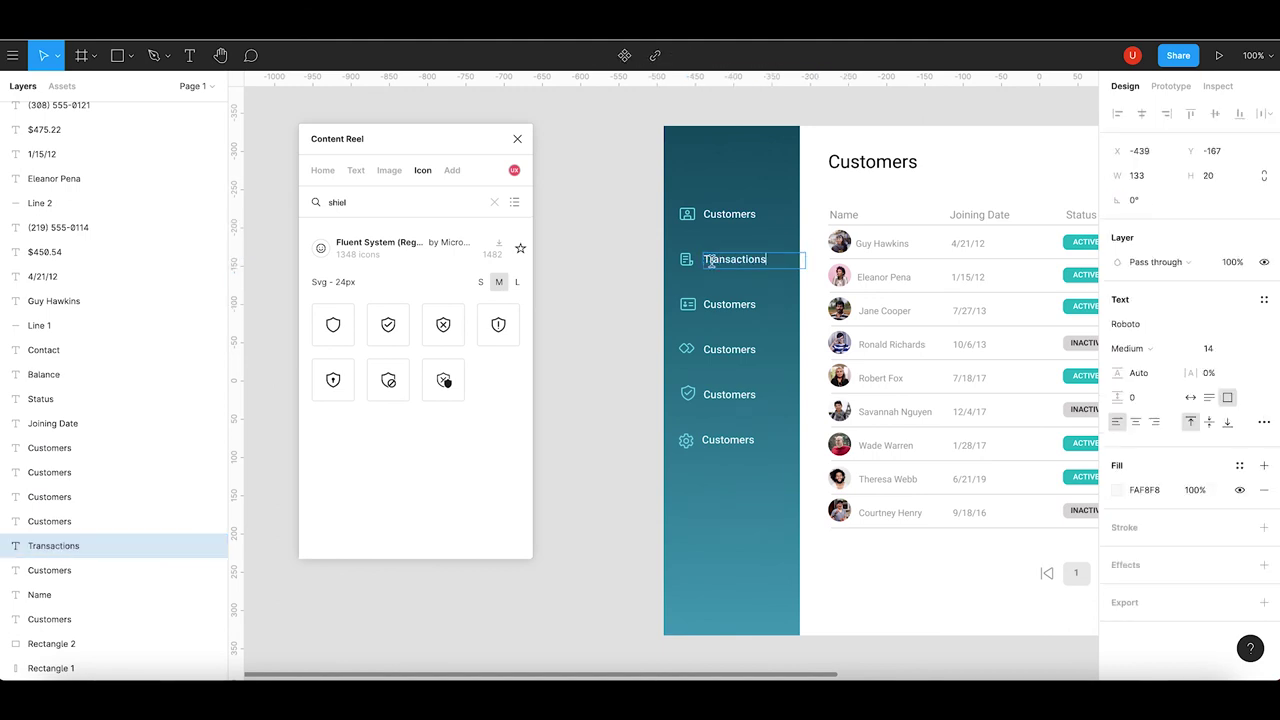
key(Escape)
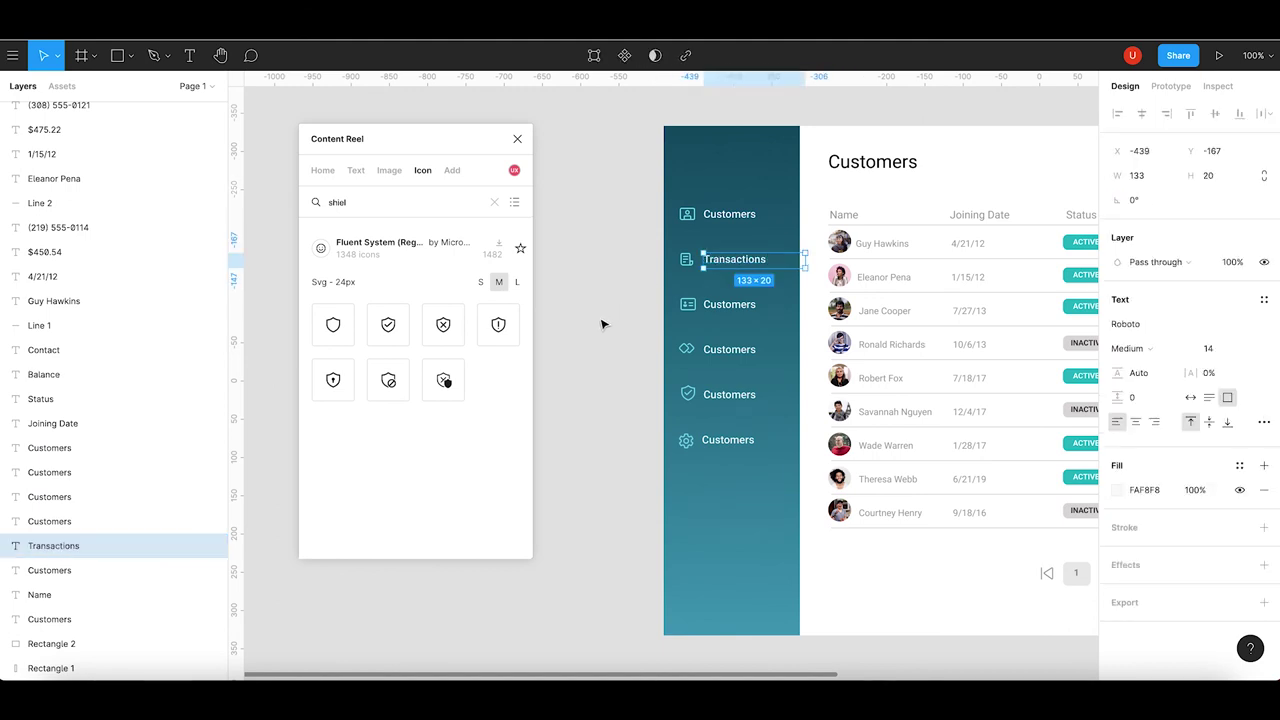
click(733, 306)
double_click(731, 306)
text(Ca)
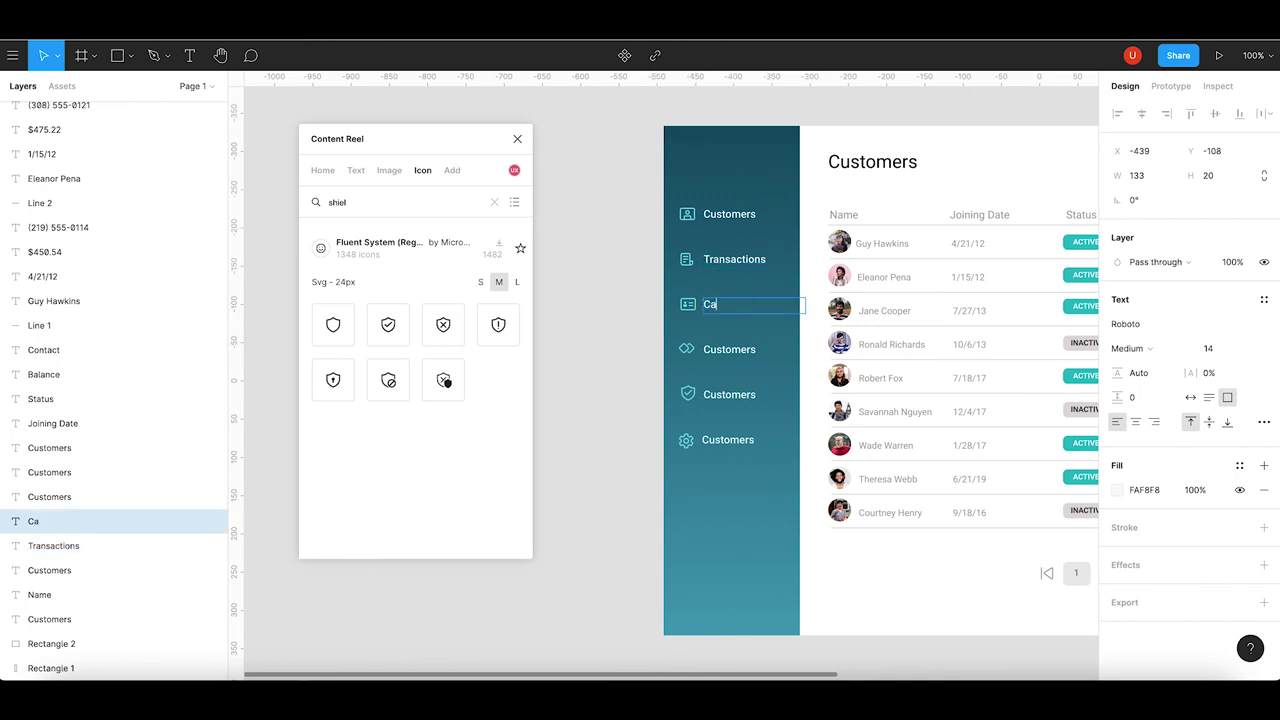
text(rds)
key(Escape)
Rename the fourth and fifth labels to Payments and Security.
click(736, 352)
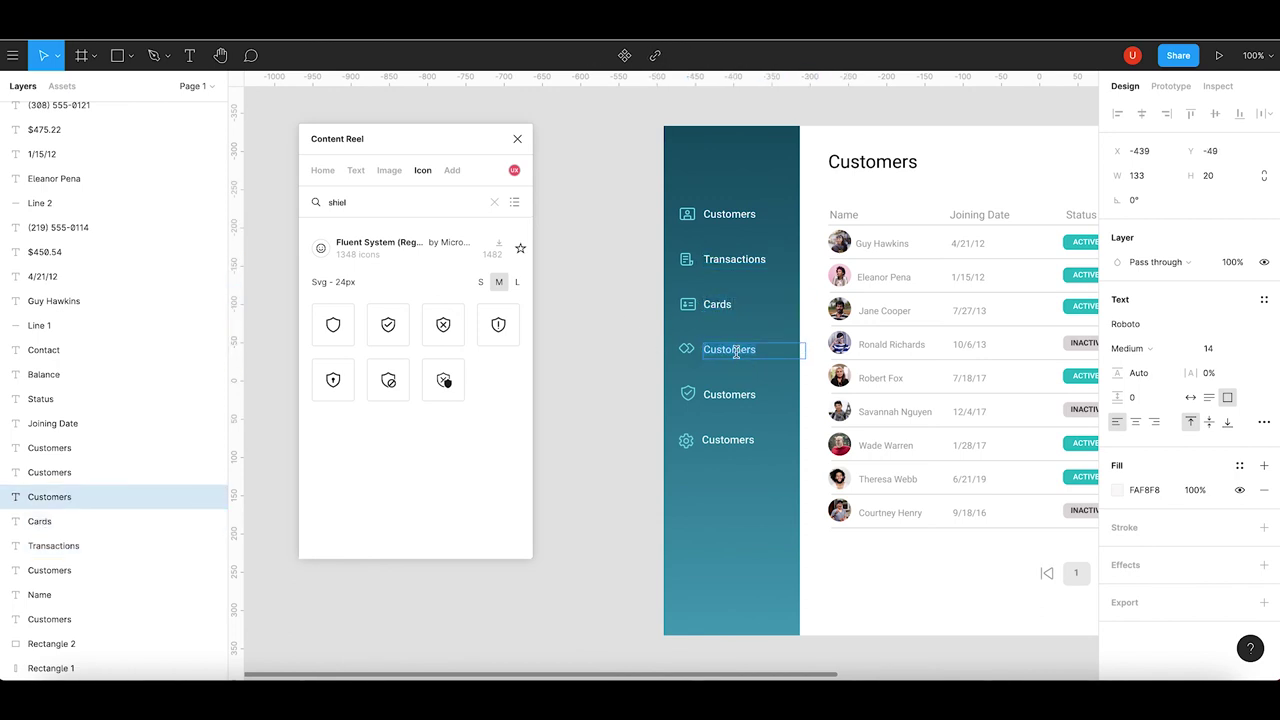
text(Payments)
key(Escape)
click(745, 398)
key(Return)
text(Security)
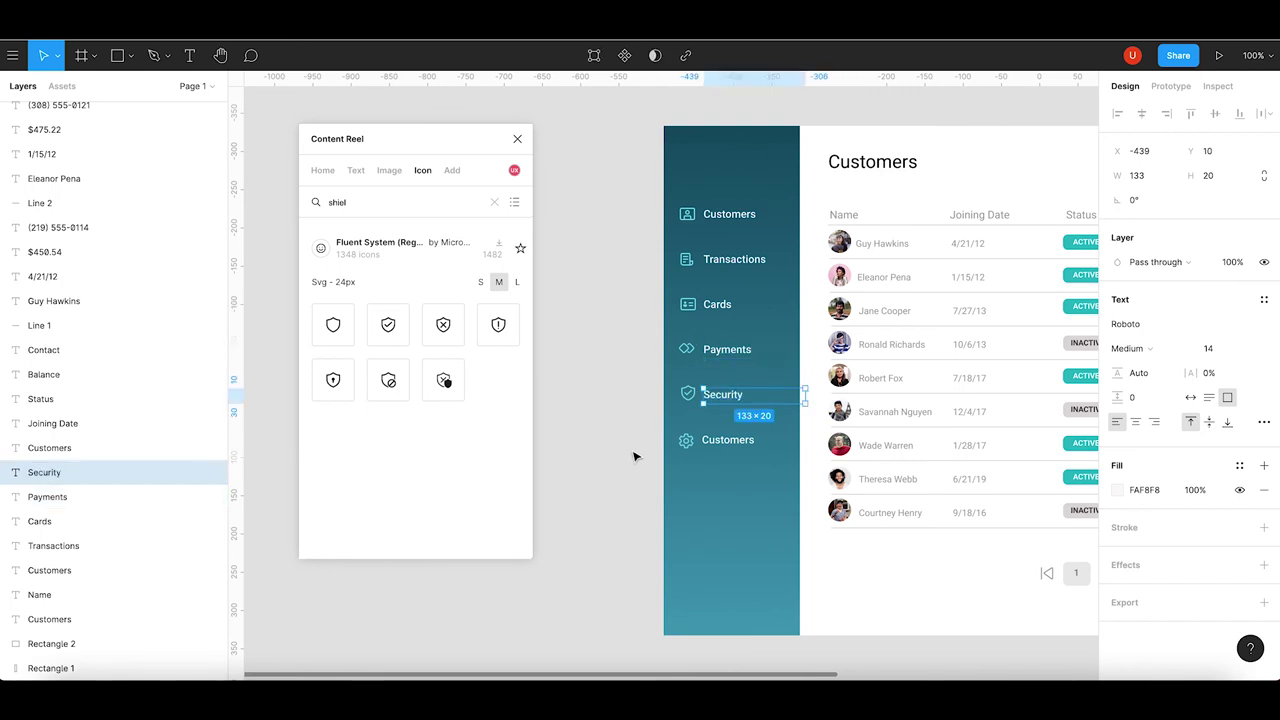
Rename the sixth label to Settings, undoing and retyping the mistyped 'Settingsd'.
click(735, 442)
key(Return)
text(Se)
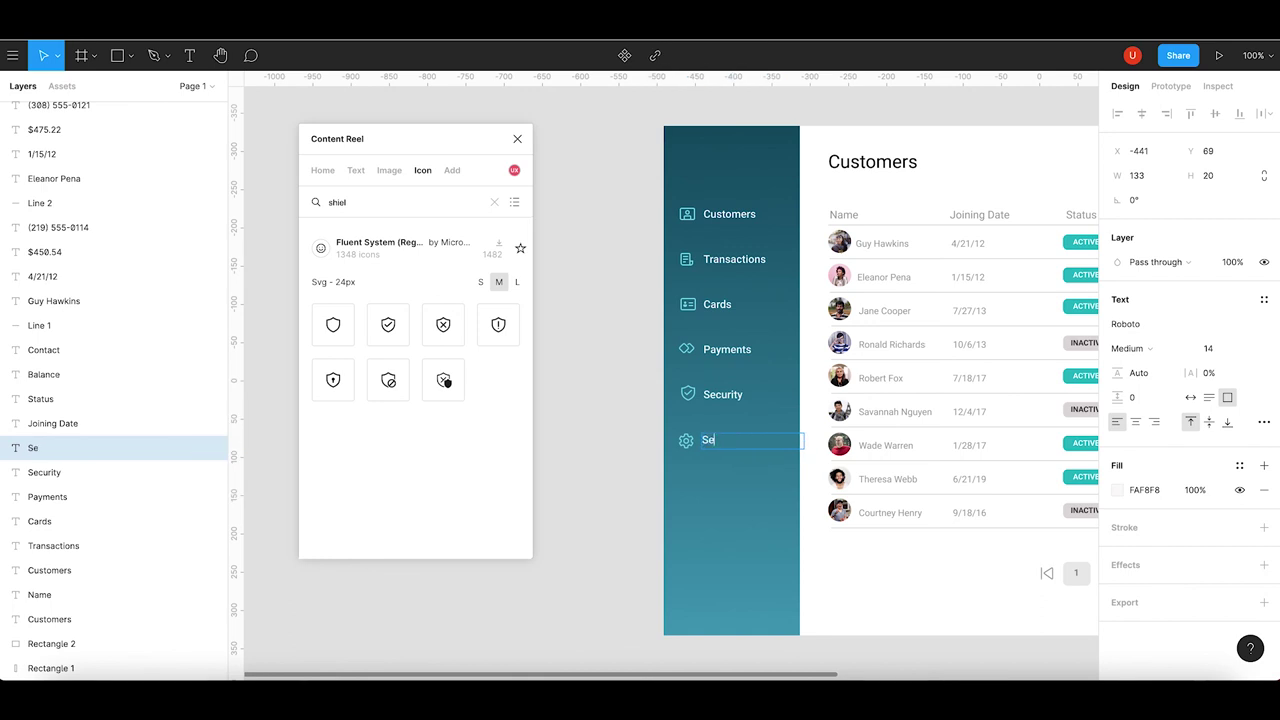
text(ttingsd)
key(BackSpace)
key(BackSpace)
key(BackSpace)
key(BackSpace)
key(Escape)
key(ctrl+z)
key(ctrl+z)
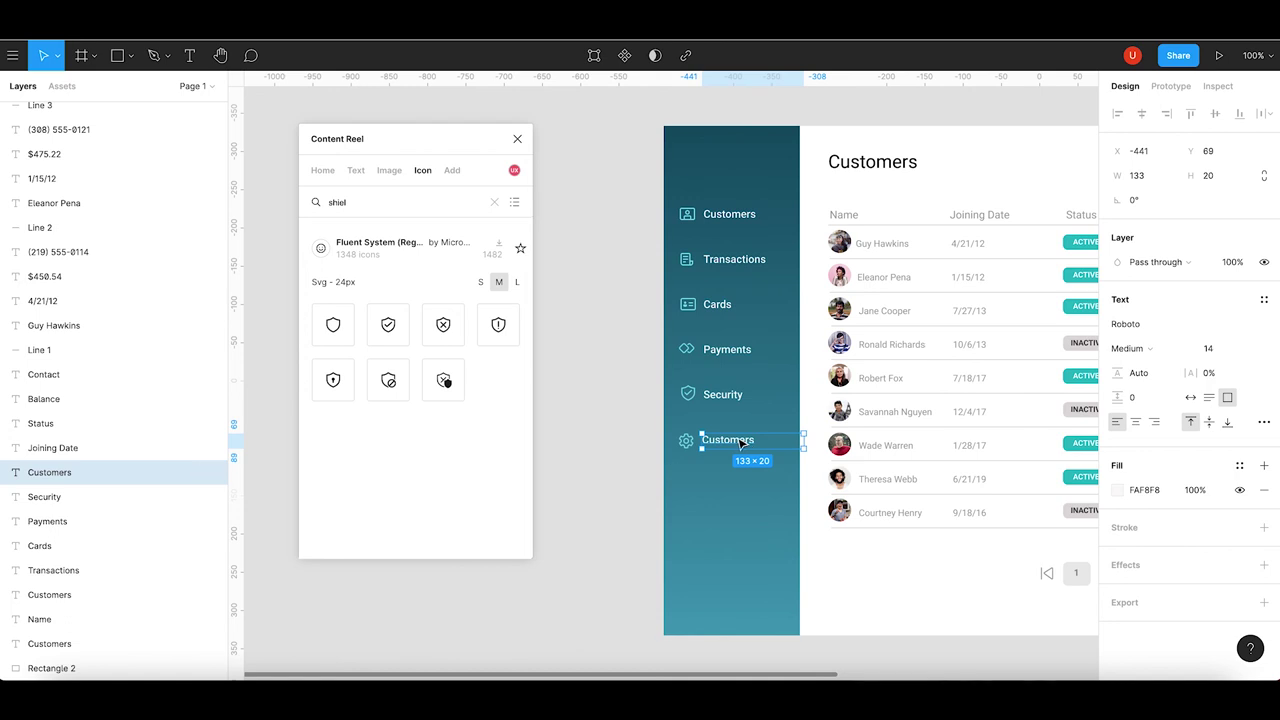
double_click(737, 439)
text(Settings)
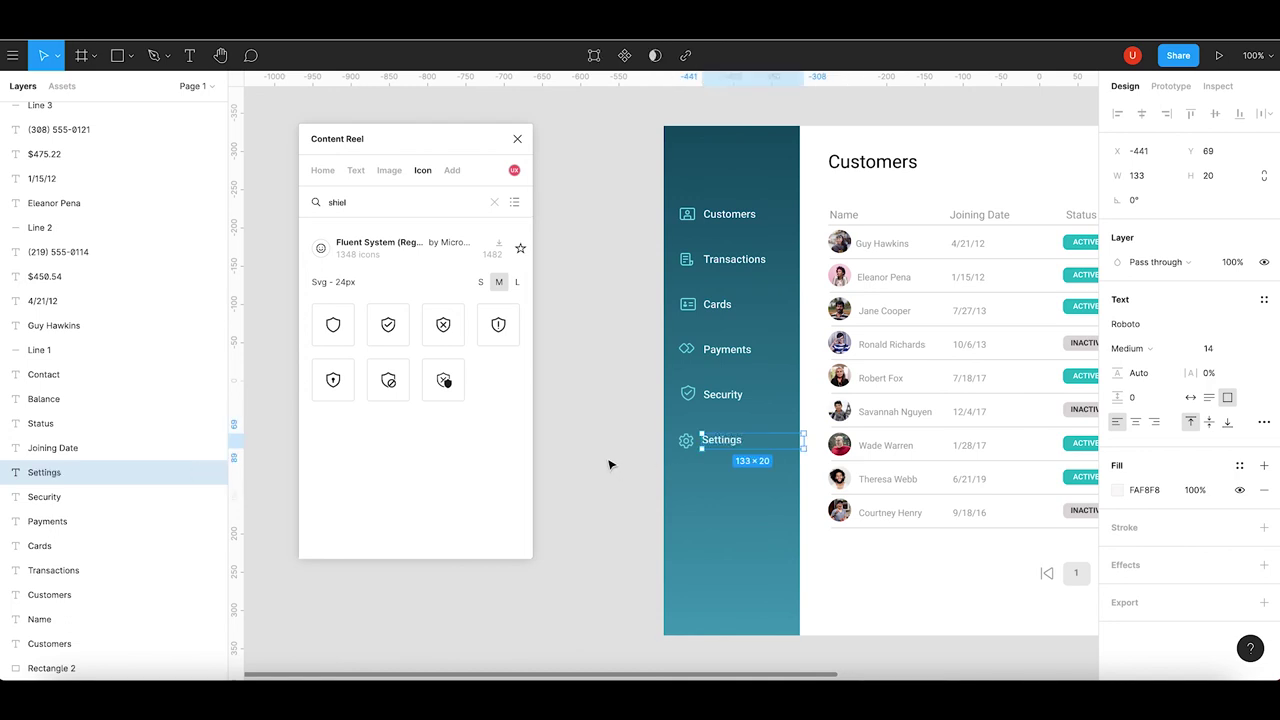
click(610, 464)
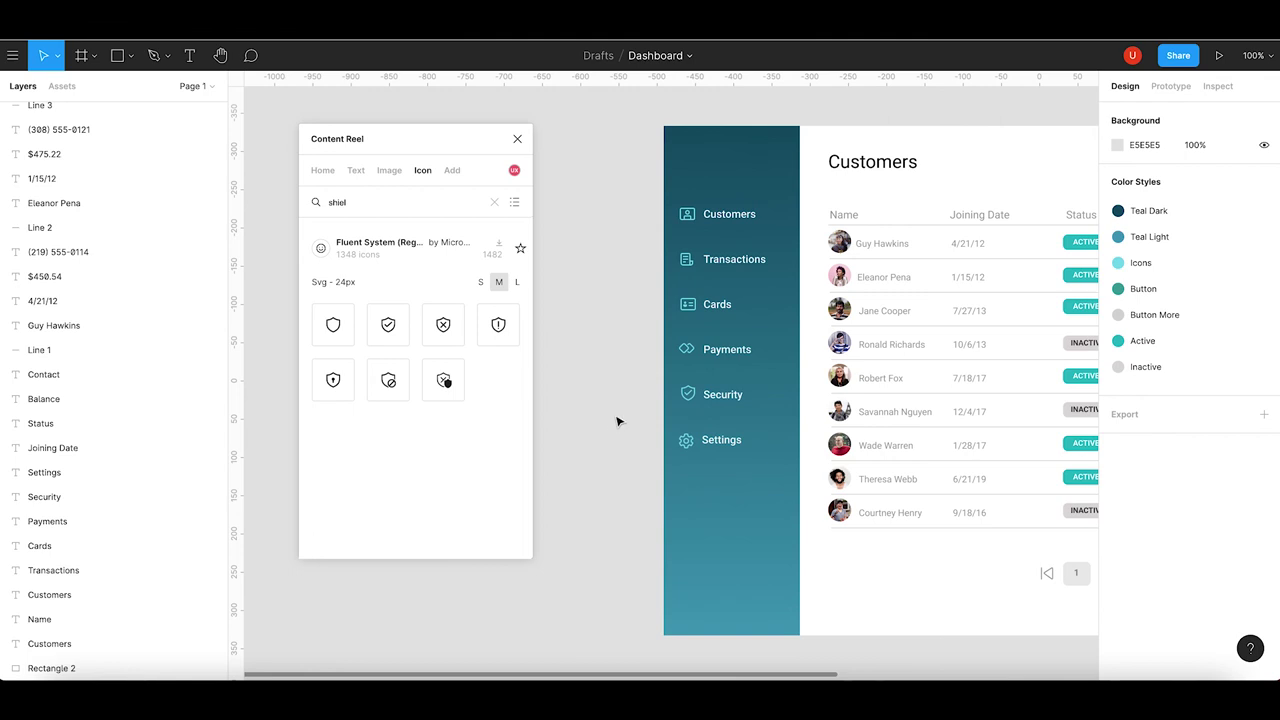
Drag a filled app icon from Content Reel's Fluent System (Filled) set onto the sidebar top.
click(492, 202)
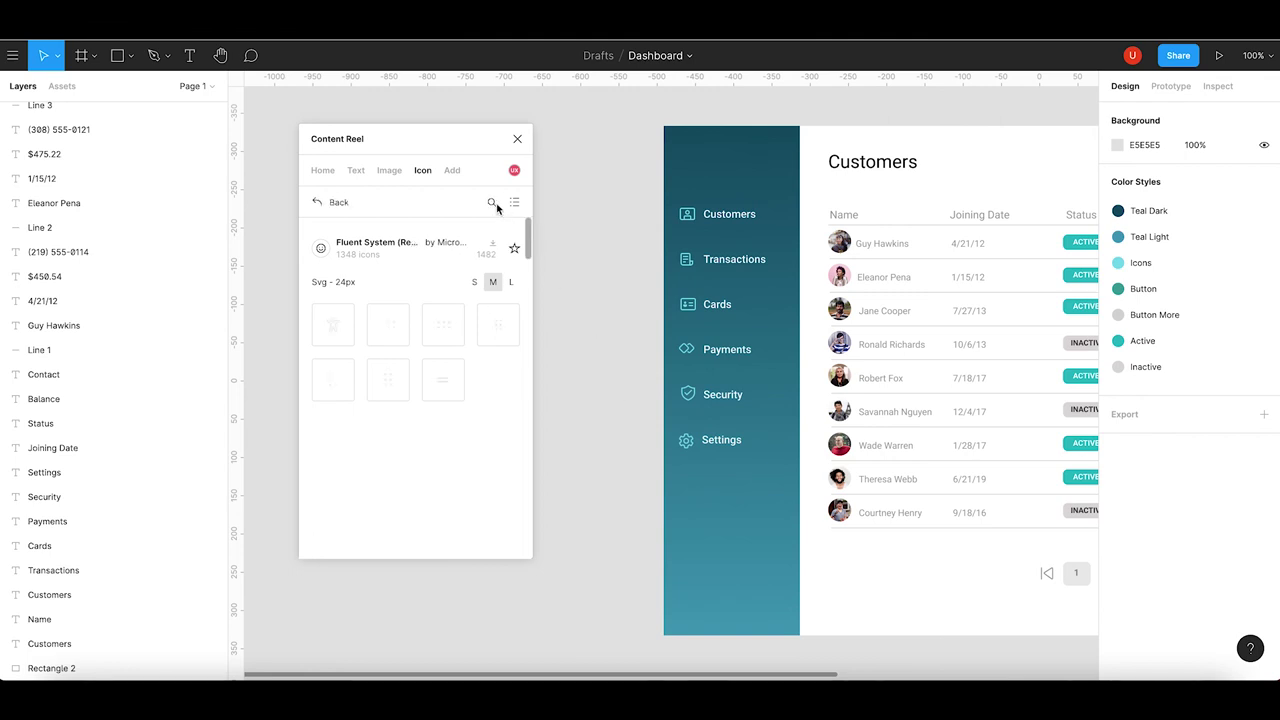
click(323, 206)
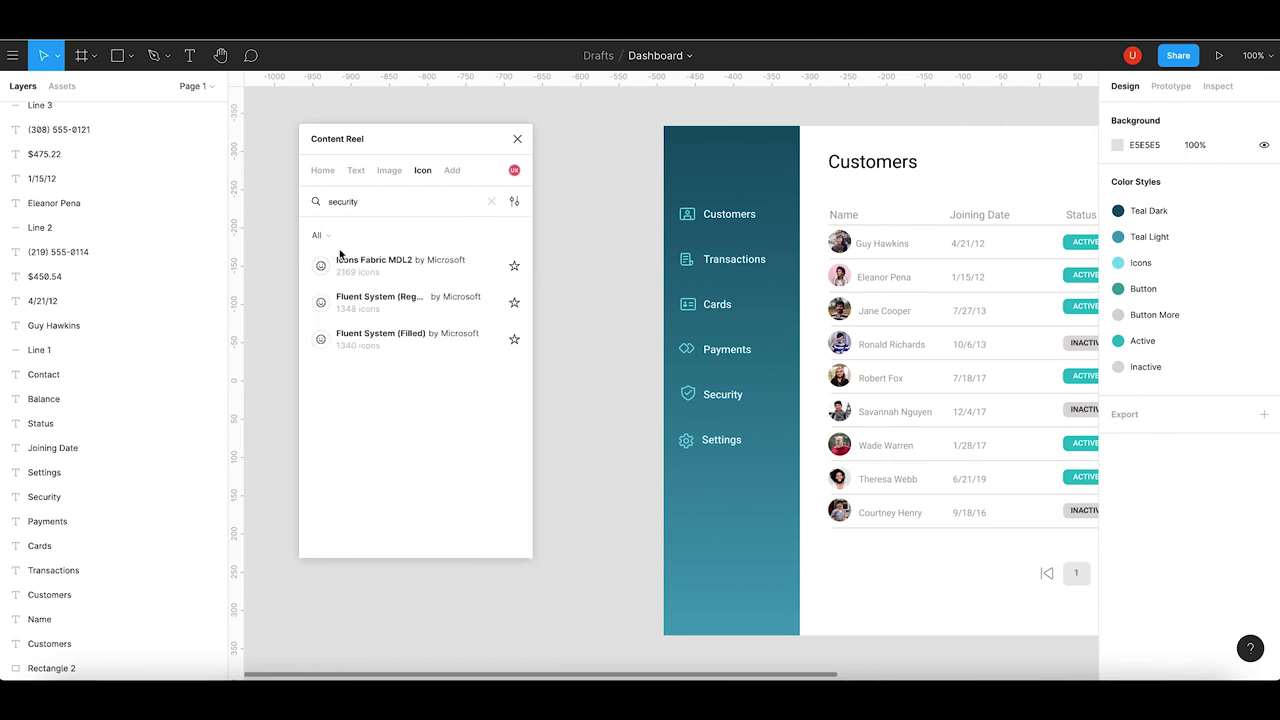
click(380, 336)
click(491, 202)
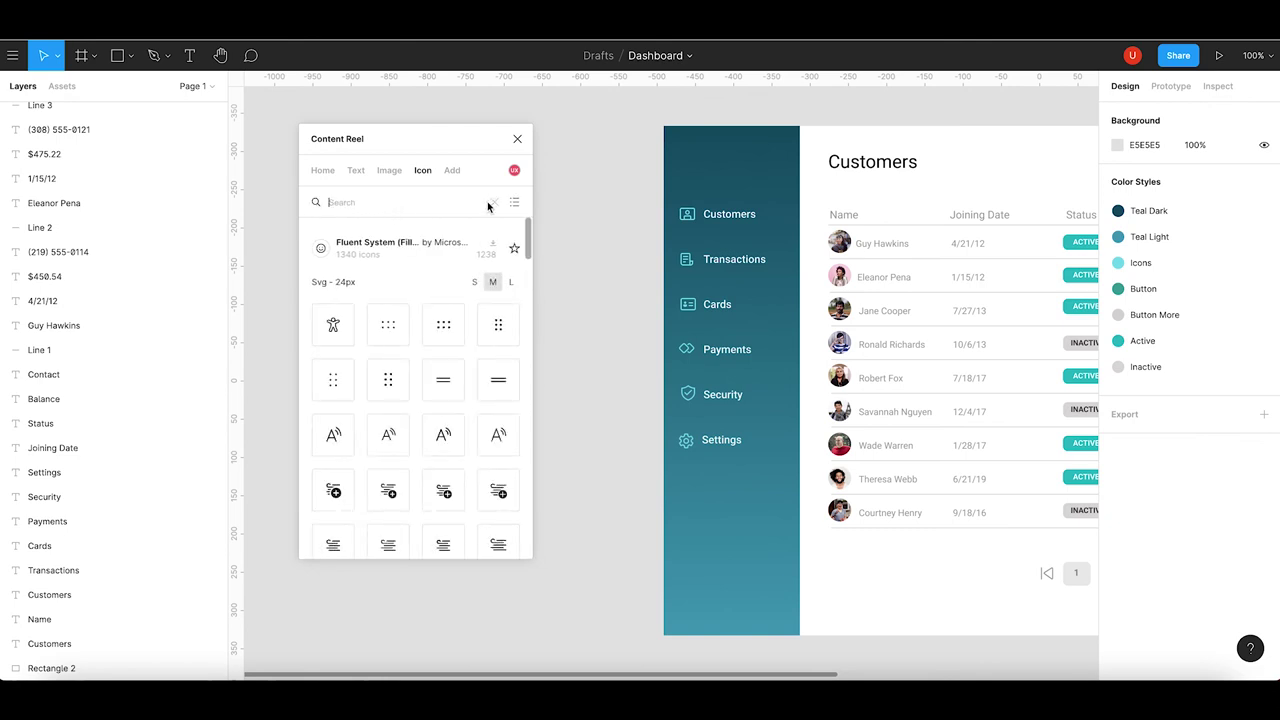
text(app)
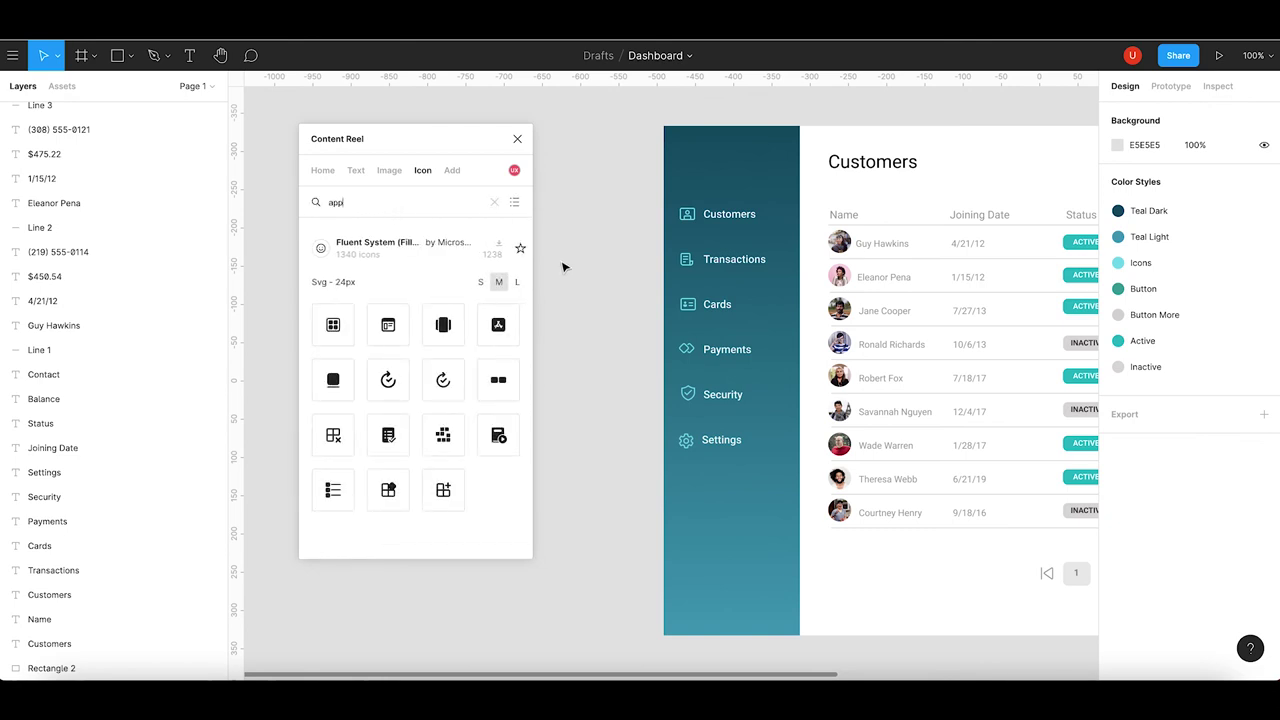
drag(387, 487, 688, 163)
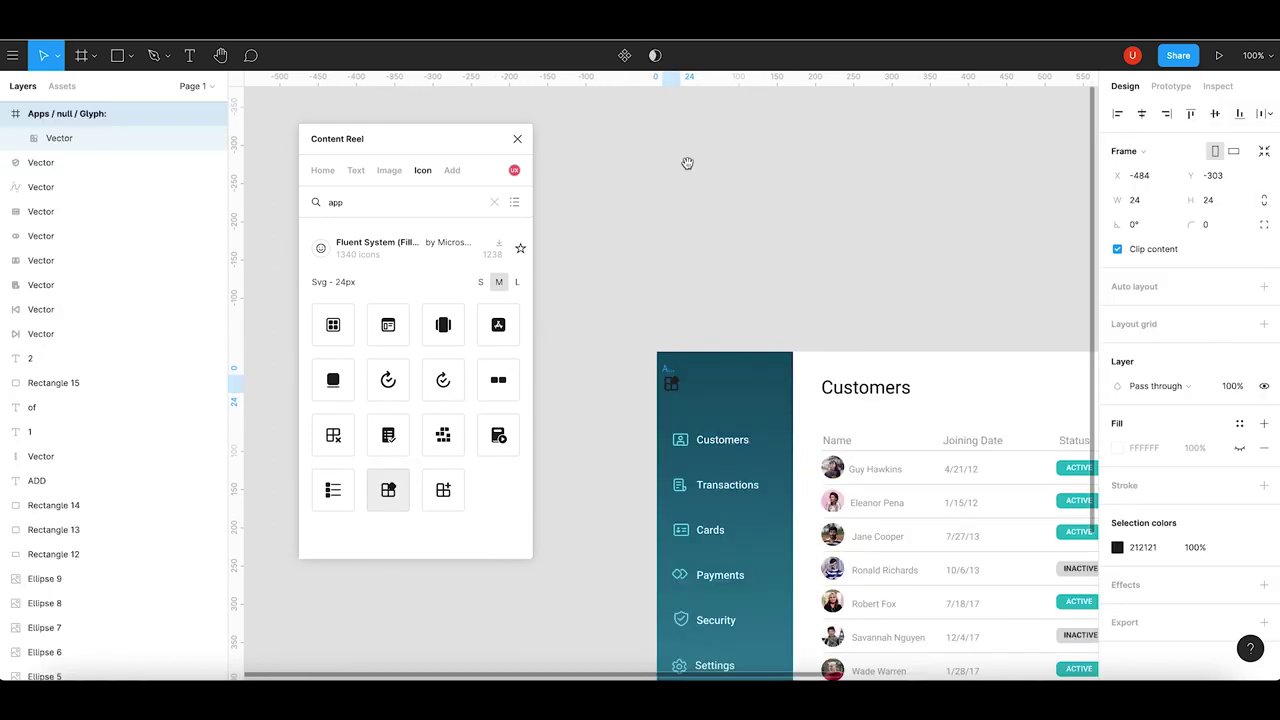
Flatten the placed app icon into one shape and enlarge it in the sidebar.
right_click(100, 116)
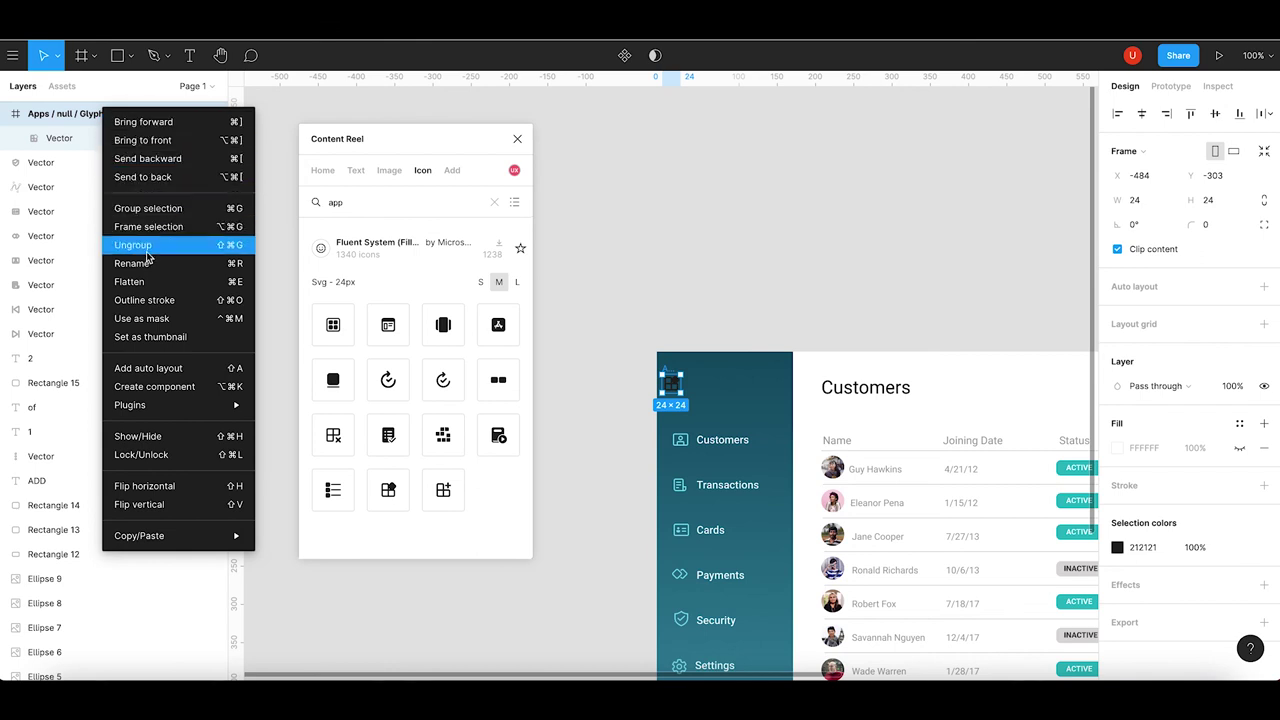
click(153, 286)
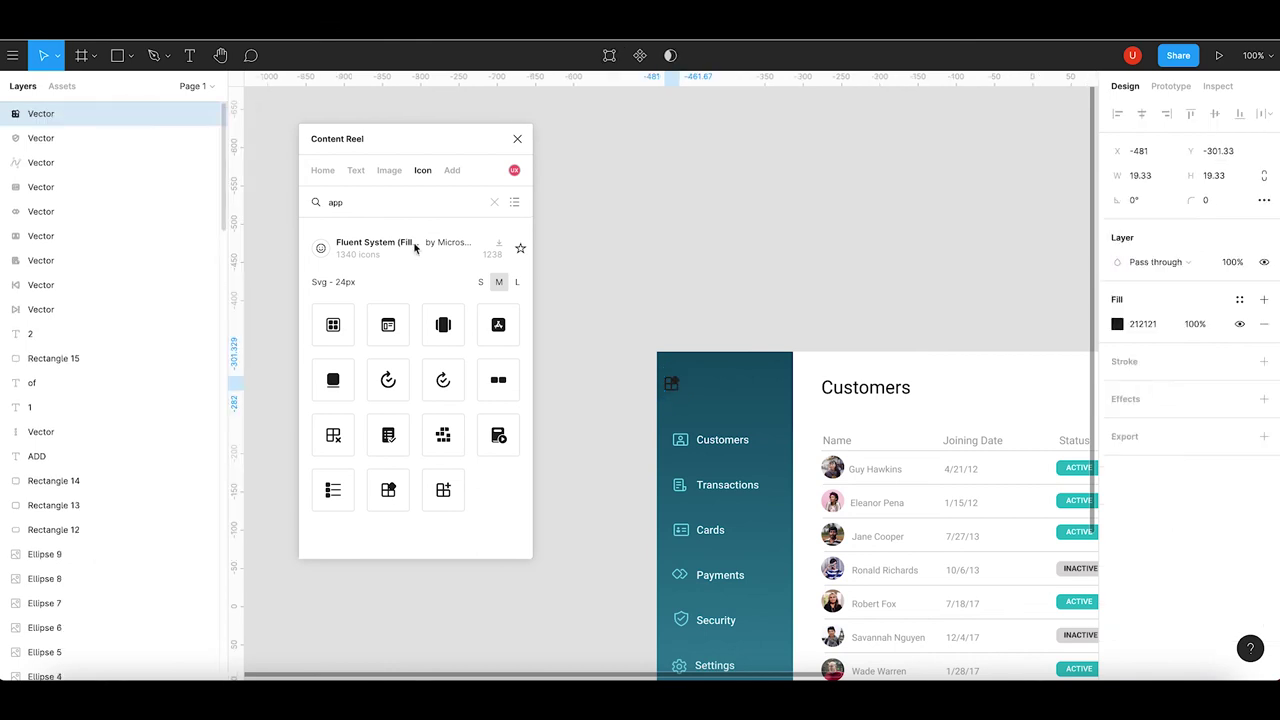
click(656, 283)
drag(670, 384, 704, 420)
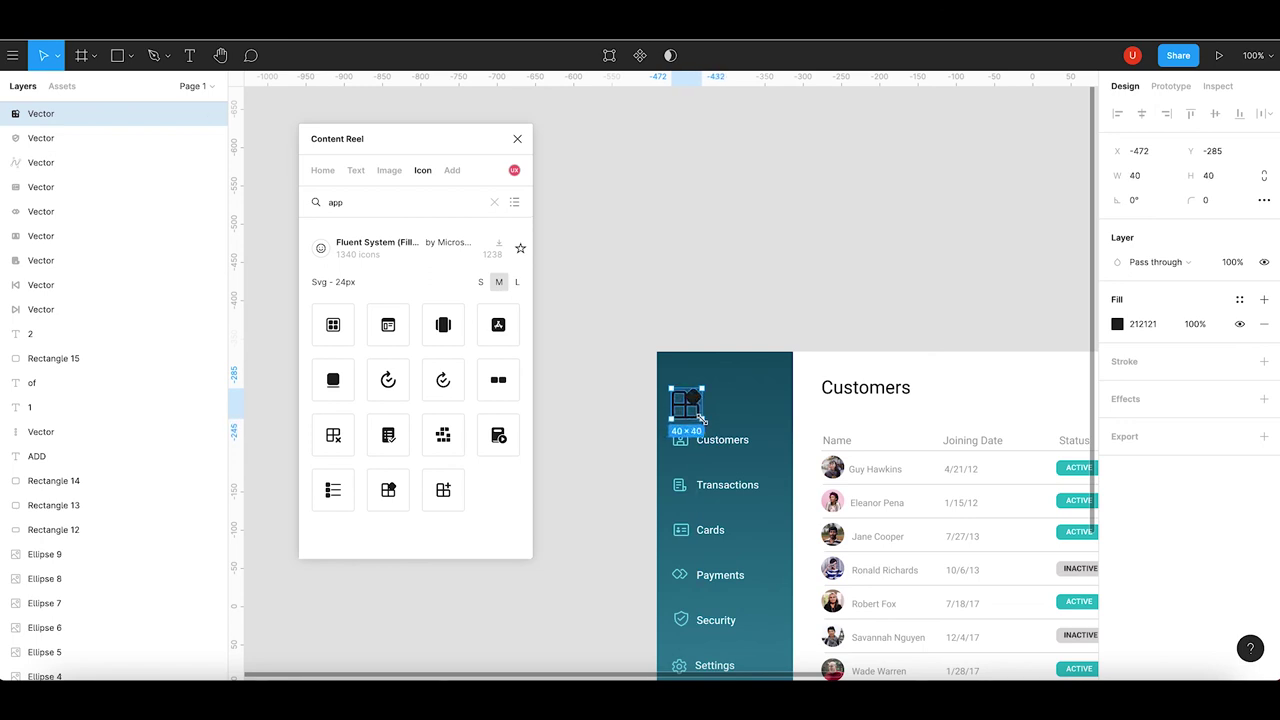
Change the app logo's fill to light grey E1E0E0.
click(1117, 323)
click(953, 369)
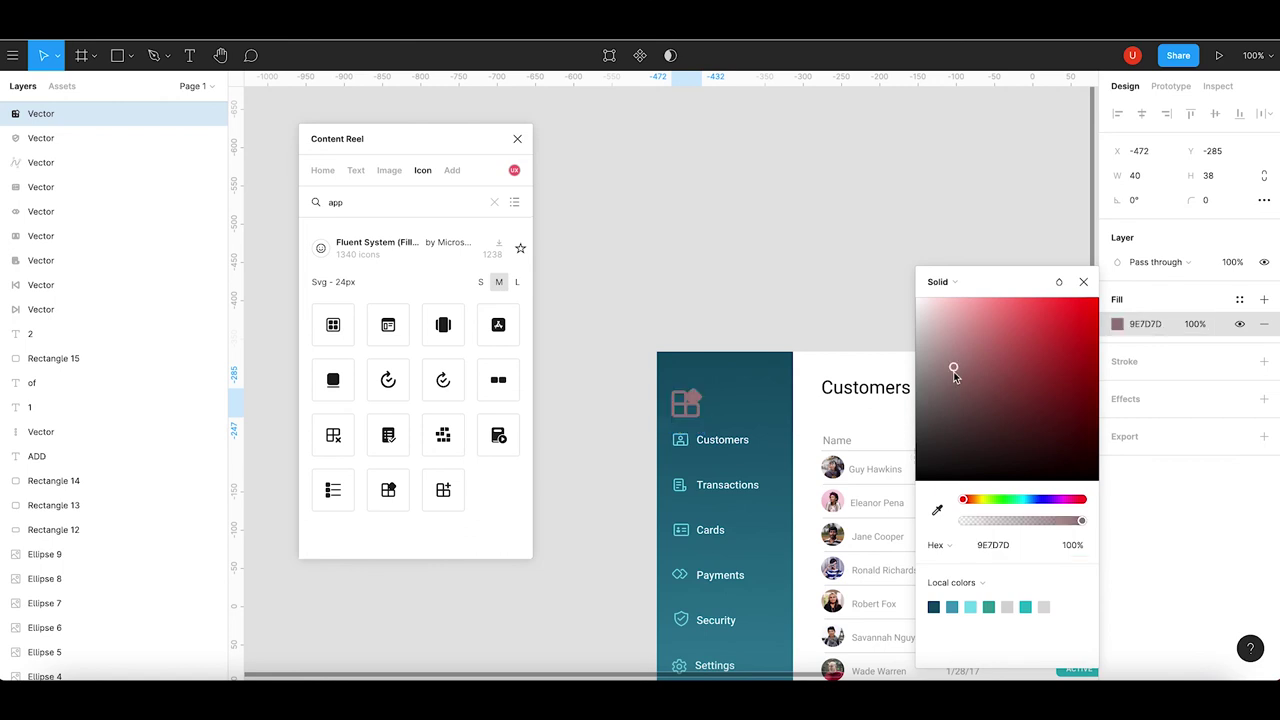
drag(953, 371, 916, 323)
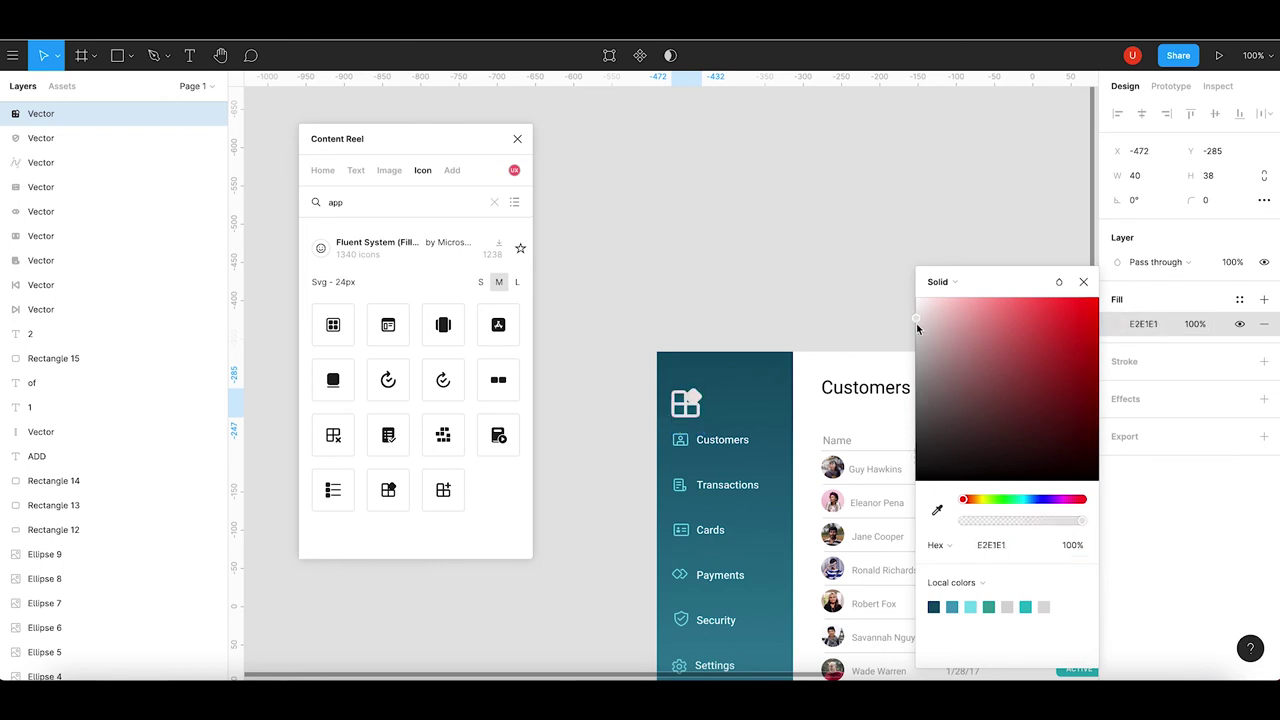
click(830, 308)
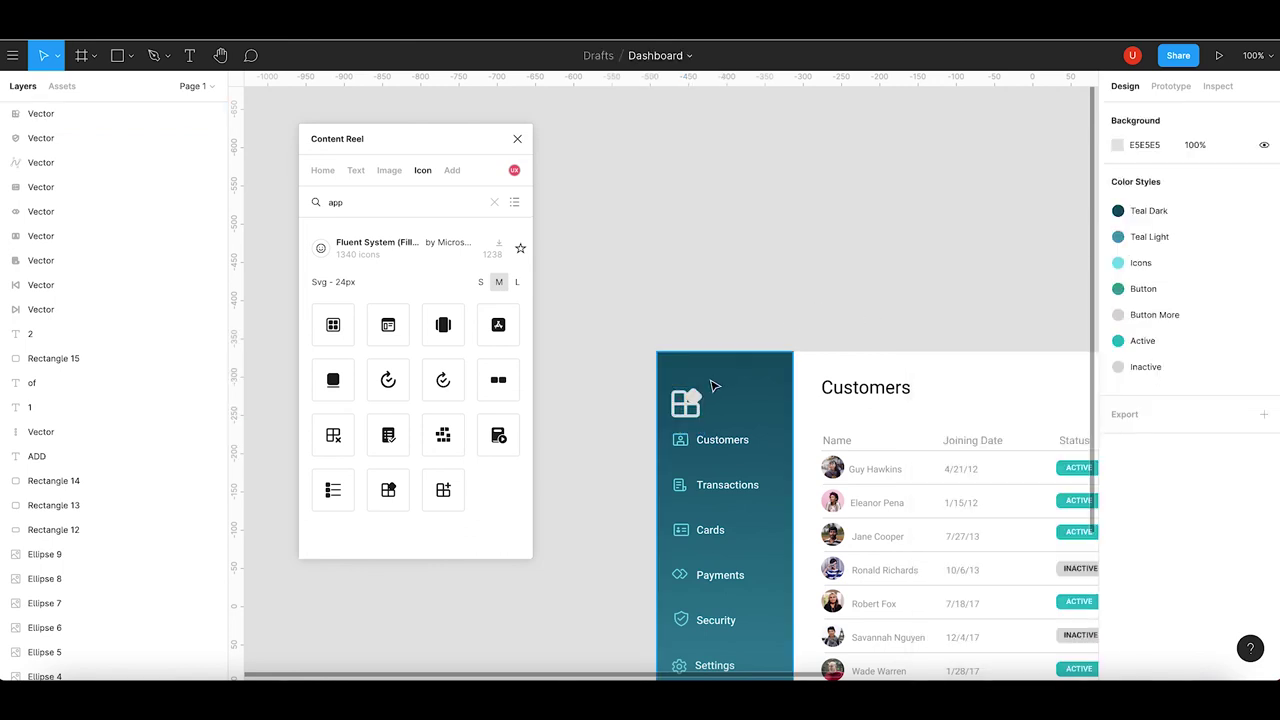
Nudge the logo into place, resize it to 30×36, and move the icon library panel aside.
click(690, 390)
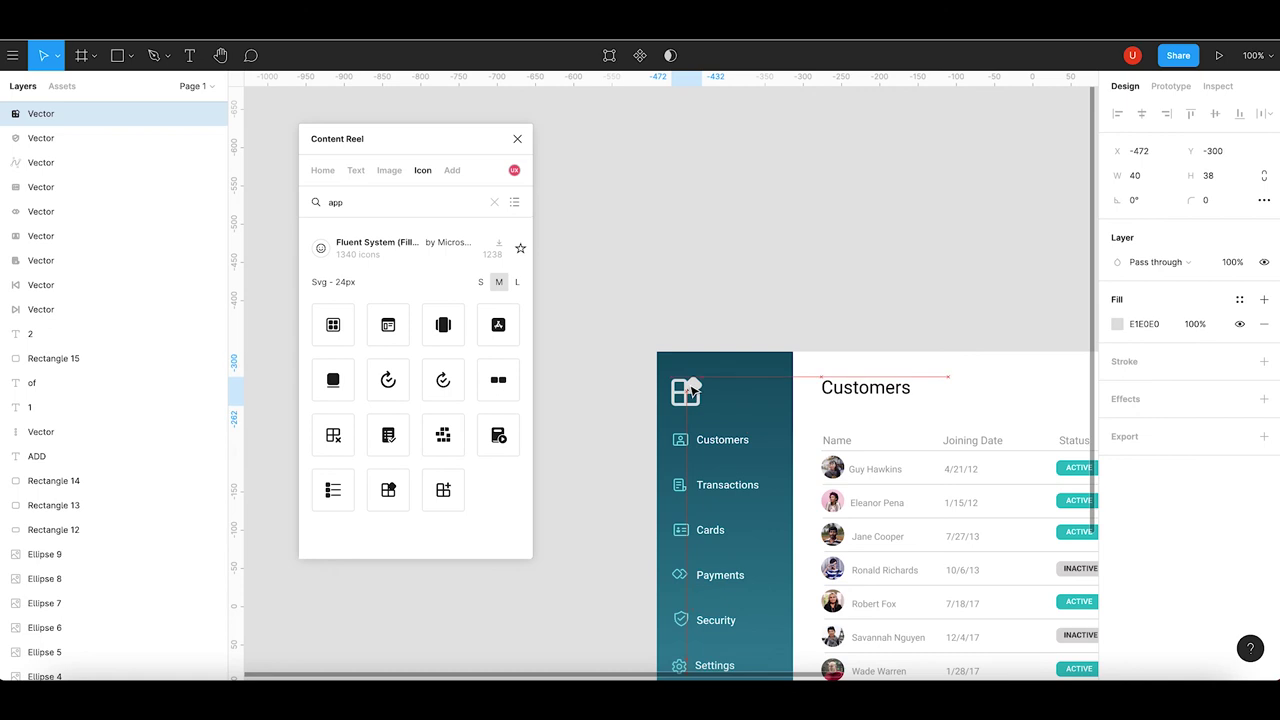
drag(690, 387, 696, 387)
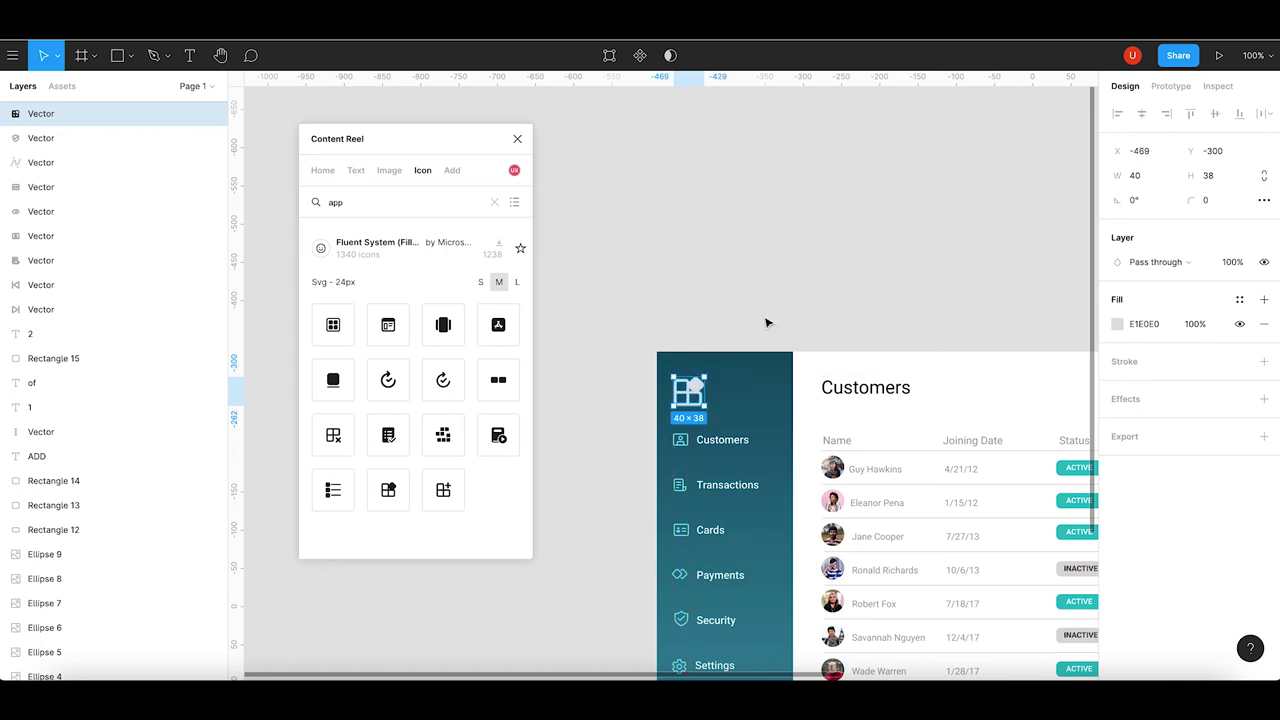
click(823, 286)
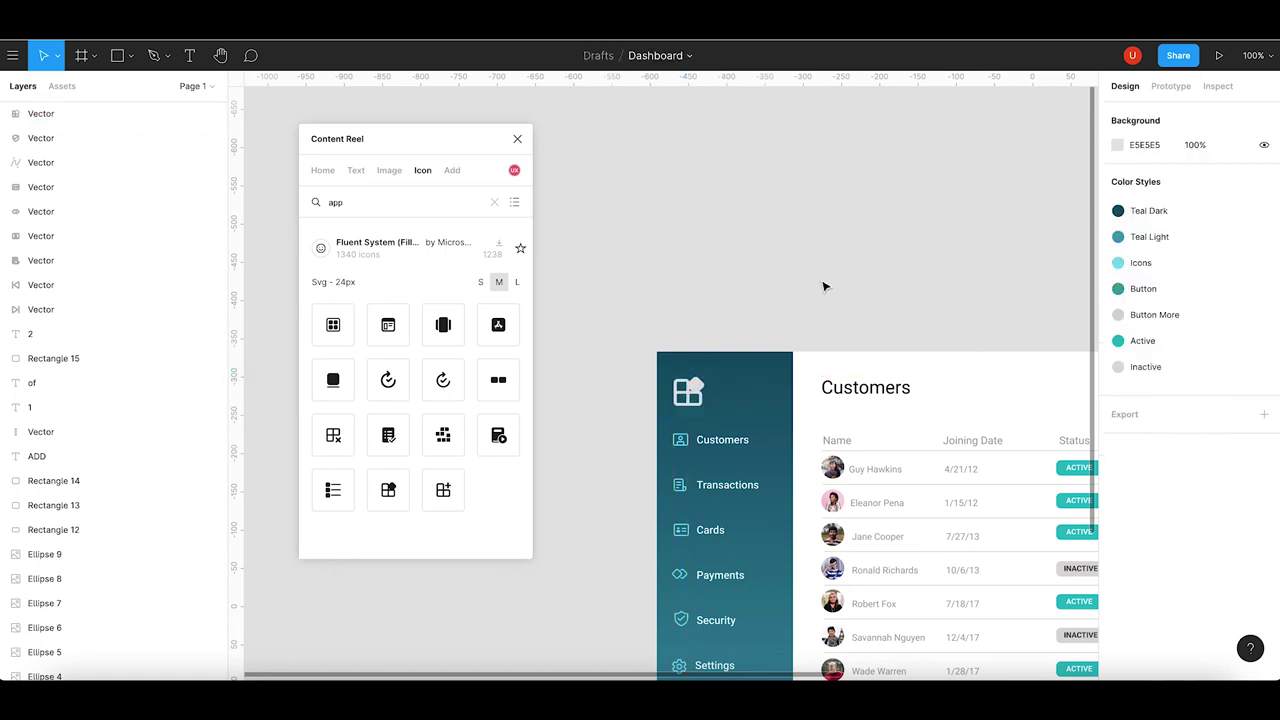
drag(823, 286, 688, 162)
click(560, 268)
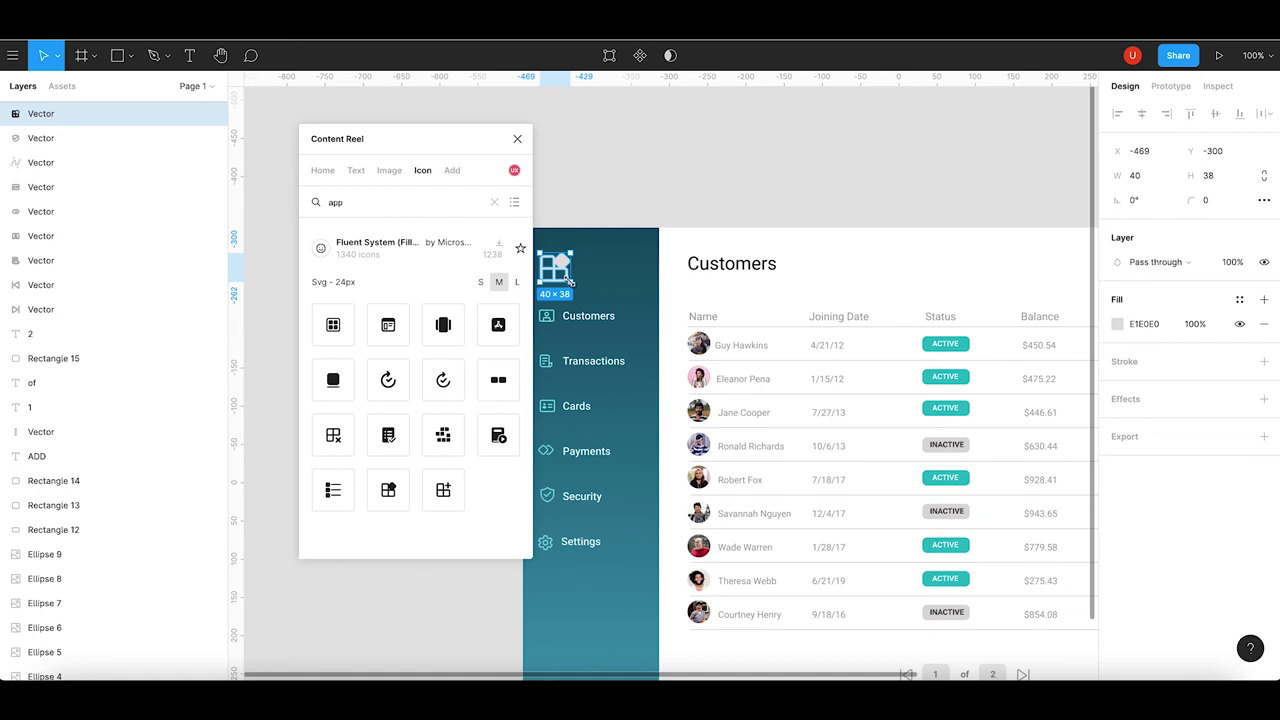
drag(570, 282, 563, 278)
click(615, 209)
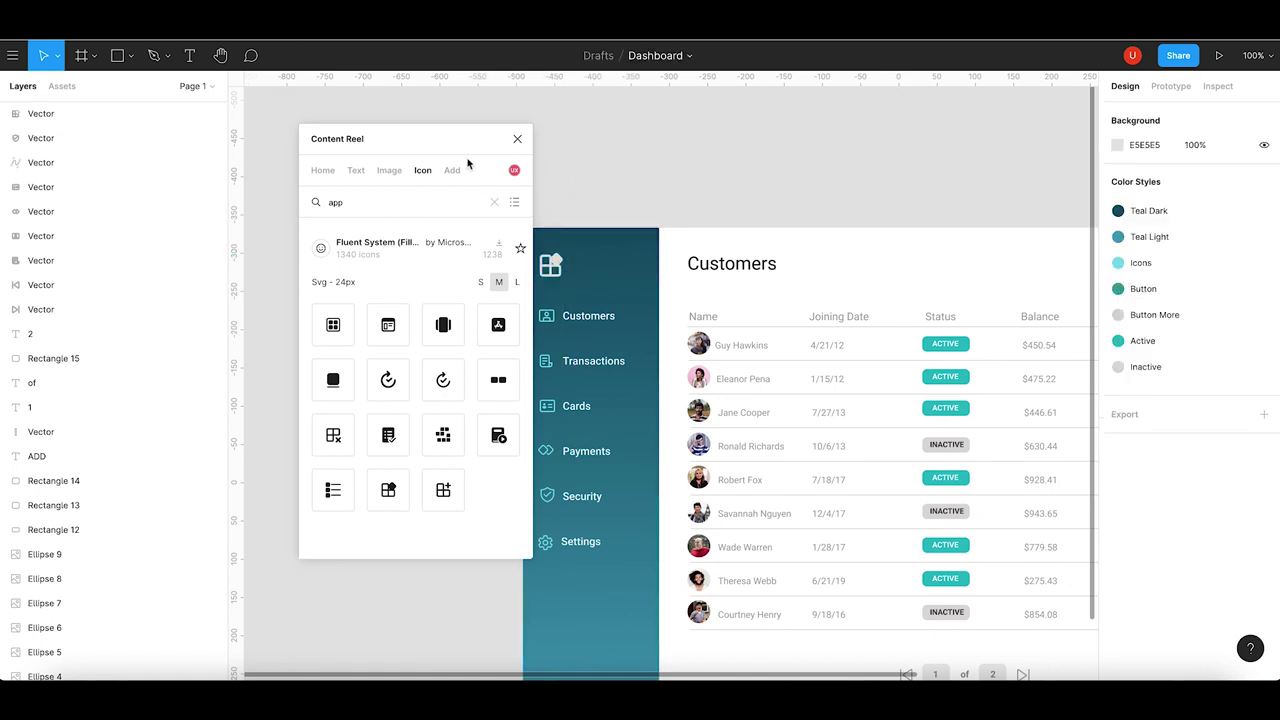
mouse_move(461, 142)
mouse_down()
mouse_move(1249, 211)
mouse_move(1266, 180)
mouse_up()
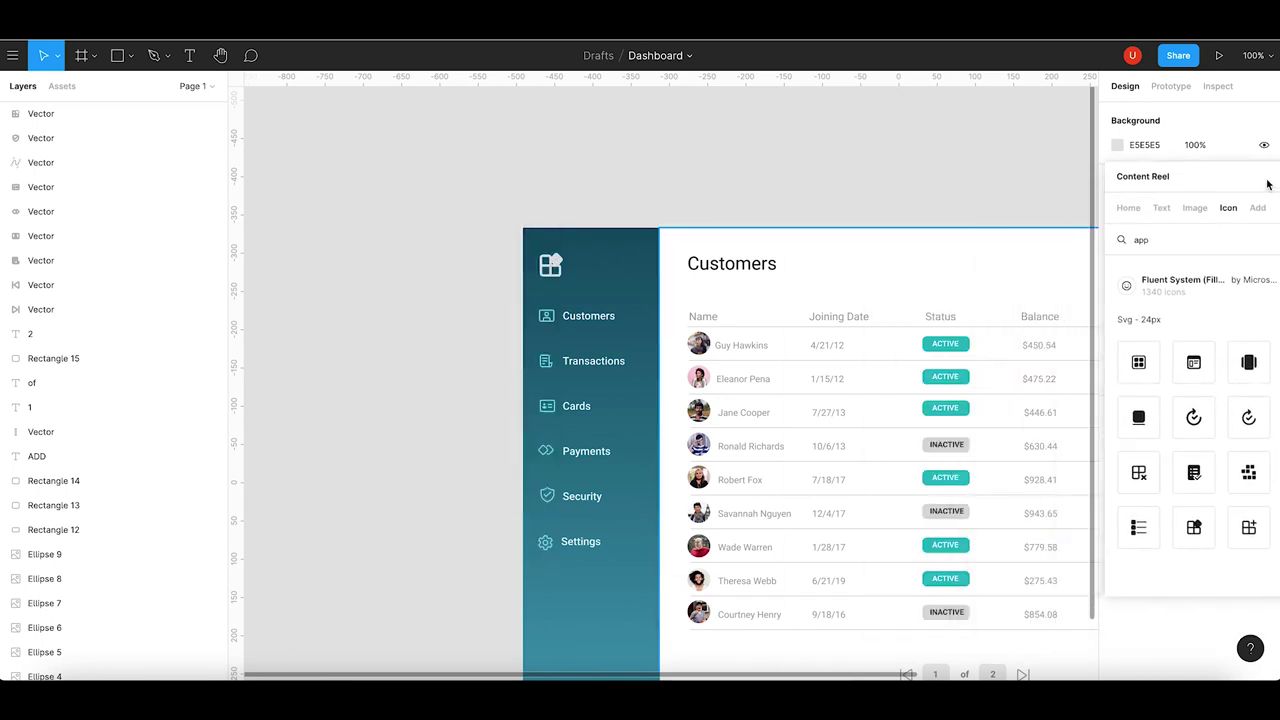
drag(857, 121, 770, 110)
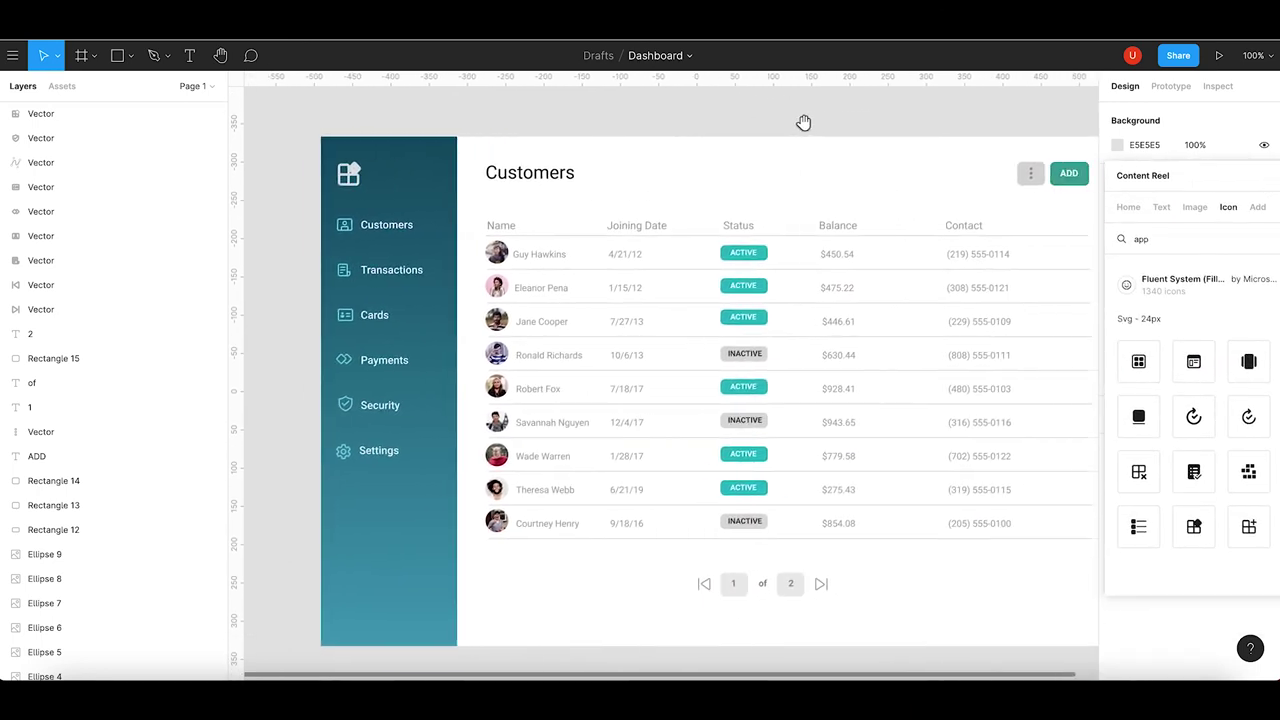